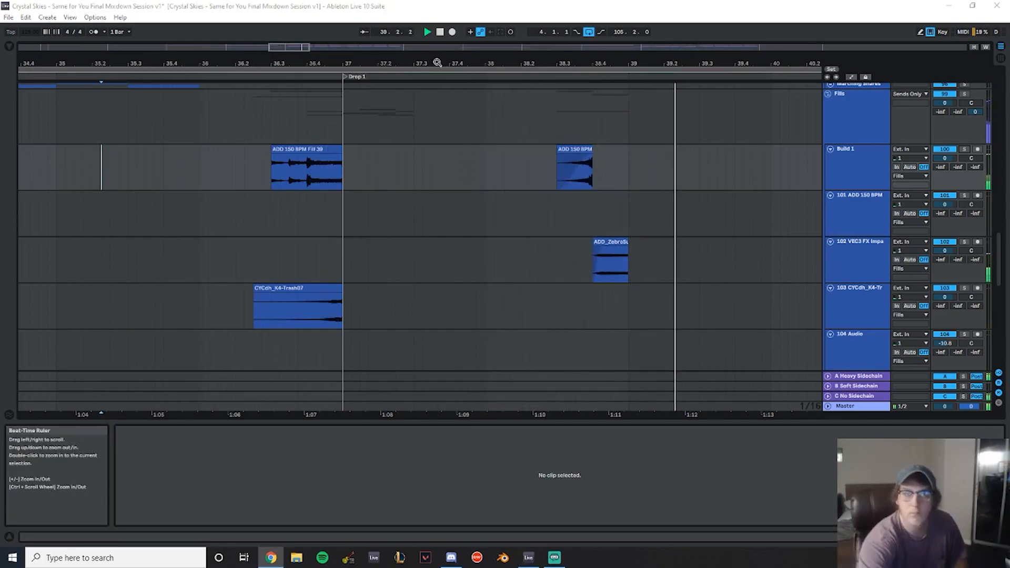
- Browse the arrangement around the Build and Drop 1 sections to review the fills and percussion tracks
drag(492, 64, 351, 26)
scroll(504, 217, up, 4)
scroll(504, 216, down, 2)
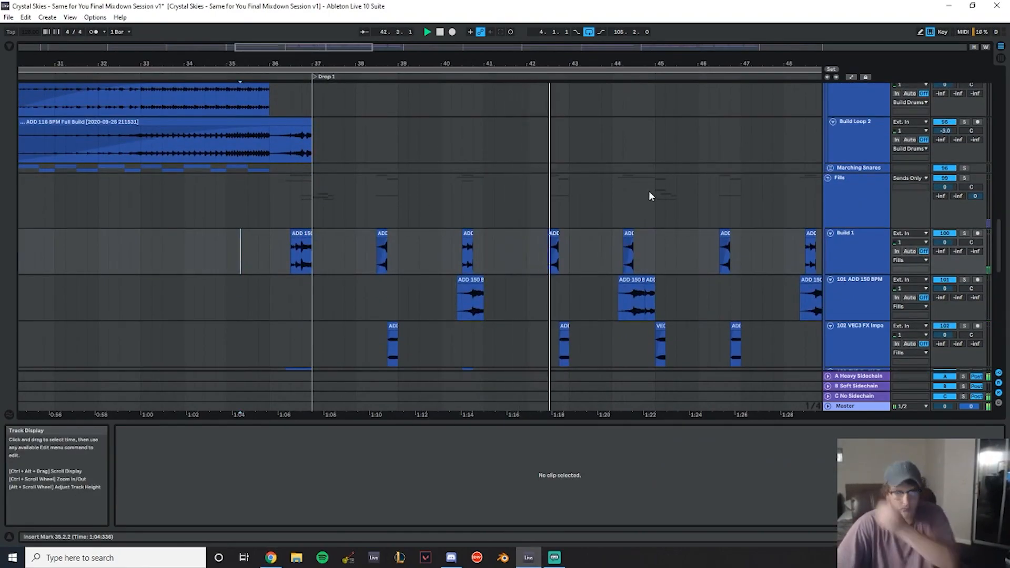
scroll(485, 259, down, 3)
drag(242, 64, 616, 42)
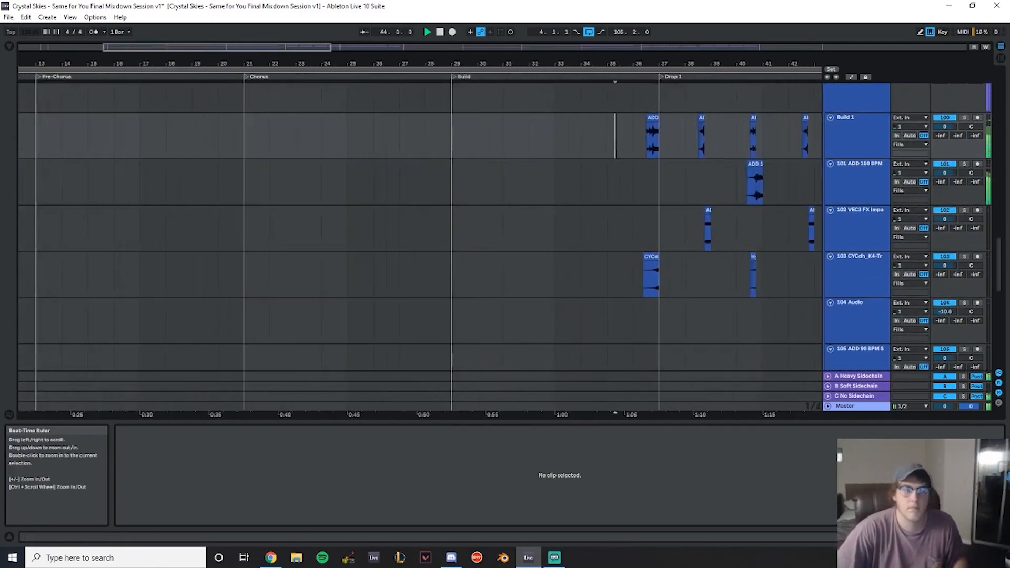
scroll(330, 166, up, 8)
scroll(529, 197, up, 10)
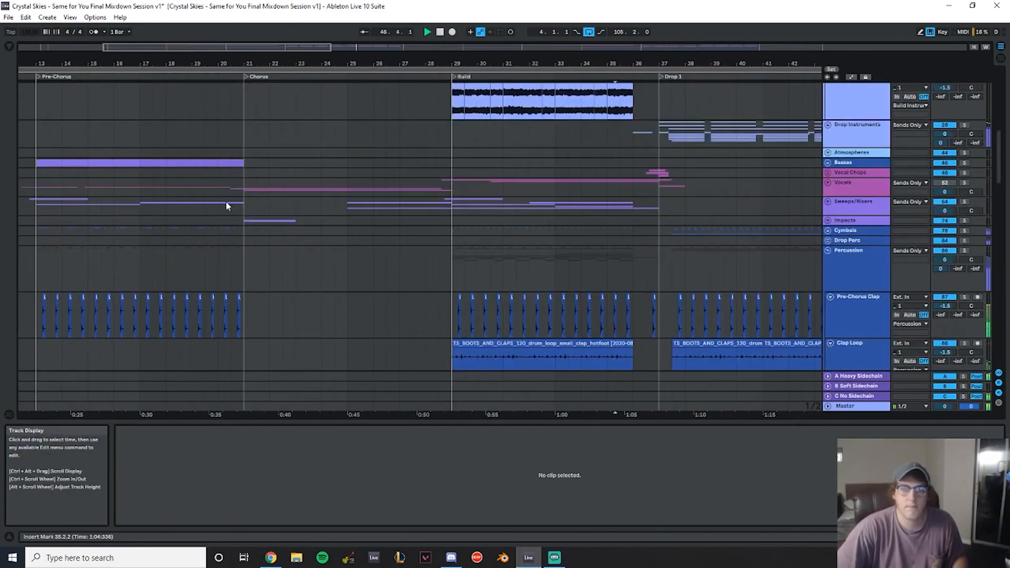
scroll(248, 197, down, 2)
drag(79, 62, 226, 47)
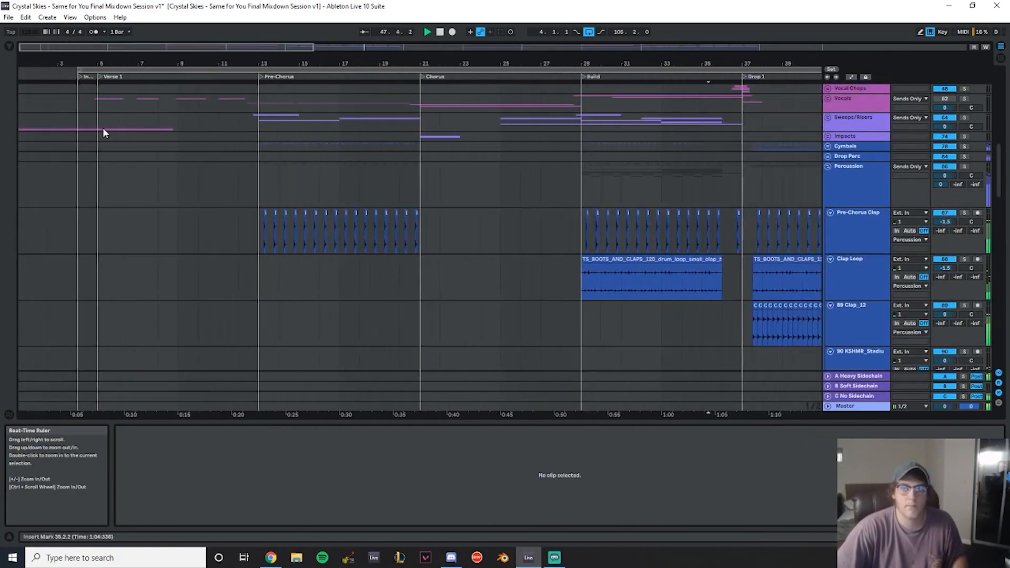
- Set the playback start near the Verse and briefly play the arrangement
click(79, 105)
scroll(211, 190, up, 2)
key(space)
key(space)
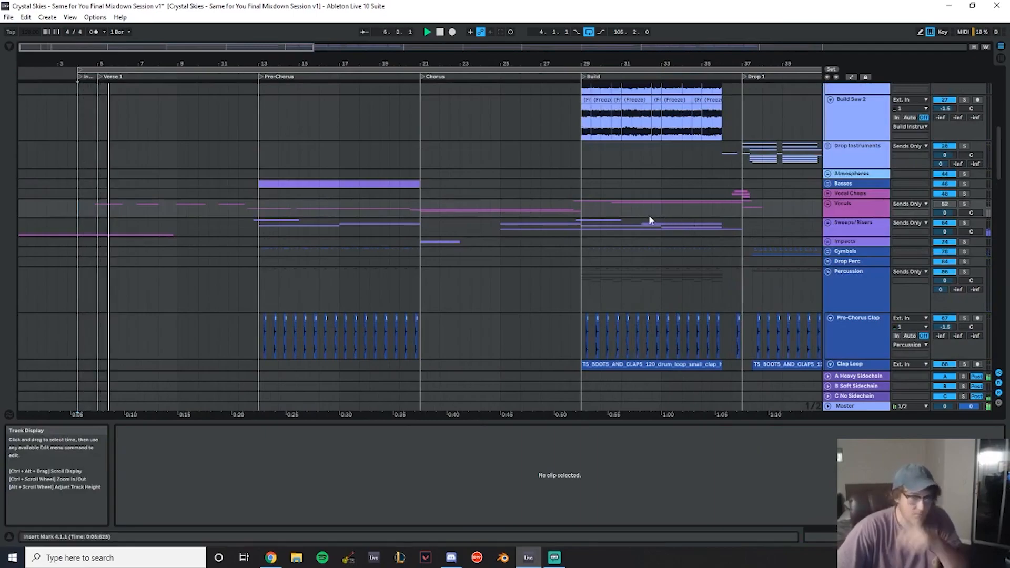
- Review the synth, vocal and percussion tracks across the Pre-Chorus, Chorus and Build sections
scroll(703, 247, up, 2)
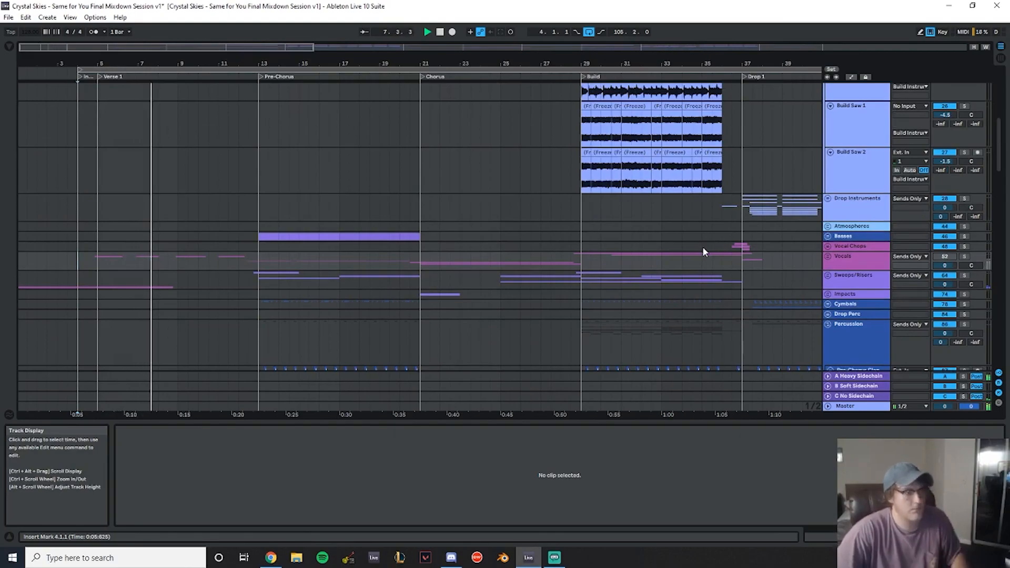
scroll(280, 197, down, 3)
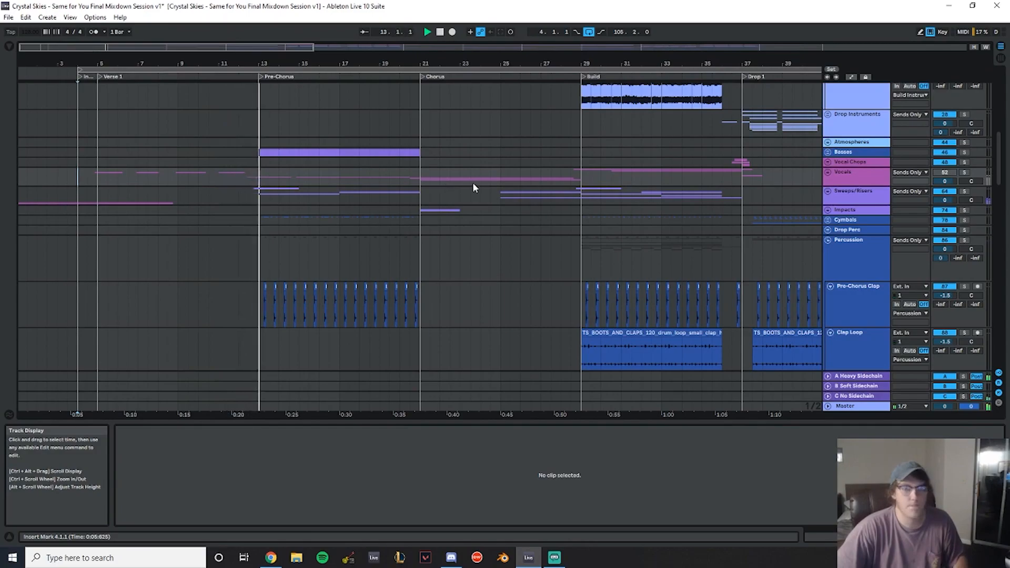
scroll(473, 184, down, 2)
drag(374, 64, 146, 62)
scroll(470, 188, up, 2)
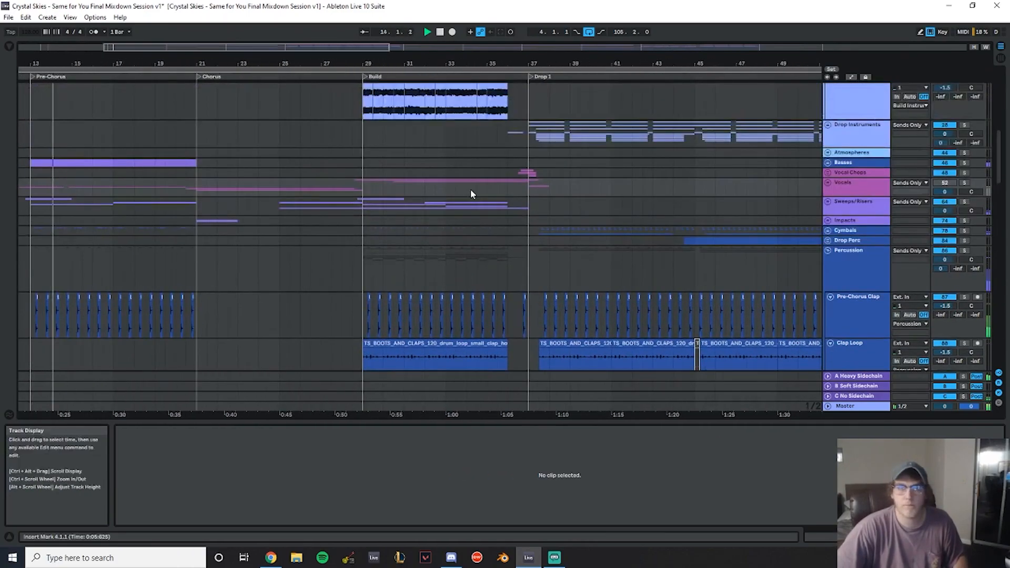
scroll(466, 186, down, 2)
drag(394, 63, 421, 136)
scroll(427, 139, up, 2)
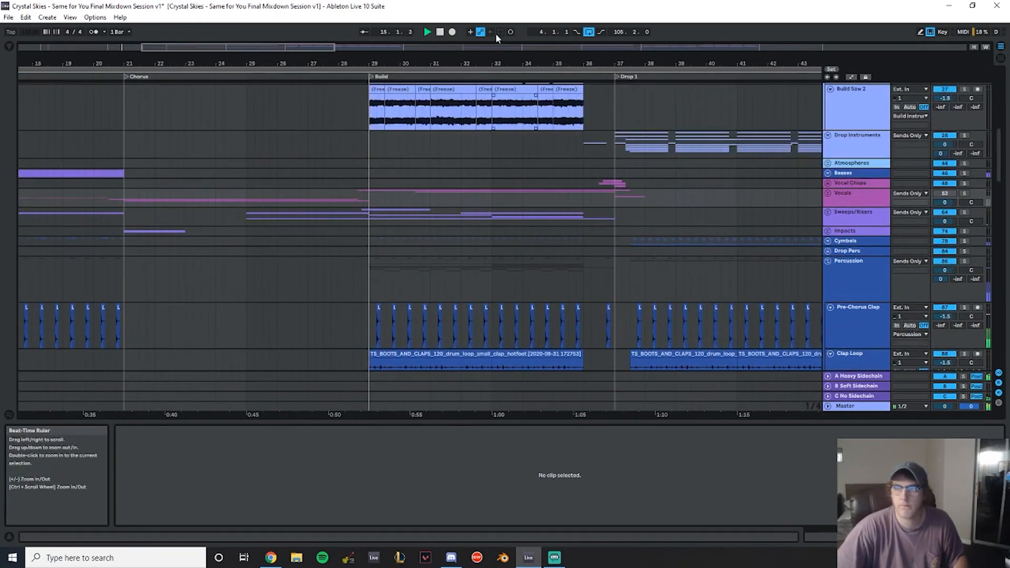
drag(437, 64, 416, 59)
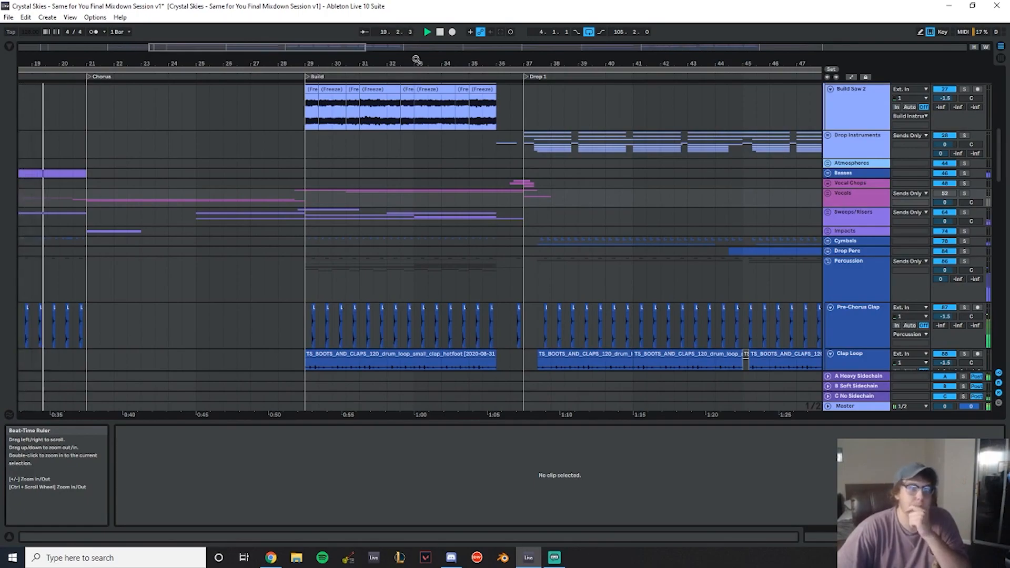
- Examine the clap loops and build drum tracks leading into Drop 1
scroll(185, 193, down, 3)
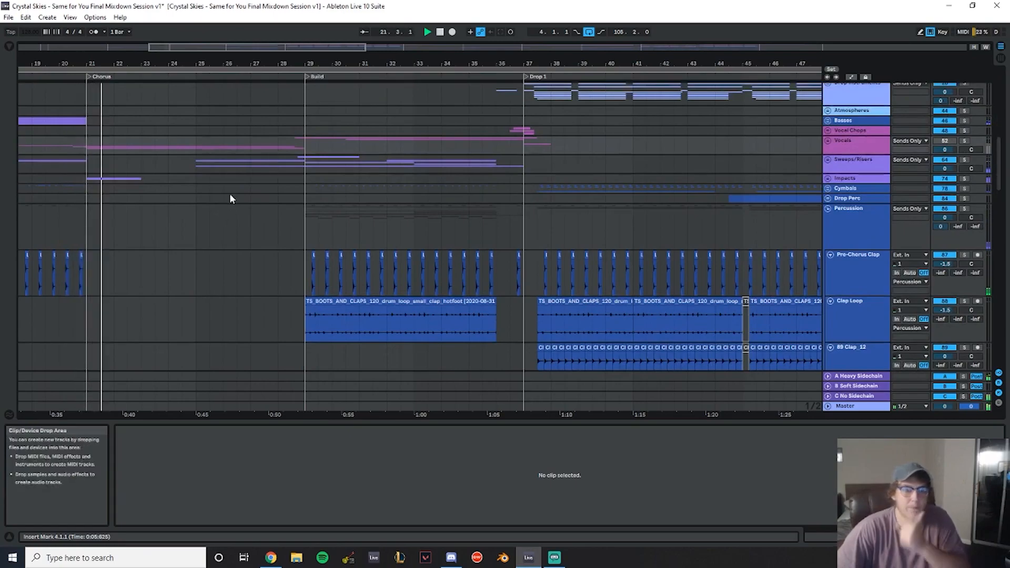
scroll(242, 200, down, 3)
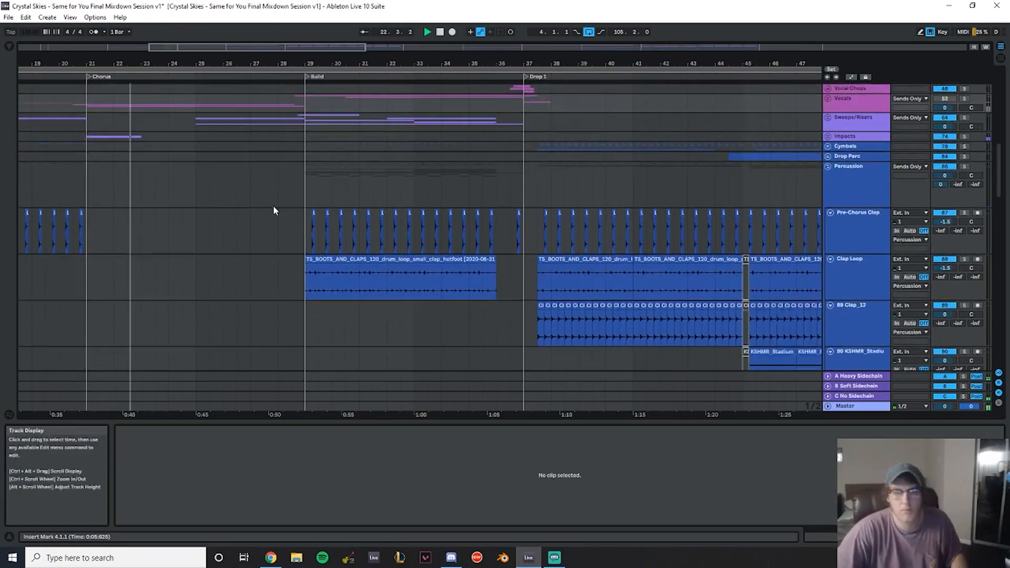
scroll(336, 234, down, 4)
drag(296, 61, 174, 61)
scroll(222, 195, up, 8)
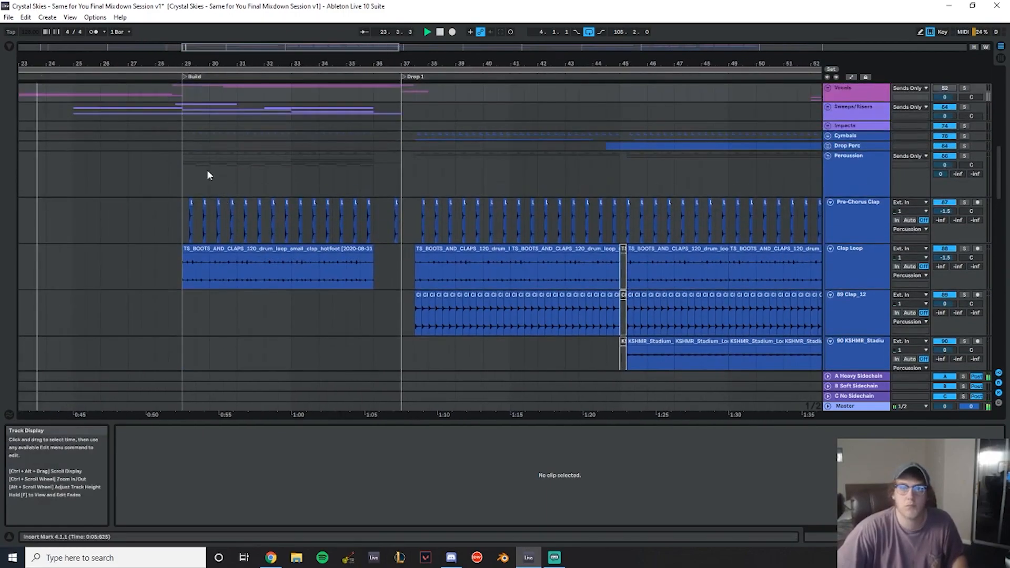
scroll(212, 235, up, 3)
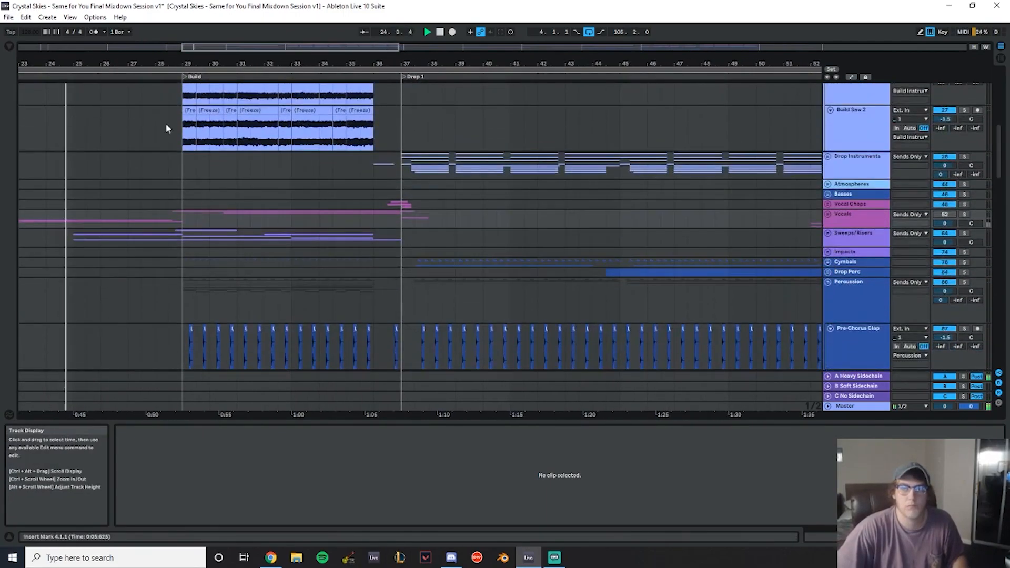
scroll(295, 169, down, 10)
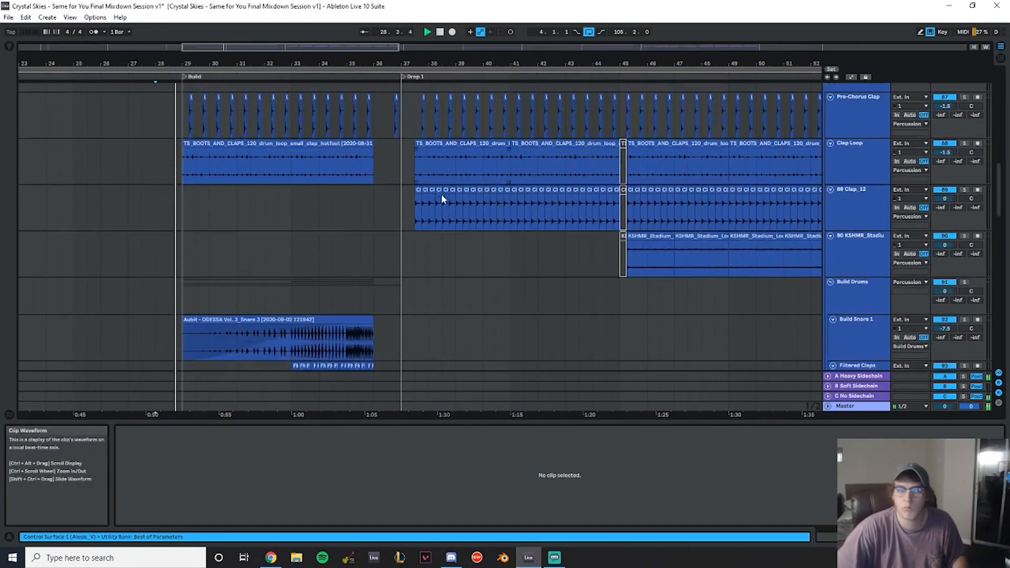
scroll(443, 195, down, 3)
drag(424, 63, 406, 69)
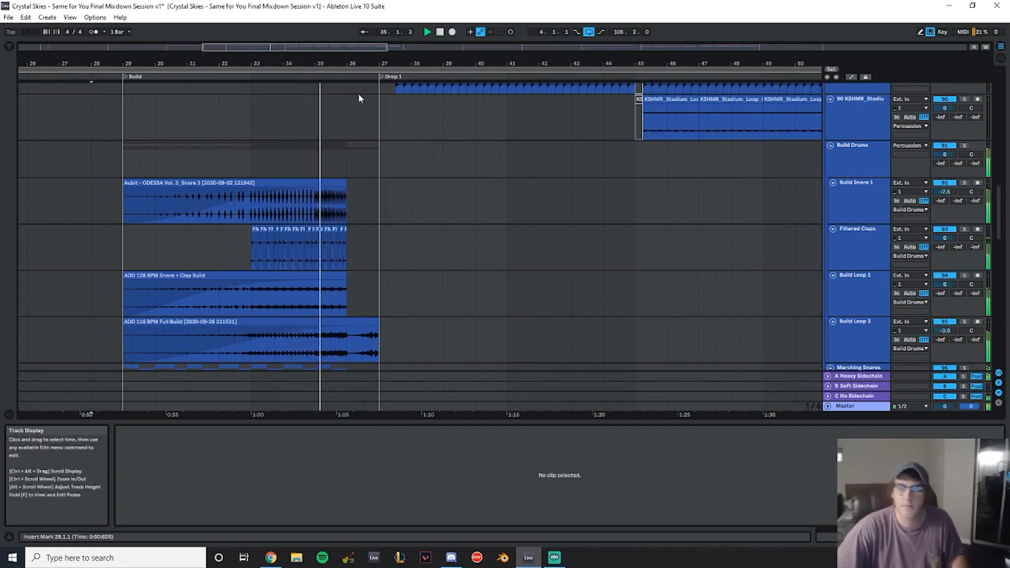
drag(372, 63, 286, 90)
scroll(270, 232, up, 4)
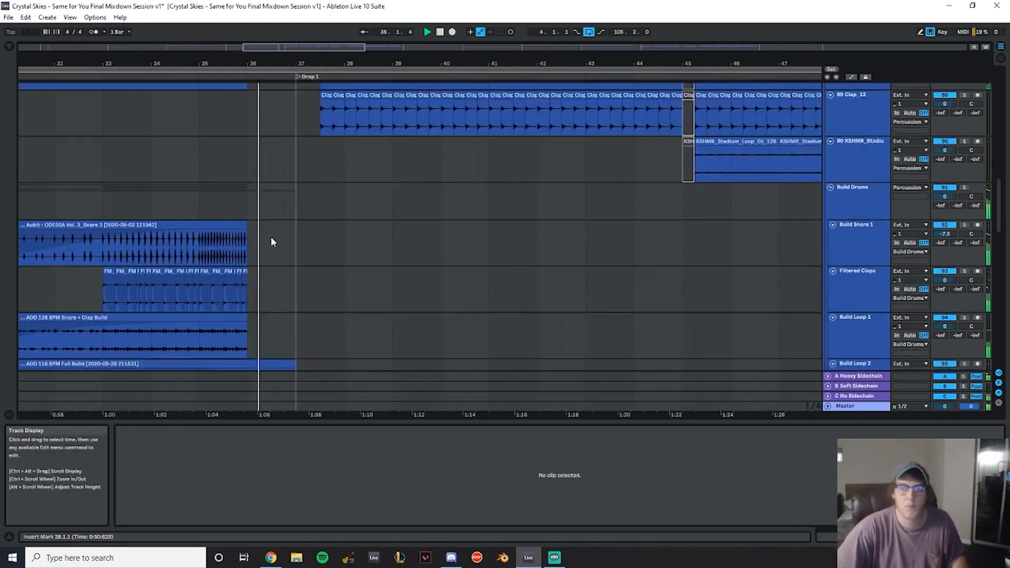
scroll(817, 141, up, 2)
- Fold the Percussion and Fills group tracks
click(829, 114)
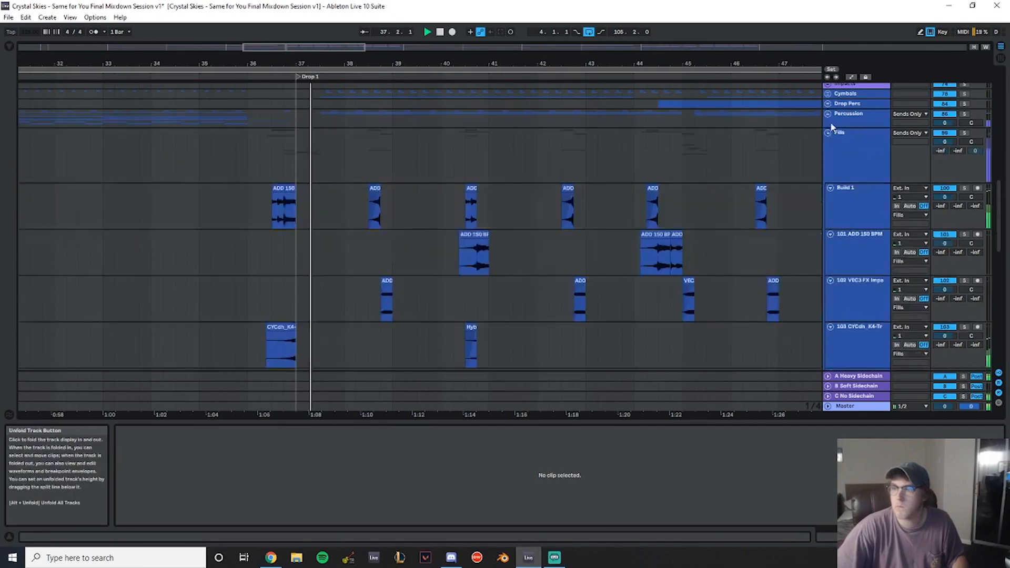
click(828, 134)
scroll(829, 174, up, 3)
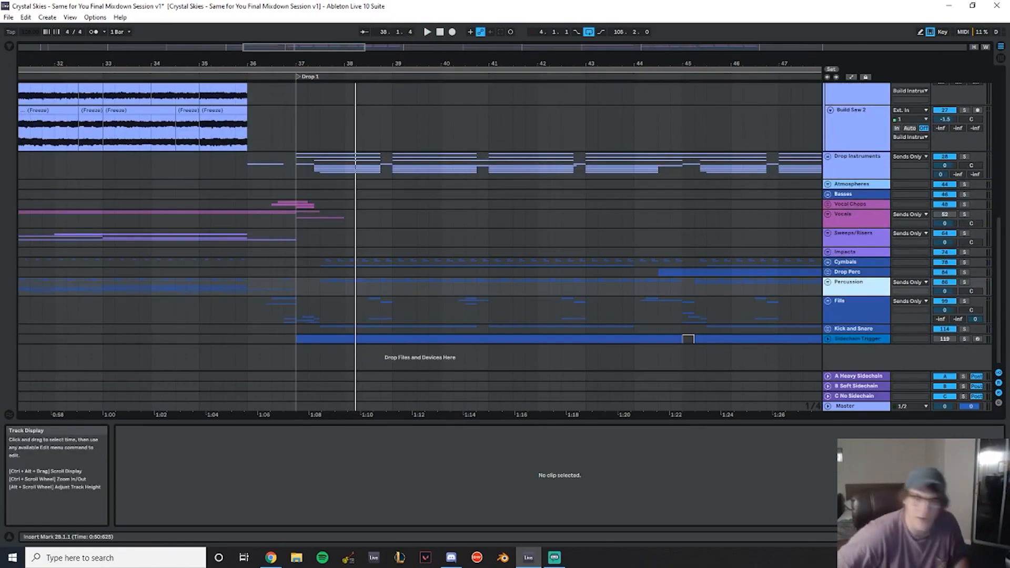
scroll(344, 220, up, 6)
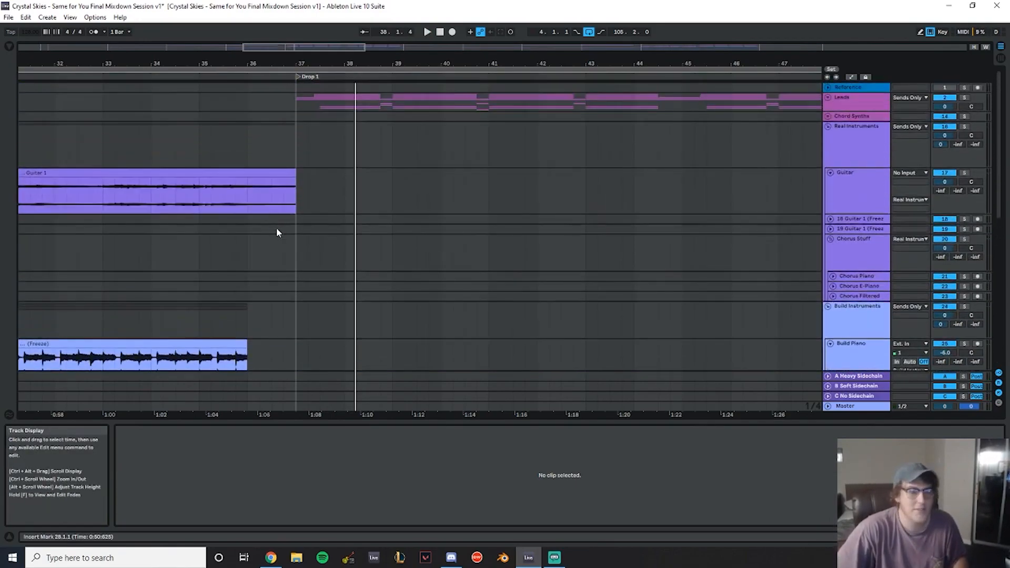
scroll(276, 237, down, 8)
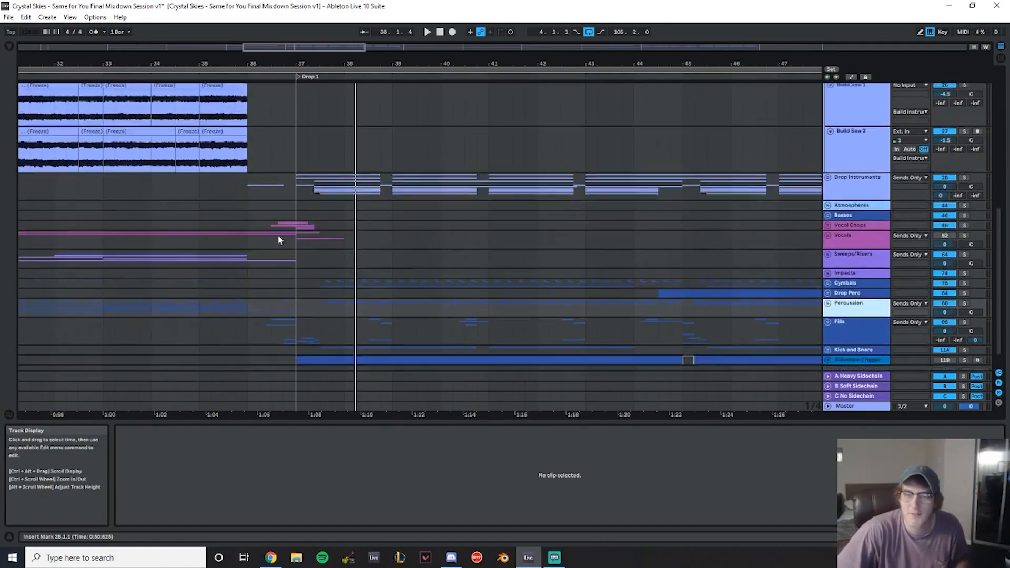
- Unfold the Sweeps/Risers group track to show its individual tracks
click(760, 241)
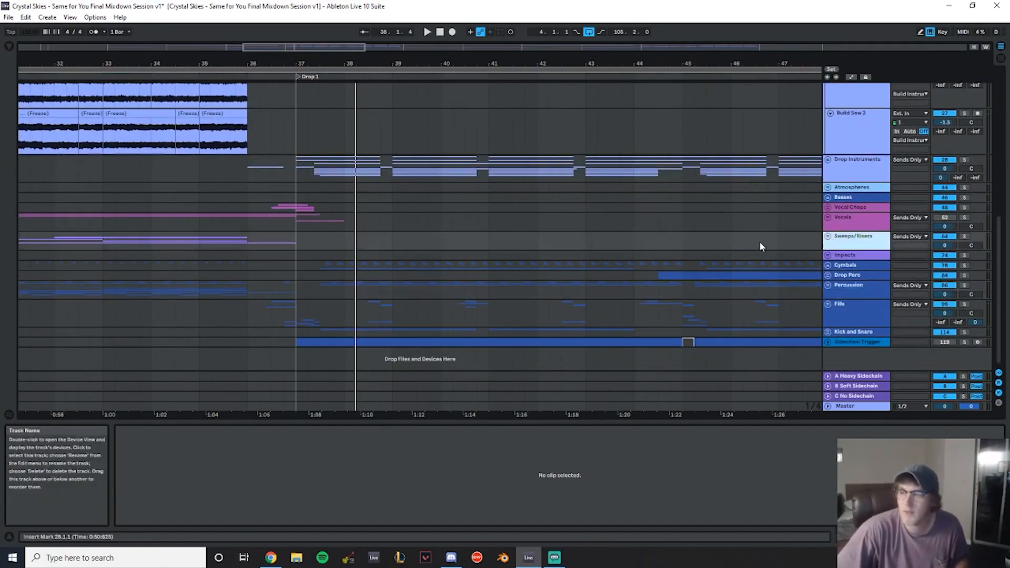
click(828, 240)
scroll(316, 231, down, 5)
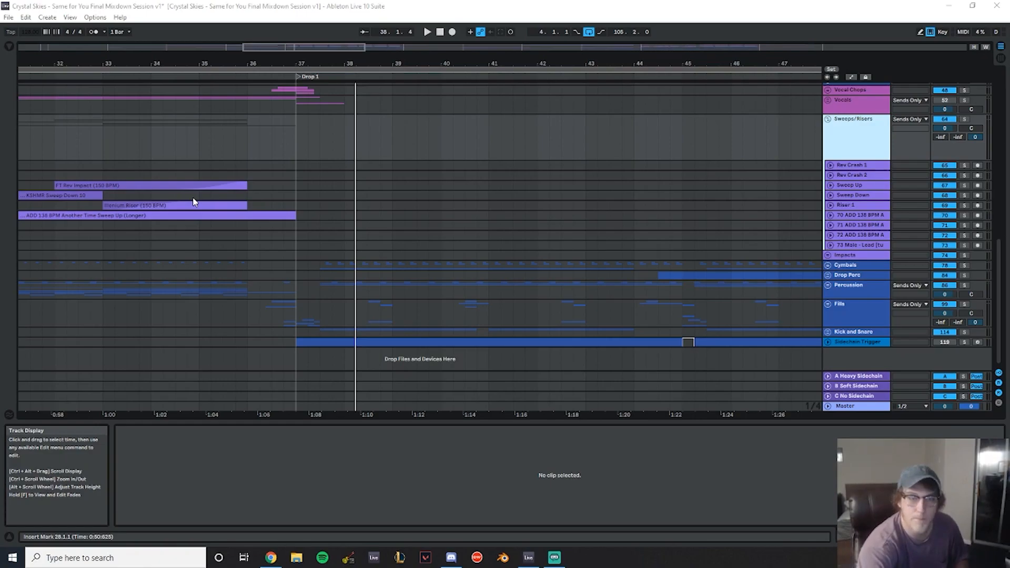
- Play the arrangement from around bar 32 and focus on the Build section
click(66, 144)
key(space)
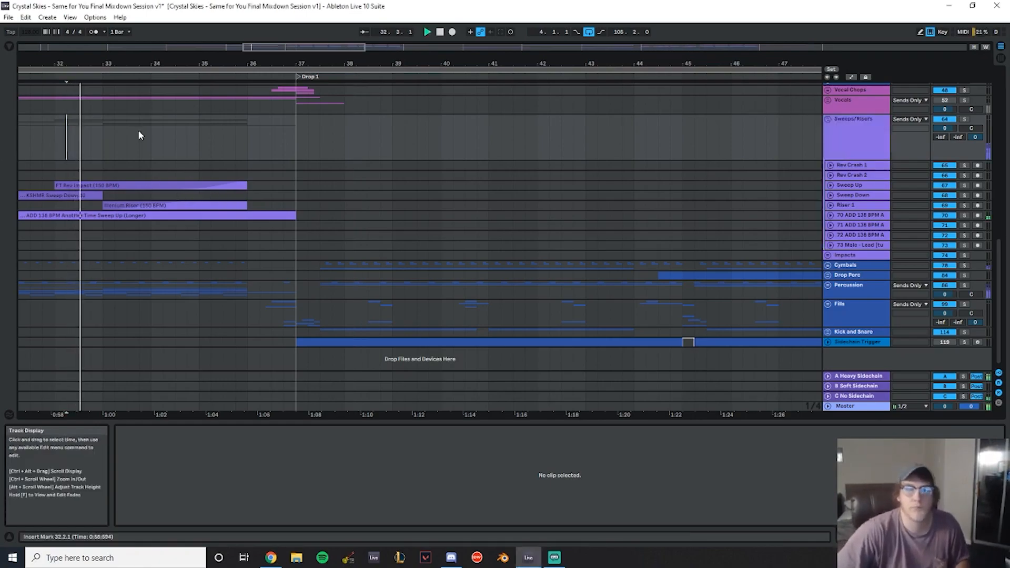
drag(135, 64, 396, 67)
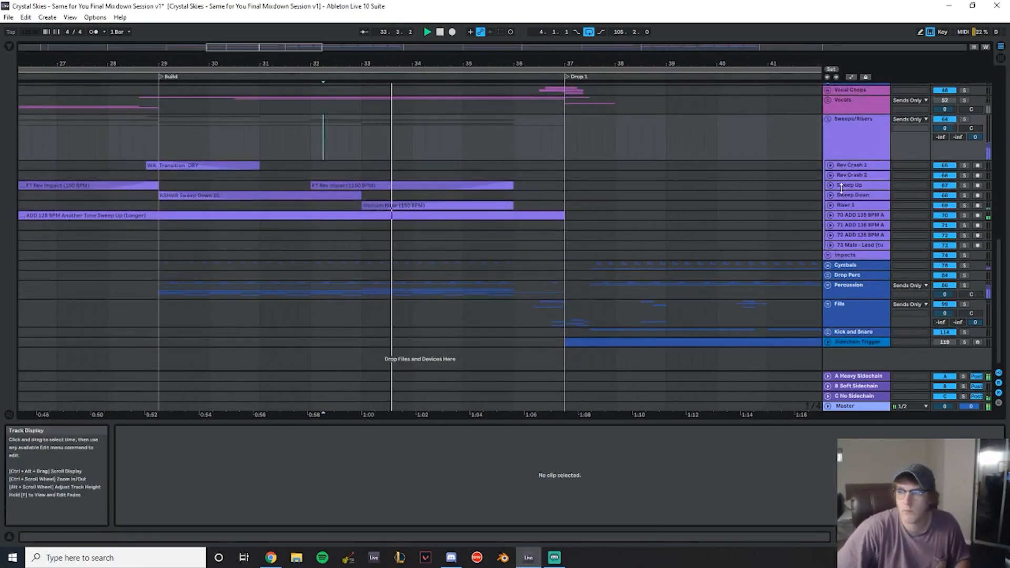
- Unfold the Sweep Up track and select its second FT Rev Impact clip
click(832, 185)
click(469, 185)
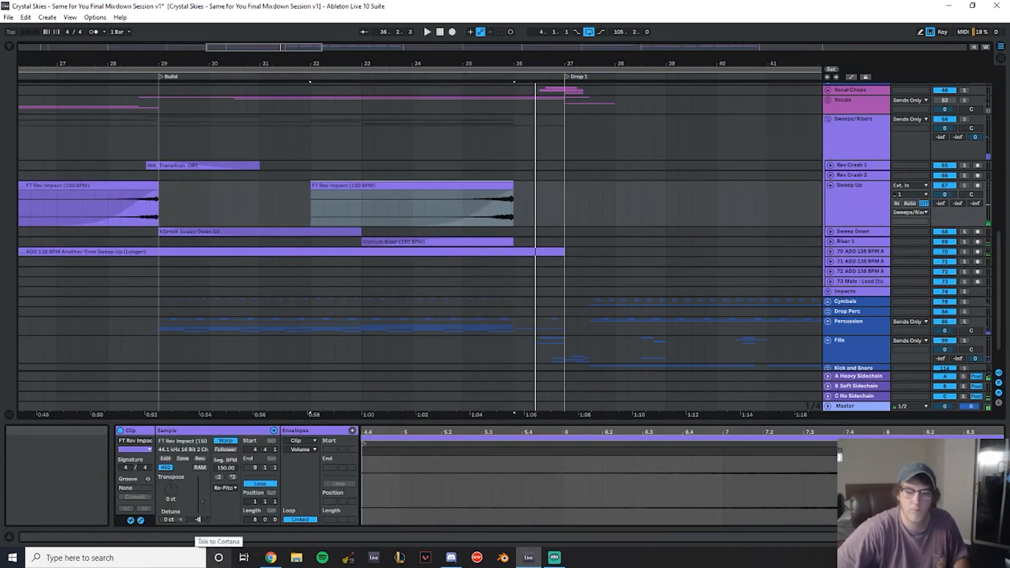
key(Return)
- Unfold the Sweep Down track, select the KSHMR Sweep Down 10 clip and preview it
scroll(735, 228, down, 3)
click(831, 196)
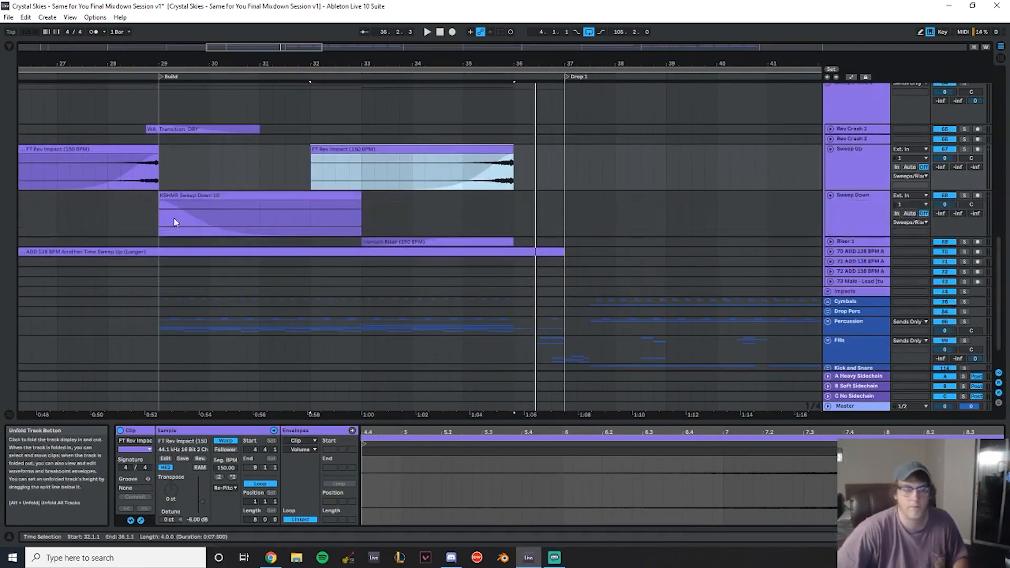
scroll(302, 225, down, 1)
click(192, 164)
key(space)
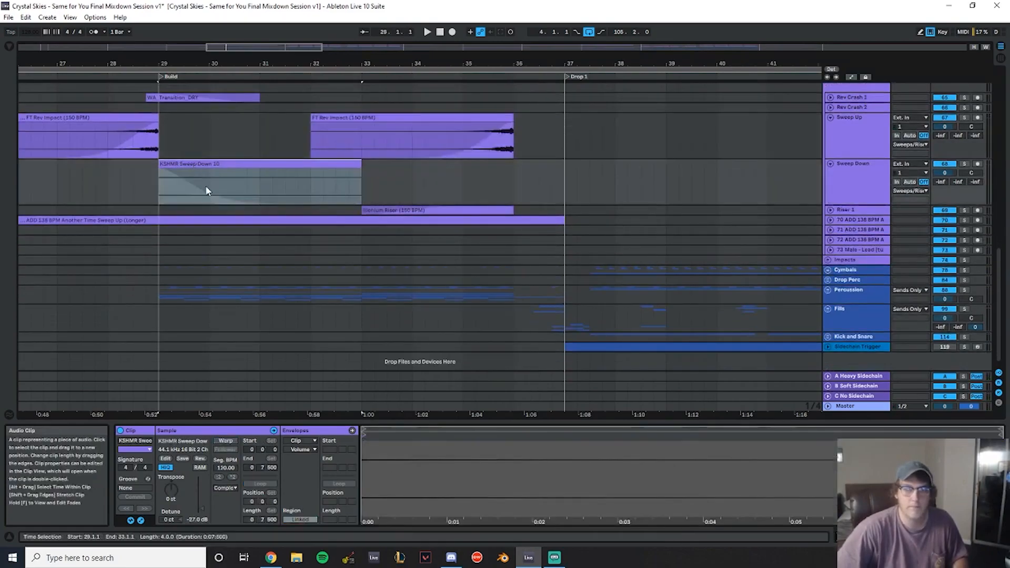
key(space)
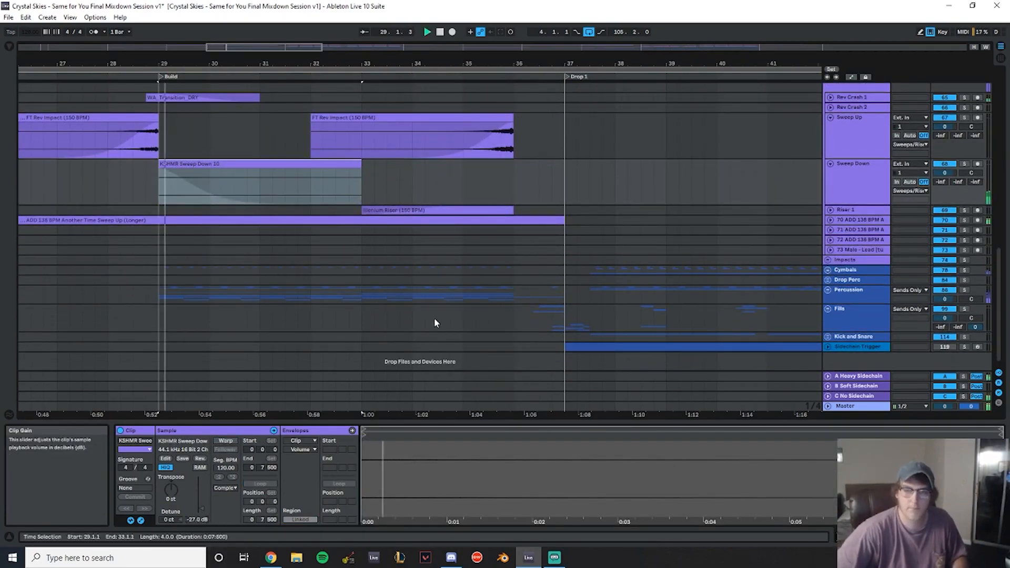
- Unfold the Riser 1 track, select the Illenium Riser clip and set its gain to -6.00 dB
click(349, 147)
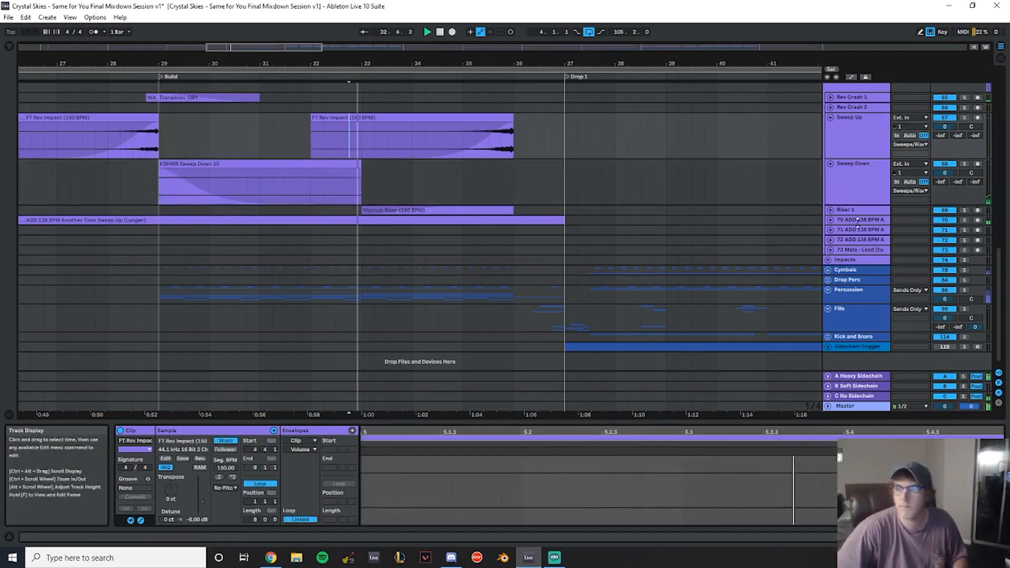
click(830, 208)
click(486, 217)
drag(198, 520, 198, 515)
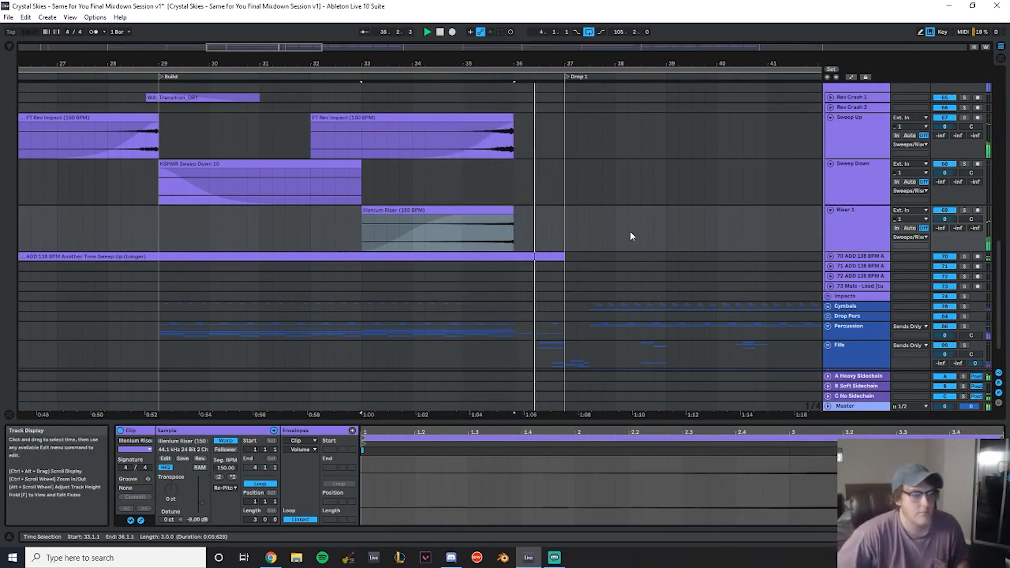
- Unfold the 70 ADD 138 BPM track and shorten its sweep-up clip to end at bar 36
scroll(625, 237, down, 2)
scroll(653, 237, down, 2)
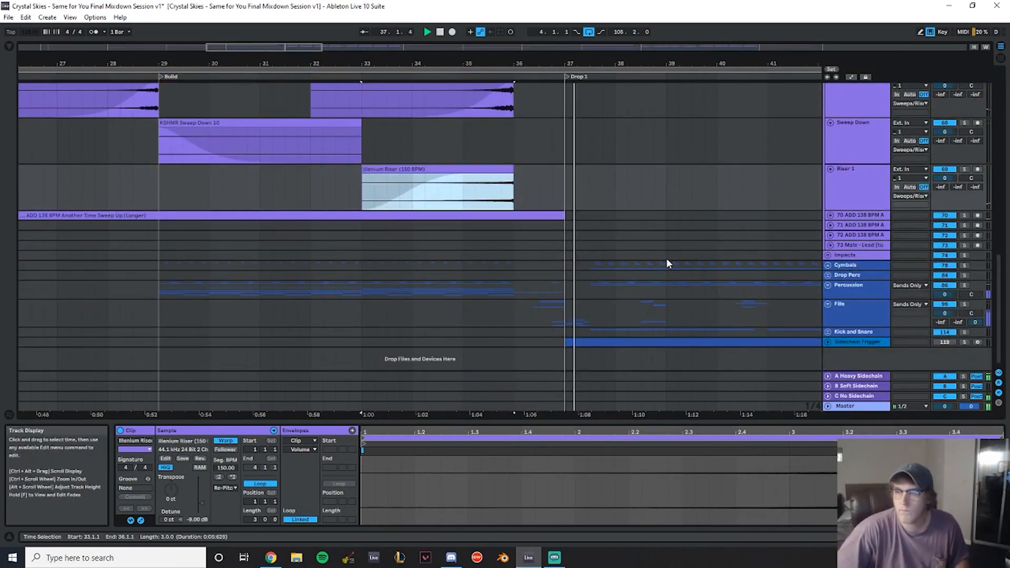
click(831, 215)
click(554, 215)
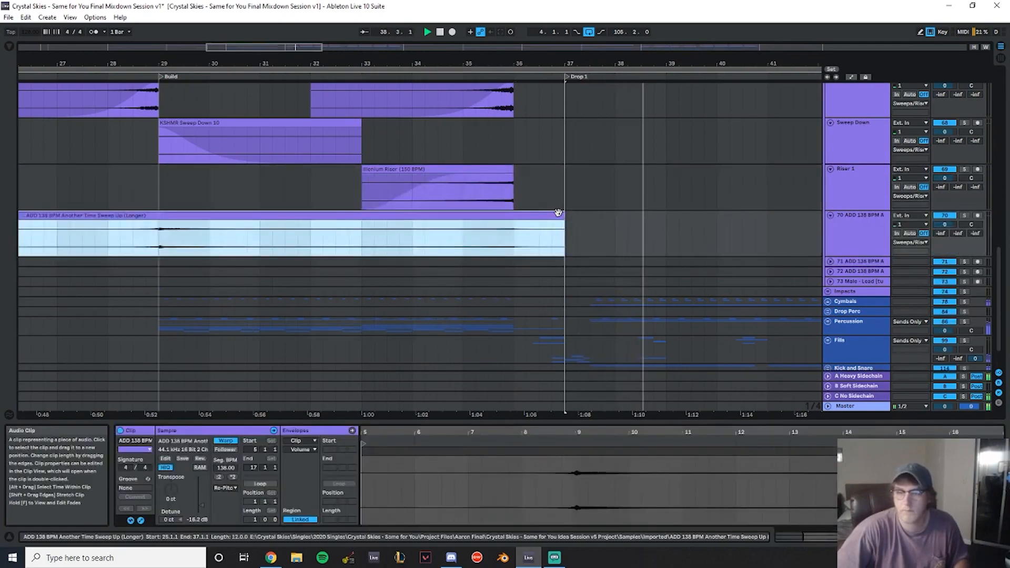
drag(565, 228, 514, 225)
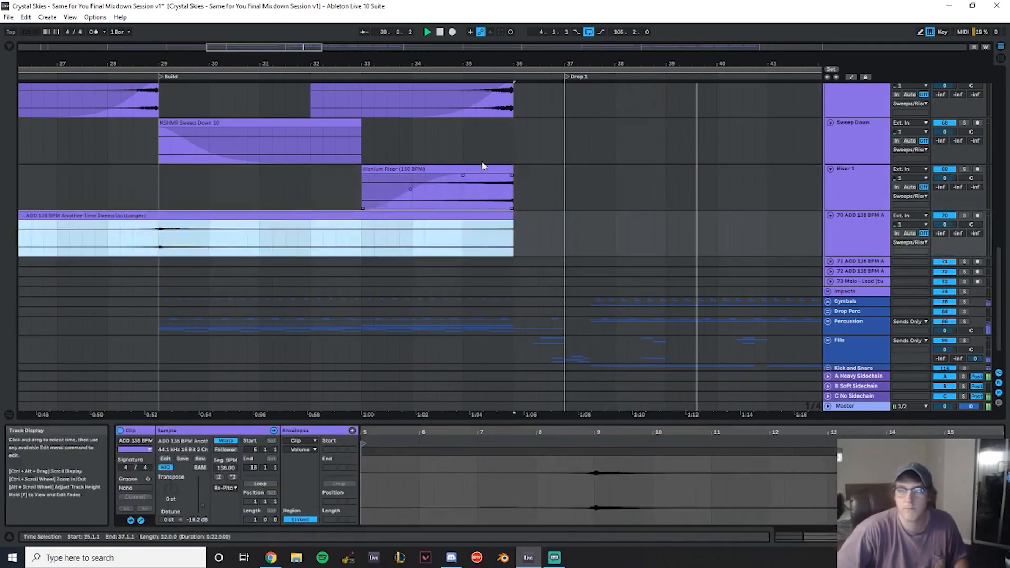
click(483, 167)
click(469, 216)
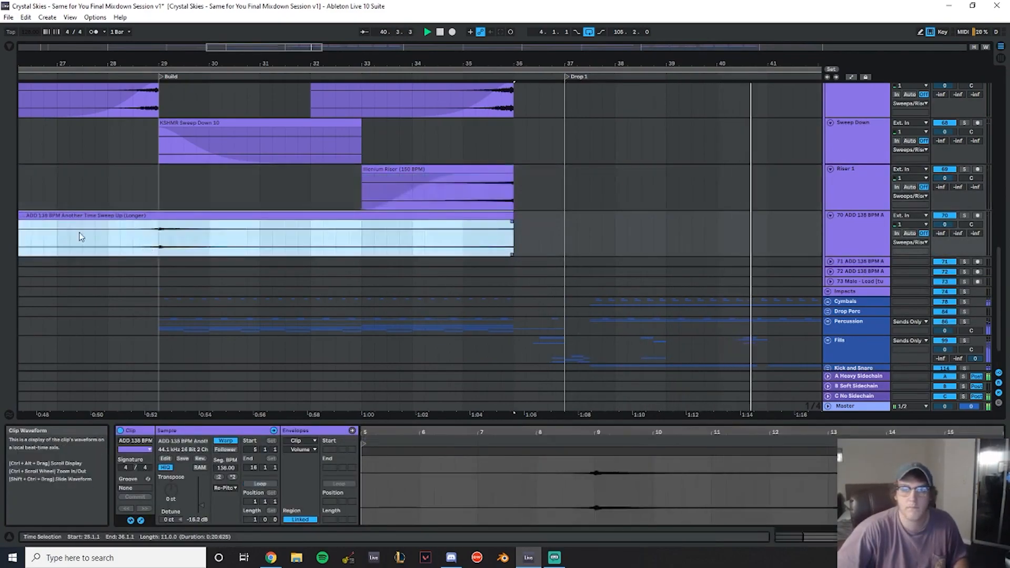
- Split the 70 ADD 138 BPM sweep-up clip at bar 33 and set the second part's gain to -13.0 dB
click(108, 240)
mouse_move(136, 65)
mouse_down()
mouse_move(472, 65)
mouse_move(395, 153)
mouse_up()
mouse_move(180, 215)
mouse_down()
mouse_move(345, 217)
mouse_move(163, 220)
mouse_move(179, 221)
mouse_up()
drag(520, 66, 256, 92)
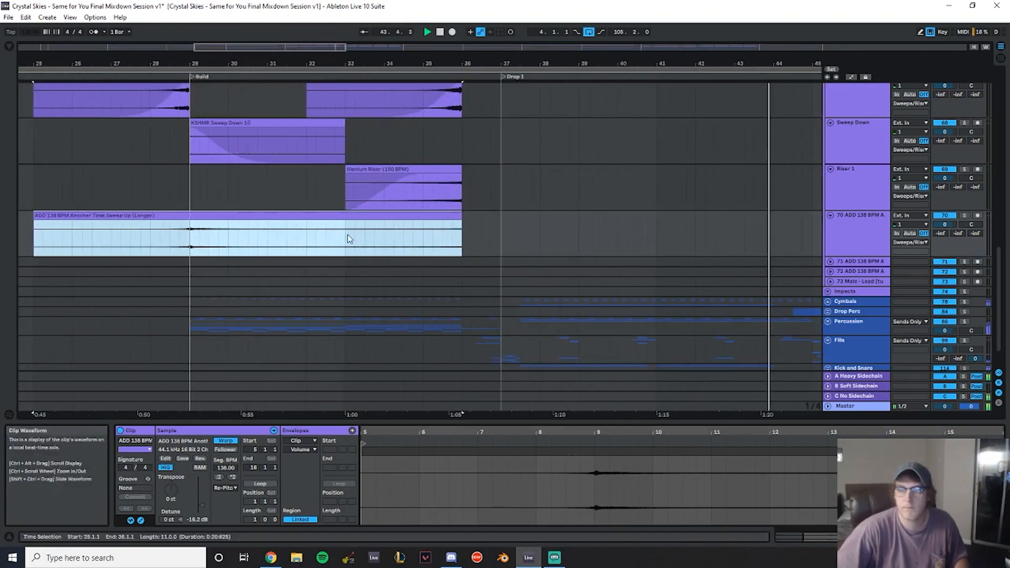
click(346, 240)
key(ctrl+e)
double_click(366, 216)
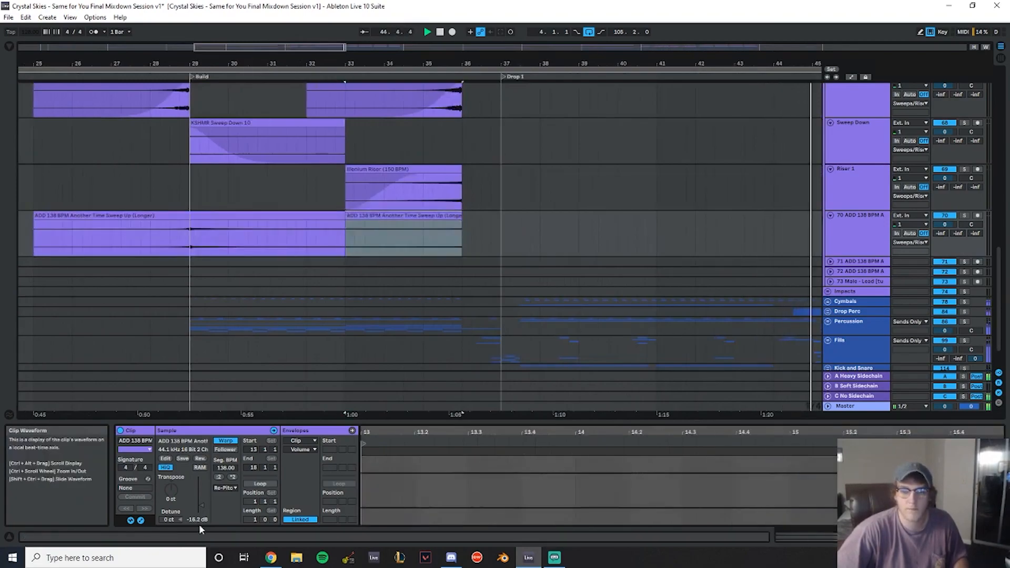
drag(199, 521, 199, 522)
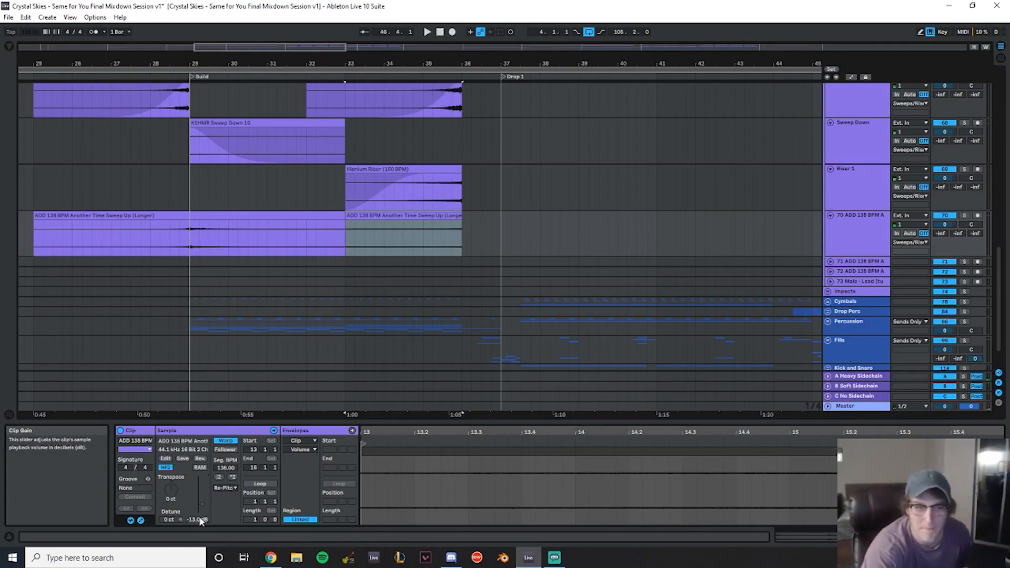
- Rename the 70 ADD 138 BPM track to Riser 2
key(space)
click(870, 249)
key(ctrl+r)
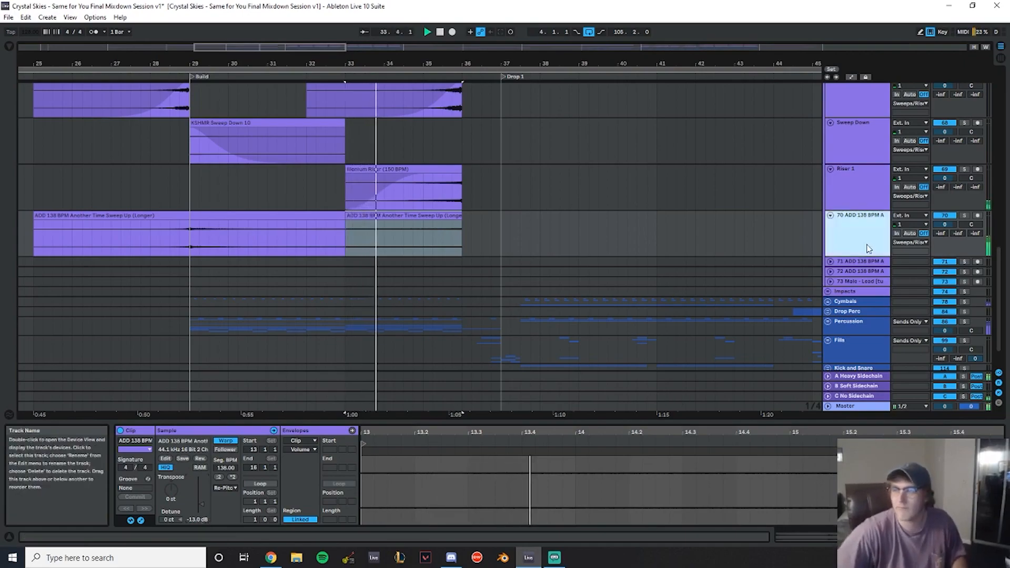
text(Riser 2)
key(Return)
- Set the second Riser 2 clip's gain to -12.0 dB and crossfade it with the first clip
drag(201, 505, 201, 503)
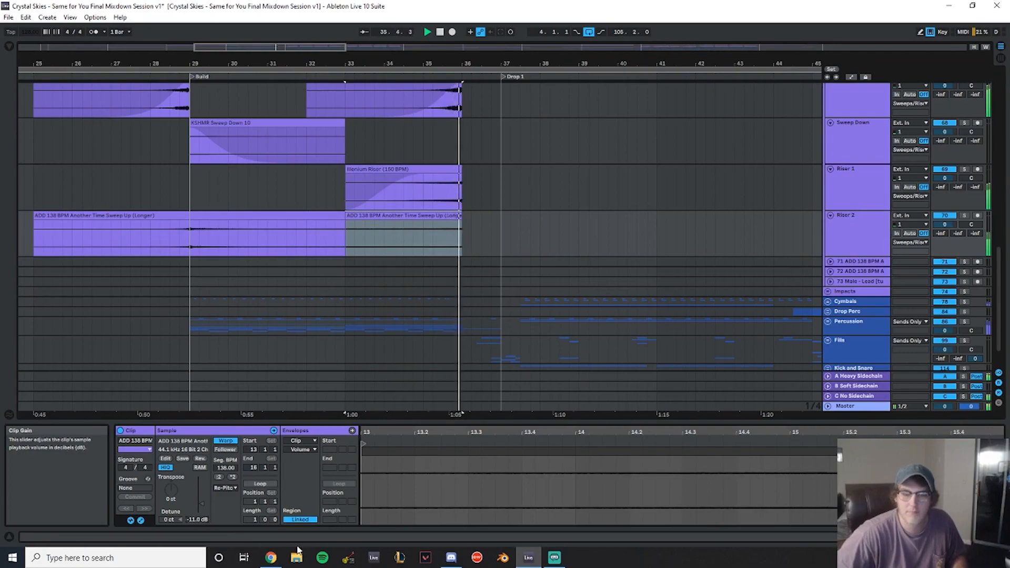
key(Down)
key(Down)
key(Down)
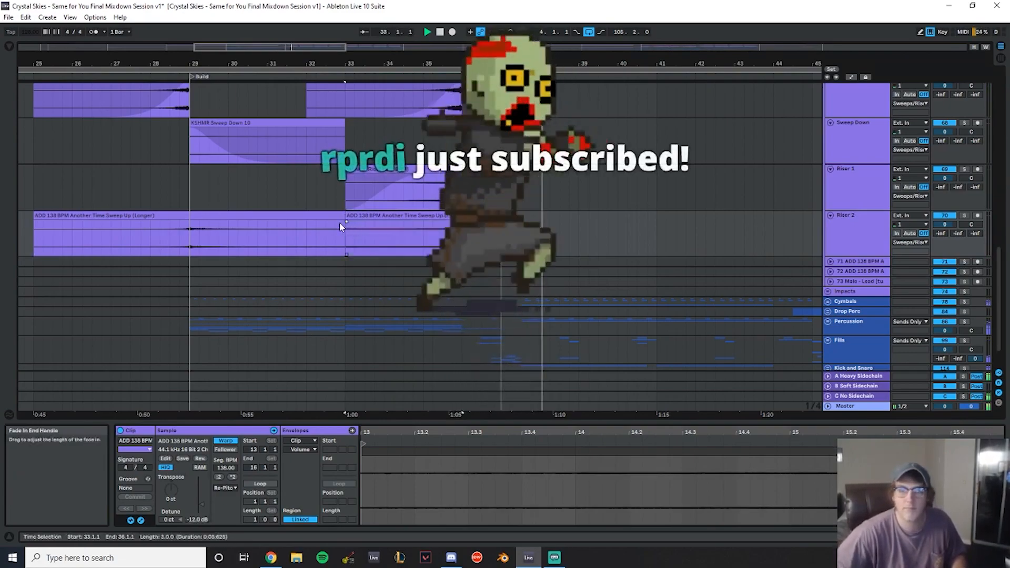
drag(346, 226, 306, 227)
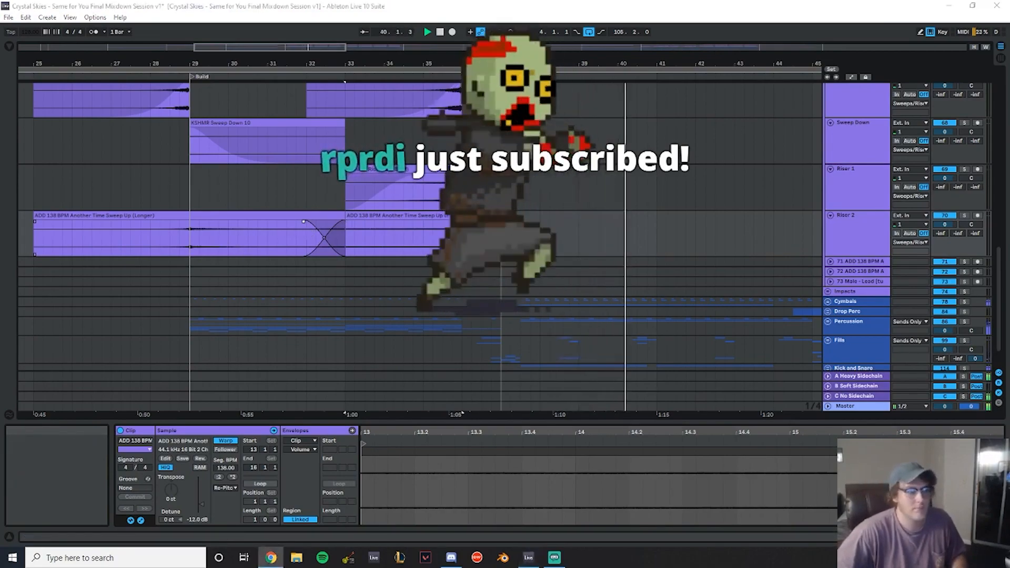
click(451, 558)
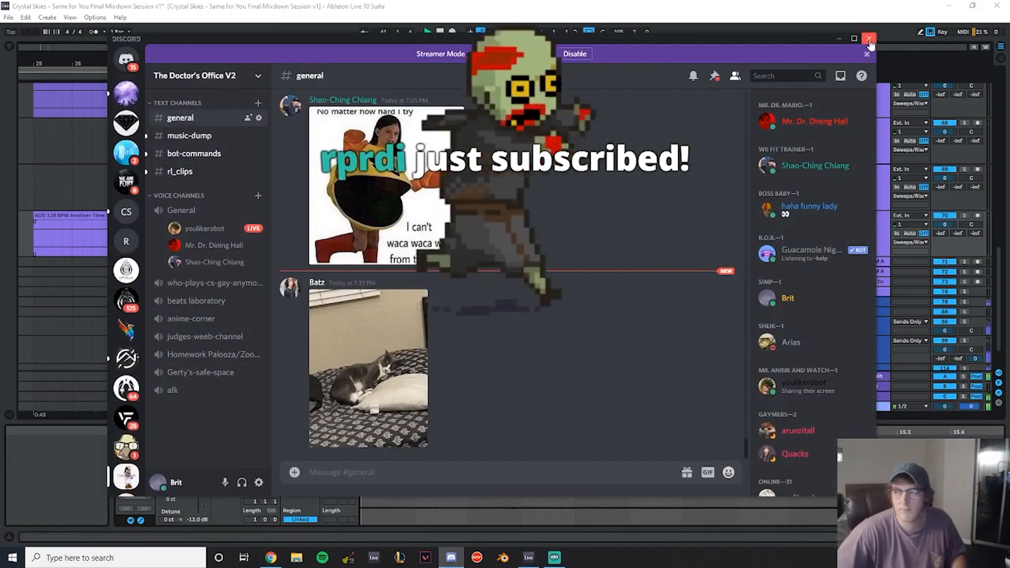
click(868, 37)
click(161, 179)
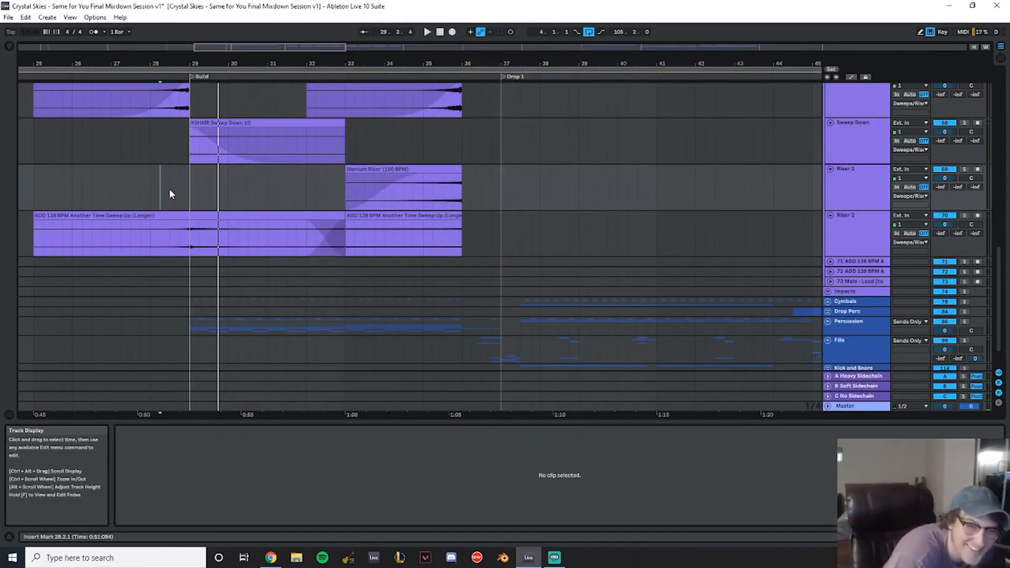
key(space)
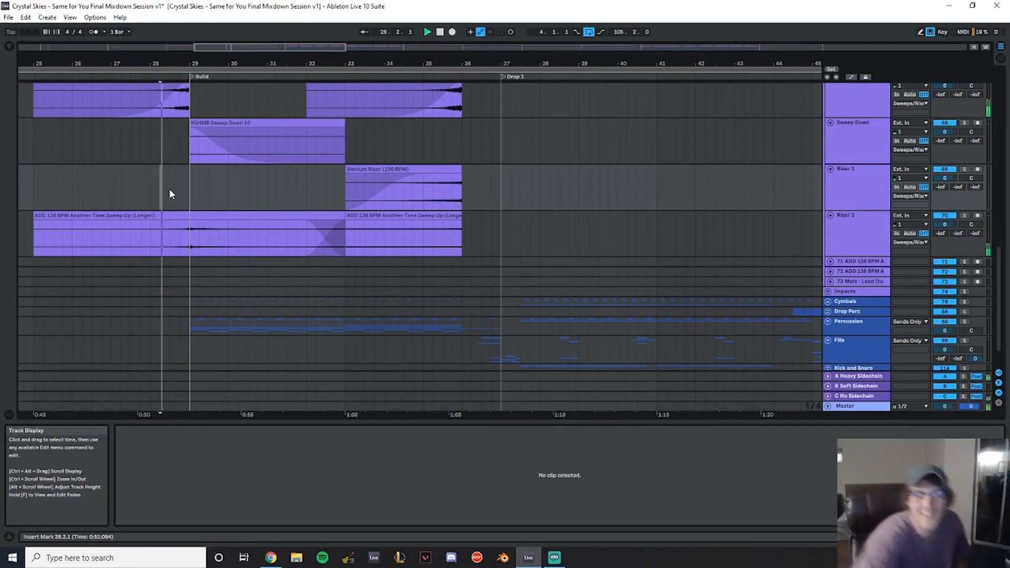
- Trim the second FT Rev Impact clip to start at bar 33 and curve its fade-in
scroll(562, 238, up, 3)
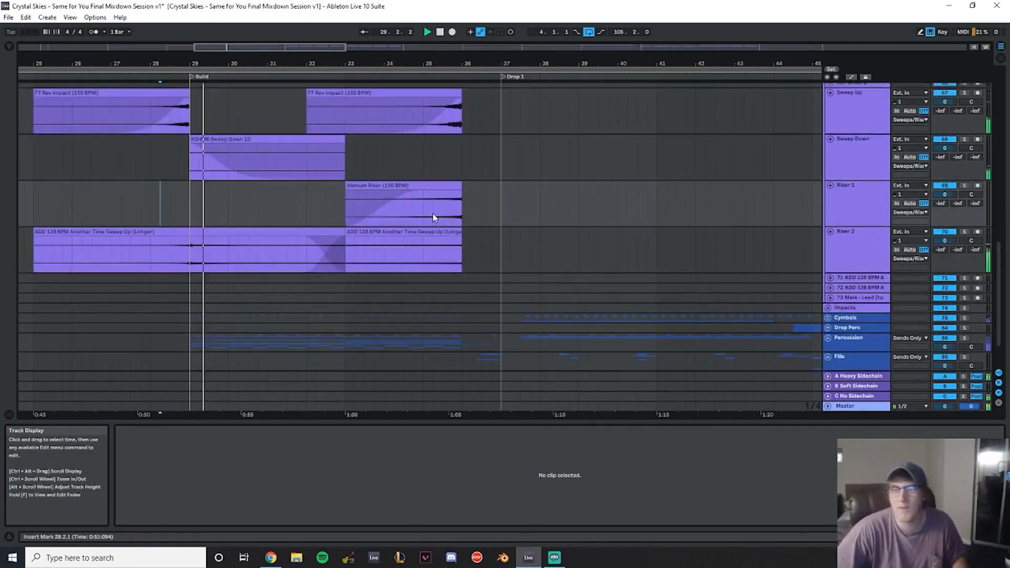
click(382, 169)
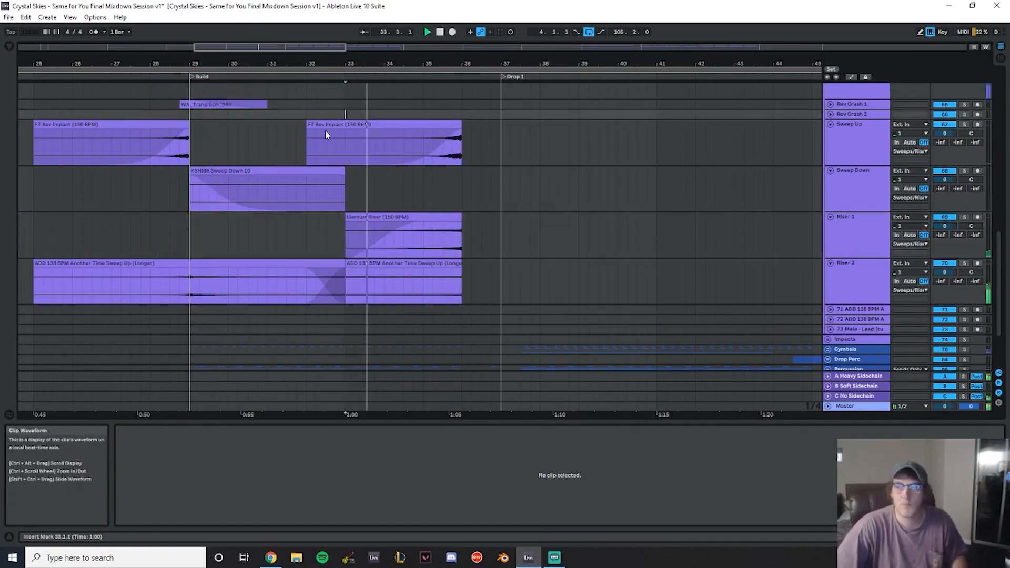
drag(307, 128, 337, 126)
drag(441, 157, 424, 160)
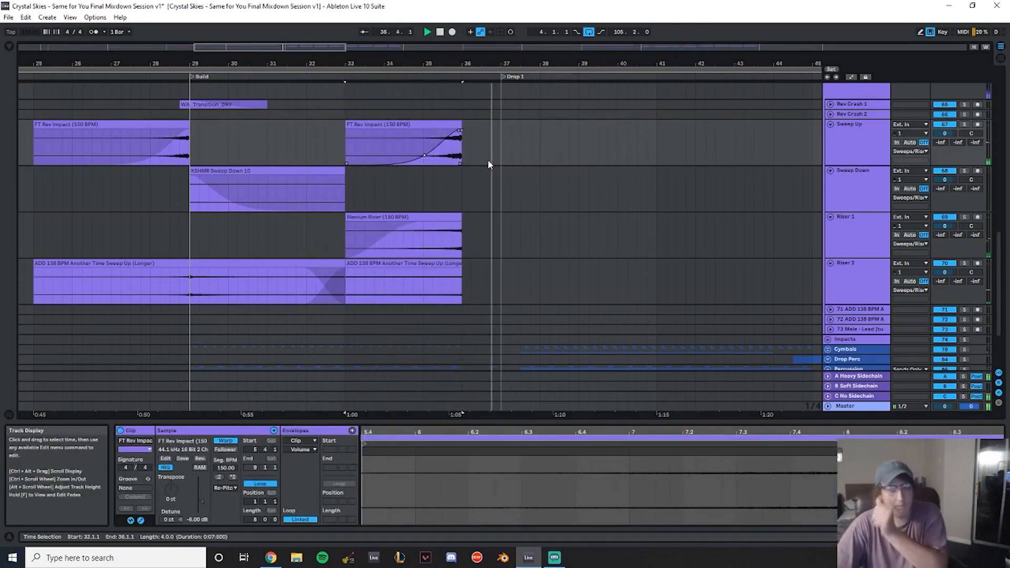
- Unfold the Fills group and preview the fill clips leading into Drop 1
scroll(489, 160, down, 3)
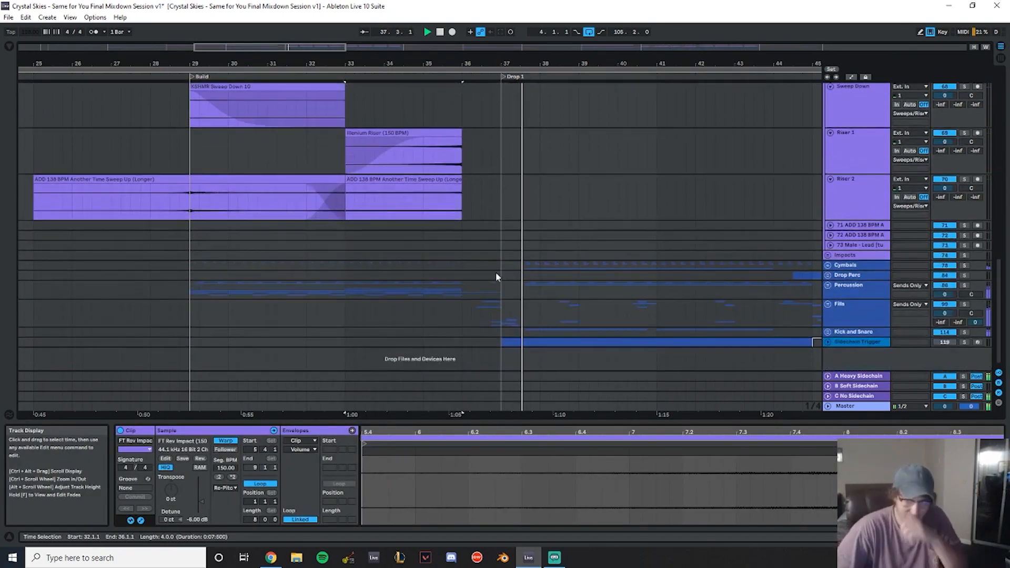
click(462, 285)
click(828, 304)
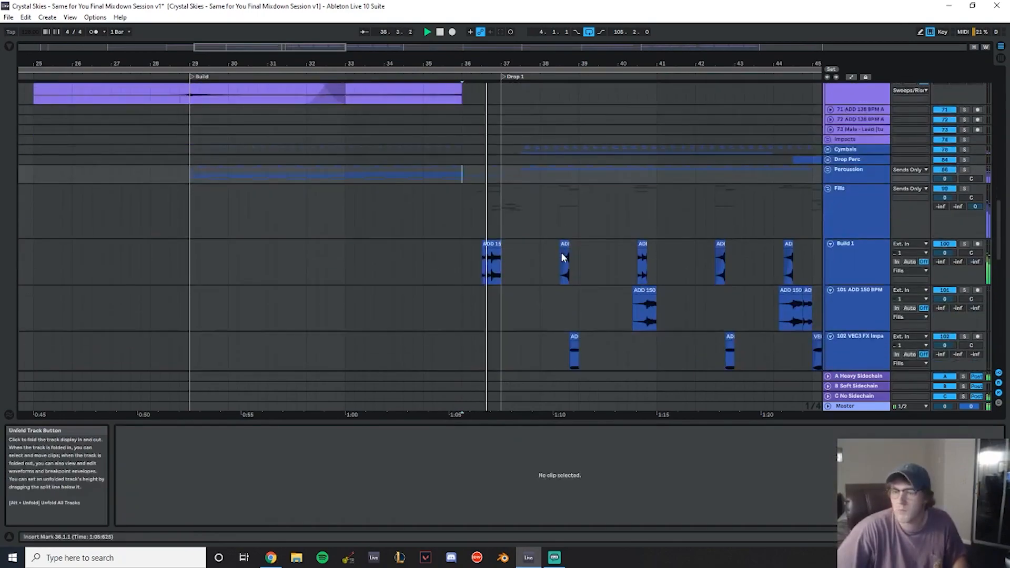
scroll(505, 211, down, 5)
drag(505, 63, 490, 140)
click(489, 140)
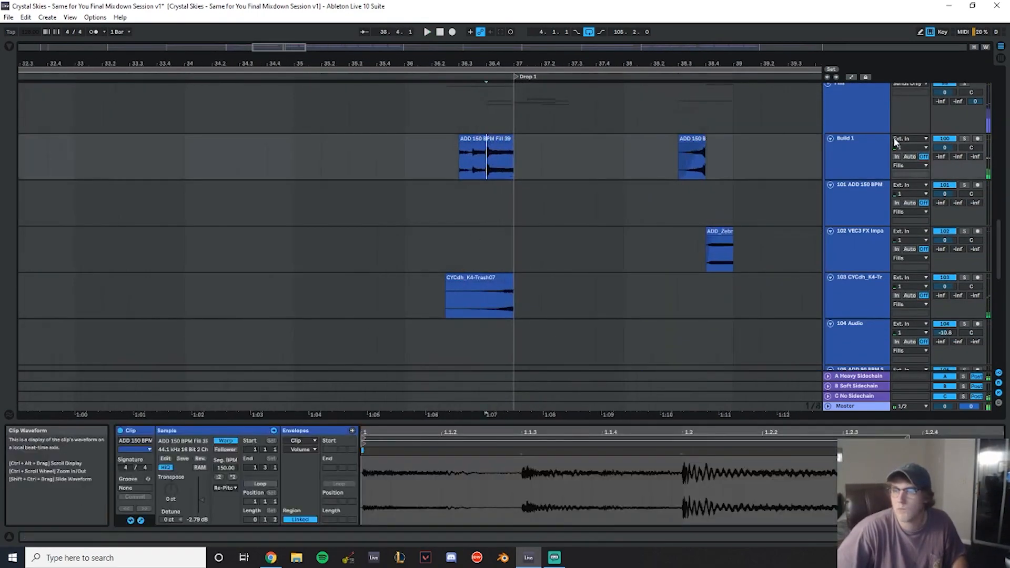
scroll(554, 150, down, 5)
scroll(560, 169, down, 5)
key(space)
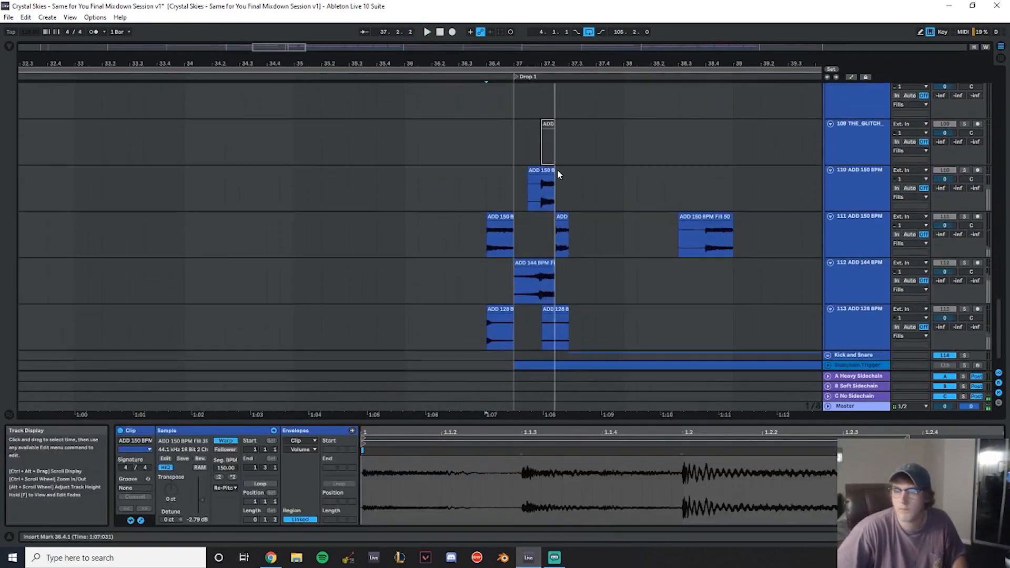
- Solo the fill tracks and set the ADD 150 BPM Fill 50 clip's gain to -9.00 dB
click(503, 216)
click(965, 217)
key(space)
scroll(617, 217, down, 1)
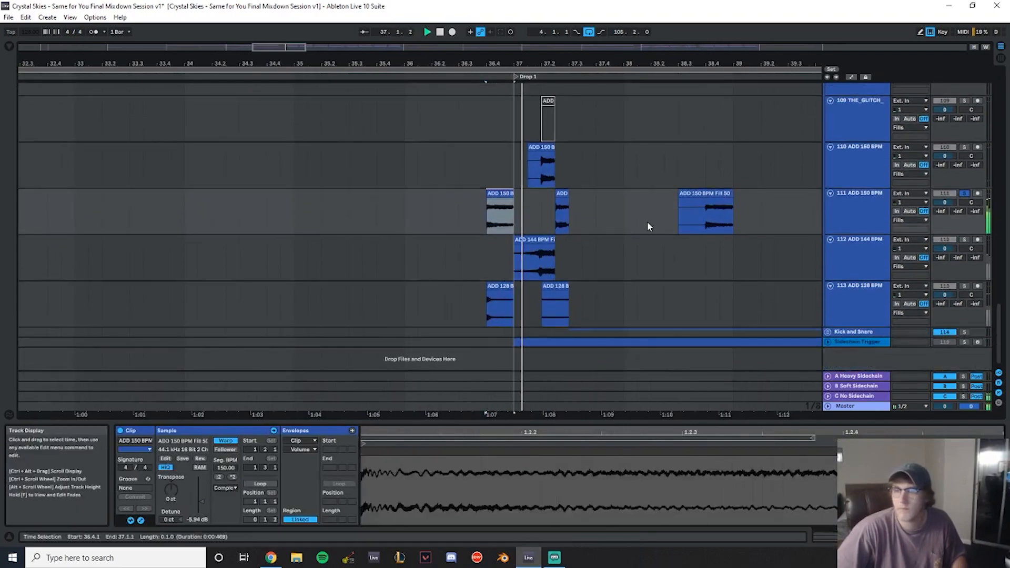
click(965, 286)
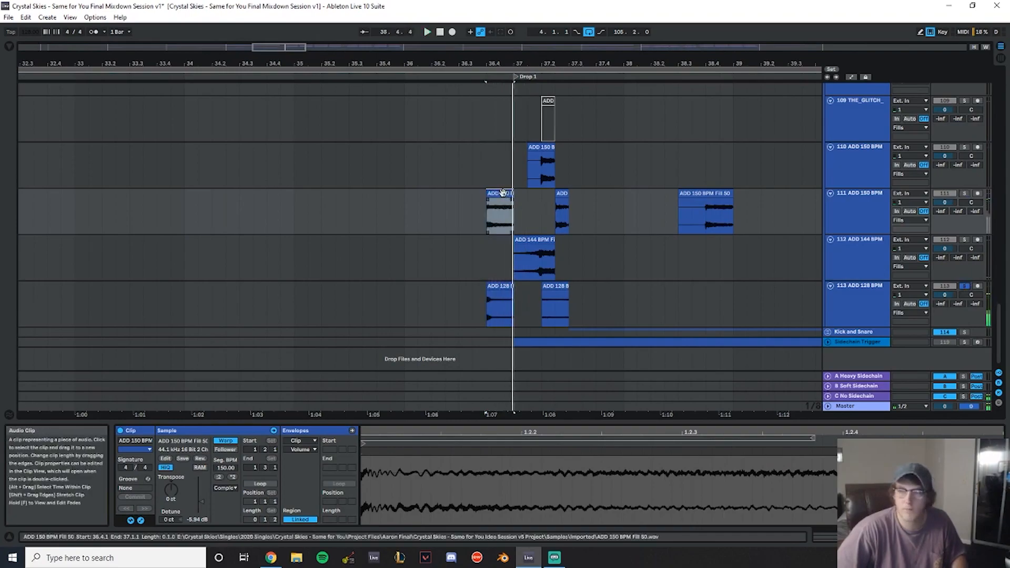
click(965, 193)
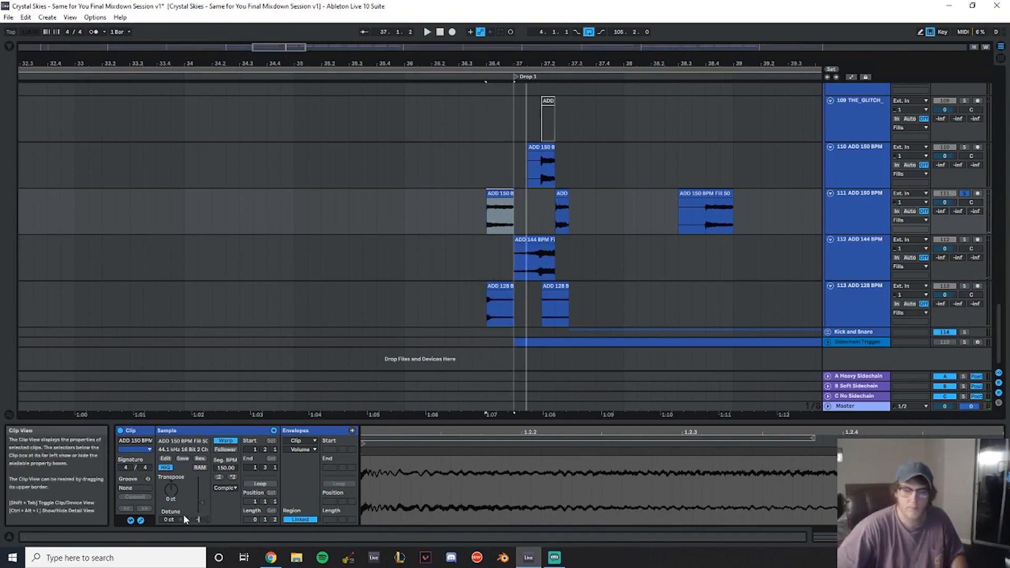
key(space)
- Preview the fill clips on the Fills tracks around the Drop 1 transition
scroll(311, 311, up, 5)
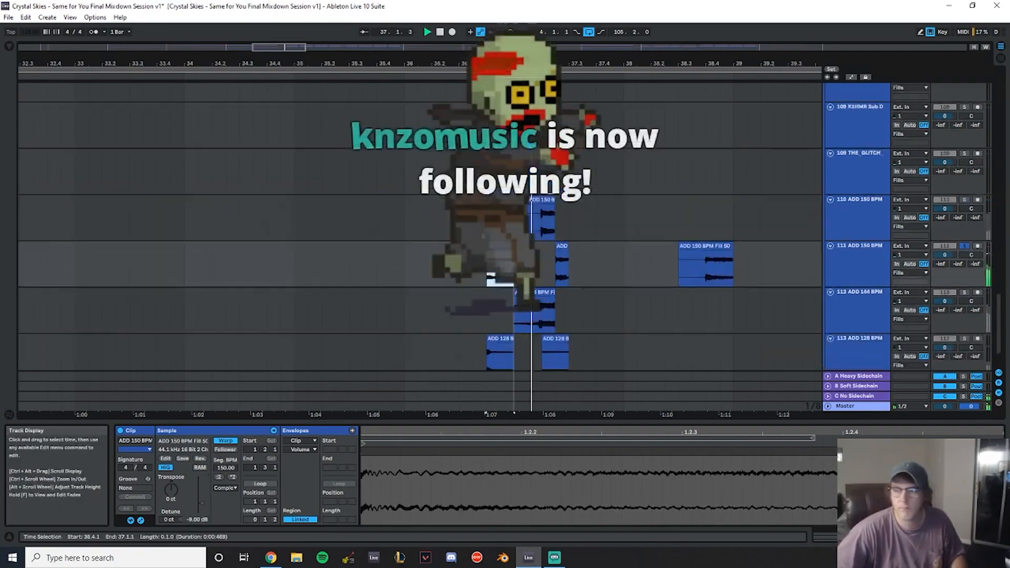
scroll(420, 247, up, 1)
key(space)
key(space)
key(space)
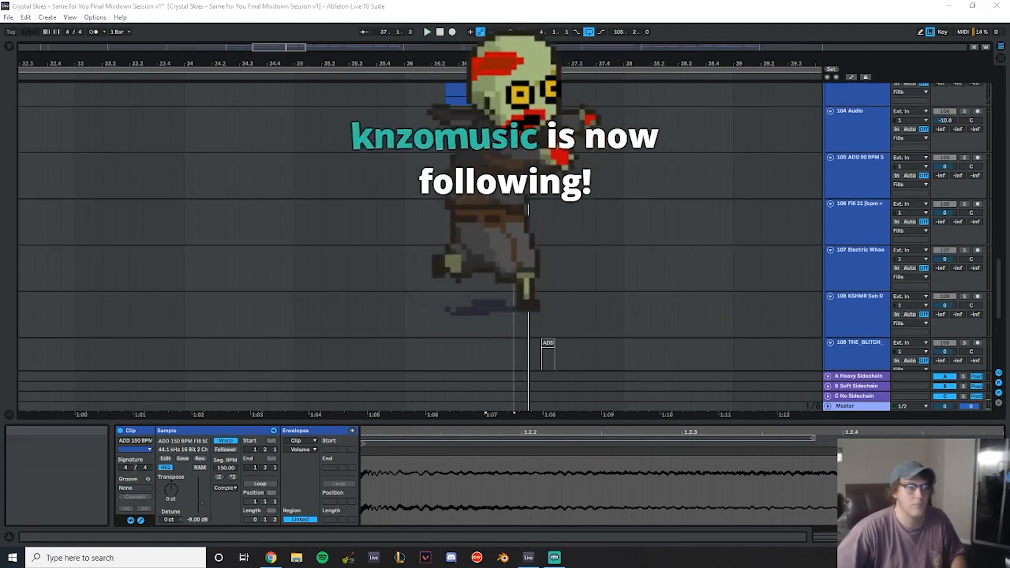
click(396, 136)
key(space)
scroll(545, 200, up, 7)
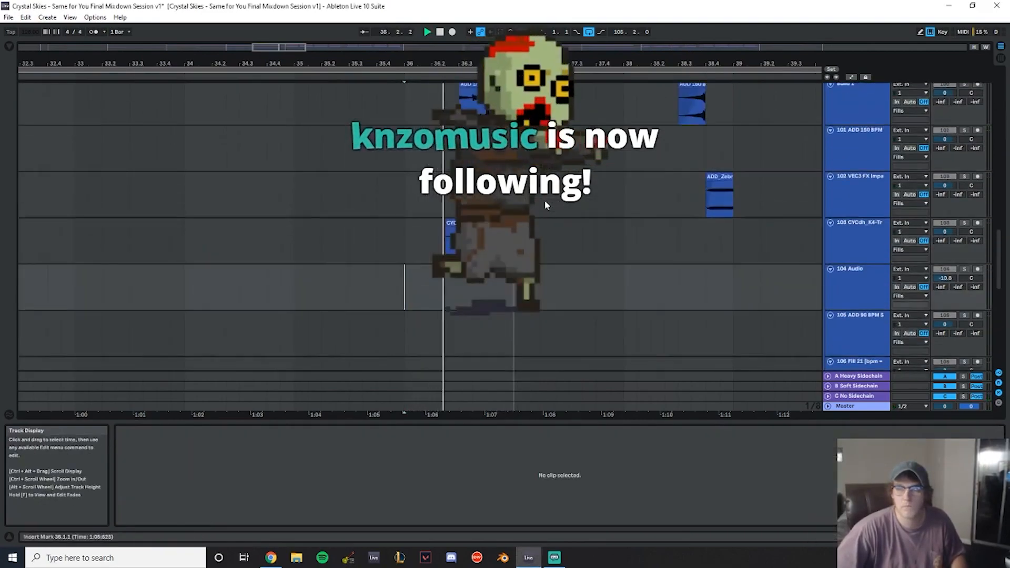
scroll(544, 200, down, 2)
click(492, 180)
key(space)
scroll(545, 199, up, 4)
key(space)
key(space)
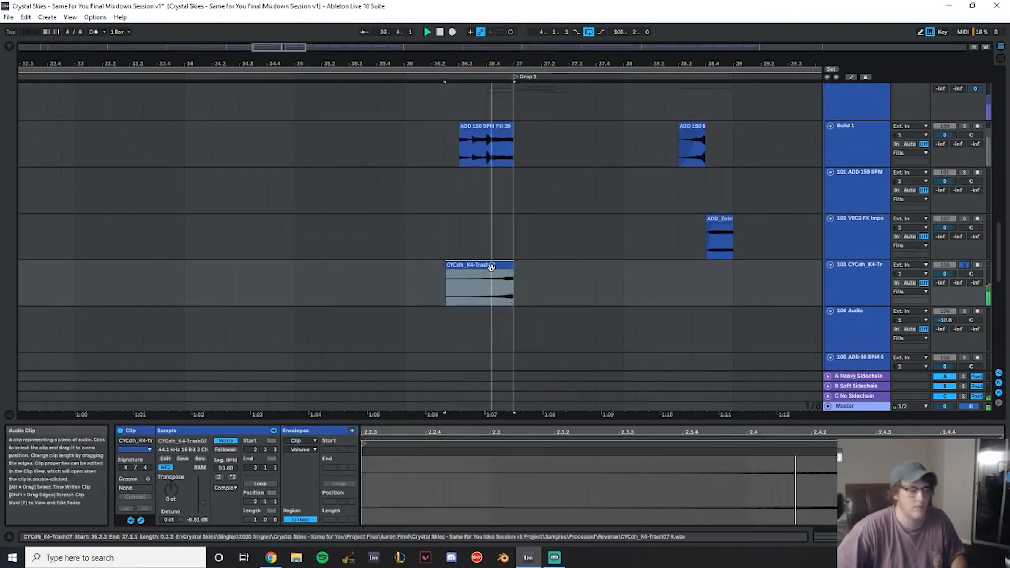
- Select the Build 1 fill clip, solo the Build 1 track and load FabFilter Pro-Q 3 onto it
scroll(472, 232, up, 3)
click(487, 232)
key(space)
click(966, 209)
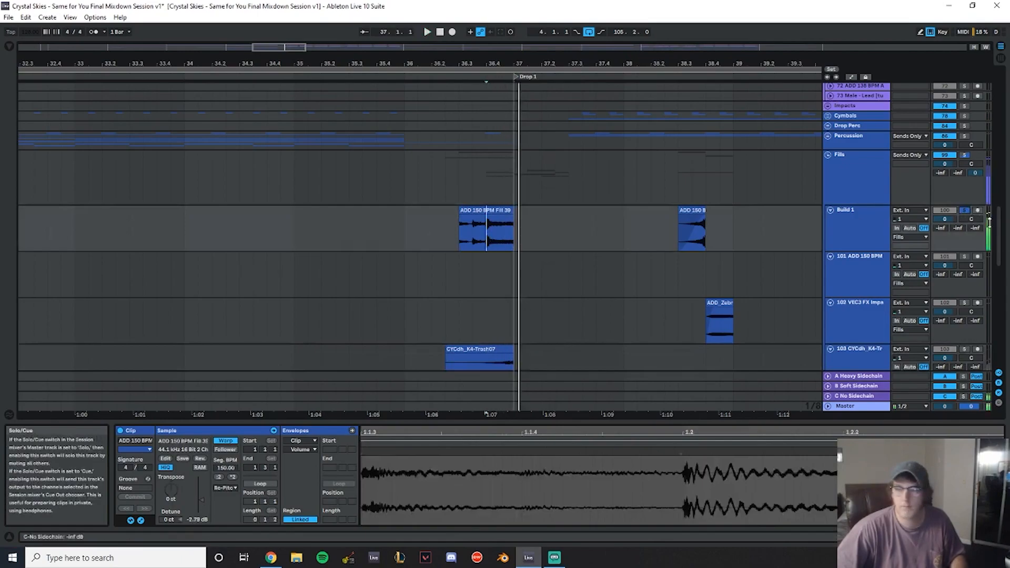
click(885, 223)
click(10, 47)
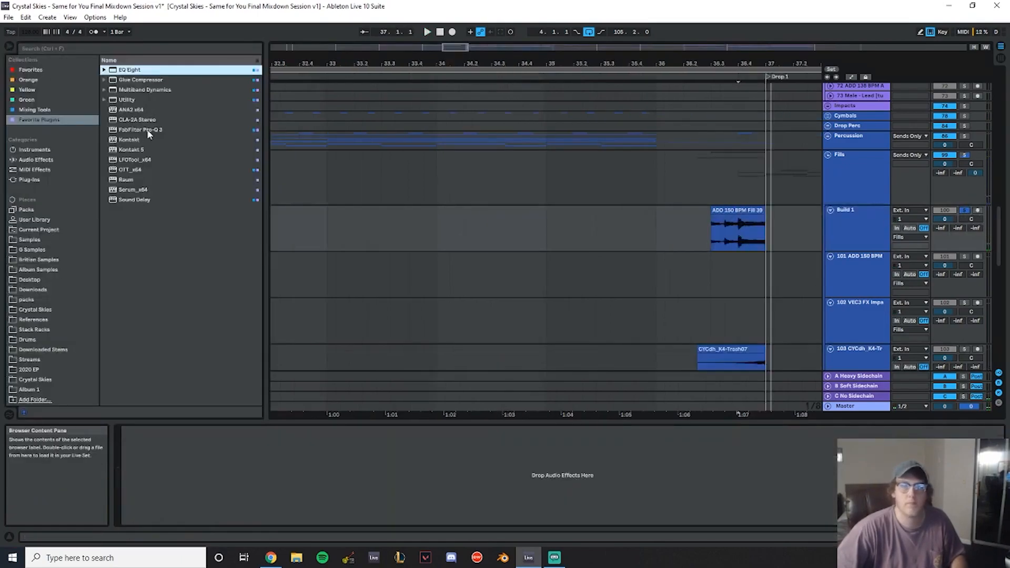
click(155, 131)
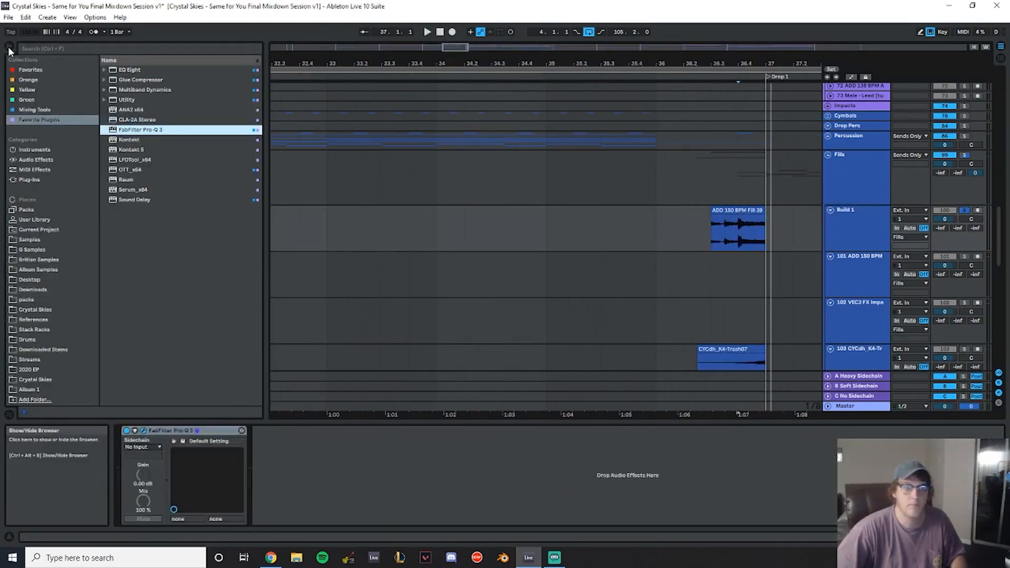
click(9, 47)
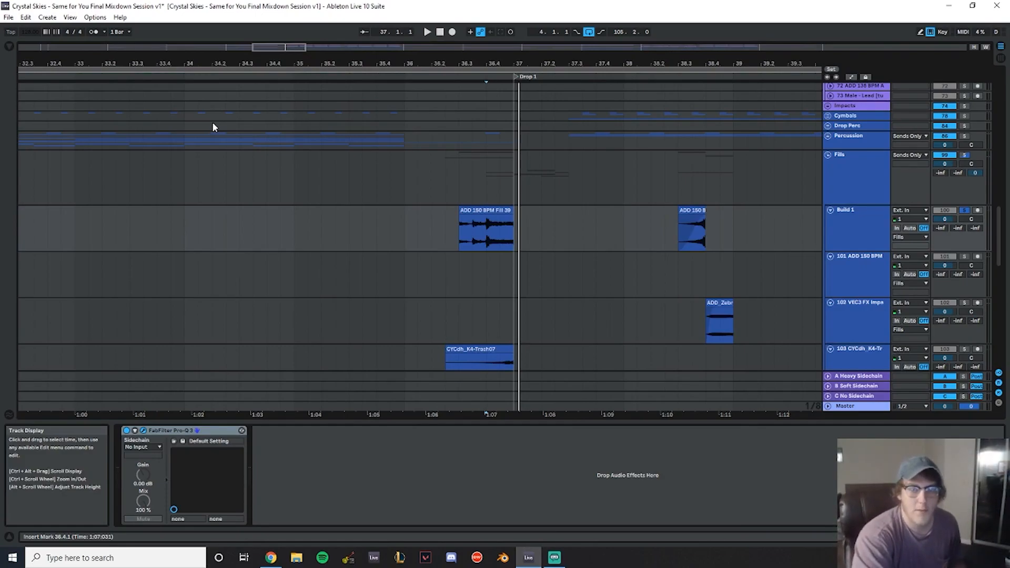
- Open the Pro-Q 3 window on Build 1 and add an EQ band at 5000 Hz
click(463, 197)
key(space)
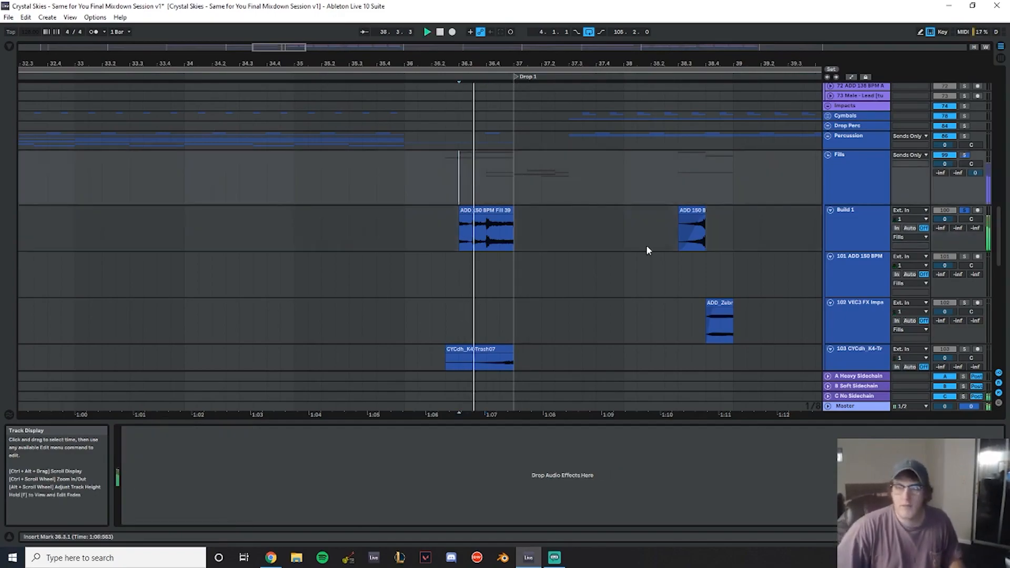
key(space)
key(ctrl+alt+p)
drag(478, 226, 818, 244)
key(space)
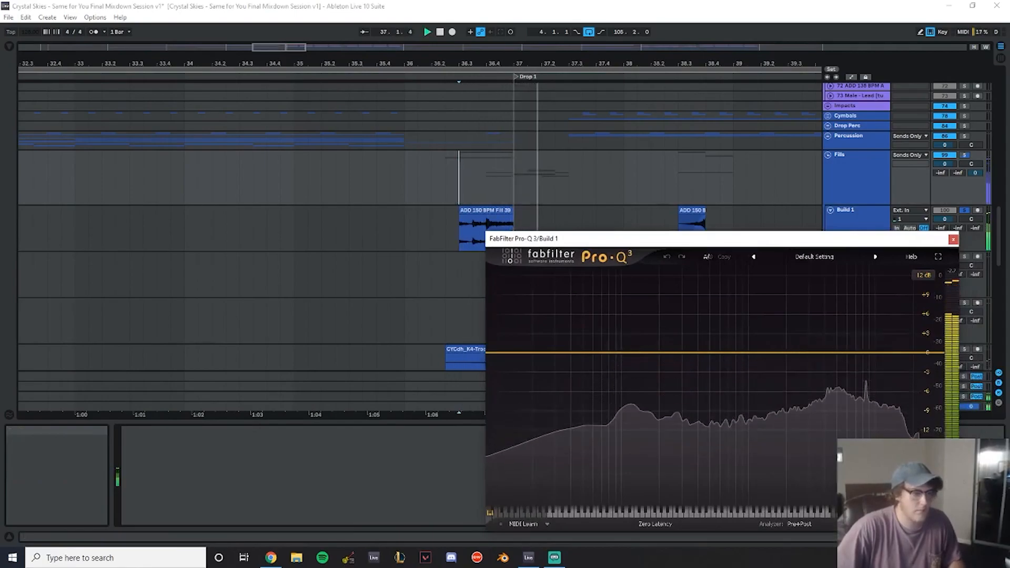
key(space)
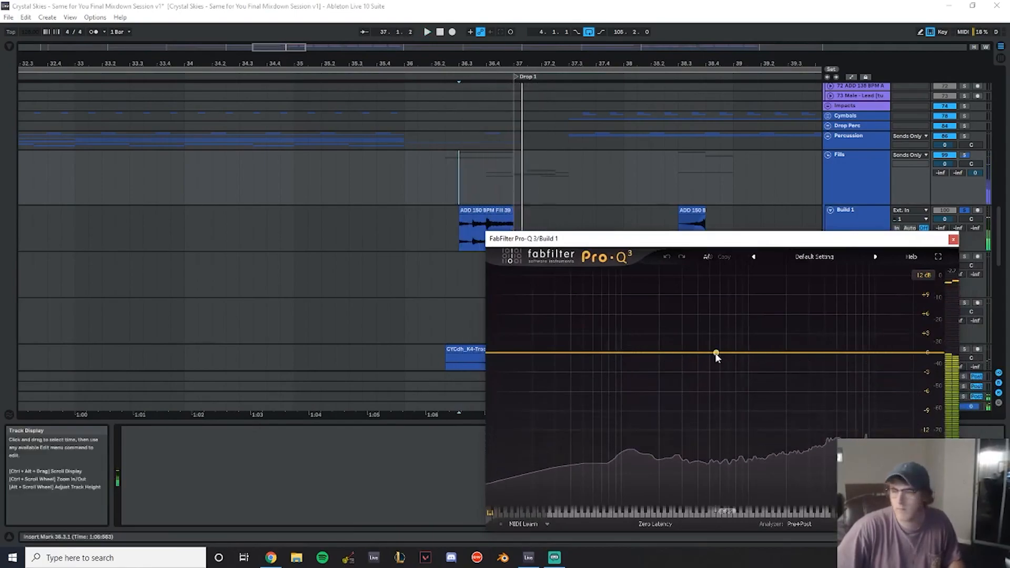
click(715, 353)
double_click(709, 315)
text(500)
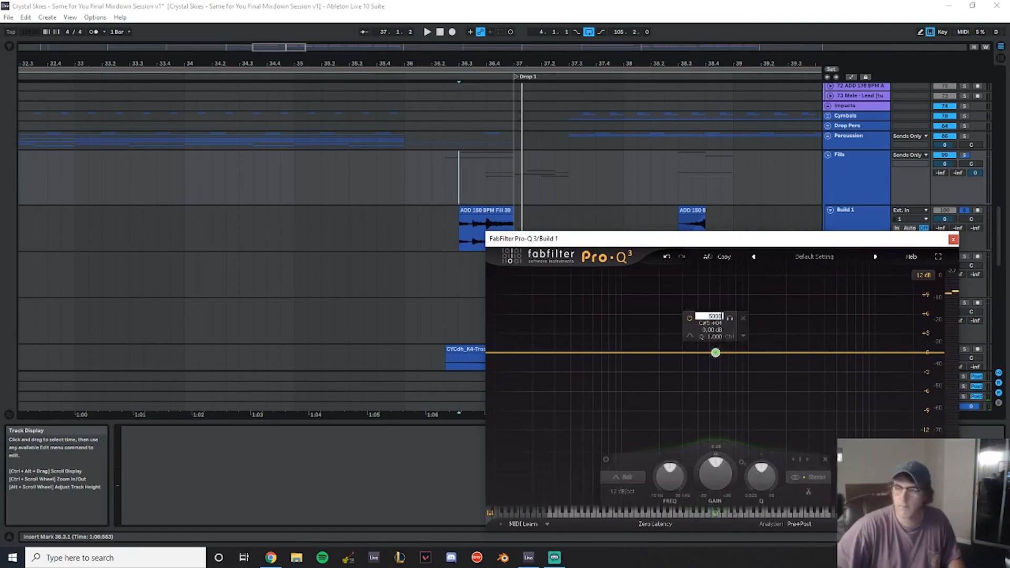
text(0)
key(Return)
- Switch the 5000 Hz band to a narrow cut shape and pull it down into a deep dip
right_click(837, 352)
click(868, 383)
scroll(837, 373, up, 10)
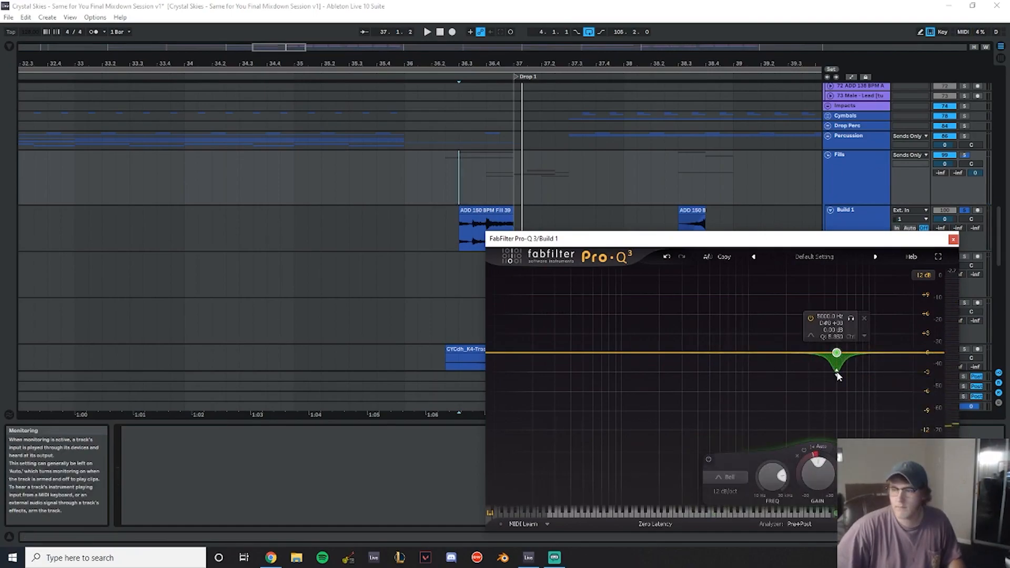
key(space)
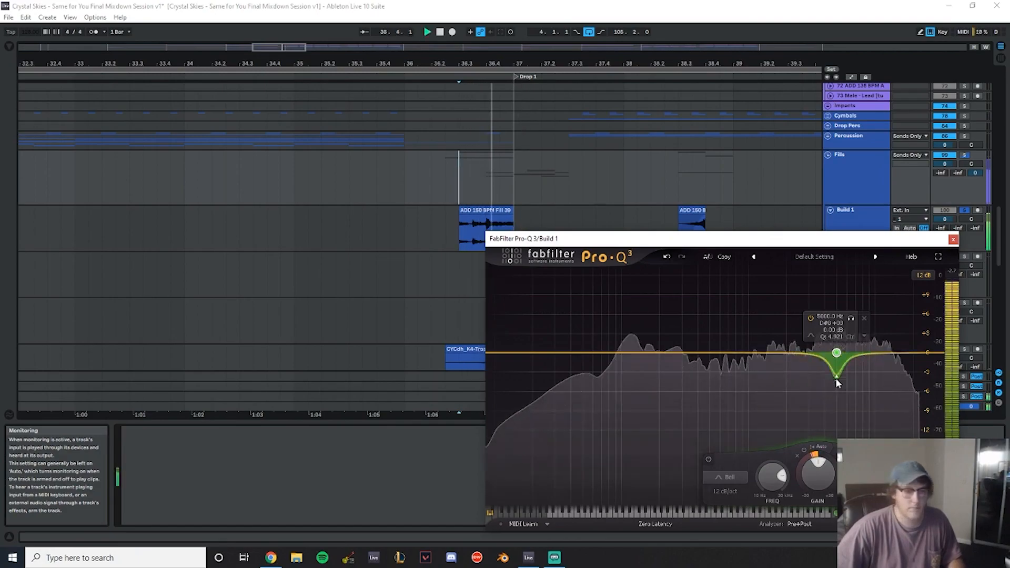
drag(837, 377, 836, 427)
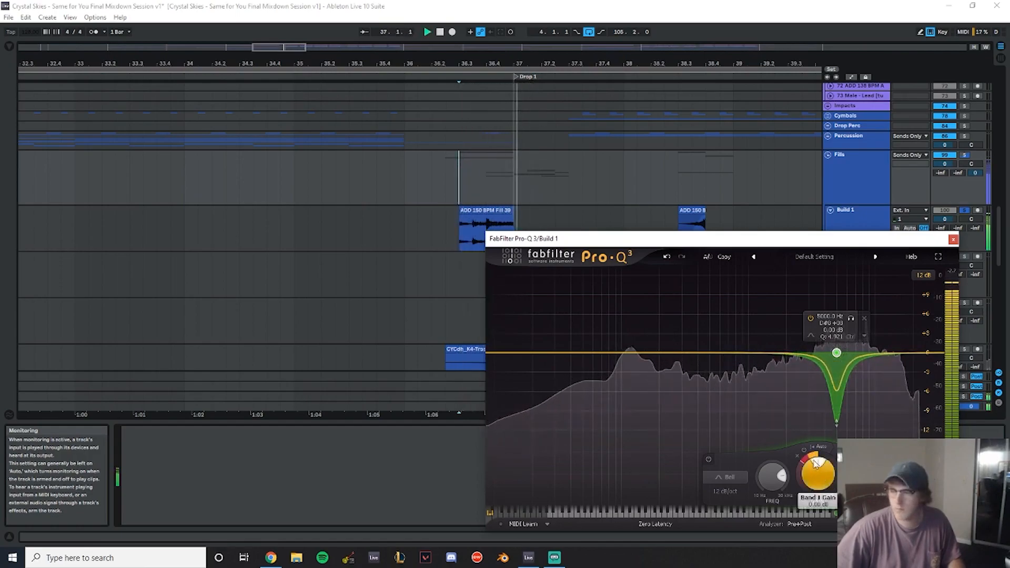
- Set the 5000 Hz band's dynamic range to -10.5 dB and play back the Build 1 fill
mouse_move(812, 461)
key(BackSpace)
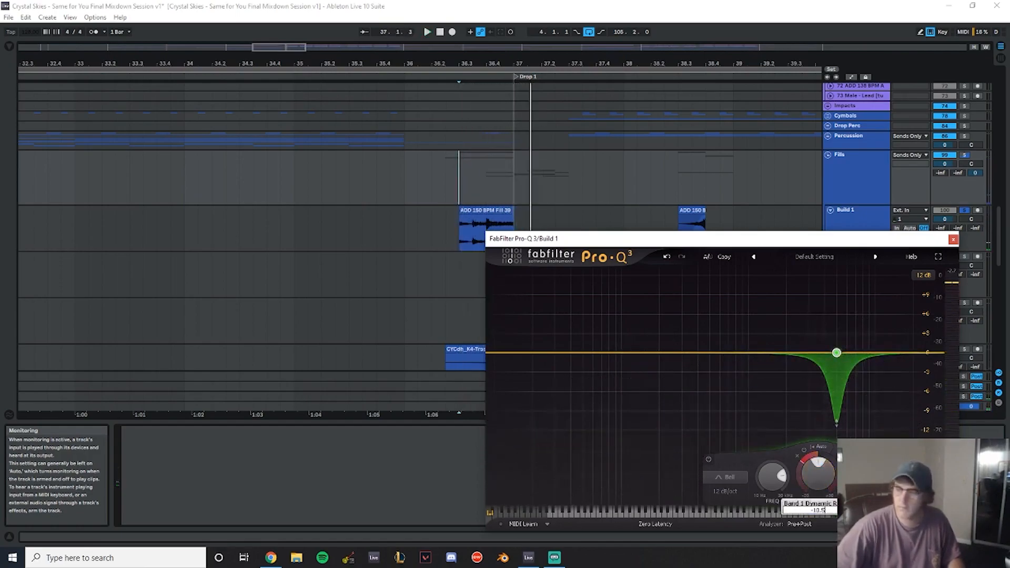
text(-10.5)
key(Return)
key(space)
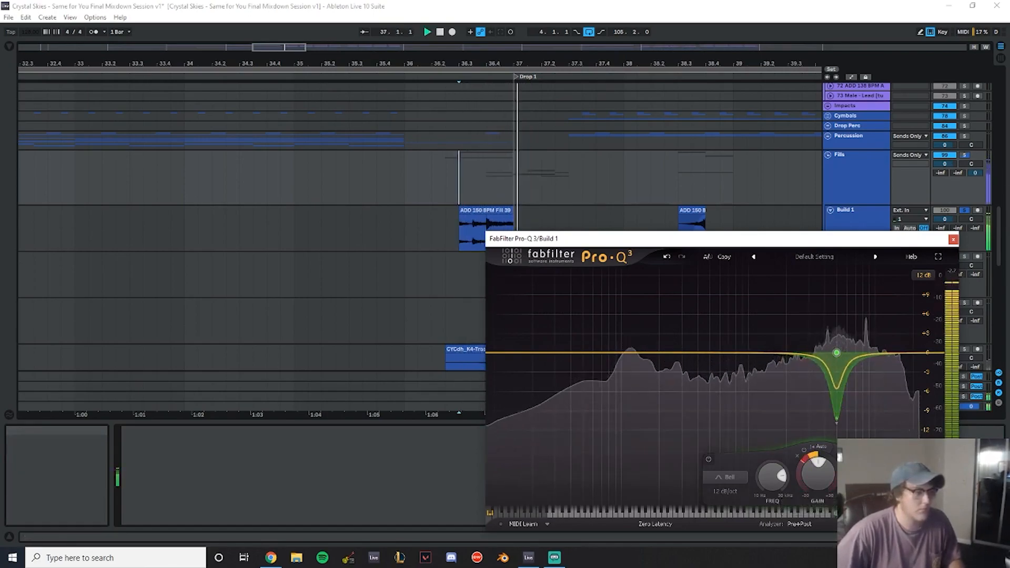
key(space)
- Add a second EQ band at 117 Hz and set its gain to -1.5 dB
click(608, 352)
double_click(593, 317)
key(Return)
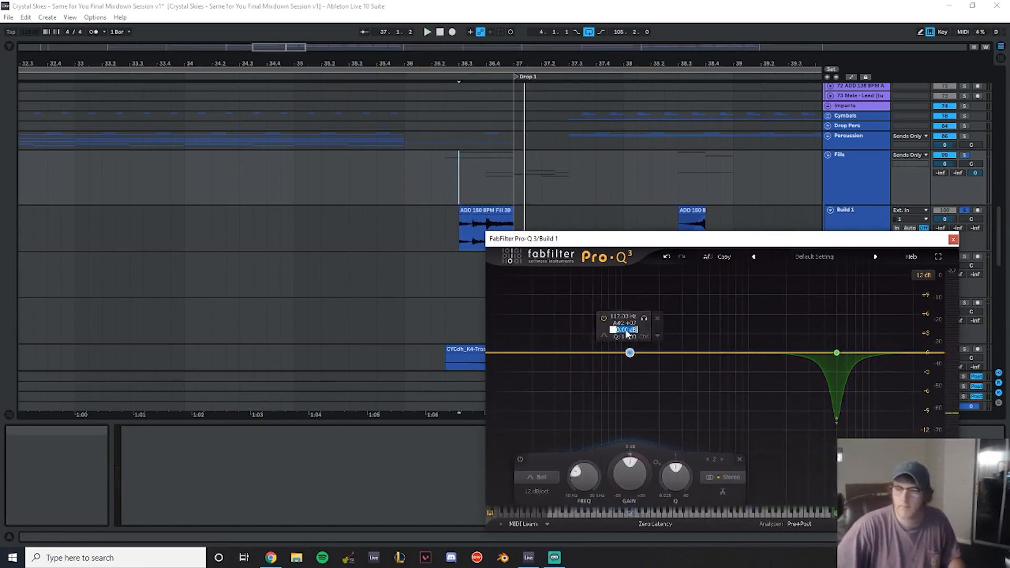
text(-1.5)
key(Return)
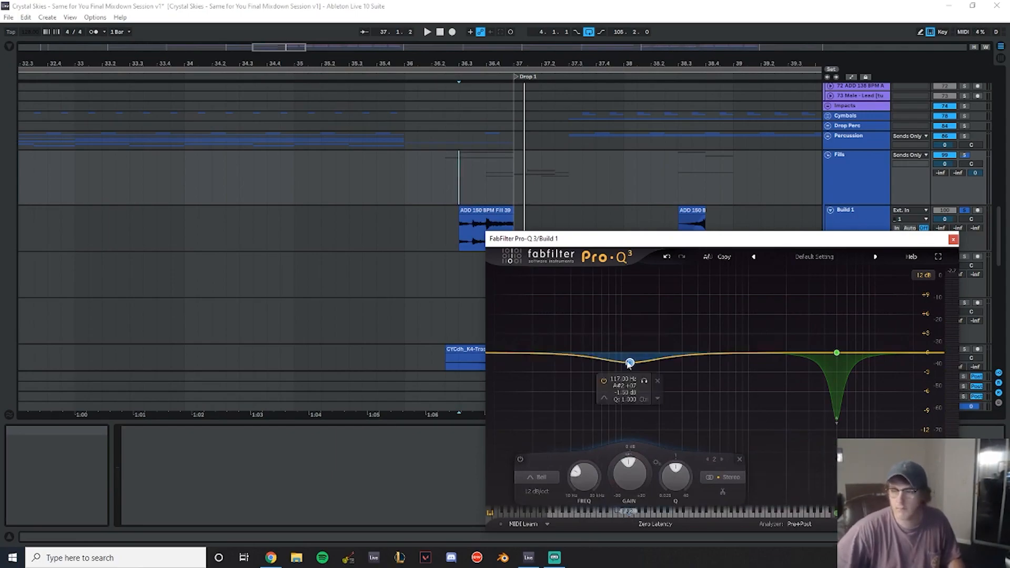
- Switch Pro-Q 3's processing mode to Linear Phase and close the plugin window
key(space)
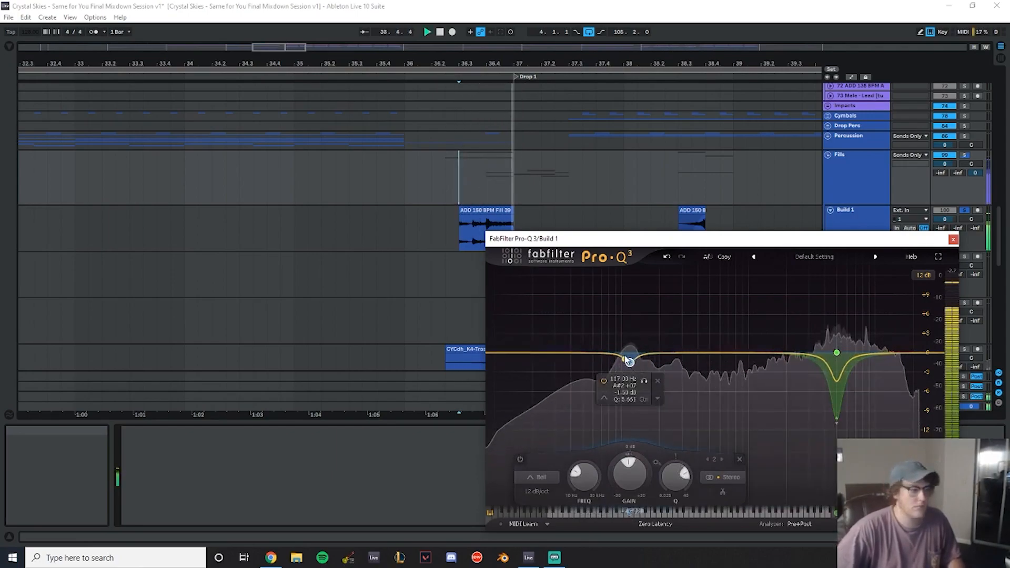
key(space)
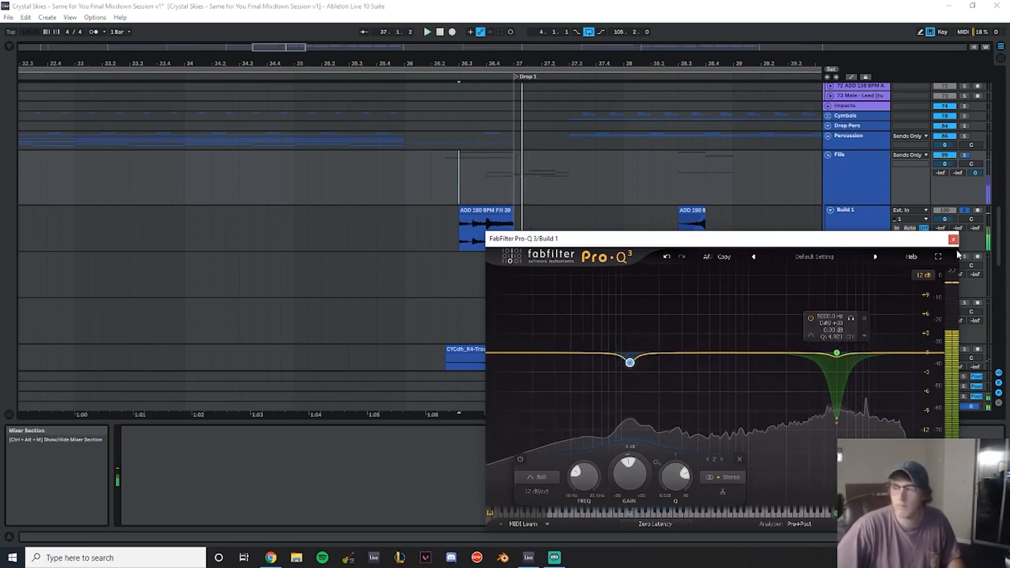
click(652, 523)
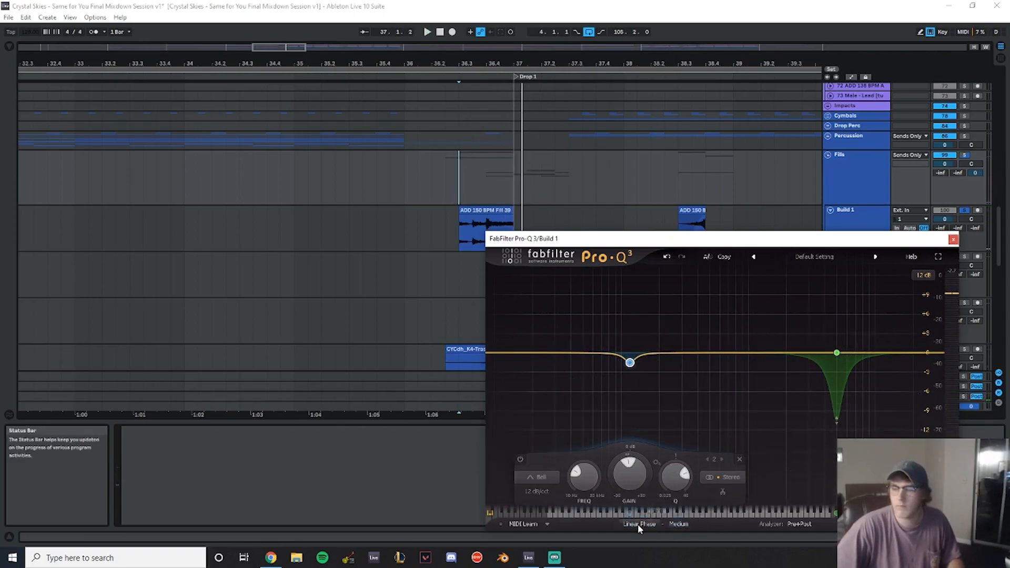
click(658, 510)
click(953, 239)
- Save the set
key(space)
key(ctrl+s)
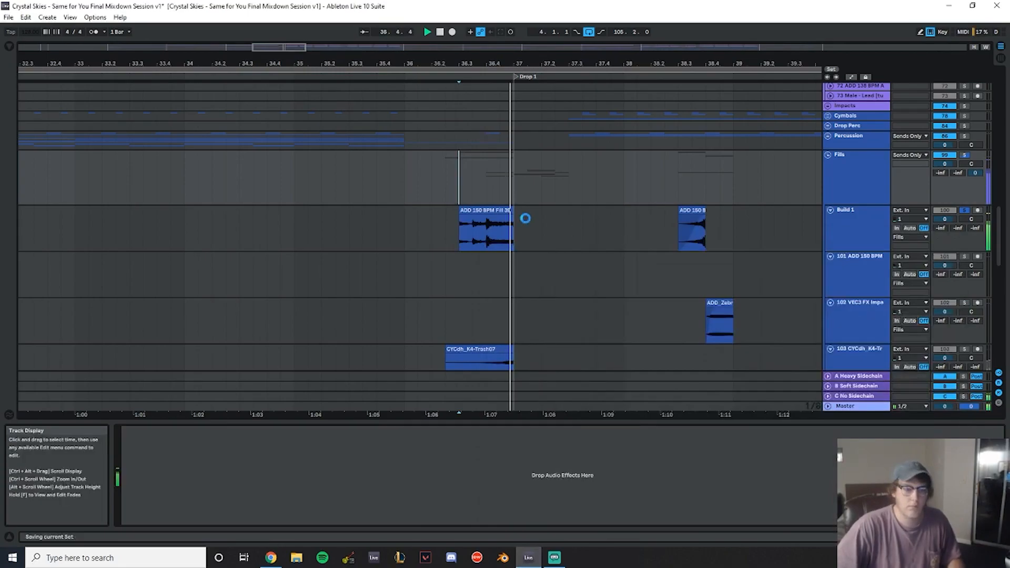
key(space)
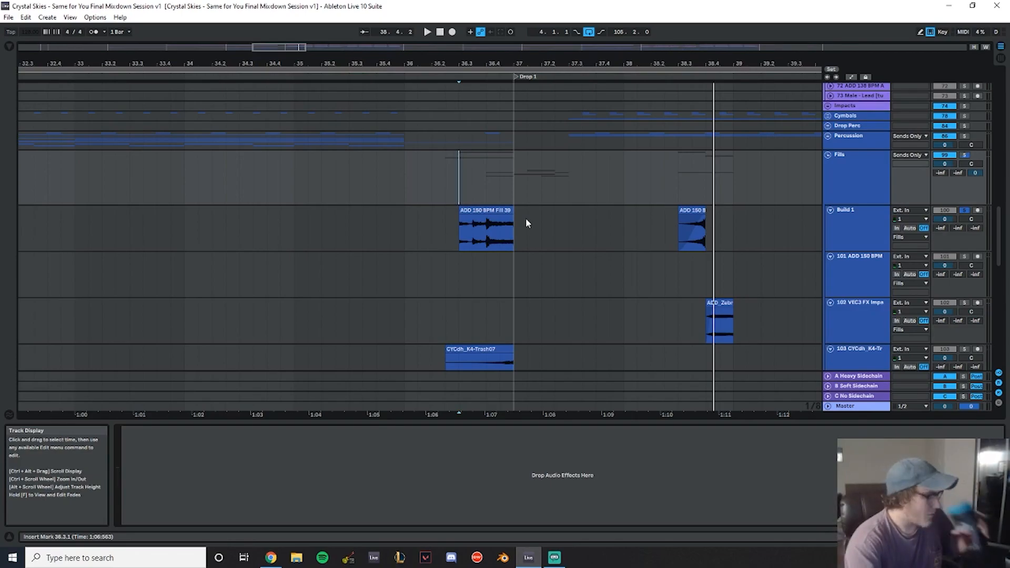
- Set the clip gain of the ADD 150 BPM fill clip on track 111 before Drop 1 to -15 dB
scroll(458, 179, down, 3)
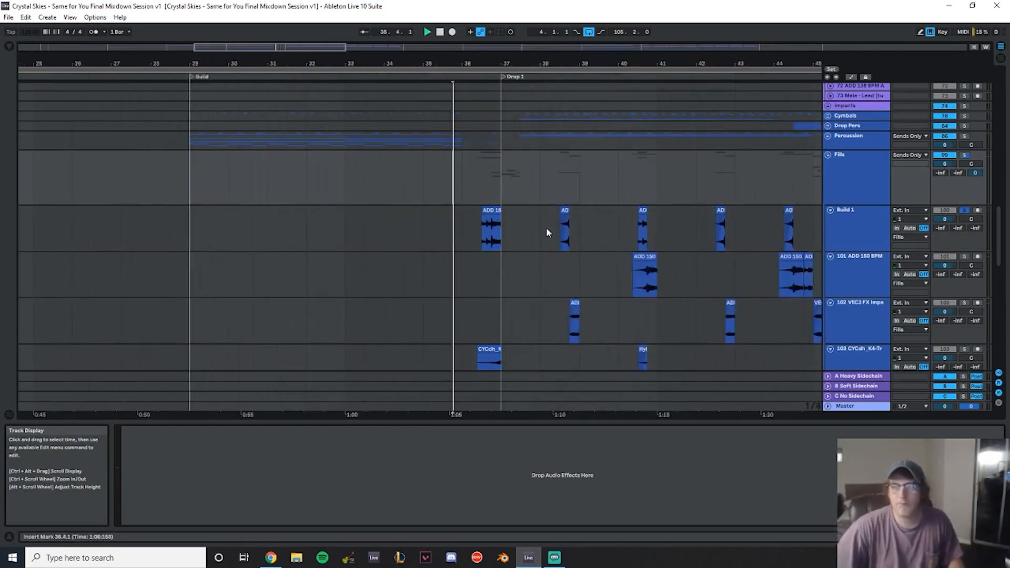
scroll(498, 55, up, 2)
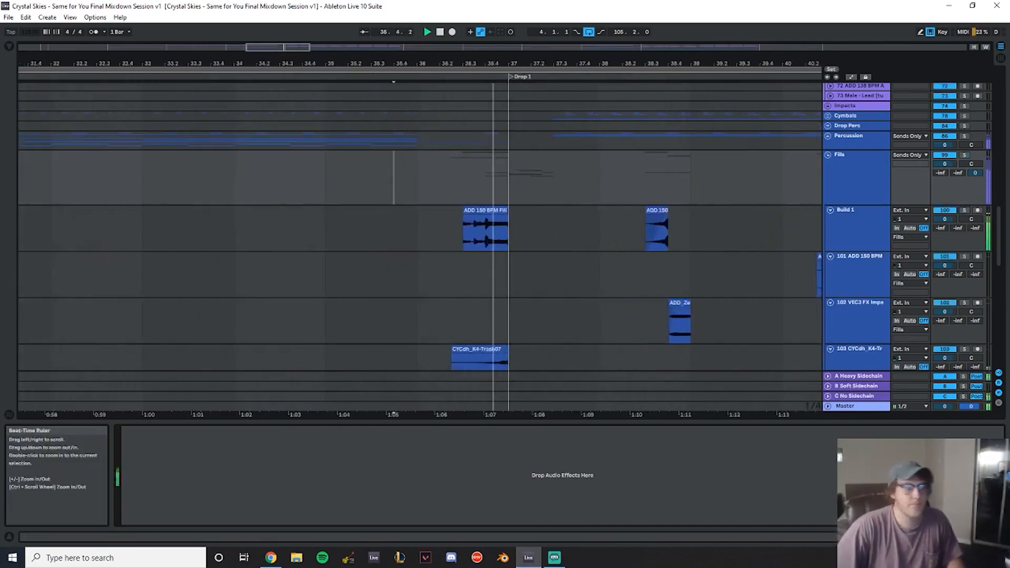
scroll(504, 204, down, 8)
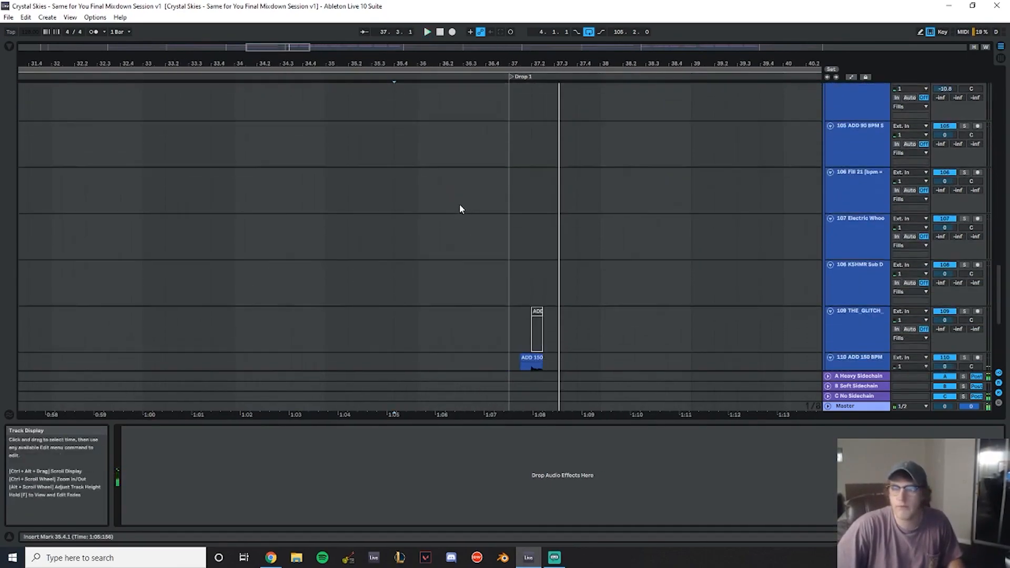
scroll(472, 222, down, 2)
click(498, 221)
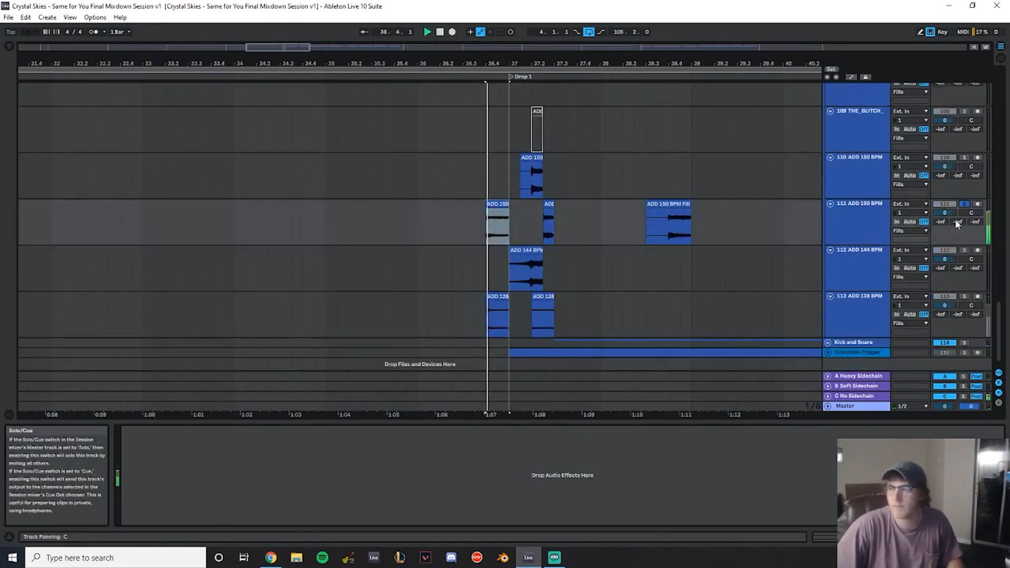
key(space)
double_click(500, 204)
drag(202, 496, 208, 528)
key(space)
click(500, 204)
scroll(522, 234, down, 1)
key(space)
key(space)
click(966, 194)
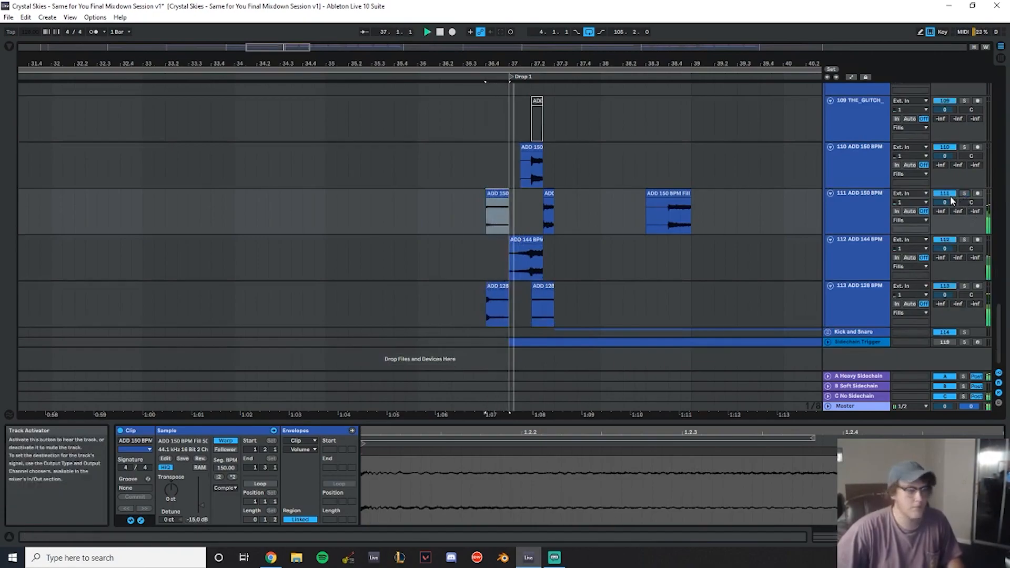
- Set the clip gain of the ADD 128 BPM Snare clip on track 113 to -9 dB
click(497, 308)
click(965, 286)
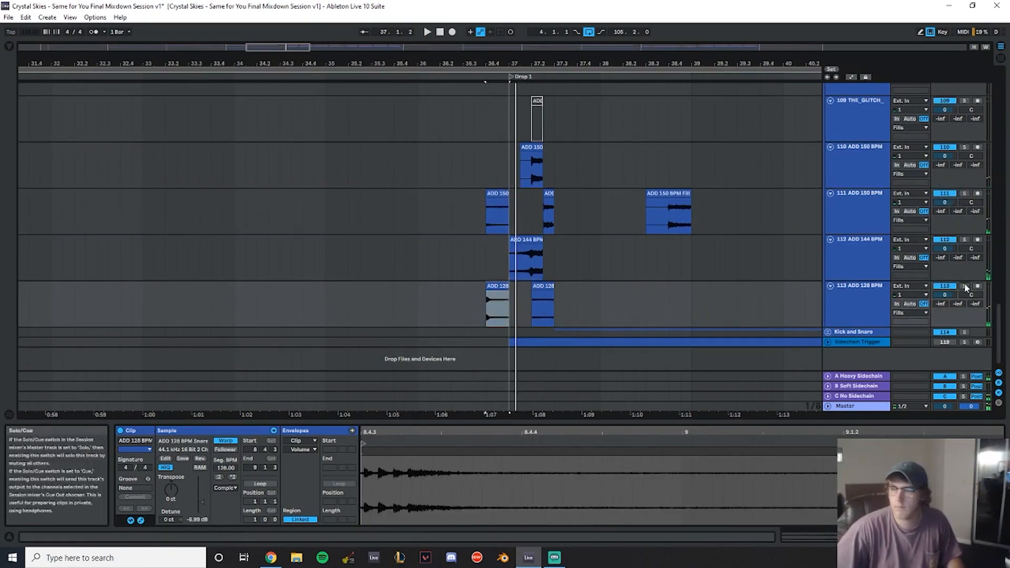
key(space)
drag(196, 520, 196, 526)
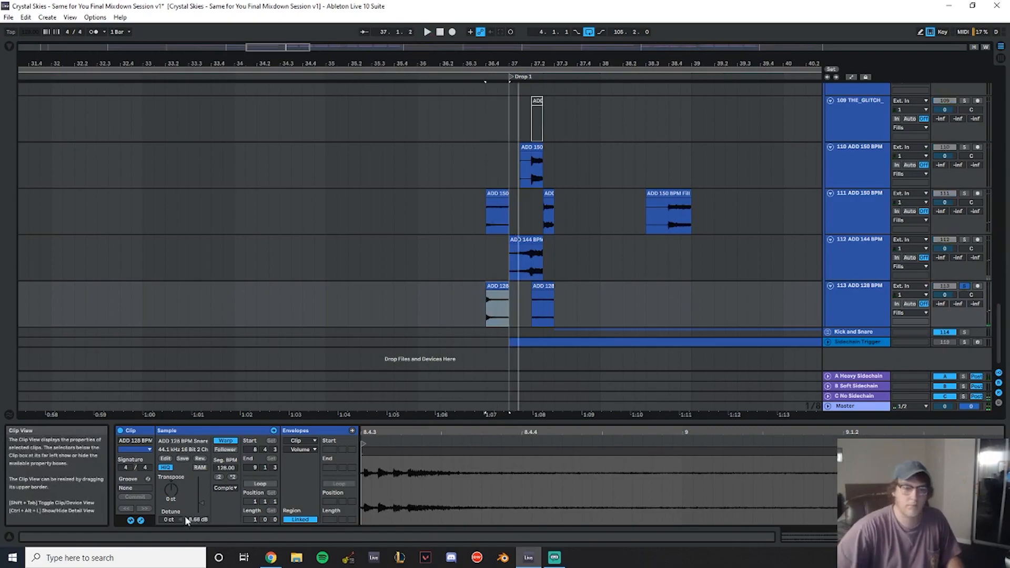
text(-9)
key(Return)
key(space)
- Trim the start of the CYCdh_K4-Trash07 clip on track 103 slightly later and set its gain to -15 dB
scroll(546, 204, up, 8)
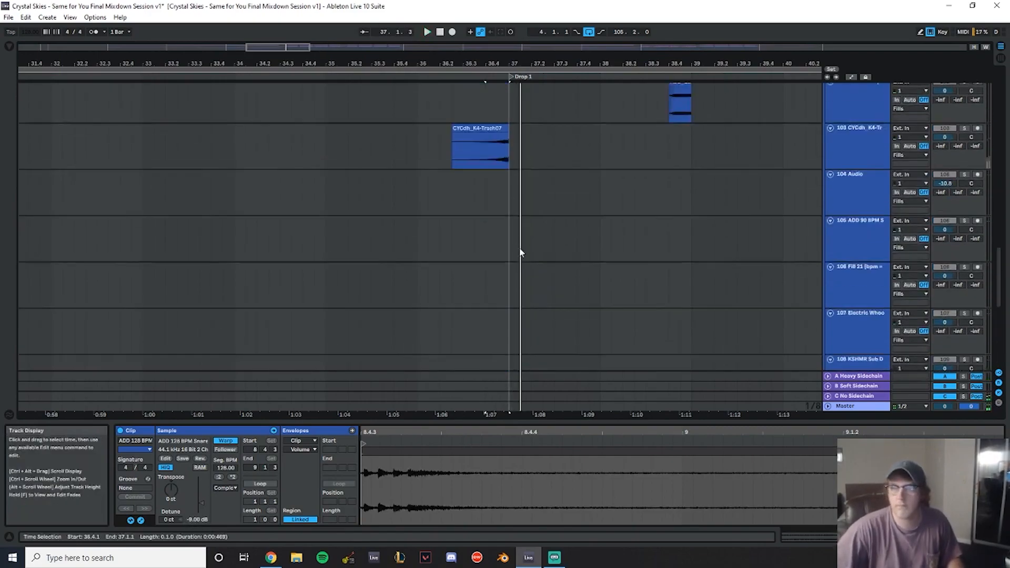
click(501, 201)
scroll(491, 215, up, 8)
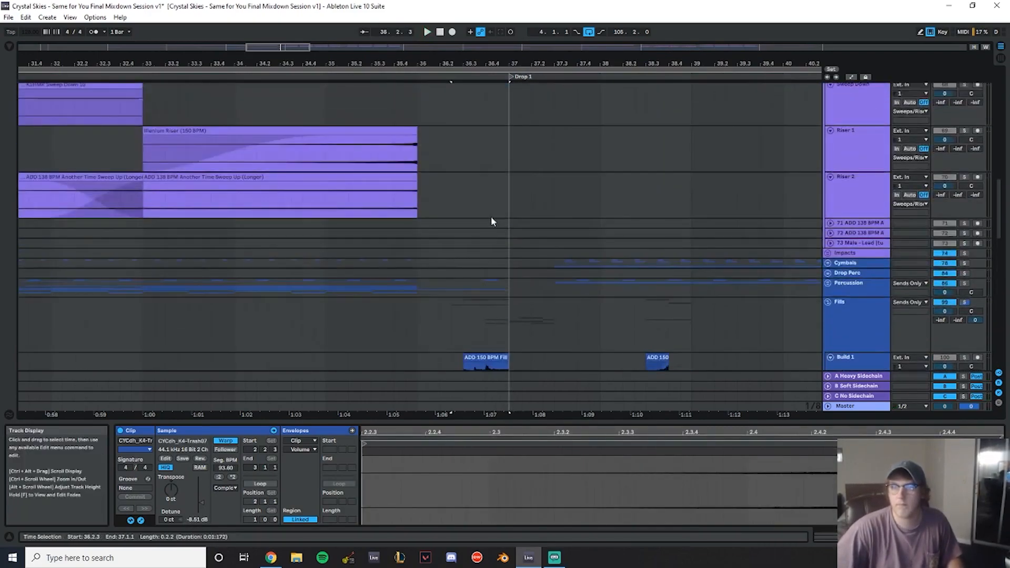
click(456, 235)
key(space)
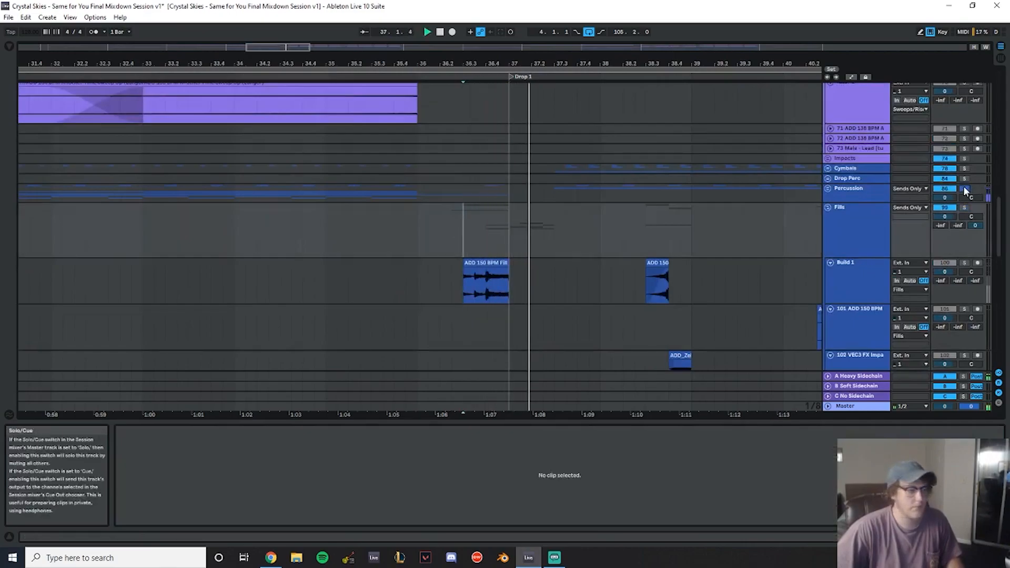
scroll(530, 233, down, 7)
key(space)
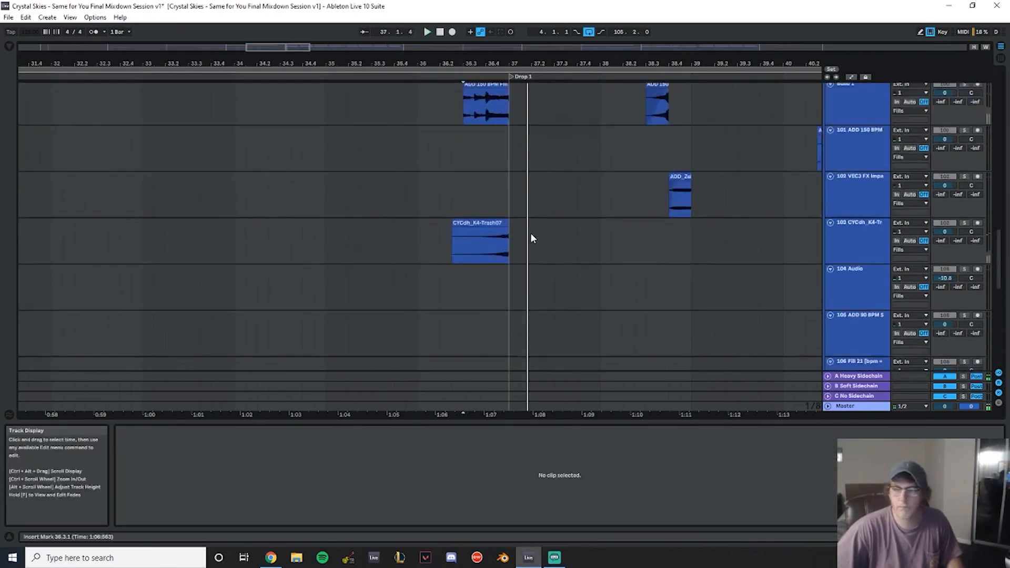
click(487, 212)
mouse_move(453, 218)
mouse_down()
mouse_move(506, 218)
mouse_move(453, 213)
mouse_move(464, 213)
mouse_up()
click(198, 520)
text(-15)
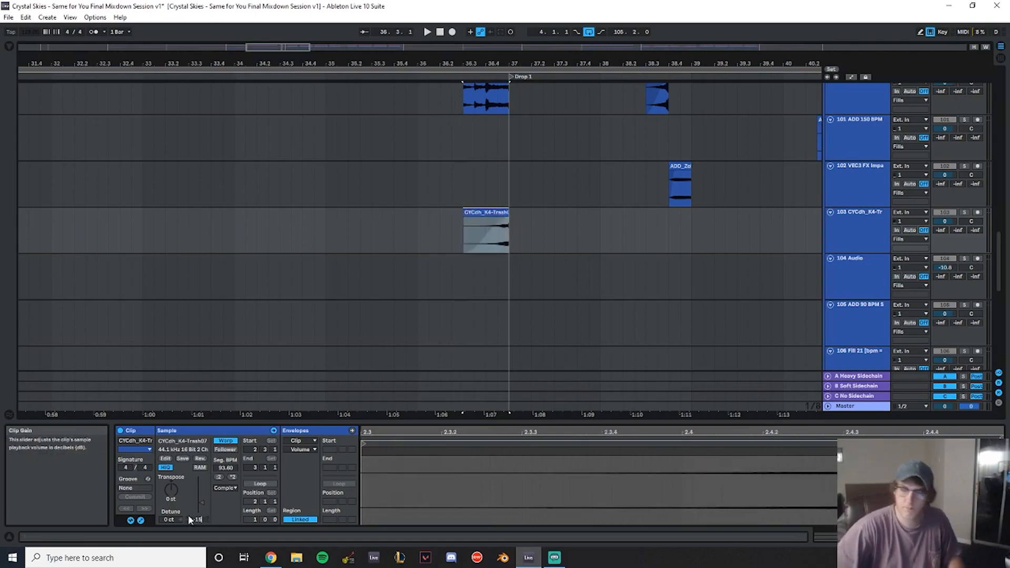
key(Return)
key(space)
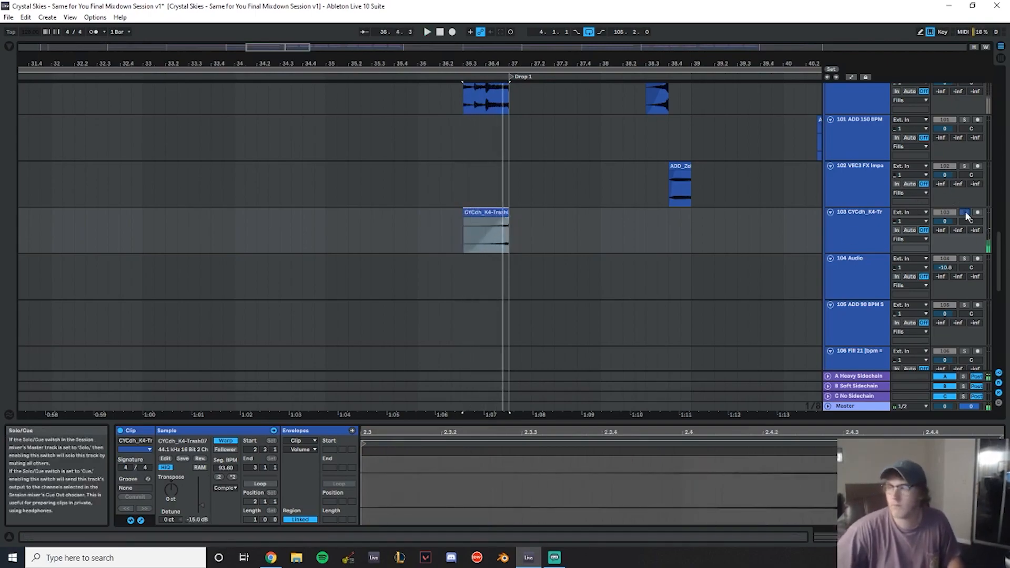
- Split the ADD 116 BPM Full Build clip on Build Loop 2 at bar 36
click(315, 158)
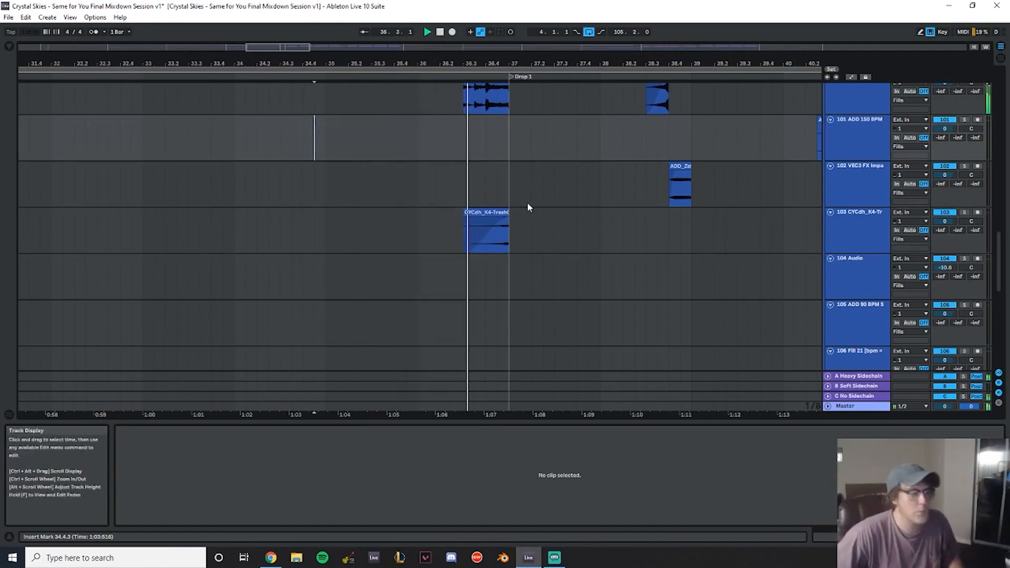
scroll(557, 236, up, 3)
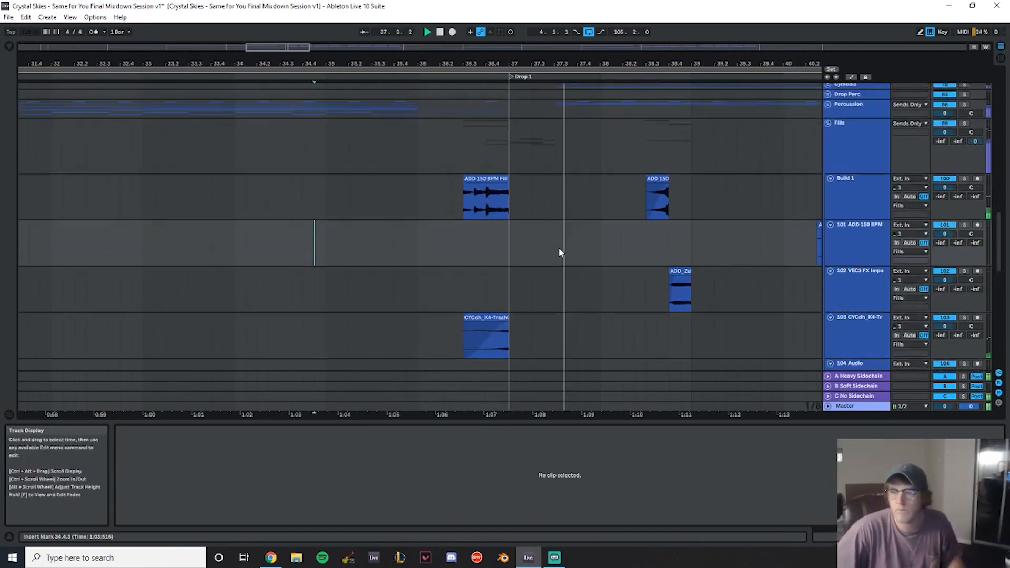
scroll(737, 226, up, 3)
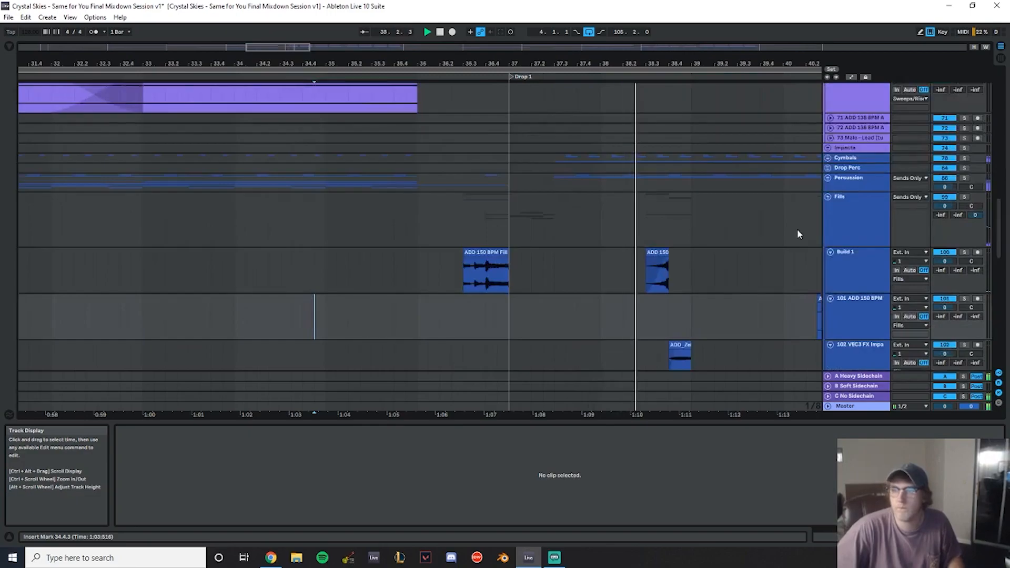
click(828, 196)
scroll(421, 210, up, 3)
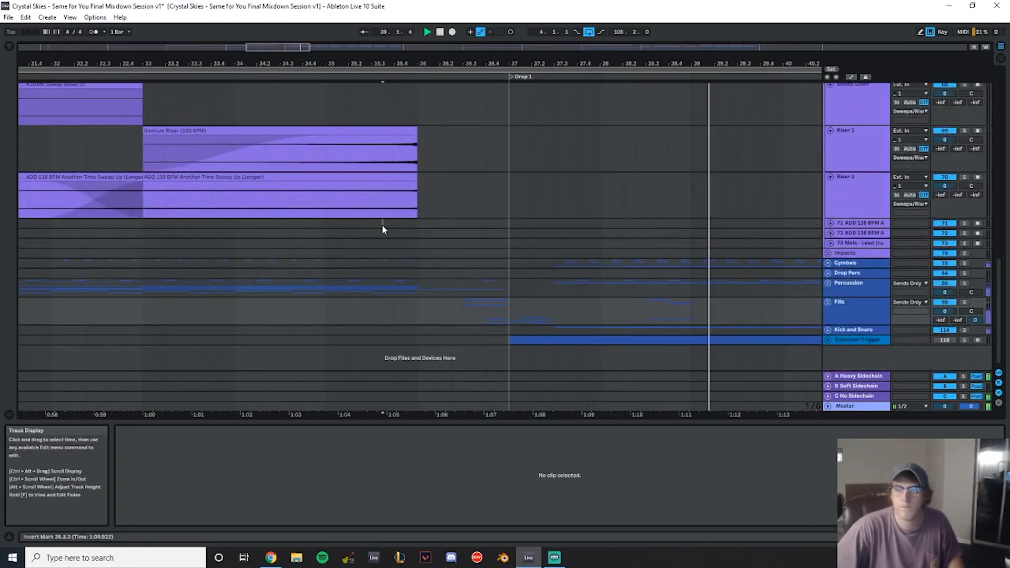
click(829, 283)
scroll(479, 221, down, 5)
click(490, 146)
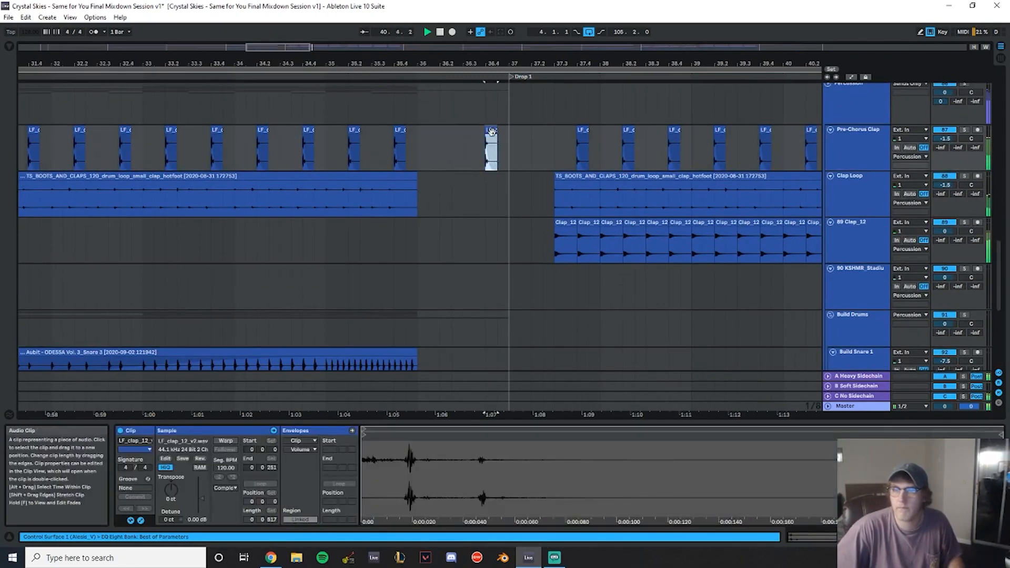
scroll(471, 240, down, 5)
click(418, 259)
key(ctrl+e)
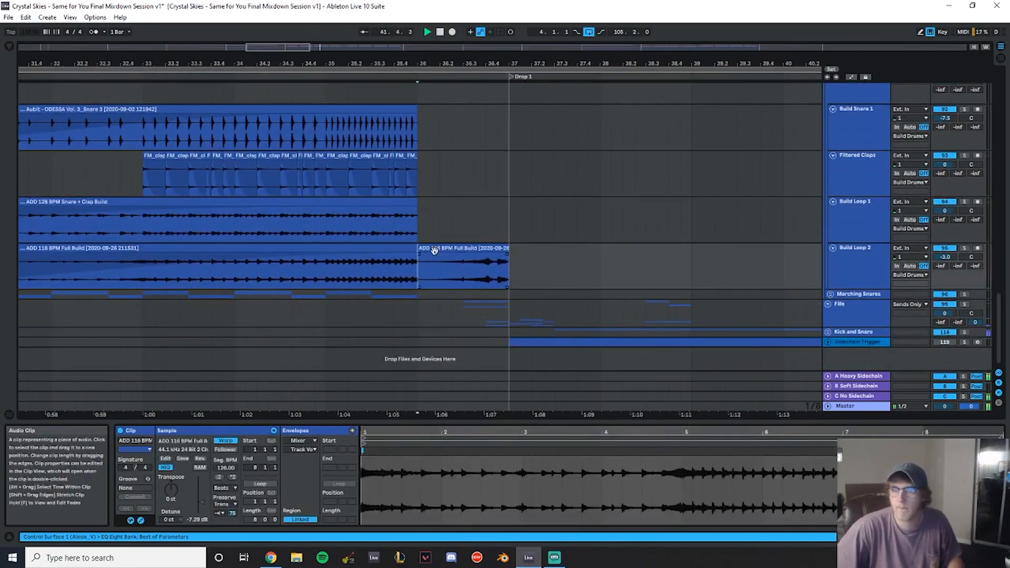
- Raise the split clip section's gain and set its warp mode to Re-Pitch
click(435, 249)
key(space)
key(space)
drag(198, 520, 197, 510)
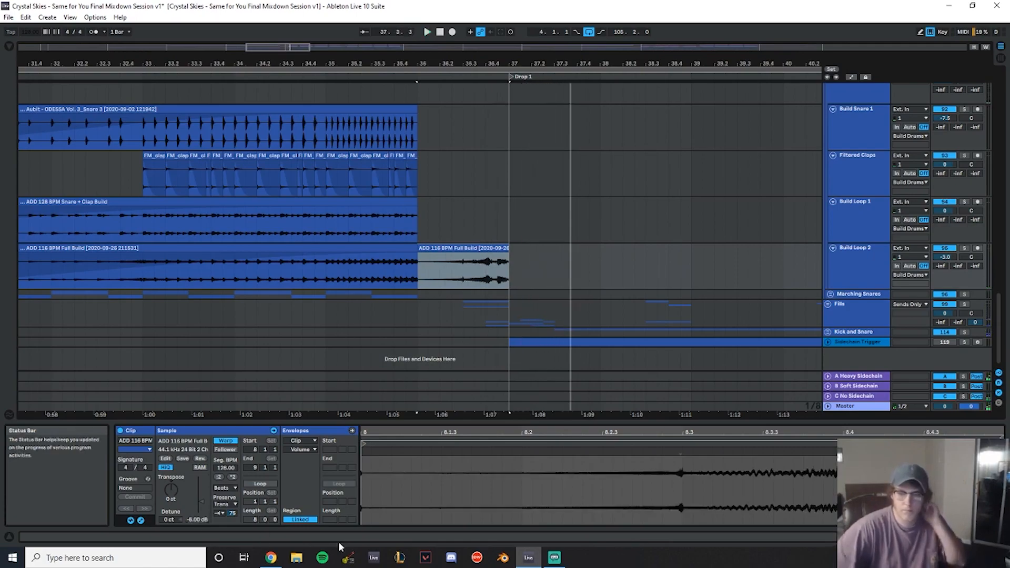
click(226, 488)
click(231, 521)
key(space)
- Add a fade-in spanning the whole split section on Build Loop 2, soloing the track while doing it
click(965, 249)
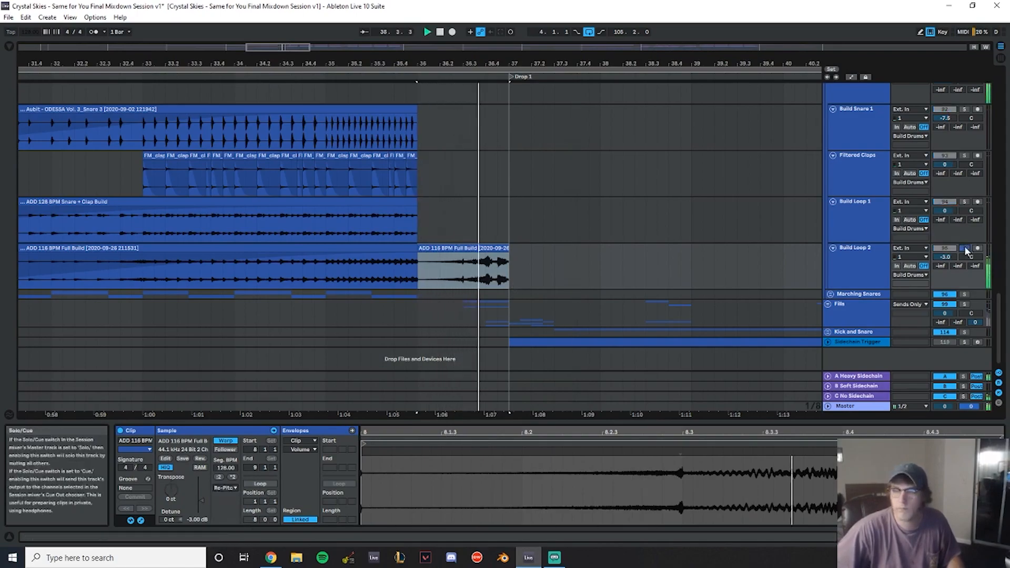
click(425, 262)
drag(425, 262, 577, 251)
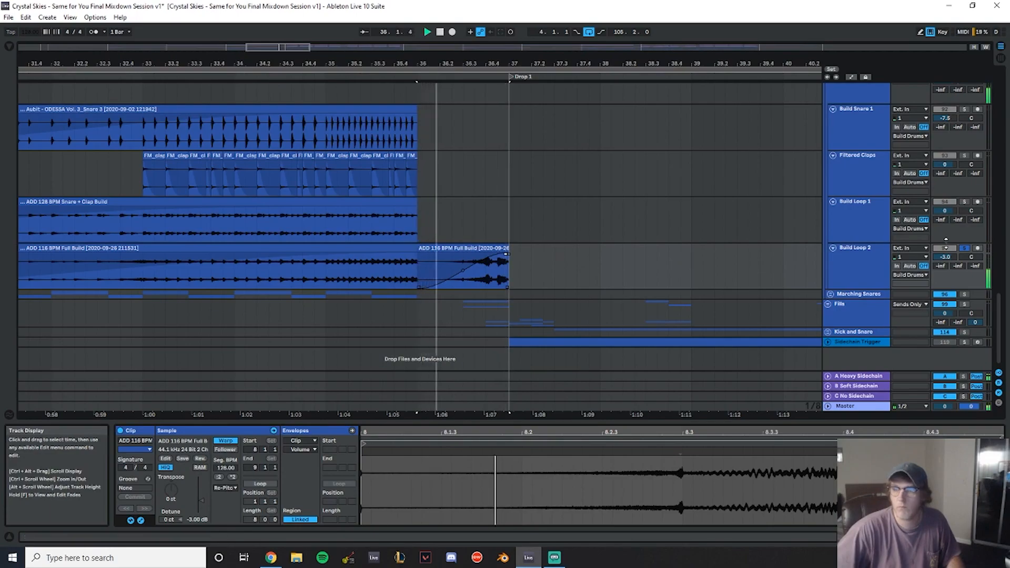
click(964, 249)
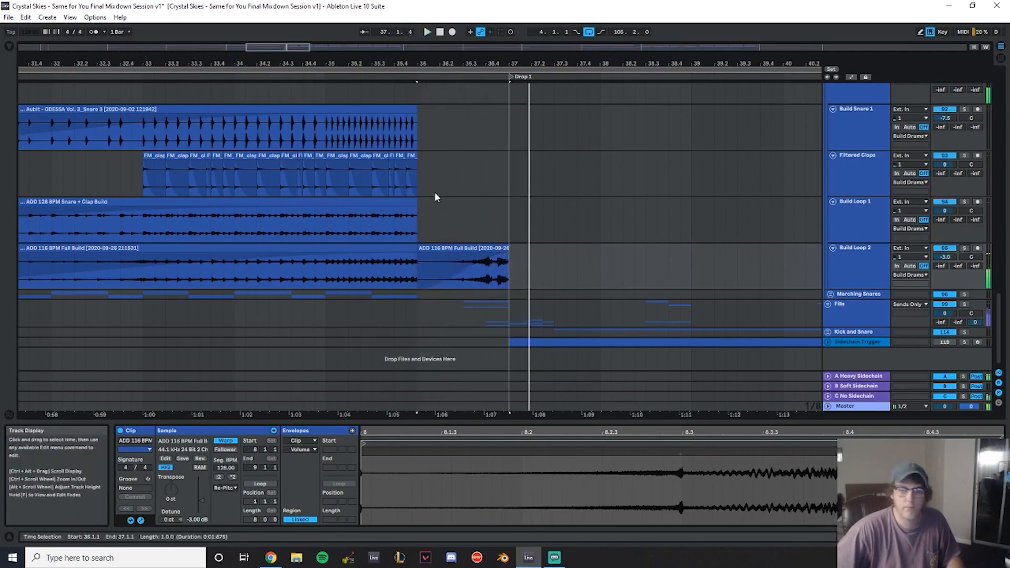
- Play back the build section from the clap clips and save the set
click(293, 203)
key(space)
click(129, 174)
key(space)
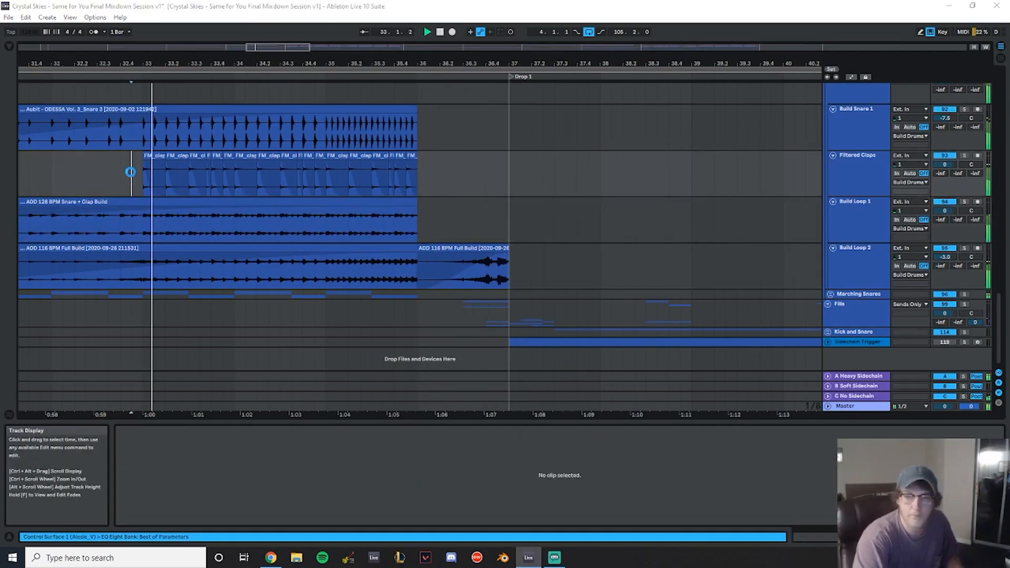
key(ctrl+s)
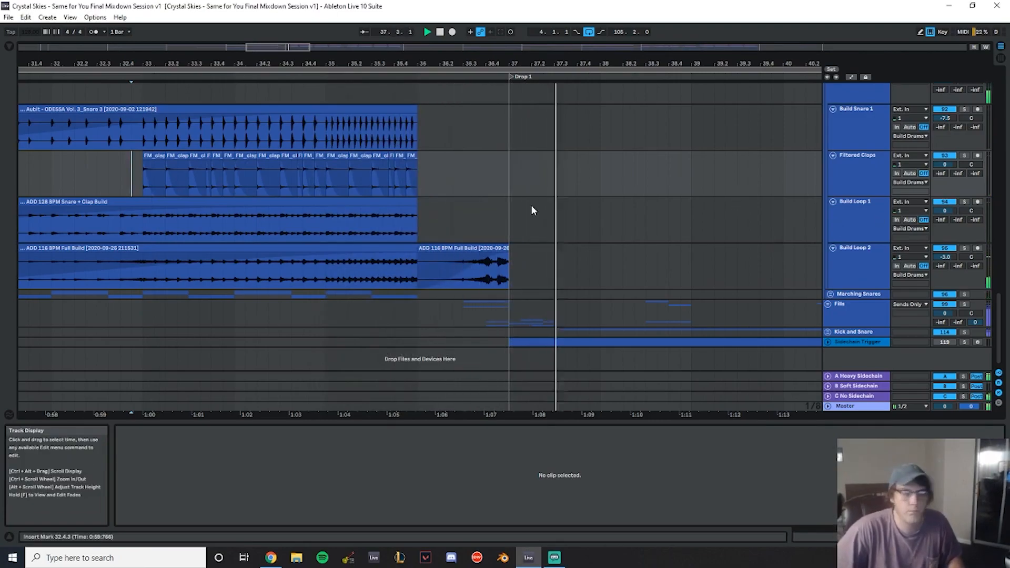
scroll(529, 203, up, 8)
scroll(543, 178, up, 15)
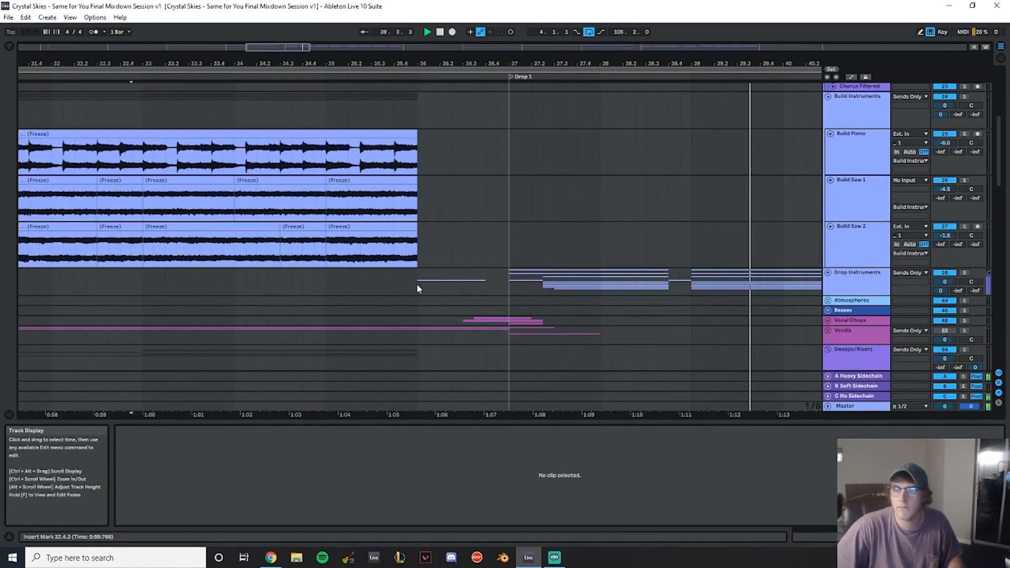
- Expand the Drop Instruments and Rev Stuff groups and play back the reverse tail clip leading into Drop 1
scroll(700, 227, down, 3)
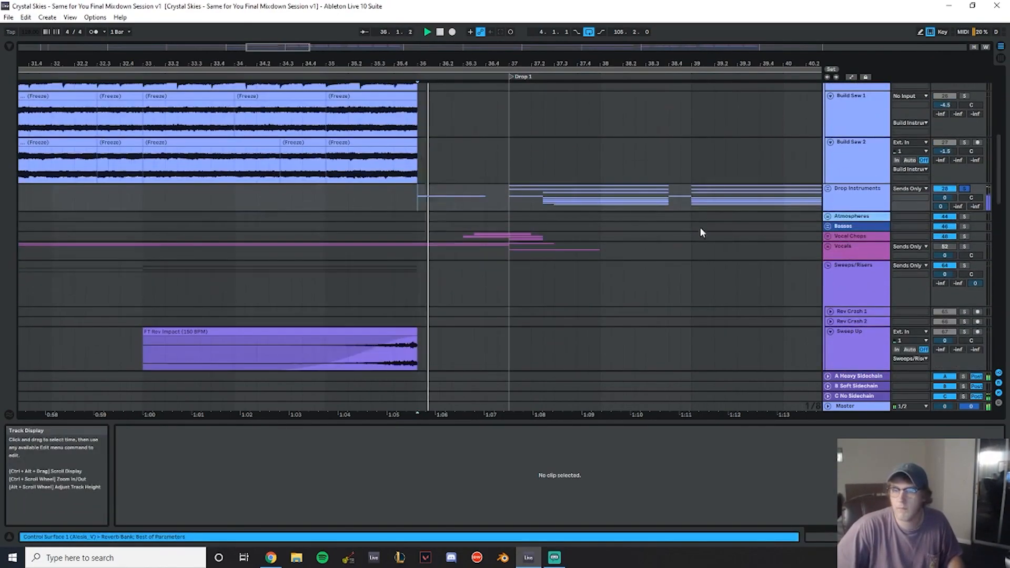
click(830, 189)
scroll(539, 204, down, 3)
key(space)
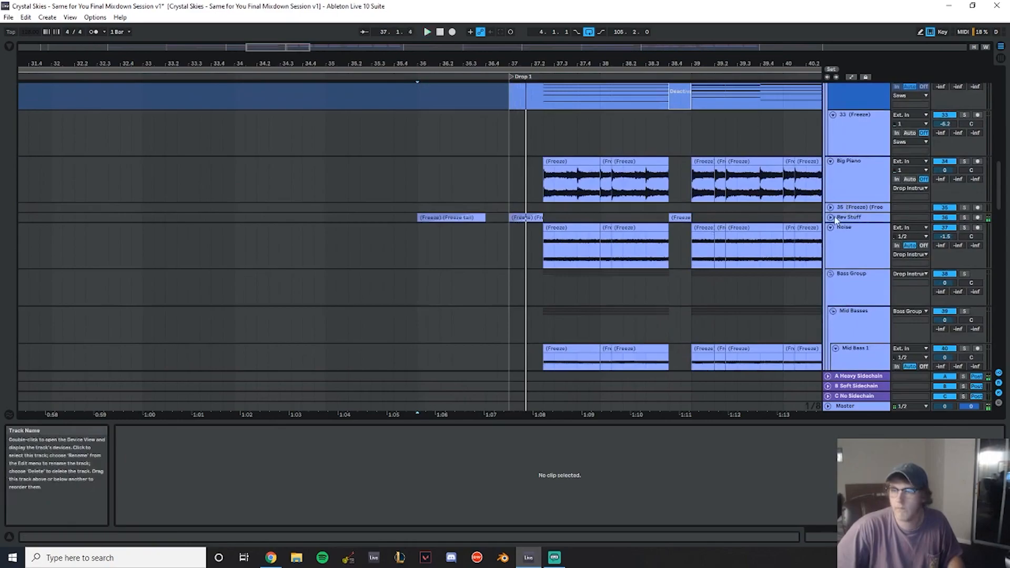
click(831, 217)
scroll(465, 221, down, 2)
click(463, 178)
key(space)
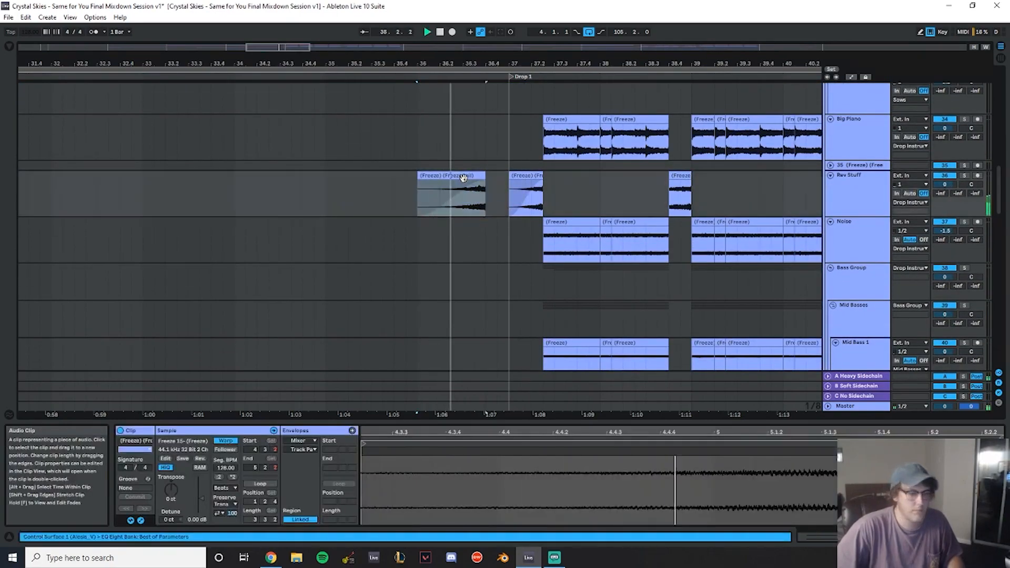
click(436, 230)
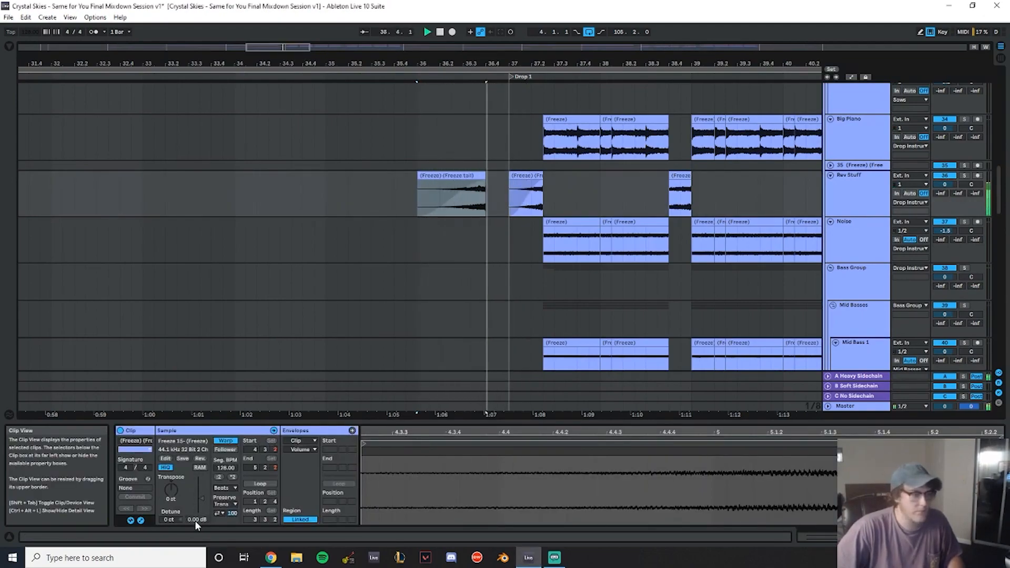
key(space)
click(304, 120)
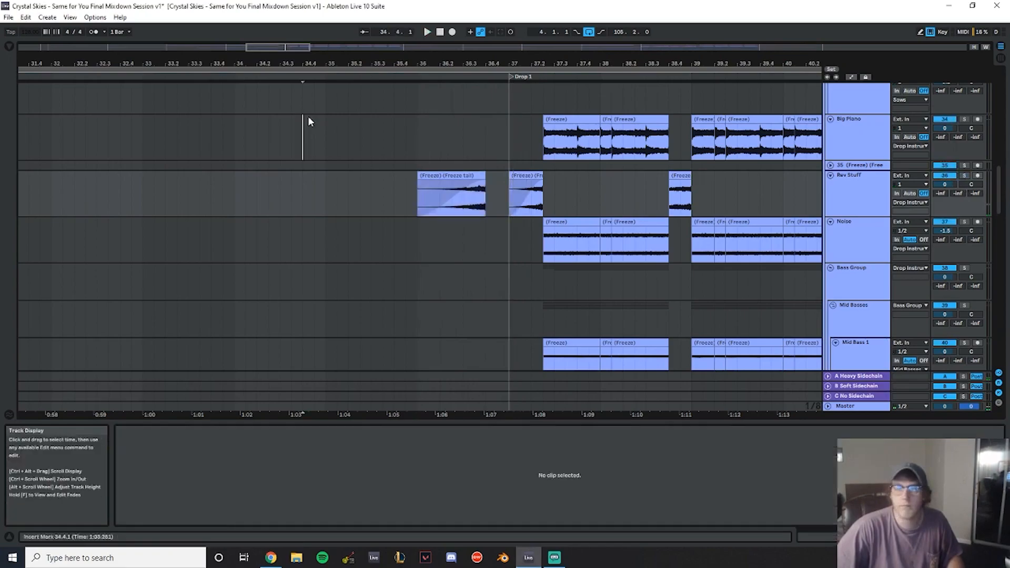
key(space)
- Collapse the expanded drop instrument subgroups and the Build Instruments group in the arrangement
scroll(894, 234, up, 3)
click(831, 214)
click(831, 234)
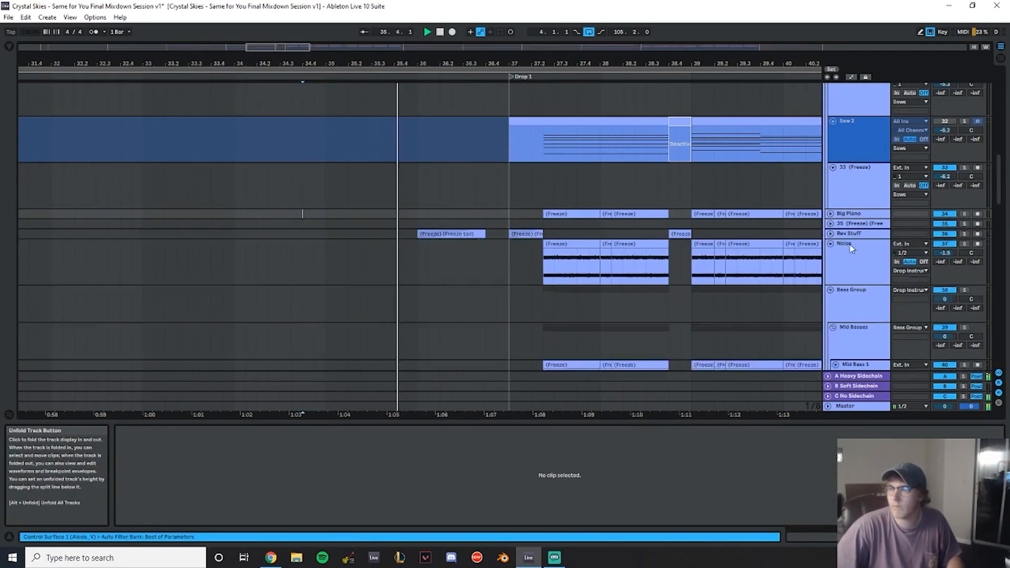
scroll(846, 244, up, 1)
click(831, 265)
click(831, 274)
scroll(829, 274, up, 4)
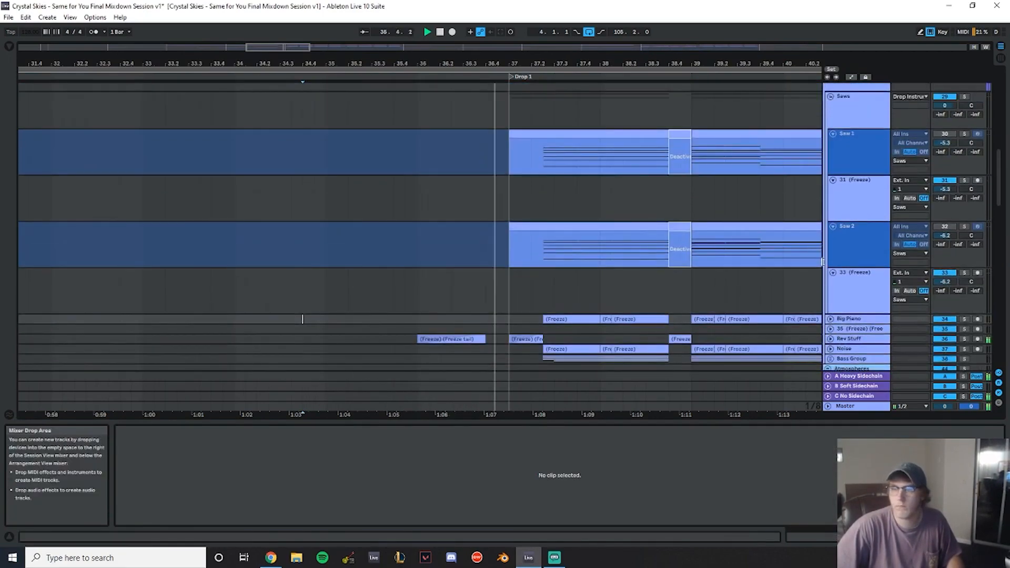
scroll(703, 196, up, 6)
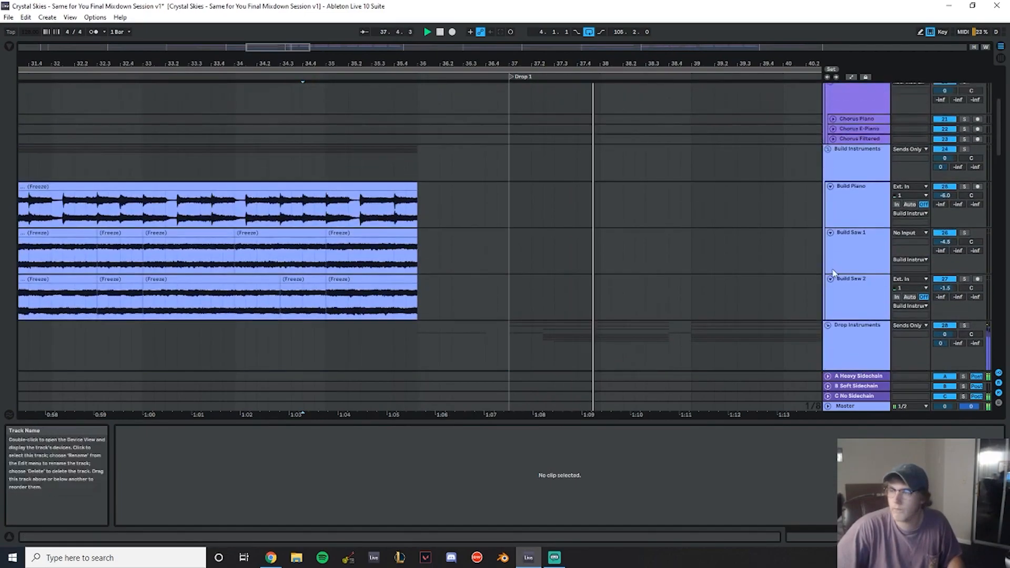
scroll(830, 267, down, 2)
click(828, 253)
scroll(797, 234, up, 4)
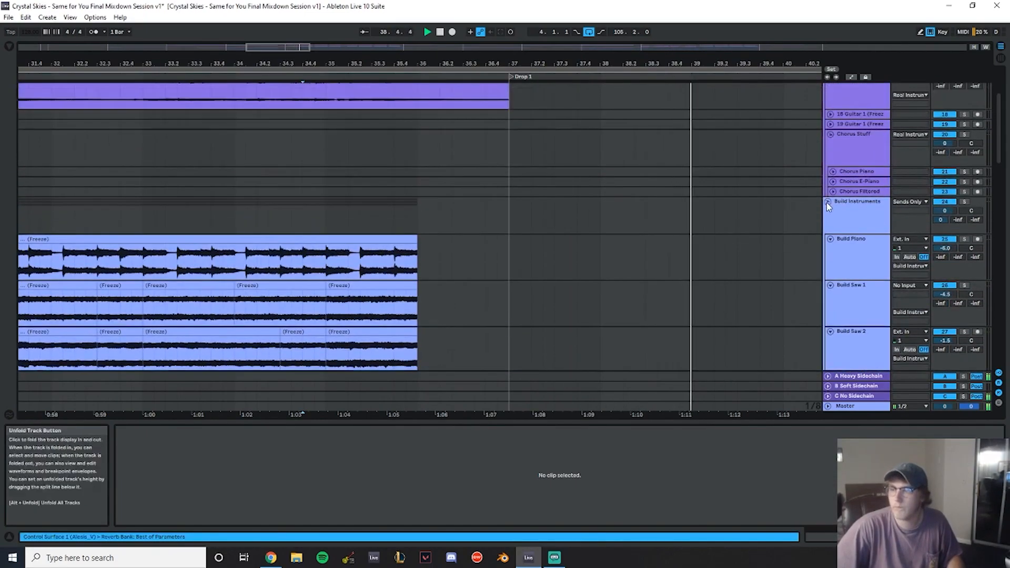
click(828, 202)
scroll(802, 191, down, 5)
- Split the Guitar 1 clip at bar 36 and select the section leading into Drop 1
drag(308, 59, 485, 79)
scroll(621, 95, down, 2)
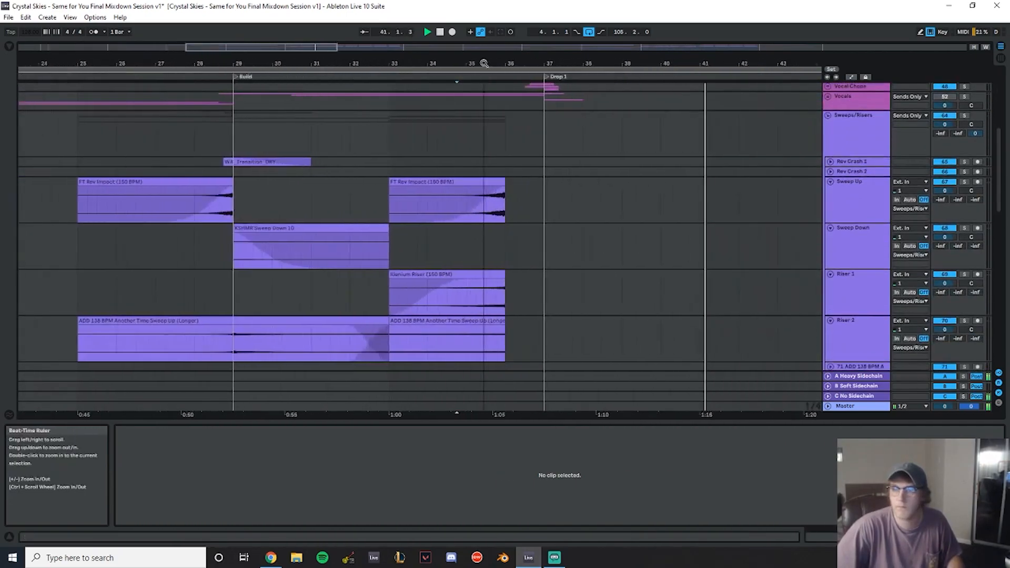
click(174, 138)
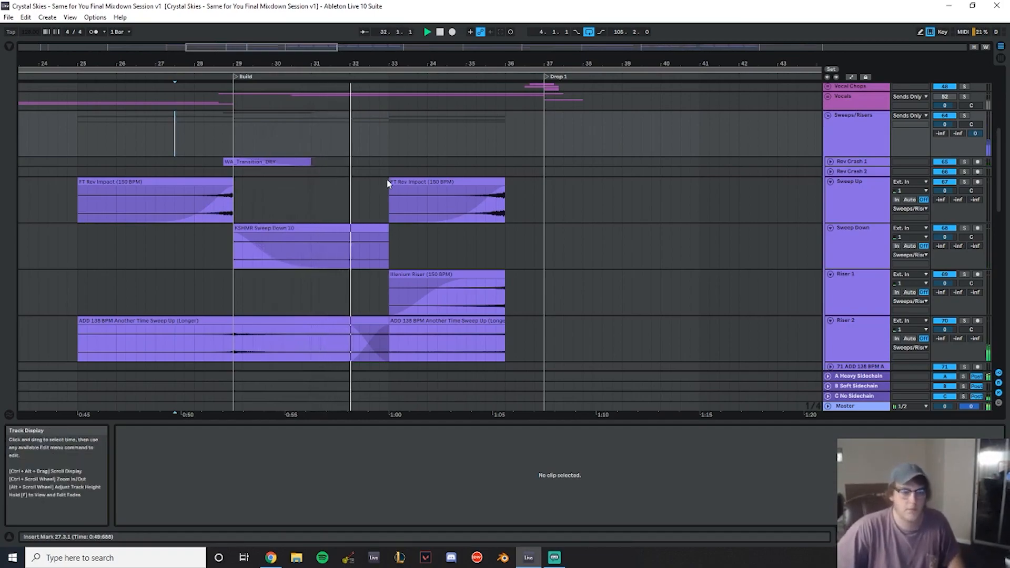
drag(442, 67, 401, 70)
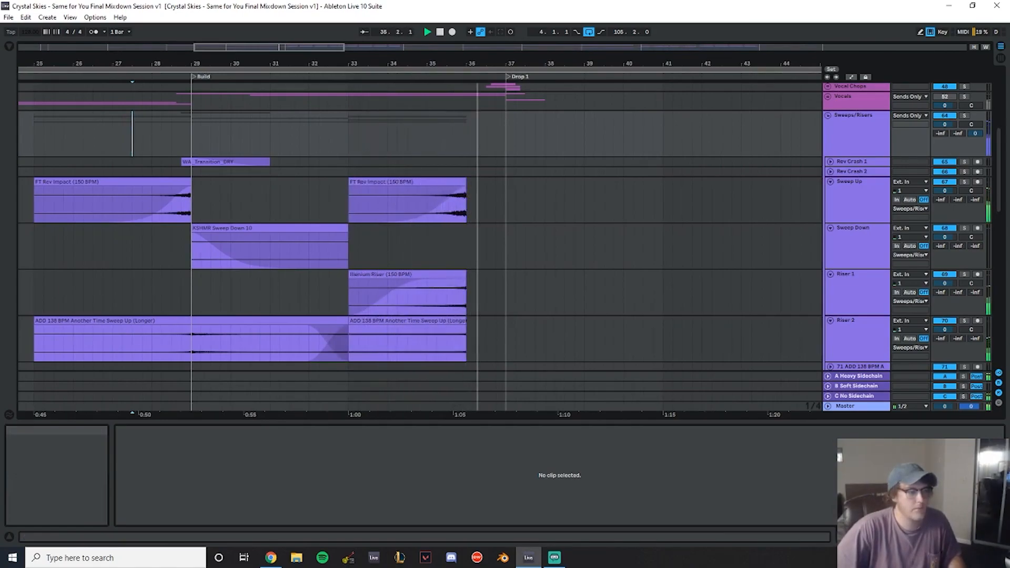
scroll(526, 181, up, 3)
drag(507, 66, 413, 111)
scroll(312, 207, up, 2)
key(space)
click(330, 205)
key(ctrl+e)
click(371, 173)
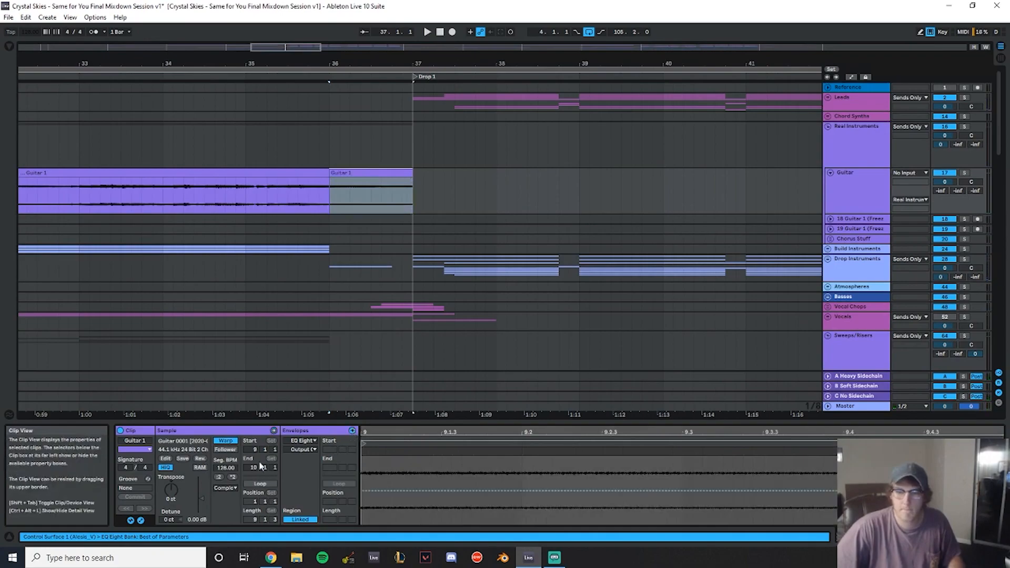
- Draw a Transpose clip envelope on the split guitar section, ramping from 0 down to -48 st with a curved bend
click(303, 440)
click(300, 447)
click(310, 451)
click(308, 469)
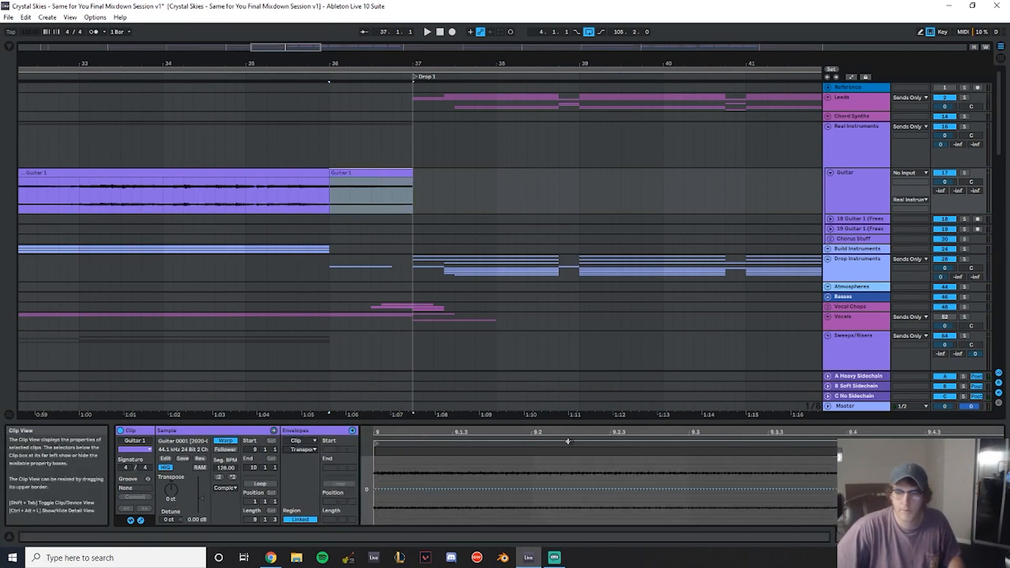
mouse_move(490, 433)
mouse_down()
mouse_move(491, 416)
mouse_move(562, 410)
mouse_move(477, 416)
mouse_up()
click(605, 489)
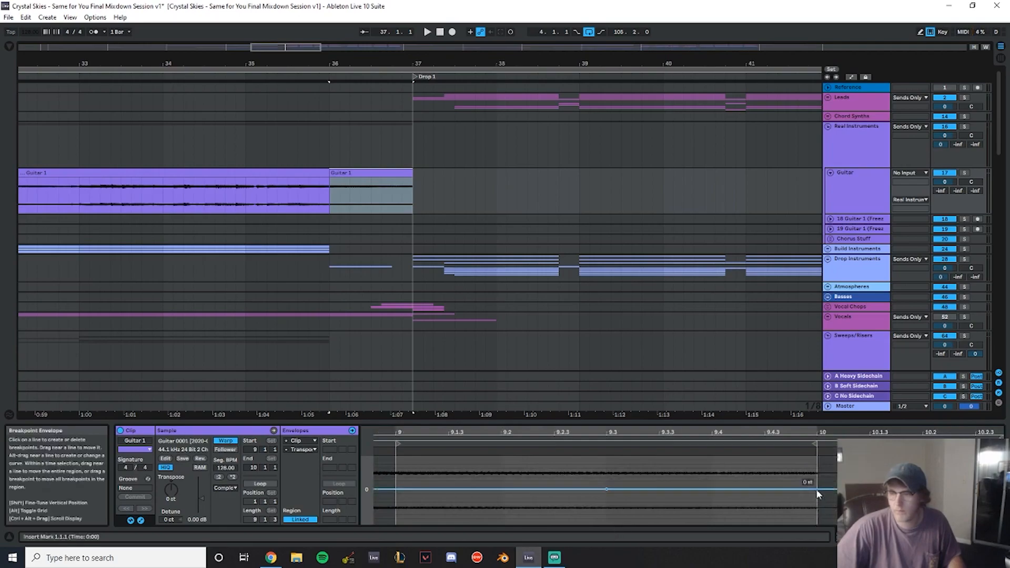
drag(810, 421, 810, 288)
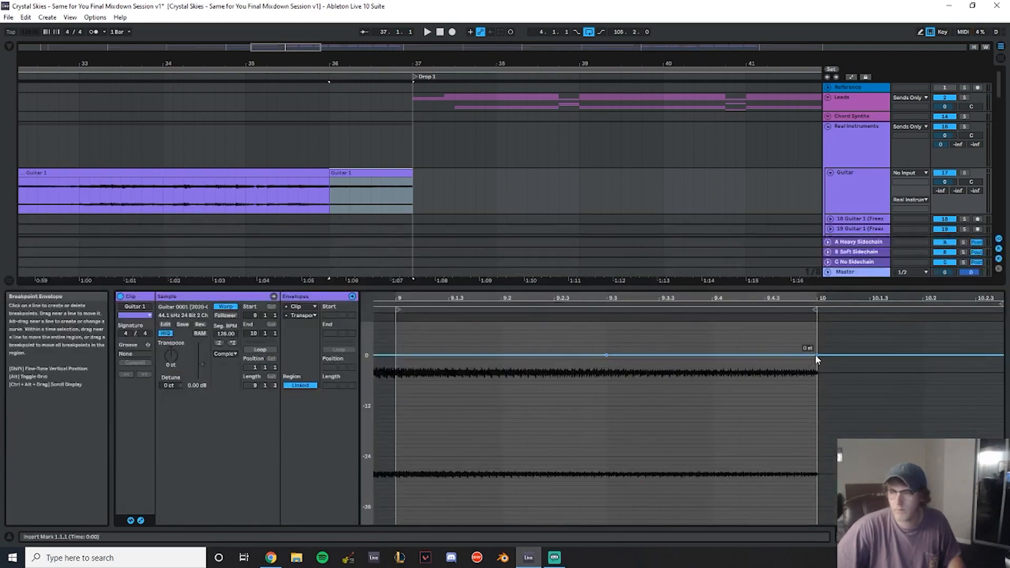
drag(810, 359, 813, 515)
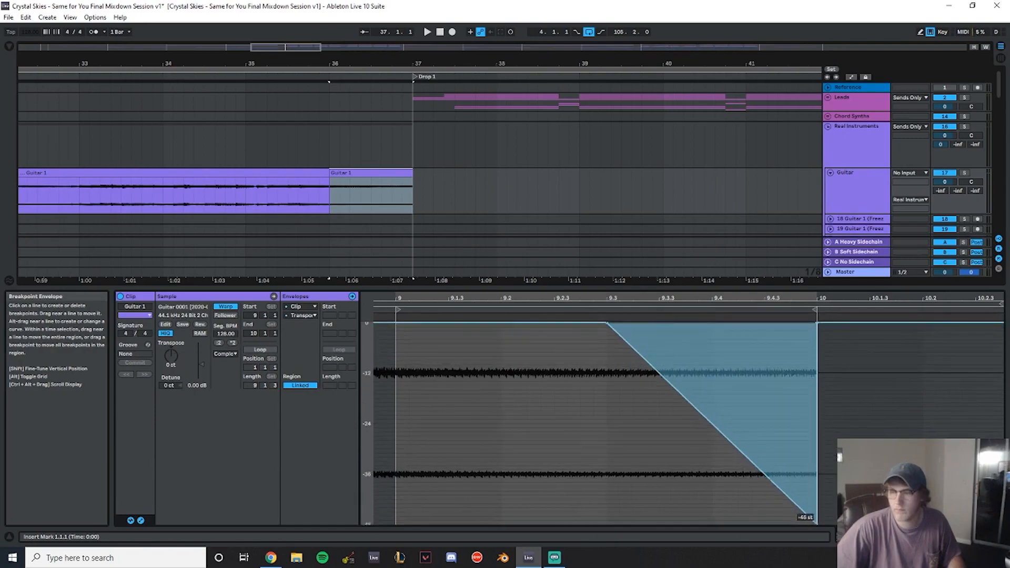
drag(696, 428, 696, 373)
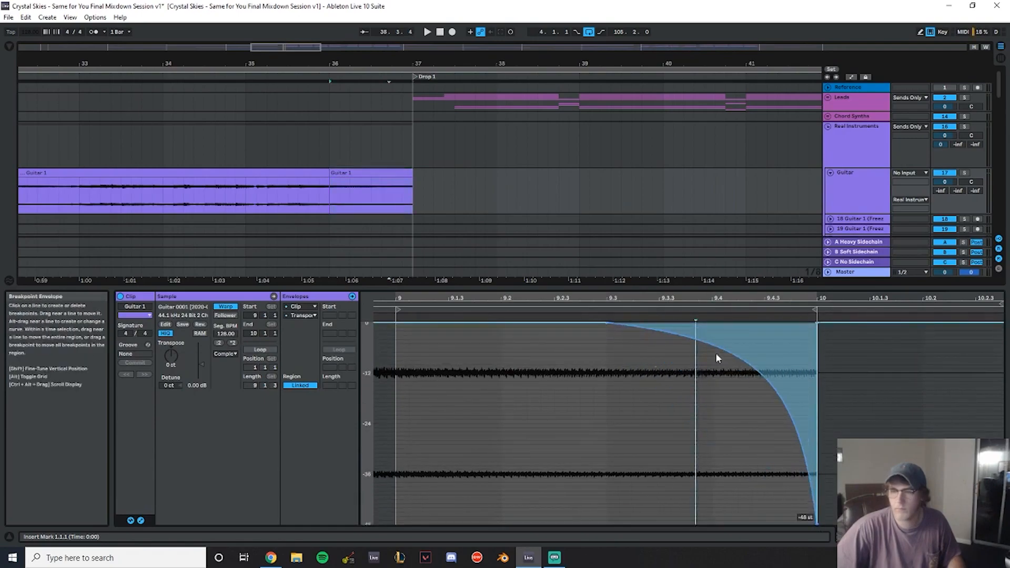
- Solo the Guitar track and play back the pitch-dropping guitar section
click(338, 153)
click(965, 173)
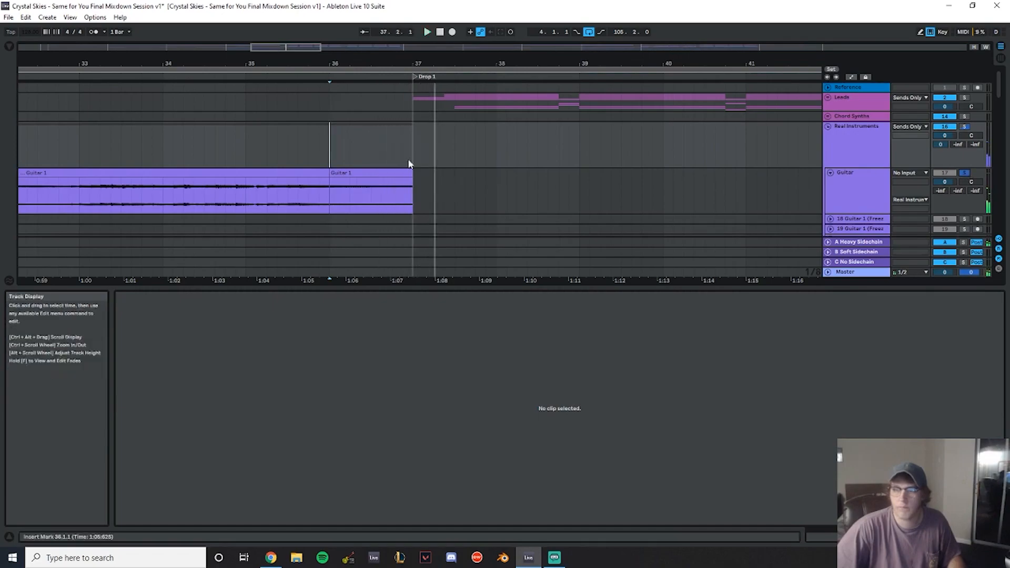
click(398, 173)
drag(689, 324, 846, 415)
key(space)
click(965, 173)
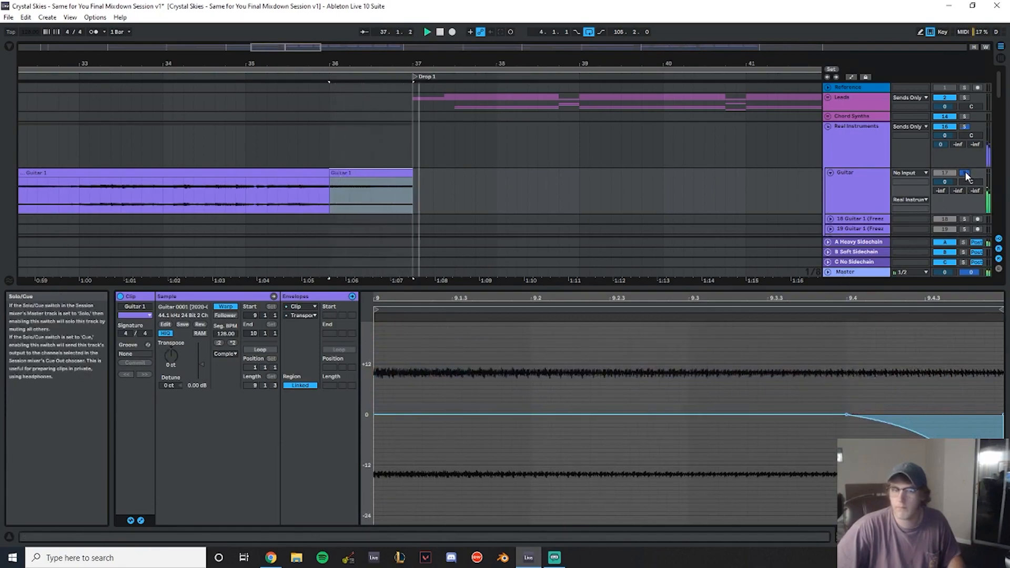
- Add Redux to the Guitar track's device chain and show automation for its downsample parameter
click(267, 147)
double_click(869, 213)
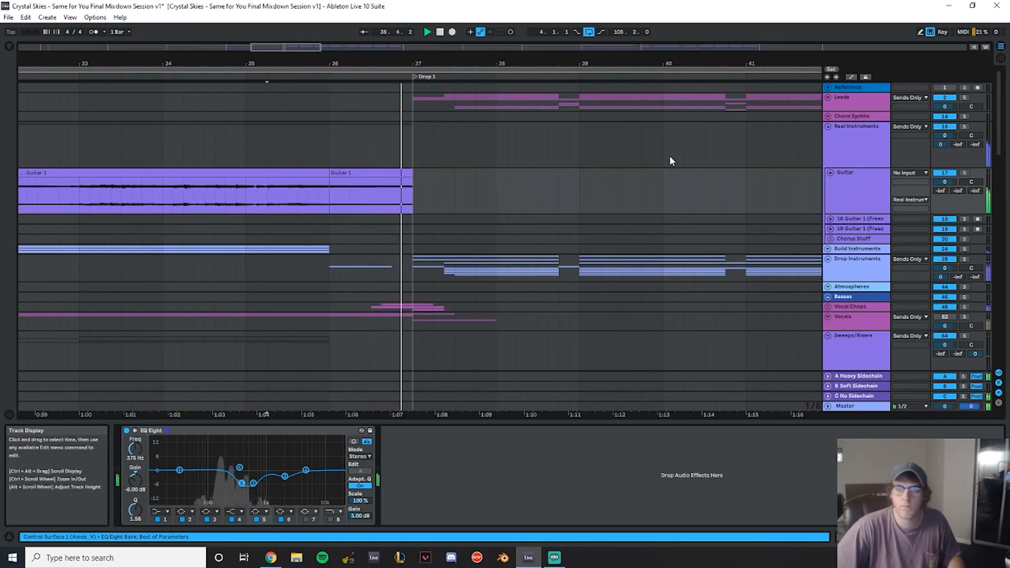
drag(400, 64, 400, 95)
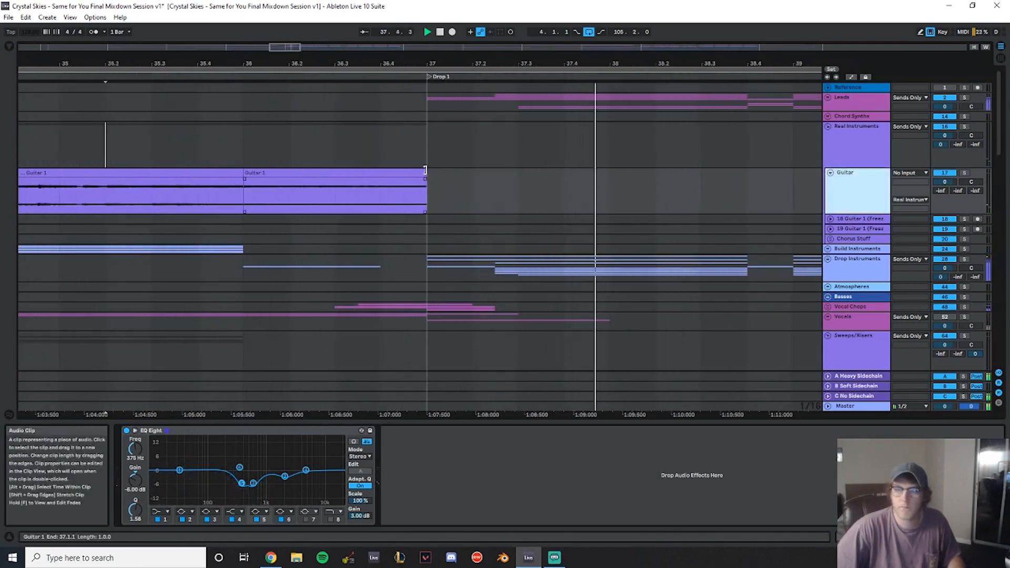
drag(375, 64, 414, 51)
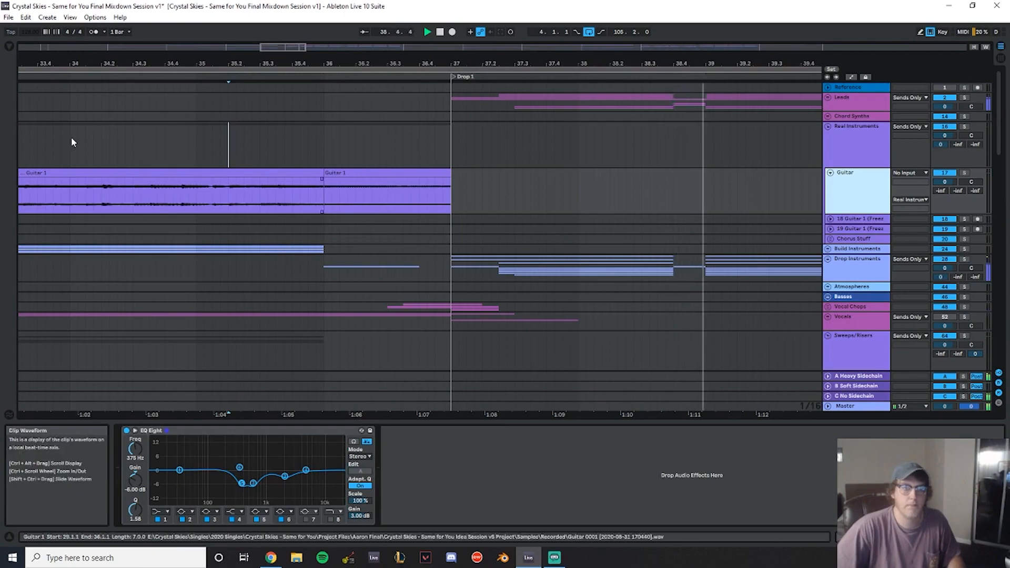
click(10, 47)
click(40, 160)
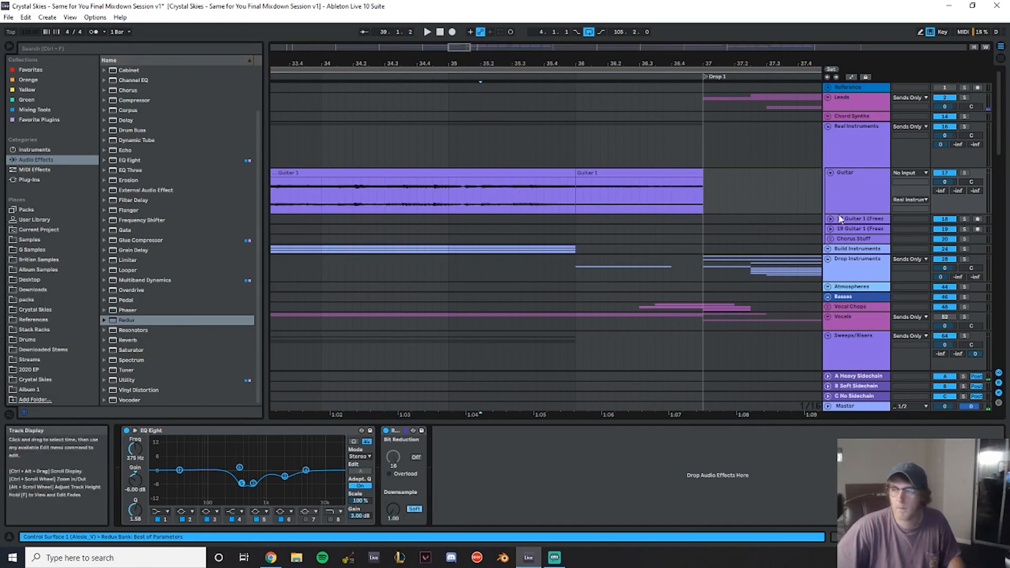
right_click(394, 509)
click(429, 465)
click(7, 46)
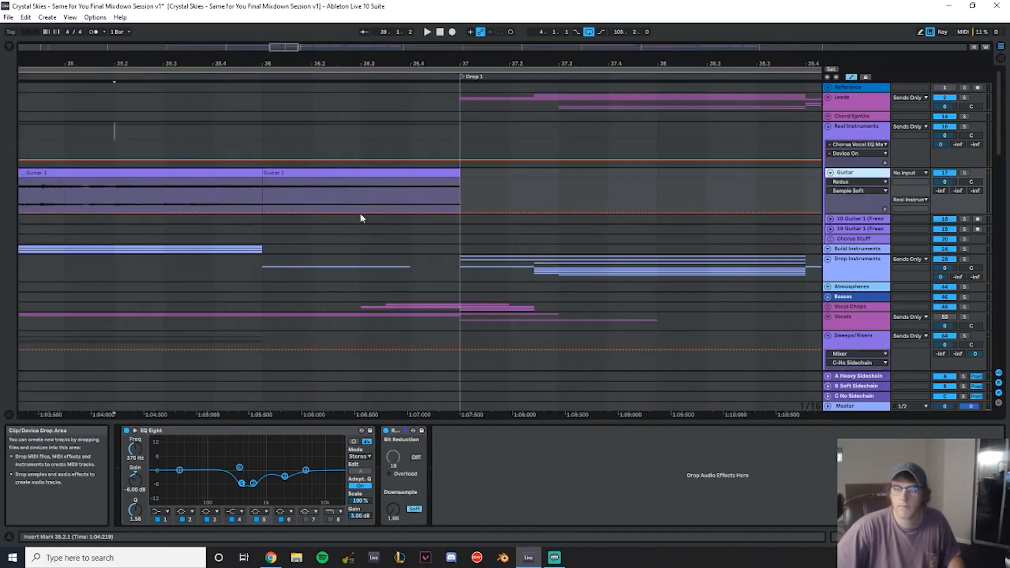
- Automate the Redux downsample to rise from bar 36 up to Drop 1, replaying the transition between edits
drag(460, 212, 460, 196)
click(347, 186)
key(space)
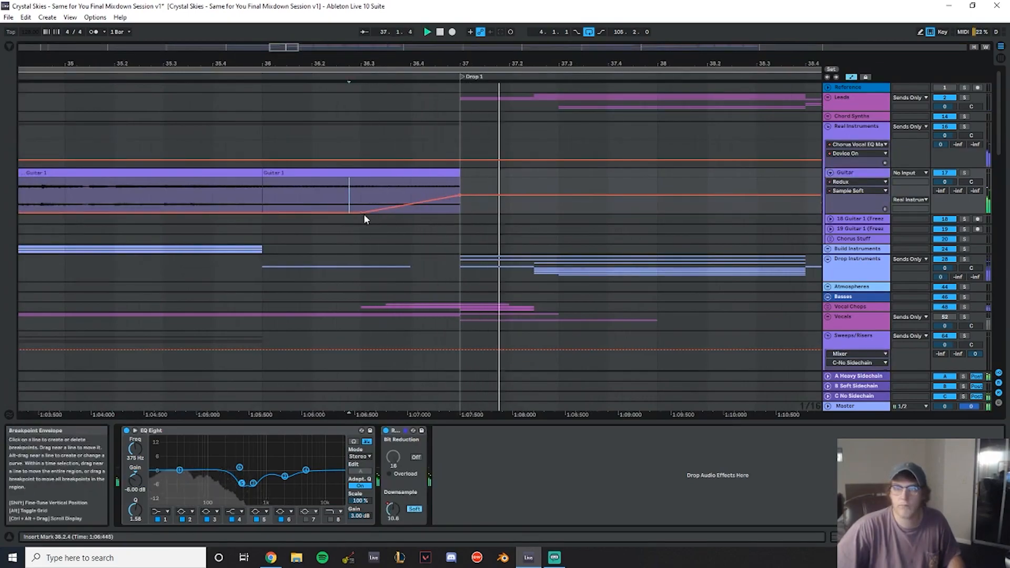
drag(360, 213, 263, 212)
click(164, 201)
key(space)
key(space)
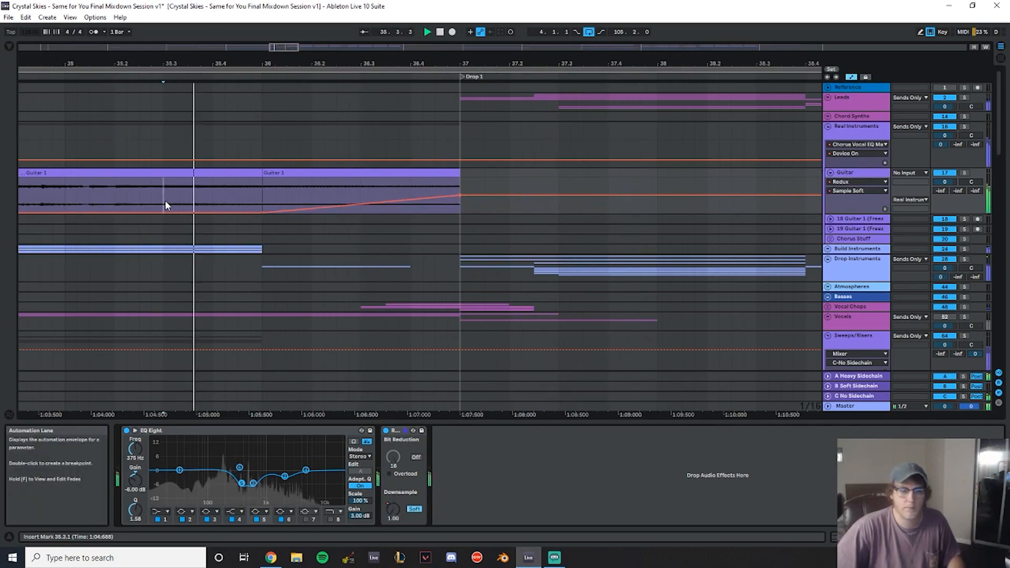
drag(460, 195, 461, 178)
key(space)
key(space)
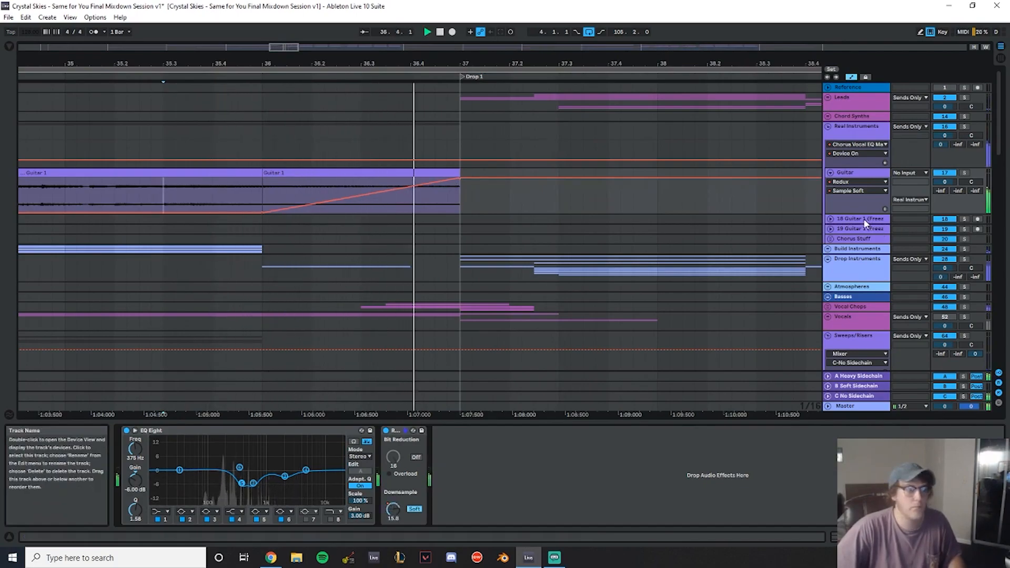
- Deactivate the split guitar section before Drop 1 and play back the transition
click(355, 172)
key(0)
key(space)
key(space)
click(125, 140)
key(space)
key(space)
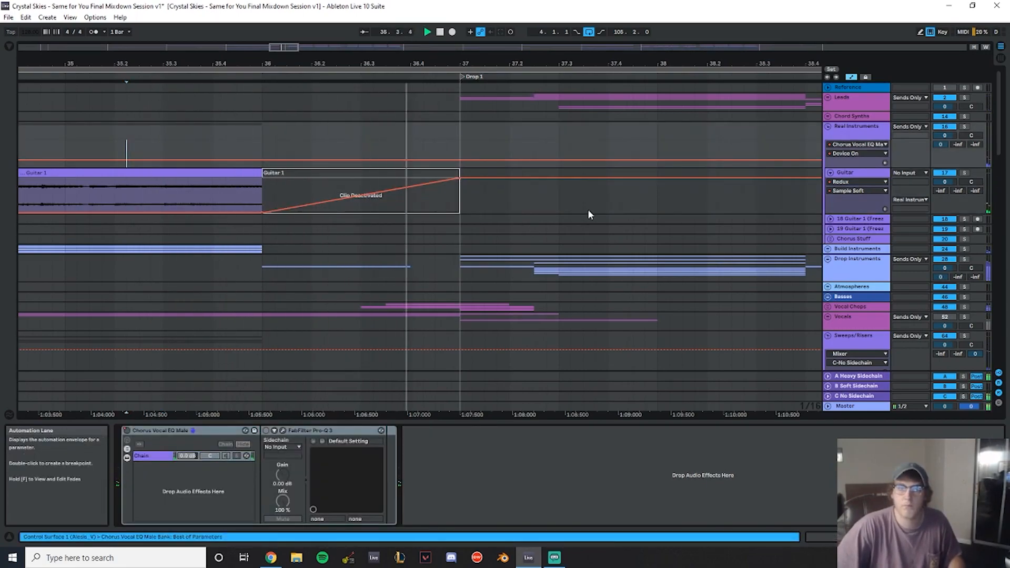
- Move the KSHMR Sub Drop 04 clip on the Sub Drop track to start at bar 36, just before Drop 1
scroll(588, 210, down, 10)
drag(650, 64, 611, 27)
scroll(614, 251, up, 2)
scroll(633, 207, up, 4)
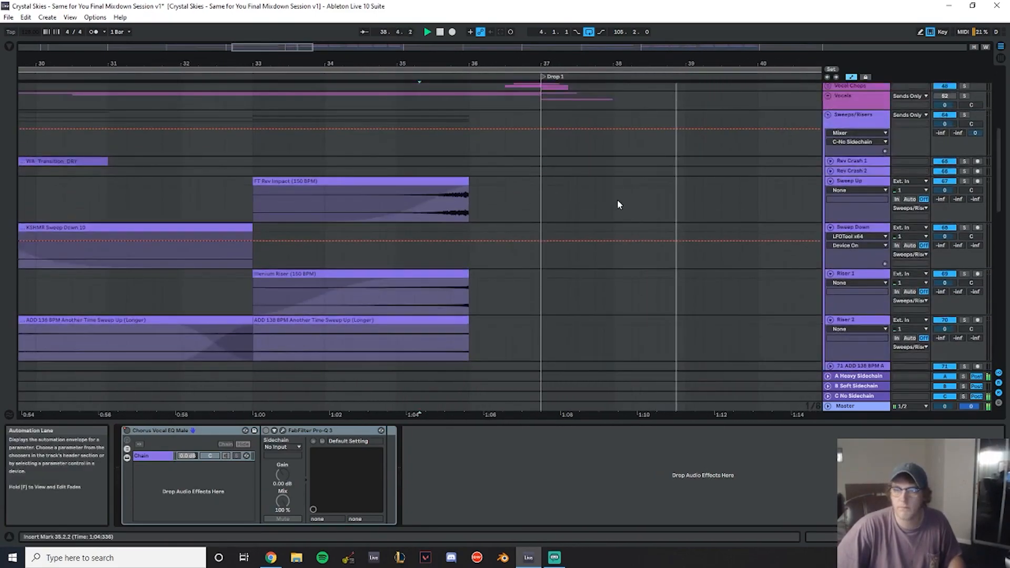
click(828, 199)
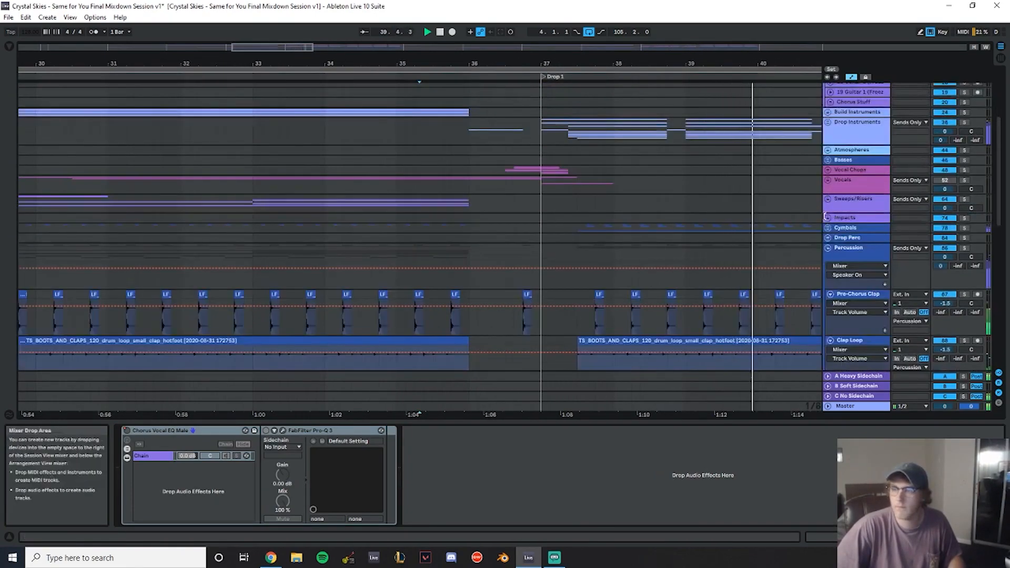
click(828, 218)
scroll(524, 242, down, 3)
drag(236, 63, 382, 37)
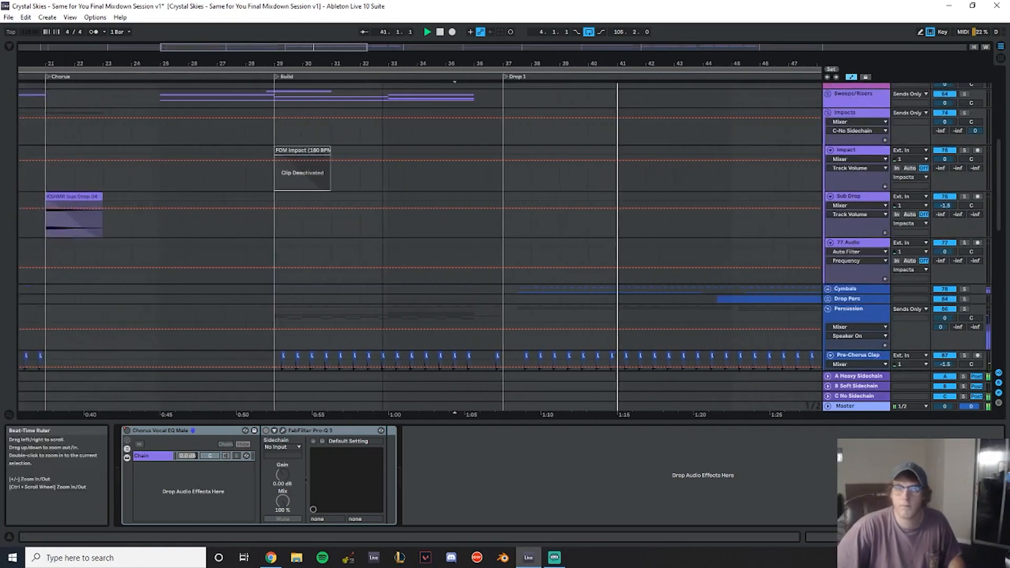
mouse_move(50, 198)
mouse_down()
mouse_move(581, 199)
mouse_move(480, 198)
mouse_move(506, 198)
mouse_up()
click(455, 129)
key(space)
key(space)
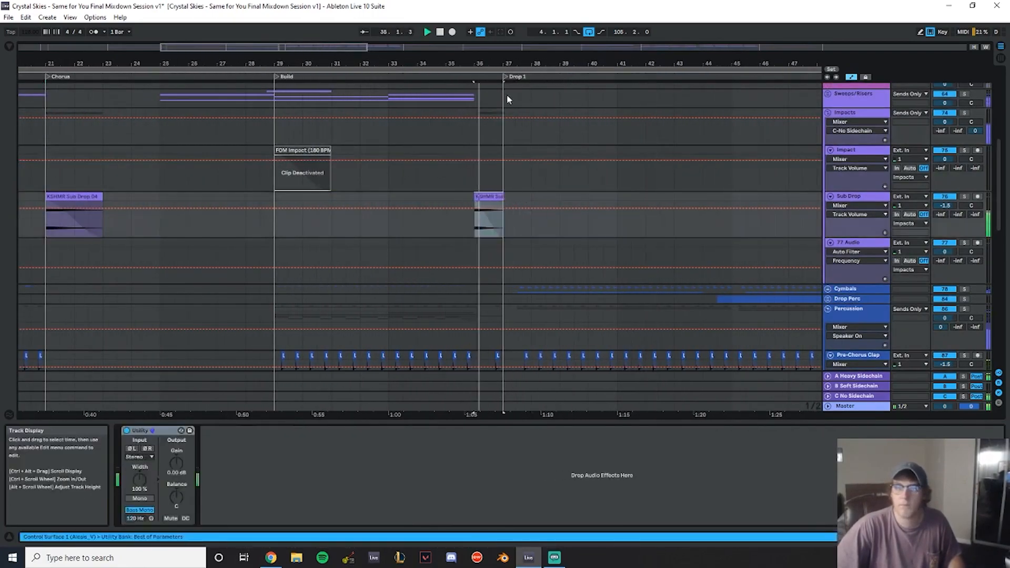
drag(451, 61, 451, 79)
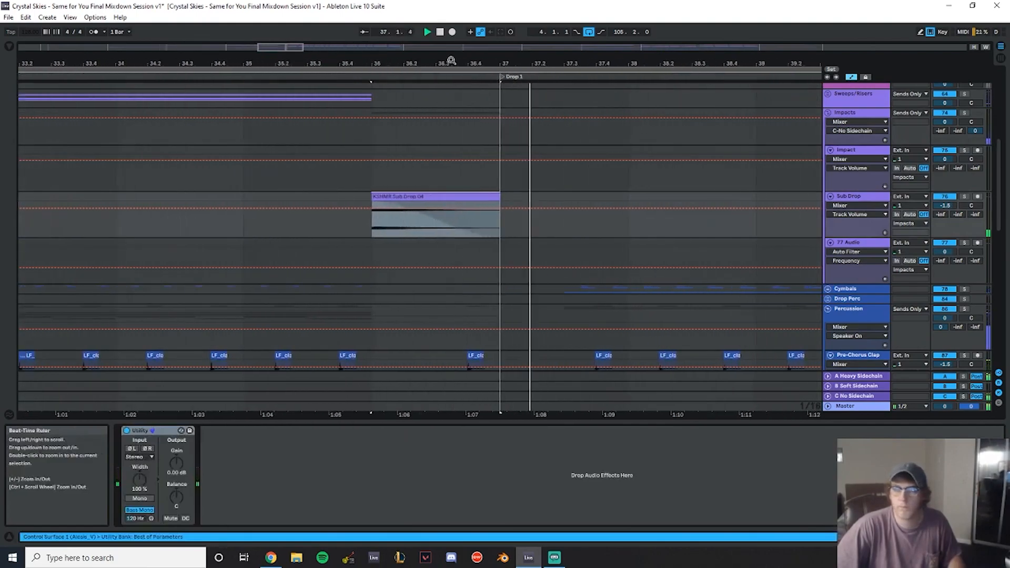
scroll(535, 265, up, 1)
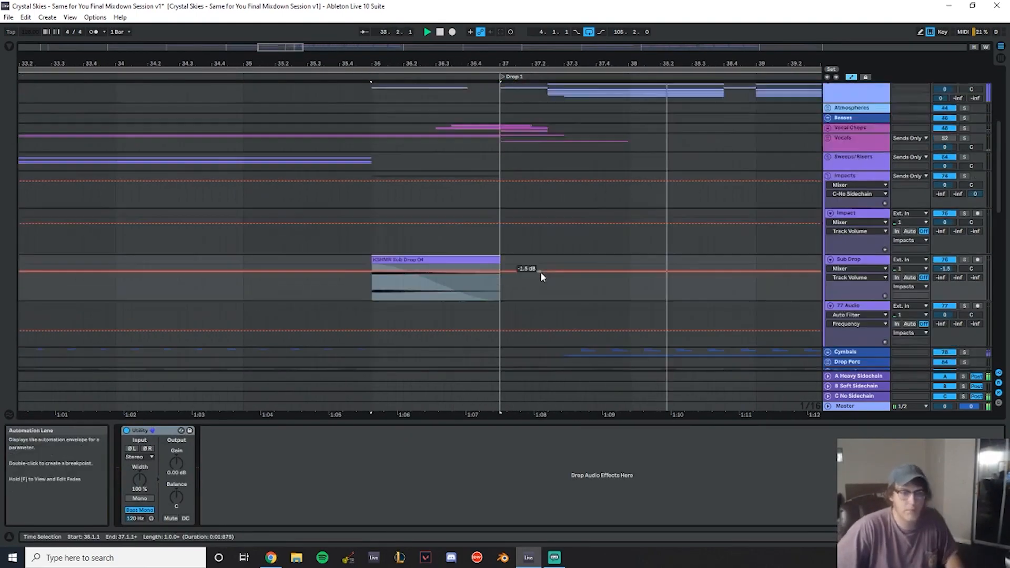
- Play back the build into Drop 1 starting from bar 35
scroll(537, 267, up, 6)
drag(486, 60, 190, 50)
scroll(336, 210, down, 5)
scroll(352, 219, down, 10)
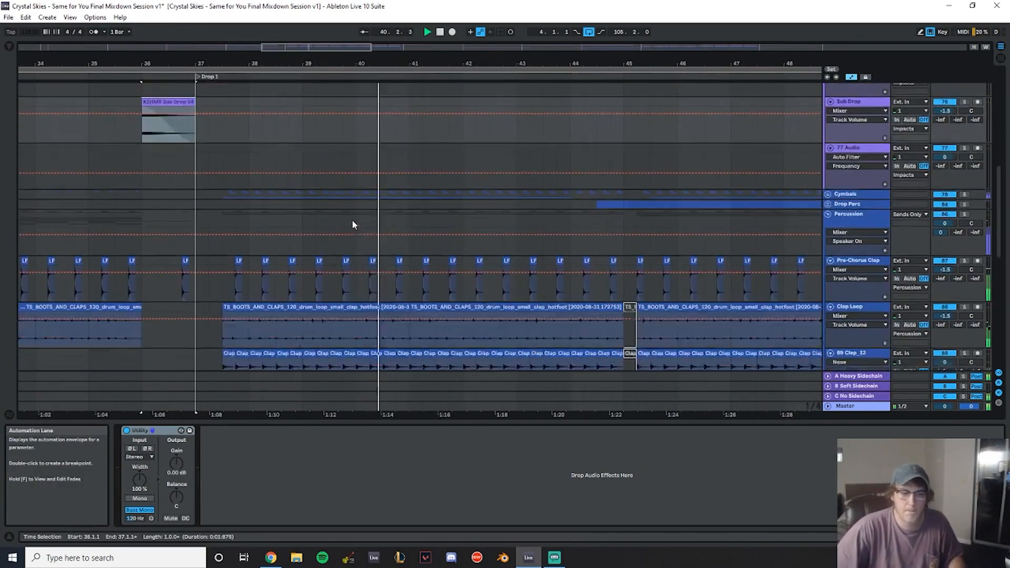
scroll(341, 230, down, 4)
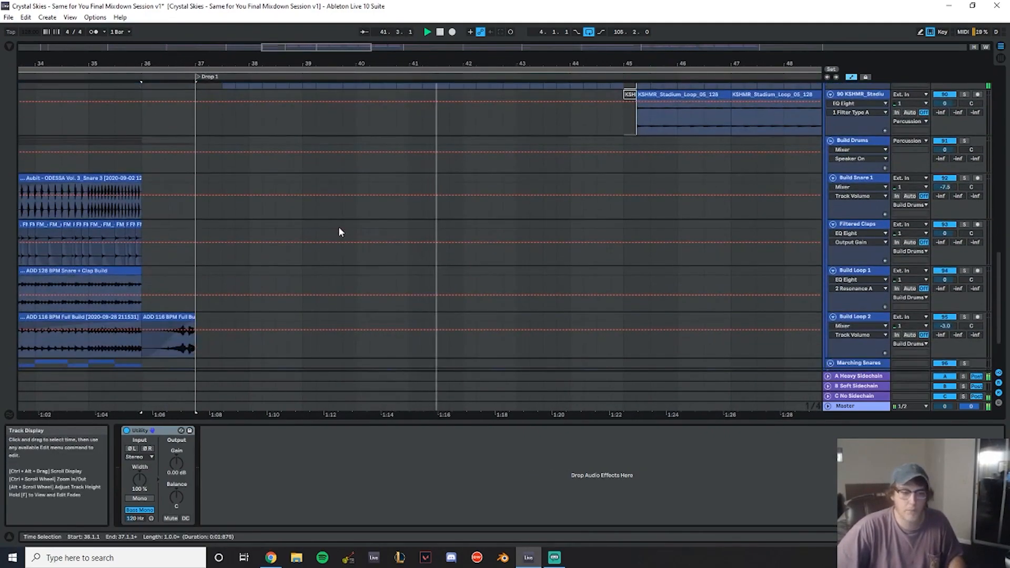
drag(211, 62, 359, 63)
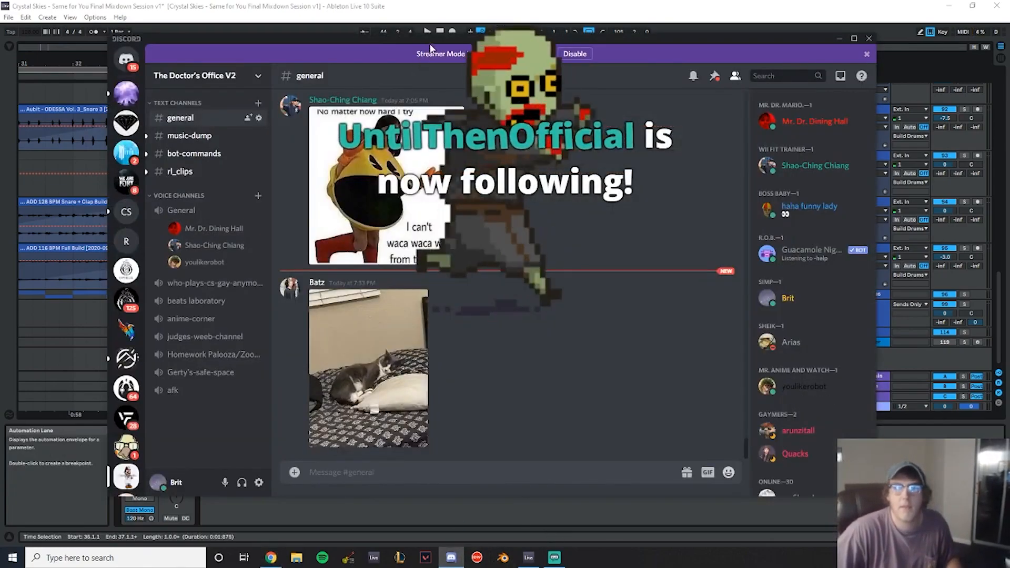
drag(428, 40, 0, 50)
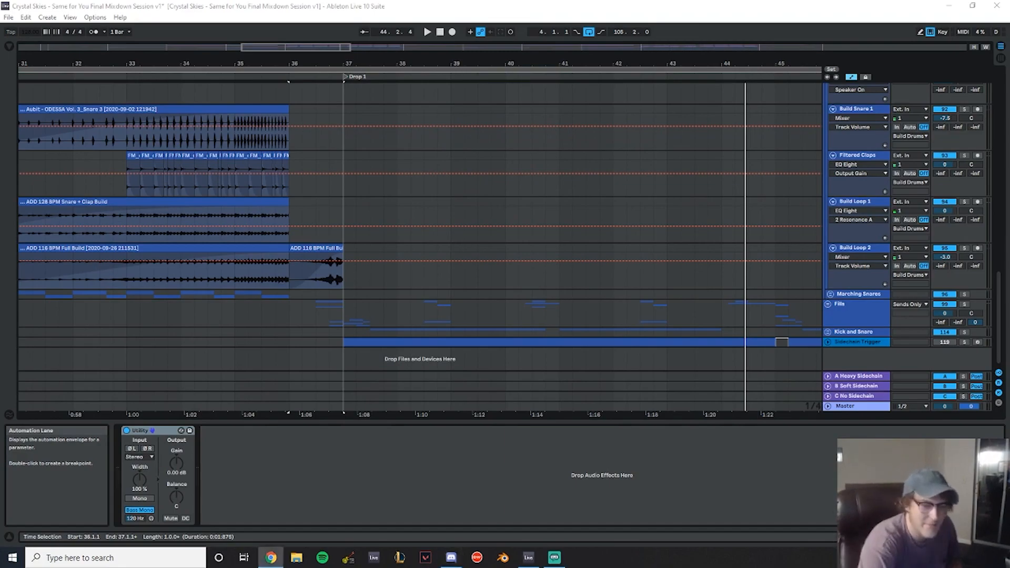
click(236, 97)
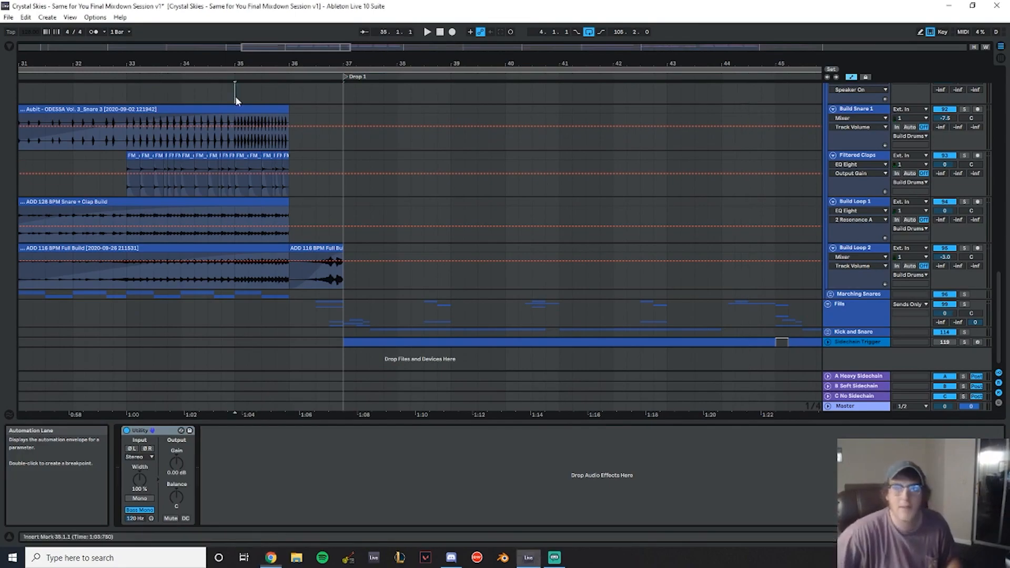
key(space)
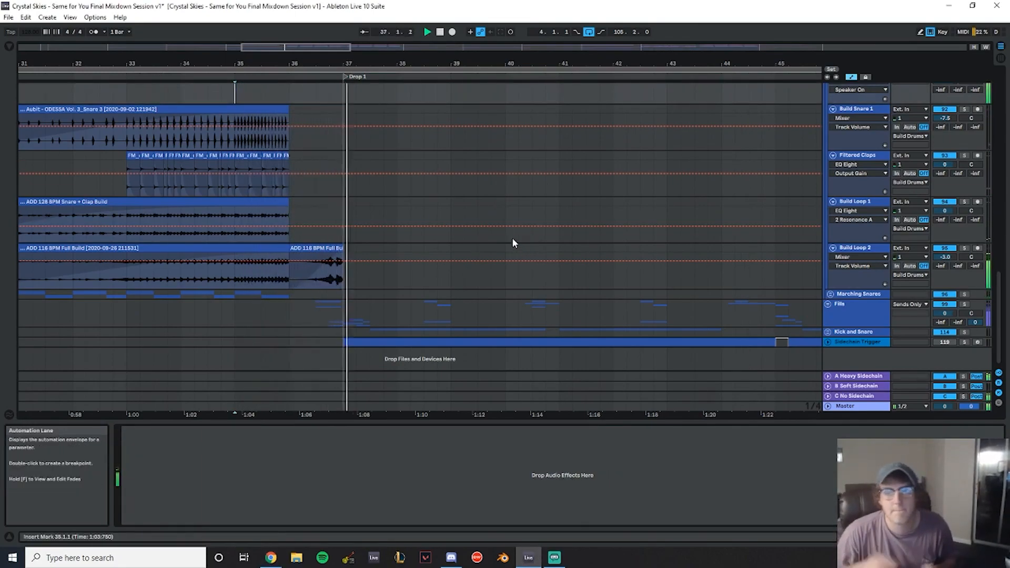
- Play back the arrangement from Drop 1 through Break/Verse 2 to check the guitar
scroll(285, 89, up, 1)
drag(268, 64, 571, 50)
scroll(747, 226, up, 7)
scroll(476, 128, down, 7)
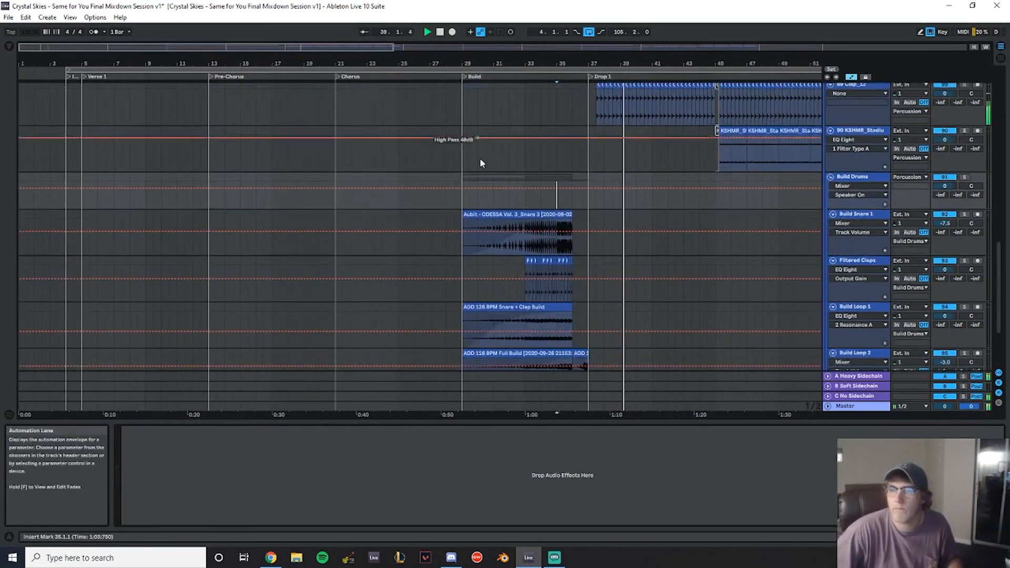
scroll(634, 168, up, 3)
drag(658, 64, 427, 79)
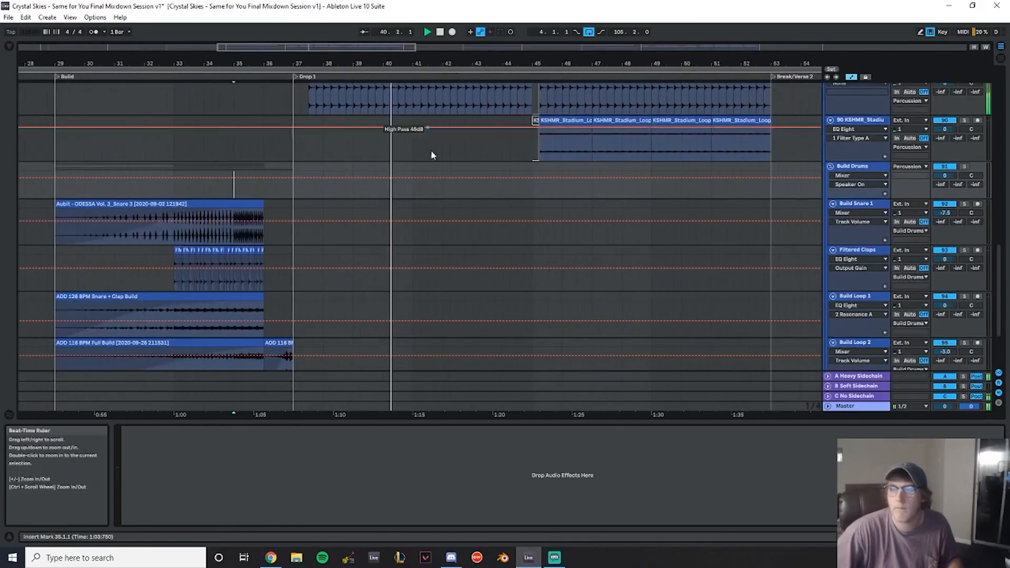
scroll(482, 200, up, 5)
scroll(489, 208, up, 12)
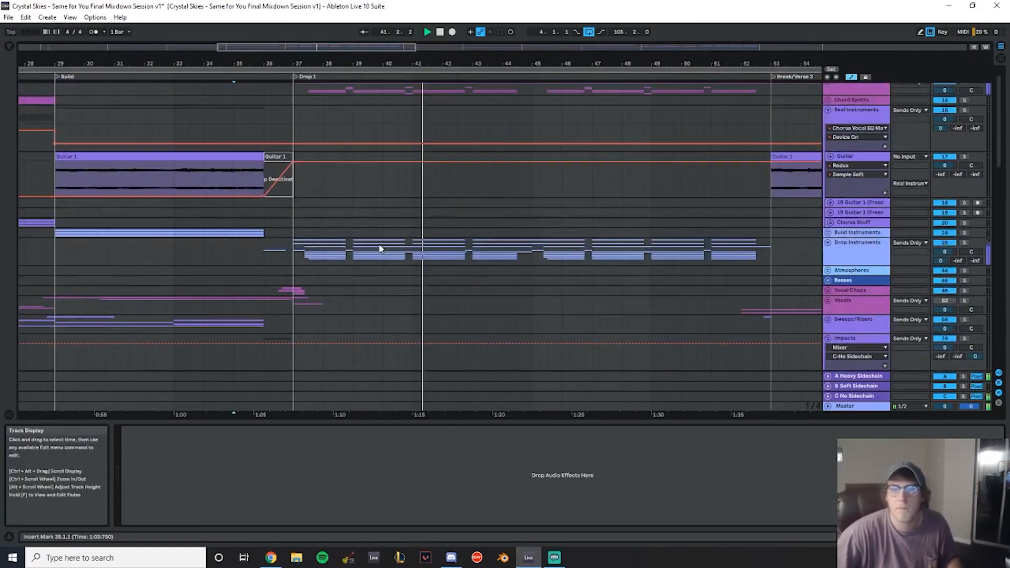
mouse_move(308, 62)
mouse_down()
mouse_move(534, 46)
mouse_move(269, 55)
mouse_up()
scroll(376, 206, up, 2)
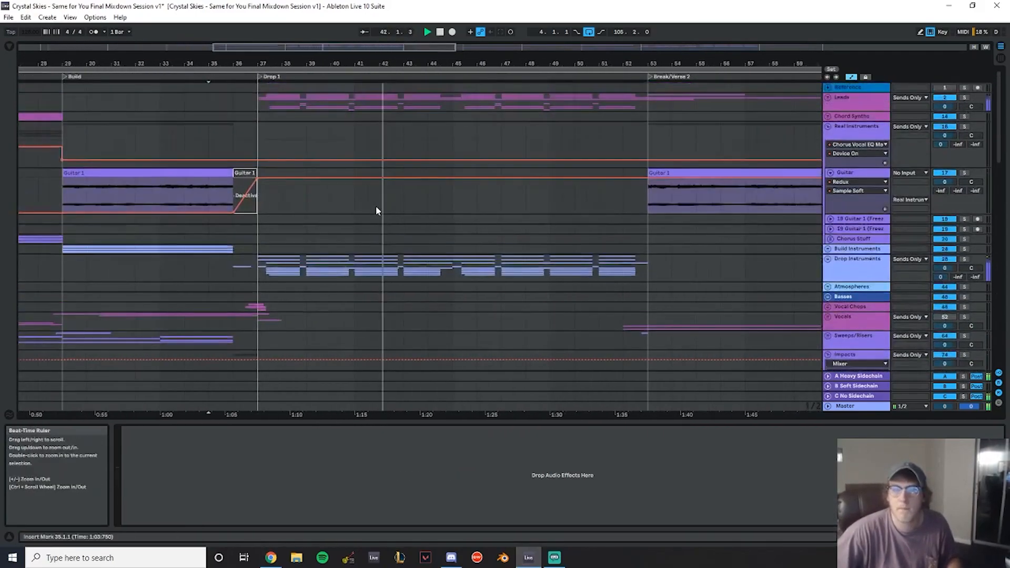
click(255, 98)
drag(642, 59, 361, 51)
click(353, 133)
scroll(450, 158, down, 4)
key(space)
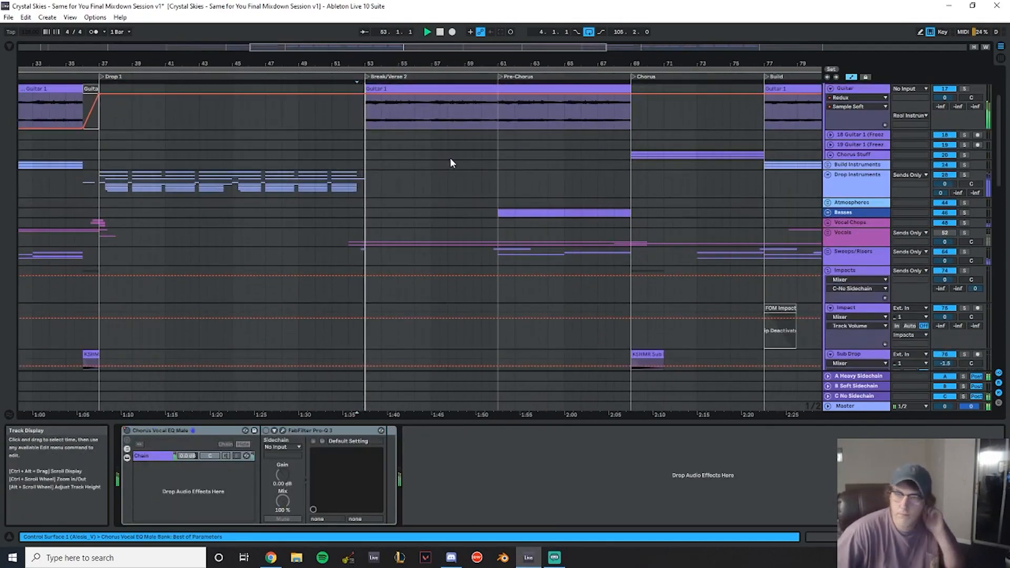
- Remove the Redux device from the Guitar track's device chain
scroll(450, 158, down, 2)
scroll(532, 203, up, 6)
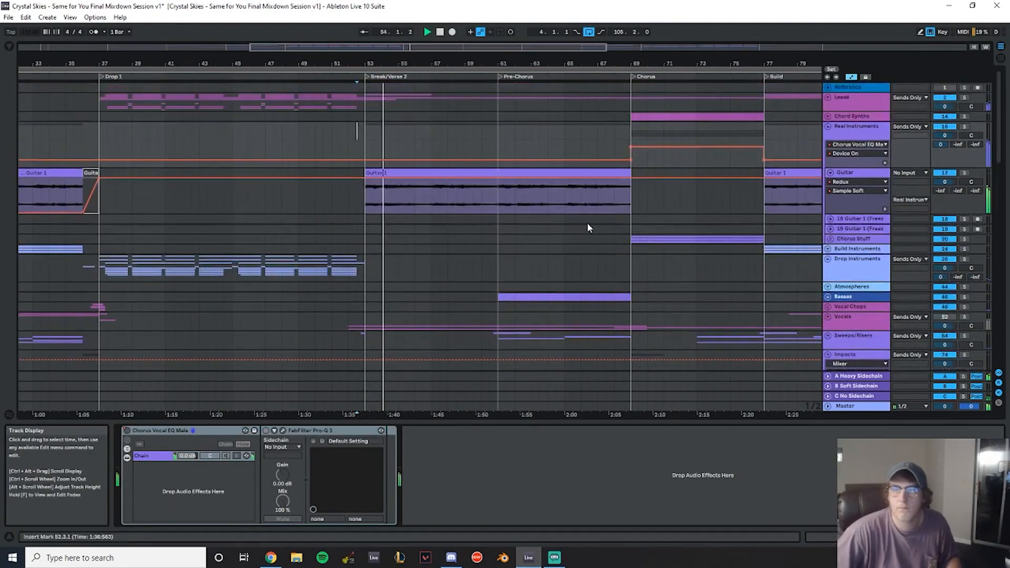
click(852, 174)
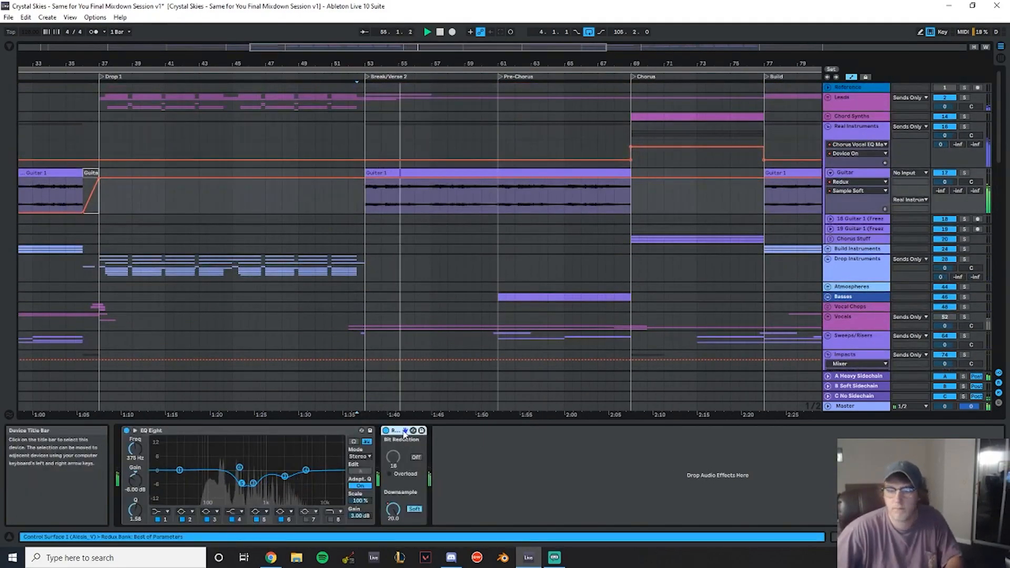
key(Delete)
scroll(486, 182, down, 3)
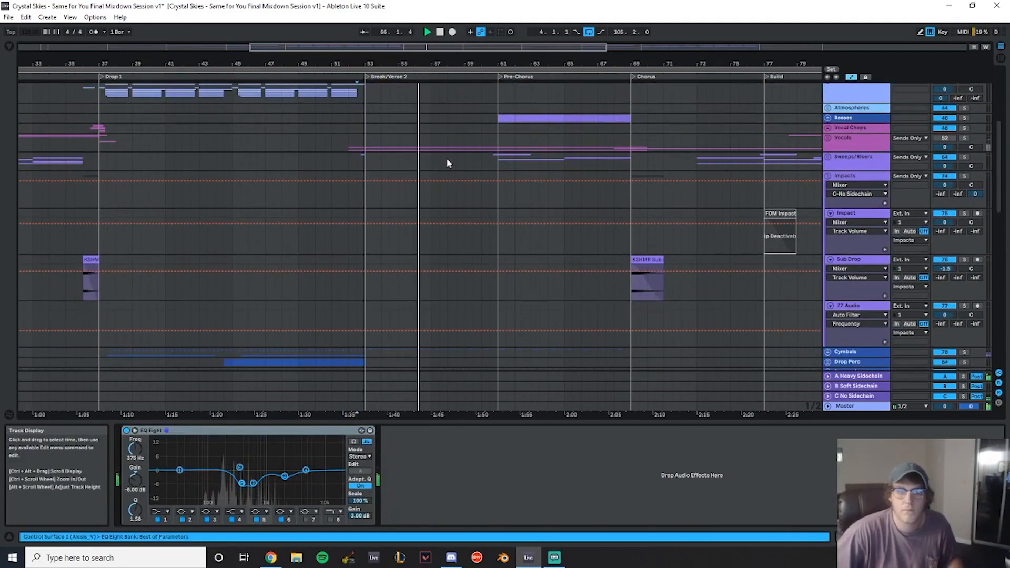
- Review the Break/Verse 2, Pre-Chorus and Build sections of the arrangement, playing parts of them
scroll(459, 184, down, 1)
drag(414, 63, 205, 66)
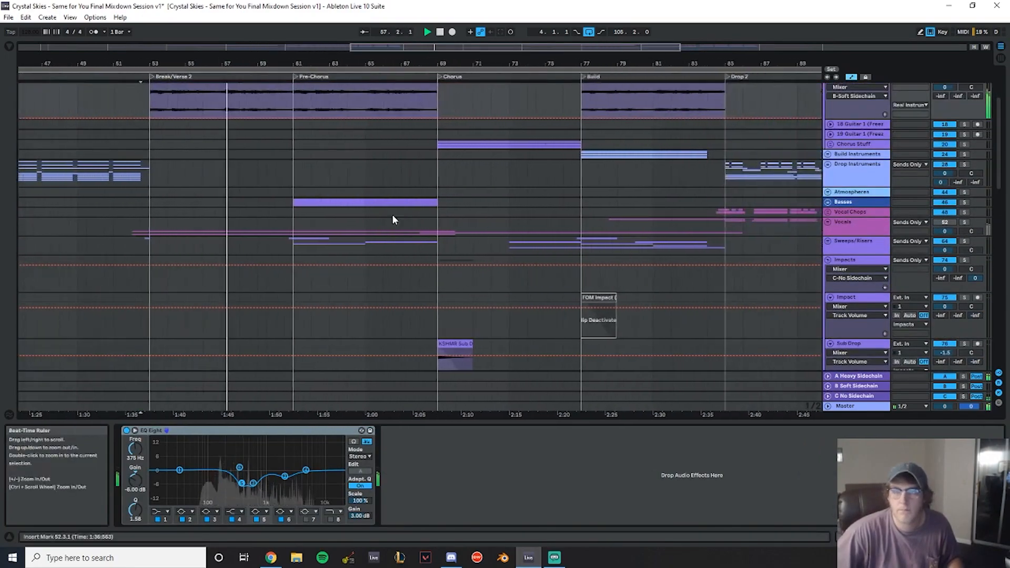
scroll(326, 176, down, 1)
scroll(274, 184, down, 1)
mouse_move(299, 64)
mouse_down()
mouse_move(407, 65)
mouse_move(300, 55)
mouse_up()
scroll(285, 154, up, 5)
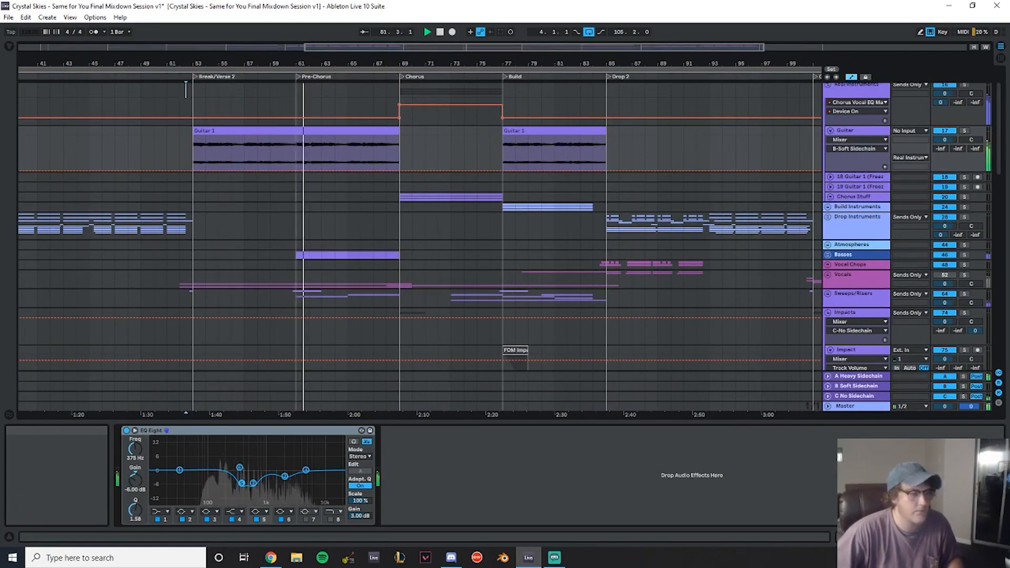
scroll(391, 213, down, 10)
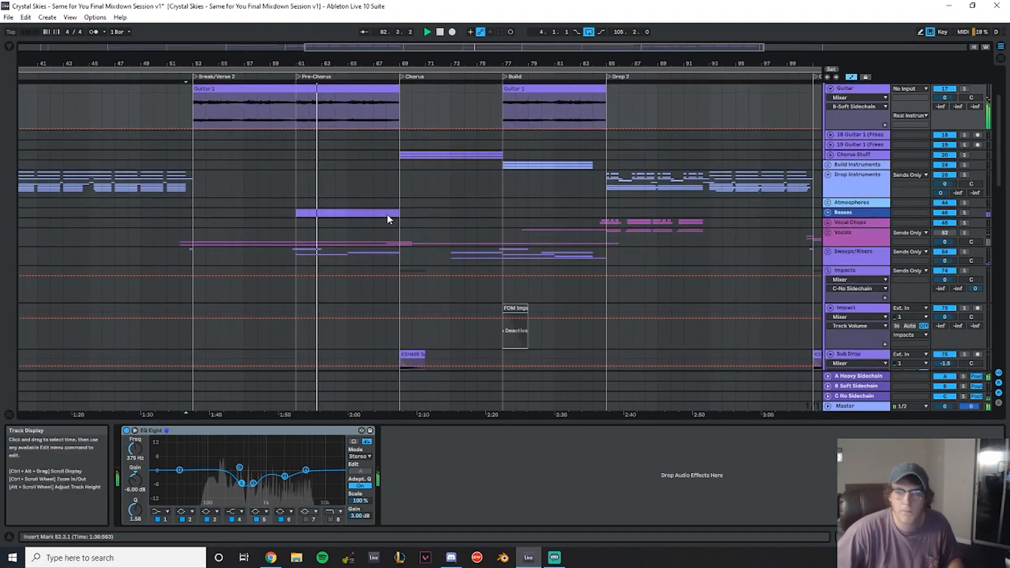
scroll(329, 246, down, 5)
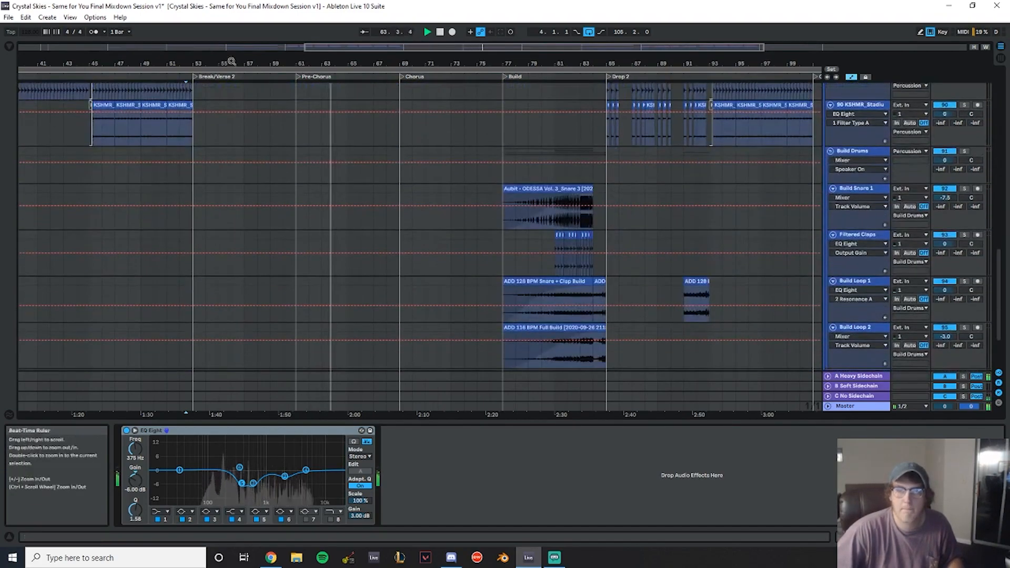
drag(230, 62, 358, 63)
click(286, 141)
key(space)
key(space)
scroll(456, 198, down, 3)
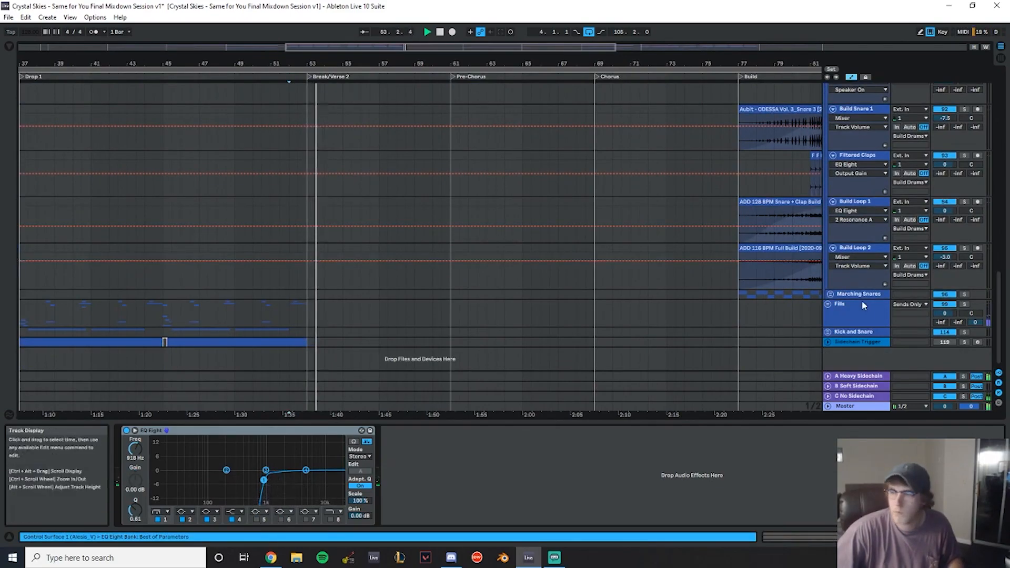
- Unfold the Kick and Snare group and insert a new audio track named Verse Kick inside it
click(828, 332)
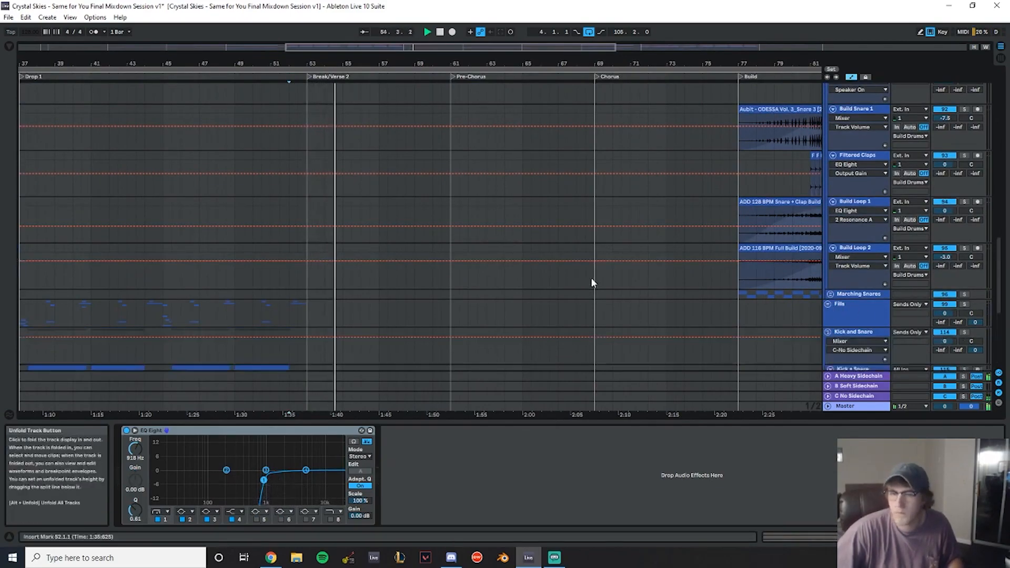
scroll(580, 281, down, 4)
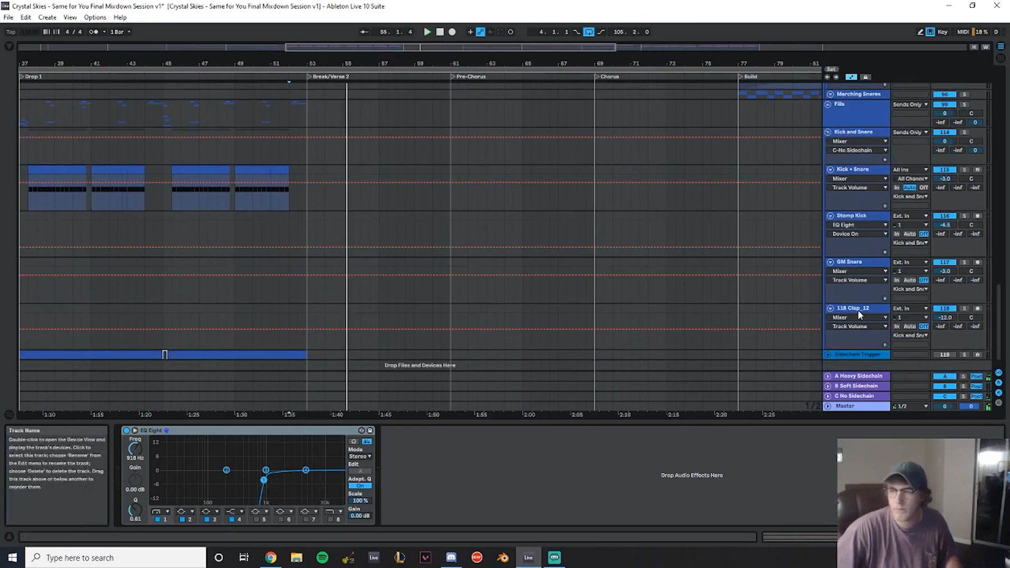
click(853, 262)
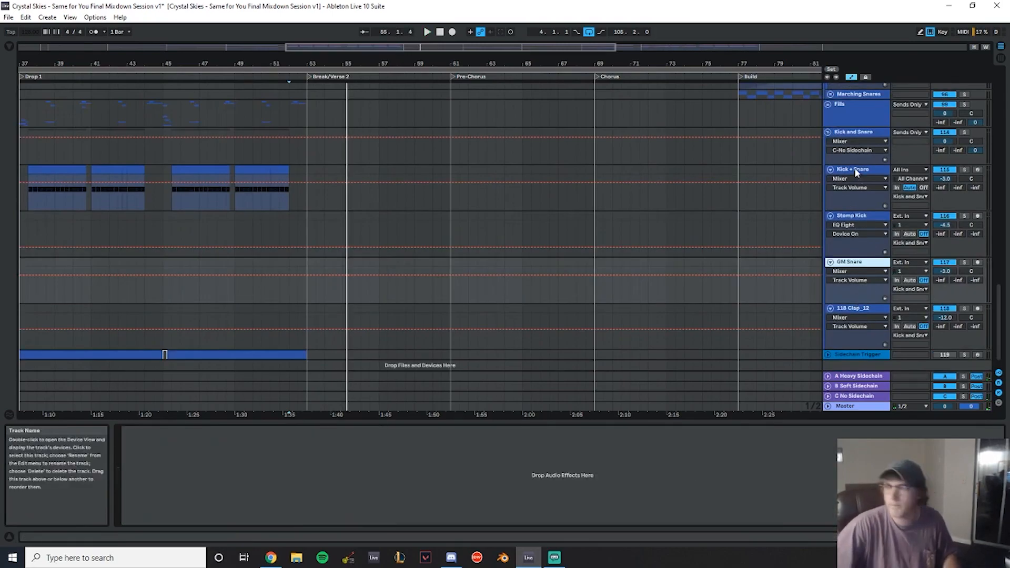
click(857, 173)
key(ctrl+t)
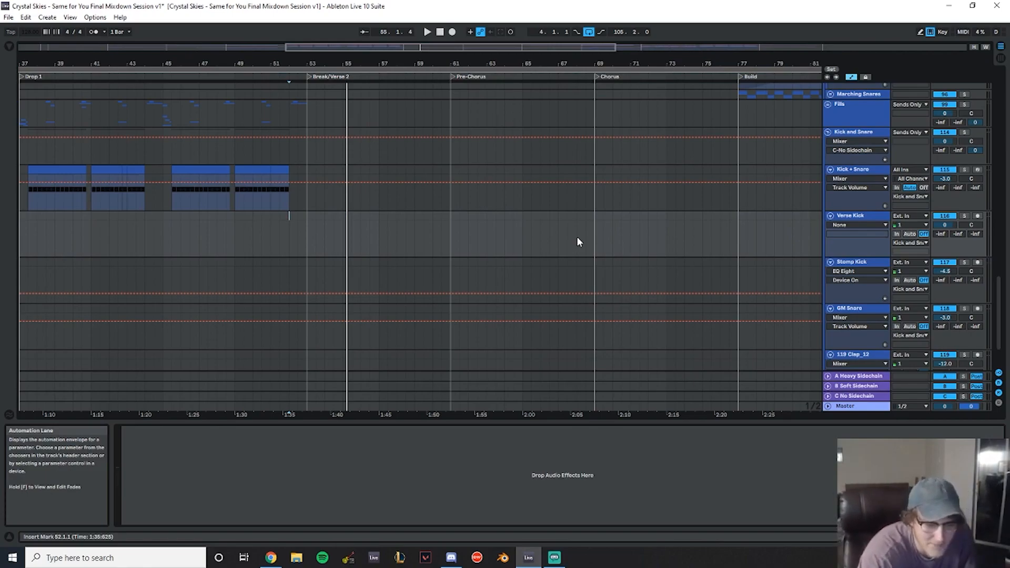
- Play back the end of Drop 1 into Break/Verse 2
click(284, 233)
key(space)
drag(323, 60, 337, 124)
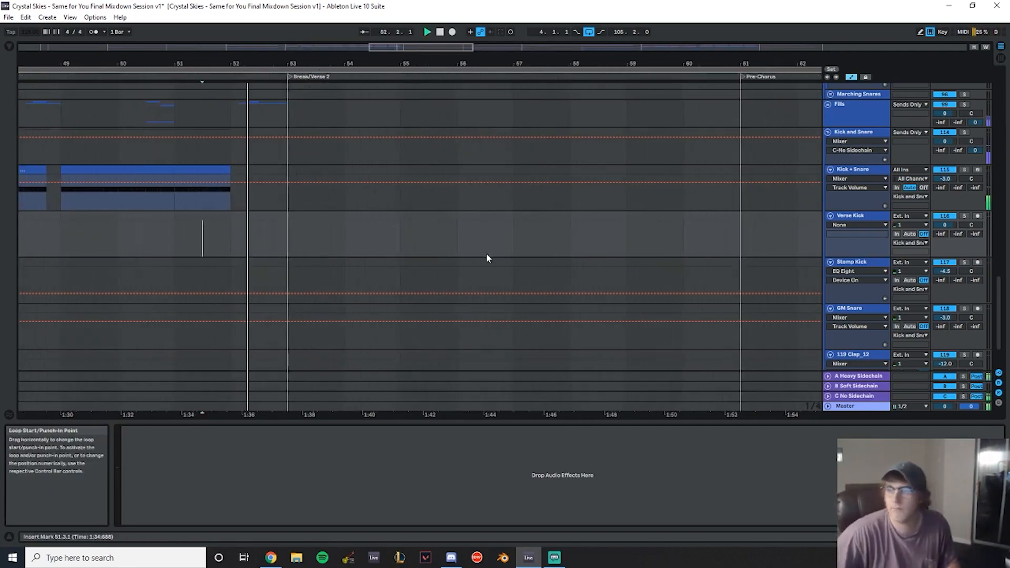
scroll(486, 254, down, 3)
drag(339, 64, 313, 85)
- Browse the Britain Samples drum kick folders, previewing Acoustic, Dubstep and House kick samples
click(9, 48)
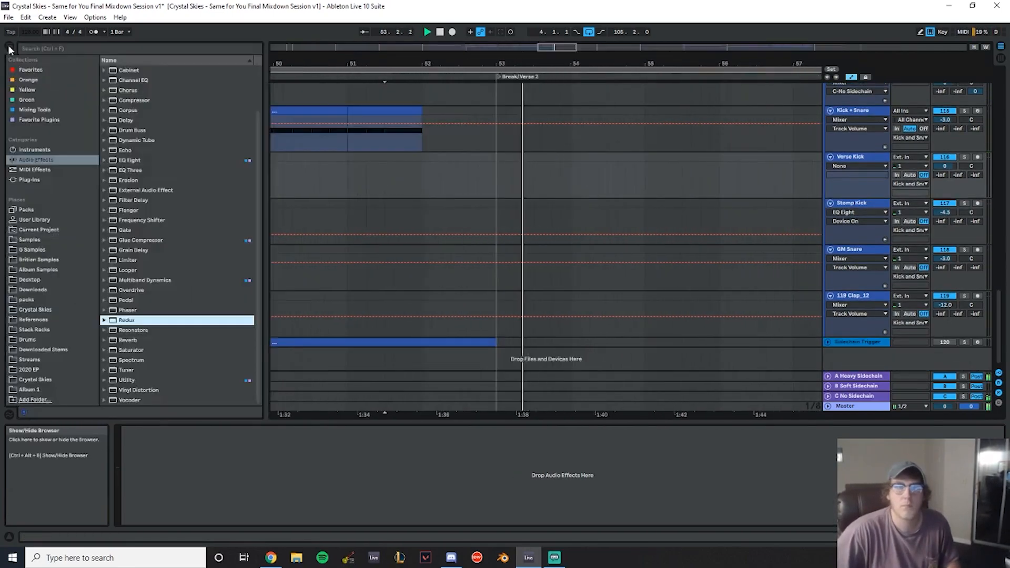
click(53, 260)
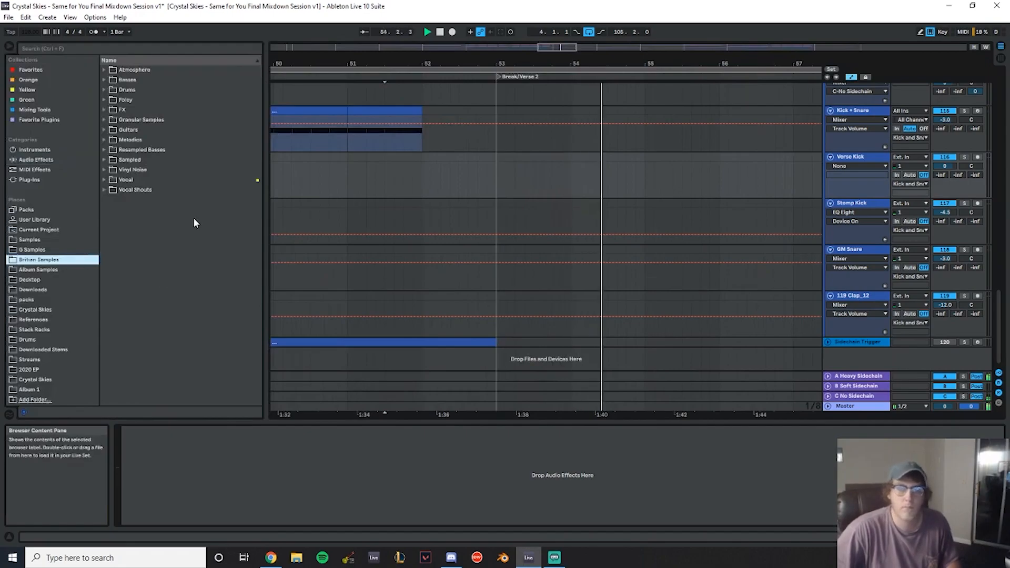
click(106, 90)
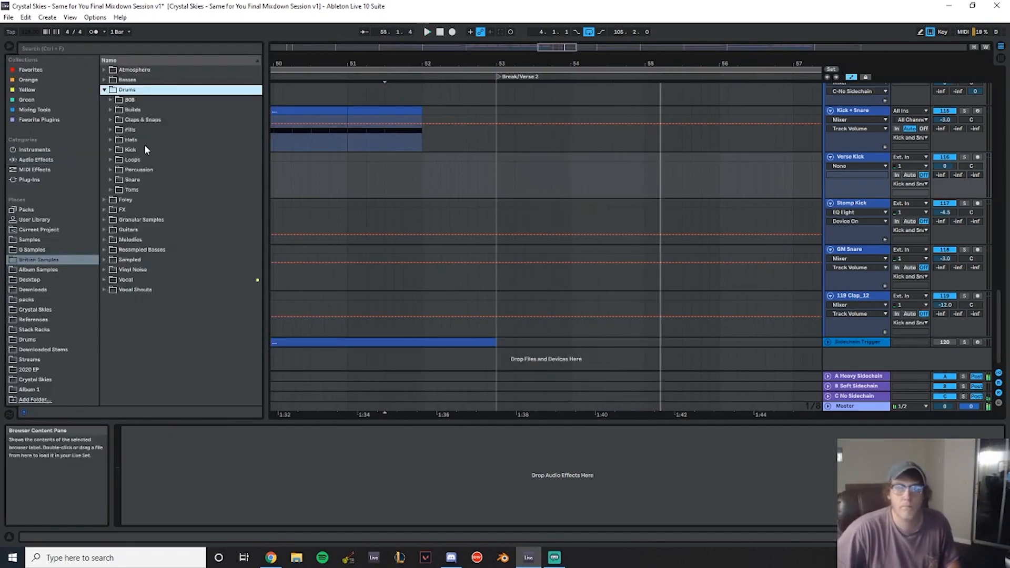
click(112, 140)
click(112, 140)
click(111, 151)
click(134, 169)
click(113, 160)
click(113, 161)
click(158, 170)
click(158, 180)
click(158, 191)
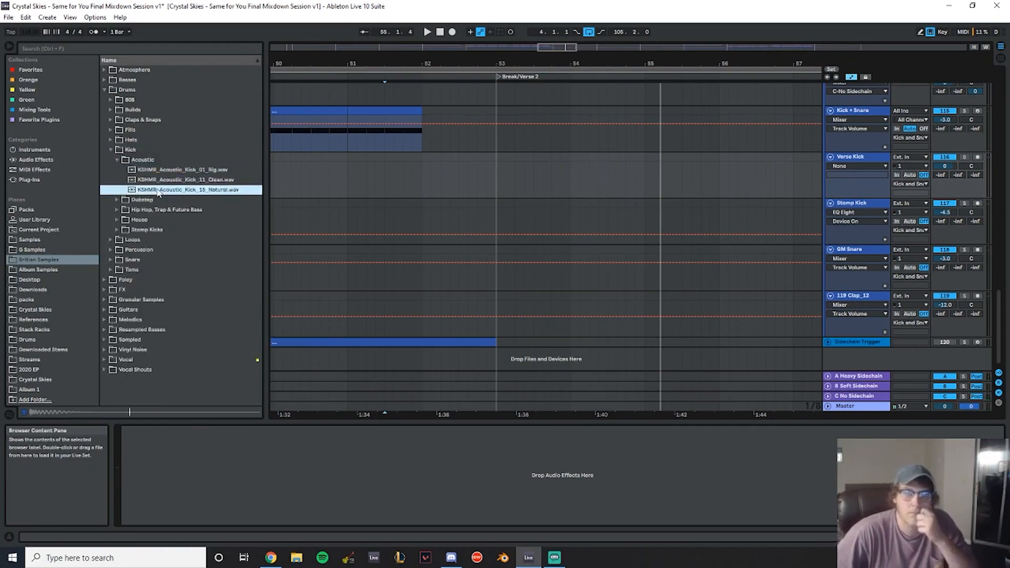
click(120, 201)
click(135, 191)
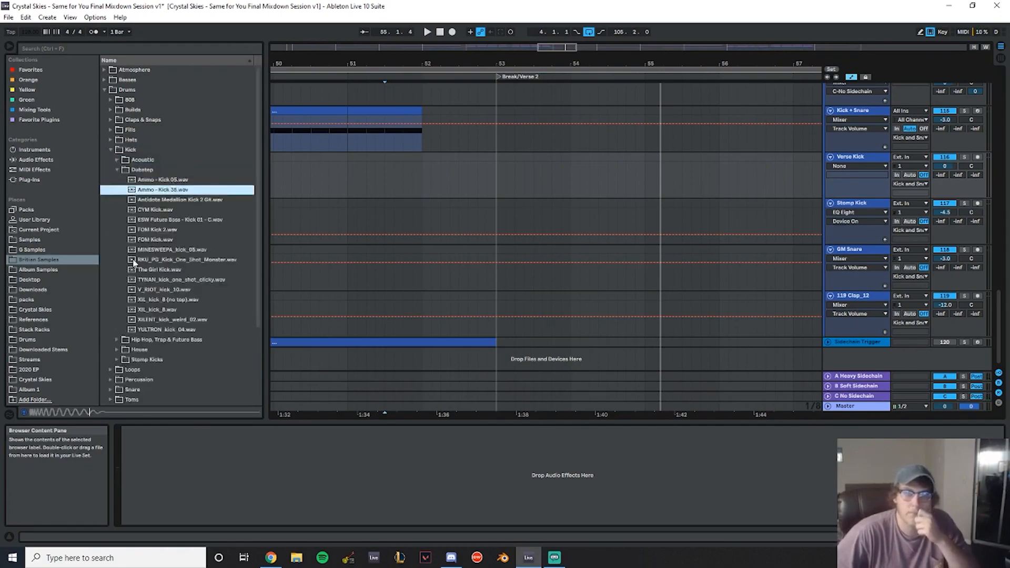
click(119, 171)
click(117, 189)
click(158, 199)
click(158, 210)
scroll(181, 150, down, 3)
click(181, 147)
click(181, 156)
click(184, 166)
click(184, 177)
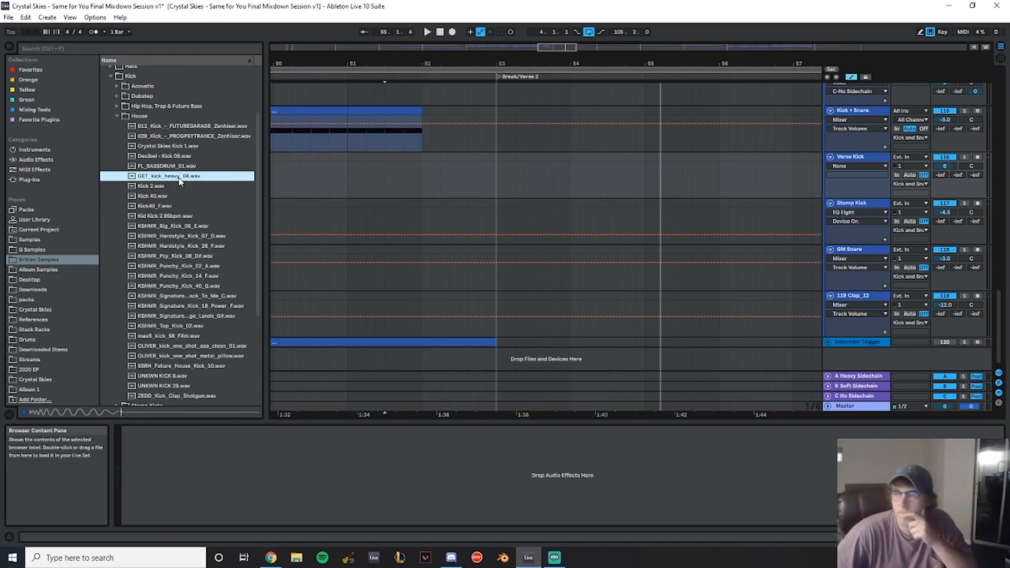
- Place GET_kick_heavy_04.wav on the Verse Kick track so it starts at bar 53, the start of Break/Verse 2
drag(157, 180, 498, 181)
click(331, 191)
mouse_move(520, 64)
mouse_down()
mouse_move(293, 79)
mouse_move(521, 79)
mouse_up()
drag(497, 158, 479, 160)
click(478, 165)
click(851, 77)
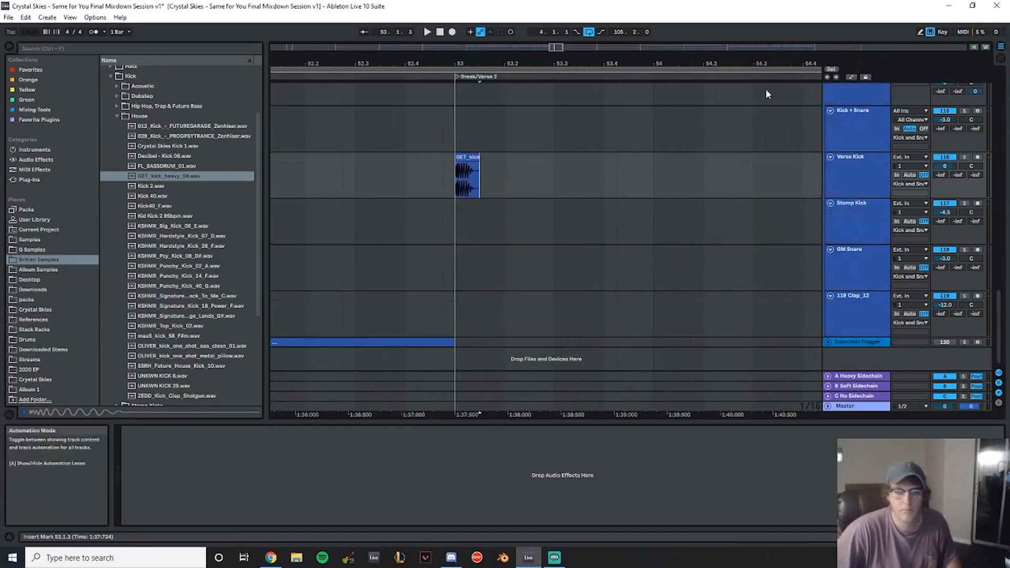
click(8, 48)
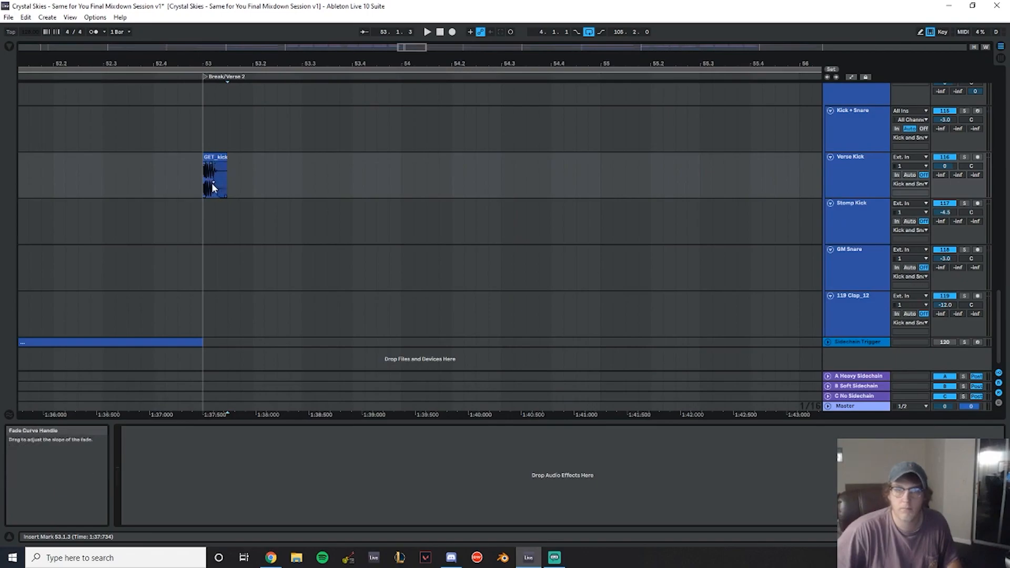
- Duplicate the kick clip three times so it repeats across bar 53
click(173, 193)
key(ctrl+d)
key(ctrl+d)
key(ctrl+d)
- Replay the verse kicks and set the Verse Kick track volume to about -8.7 dB
click(103, 173)
key(space)
drag(945, 166, 945, 174)
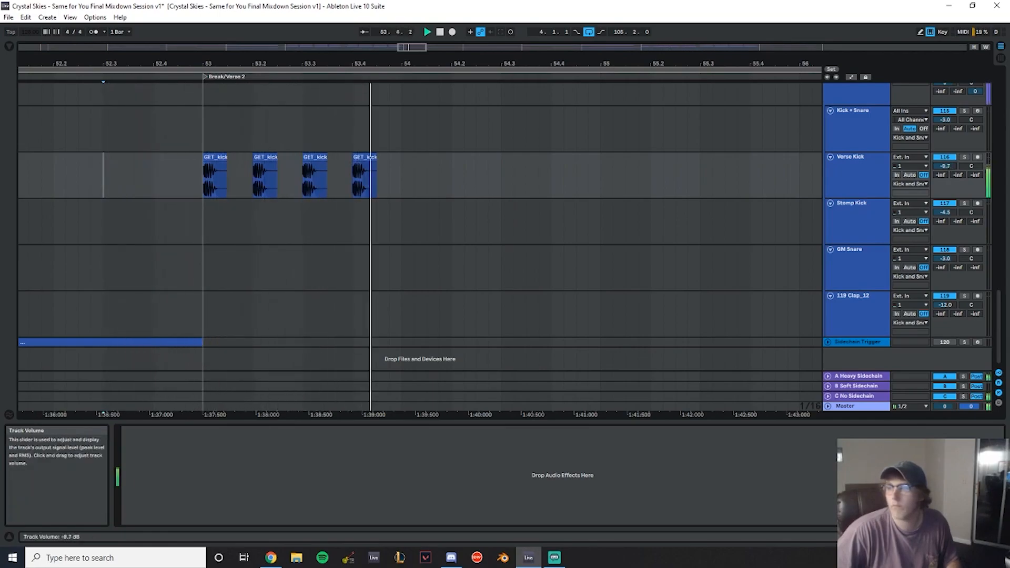
key(space)
key(space)
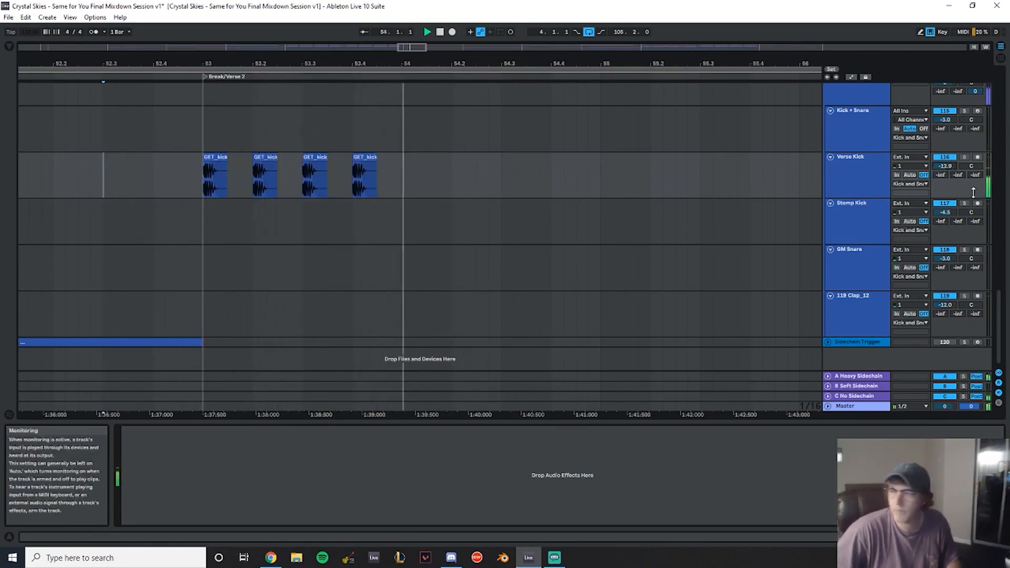
drag(945, 166, 945, 164)
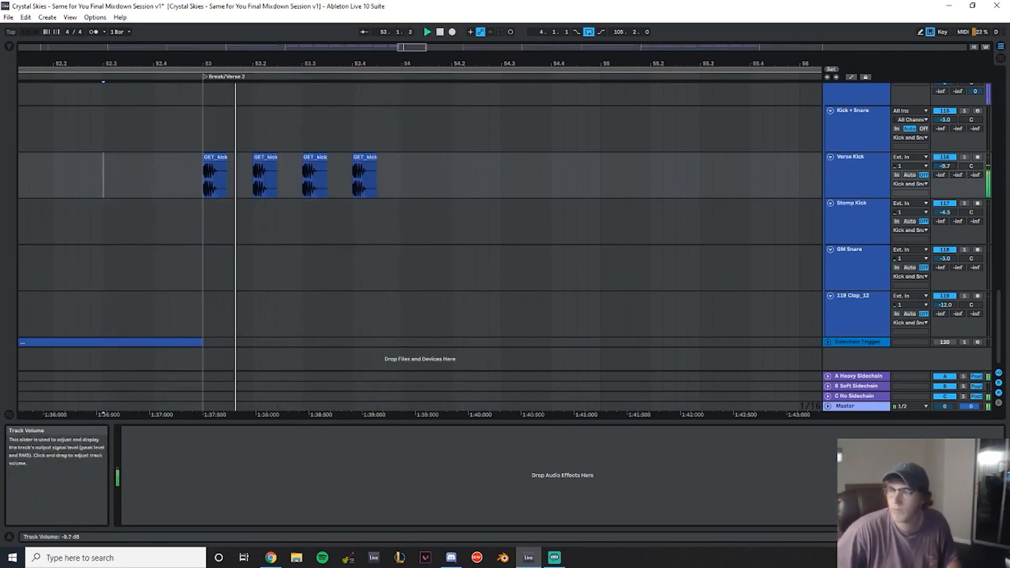
- Duplicate the heavy kick clips repeatedly so they fill Break/Verse 2 up to the Pre-Chorus at bar 61
drag(412, 156, 208, 174)
key(space)
key(ctrl+d)
key(ctrl+d)
drag(485, 63, 474, 31)
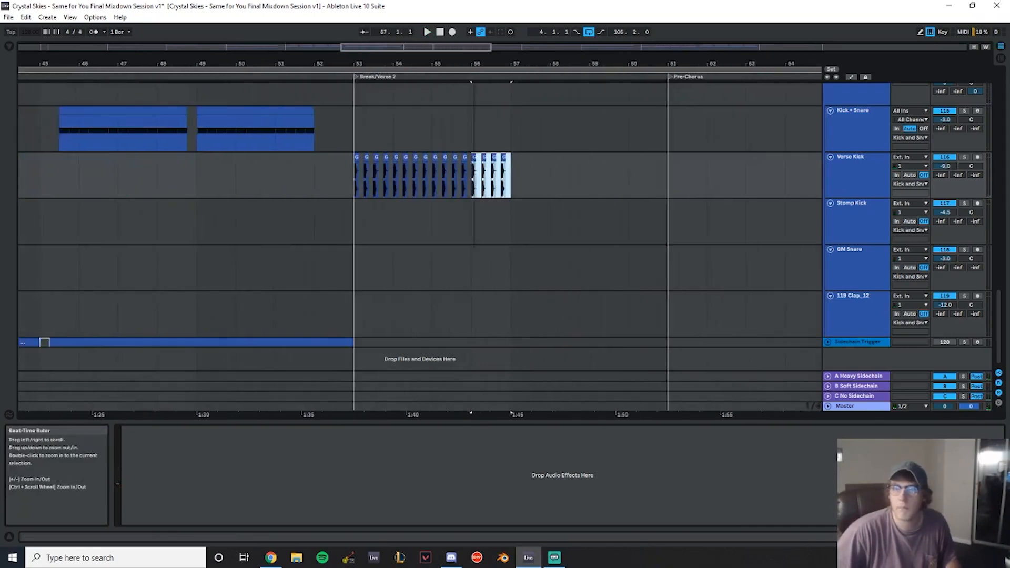
key(ctrl+d)
key(ctrl+d)
key(ctrl+d)
key(ctrl+d)
key(ctrl+d)
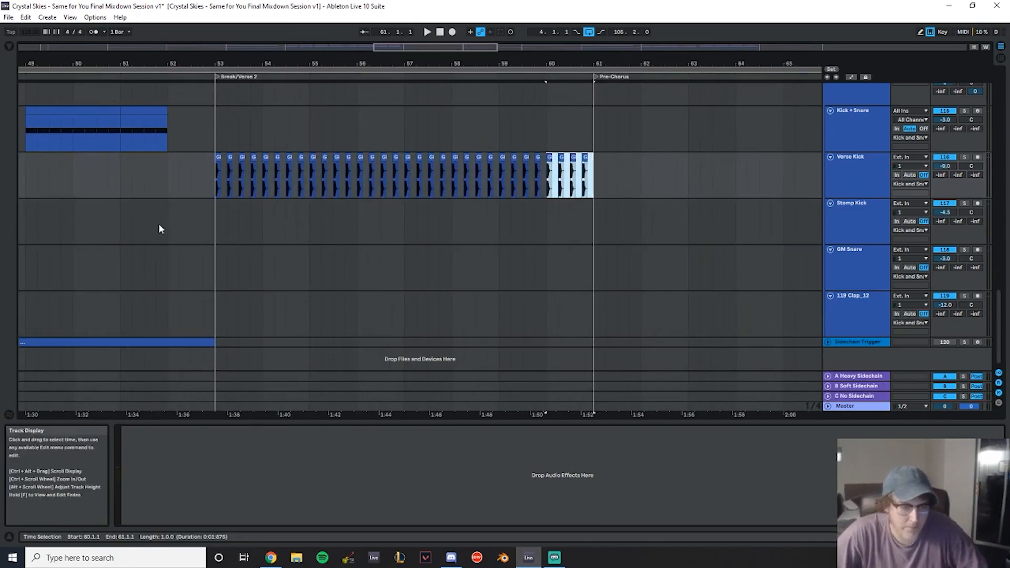
- Play back Break/Verse 2 and scroll through the percussion and build tracks over bars 53 to 61
click(108, 181)
key(space)
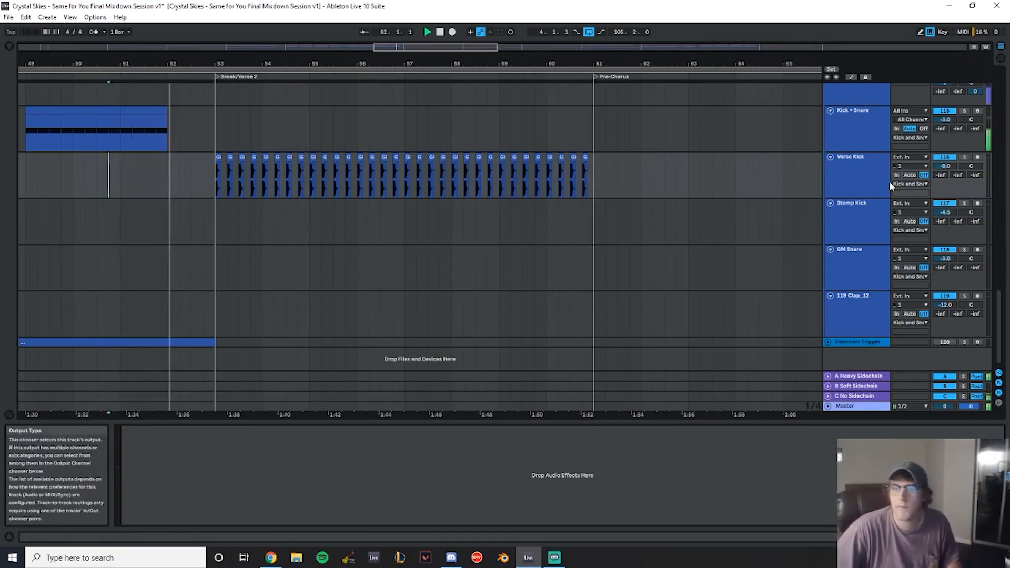
scroll(447, 213, up, 15)
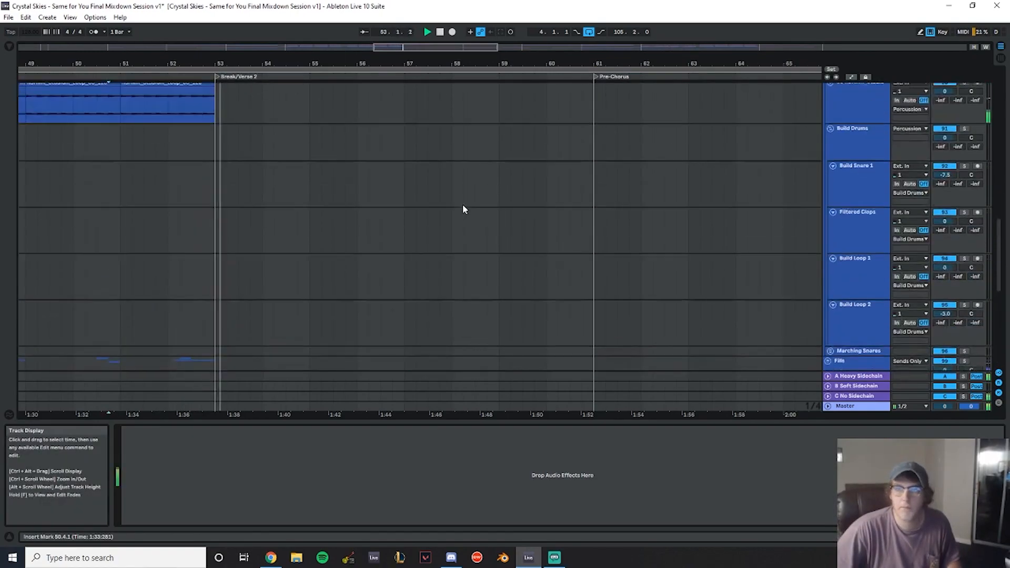
scroll(473, 208, up, 5)
drag(214, 217, 596, 220)
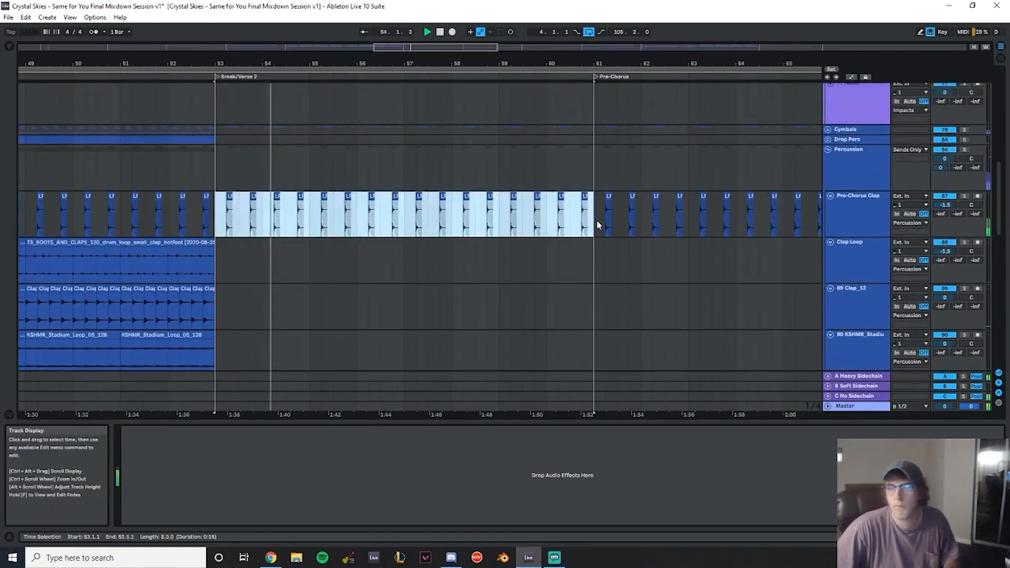
scroll(406, 235, down, 18)
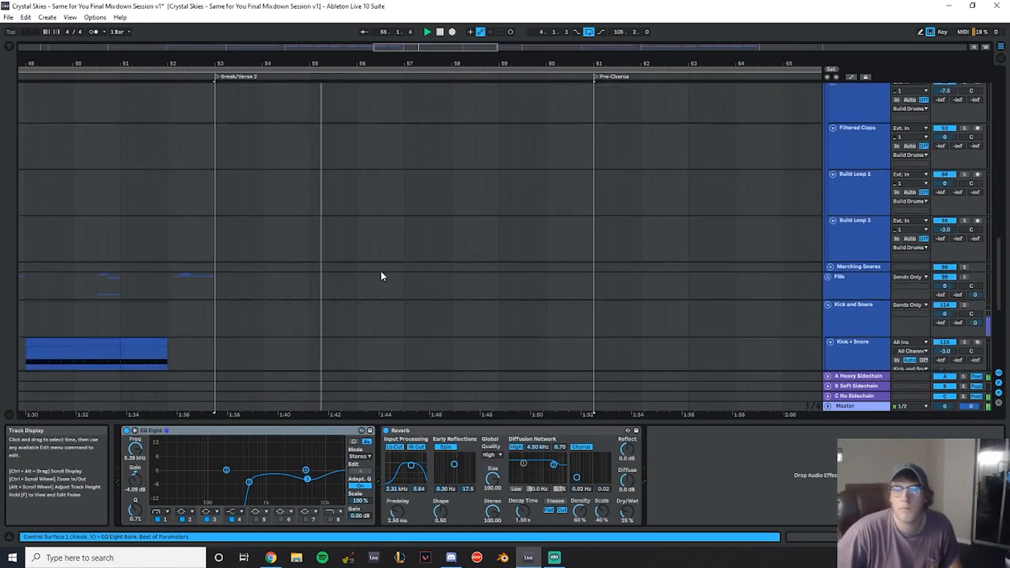
scroll(380, 267, down, 1)
- Open the browser and preview the House kick samples against the verse
click(11, 47)
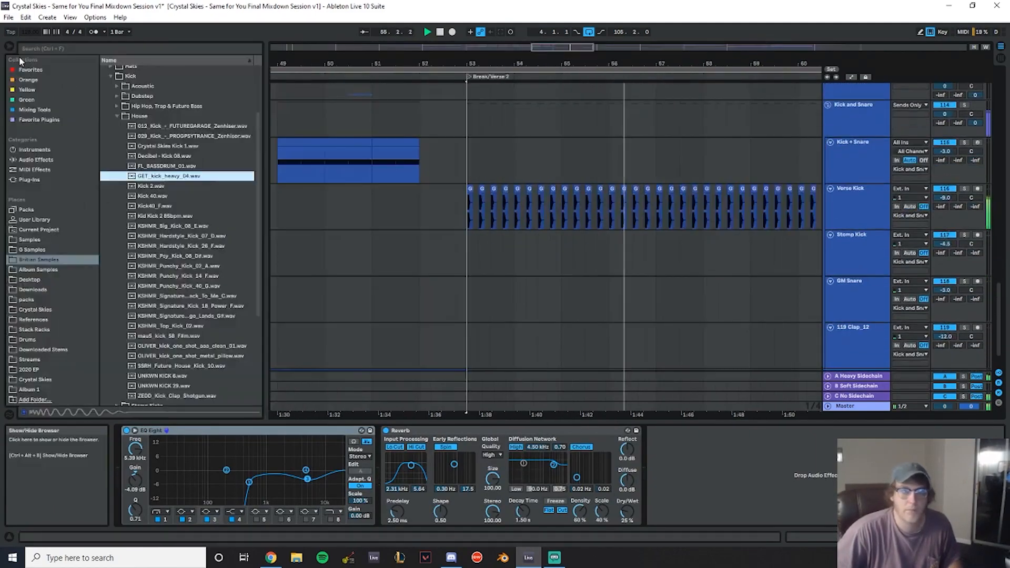
click(173, 187)
click(159, 178)
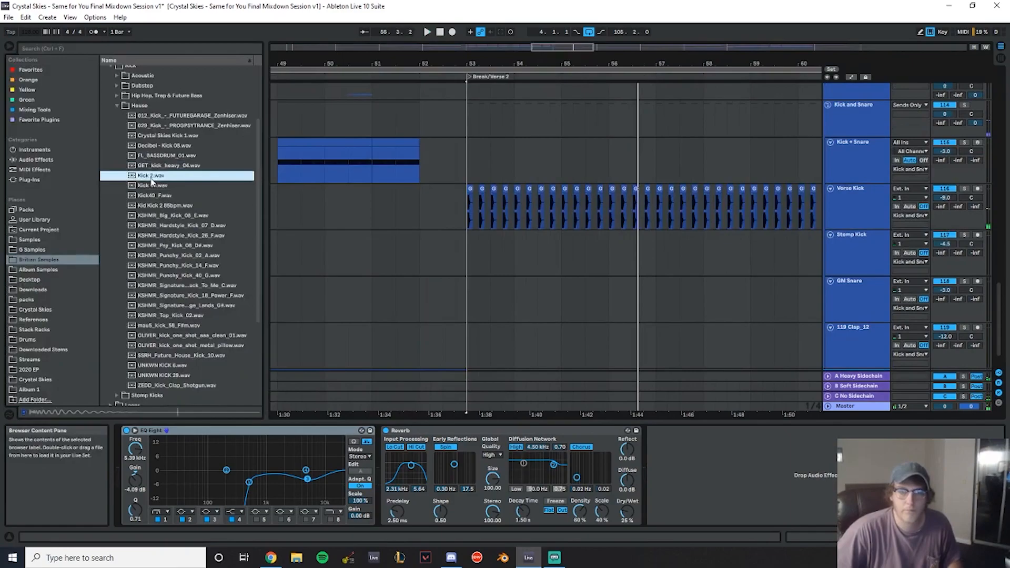
click(479, 211)
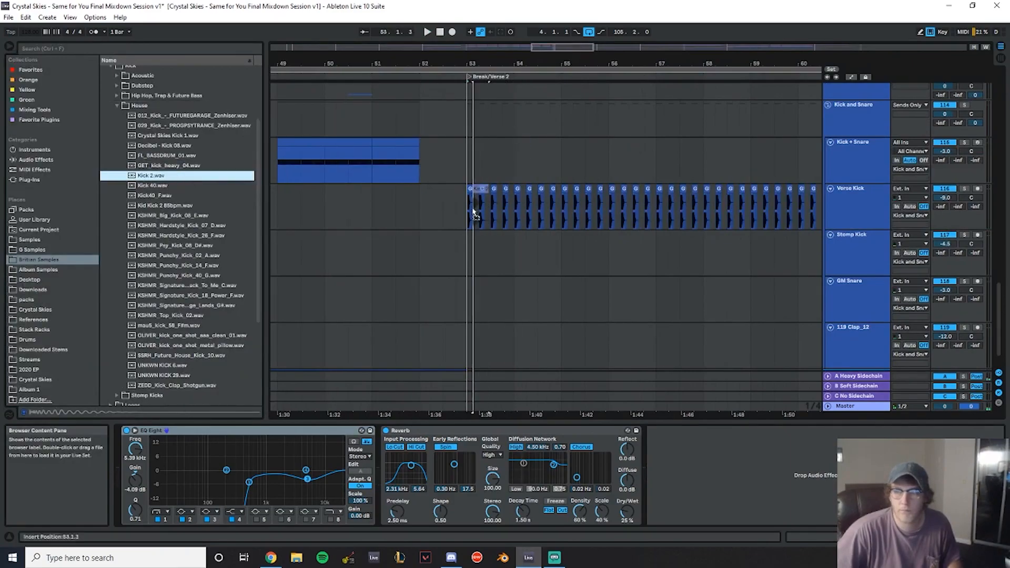
click(154, 206)
click(189, 226)
click(196, 256)
click(200, 285)
click(198, 257)
click(196, 267)
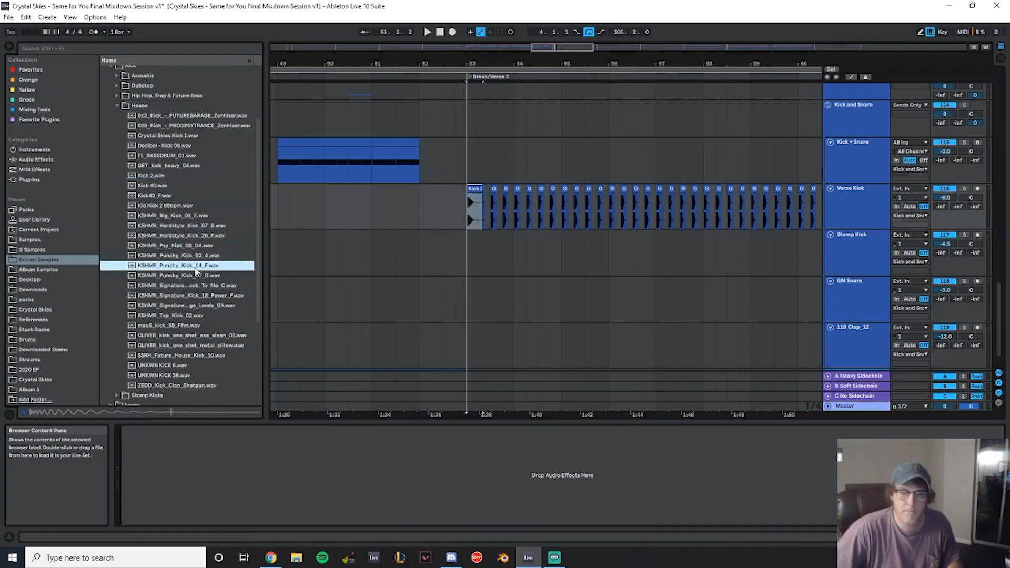
click(198, 274)
click(186, 256)
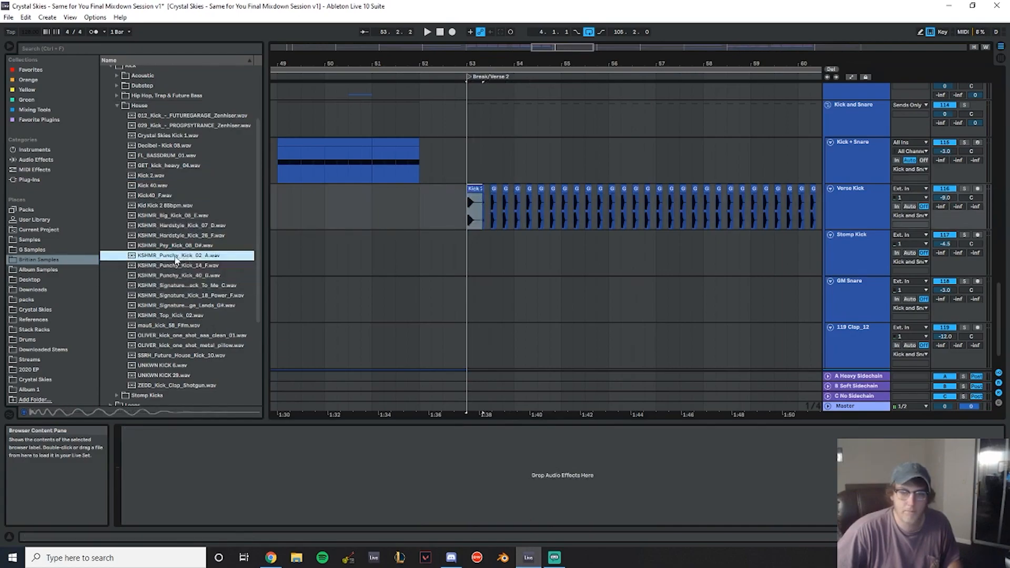
- Place KSHMR_Punchy_Kick_02_A.wav on the Verse Kick track at bar 53, removing the overlapped heavy kick
drag(181, 257, 470, 204)
scroll(492, 158, up, 4)
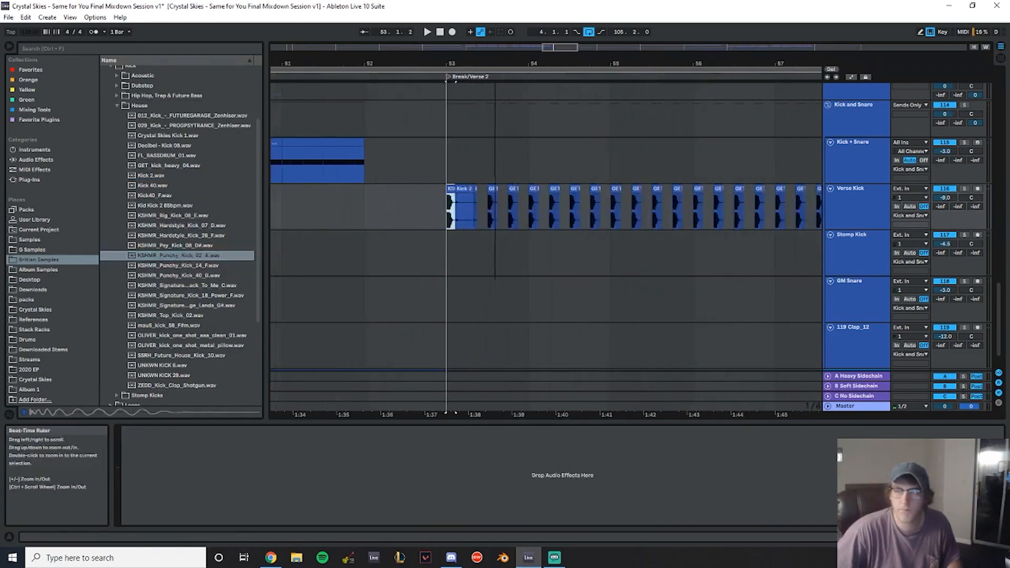
key(Delete)
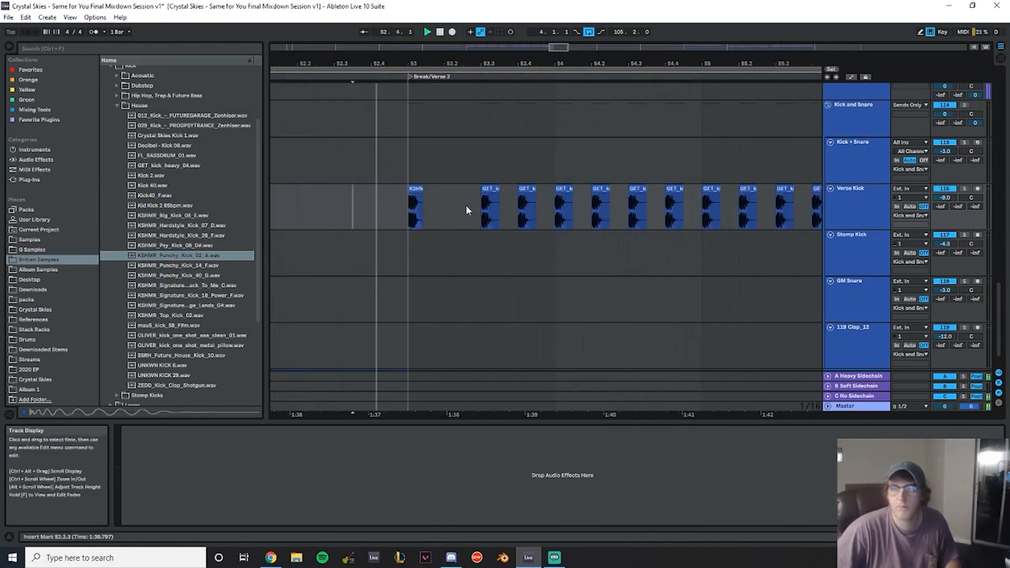
- Duplicate the punchy kick once and delete all remaining heavy kick clips through bar 61
drag(438, 196, 413, 205)
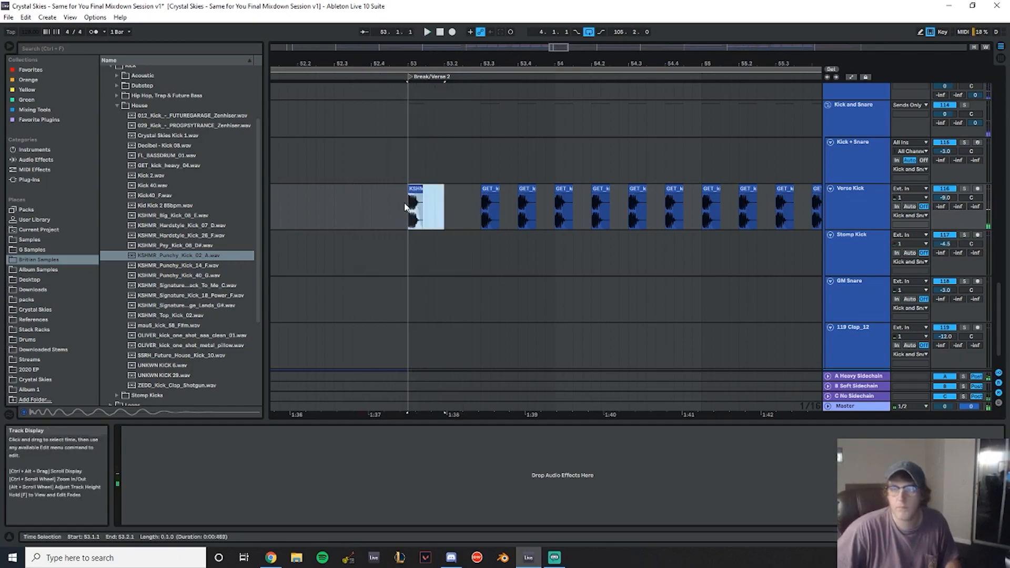
key(ctrl+d)
key(ctrl+d)
drag(554, 200, 481, 203)
key(Delete)
drag(540, 62, 540, 37)
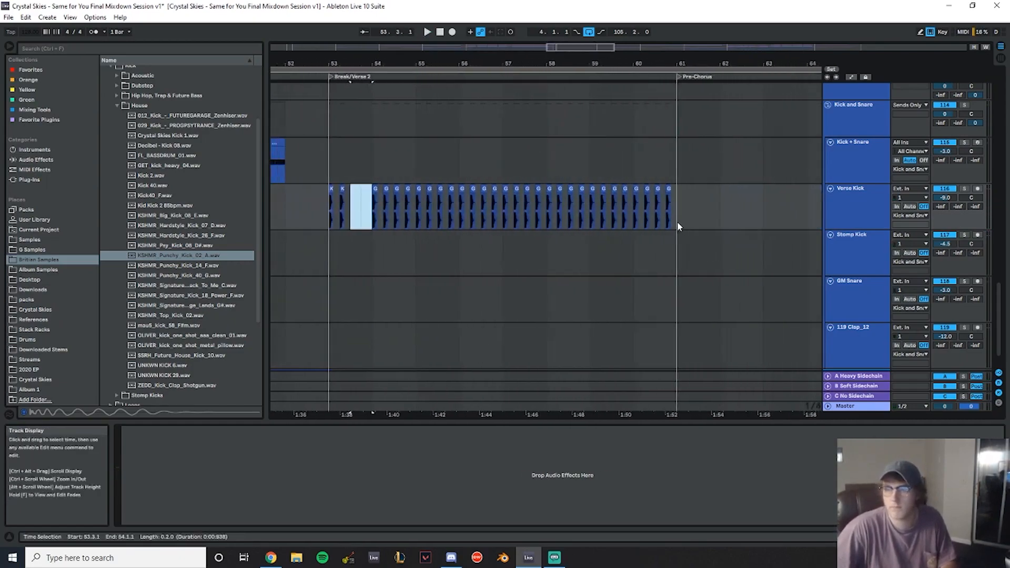
drag(678, 221, 377, 206)
key(Delete)
- Duplicate the punchy kick clips repeatedly to fill bars 53 to 61 and play the section
click(351, 207)
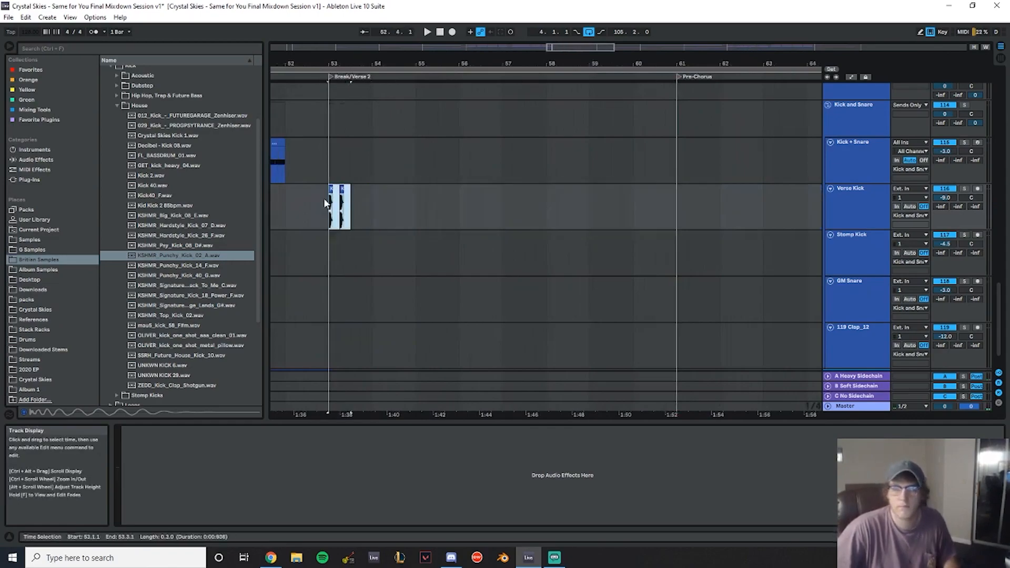
key(ctrl+d)
key(ctrl+d)
key(ctrl+d)
shift+click(325, 198)
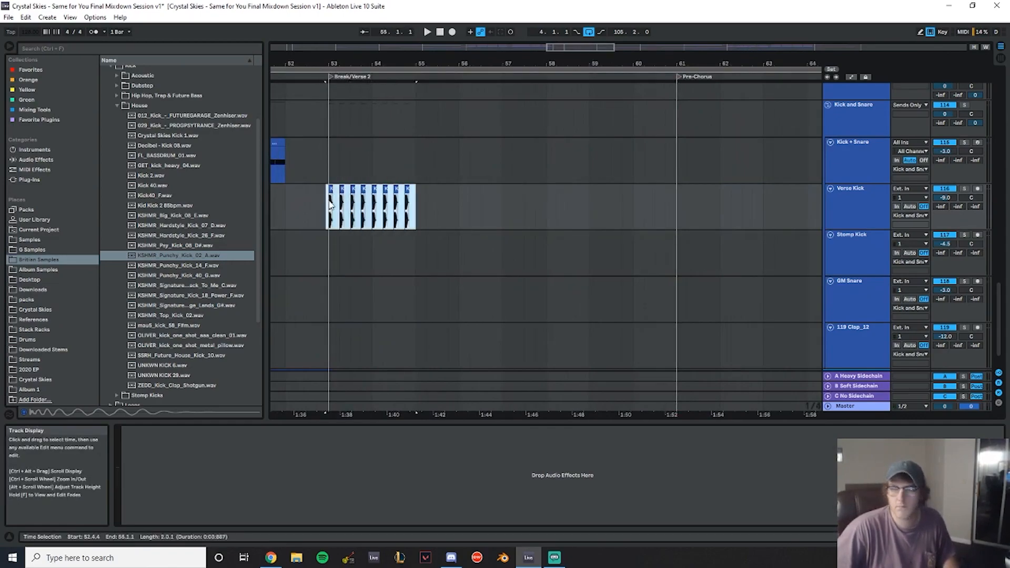
key(ctrl+d)
key(ctrl+d)
key(ctrl+d)
click(295, 168)
key(space)
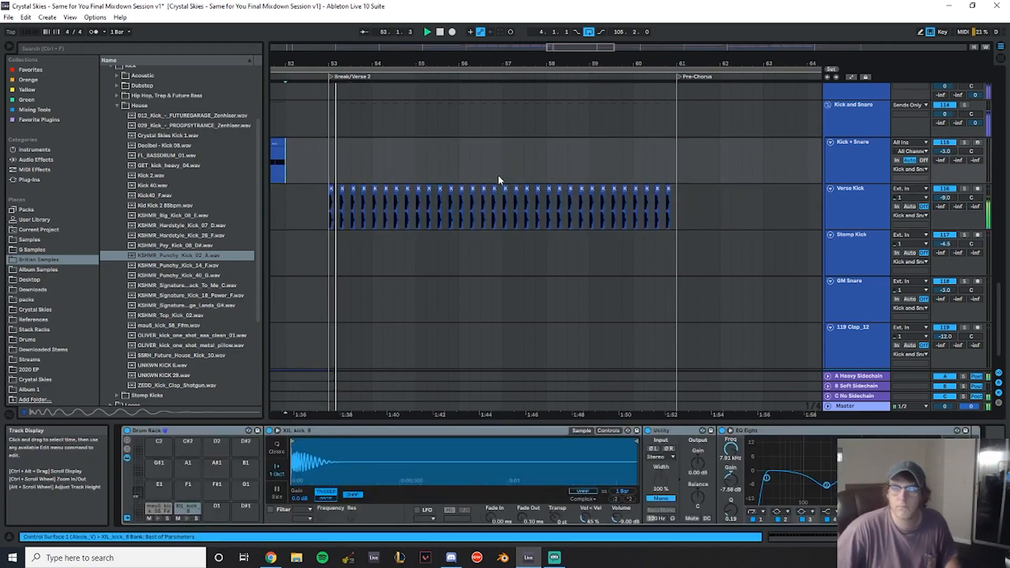
- Set the Verse Kick track volume to -12.0 dB
drag(948, 199, 948, 210)
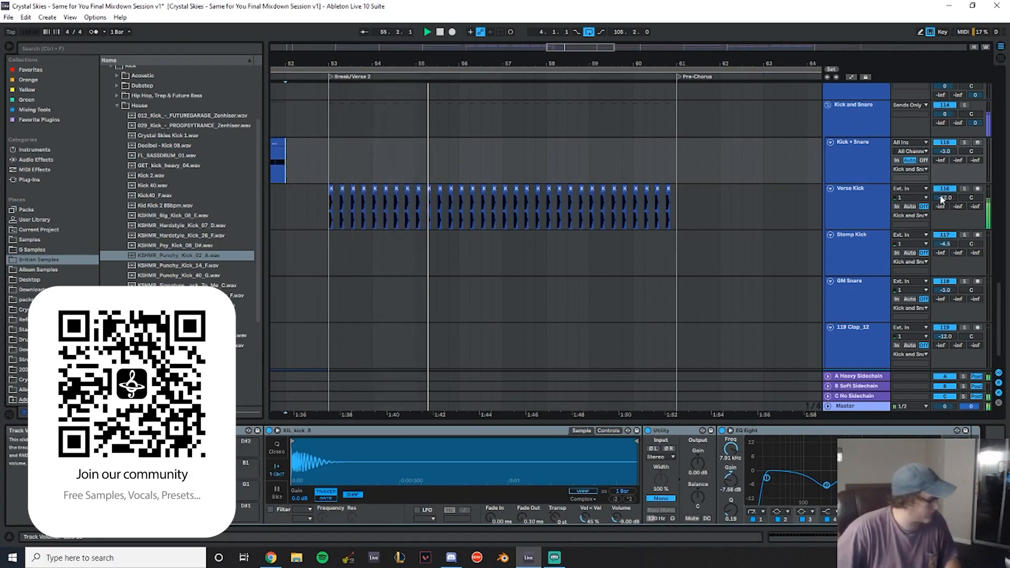
click(857, 204)
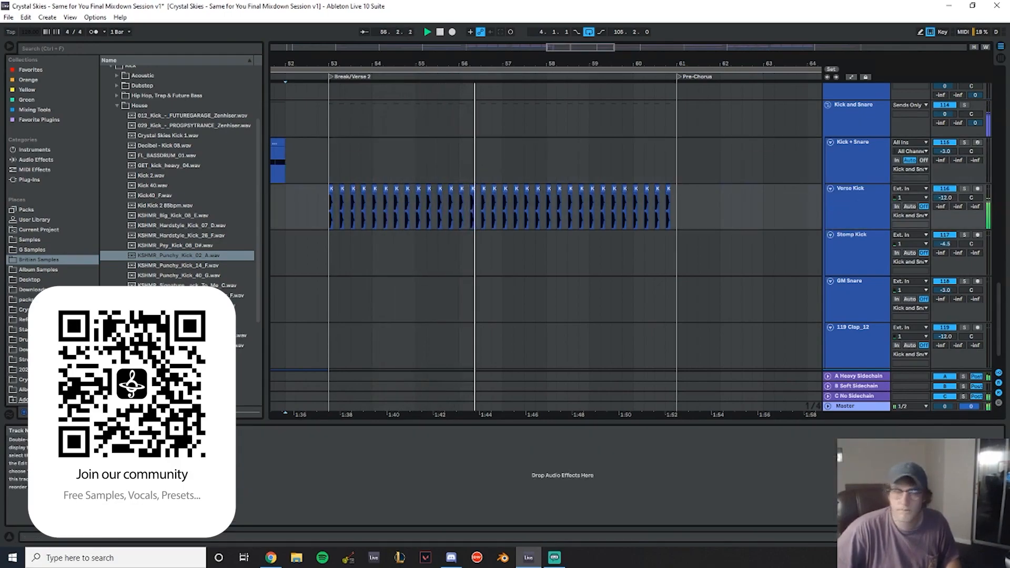
- Add EQ Eight to the Verse Kick track and move a cut band to about 2 kHz
click(37, 160)
click(197, 208)
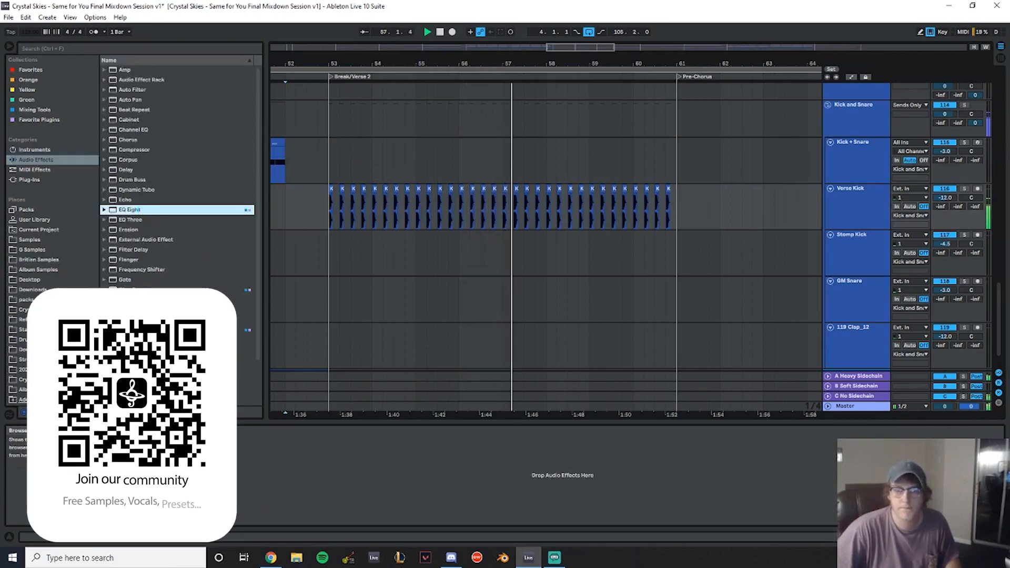
key(Return)
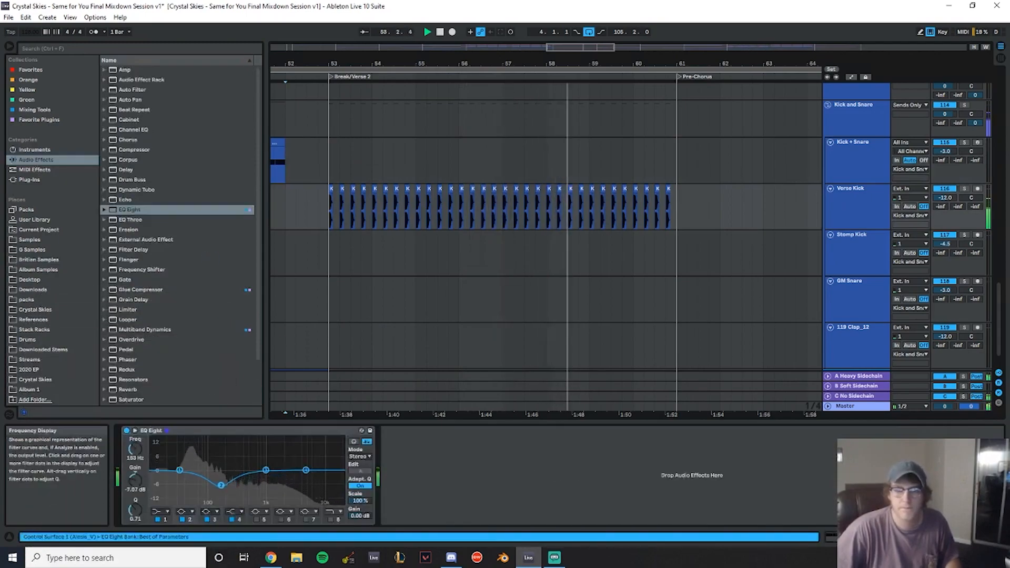
drag(222, 488, 283, 479)
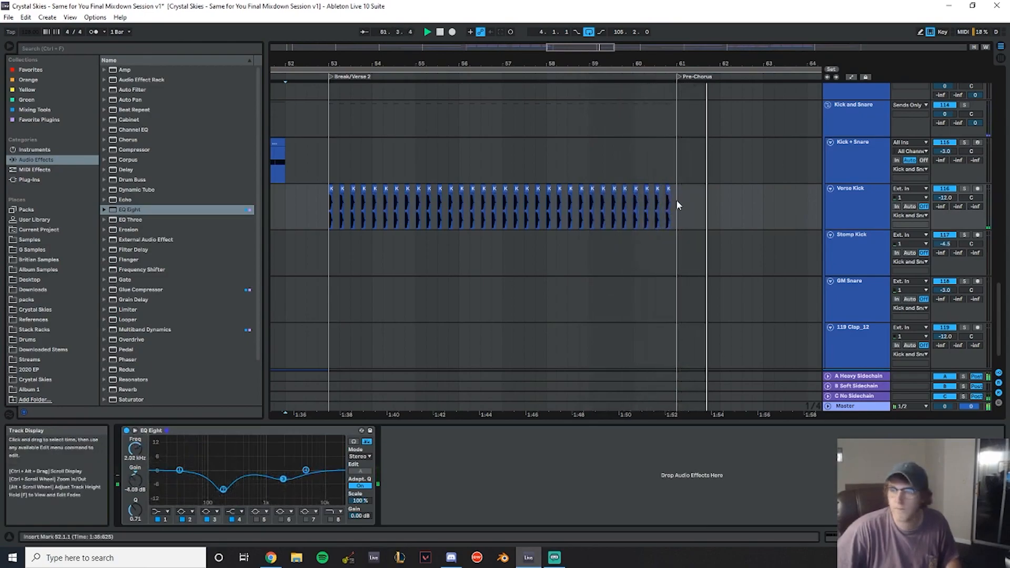
- Duplicate the verse kick pattern across the Pre-Chorus, bars 61 to 69
drag(676, 202, 329, 207)
key(ctrl+d)
drag(513, 64, 611, 29)
- Solo the Pre-Chorus Hats track and play back the lead-in to Break/Verse 2
scroll(685, 173, up, 5)
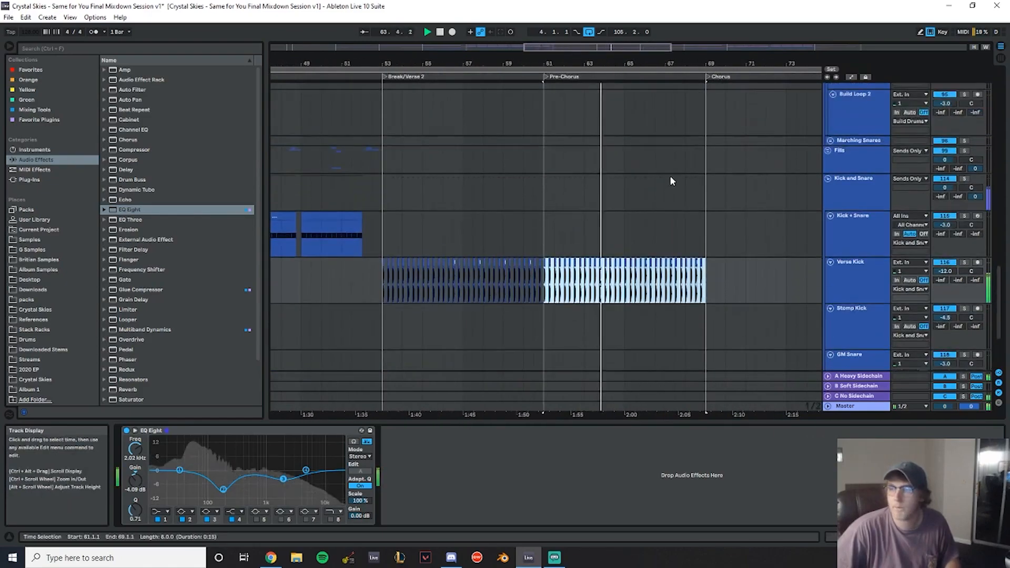
scroll(545, 195, up, 10)
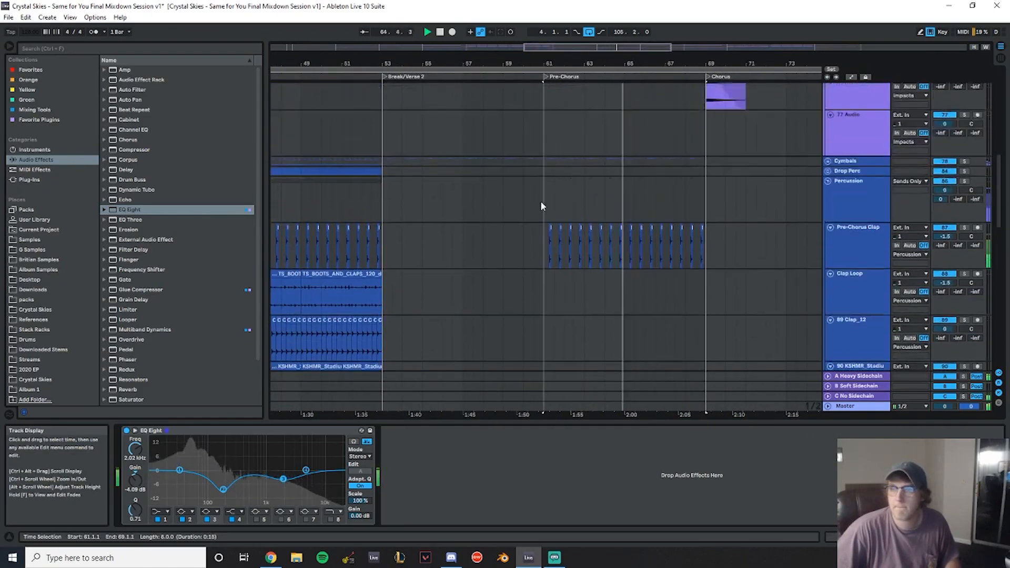
click(827, 214)
scroll(343, 198, down, 3)
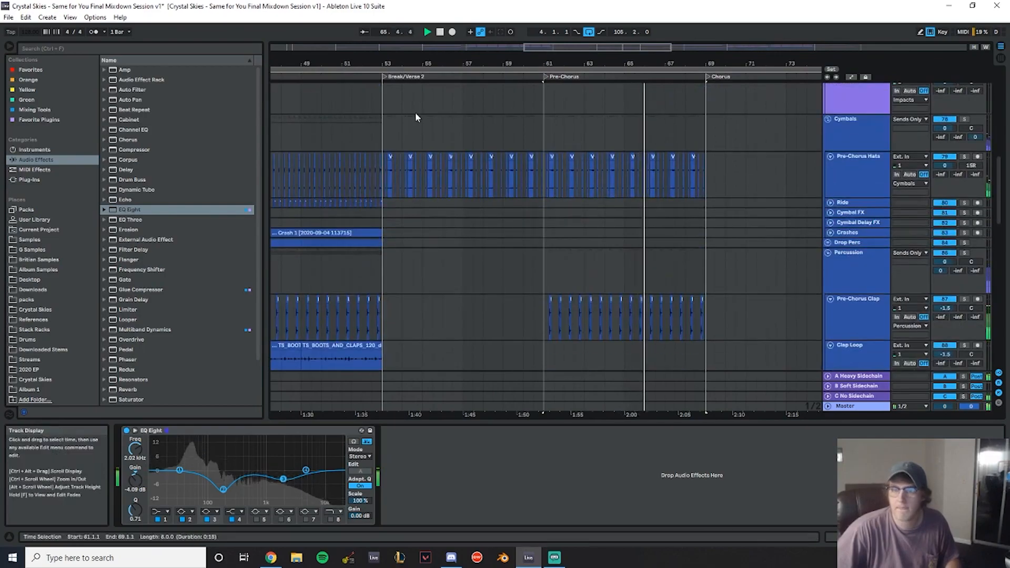
drag(392, 63, 584, 80)
click(395, 182)
key(space)
click(964, 157)
key(space)
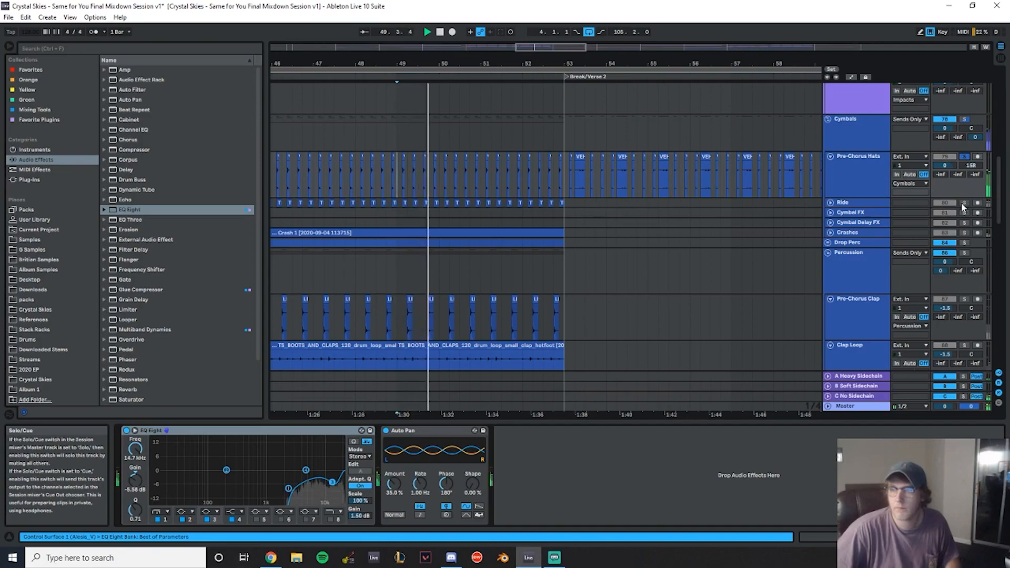
click(965, 243)
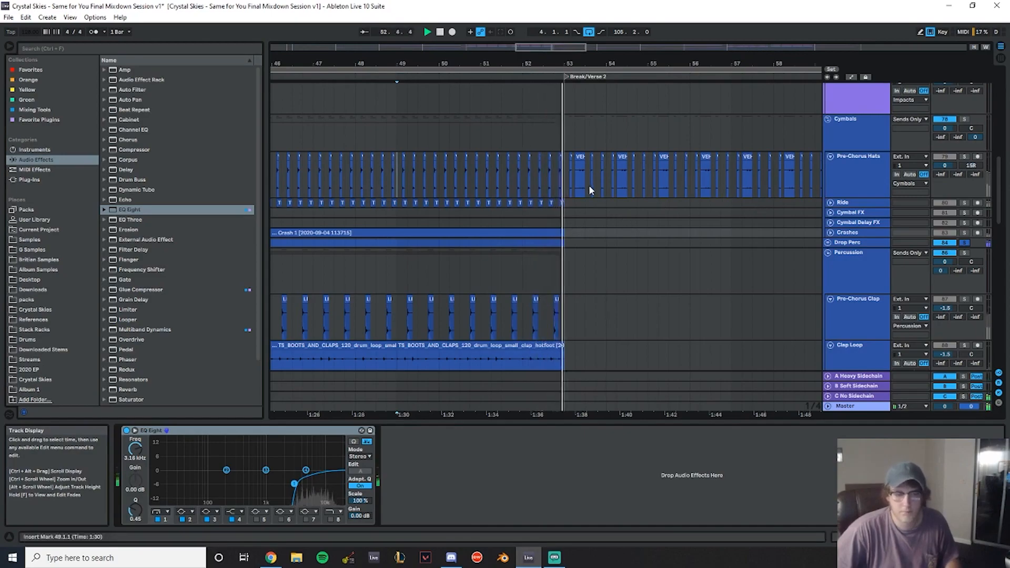
- Insert a new audio track below Pre-Chorus Hats named Verse 2 Hats
click(863, 172)
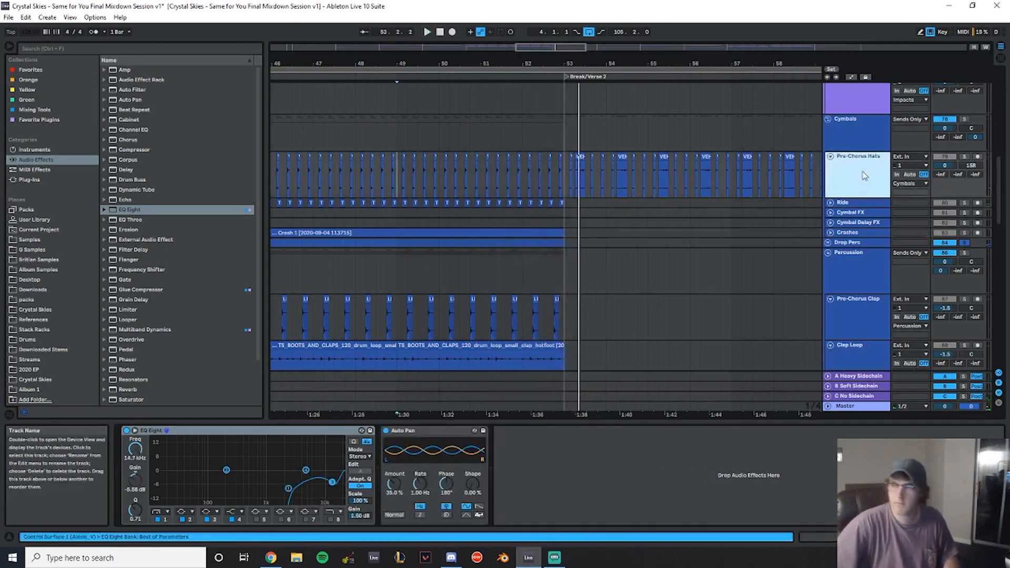
key(ctrl+t)
text(Verse)
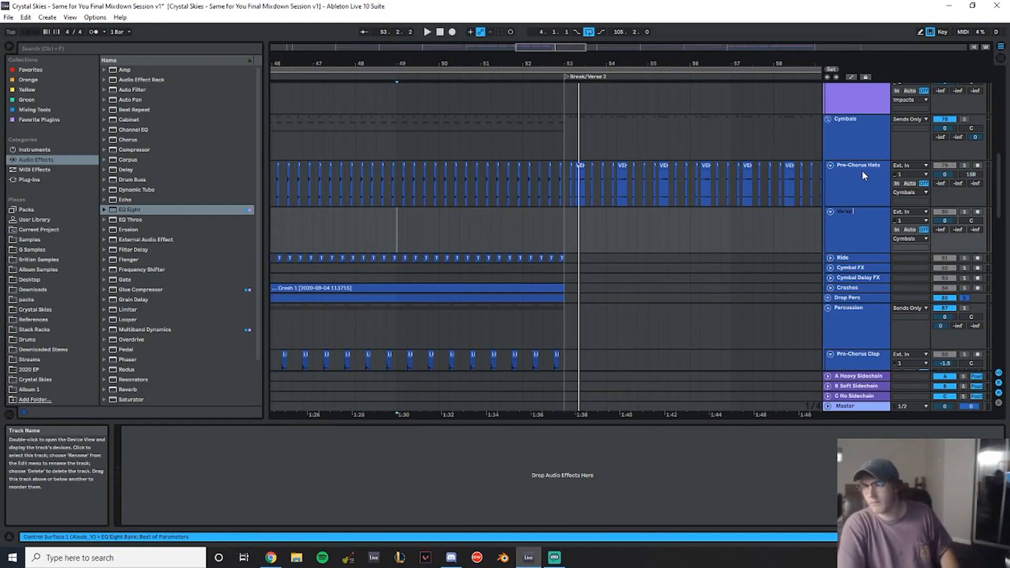
text( 2 Hats)
key(Return)
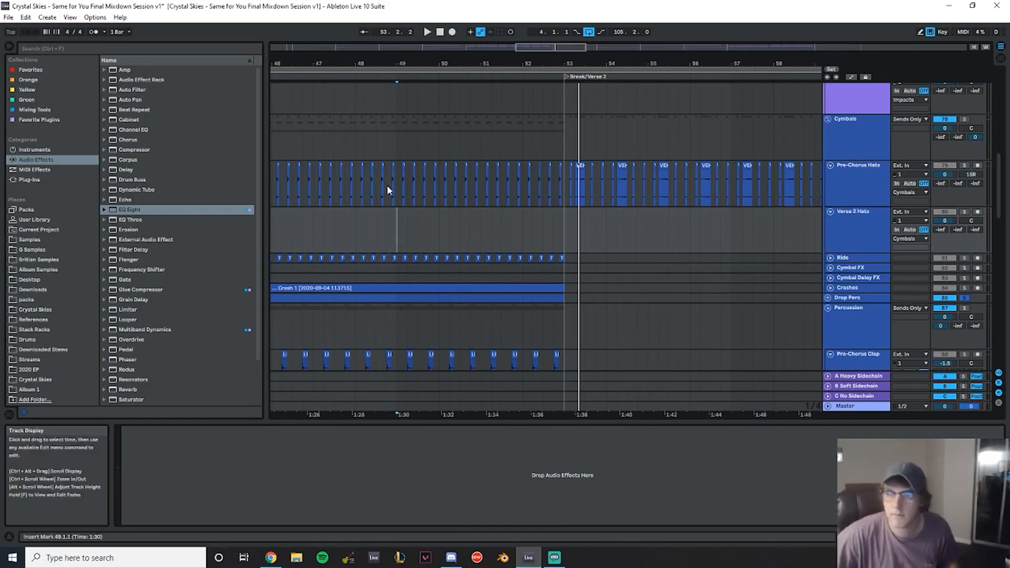
- Copy the Pre-Chorus Hats clips from bars 49 to 53 onto Verse 2 Hats starting at bar 53
drag(397, 182, 567, 179)
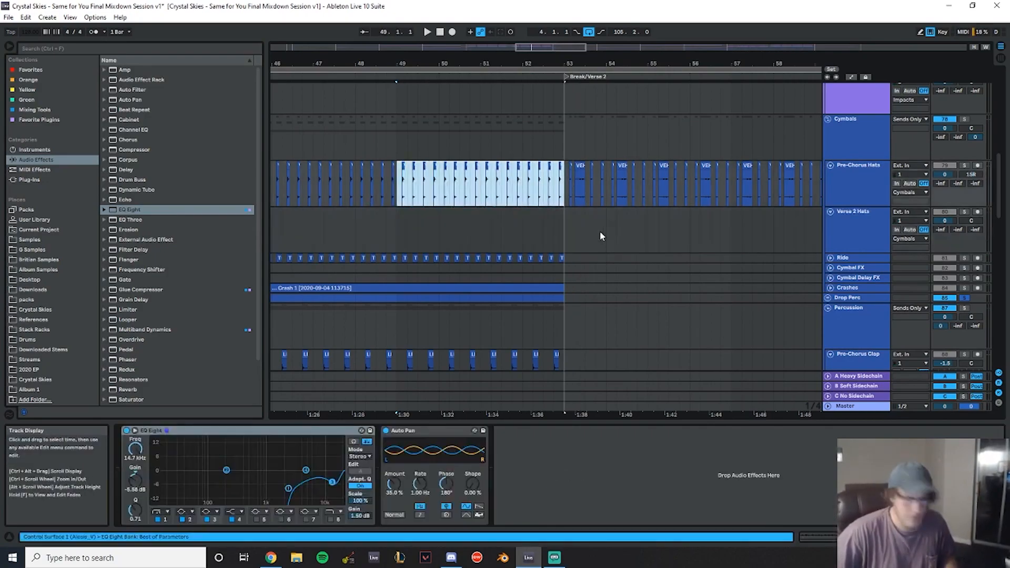
click(564, 235)
key(ctrl+v)
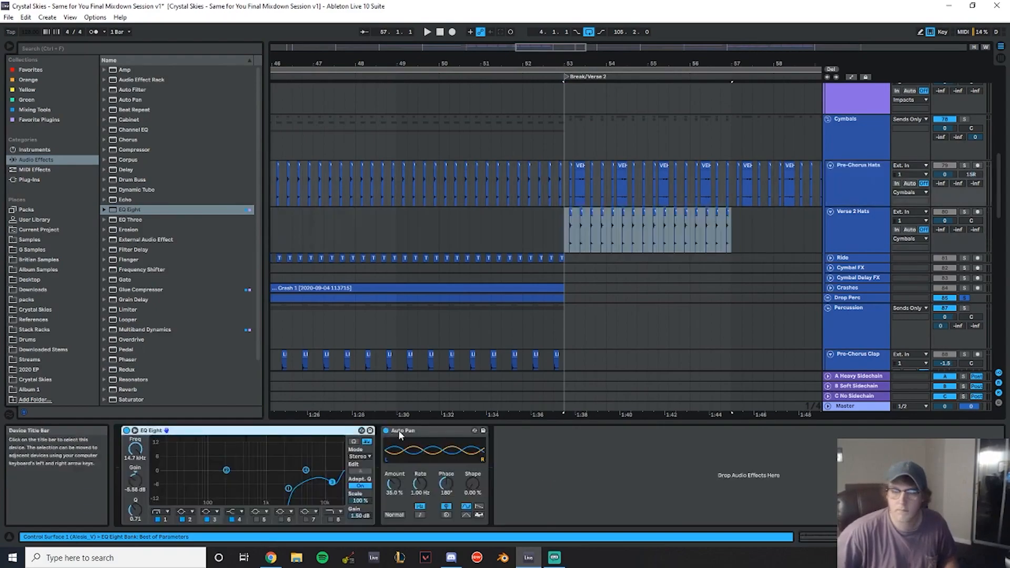
click(399, 431)
- Play back the arrangement from about bar 51, just before Break/Verse 2
drag(675, 62, 478, 47)
click(374, 131)
key(space)
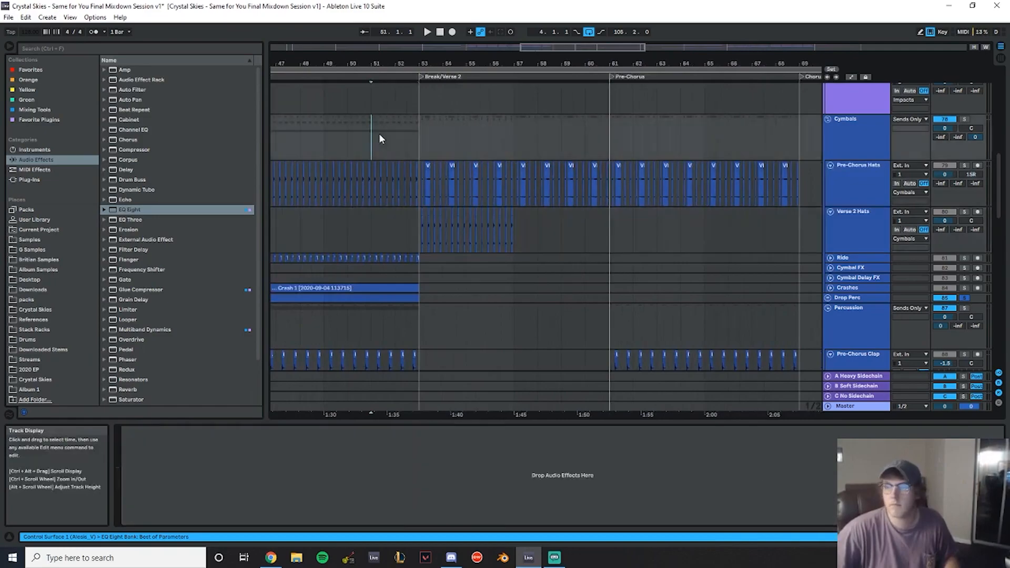
- Deactivate the Pre-Chorus Hats clips from bar 53 to bar 61
drag(425, 193, 610, 194)
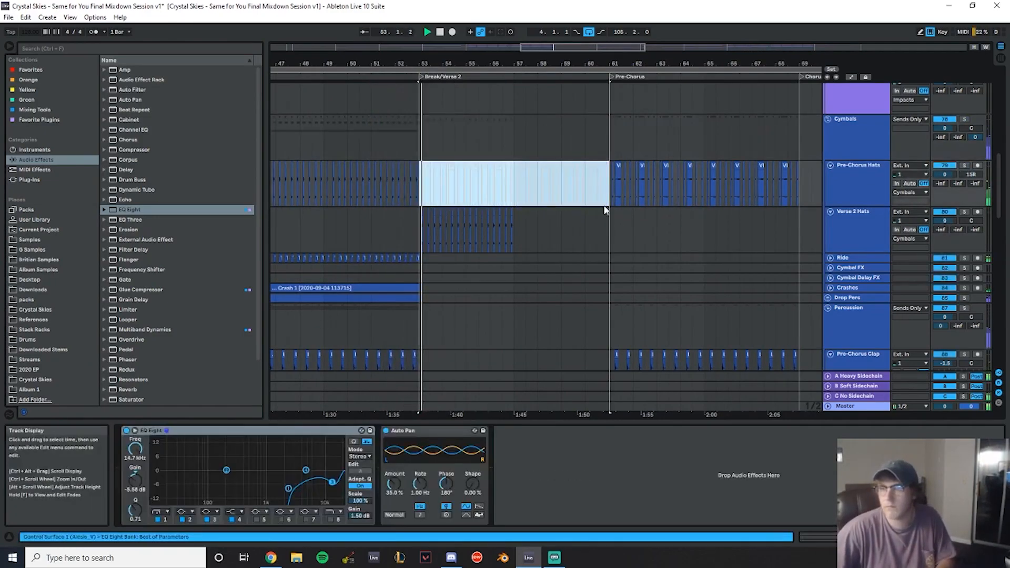
key(0)
- Duplicate the Verse 2 Hats clips from bars 53–57 so they also fill bars 57 to 61
drag(946, 221, 946, 237)
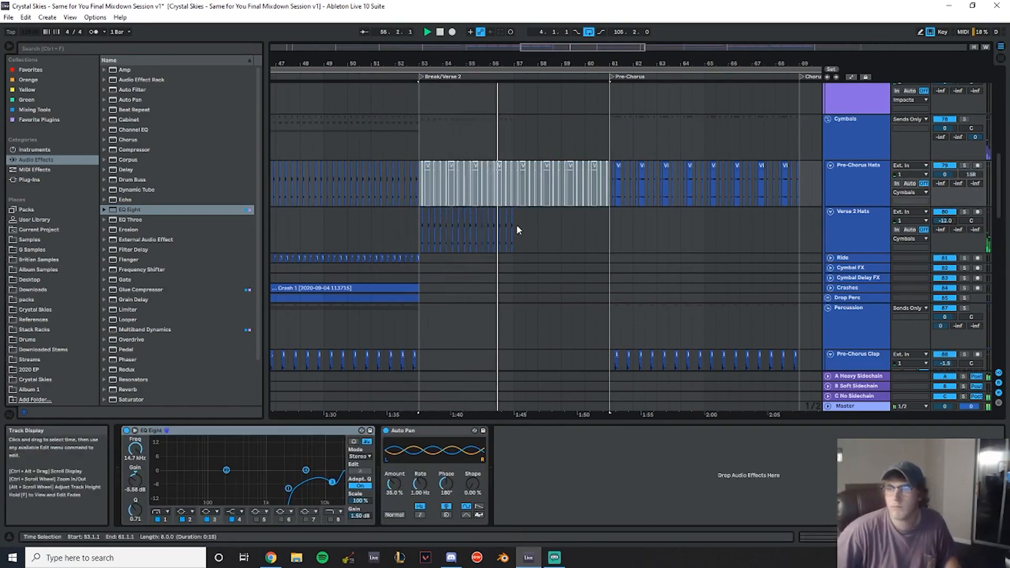
drag(517, 230, 420, 229)
key(ctrl+d)
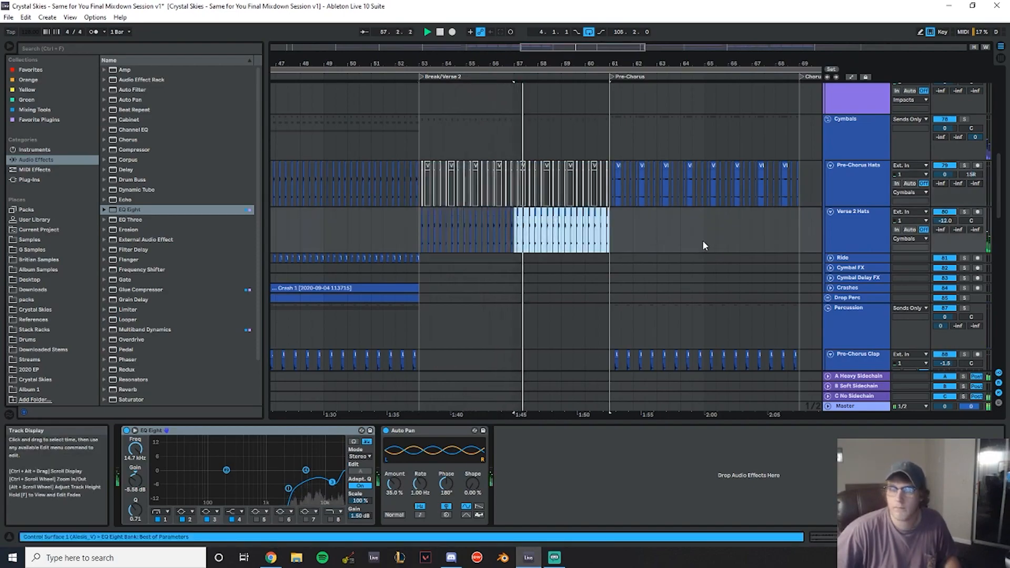
- Paste the copied hat clips into Pre-Chorus Hats at bar 53 and set the Verse 2 Hats volume to -21 dB
drag(610, 189, 422, 188)
key(ctrl+v)
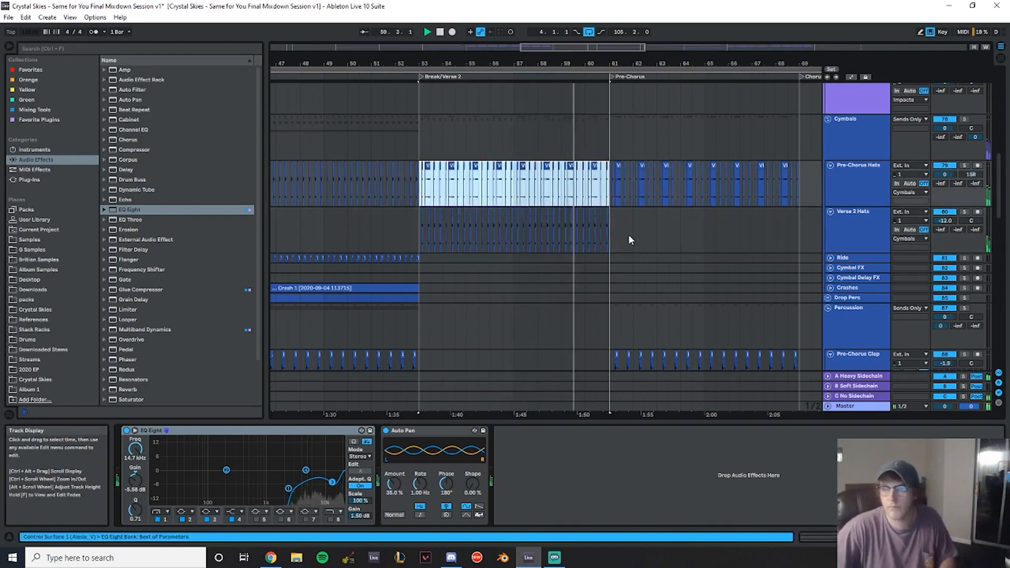
drag(946, 220, 945, 253)
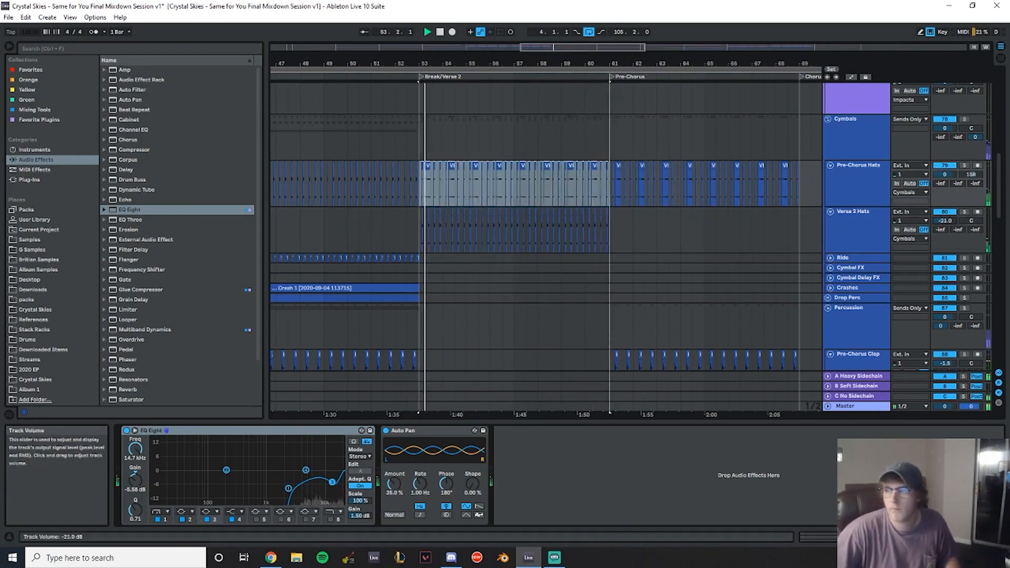
- Set the clip gain of the Pre-Chorus Hats clips from bar 53 to bar 69 to -24 dB
drag(420, 184, 506, 184)
drag(630, 195, 801, 191)
double_click(451, 164)
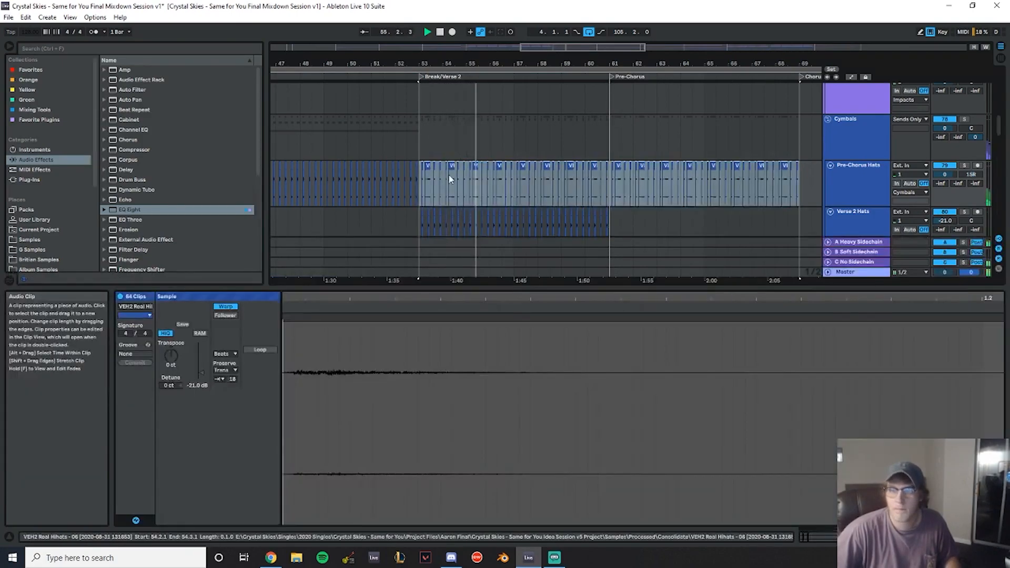
drag(195, 385, 195, 383)
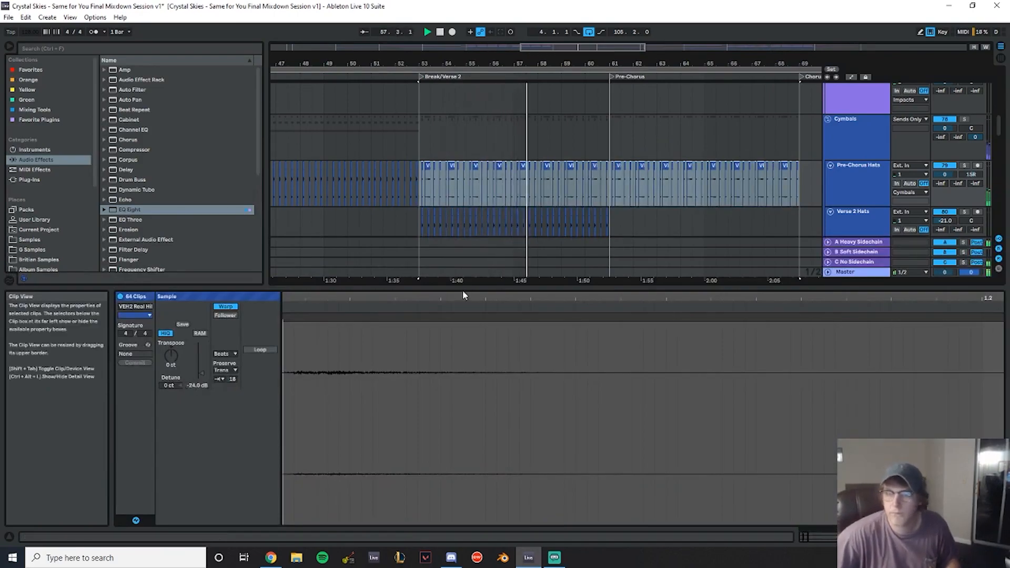
drag(463, 290, 455, 518)
- Copy the Pre-Chorus Clap pattern from bars 61–69 into bars 53 to 61
scroll(530, 315, down, 4)
scroll(524, 312, up, 5)
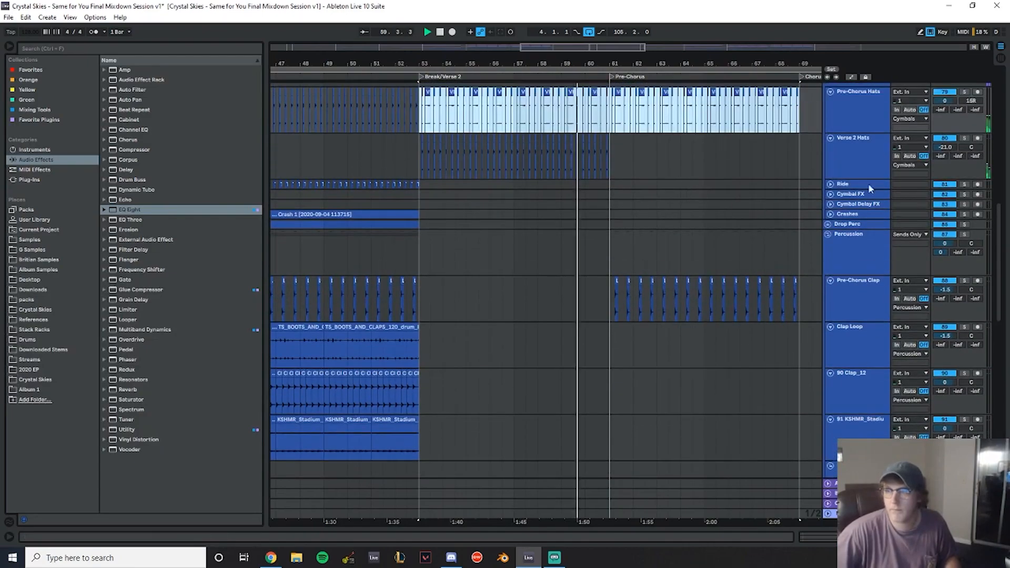
scroll(630, 228, down, 6)
scroll(627, 230, down, 5)
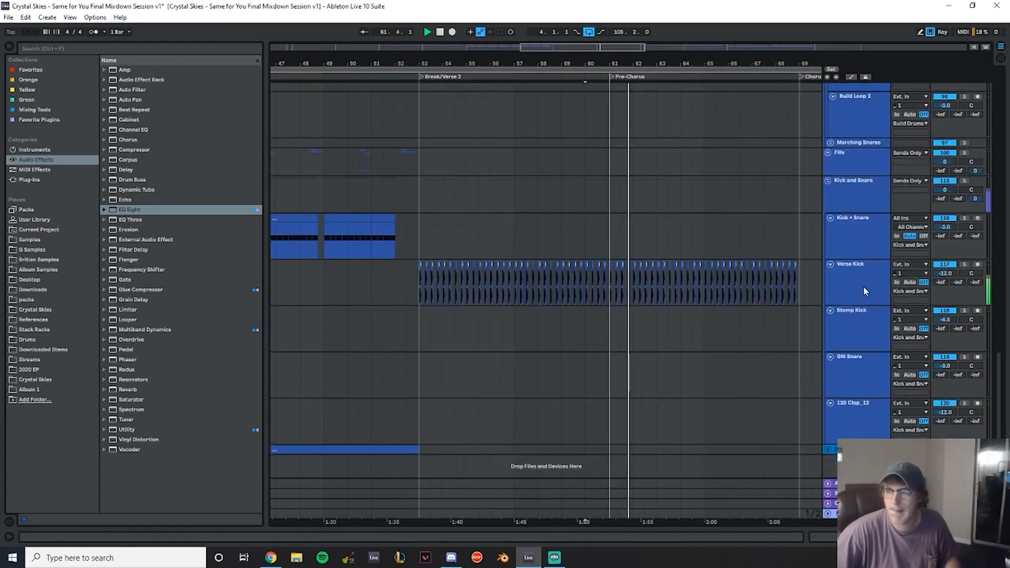
scroll(601, 228, up, 7)
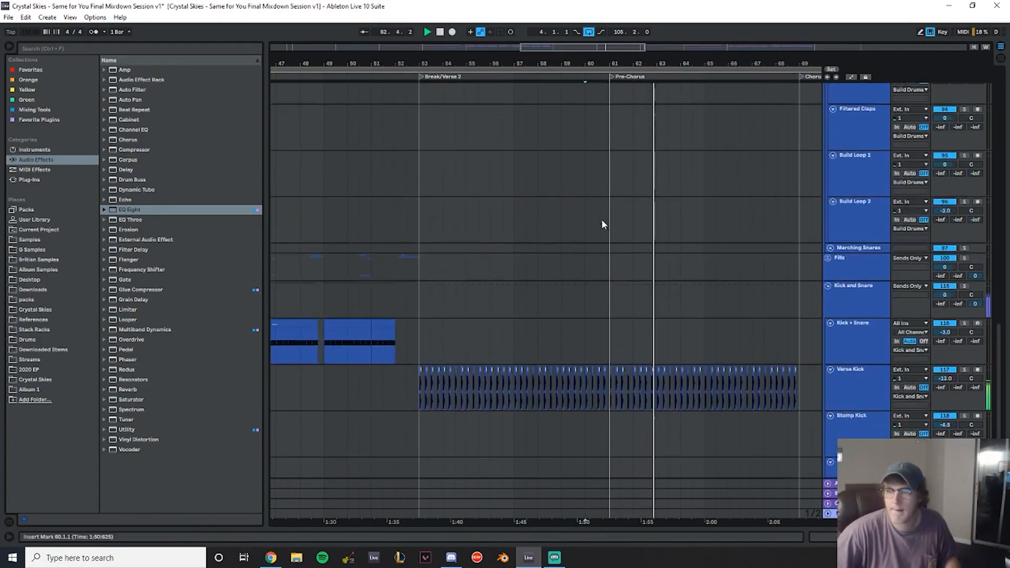
drag(608, 195, 800, 193)
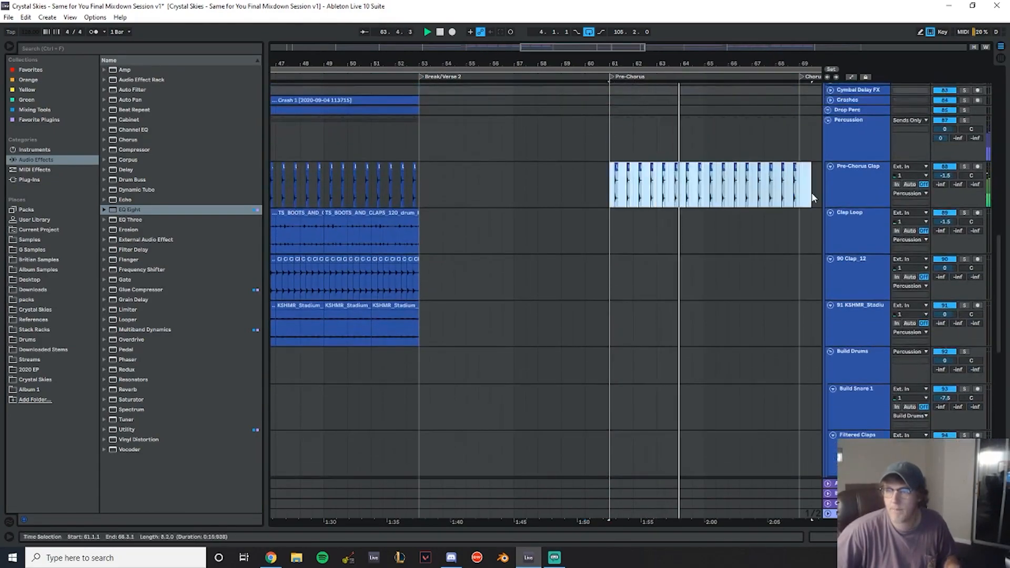
click(417, 181)
key(ctrl+v)
- Play back the arrangement from about bar 49 and stop
scroll(705, 300, up, 6)
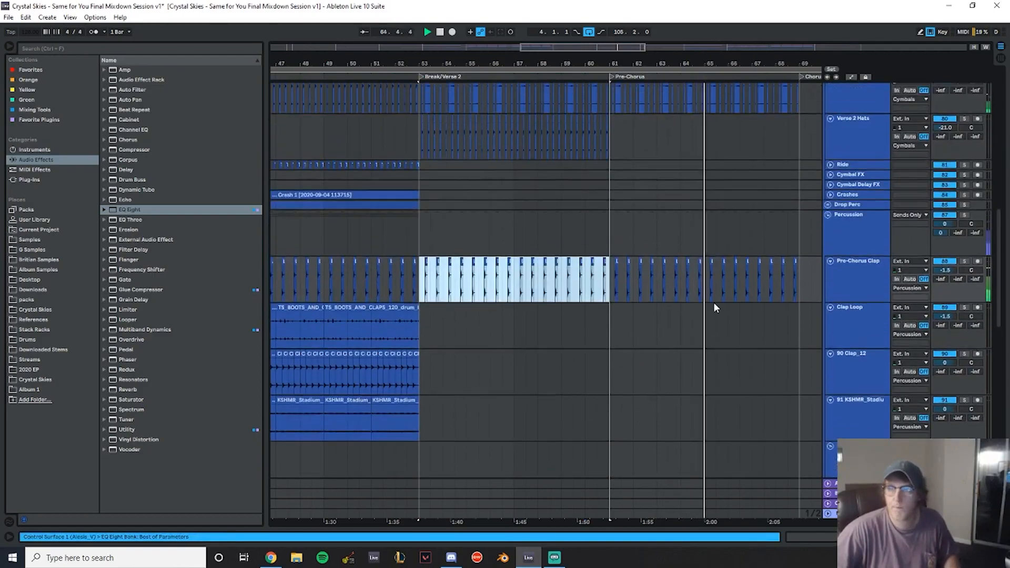
click(332, 177)
key(space)
key(space)
- Collapse the Impacts, Cymbals, Percussion and Kick and Snare groups and expand the Chord Synths group
scroll(821, 183, up, 2)
scroll(827, 189, up, 3)
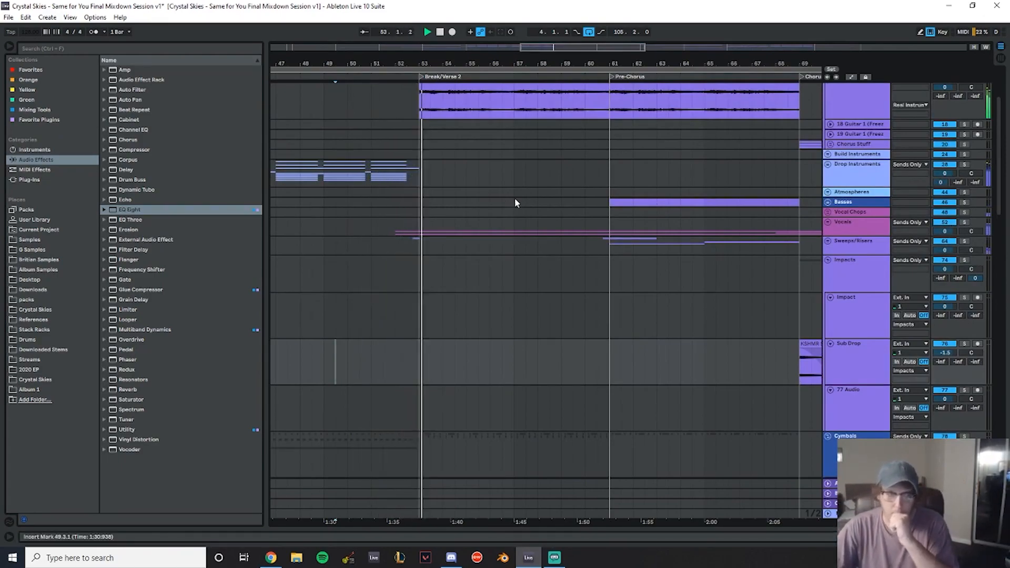
scroll(844, 223, down, 2)
click(828, 208)
click(829, 217)
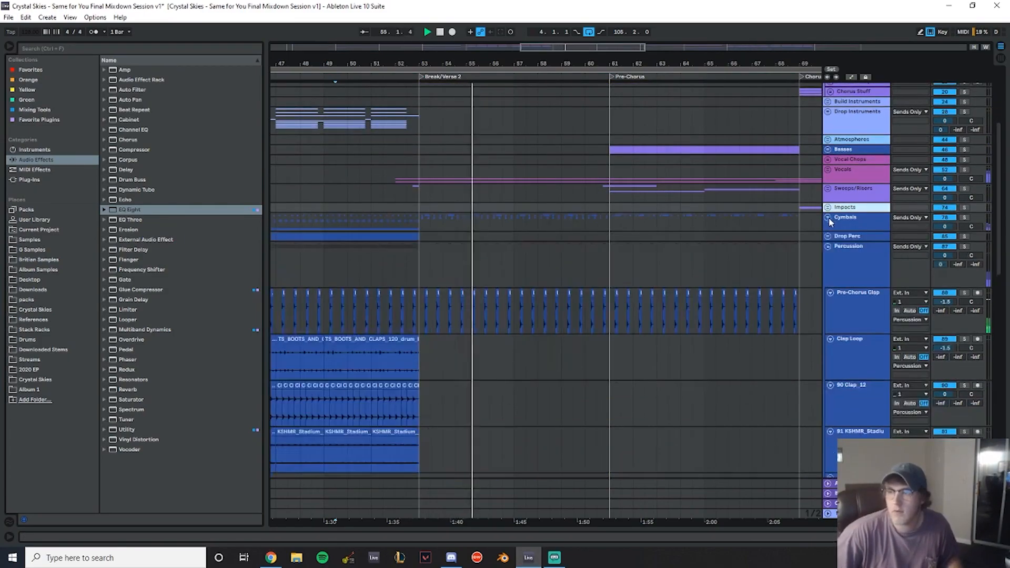
click(829, 247)
scroll(619, 195, down, 3)
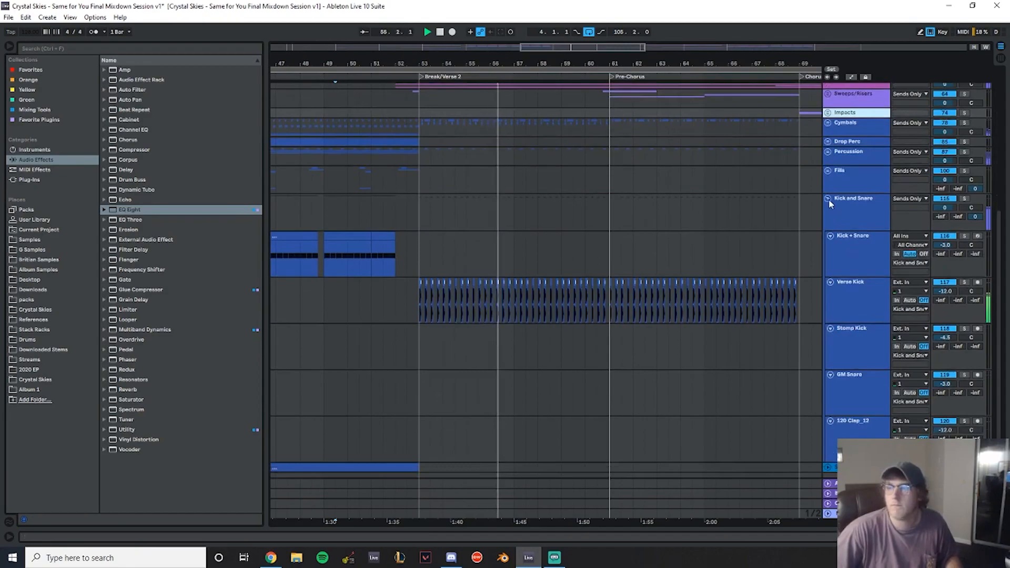
click(829, 199)
scroll(684, 189, up, 8)
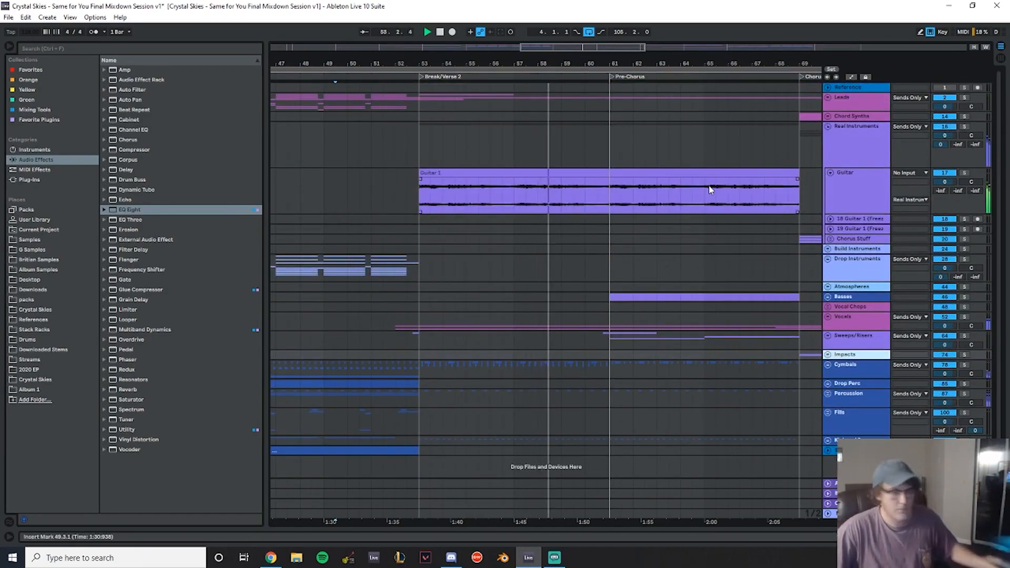
click(828, 117)
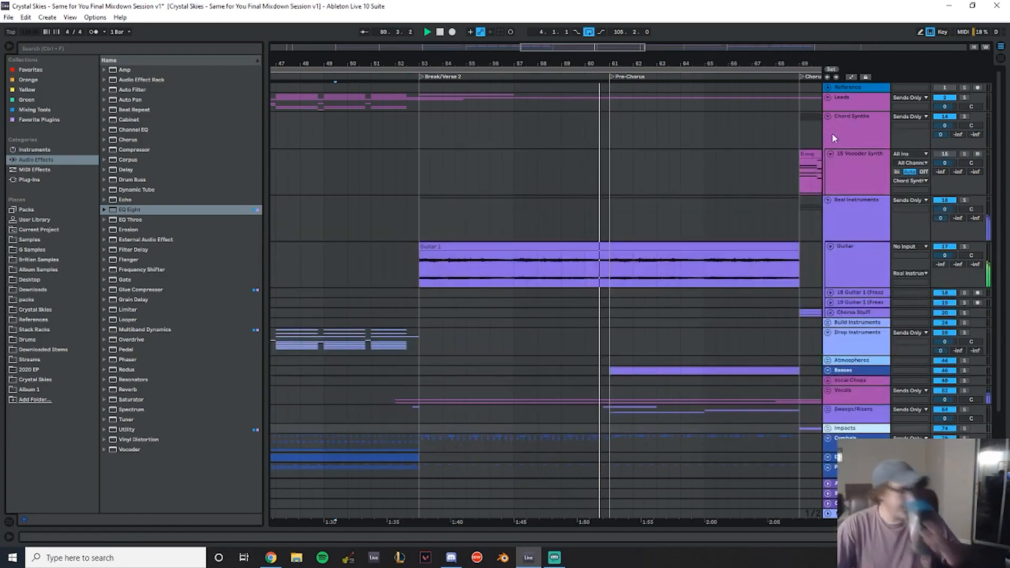
scroll(873, 221, down, 1)
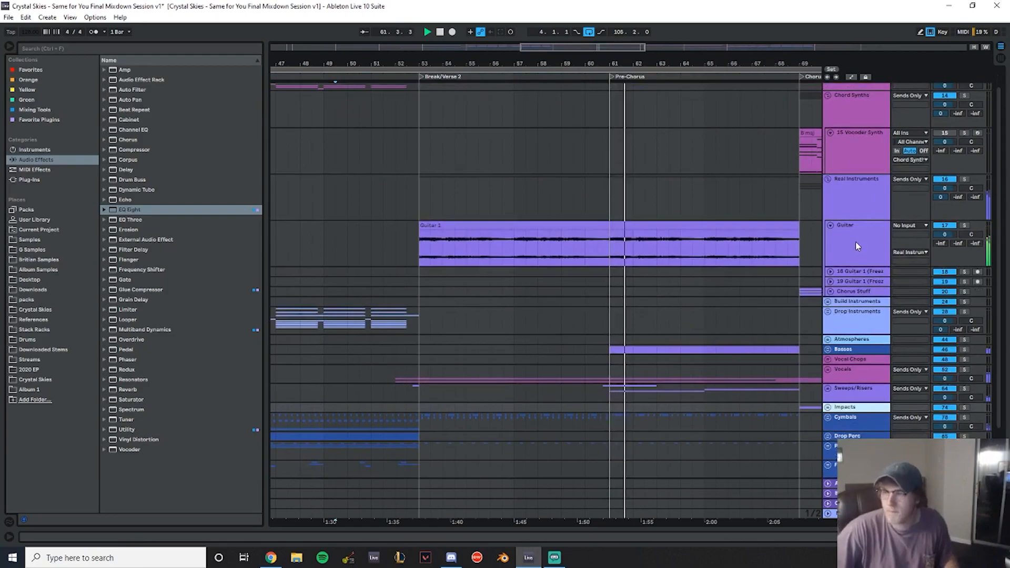
- Insert a new MIDI track below Guitar and name it Acoustic
click(854, 243)
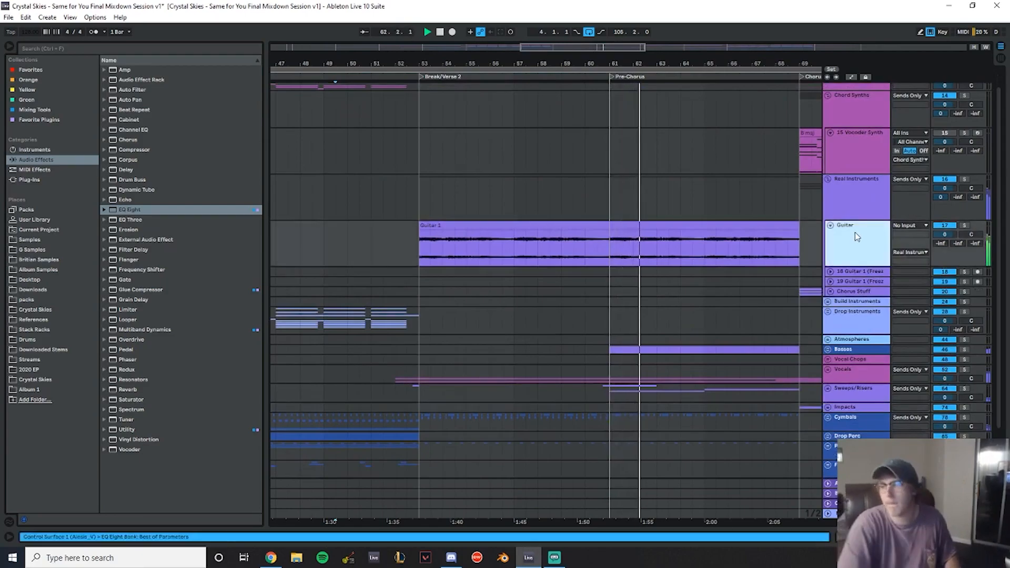
key(ctrl+shift+t)
key(ctrl+r)
text(Acoustic)
key(Return)
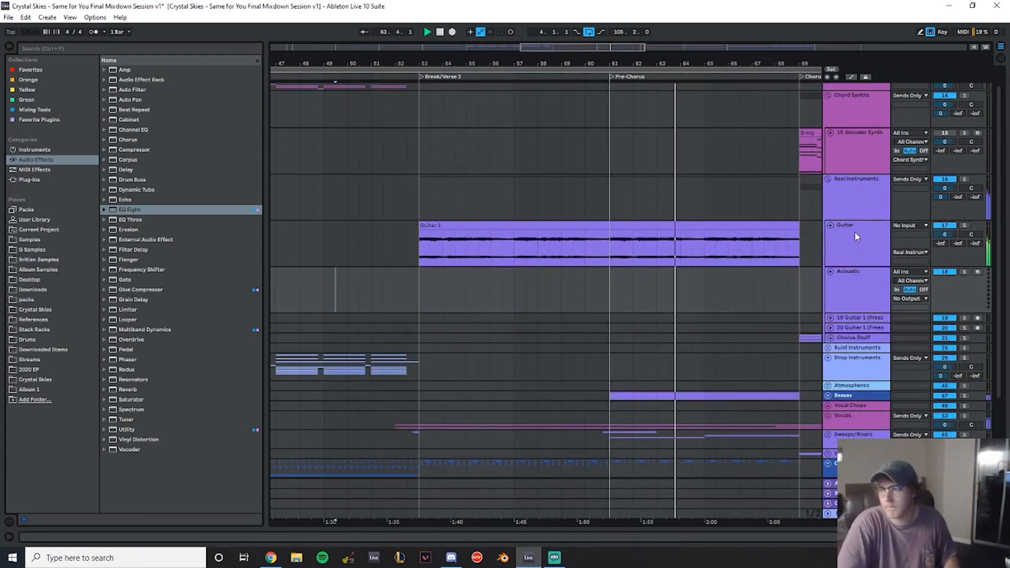
- Copy the vocoder synth's chorus MIDI clip onto the Acoustic track at bar 53
drag(806, 140, 436, 305)
- Load the Kontakt 5 plug-in from Native Instruments onto the Acoustic track
double_click(861, 285)
click(75, 181)
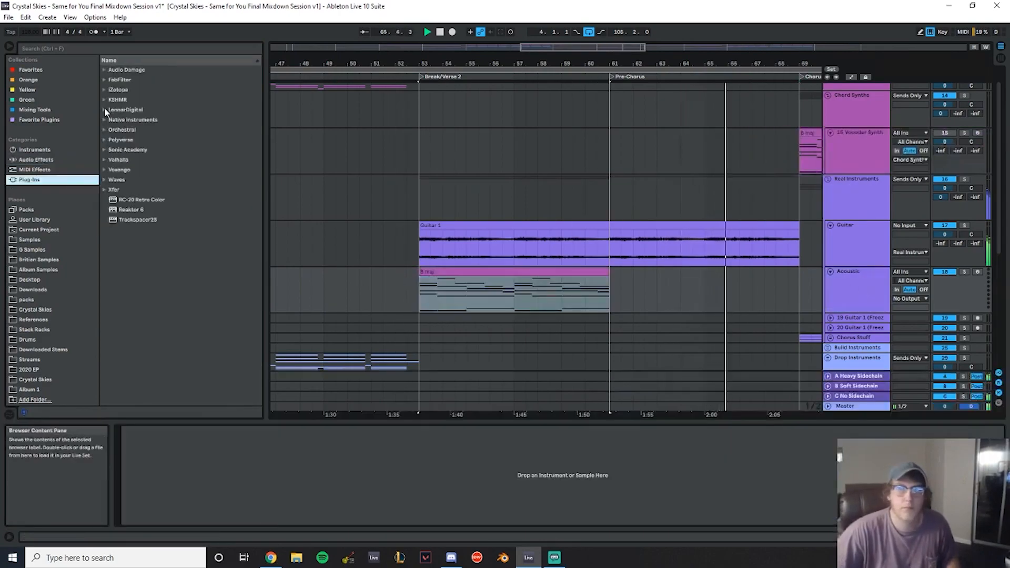
click(105, 120)
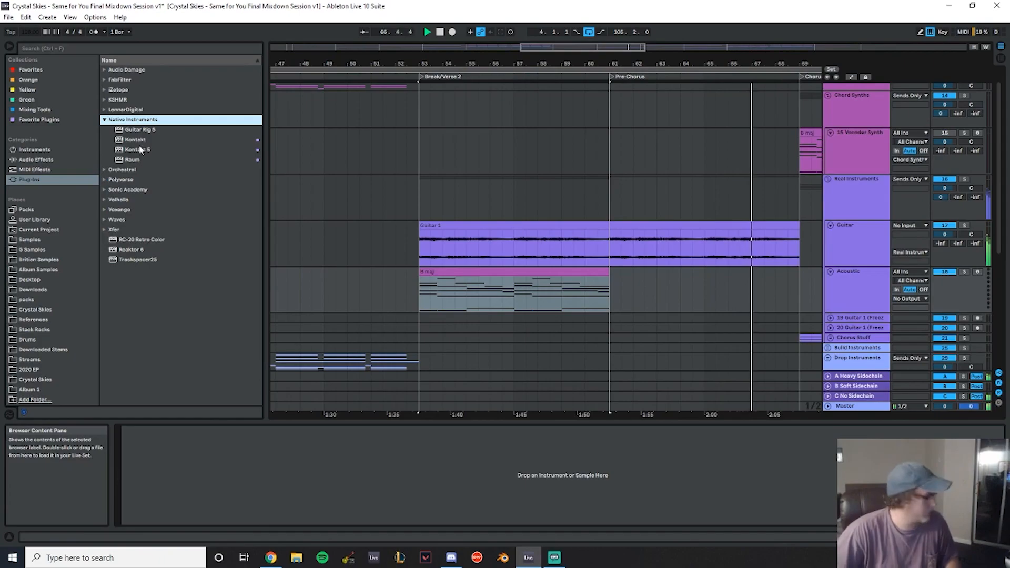
double_click(140, 150)
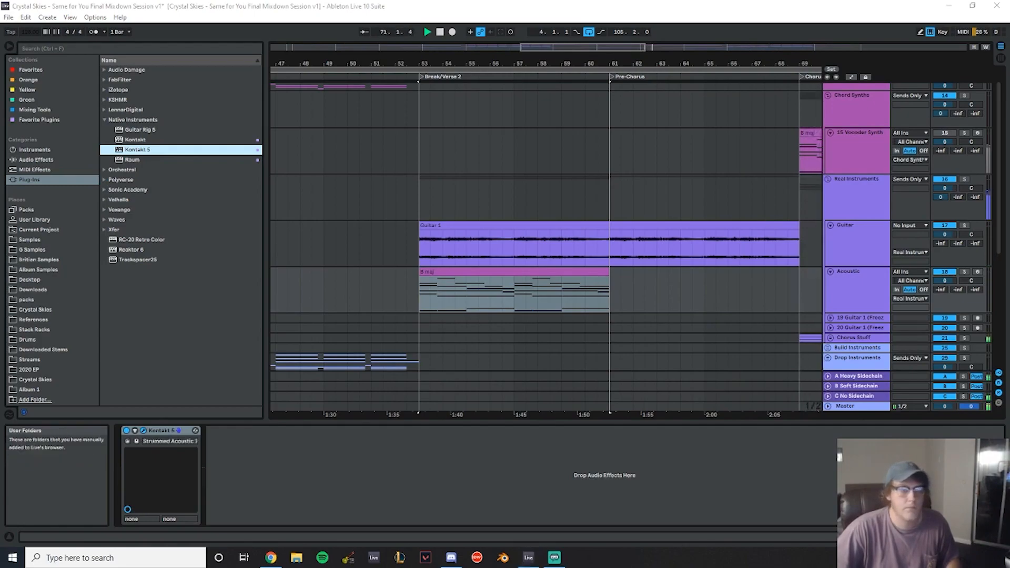
- Arm the Acoustic track for recording and set the playback position to bar 53
click(964, 271)
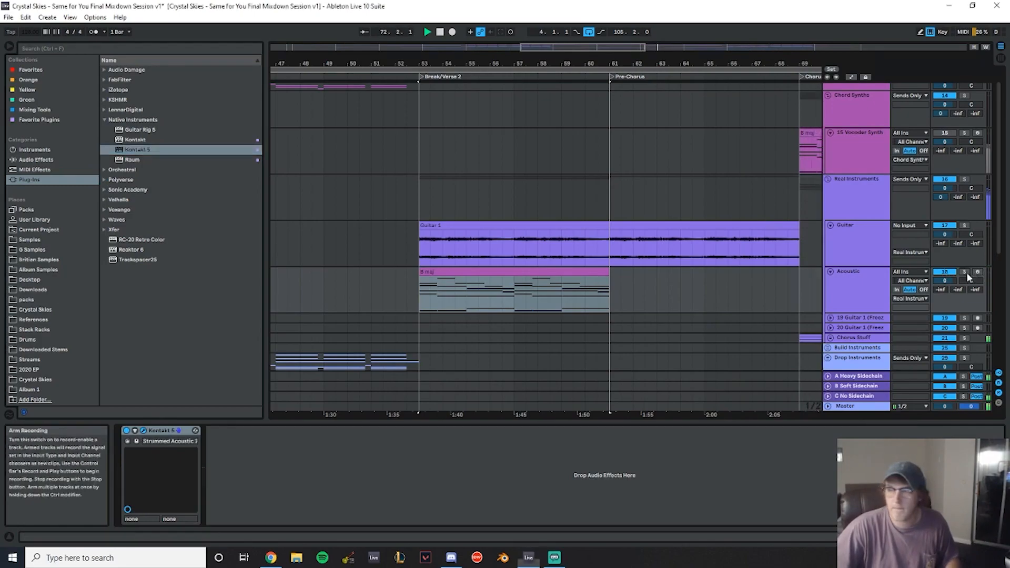
click(412, 286)
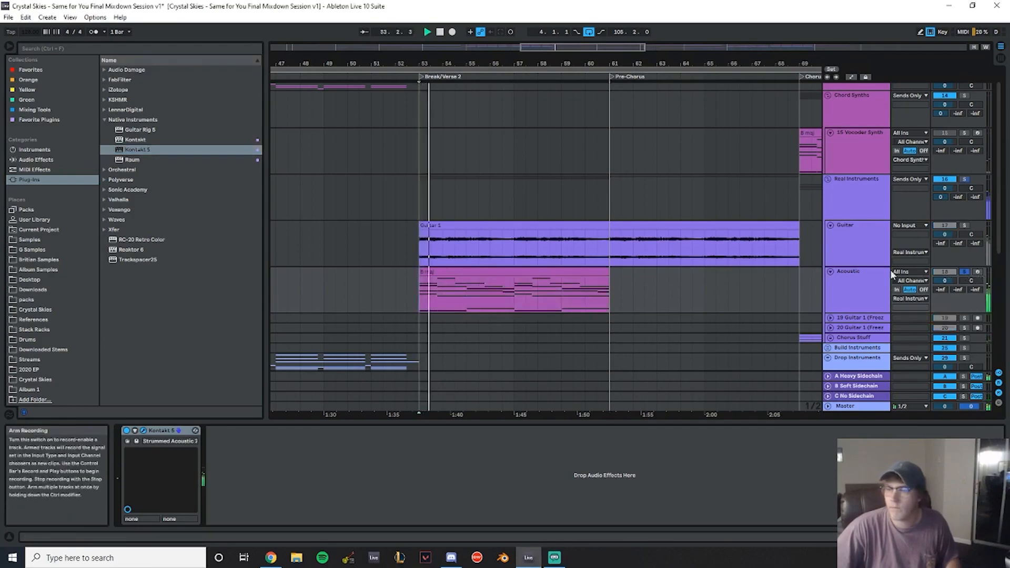
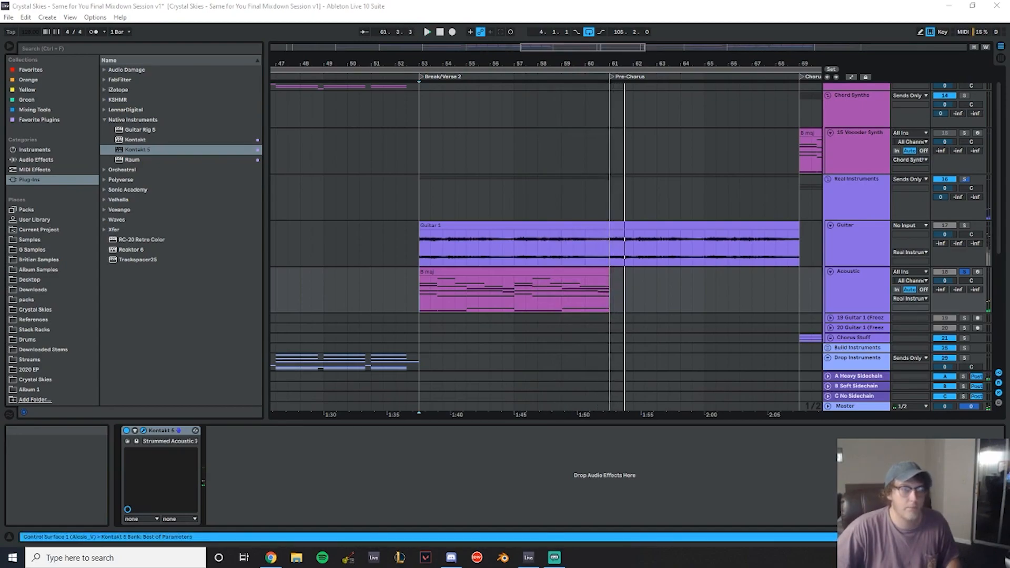
- Duplicate the Acoustic MIDI clip so a copy fills the Pre-Chorus from bar 61
click(371, 197)
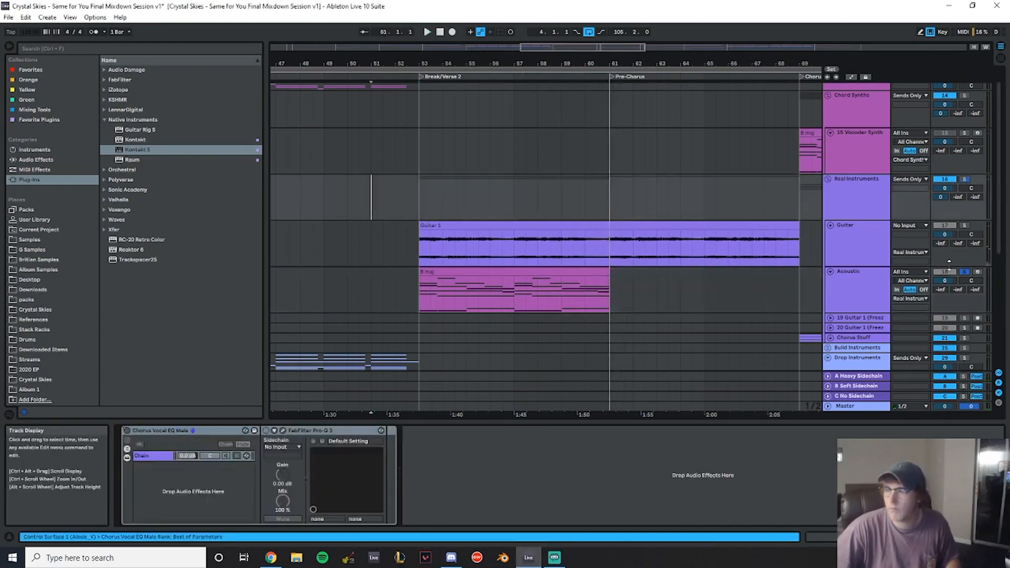
click(427, 271)
click(593, 293)
key(ctrl+d)
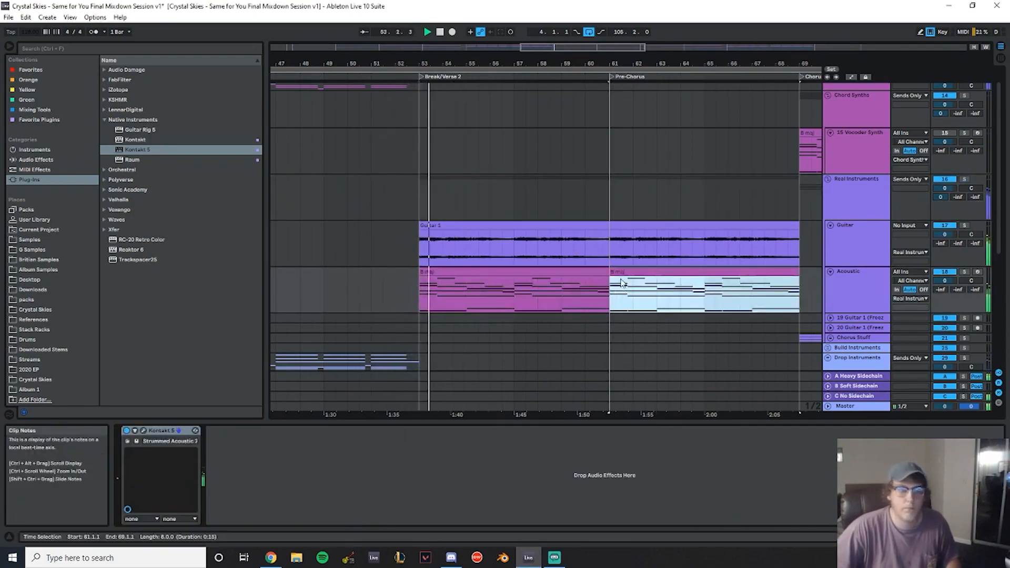
- Solo the Acoustic track and play back its Break/Verse 2 part
scroll(601, 256, down, 4)
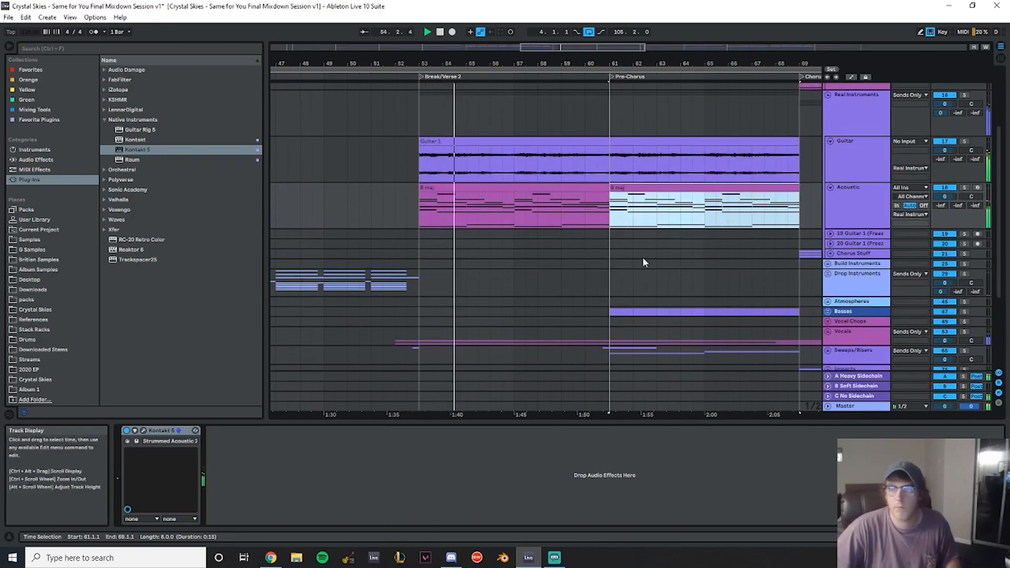
scroll(643, 257, up, 2)
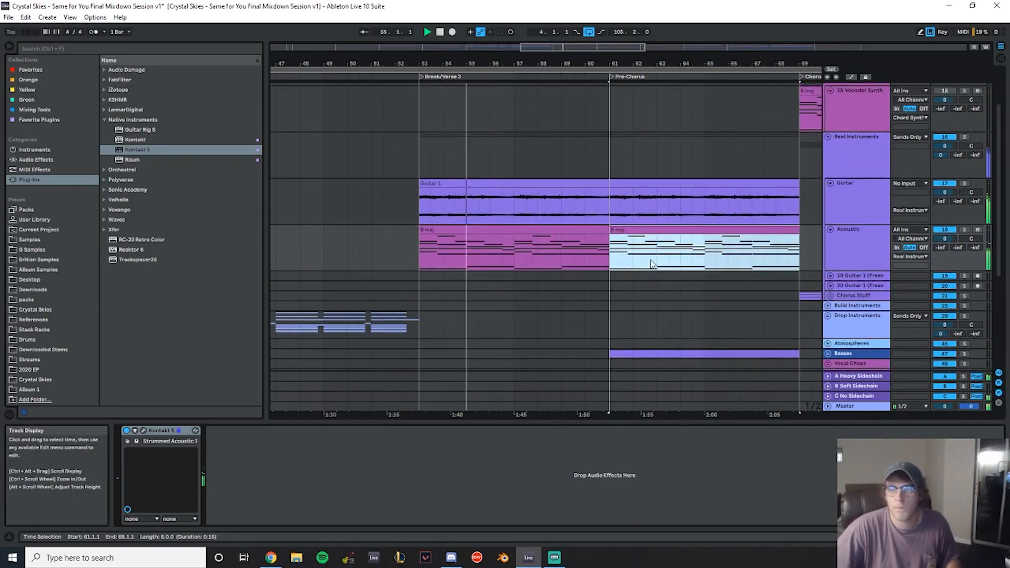
click(967, 230)
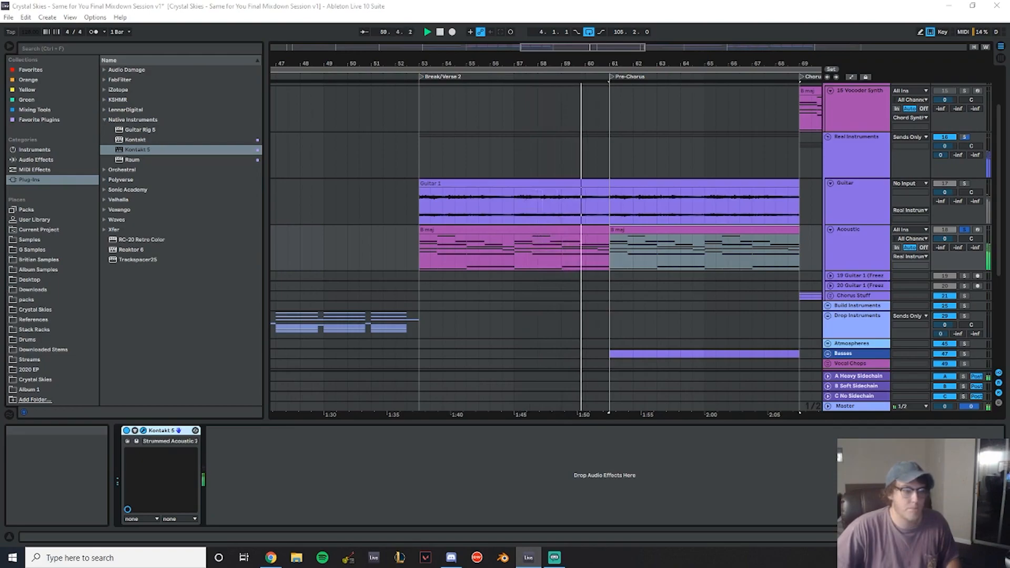
click(447, 228)
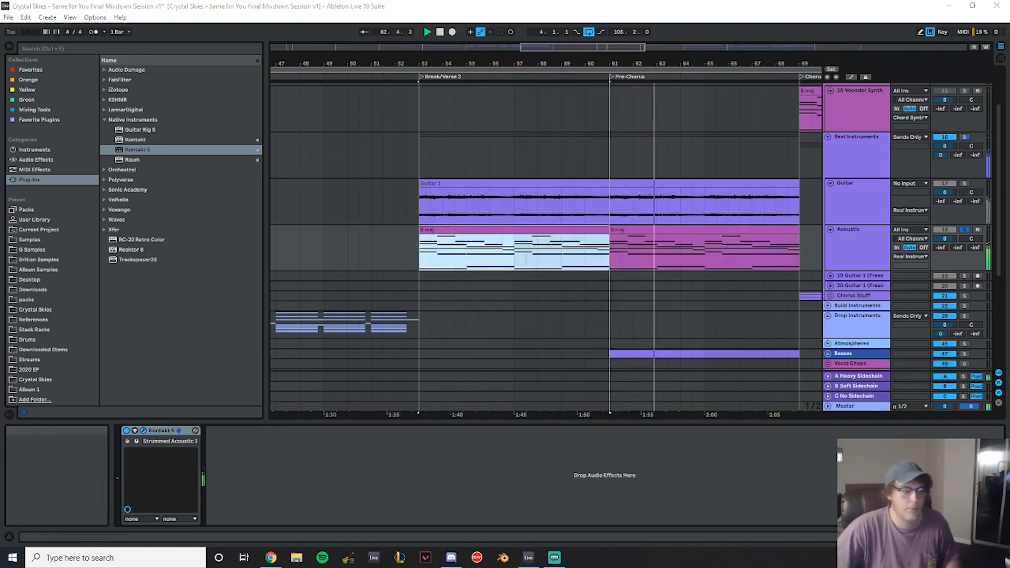
key(space)
key(space)
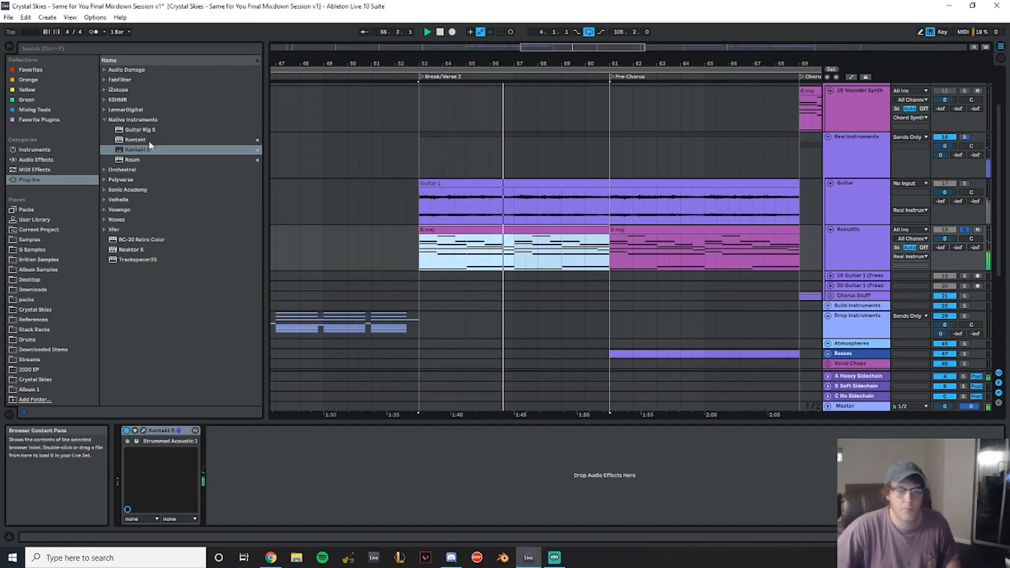
- Add EQ Eight to the Acoustic track and shape it with a low cut, a low-mid dip and a high boost near 4.84 kHz
click(37, 159)
click(133, 212)
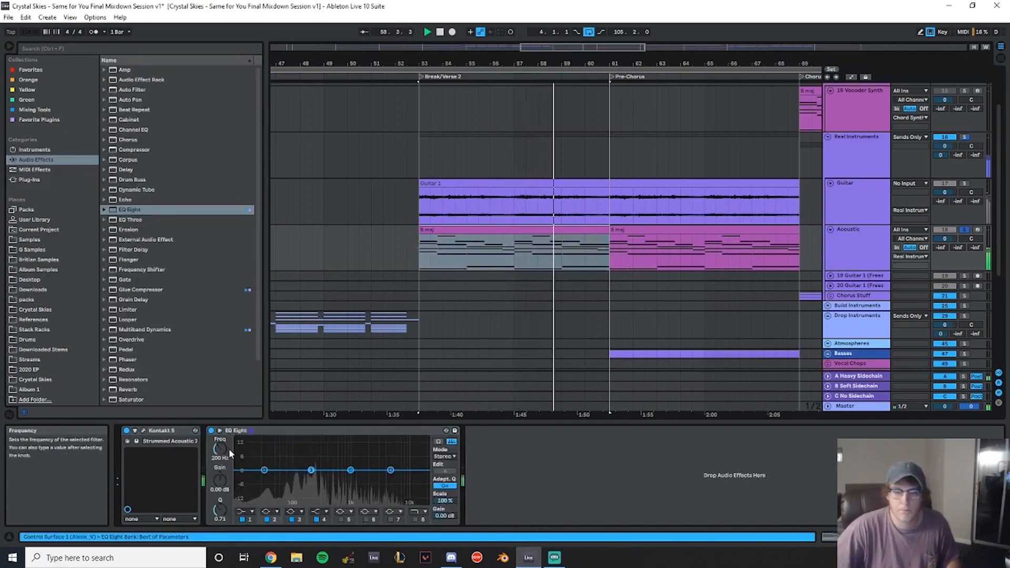
drag(220, 449, 220, 443)
drag(220, 480, 220, 505)
click(247, 511)
click(246, 449)
drag(264, 480, 288, 479)
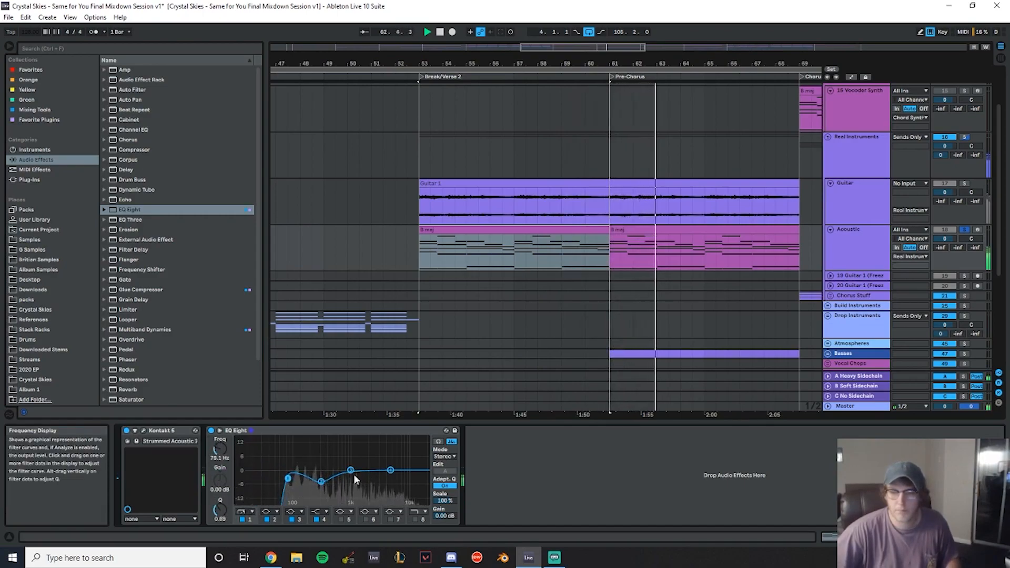
drag(366, 468, 388, 464)
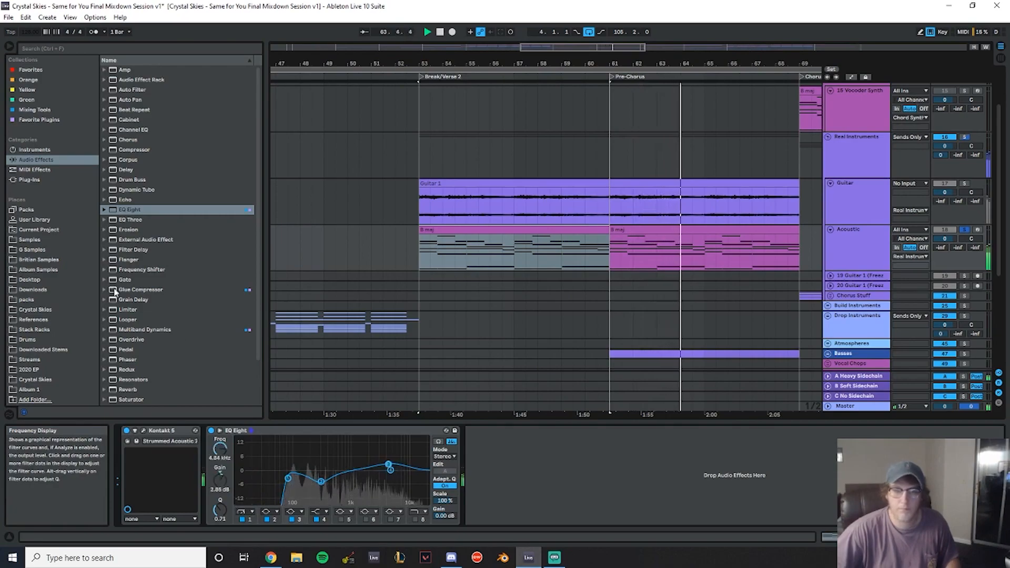
- Replace the added Sound Delay with the Wider plug-in on the Acoustic track
click(52, 121)
click(150, 200)
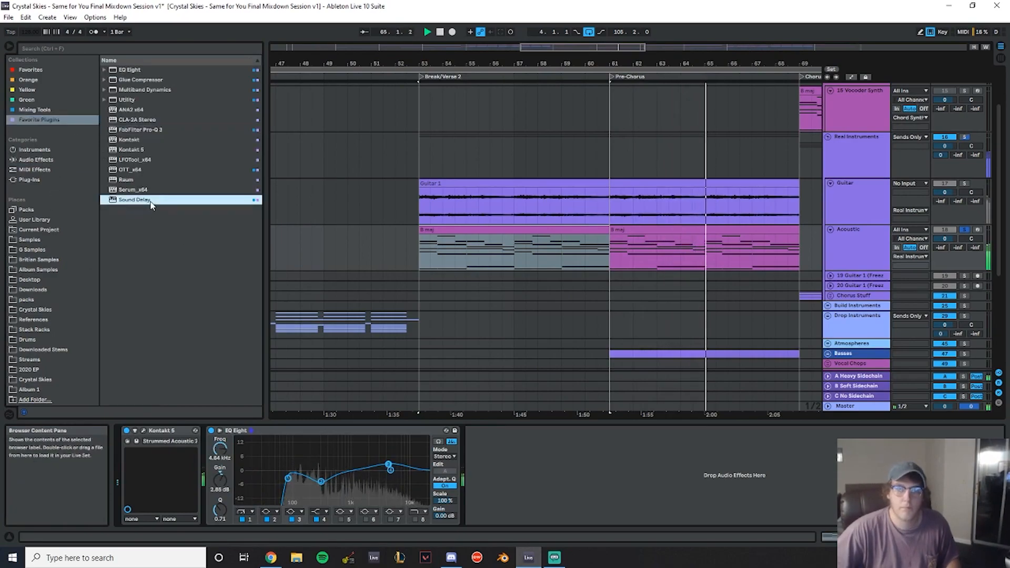
click(68, 111)
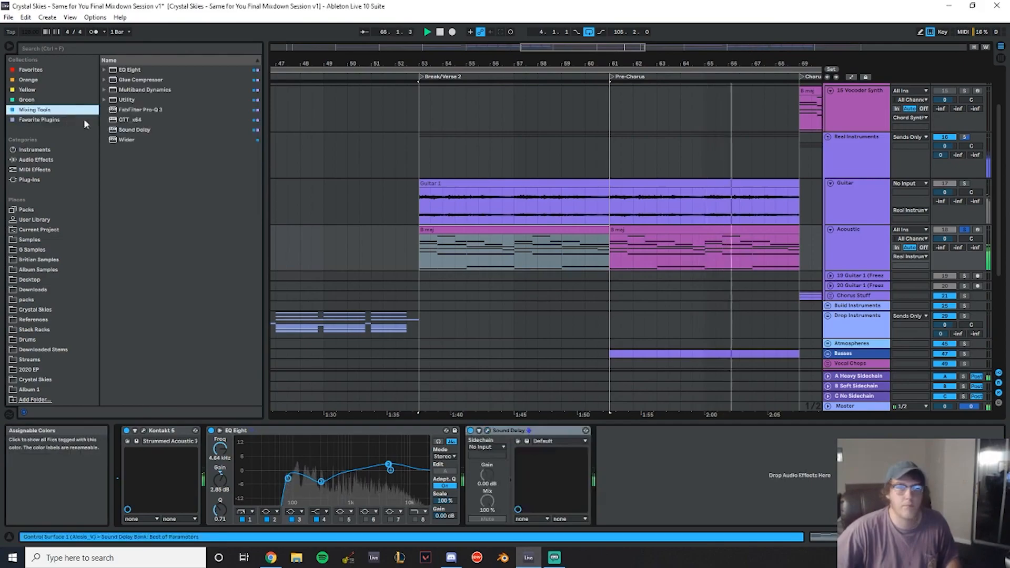
double_click(141, 139)
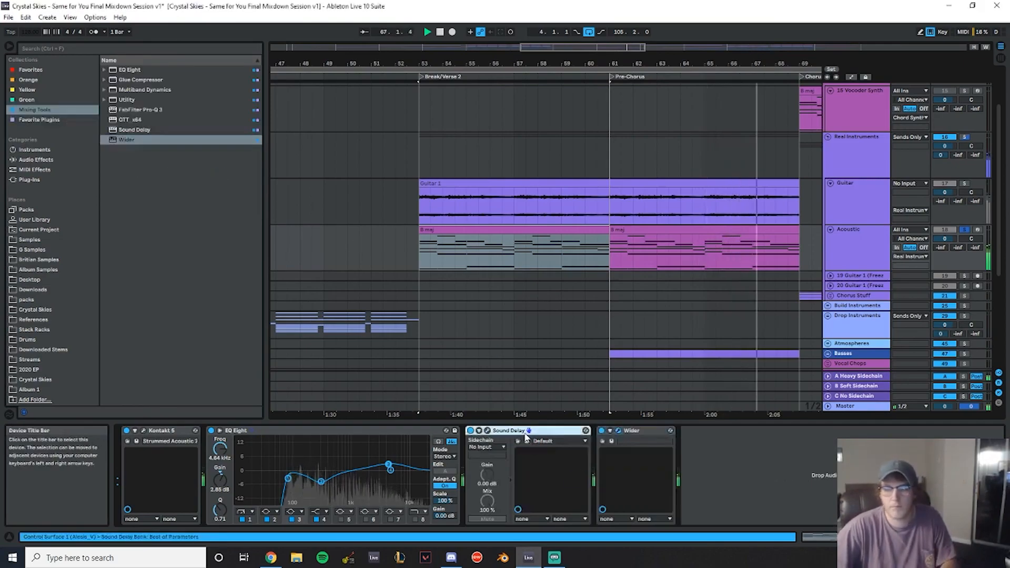
key(Delete)
drag(653, 217, 493, 203)
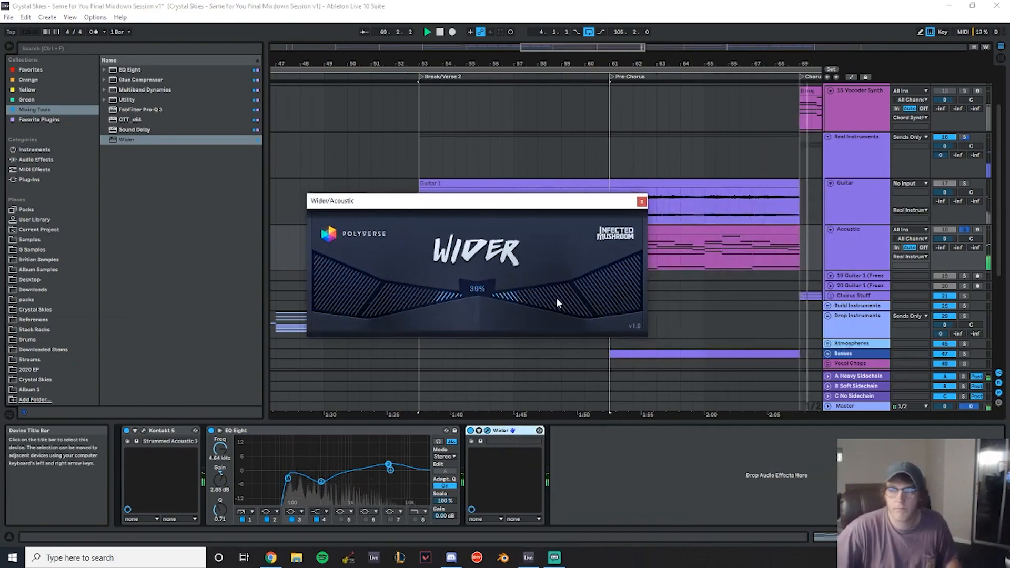
click(642, 202)
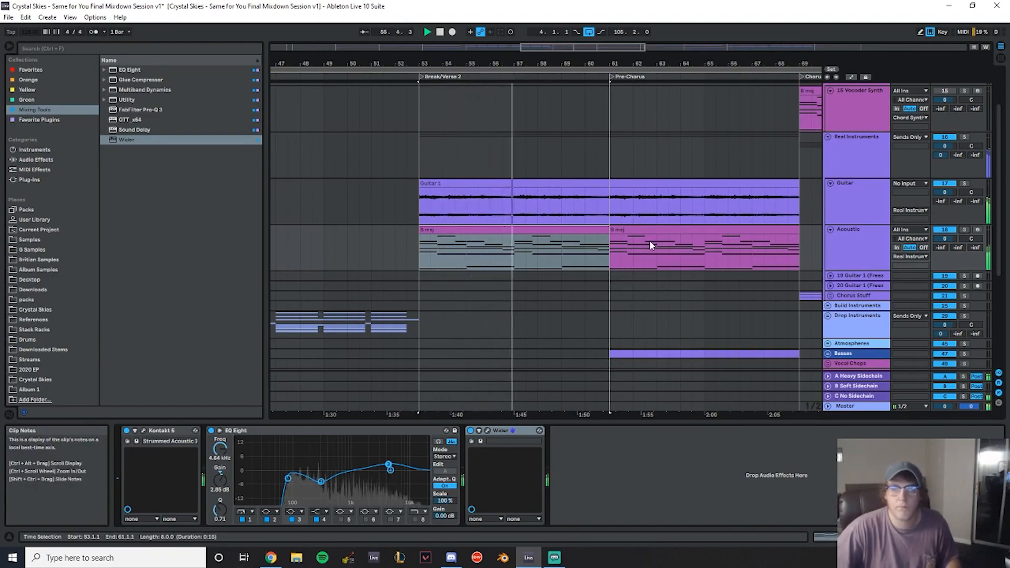
- Delete the Break/Verse 2 clip from the Acoustic track, keeping only the Pre-Chorus clip
scroll(654, 241, down, 3)
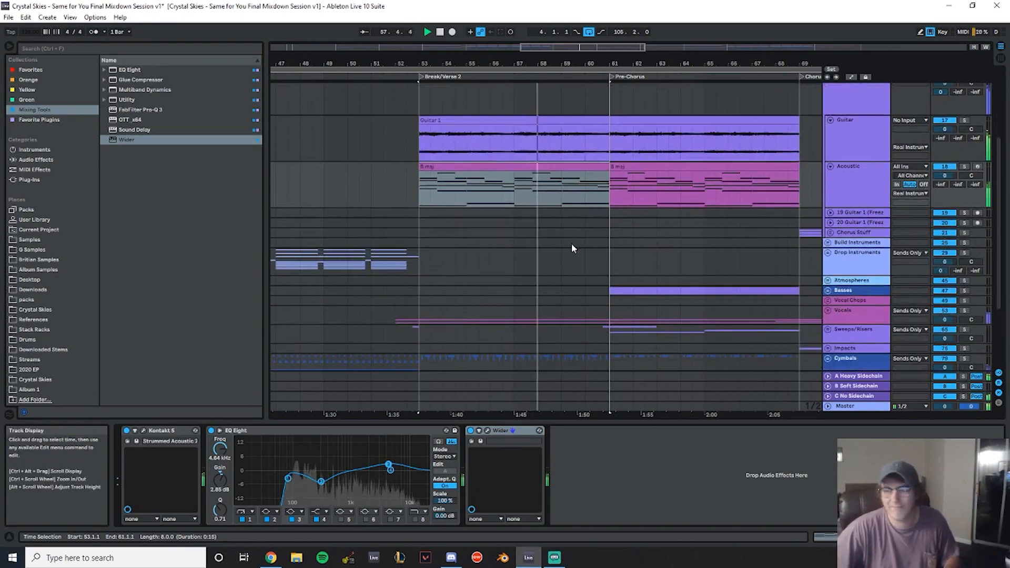
click(558, 164)
key(Delete)
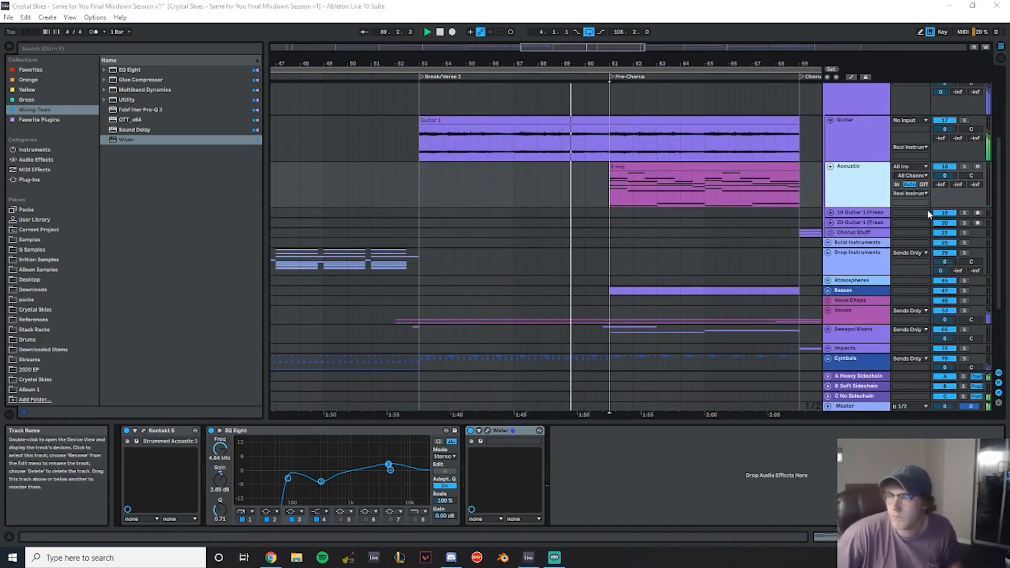
- Duplicate the Acoustic track
key(ctrl+d)
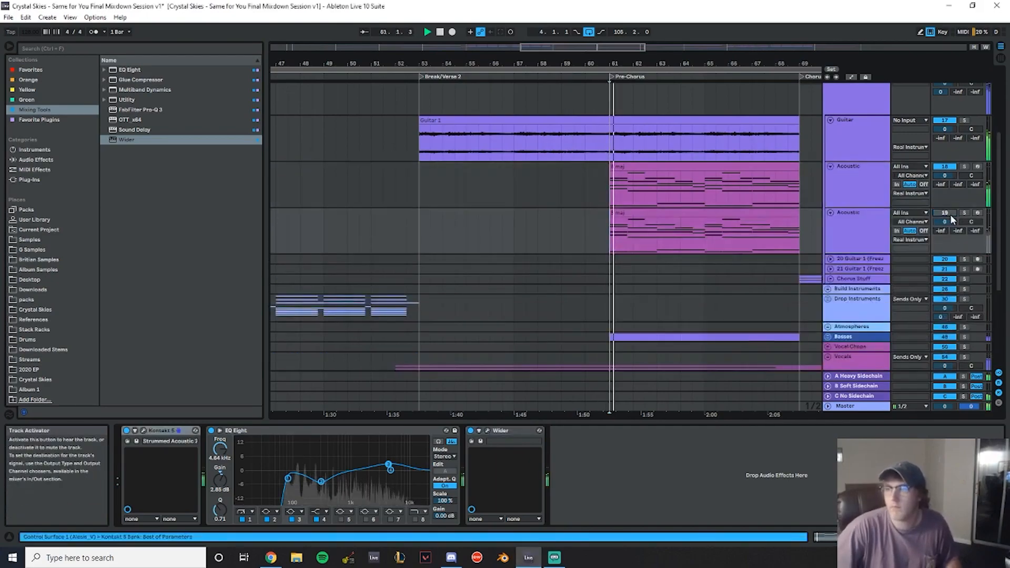
drag(640, 63, 409, 63)
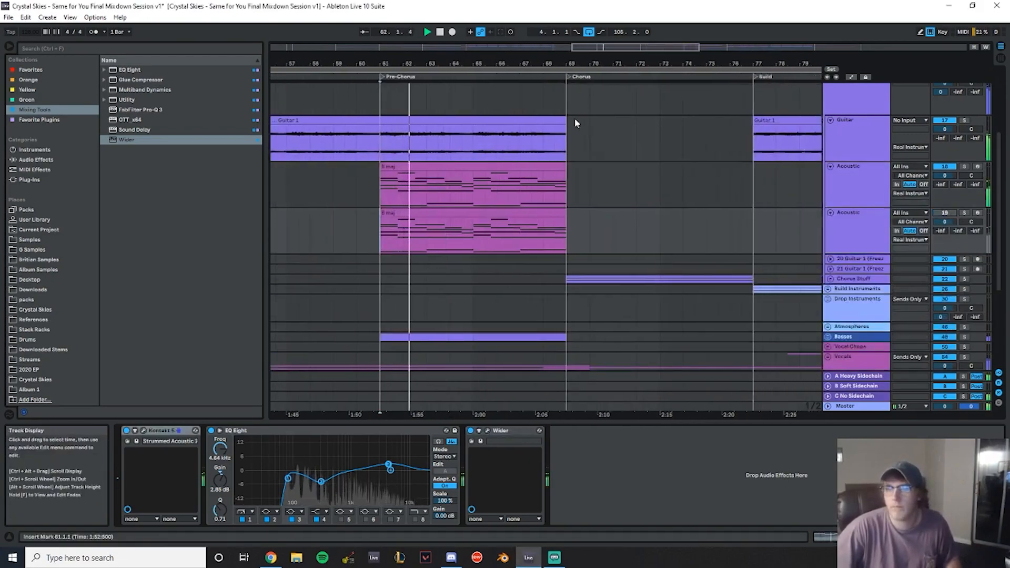
- Solo both Acoustic tracks and play back the Pre-Chorus
click(965, 167)
click(424, 167)
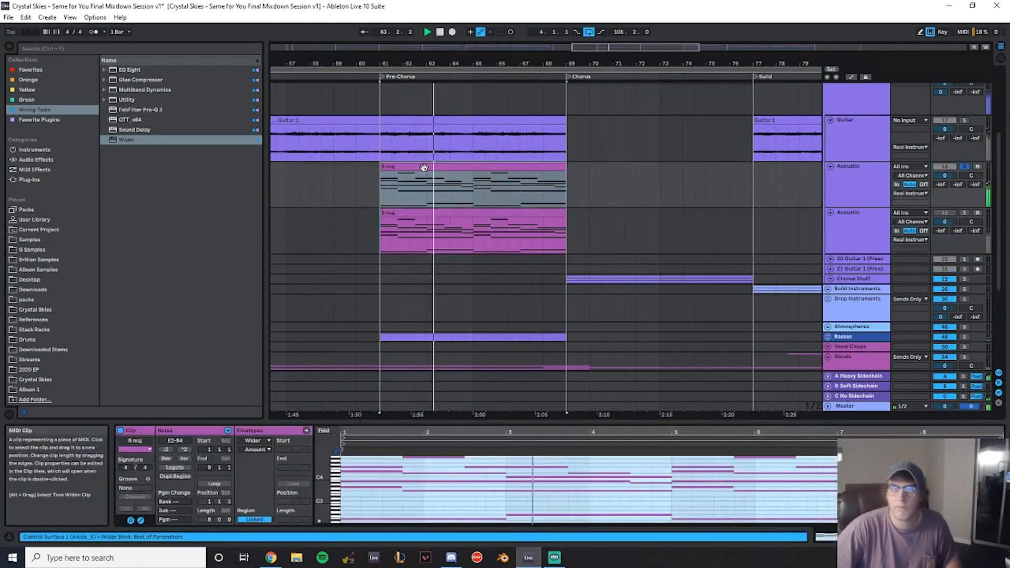
click(867, 173)
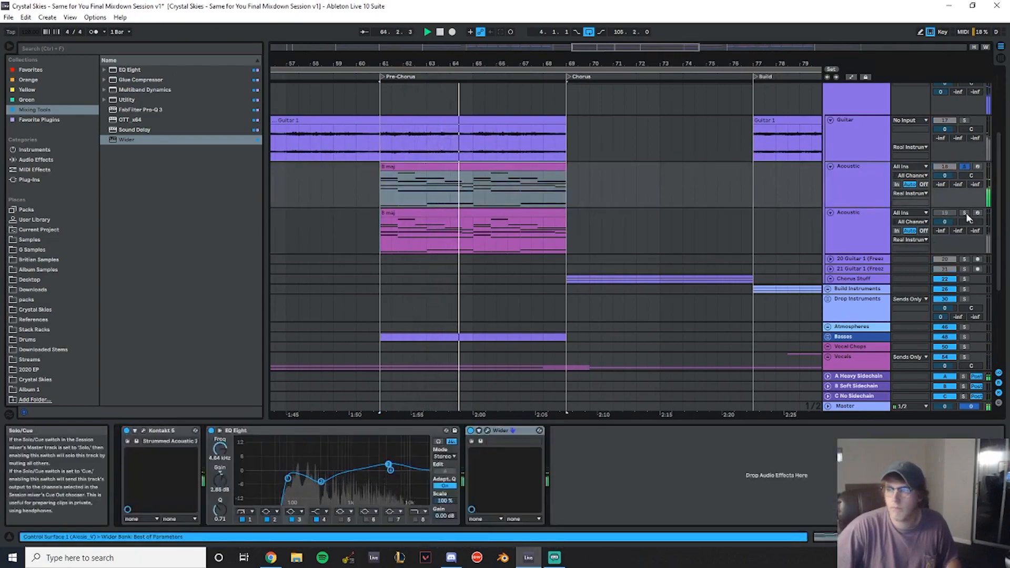
click(865, 230)
click(866, 231)
click(942, 214)
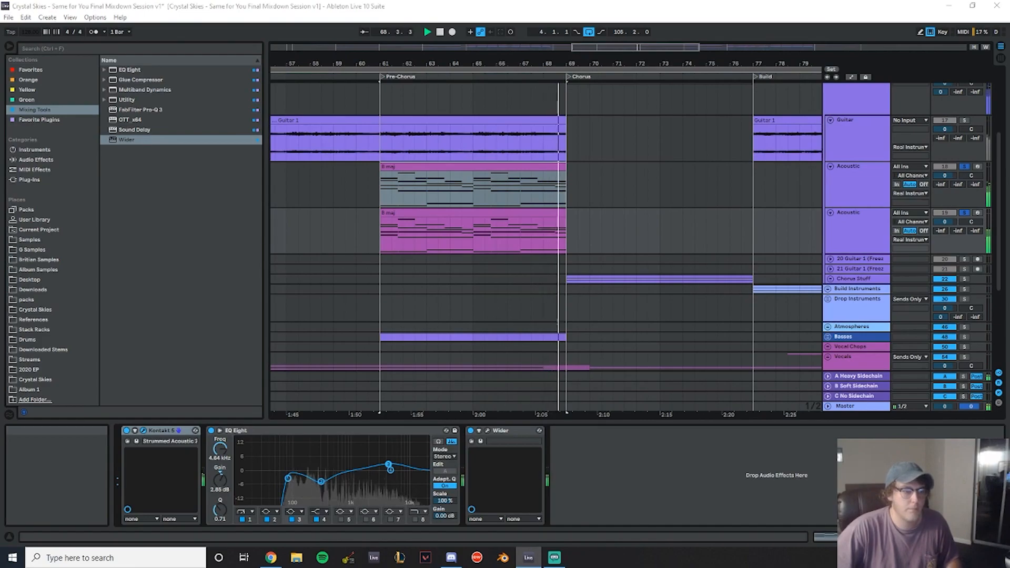
key(space)
key(space)
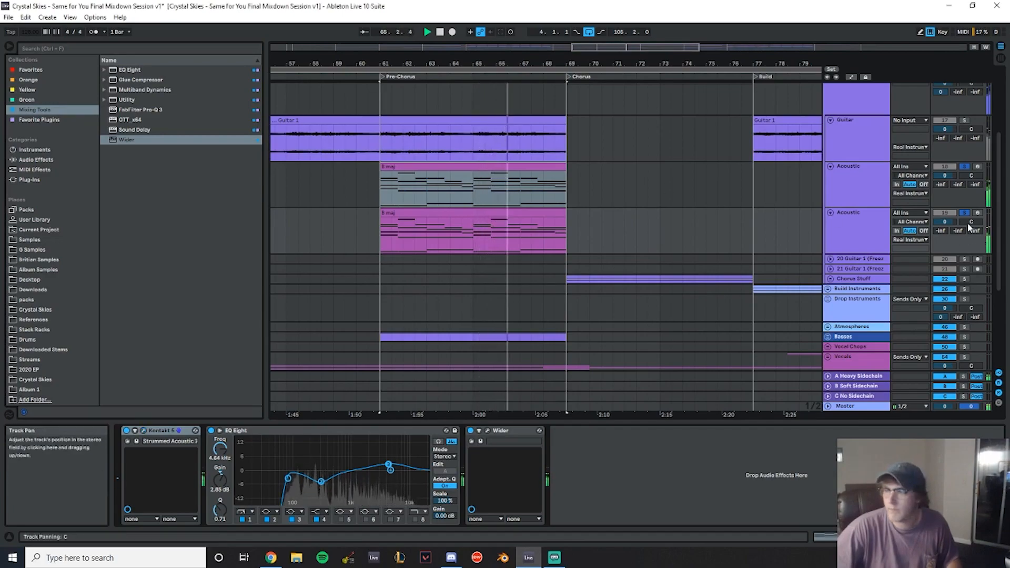
- Remove Wider from both Acoustic tracks and pan the first to 20L and the second to 20R
click(507, 431)
key(Delete)
click(862, 184)
click(505, 432)
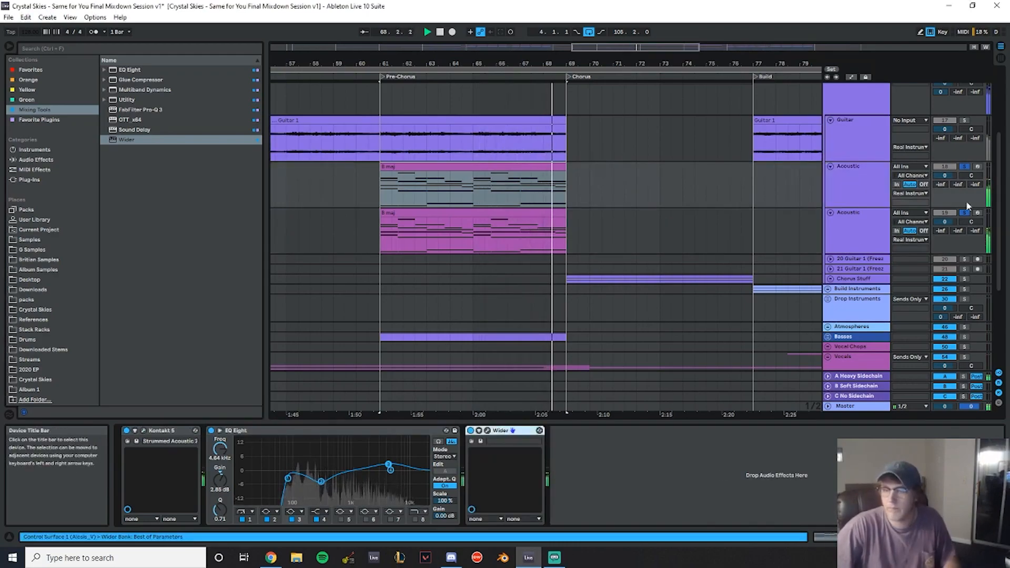
key(Delete)
mouse_move(972, 176)
mouse_down()
mouse_move(972, 189)
mouse_move(971, 178)
mouse_up()
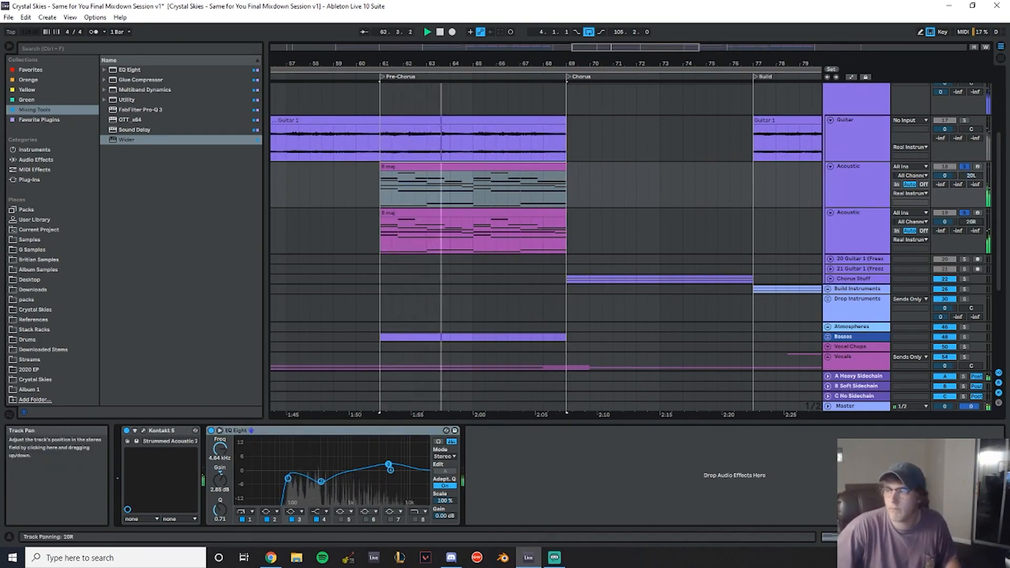
- Play back the panned acoustic pair in the Pre-Chorus
scroll(538, 200, down, 4)
scroll(559, 230, up, 2)
scroll(686, 231, up, 2)
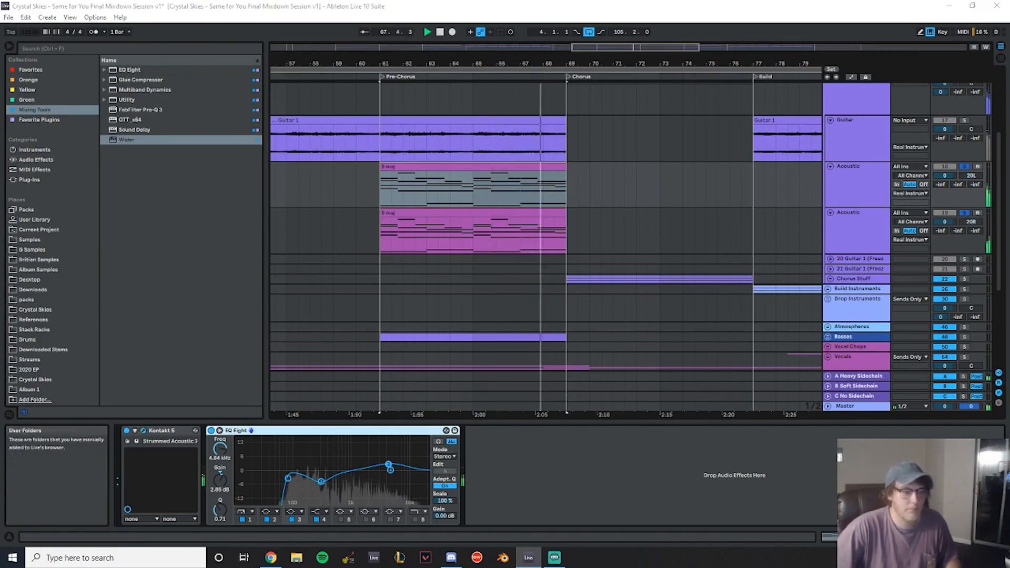
key(space)
key(space)
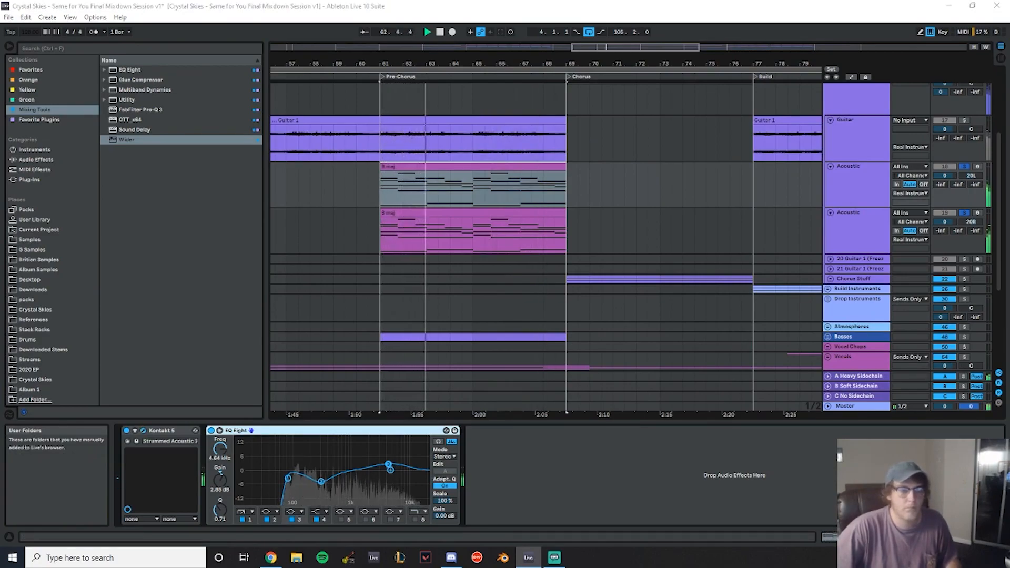
- Group both Acoustic tracks and name the group Acoustic Guitar
click(965, 167)
click(853, 187)
shift+click(866, 239)
click(866, 239)
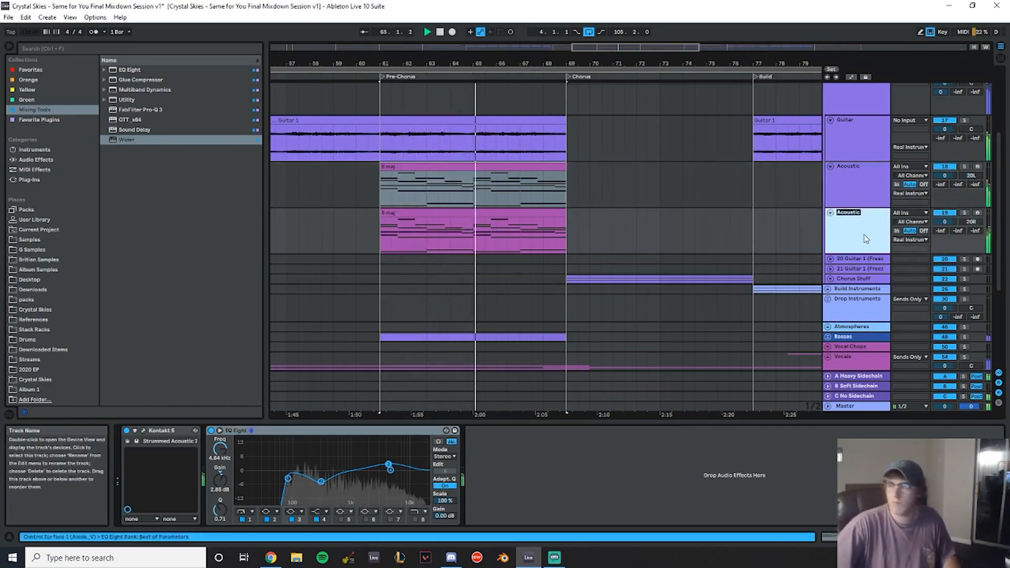
click(862, 186)
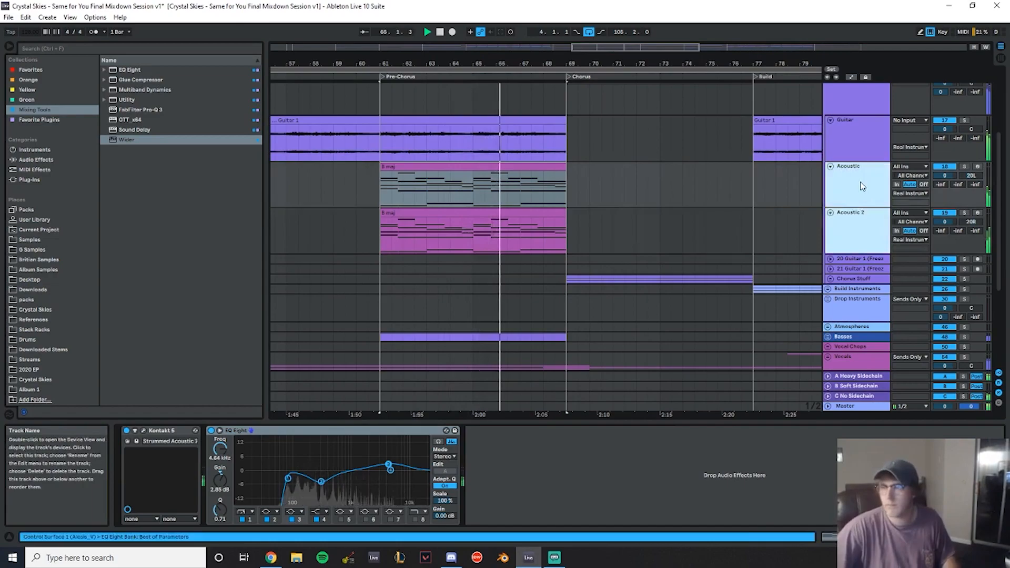
key(ctrl+g)
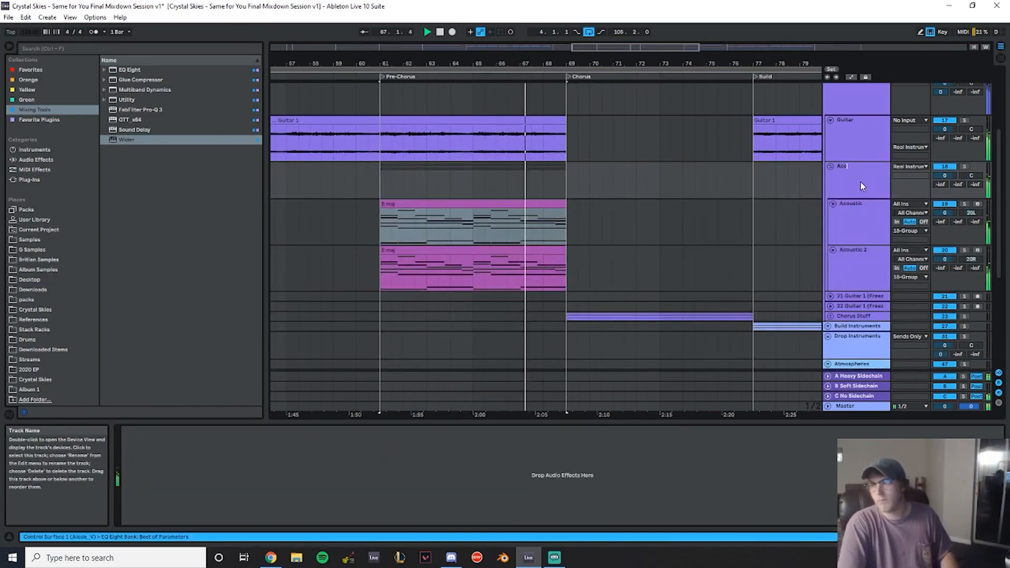
text(Guitar)
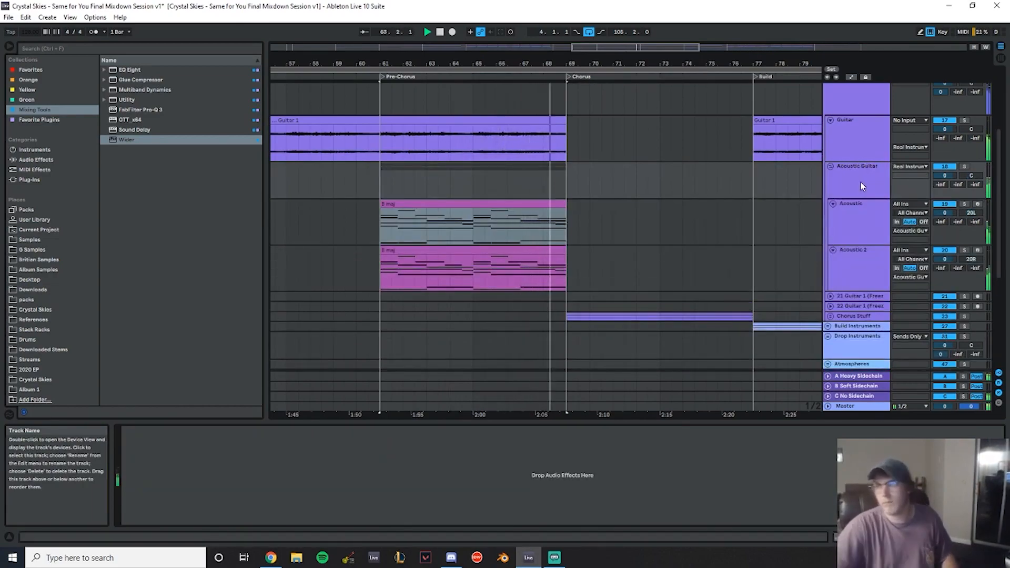
key(Return)
- Freeze both Acoustic tracks
click(854, 230)
shift+click(862, 258)
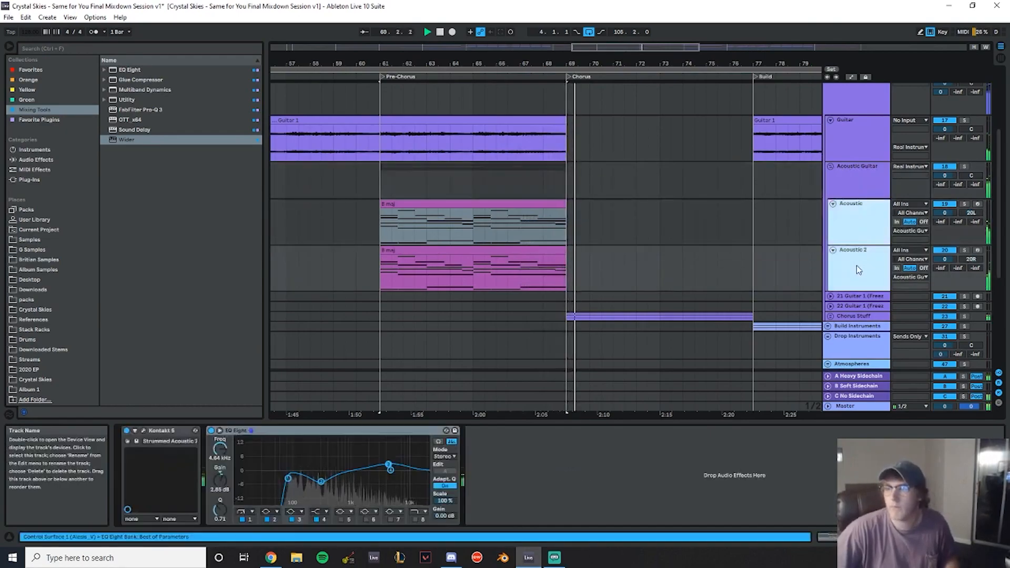
right_click(857, 265)
click(882, 291)
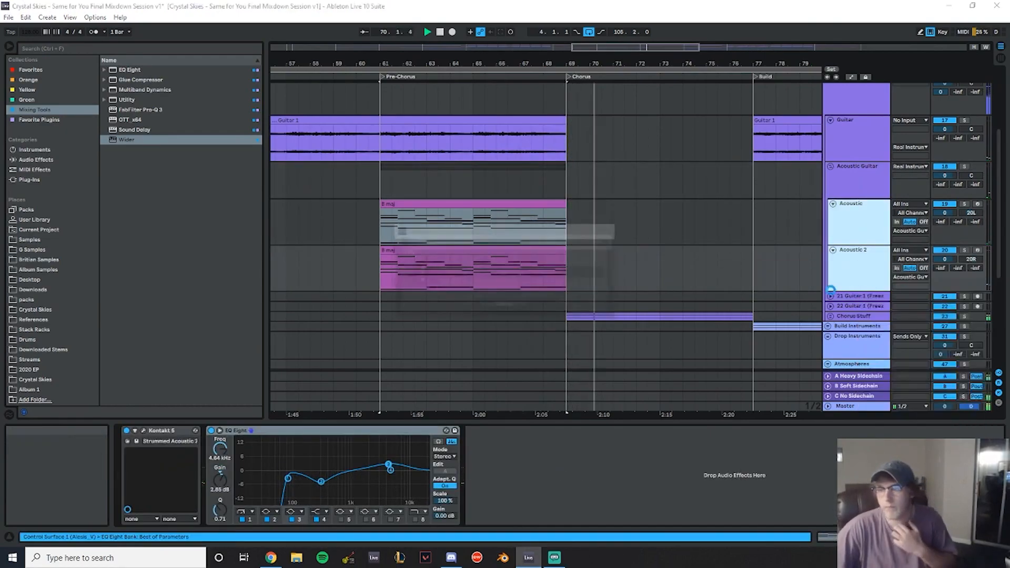
click(498, 295)
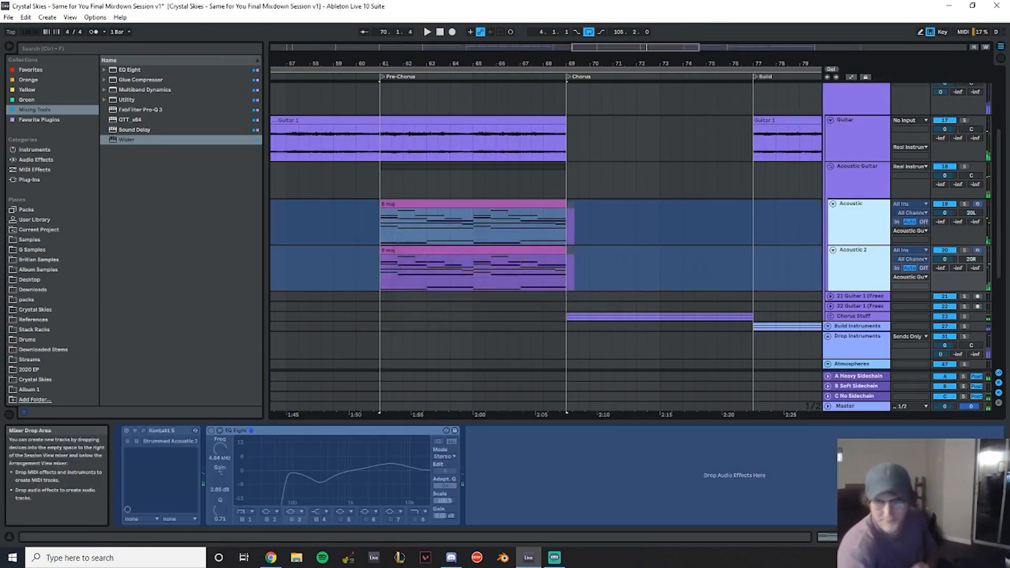
- Flatten both Acoustic tracks to audio and delete the leftover tail after the Pre-Chorus
right_click(870, 234)
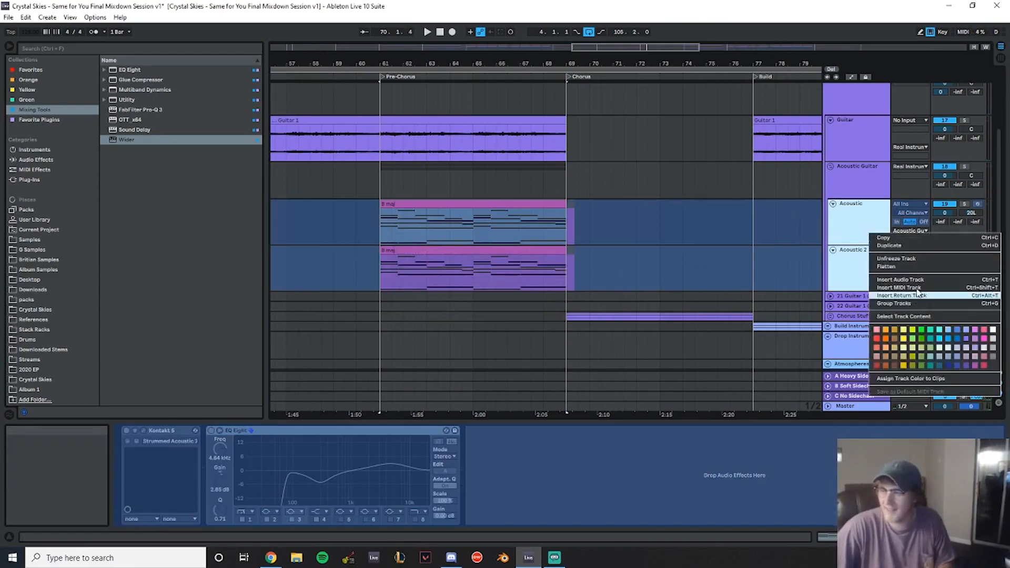
click(917, 268)
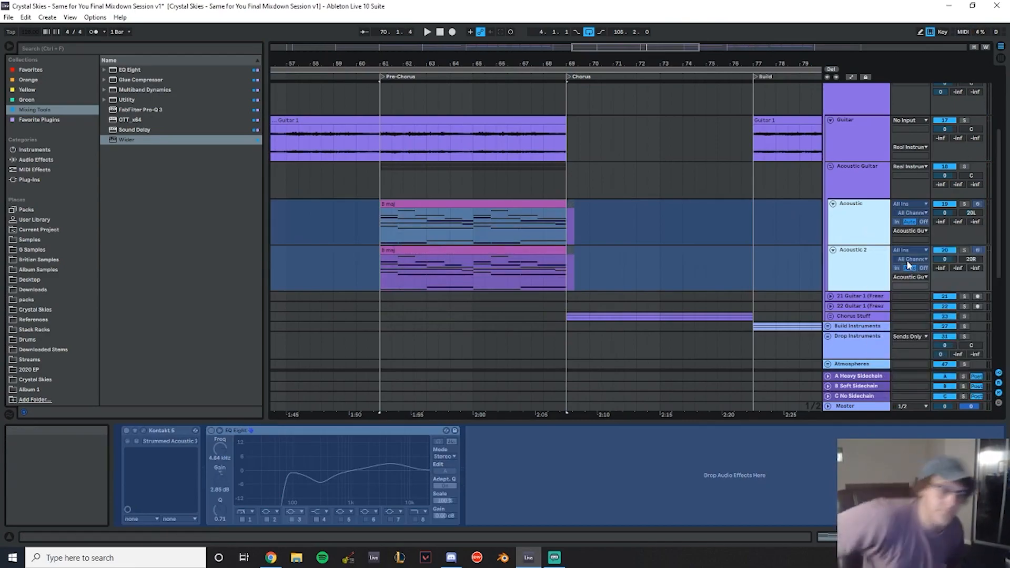
drag(673, 293, 569, 205)
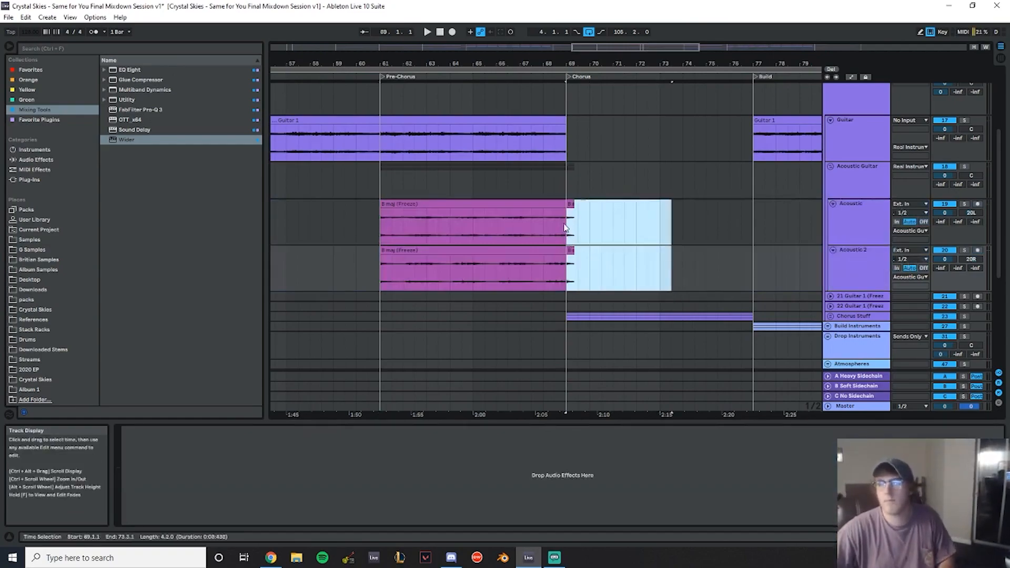
key(Delete)
- Play back the flattened Acoustic clips through the Pre-Chorus
click(346, 182)
key(space)
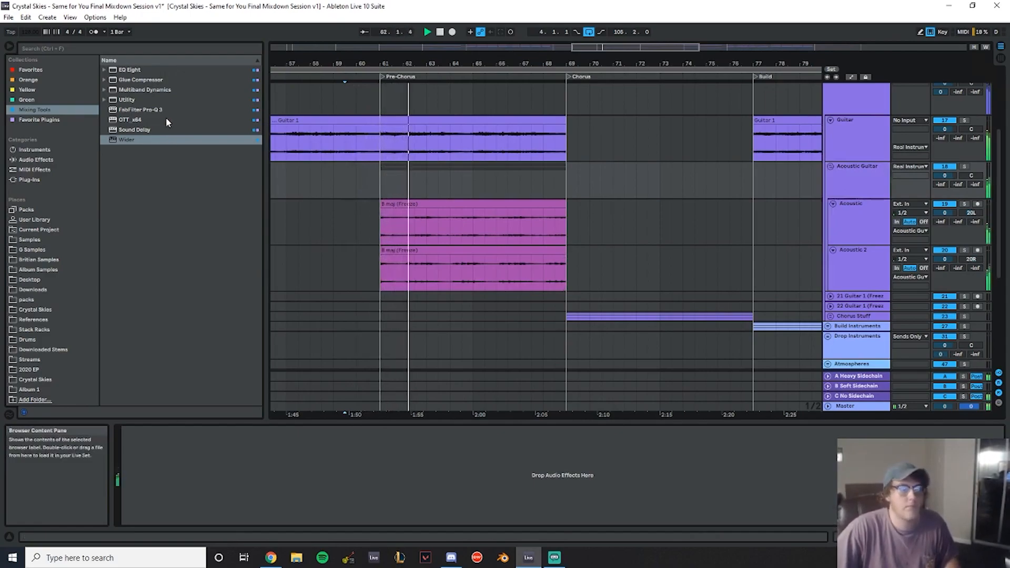
scroll(879, 196, up, 3)
scroll(878, 198, down, 4)
scroll(809, 261, down, 4)
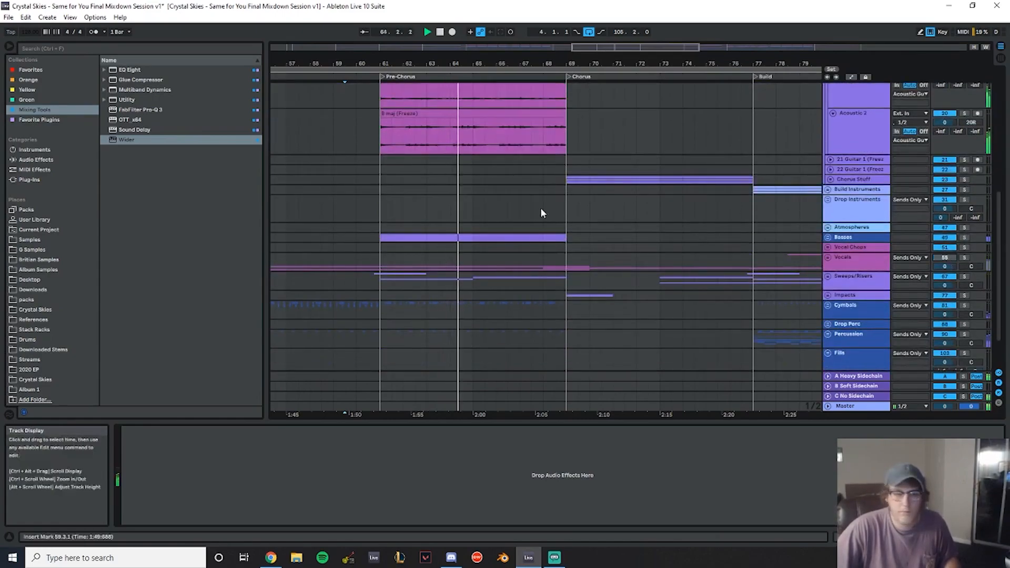
scroll(571, 176, up, 2)
drag(476, 63, 475, 80)
key(space)
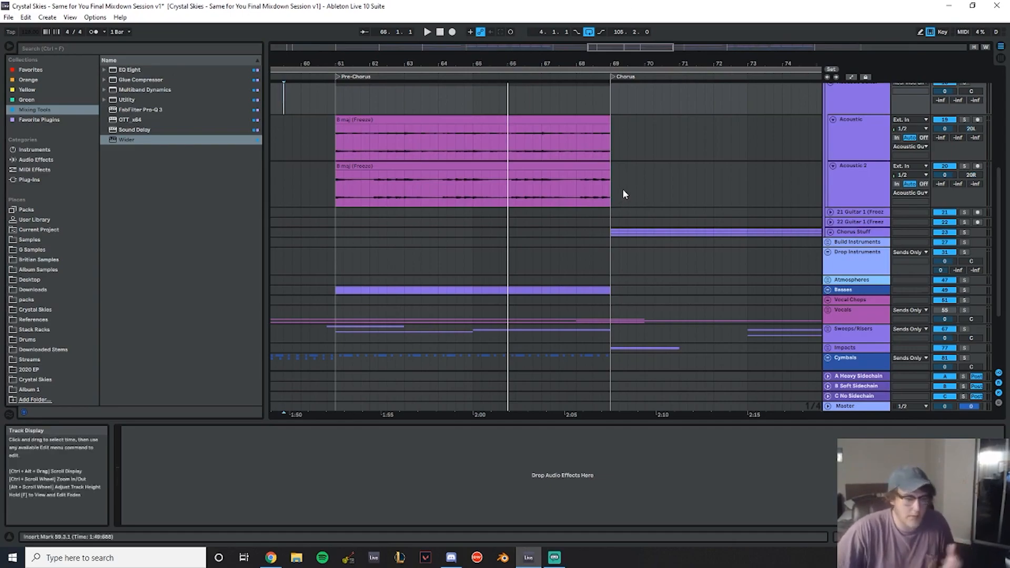
- Unsolo the Acoustic and Acoustic 2 tracks
click(965, 120)
click(436, 128)
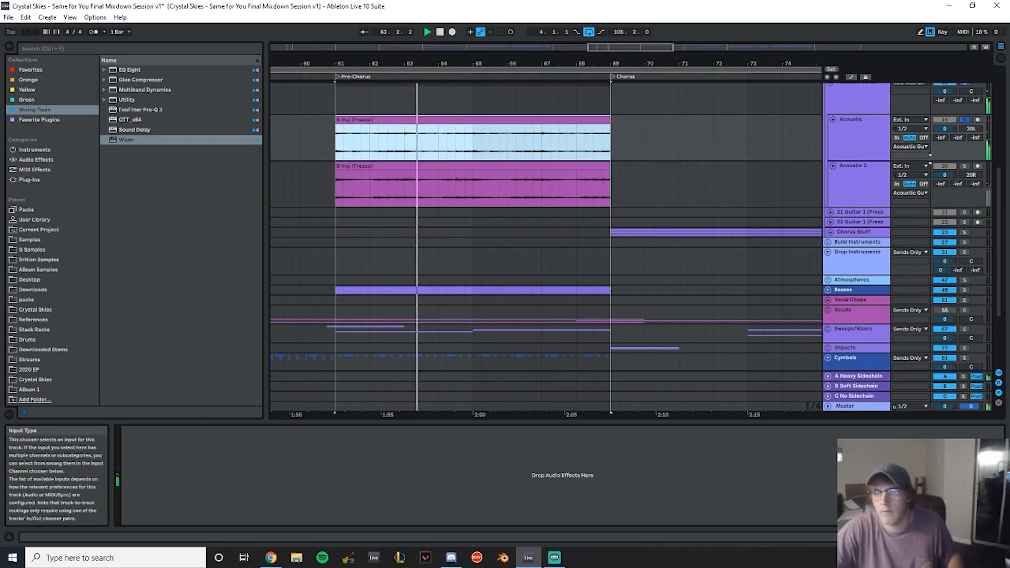
click(965, 166)
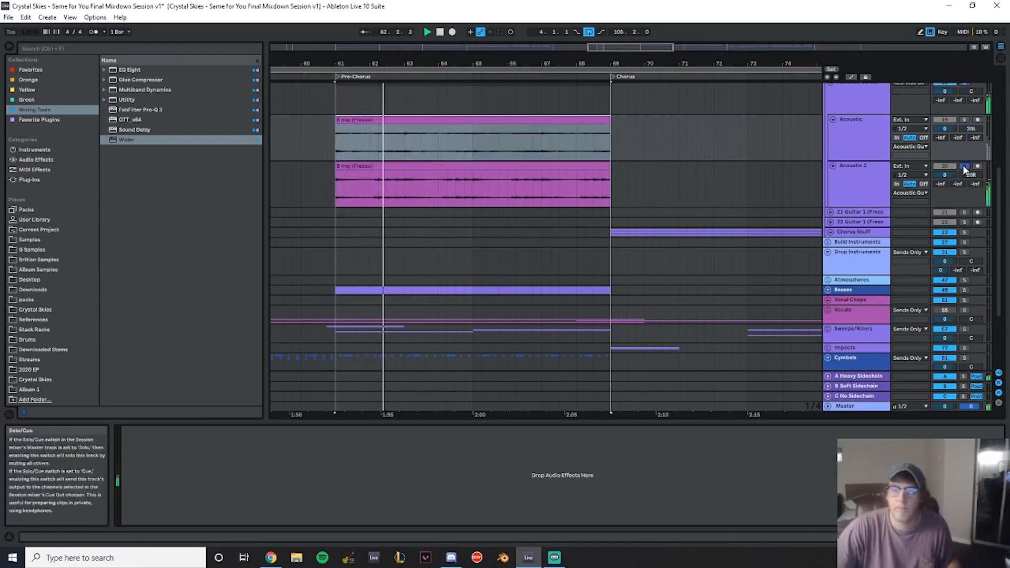
scroll(948, 146, up, 2)
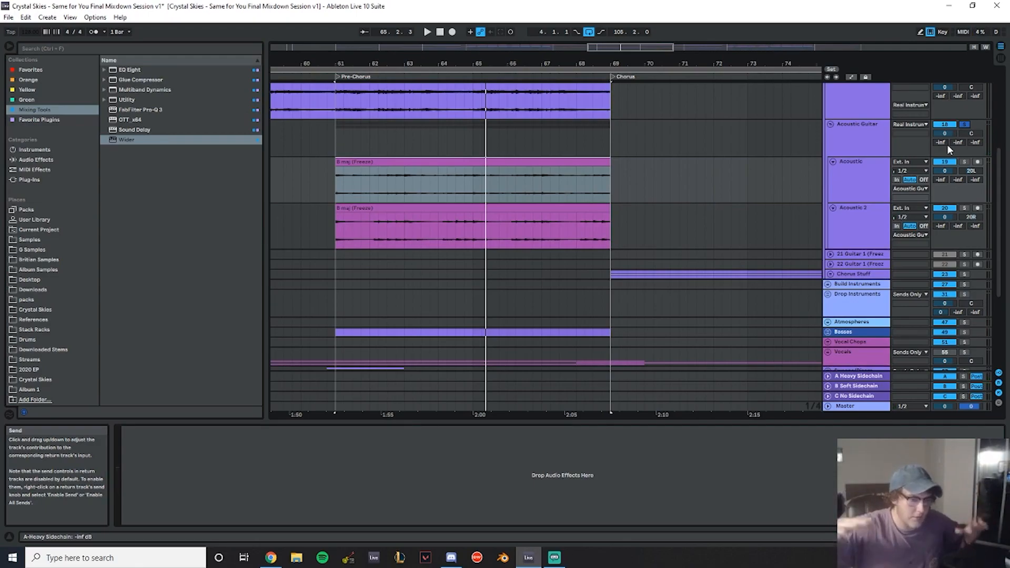
drag(575, 63, 603, 63)
scroll(603, 138, up, 3)
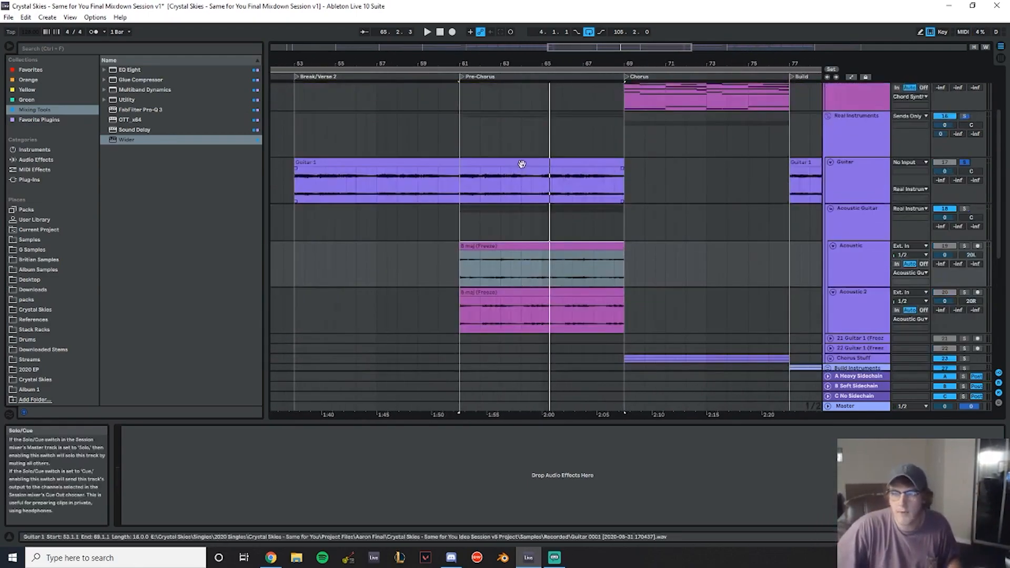
- Play back the Guitar and acoustic parts from the end of Break/Verse 2 into the Pre-Chorus
click(491, 159)
click(454, 140)
key(space)
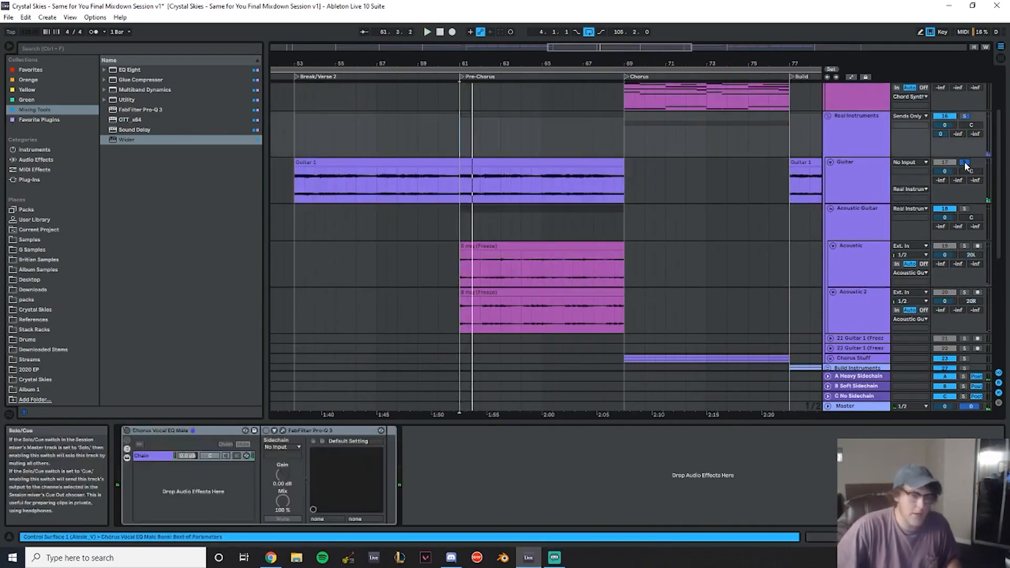
key(space)
key(space)
- Duplicate the Verse 2 Hats pattern into the Pre-Chorus inside the Cymbals group
scroll(615, 185, down, 10)
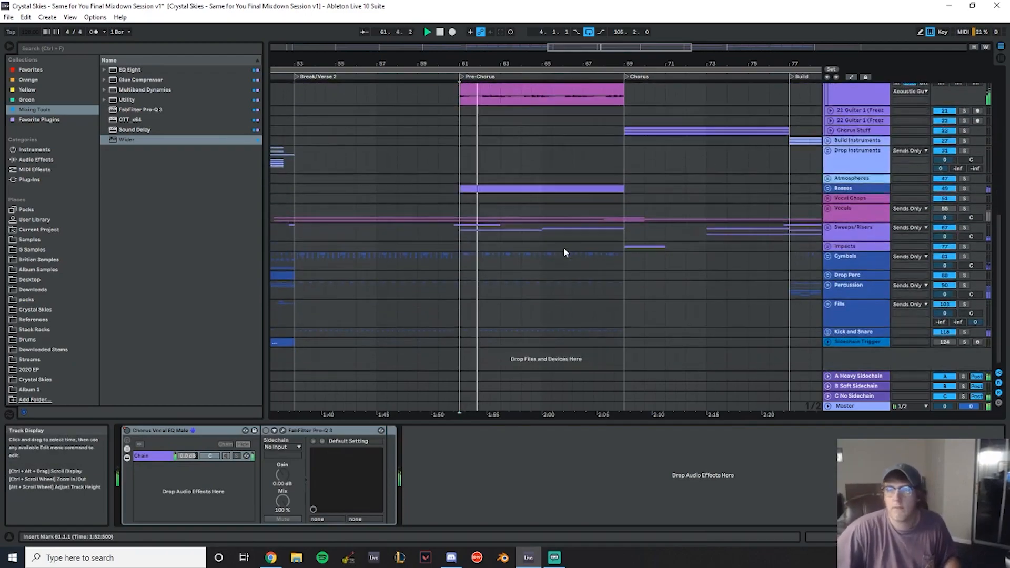
click(828, 257)
scroll(547, 269, down, 3)
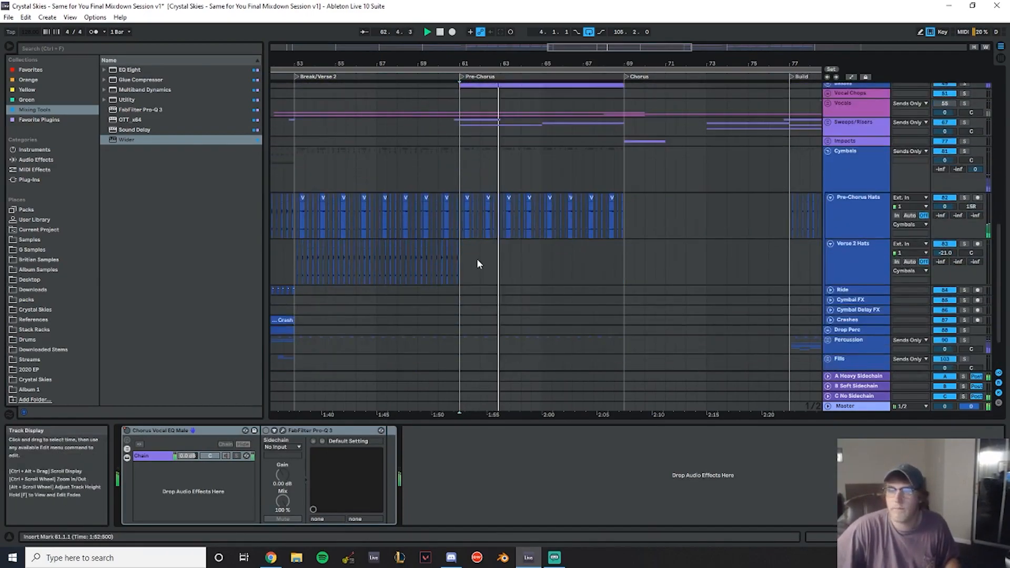
click(459, 257)
key(ctrl+d)
scroll(577, 264, down, 2)
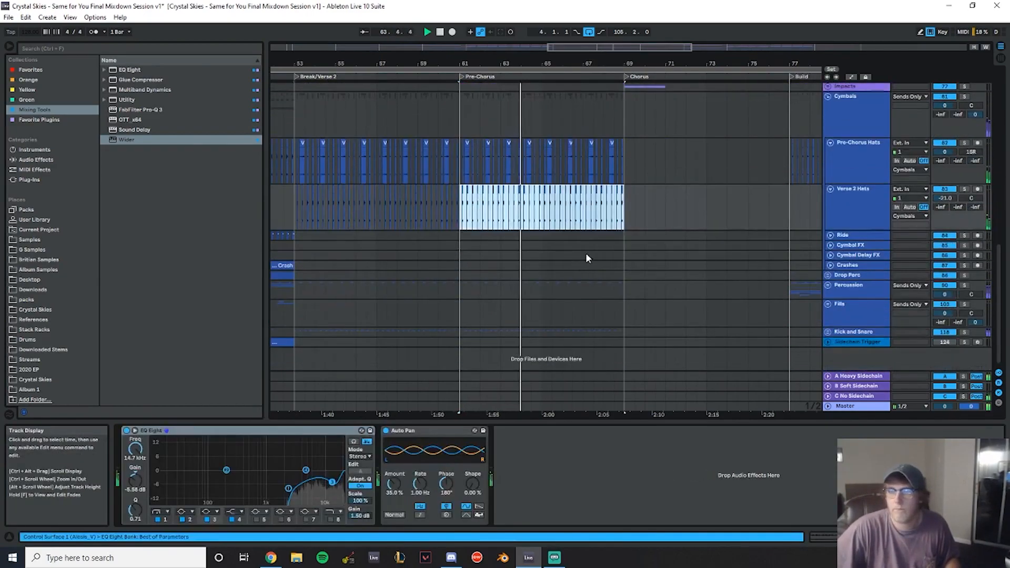
scroll(837, 226, up, 4)
click(828, 202)
scroll(663, 227, up, 3)
scroll(647, 260, down, 2)
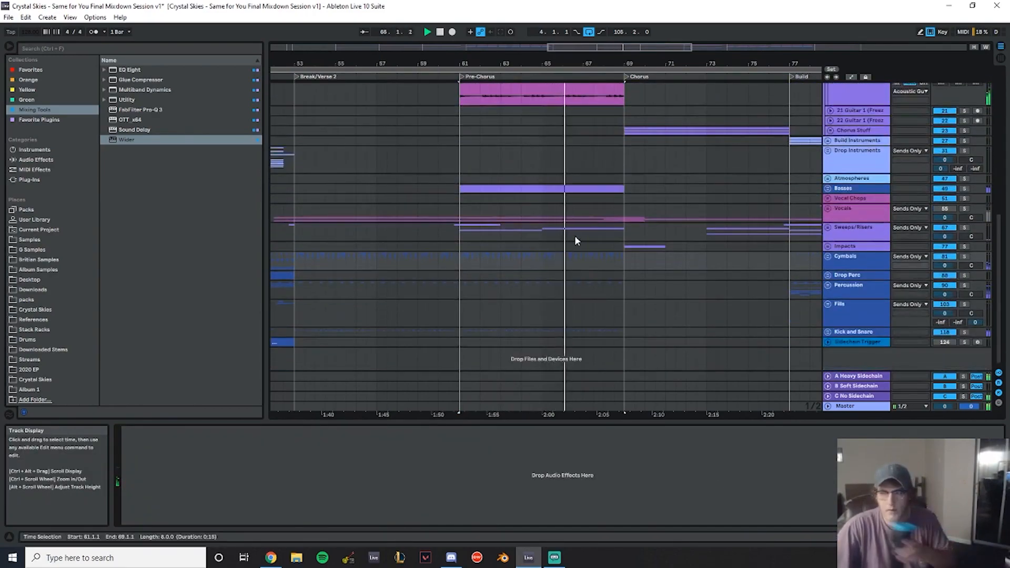
scroll(577, 237, up, 3)
drag(451, 62, 285, 60)
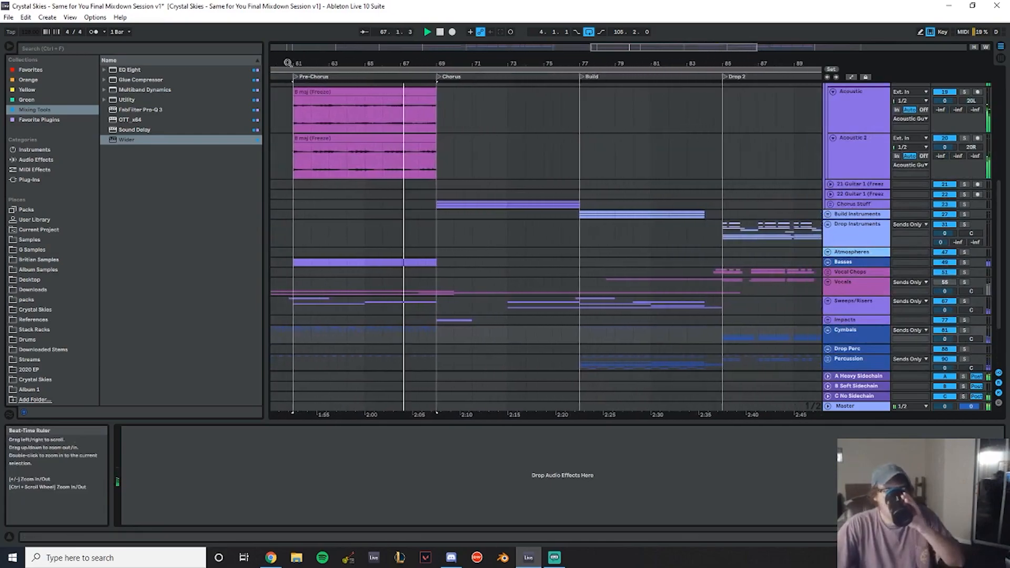
scroll(521, 245, down, 3)
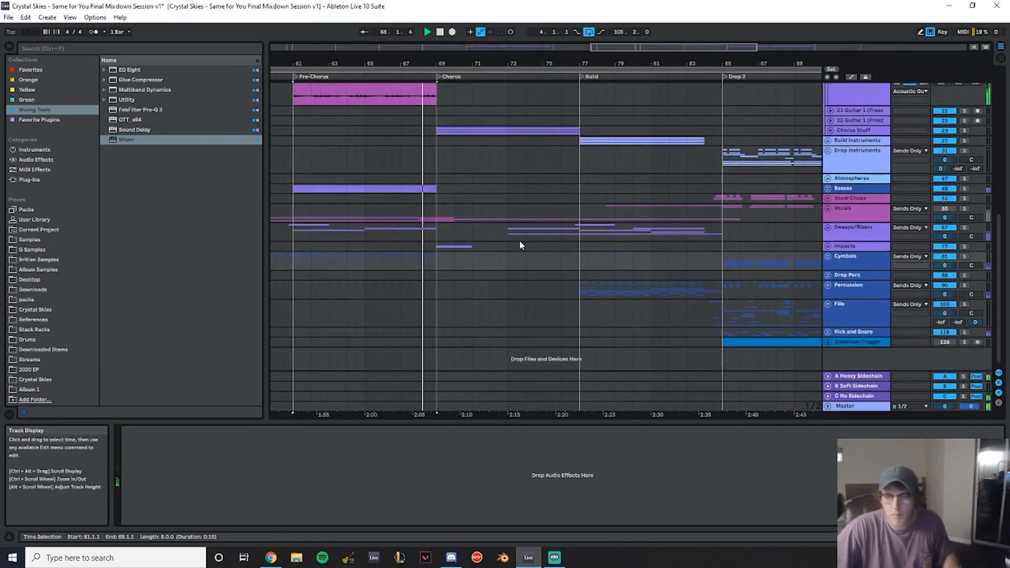
scroll(469, 195, up, 4)
drag(438, 190, 290, 124)
key(ctrl+d)
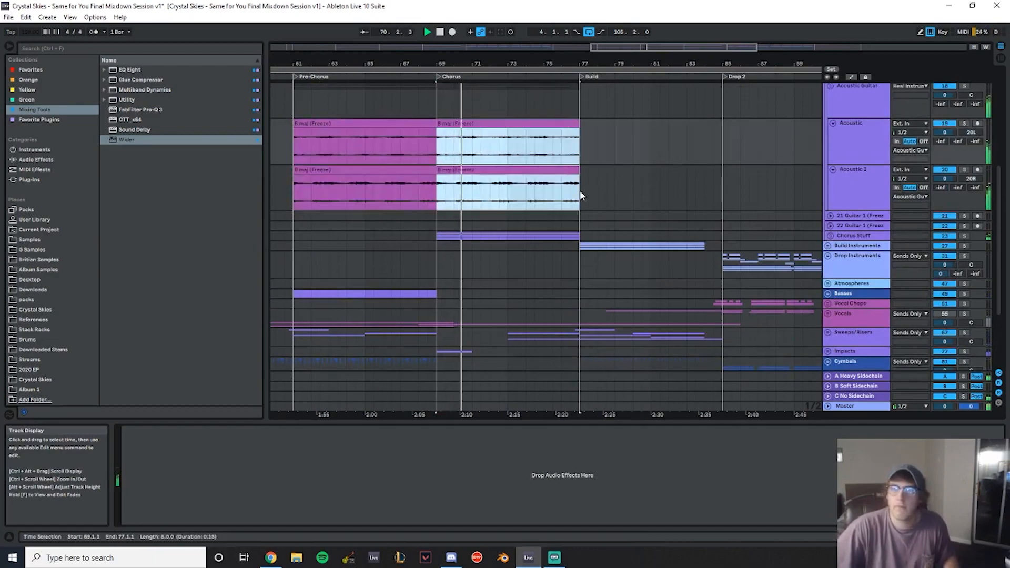
key(Delete)
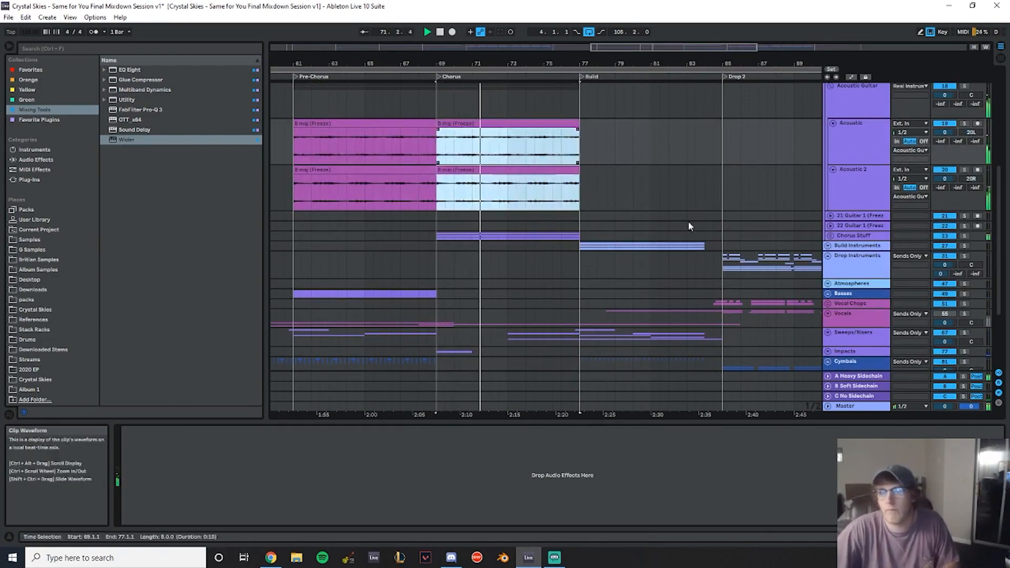
- Open the Leads group and play back the Drop Lead 2 clip from the Build
scroll(505, 189, down, 4)
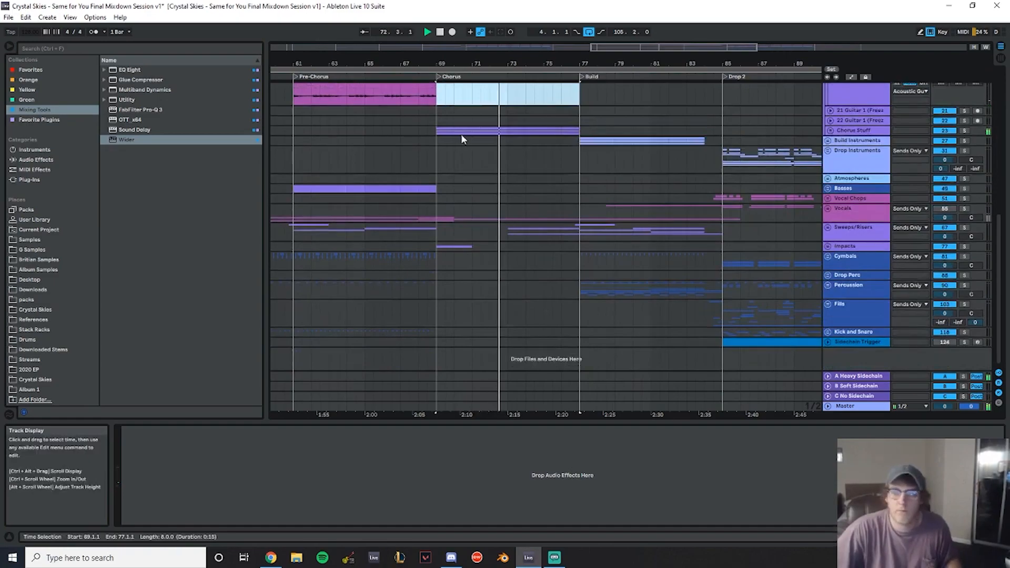
click(441, 150)
drag(572, 64, 383, 72)
drag(480, 64, 521, 90)
scroll(537, 152, up, 9)
scroll(665, 258, up, 1)
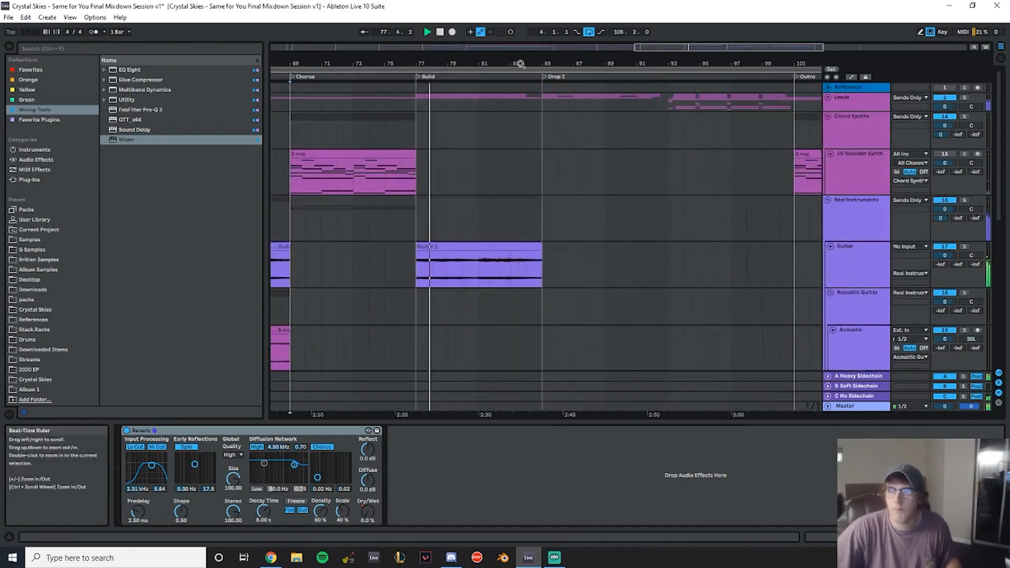
click(829, 98)
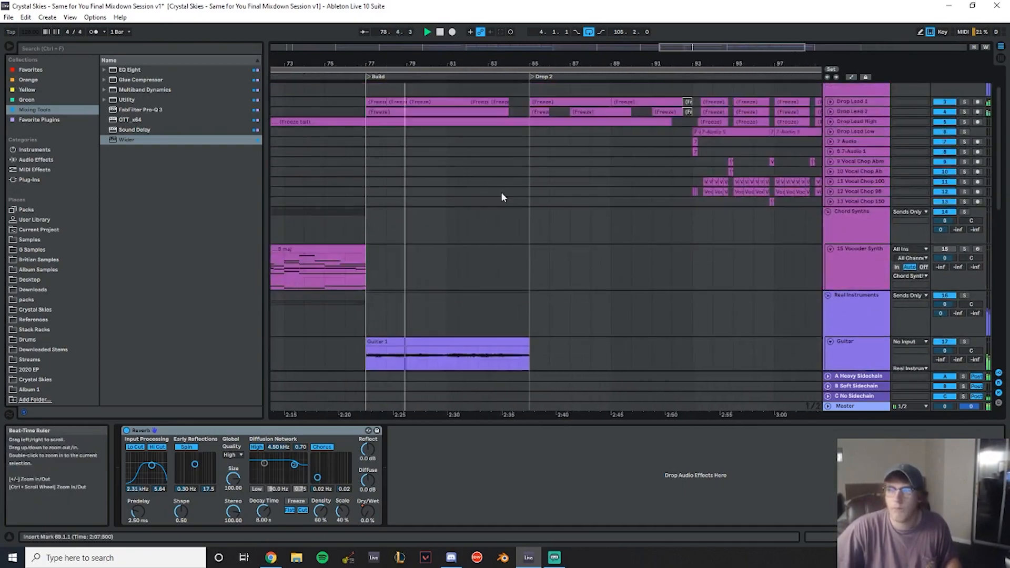
click(830, 164)
click(830, 164)
click(830, 164)
click(830, 165)
click(830, 153)
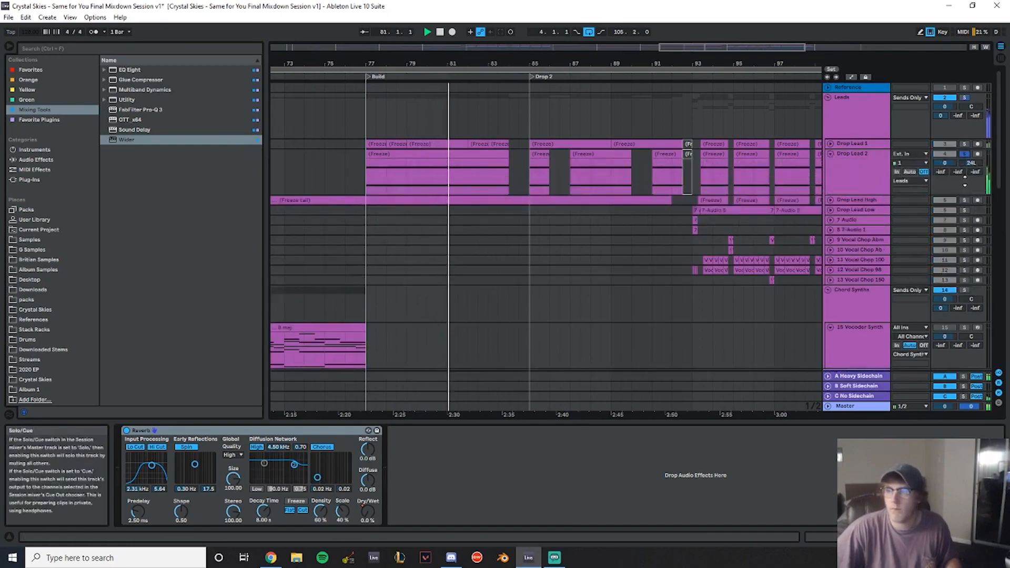
double_click(850, 170)
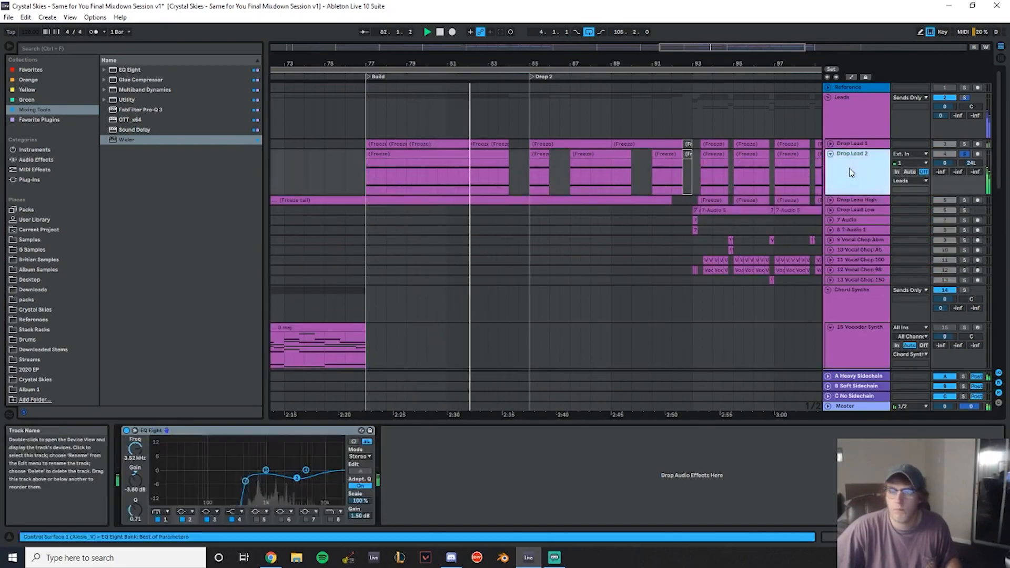
click(463, 188)
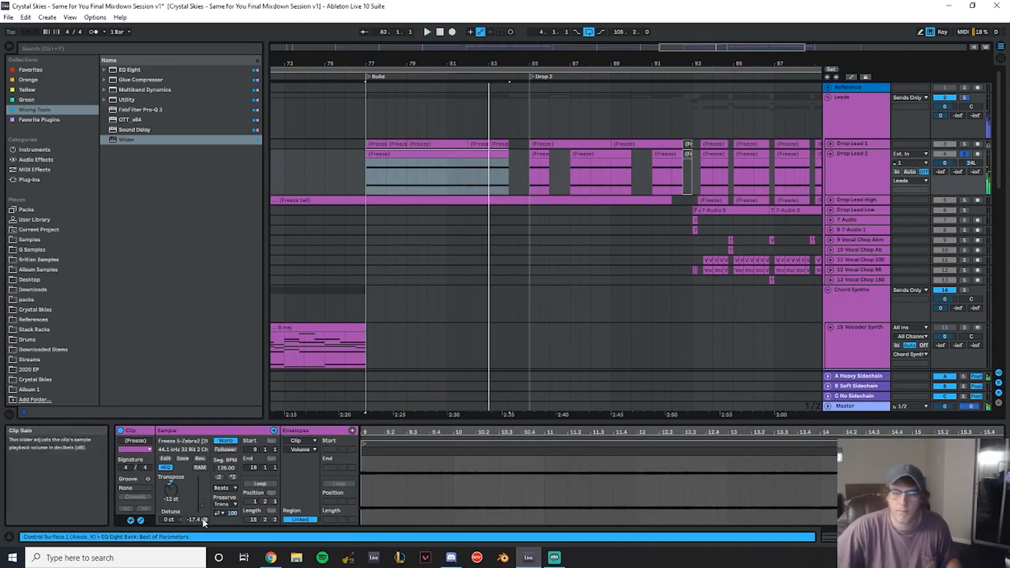
key(space)
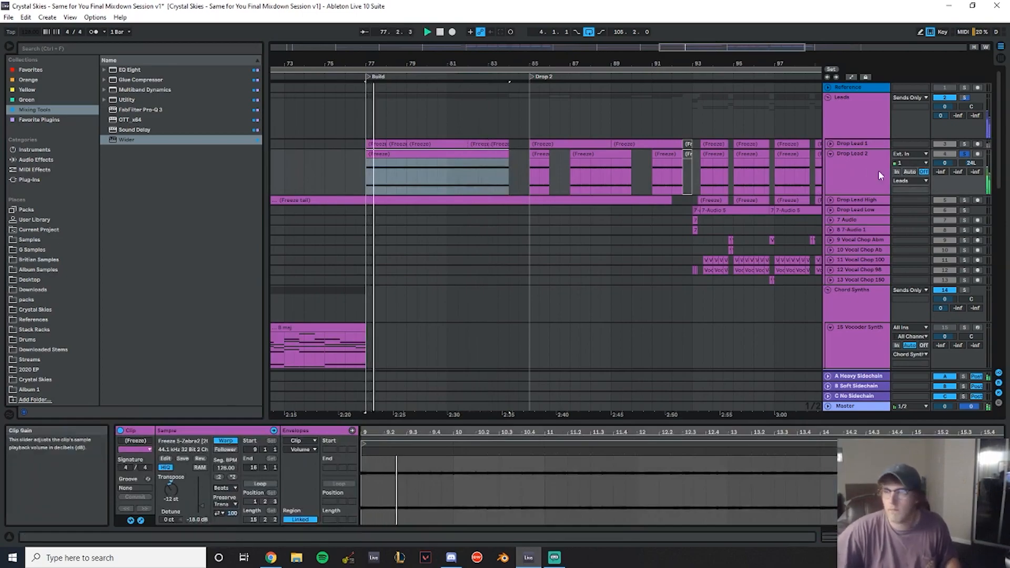
- Add a Utility to Drop Lead 2 and set its gain to -9 dB
double_click(859, 166)
click(130, 70)
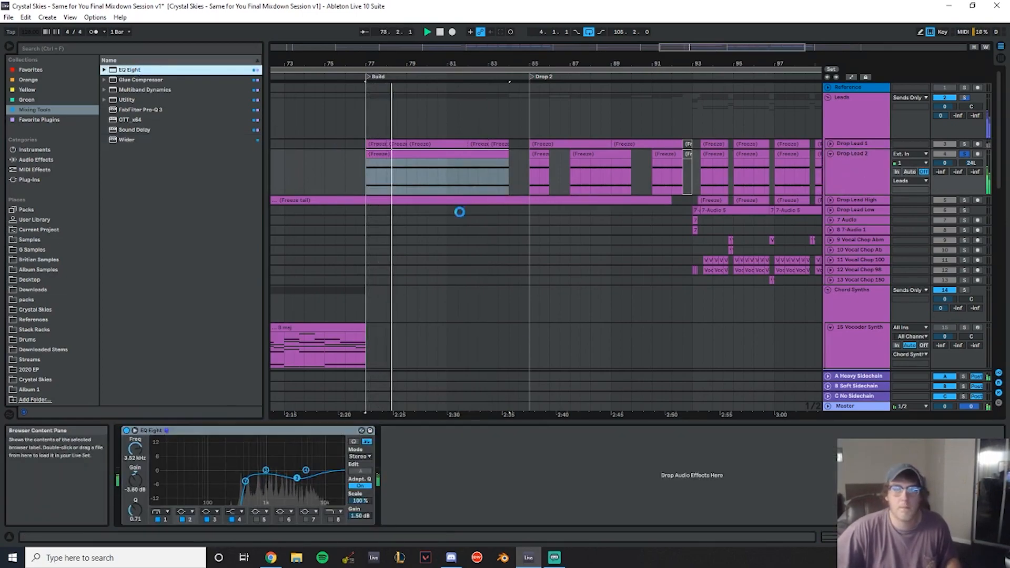
key(Delete)
double_click(135, 101)
drag(439, 466, 439, 487)
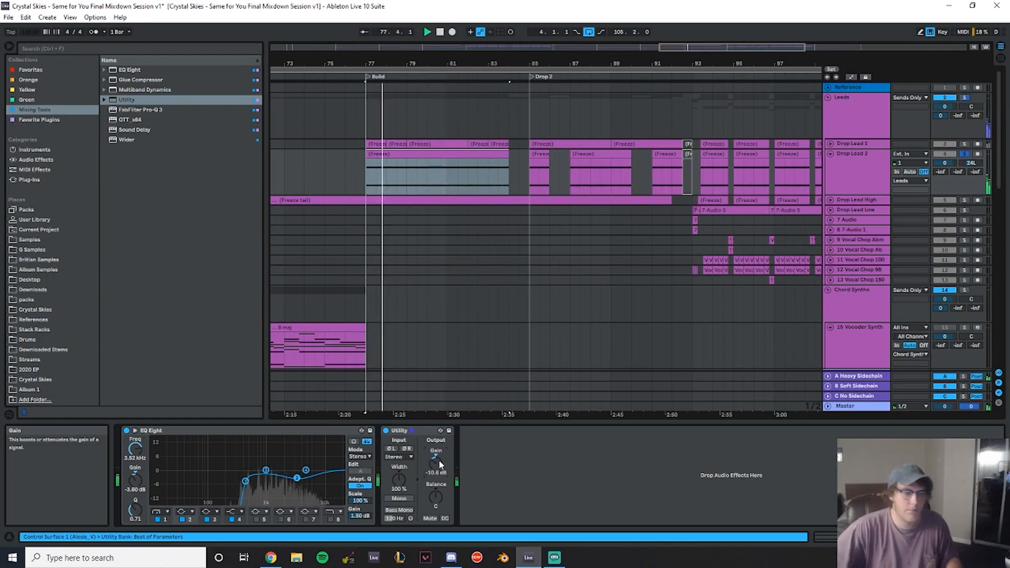
text(-9)
key(Return)
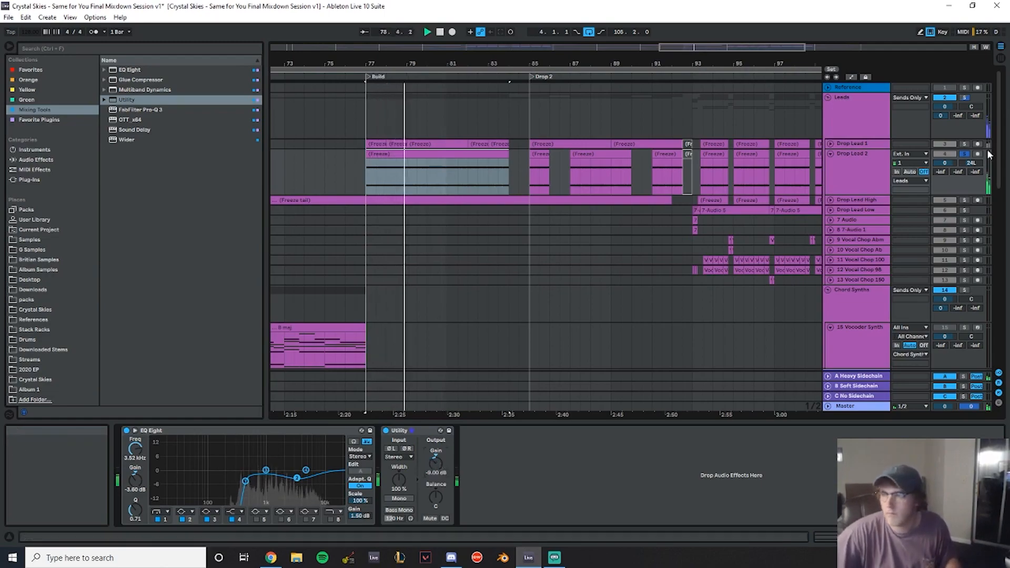
- Delete the Utility from Drop Lead 2 and toggle solo on the Leads group
click(830, 144)
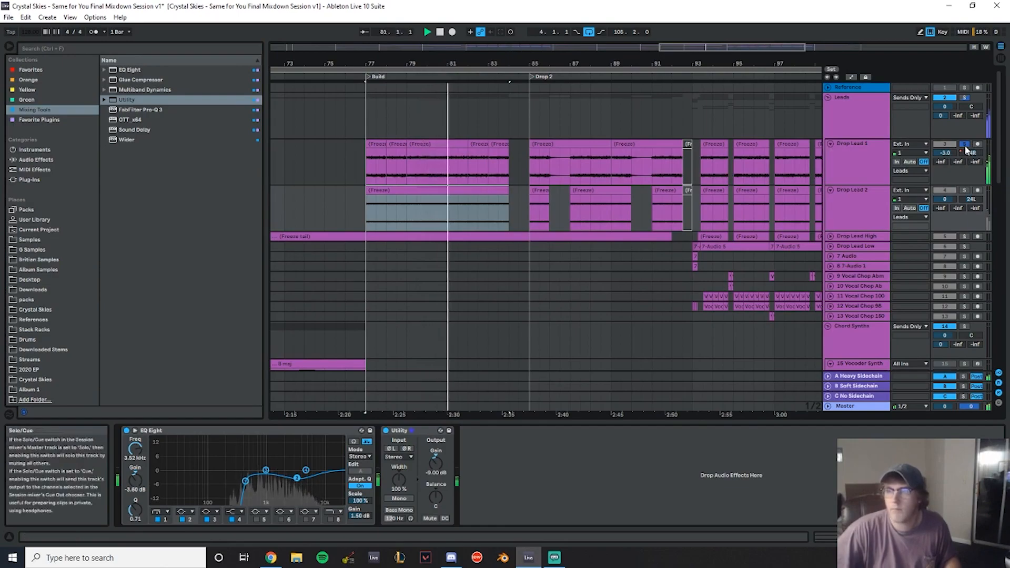
click(412, 431)
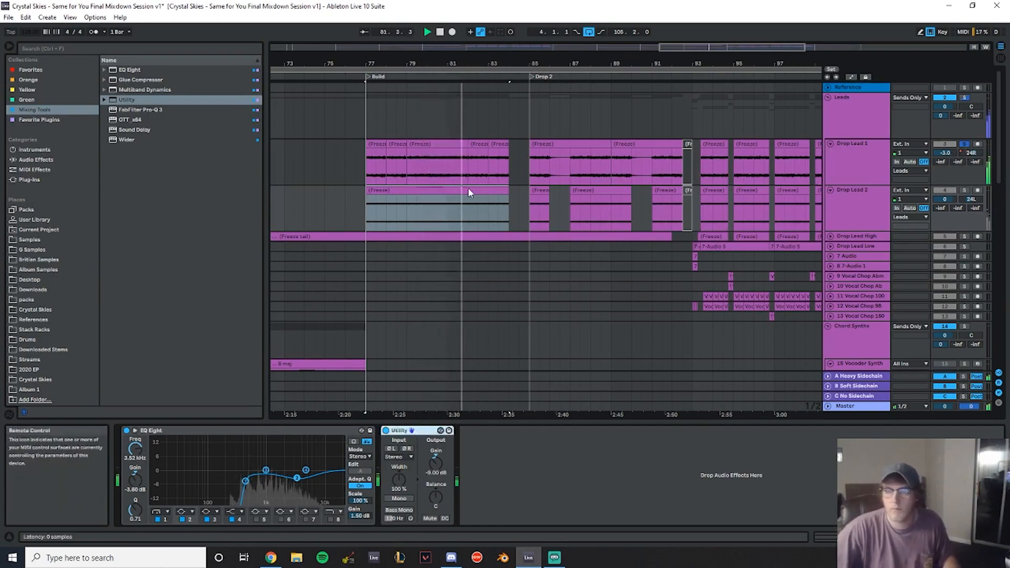
key(Delete)
click(965, 97)
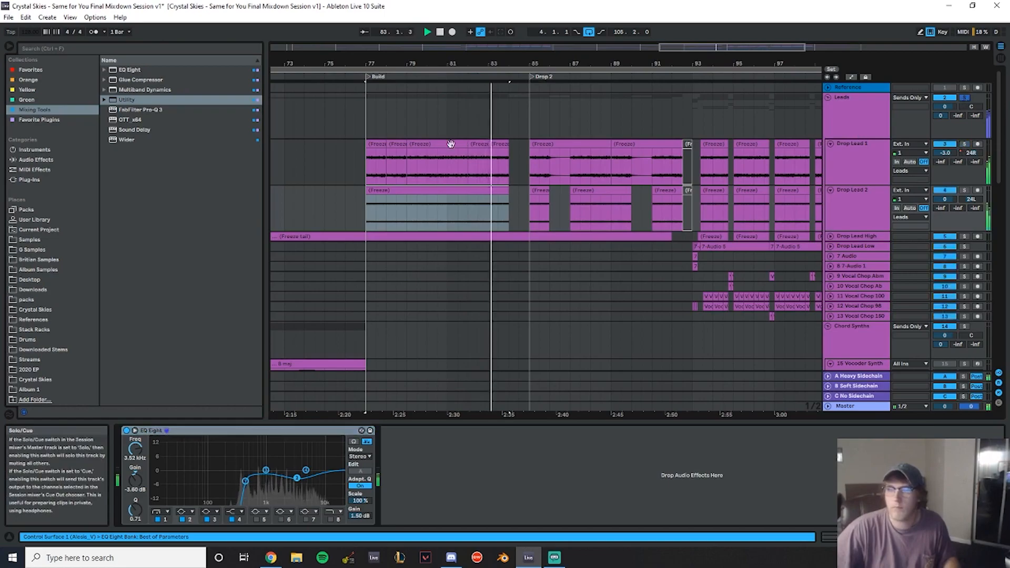
- Consolidate the Drop Lead 1 clips in the Build section into a single clip
click(356, 129)
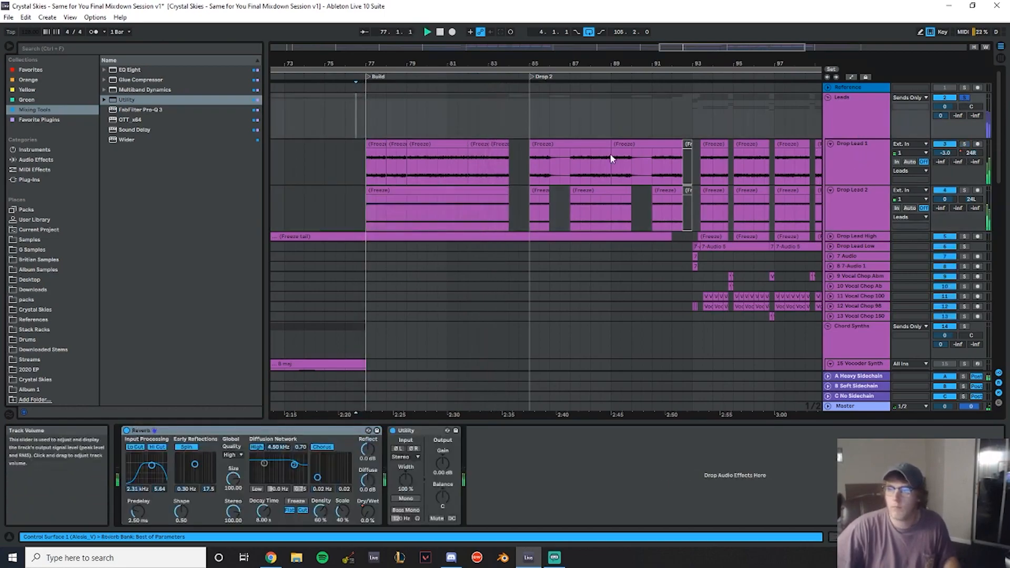
click(496, 145)
shift+click(378, 144)
key(ctrl+j)
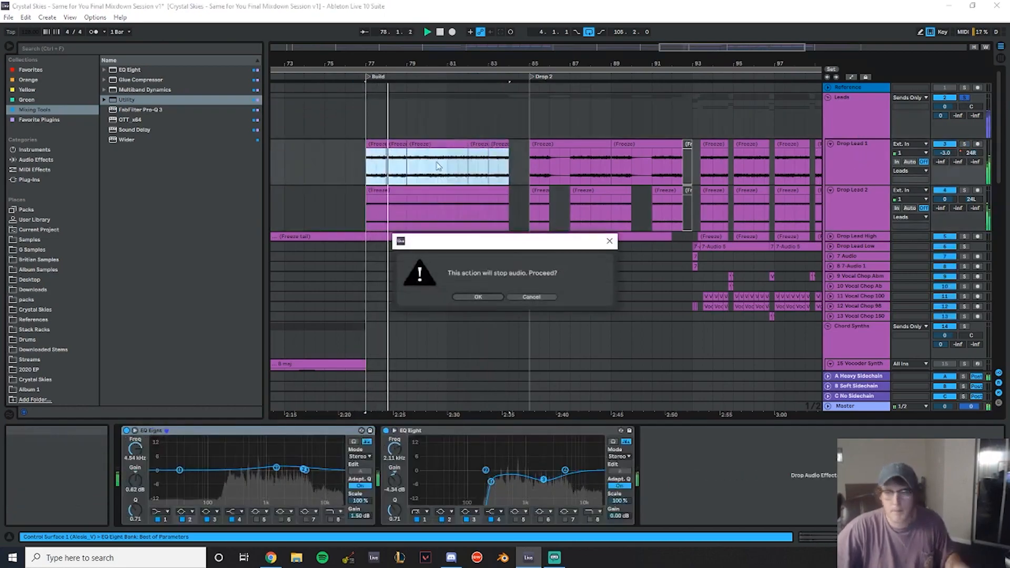
click(488, 297)
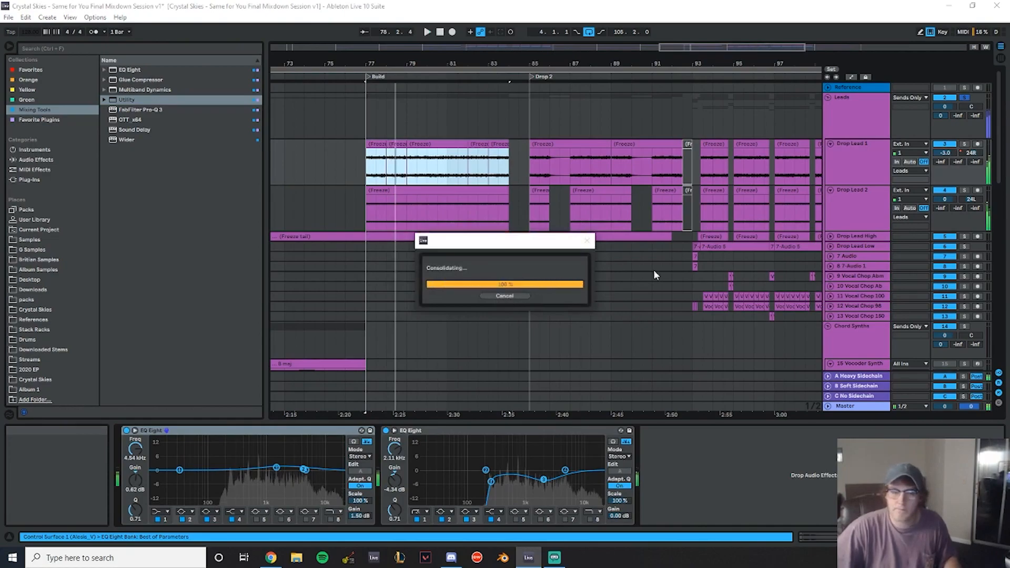
- Open the consolidated Drop Lead 1 clip and play it back
double_click(449, 144)
key(space)
drag(201, 505, 201, 507)
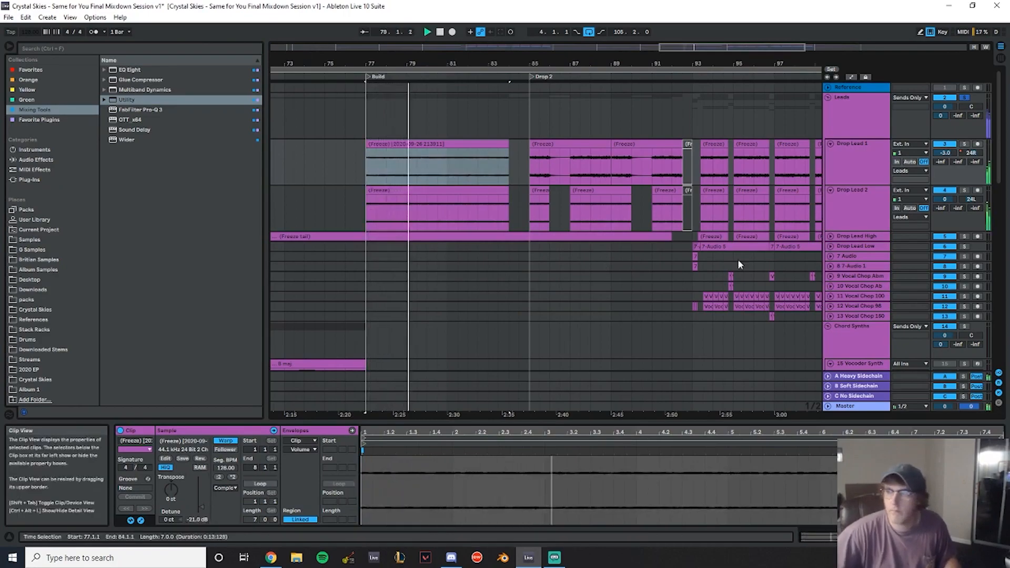
- Add an Auto Filter to the Leads group's device chain after the Utility
double_click(865, 121)
click(47, 161)
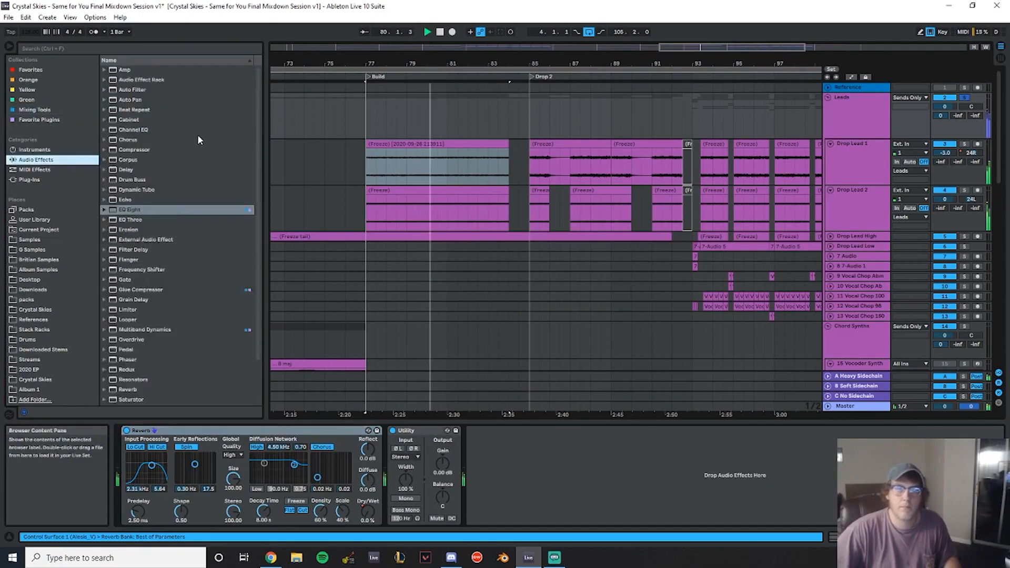
click(145, 91)
drag(590, 512, 624, 469)
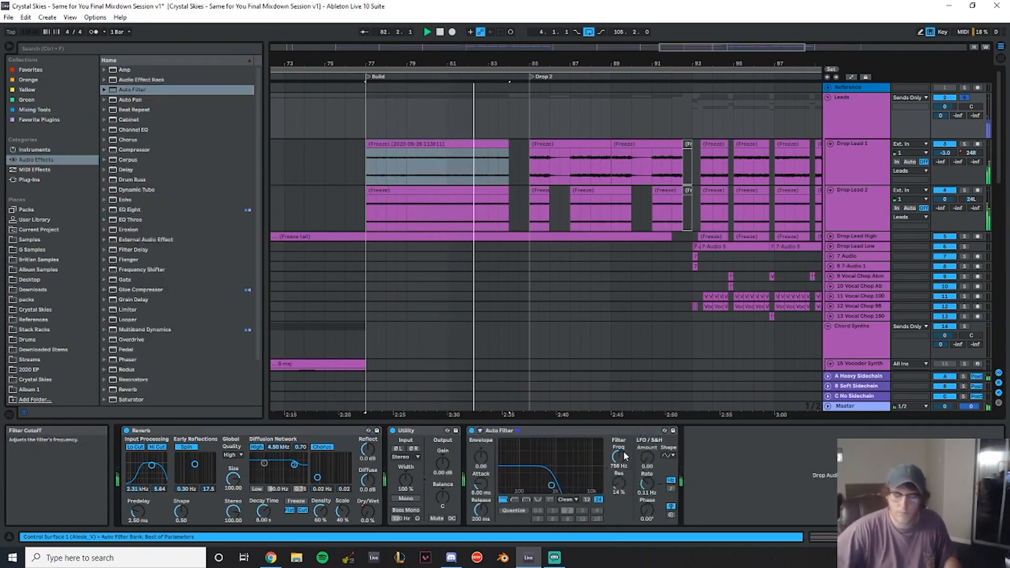
- Automate the Leads group's Auto Filter frequency to sweep upward from the Build start into Drop 2, curving the ramp
right_click(620, 456)
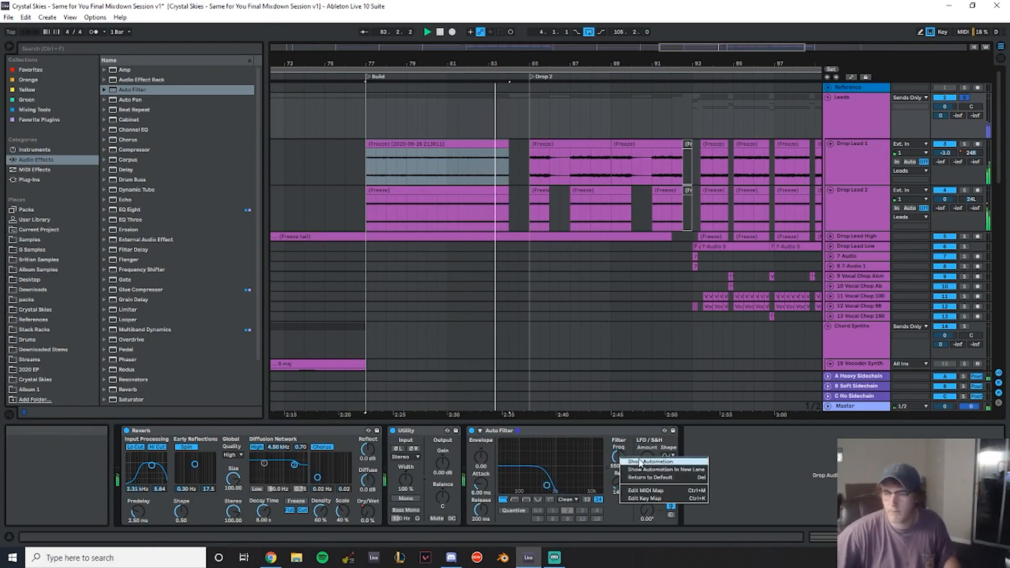
click(639, 462)
click(366, 126)
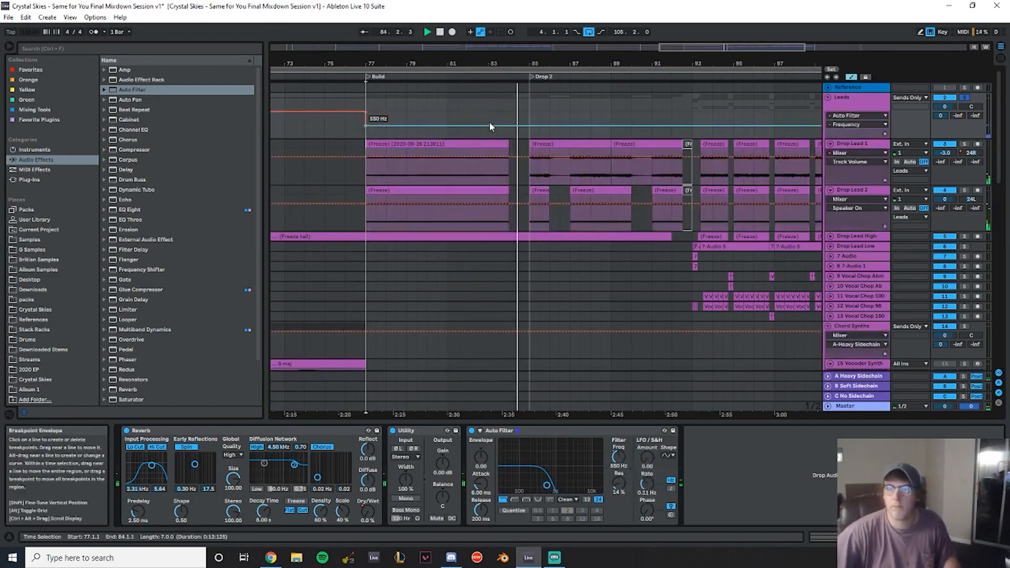
drag(528, 125, 528, 114)
key(space)
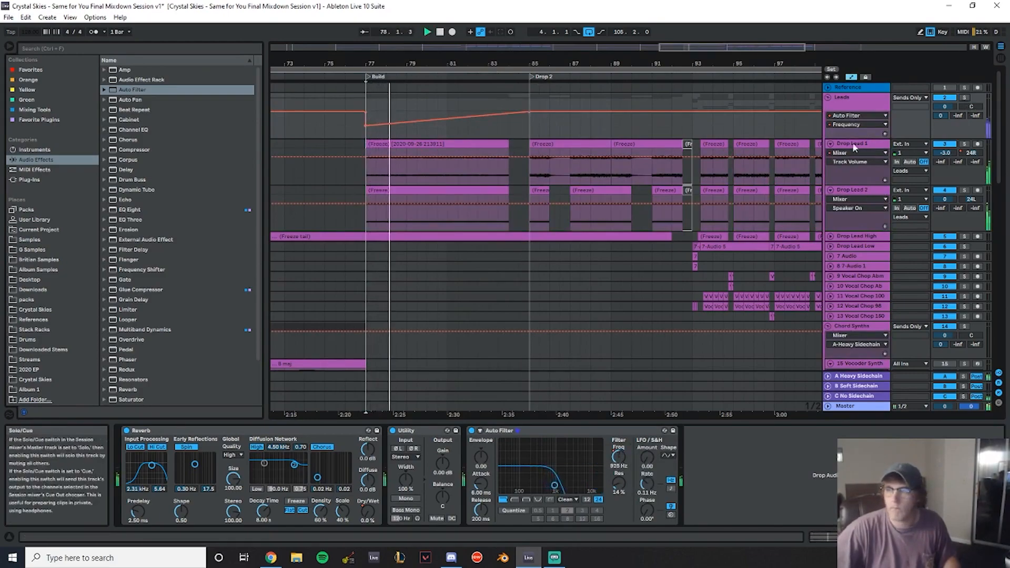
drag(426, 121, 425, 137)
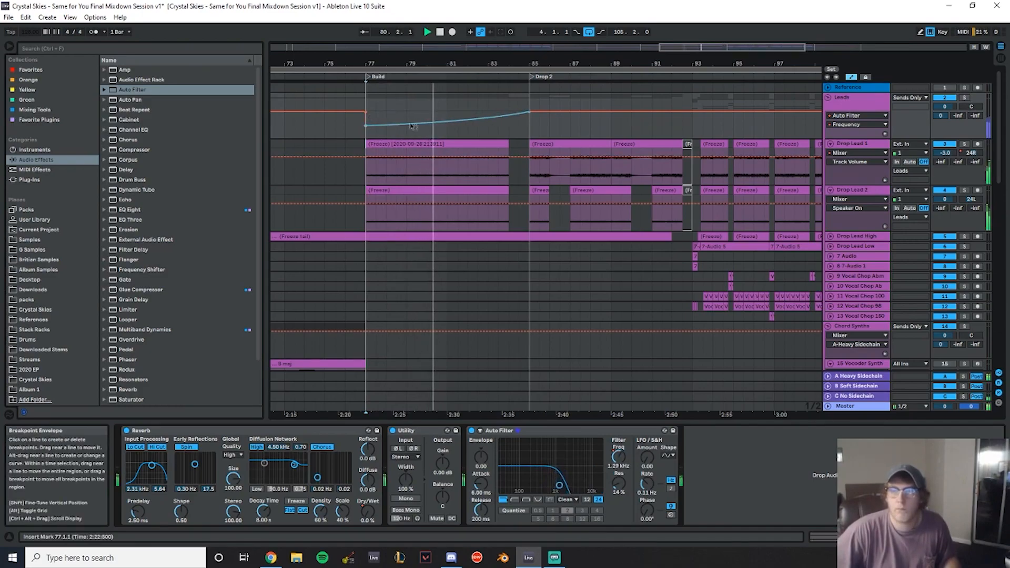
- Review the Build Instruments and Sweeps/Risers tracks across both Build sections
scroll(521, 231, down, 15)
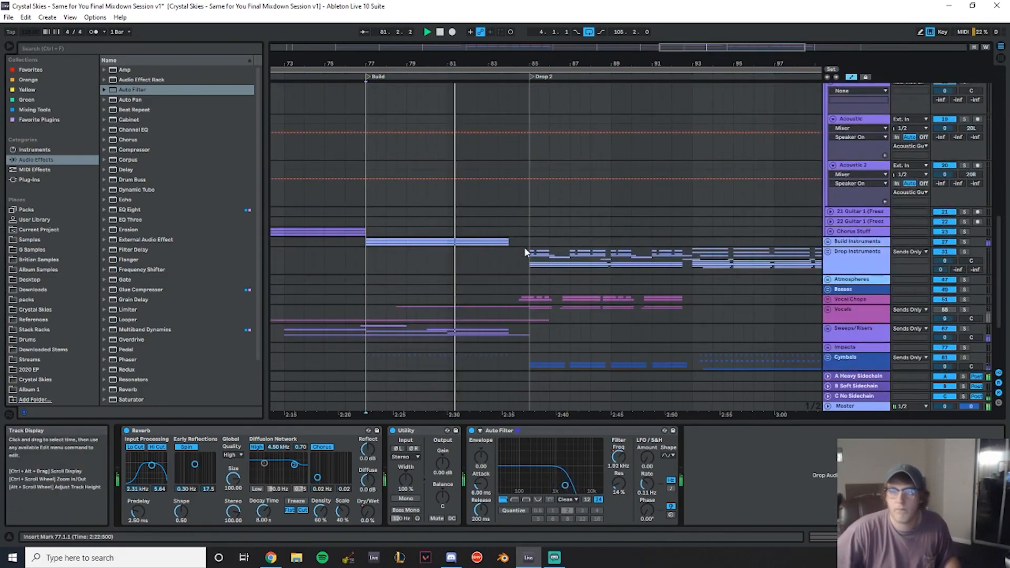
scroll(526, 251, down, 4)
drag(475, 64, 616, 29)
click(829, 141)
scroll(426, 226, down, 2)
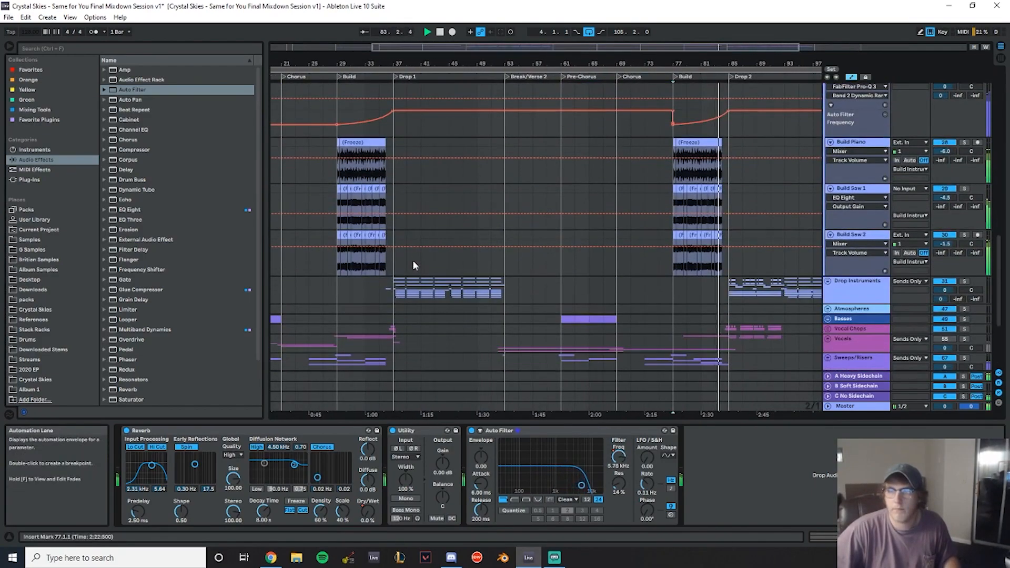
drag(390, 263, 688, 156)
scroll(651, 356, down, 4)
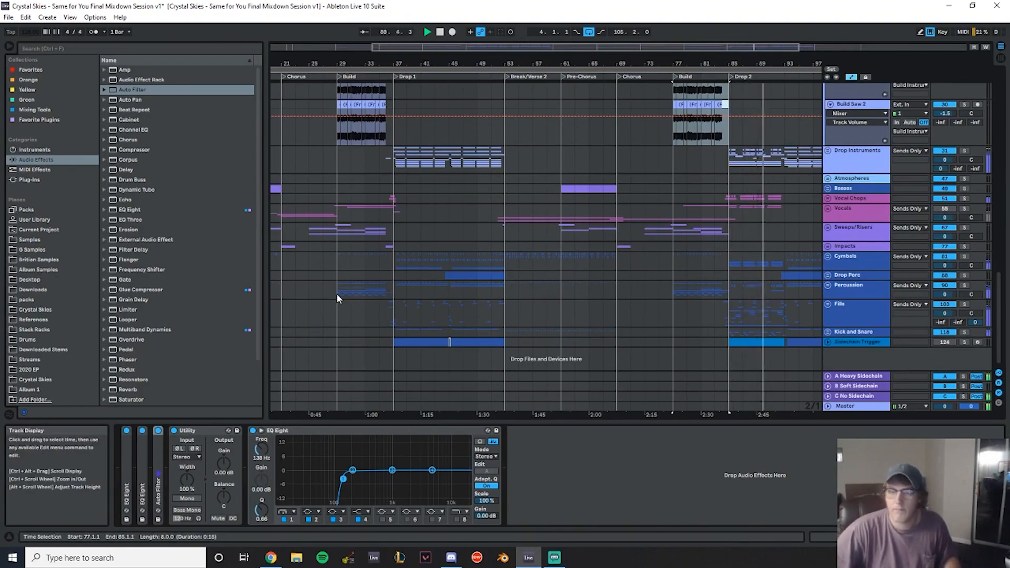
click(395, 234)
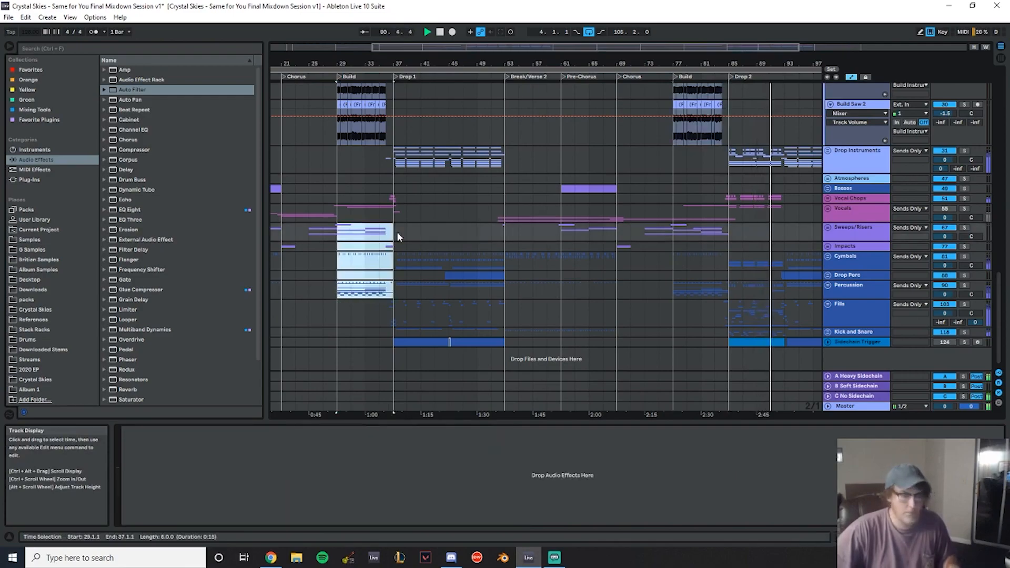
drag(673, 229, 729, 231)
click(829, 230)
scroll(828, 232, down, 5)
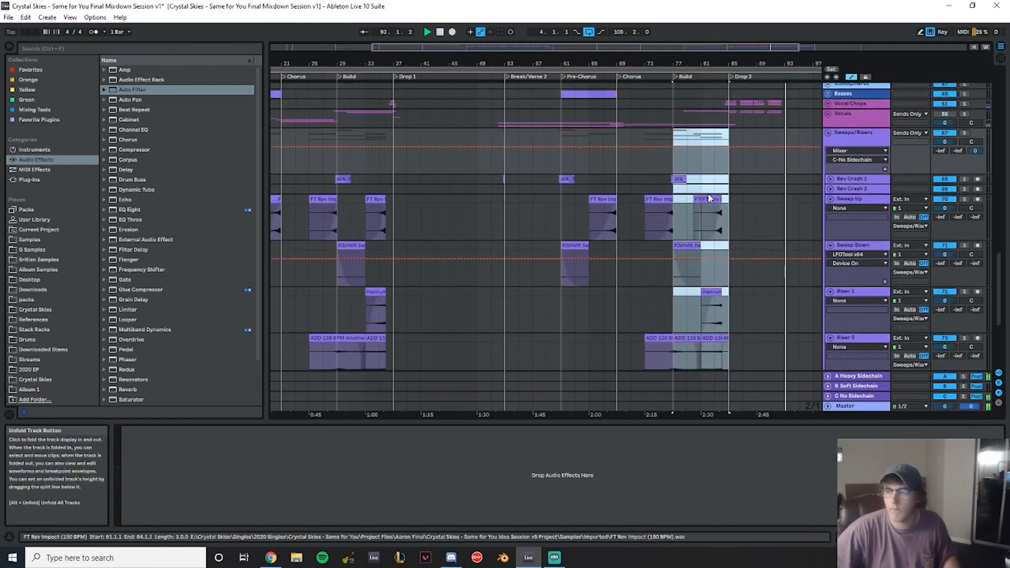
click(670, 180)
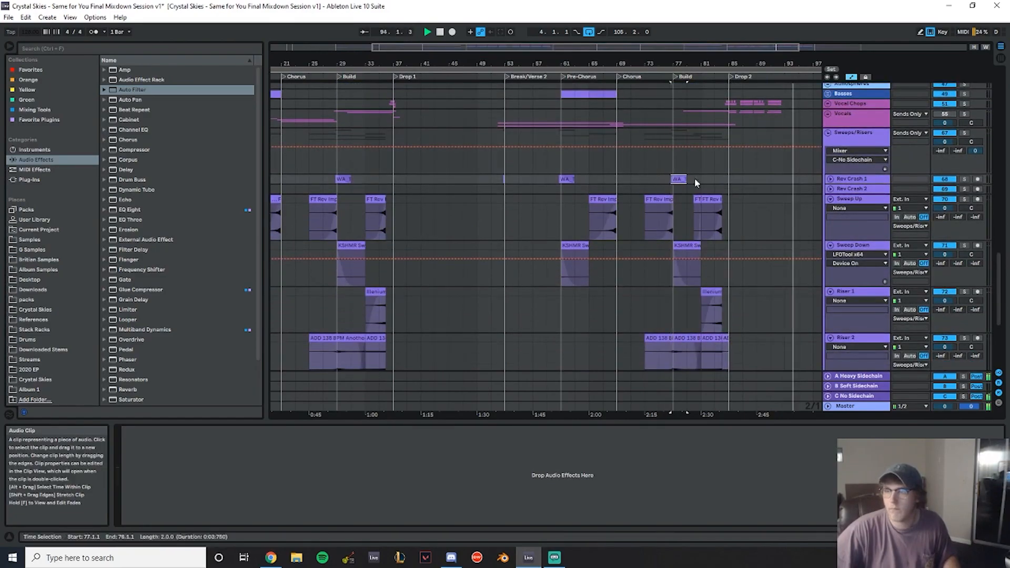
scroll(793, 196, up, 8)
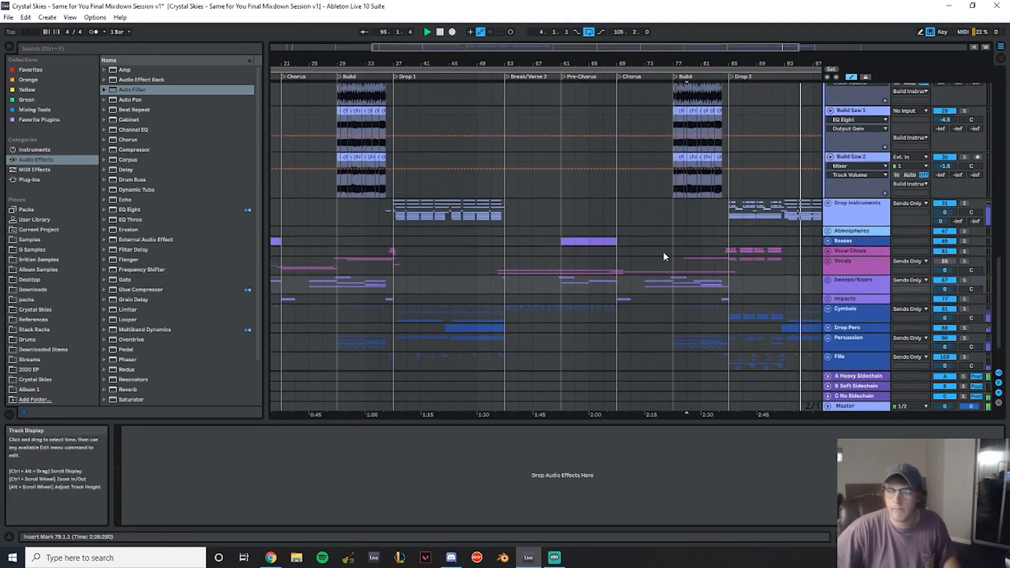
scroll(661, 254, up, 3)
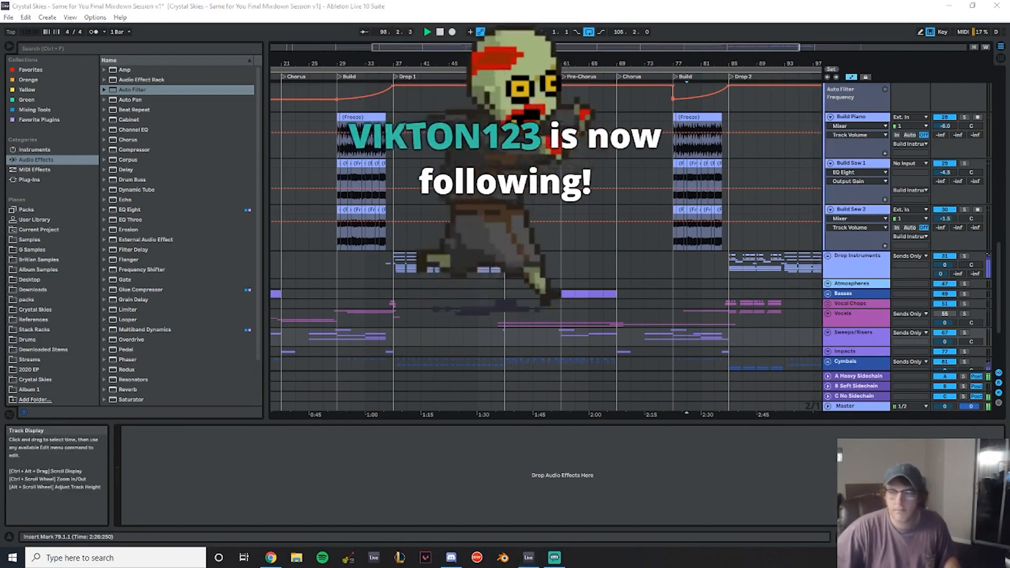
scroll(632, 205, up, 10)
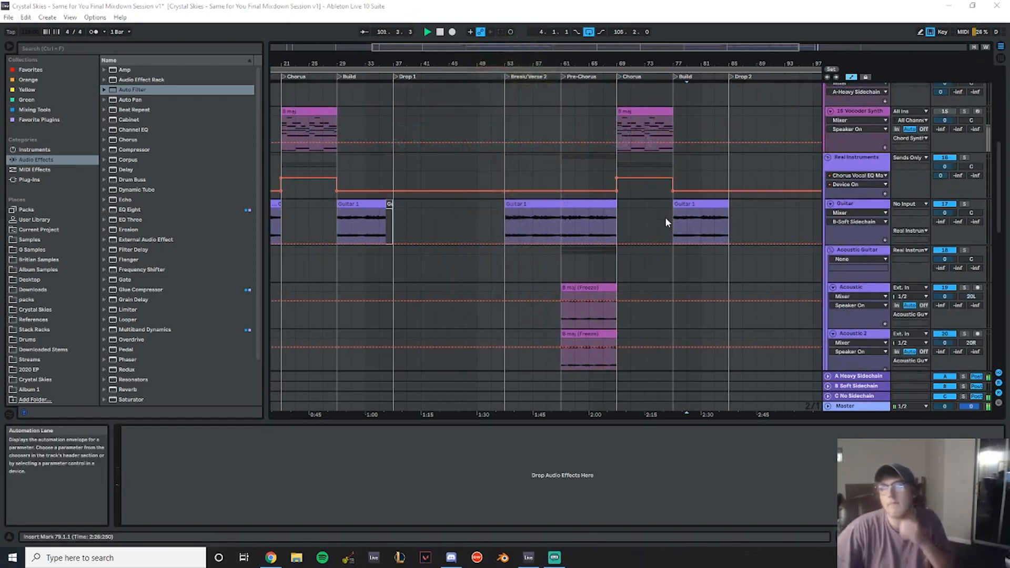
- Examine the Real Instruments, Acoustic and Build Instruments tracks around the Pre-Chorus and Chorus
scroll(662, 232, down, 3)
click(474, 110)
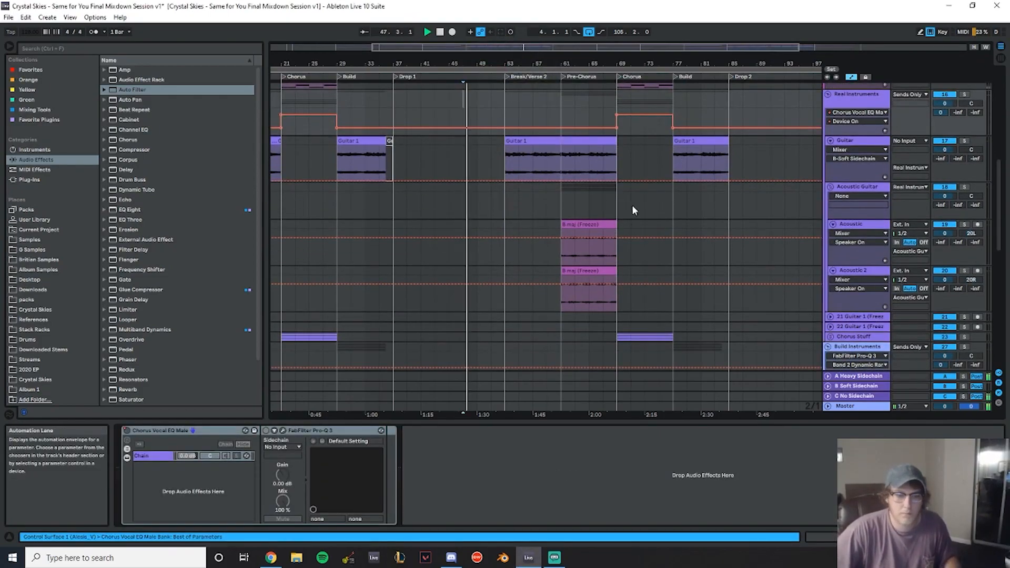
scroll(623, 186, down, 3)
scroll(586, 158, up, 3)
click(394, 137)
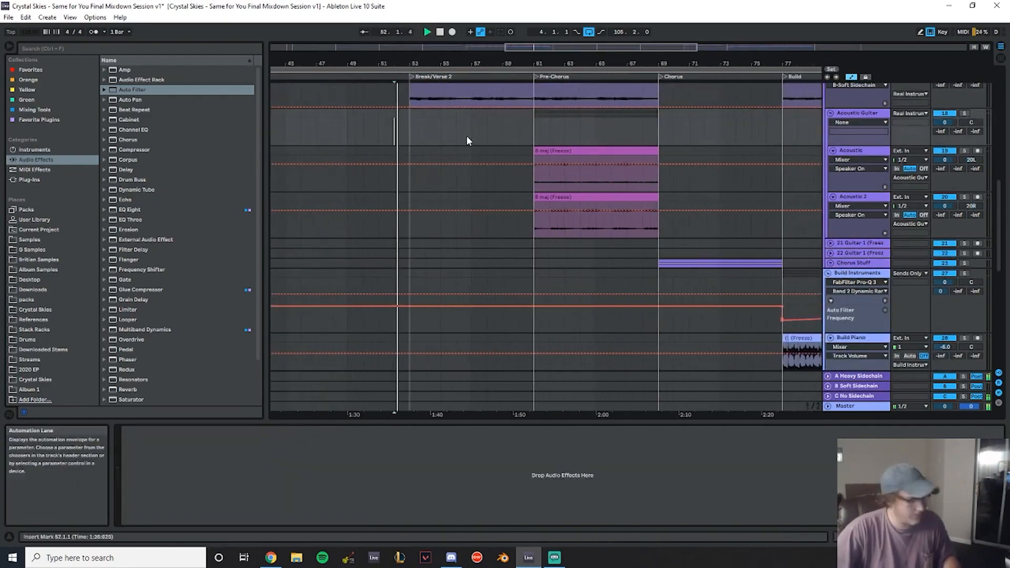
scroll(887, 279, down, 9)
scroll(887, 279, down, 1)
click(888, 304)
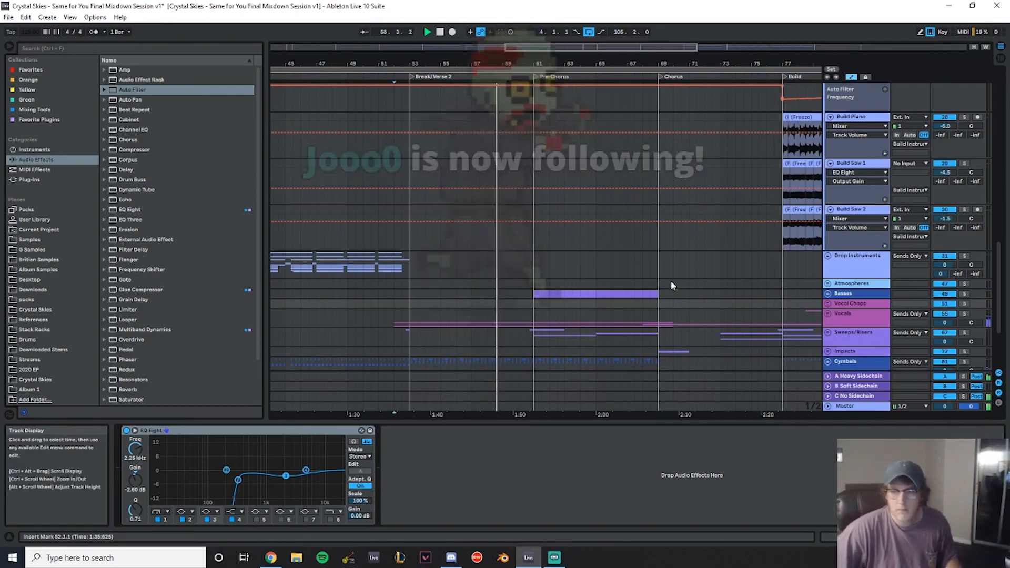
drag(571, 63, 568, 71)
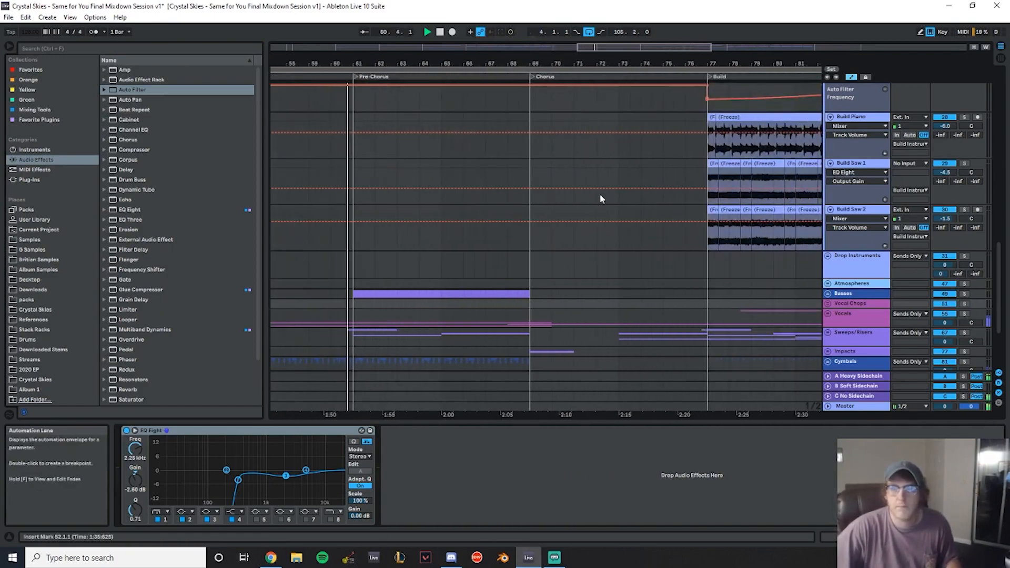
scroll(607, 198, down, 5)
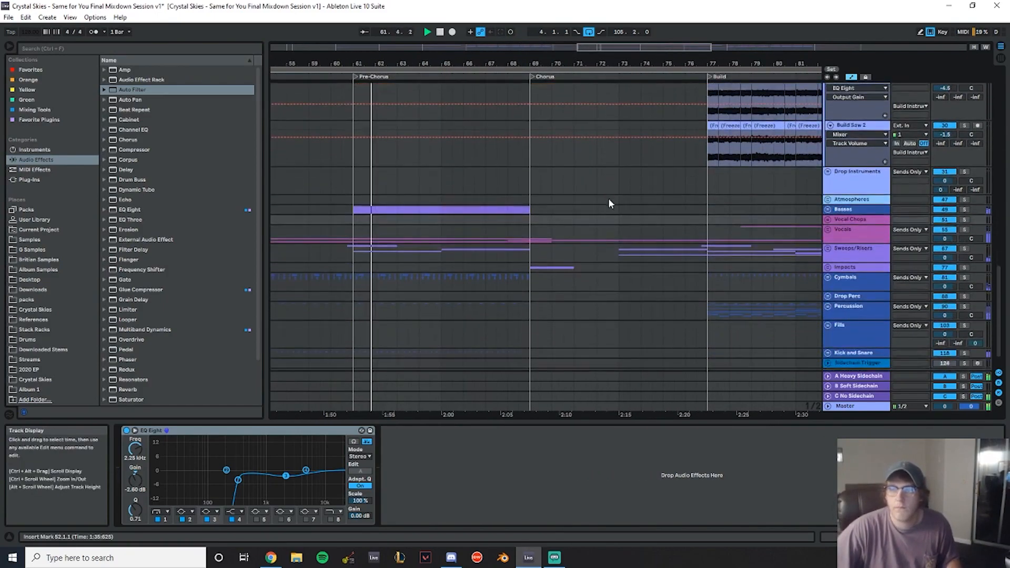
scroll(614, 206, up, 2)
scroll(711, 230, up, 4)
scroll(714, 232, up, 3)
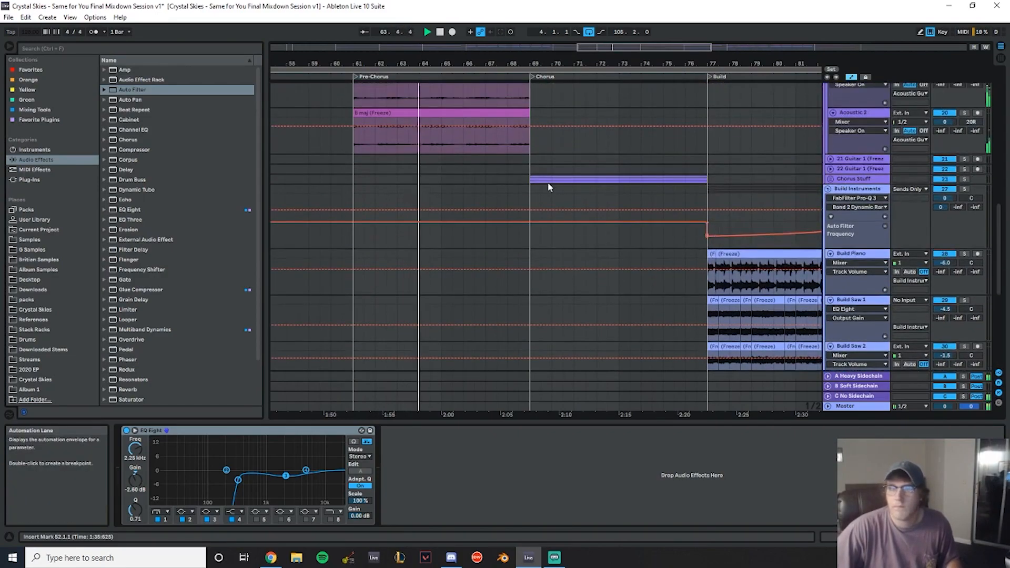
scroll(547, 188, up, 1)
scroll(788, 247, up, 3)
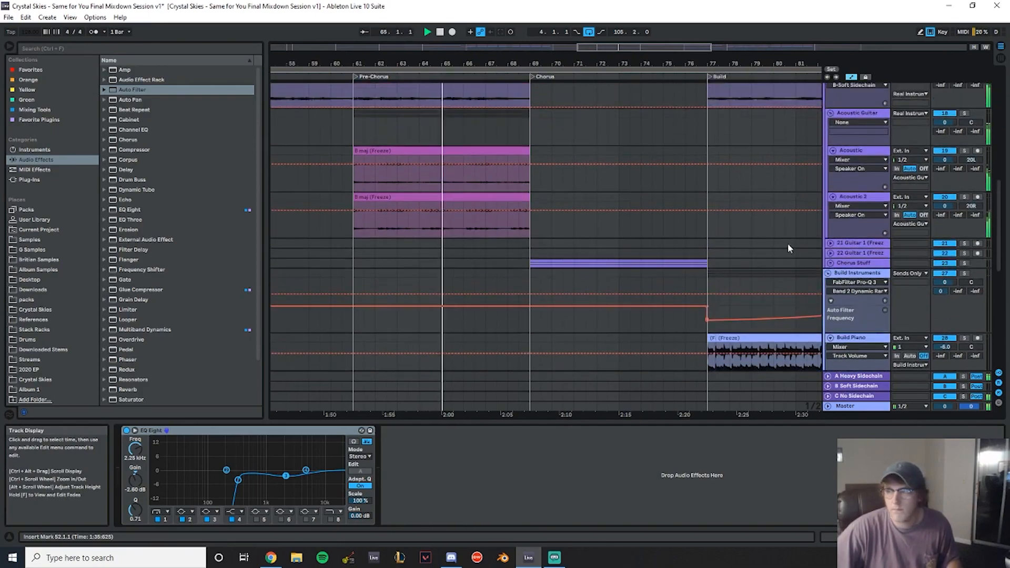
scroll(788, 248, up, 3)
right_click(861, 199)
click(941, 369)
- Play back the Chorus into the Build and scroll through the Drop Instruments and Vocals tracks
scroll(660, 233, down, 2)
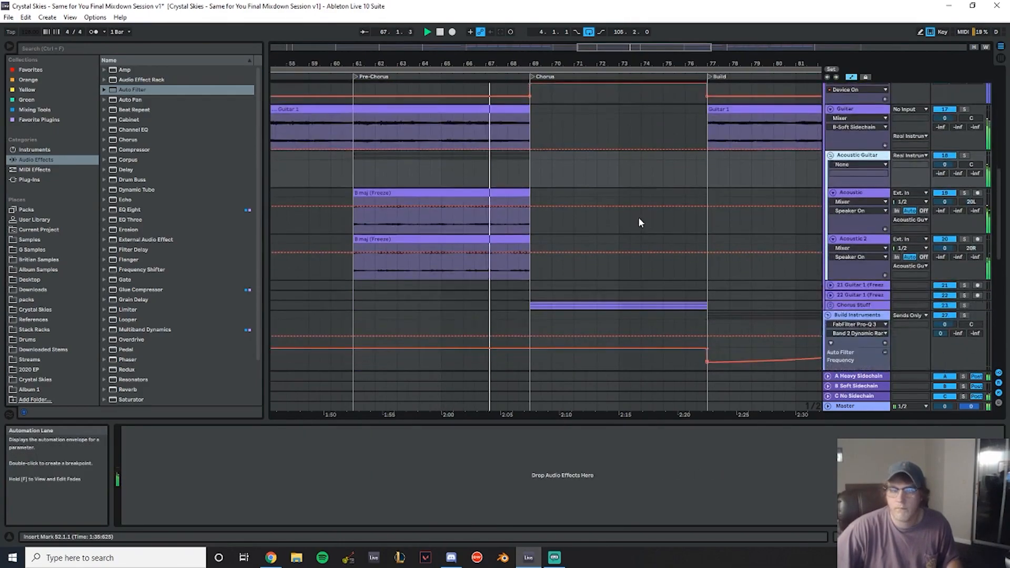
scroll(638, 219, down, 2)
drag(620, 63, 307, 64)
scroll(532, 191, up, 1)
scroll(531, 190, up, 1)
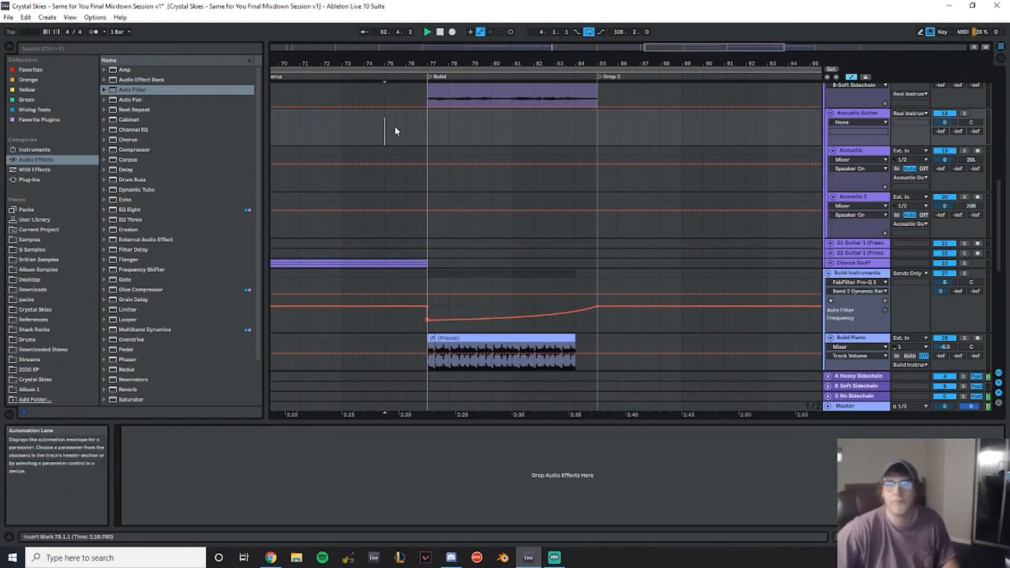
drag(304, 64, 619, 59)
scroll(612, 157, down, 3)
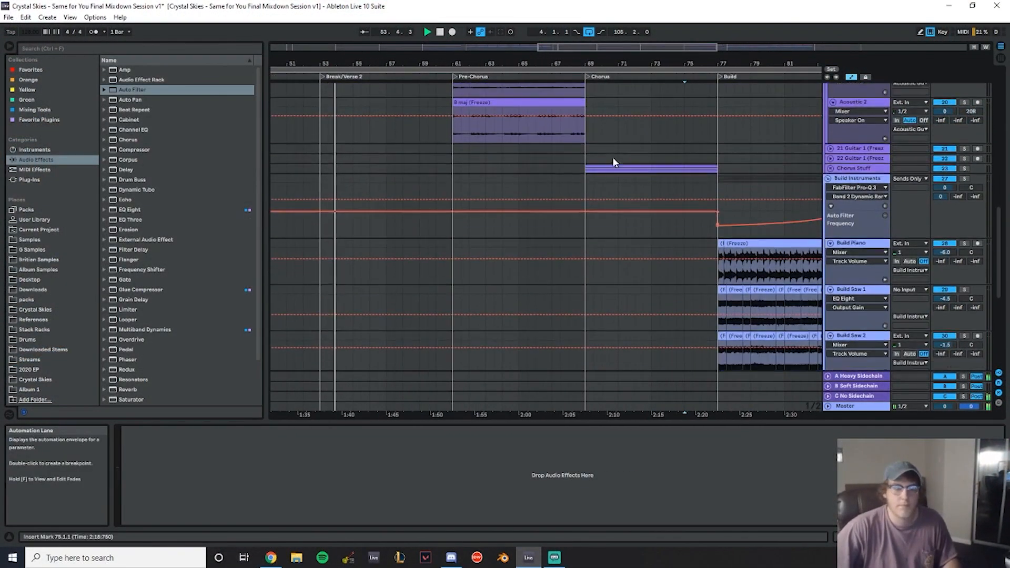
scroll(604, 181, down, 5)
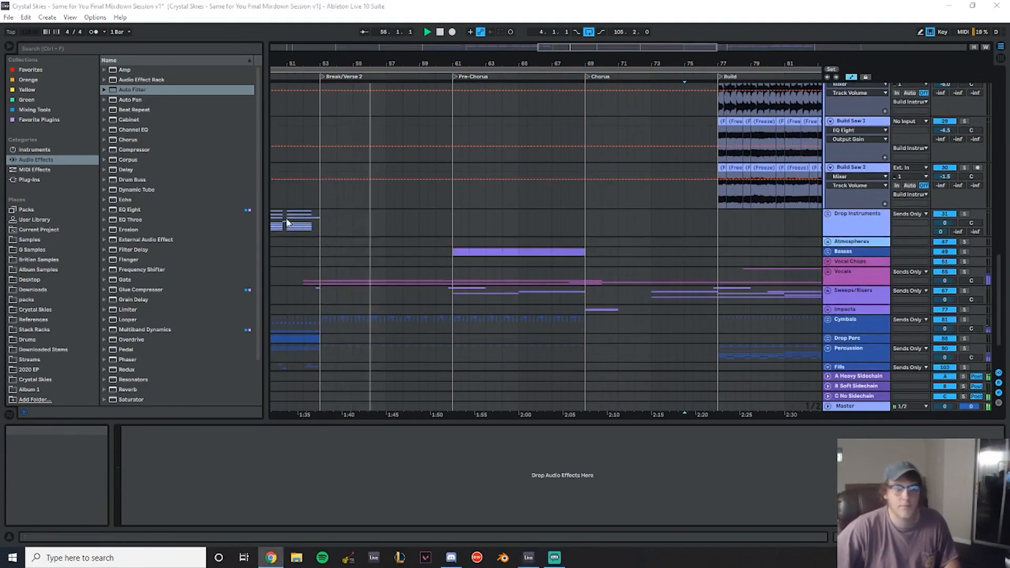
click(512, 125)
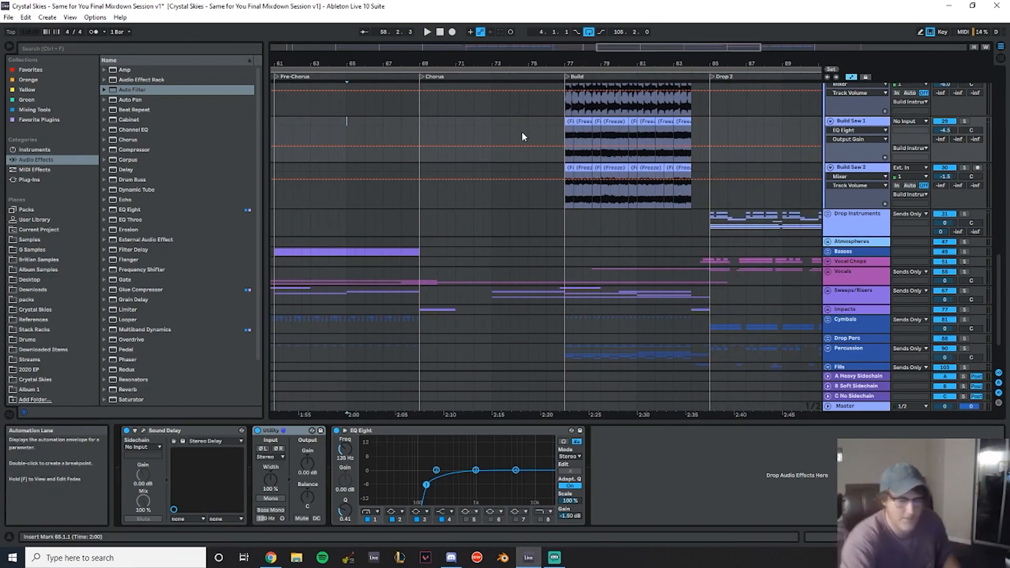
key(space)
drag(437, 59, 343, 60)
scroll(591, 258, down, 3)
click(829, 211)
scroll(479, 232, down, 5)
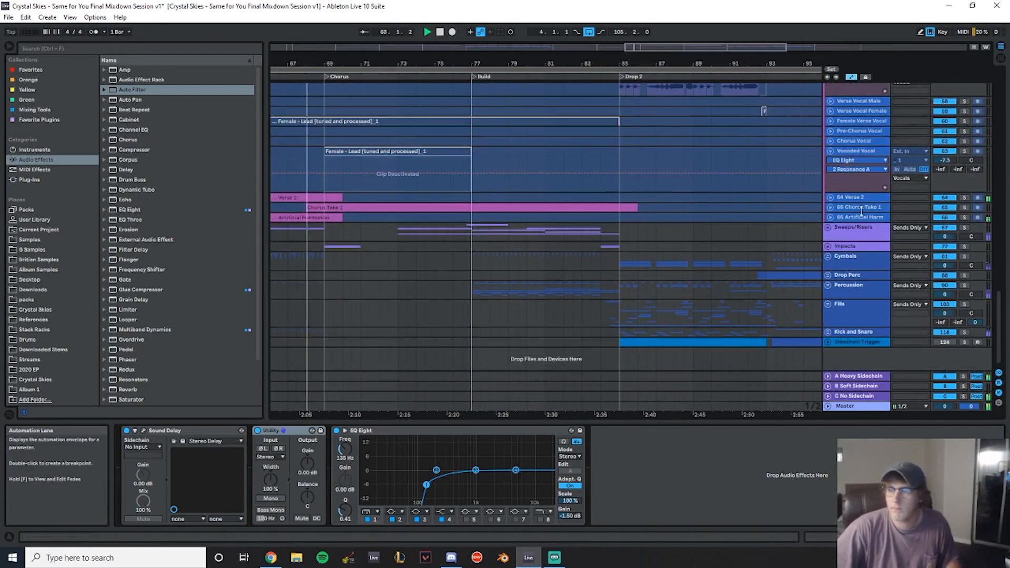
scroll(861, 218, up, 5)
- Unfreeze the male lead vocal track inside the Vocals group
right_click(846, 178)
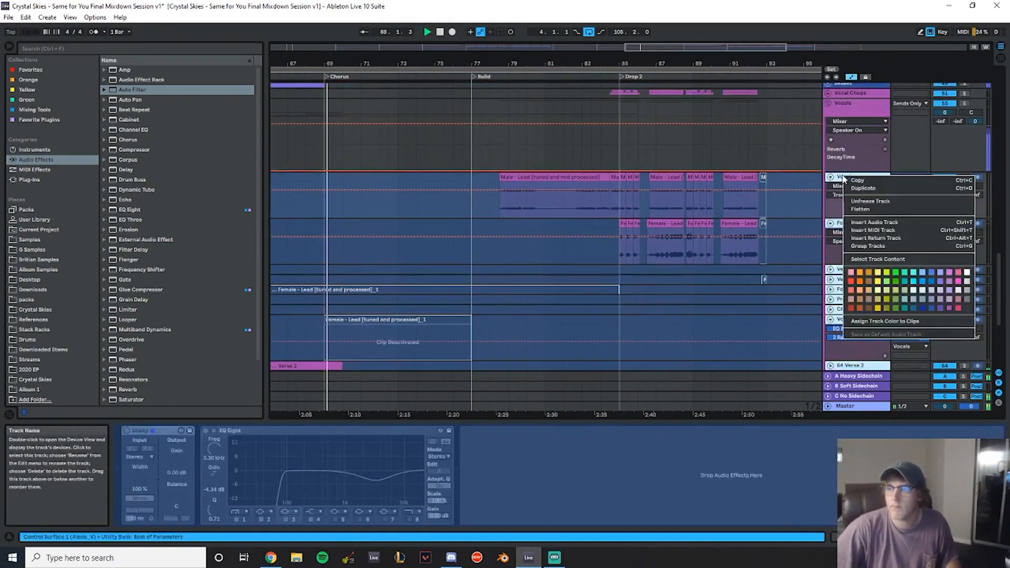
click(888, 204)
scroll(434, 216, down, 5)
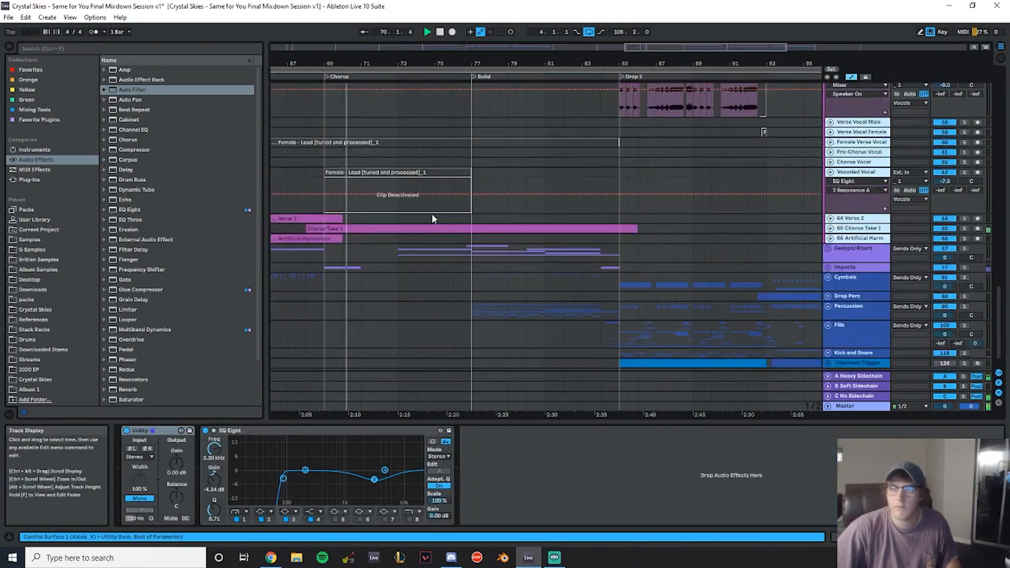
click(601, 231)
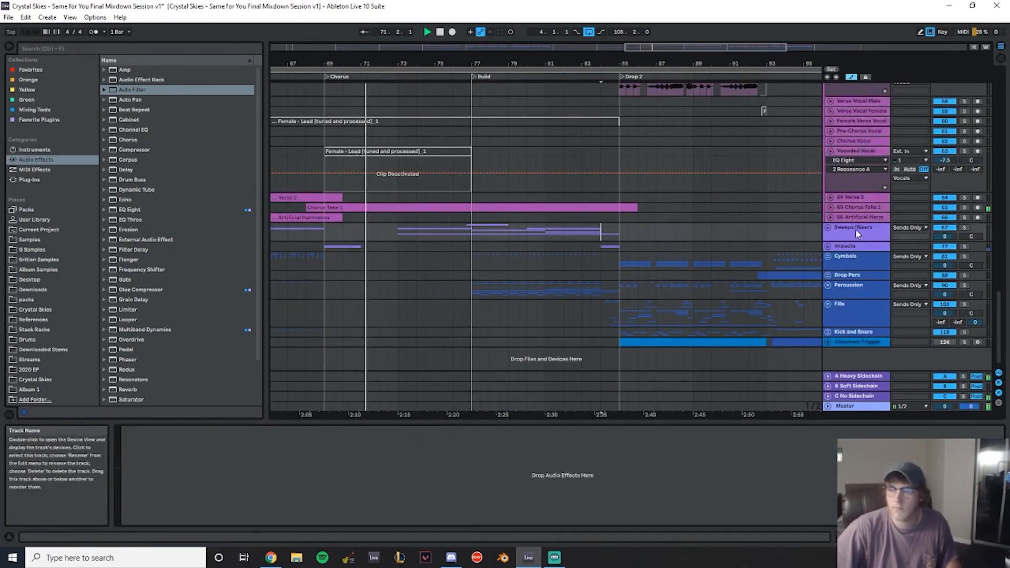
- Expand the Chorus Take 1 track and copy its Chorus portion onto the Vocoded Vocal track
scroll(824, 169, up, 3)
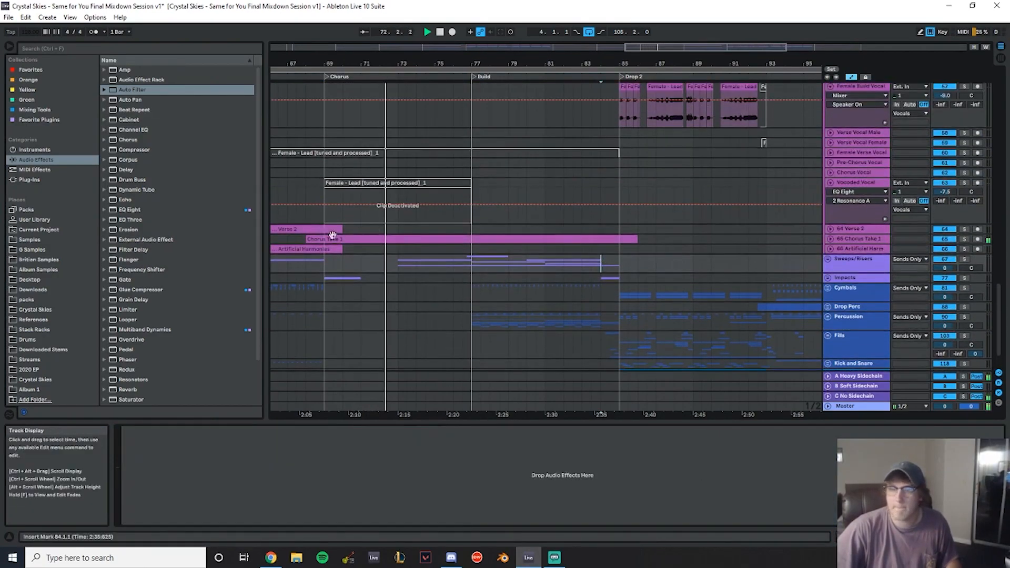
click(830, 239)
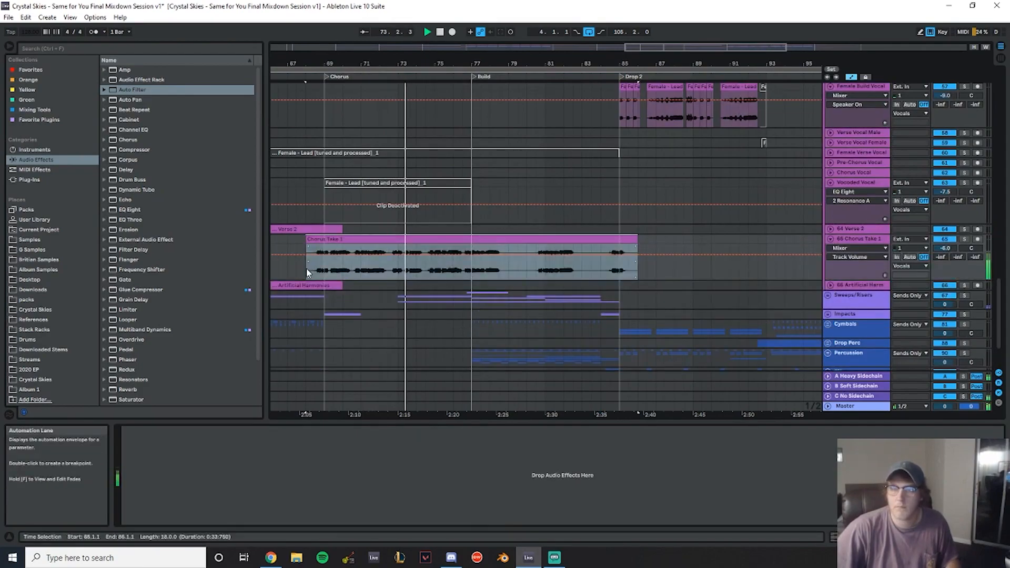
drag(455, 235, 454, 179)
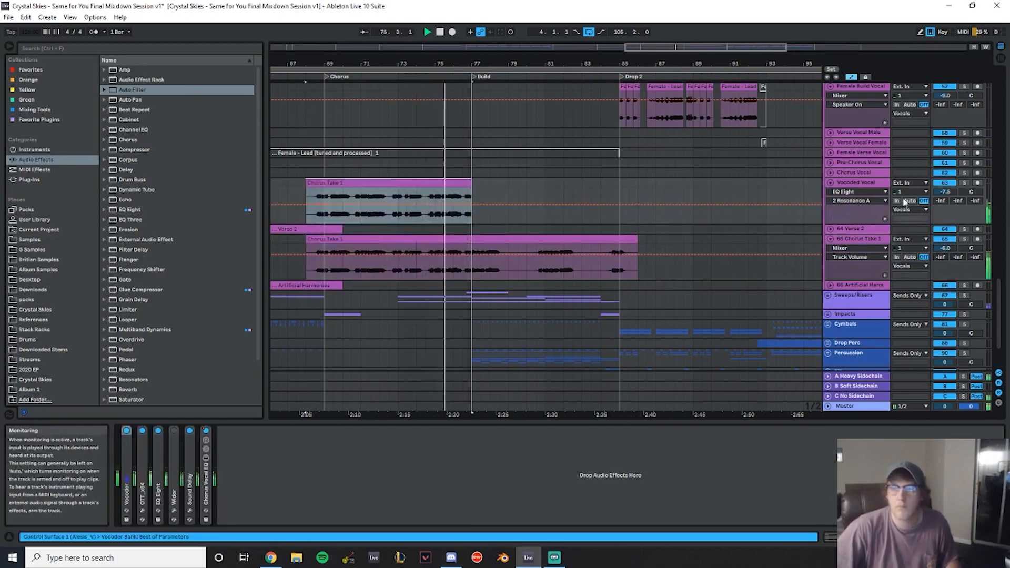
- Play back the Chorus and Build sections to audition the vocoded chorus vocal
drag(461, 62, 387, 63)
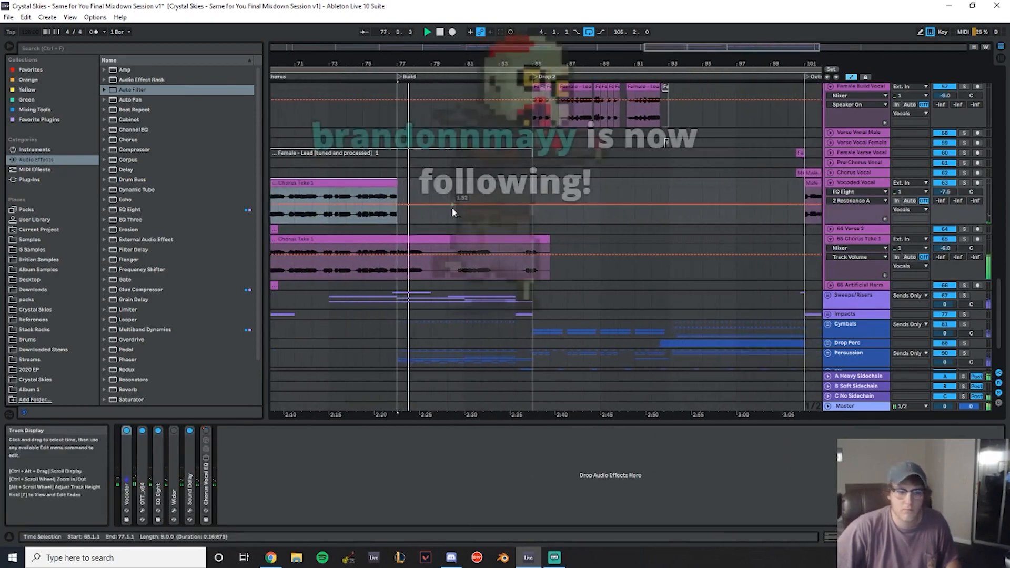
drag(431, 49, 665, 63)
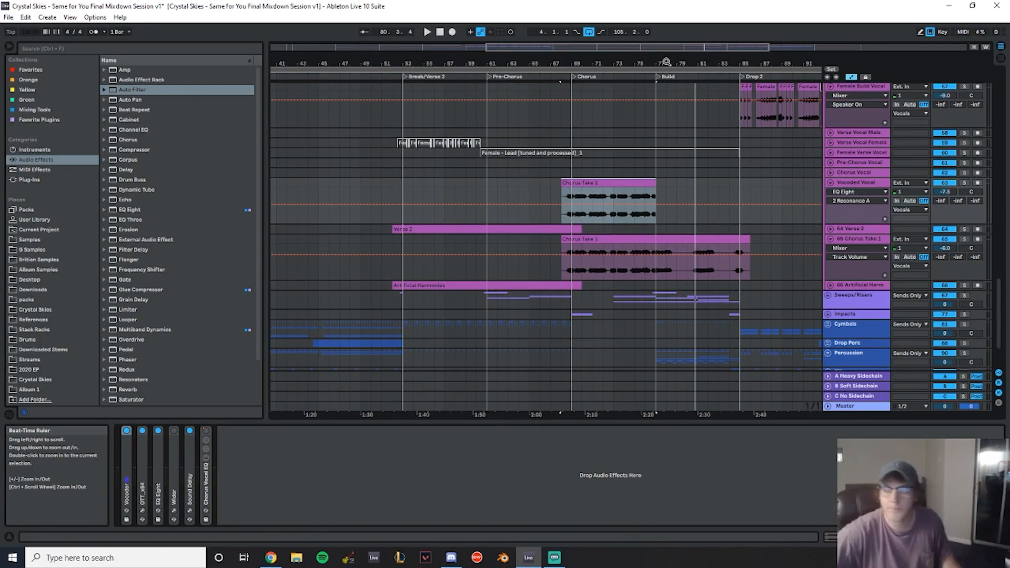
click(646, 106)
key(space)
click(553, 115)
key(space)
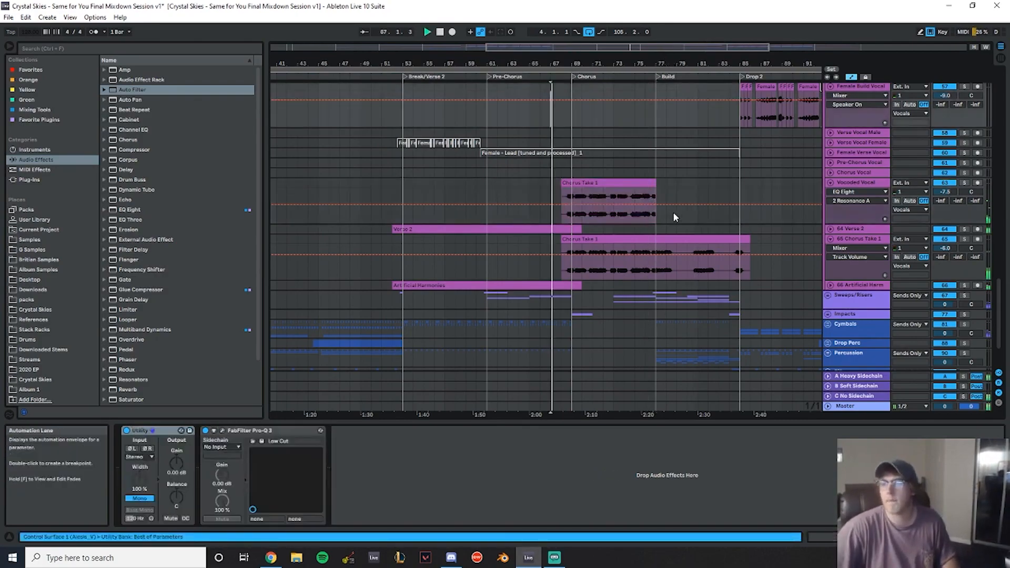
mouse_move(651, 64)
mouse_down()
mouse_move(525, 100)
mouse_move(665, 129)
mouse_up()
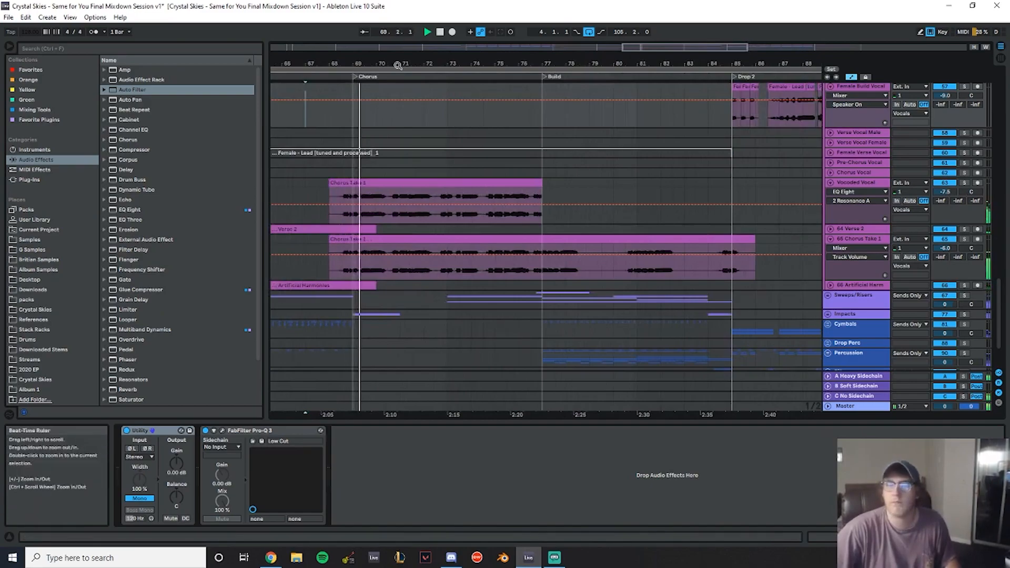
drag(404, 62, 403, 55)
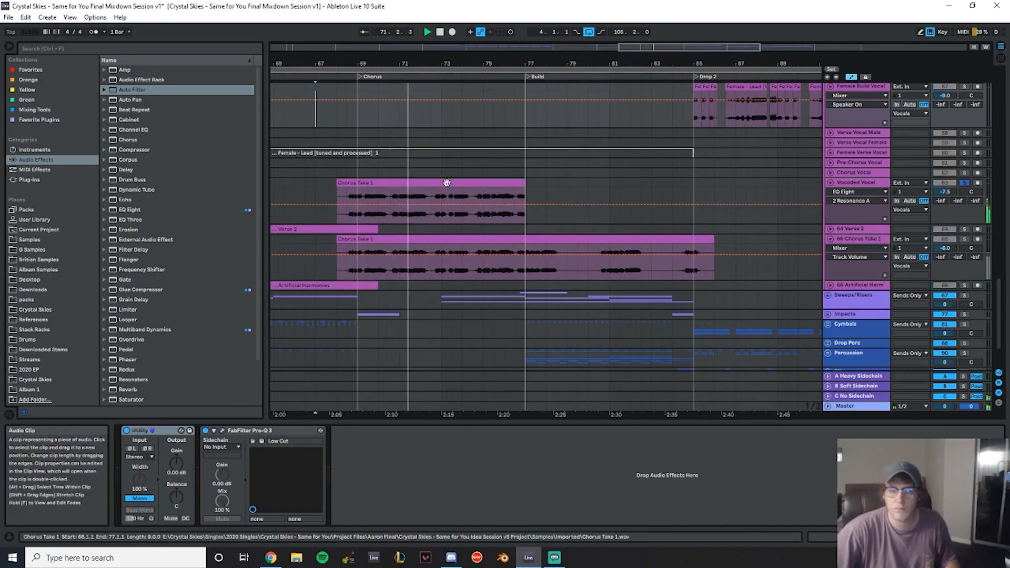
- Add a Utility device to the end of the Vocoded Vocal track's device chain
mouse_move(178, 468)
mouse_down()
mouse_move(178, 444)
mouse_move(178, 466)
mouse_up()
double_click(179, 461)
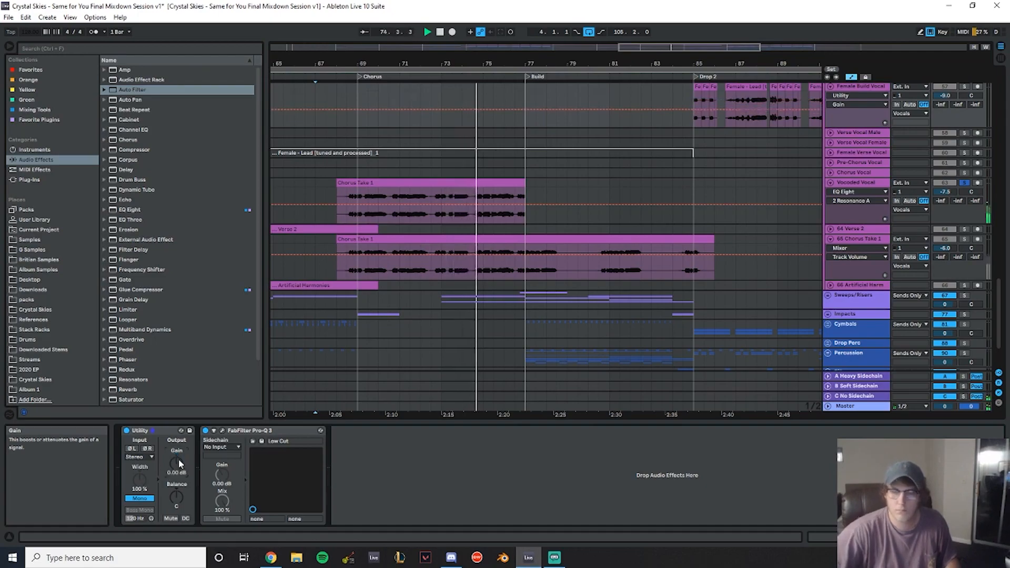
click(861, 182)
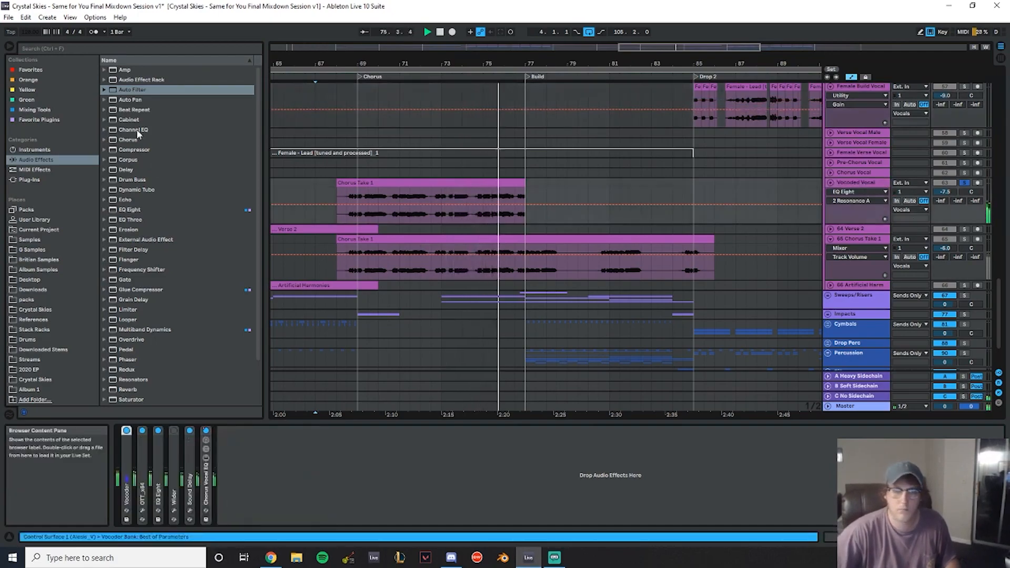
scroll(141, 393, down, 3)
drag(285, 496, 275, 462)
- Raise the Vocoded Vocal Utility gain to about 6.67 dB while auditioning
key(space)
key(space)
click(414, 187)
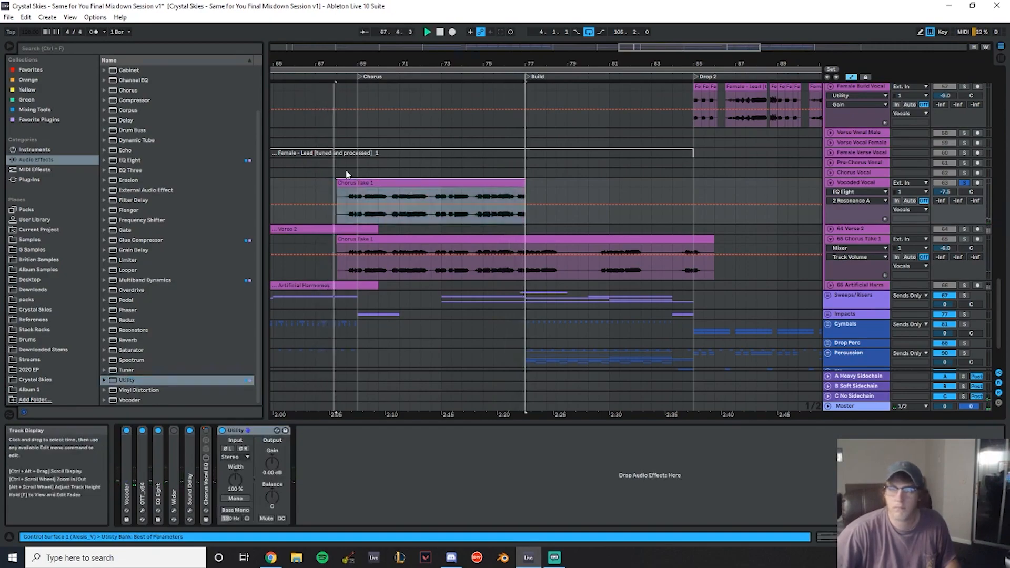
click(857, 184)
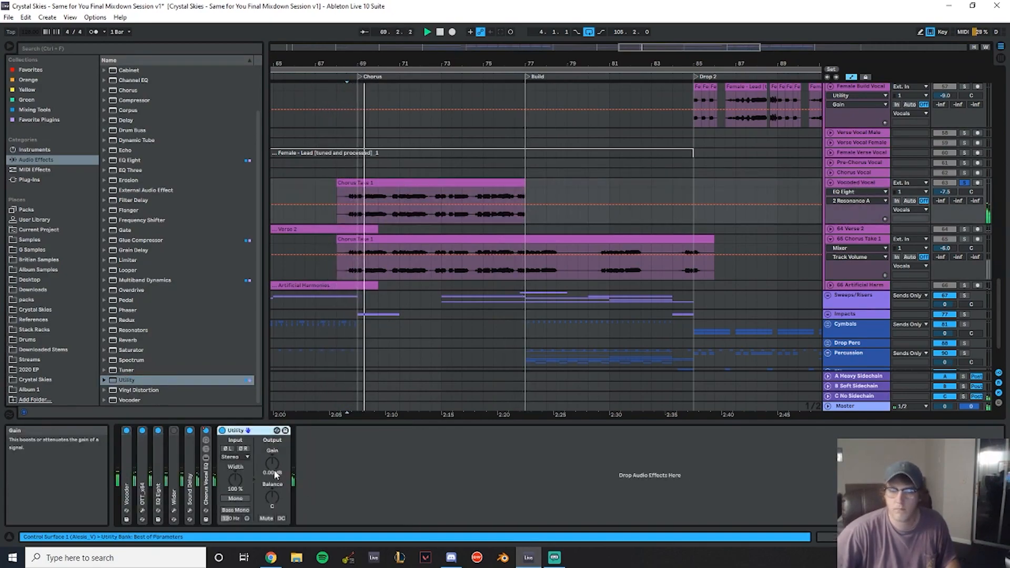
drag(272, 463, 272, 459)
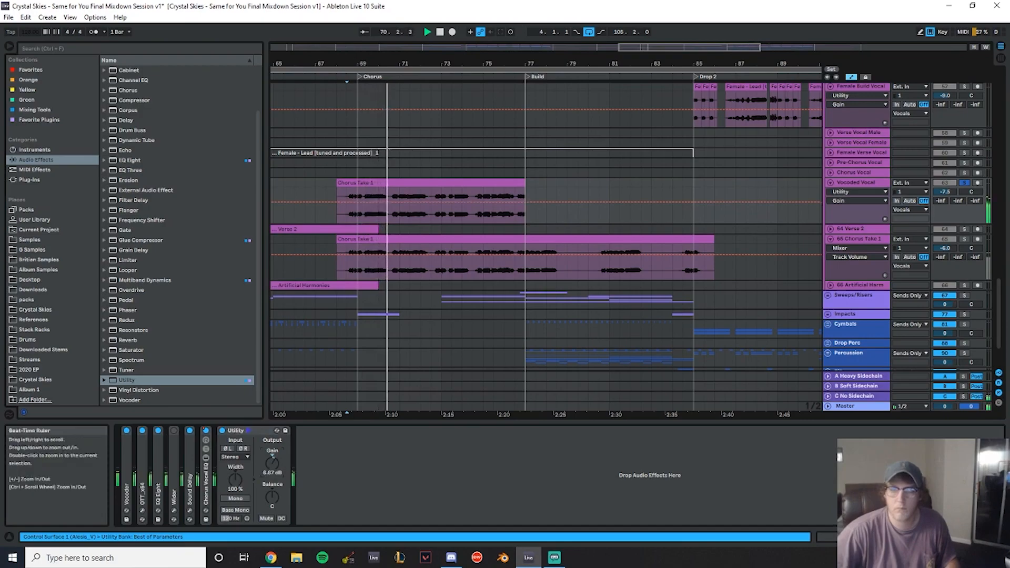
- Open the Vocoder device and set the Utility gain to 3.00 dB on the Vocoded Vocal
drag(354, 58, 353, 105)
drag(305, 184, 362, 184)
drag(421, 46, 416, 22)
double_click(128, 470)
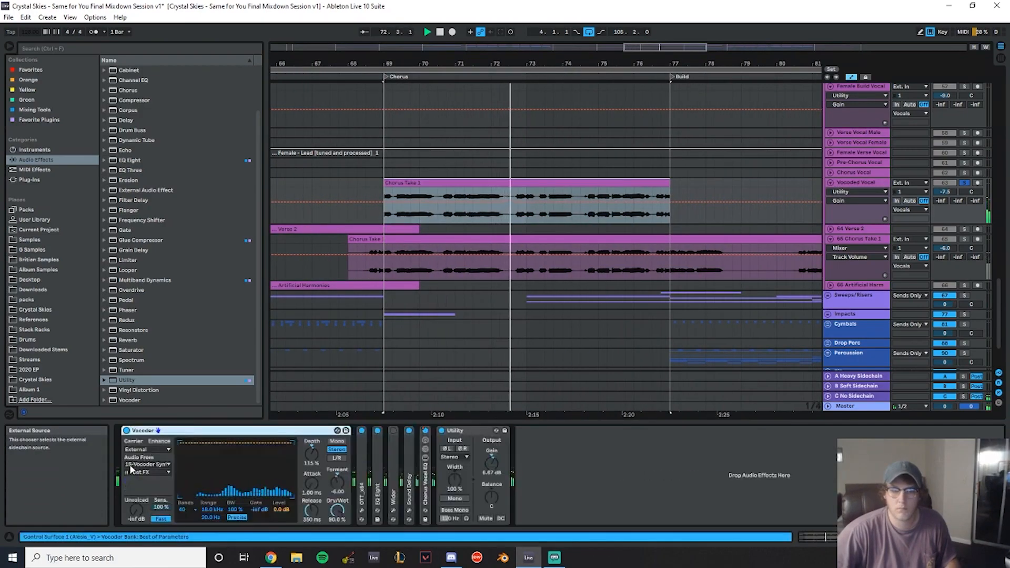
drag(491, 463, 493, 467)
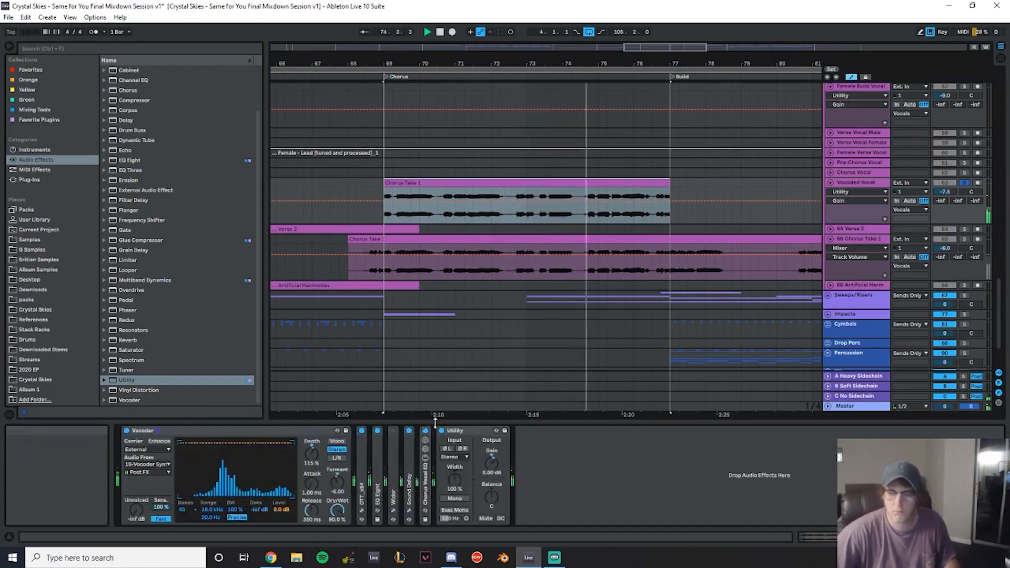
click(965, 183)
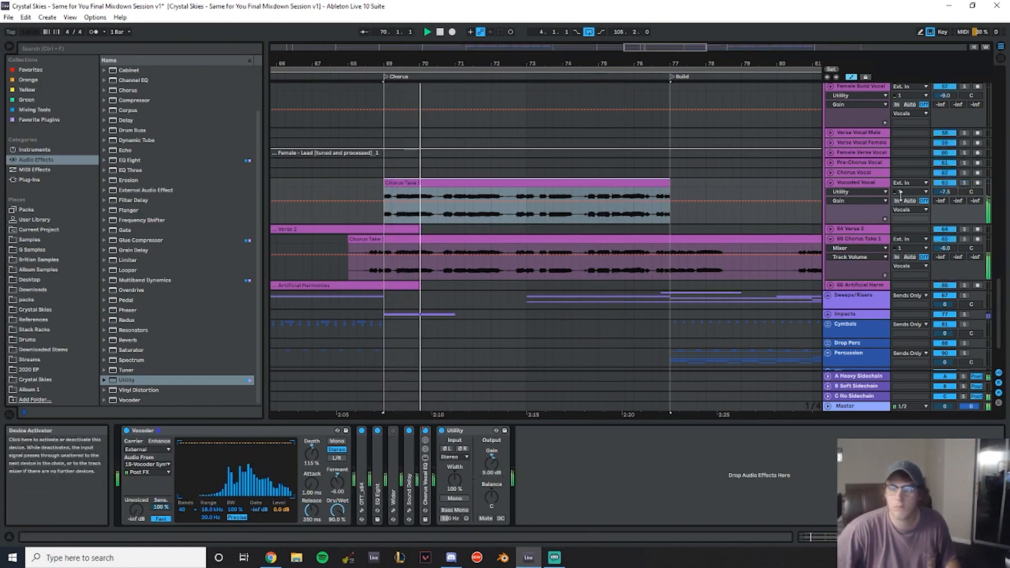
drag(492, 464, 491, 466)
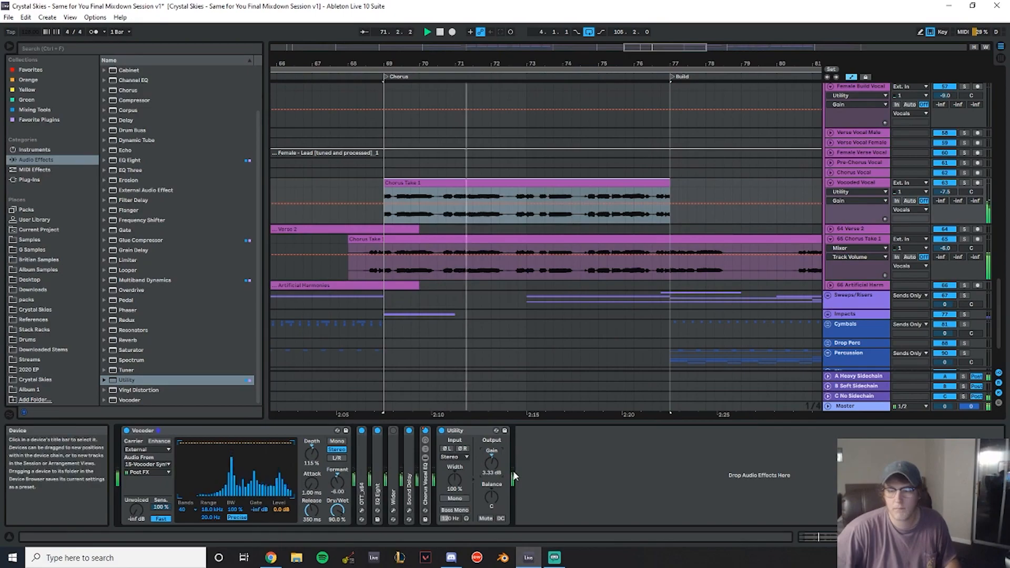
- Delete the Utility device from the Vocoded Vocal chain
click(479, 431)
drag(473, 60, 513, 21)
drag(326, 183, 636, 184)
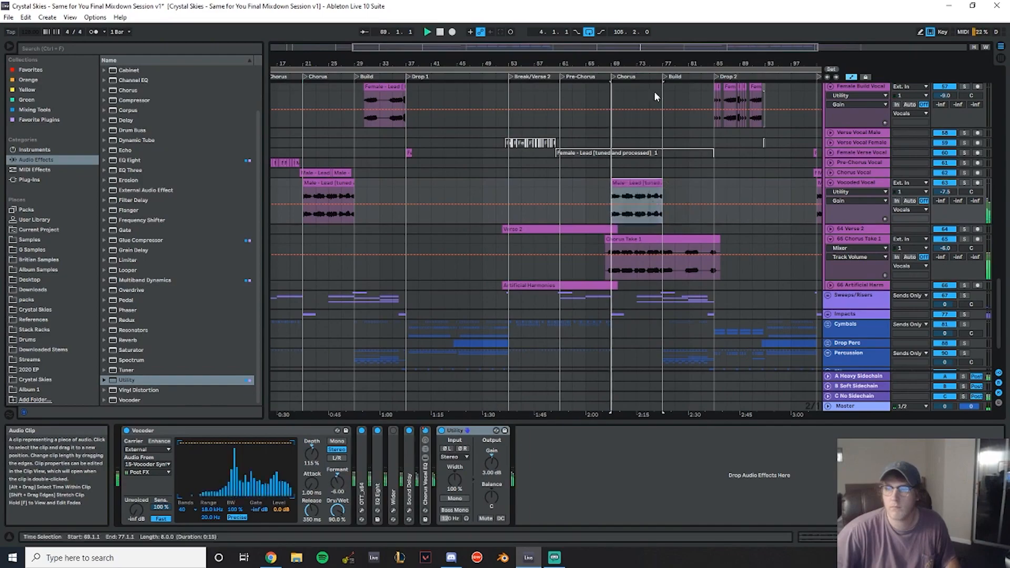
double_click(525, 59)
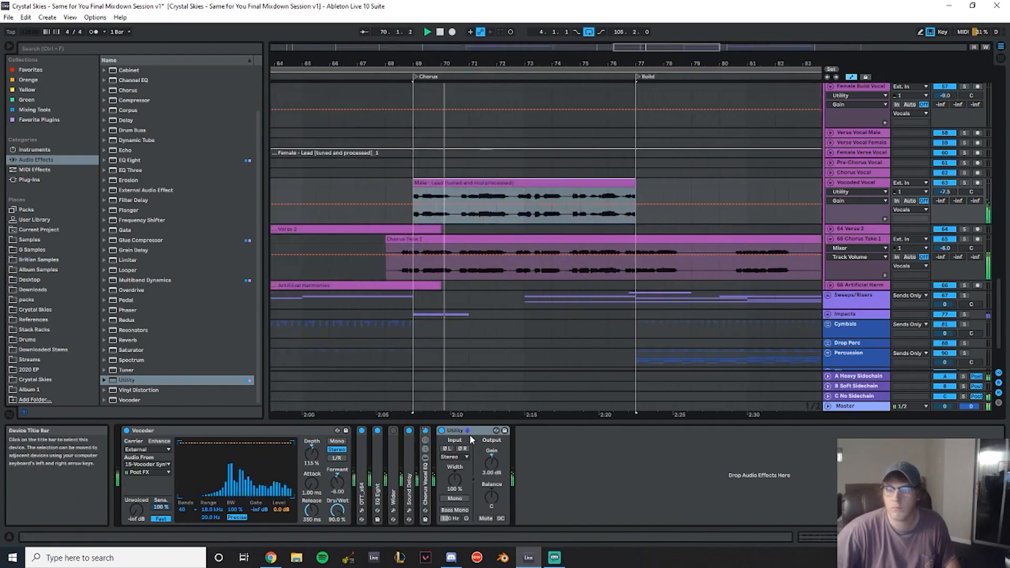
key(Delete)
- Scroll through the vocal tracks across the Chorus, Drop 2 and Outro sections
drag(538, 63, 517, 74)
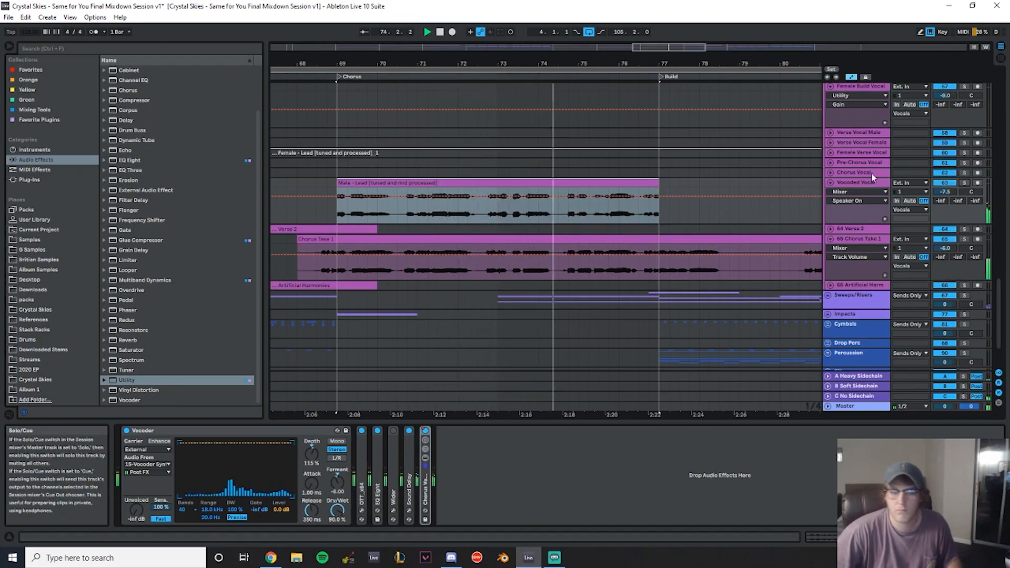
drag(580, 63, 340, 62)
scroll(468, 149, down, 3)
scroll(468, 150, down, 1)
drag(401, 62, 363, 91)
scroll(574, 196, up, 2)
scroll(574, 196, up, 1)
scroll(361, 211, up, 1)
scroll(361, 221, down, 1)
scroll(361, 222, down, 1)
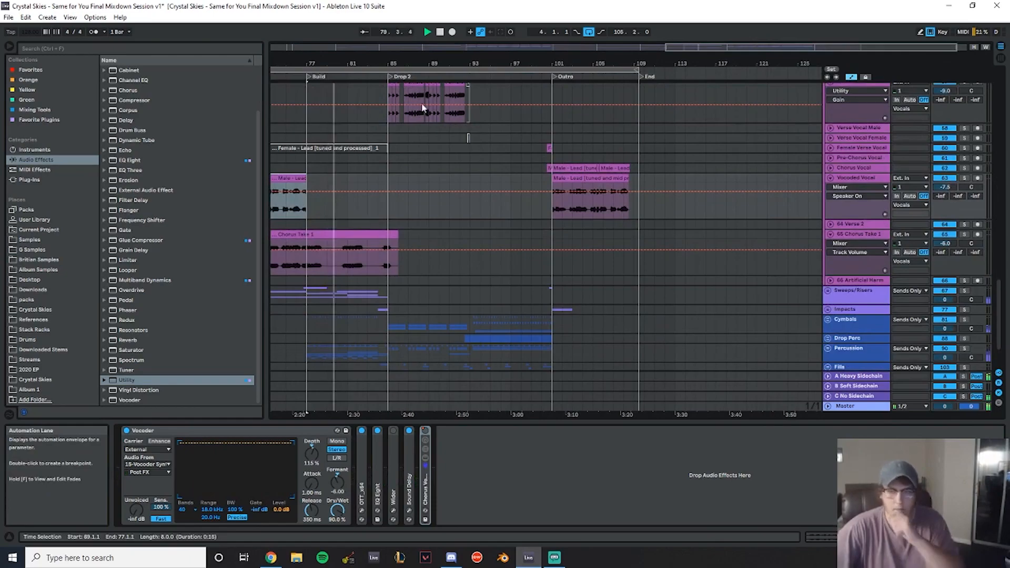
drag(390, 62, 575, 63)
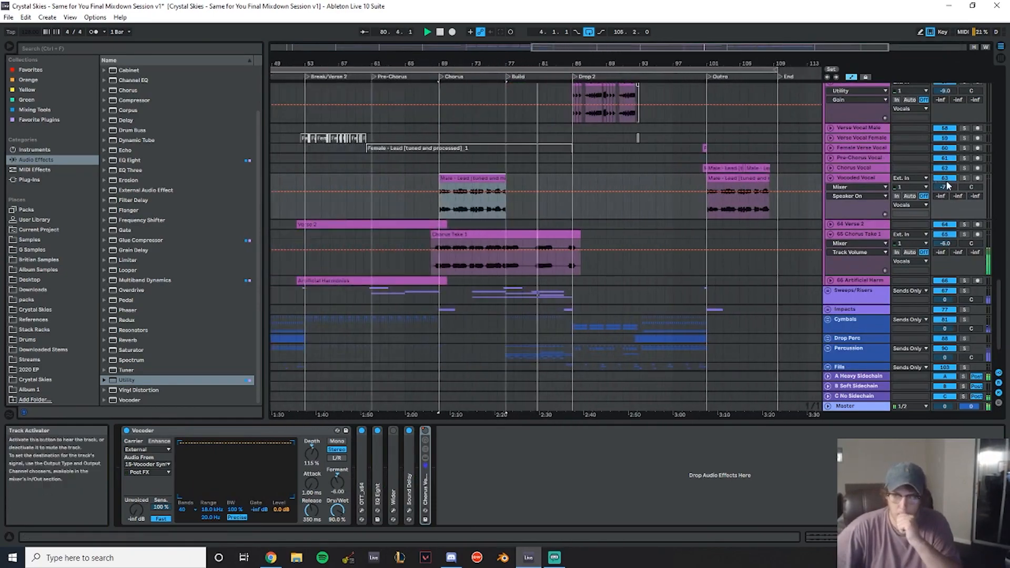
- Select and delete the short clips on the Verse Vocal Female track near Break/Verse 2
scroll(717, 260, up, 5)
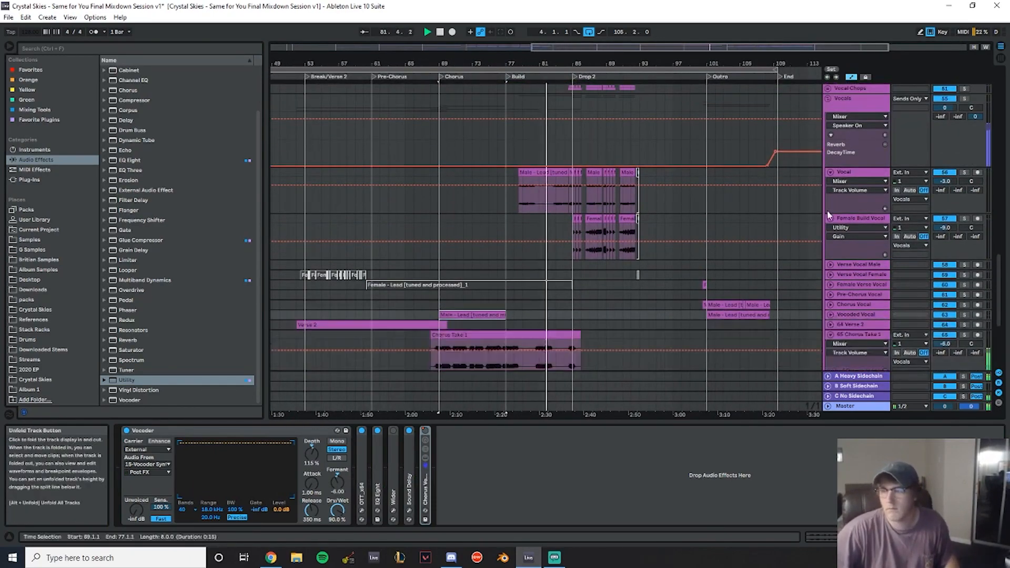
scroll(816, 274, down, 5)
click(488, 252)
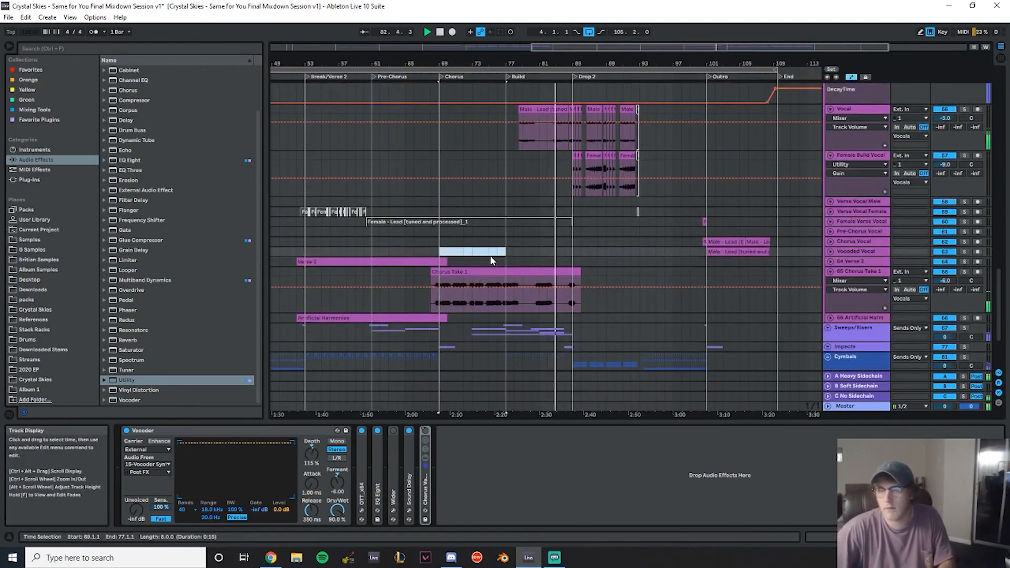
click(456, 222)
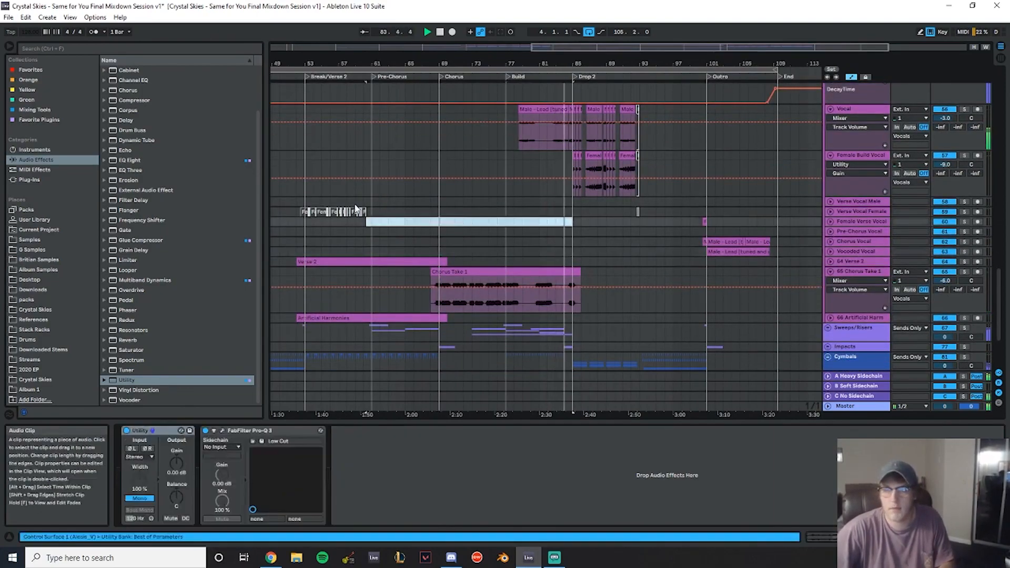
drag(373, 212, 288, 212)
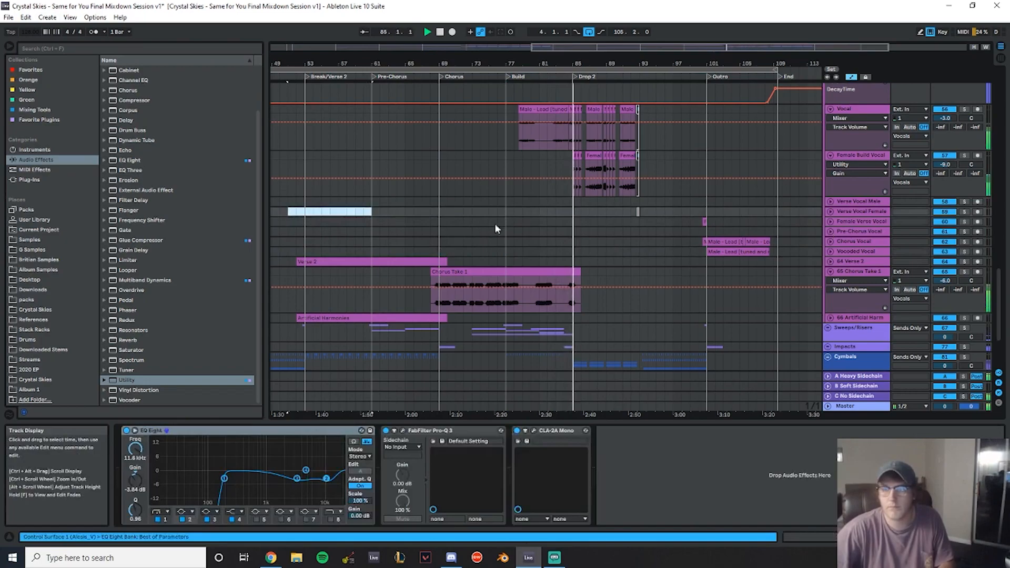
drag(641, 64, 810, 19)
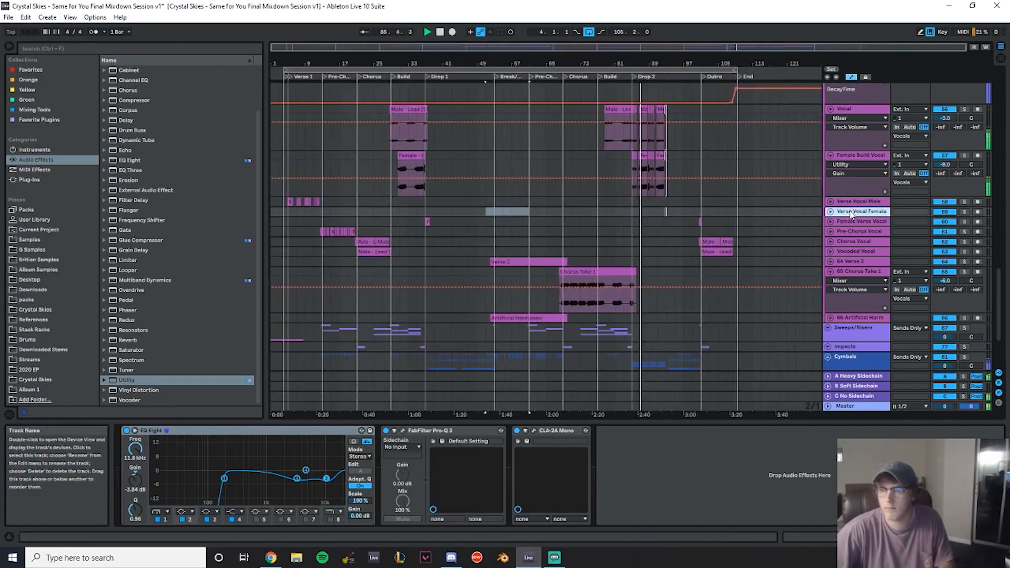
key(Delete)
- Fold the Vocal and Female Build Vocal tracks inside the Vocals group
drag(654, 62, 600, 121)
scroll(622, 201, down, 2)
scroll(622, 201, up, 3)
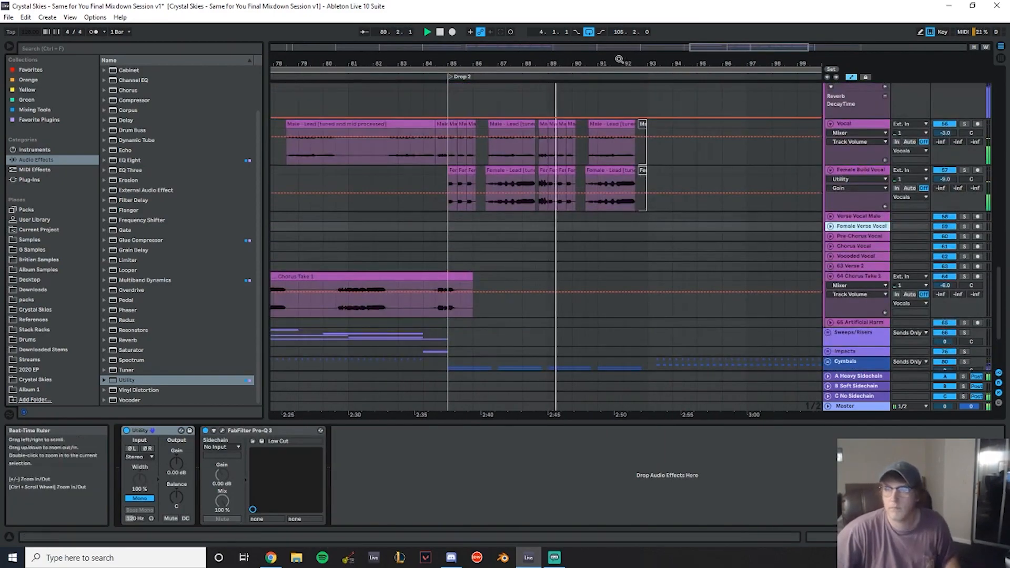
drag(620, 60, 555, 63)
scroll(781, 248, up, 4)
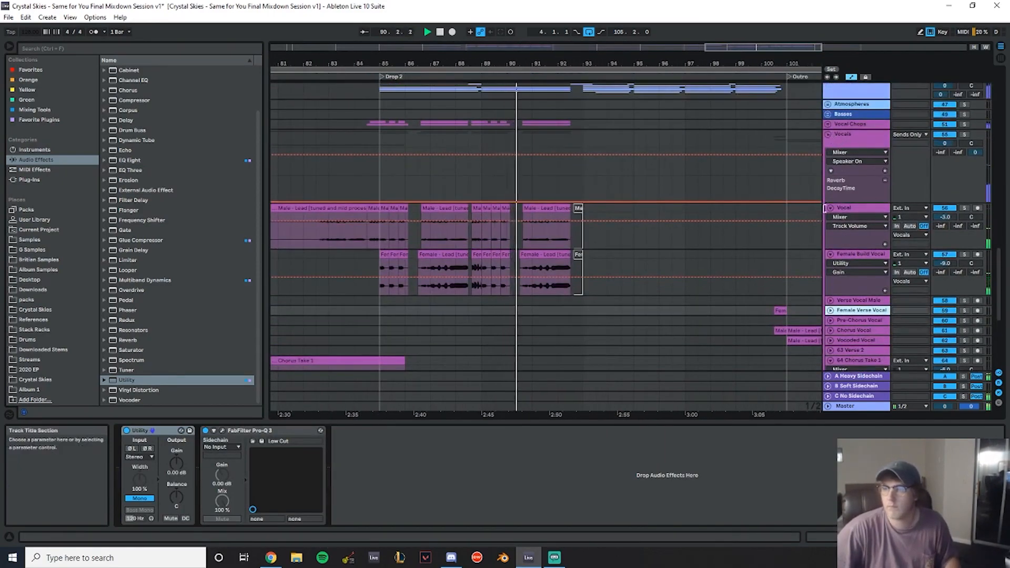
click(831, 208)
click(830, 218)
drag(642, 62, 497, 55)
scroll(632, 189, up, 1)
scroll(519, 237, down, 1)
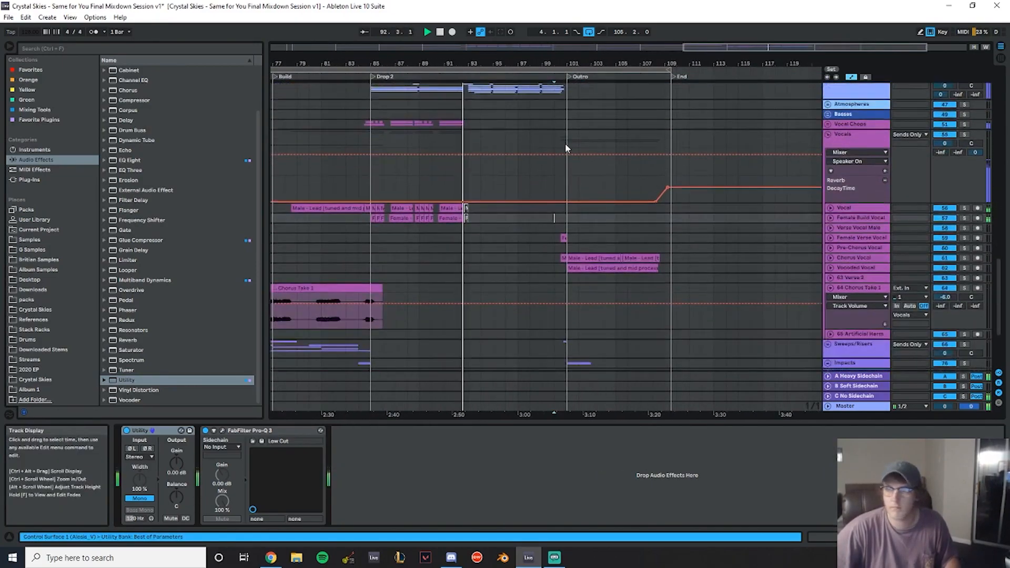
scroll(780, 215, up, 3)
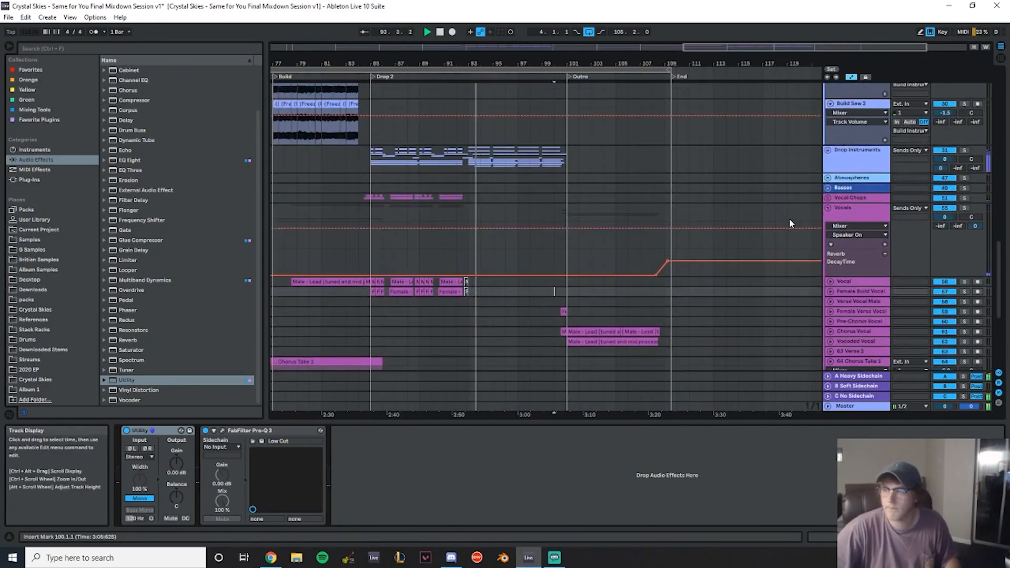
- Collapse the Vocals group track
click(828, 209)
scroll(782, 285, up, 2)
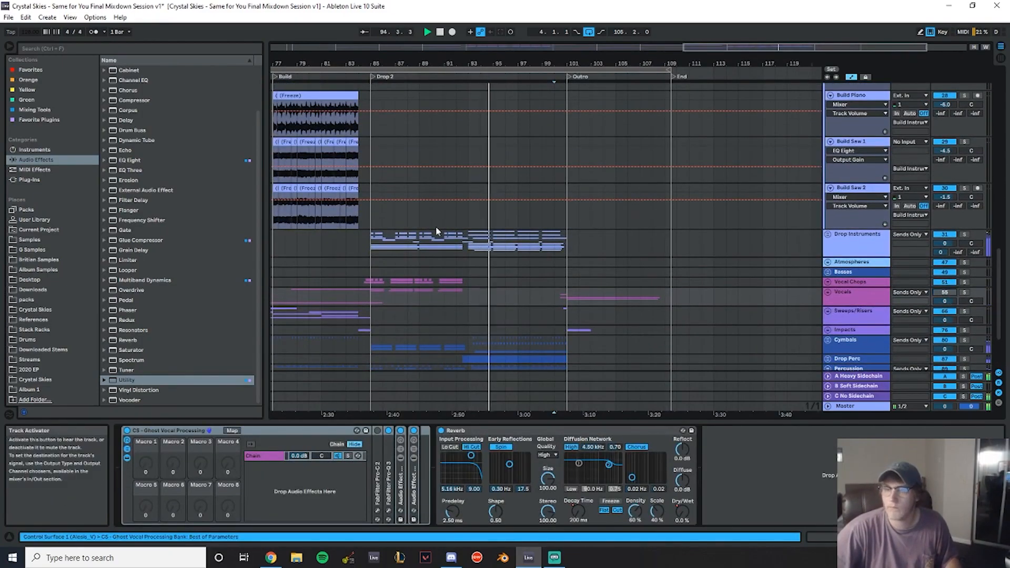
scroll(446, 238, down, 3)
drag(503, 63, 894, 53)
drag(554, 64, 406, 87)
- Unfold the Drop Lead High and Drop Lead Low tracks inside the Leads group and solo Drop Lead High
scroll(463, 174, up, 5)
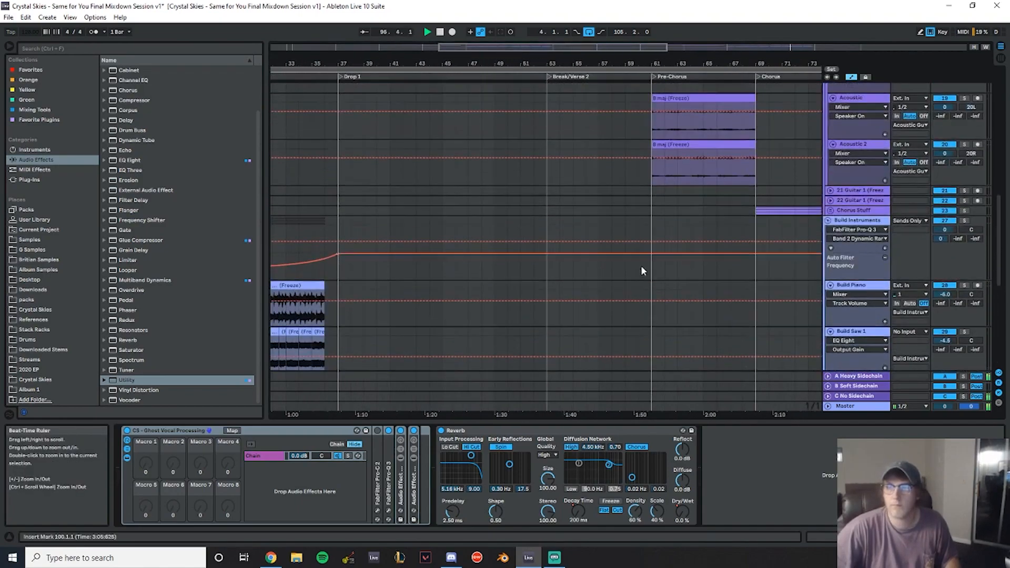
scroll(625, 203, up, 10)
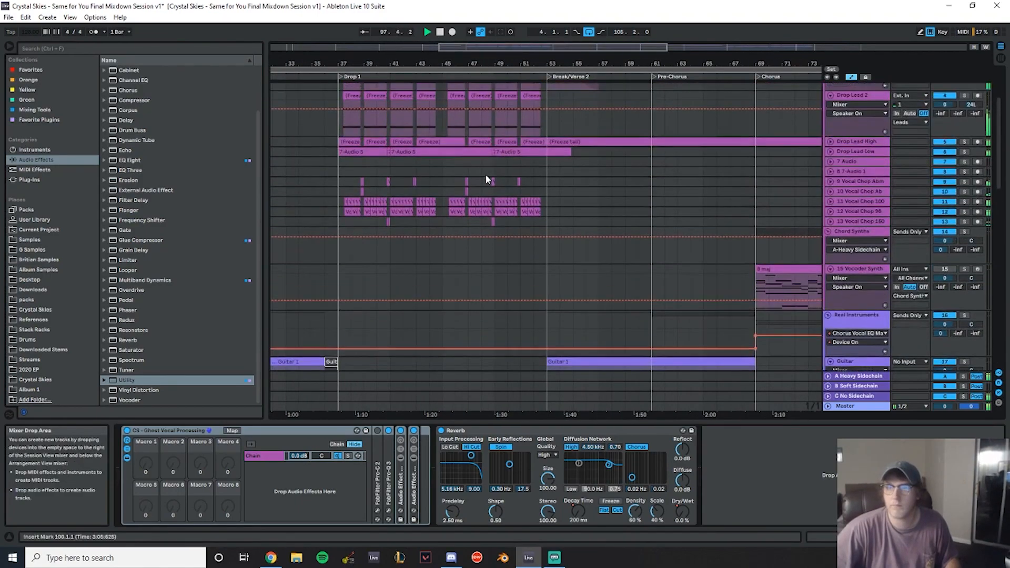
click(341, 106)
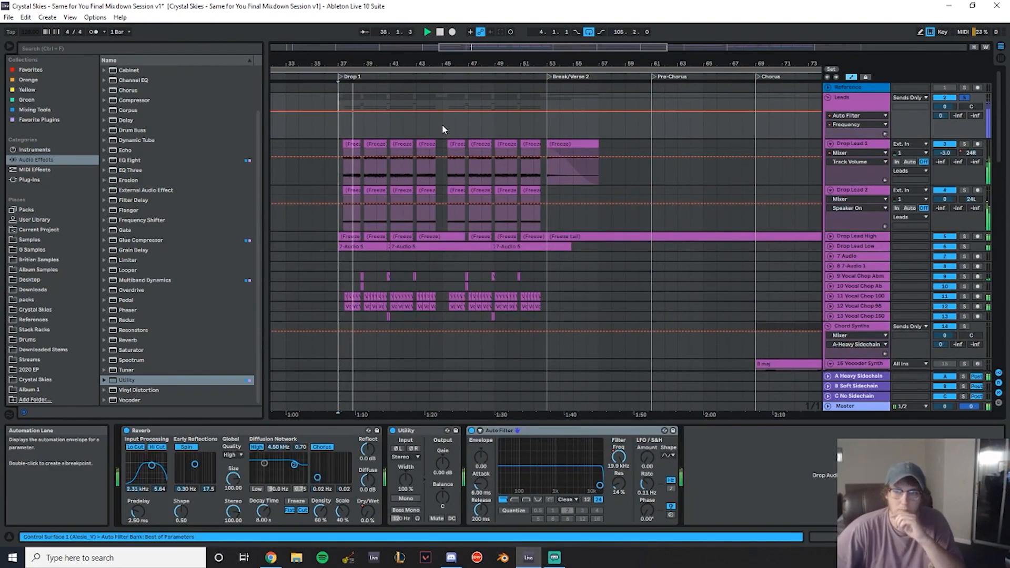
scroll(531, 214, down, 2)
click(831, 194)
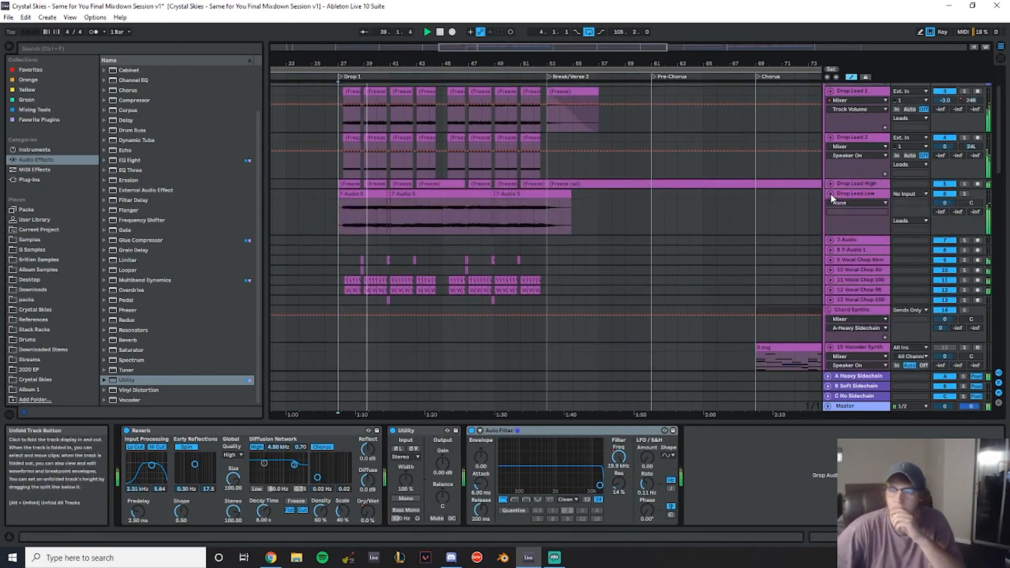
click(831, 184)
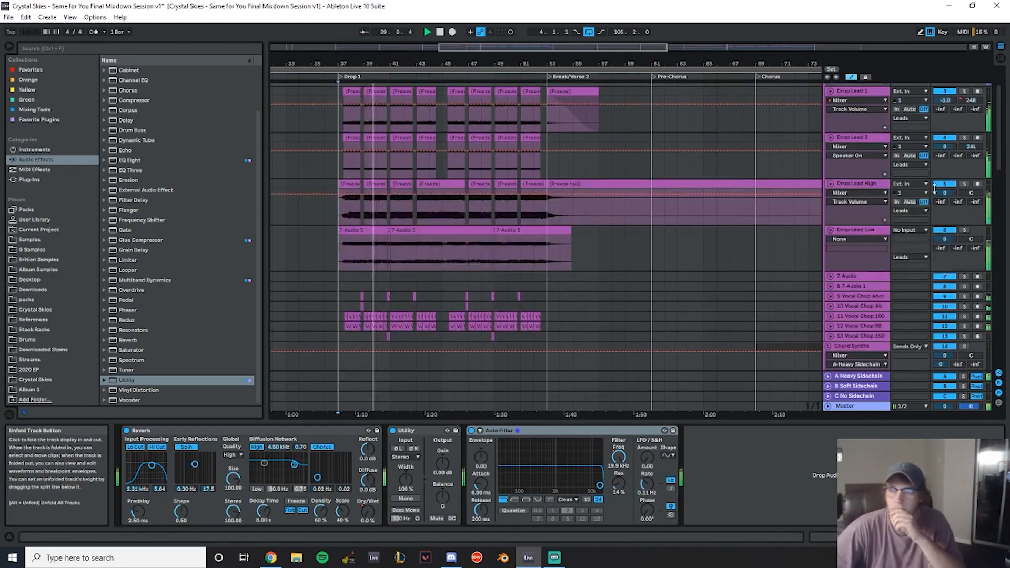
click(965, 185)
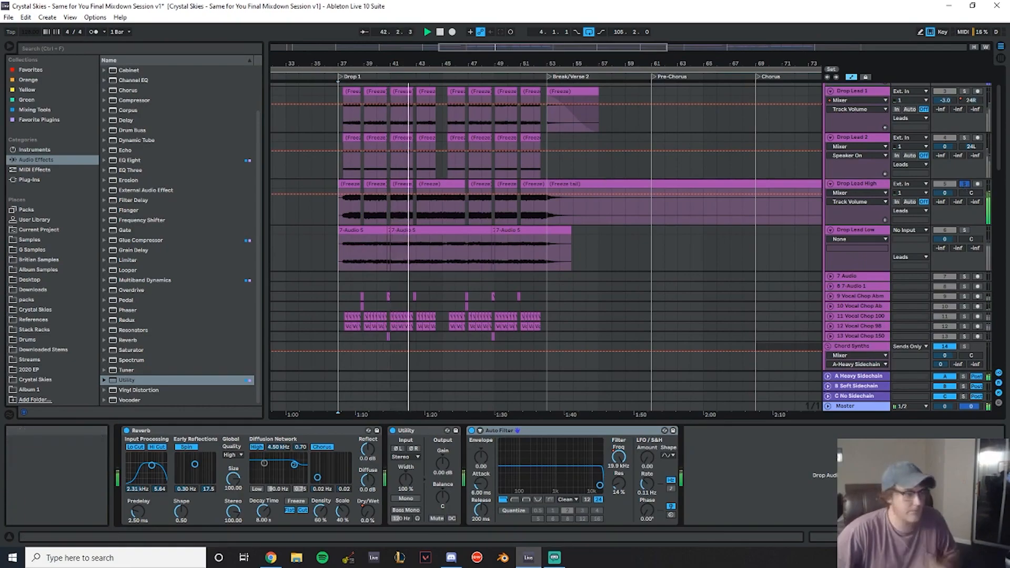
- Add FabFilter Pro-Q 3 and Utility from the Mixing Tools collection to the Drop Lead High track
scroll(579, 259, up, 1)
click(854, 226)
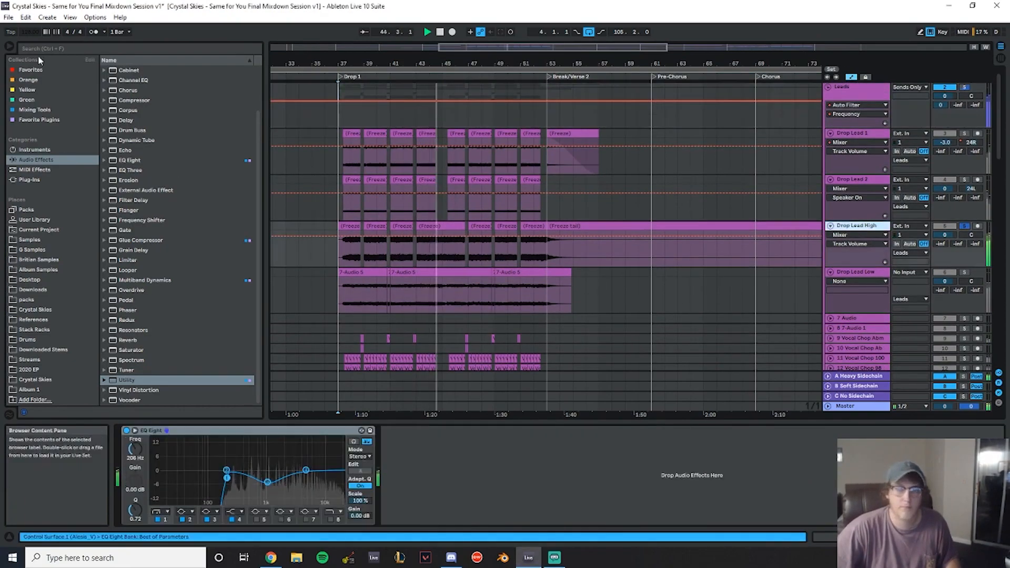
click(35, 109)
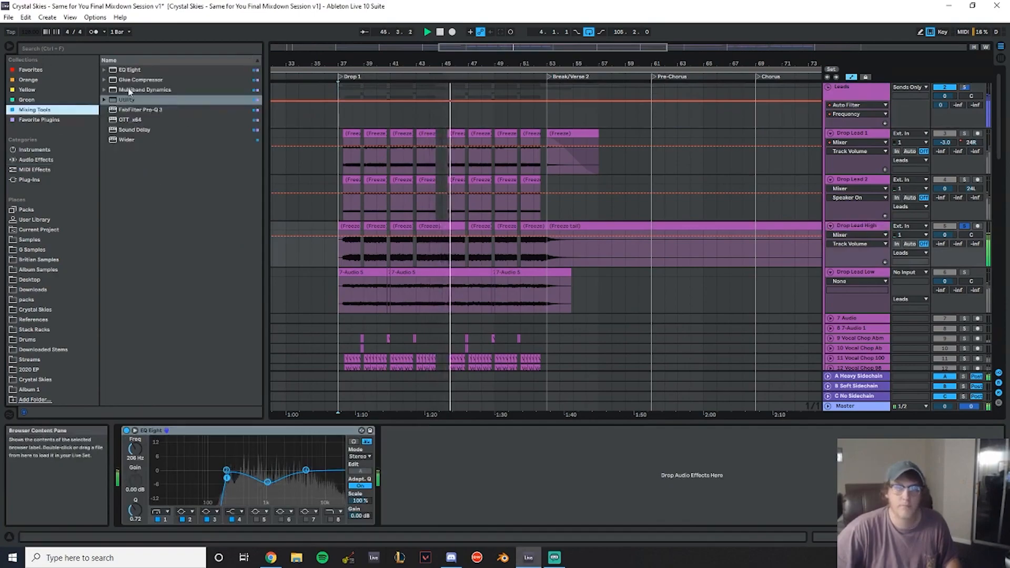
double_click(143, 111)
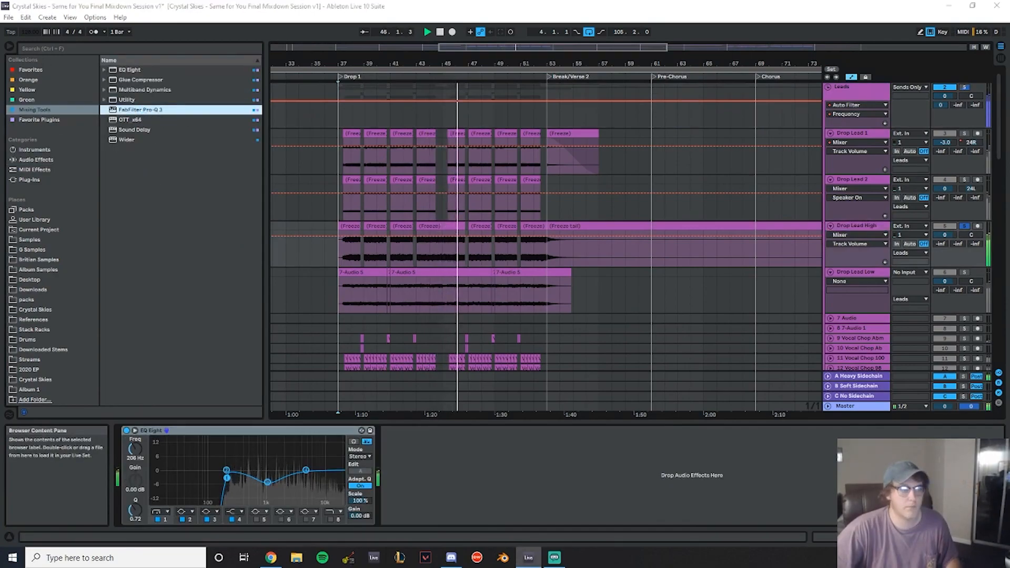
drag(636, 248, 433, 207)
click(647, 205)
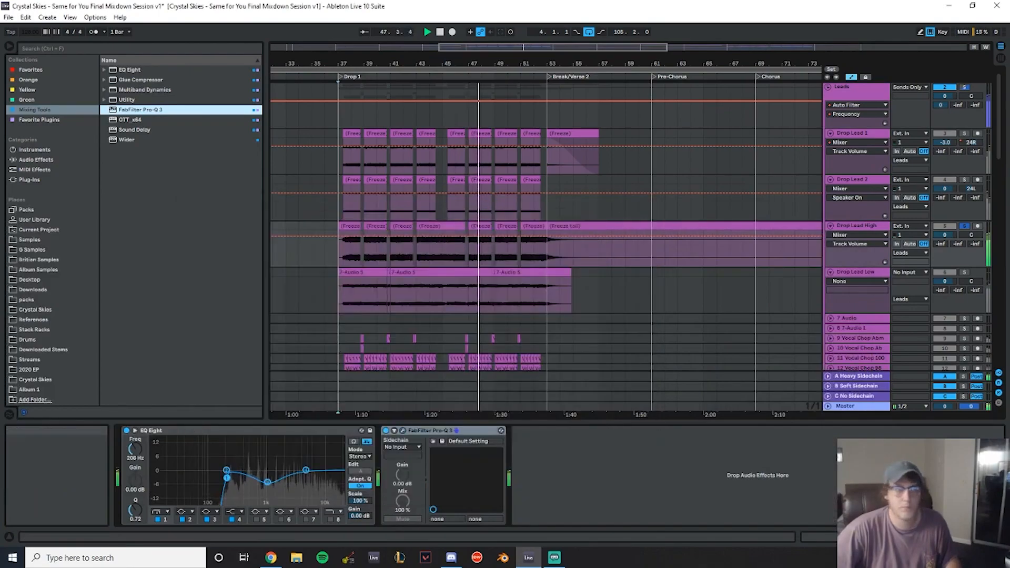
click(131, 101)
scroll(564, 247, down, 3)
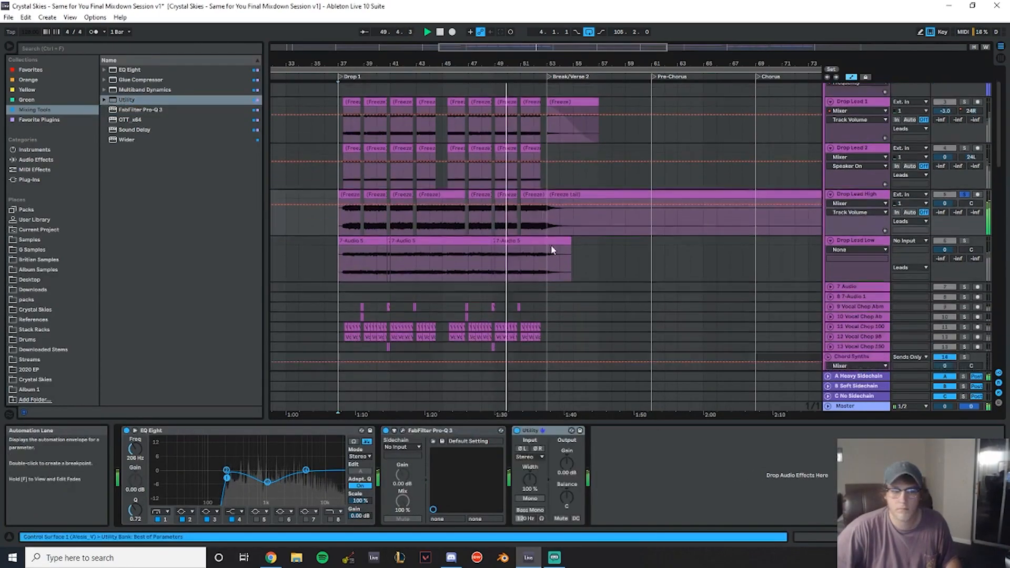
scroll(684, 236, up, 1)
- Solo and play back the drop lead tracks, zooming into the Drop 1 section to listen
click(965, 230)
key(space)
key(space)
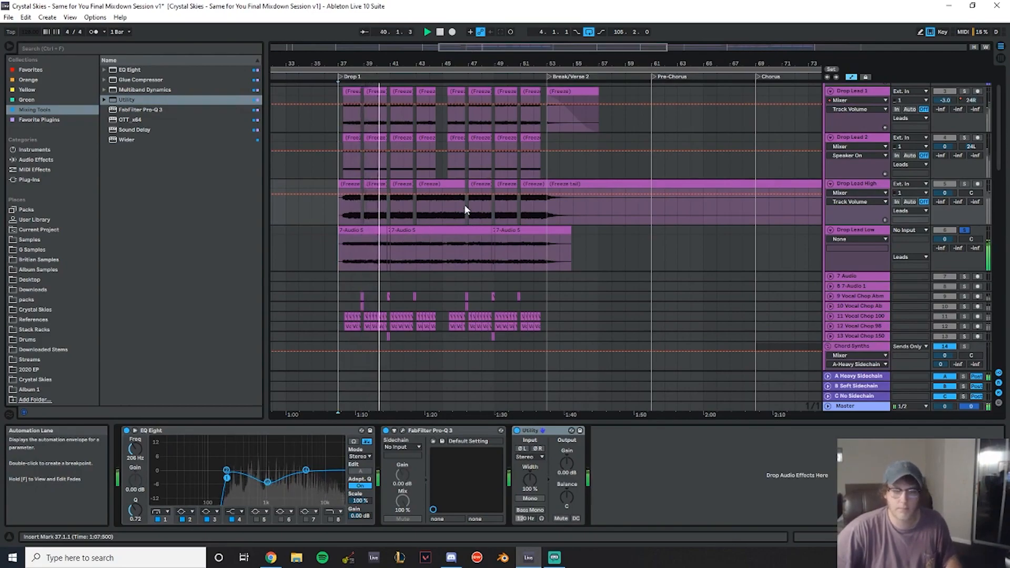
scroll(464, 205, down, 5)
scroll(447, 172, up, 3)
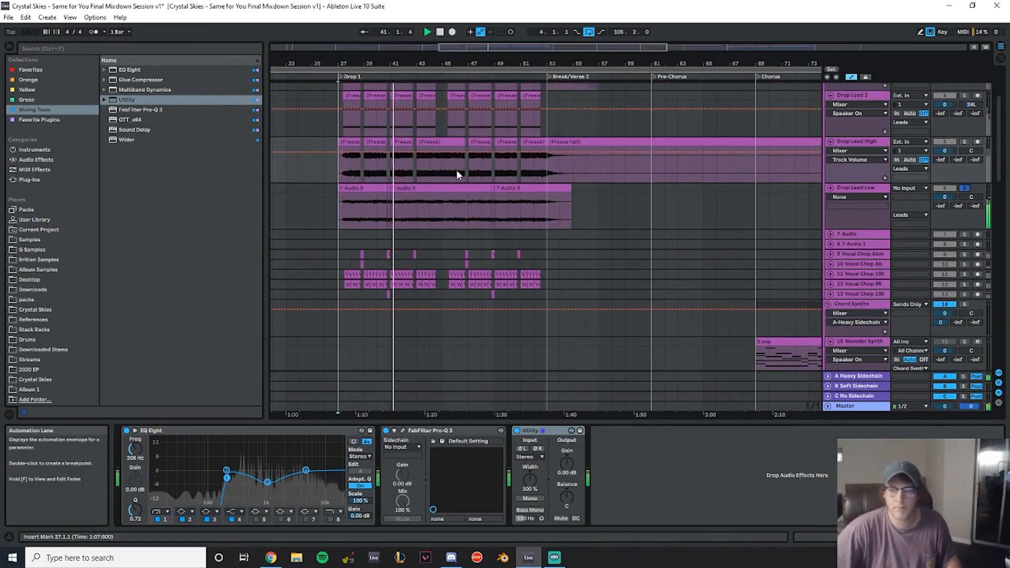
drag(407, 62, 465, 87)
scroll(736, 174, up, 2)
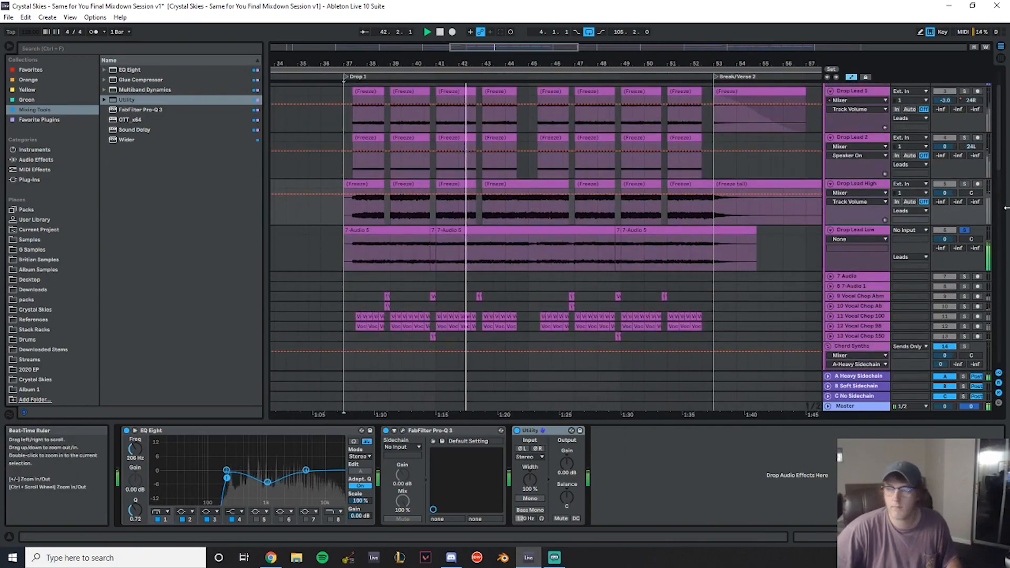
ctrl+click(965, 183)
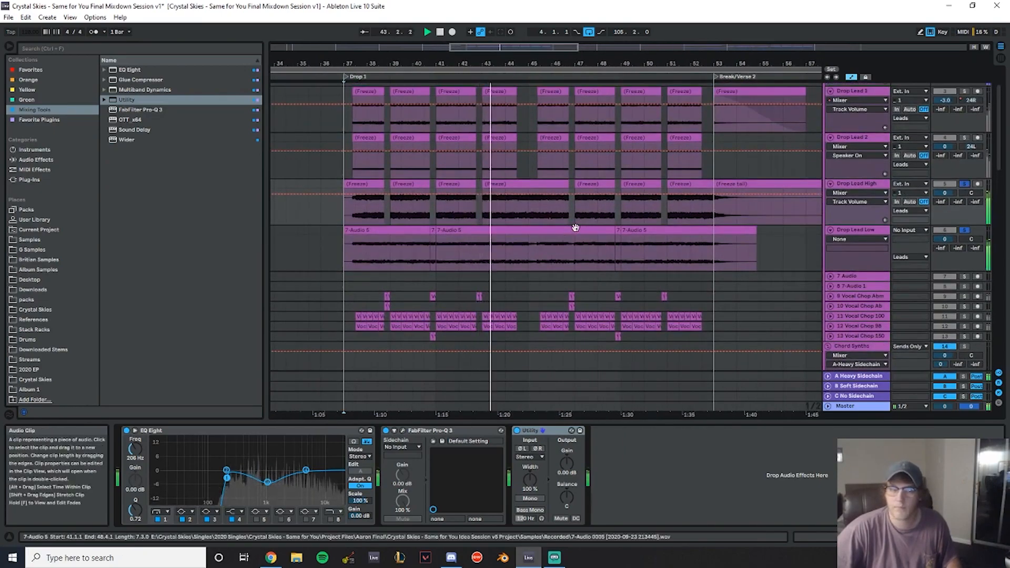
drag(491, 64, 451, 68)
scroll(513, 242, up, 1)
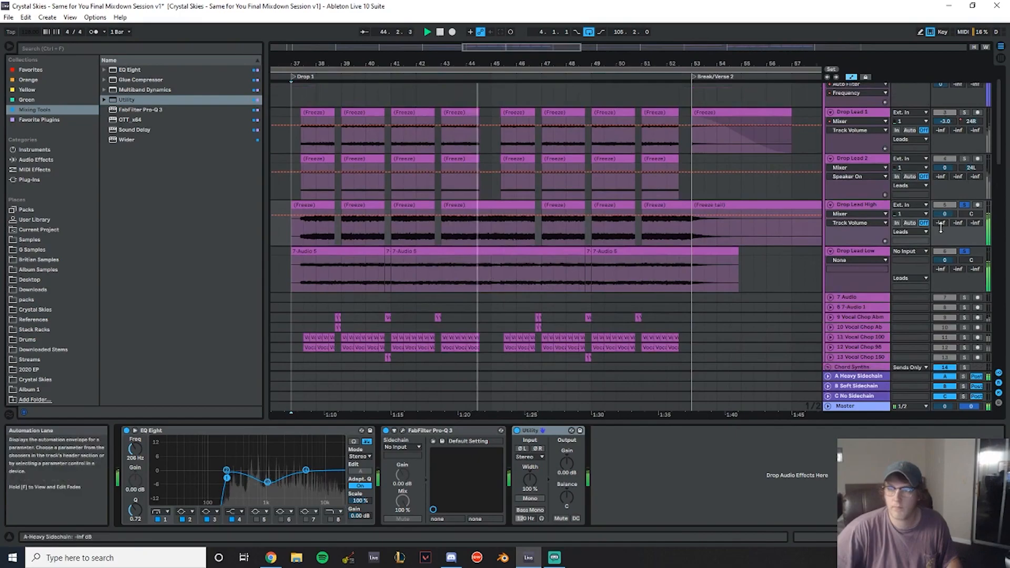
- In Pro-Q 3 on Drop Lead High, add a bell band at 900 Hz with -4.5 dB gain and Q about 2.9
click(304, 274)
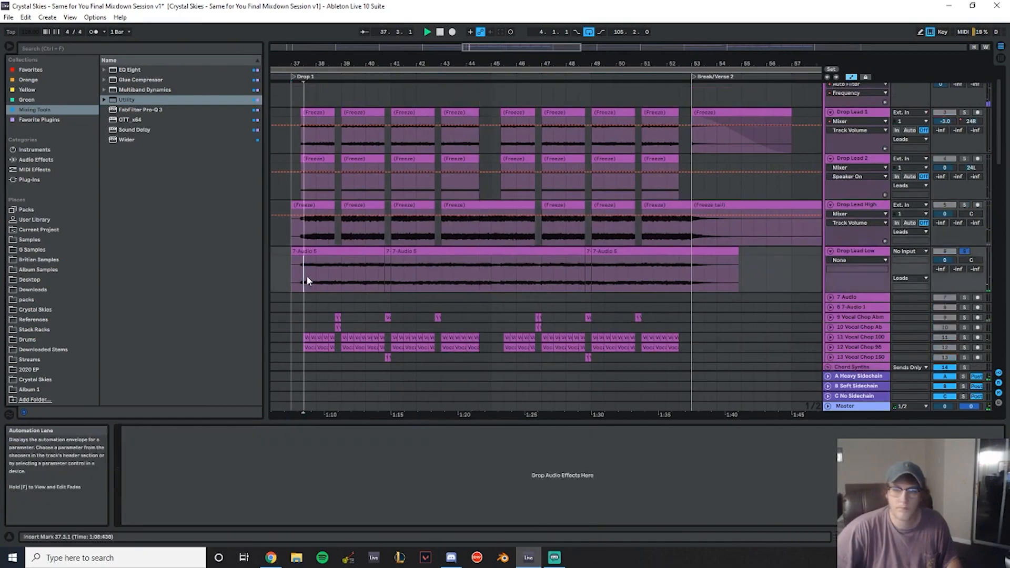
click(868, 206)
click(403, 430)
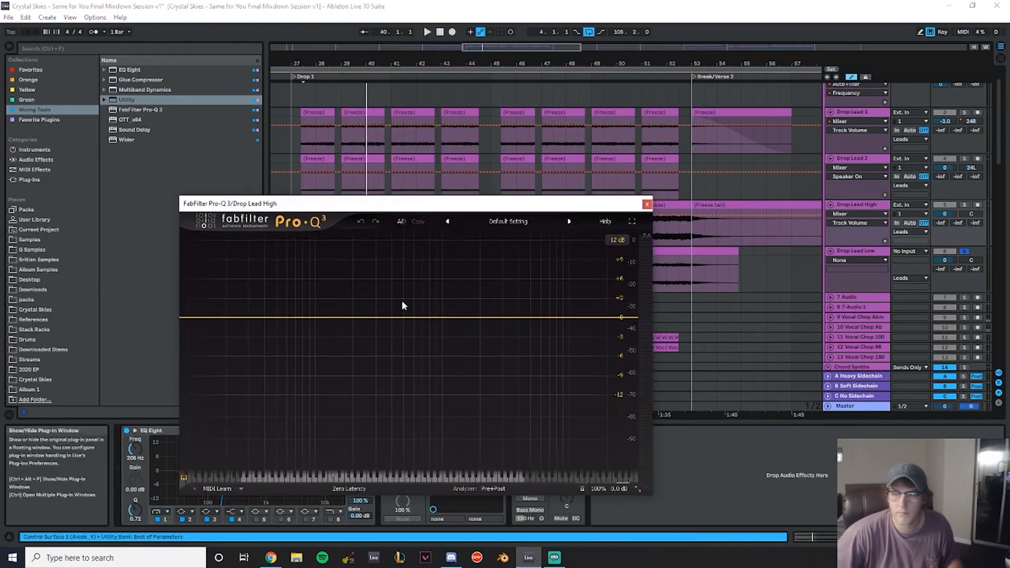
click(449, 318)
click(441, 282)
text(900)
key(Return)
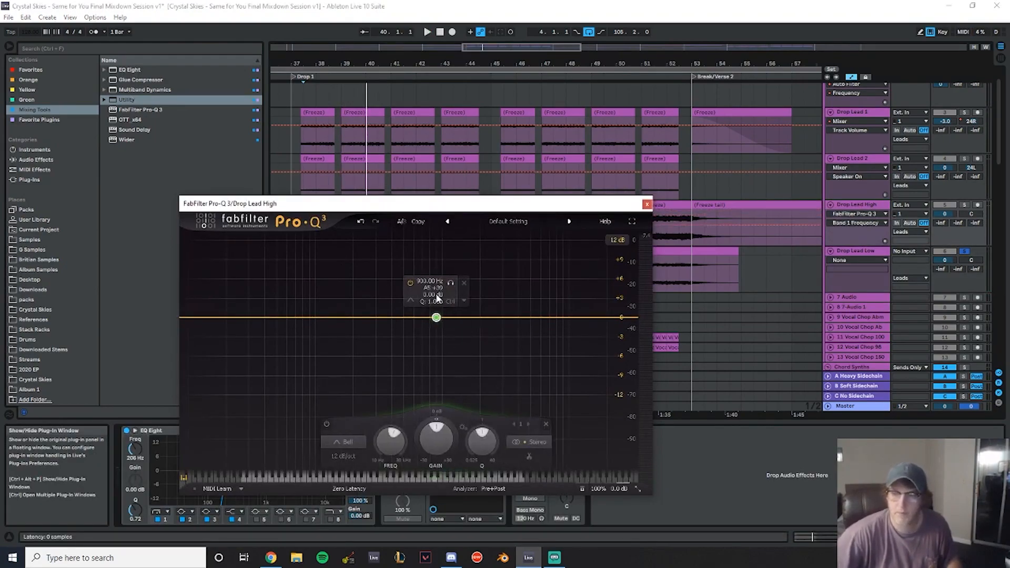
text(-4.5)
key(Return)
scroll(436, 348, up, 5)
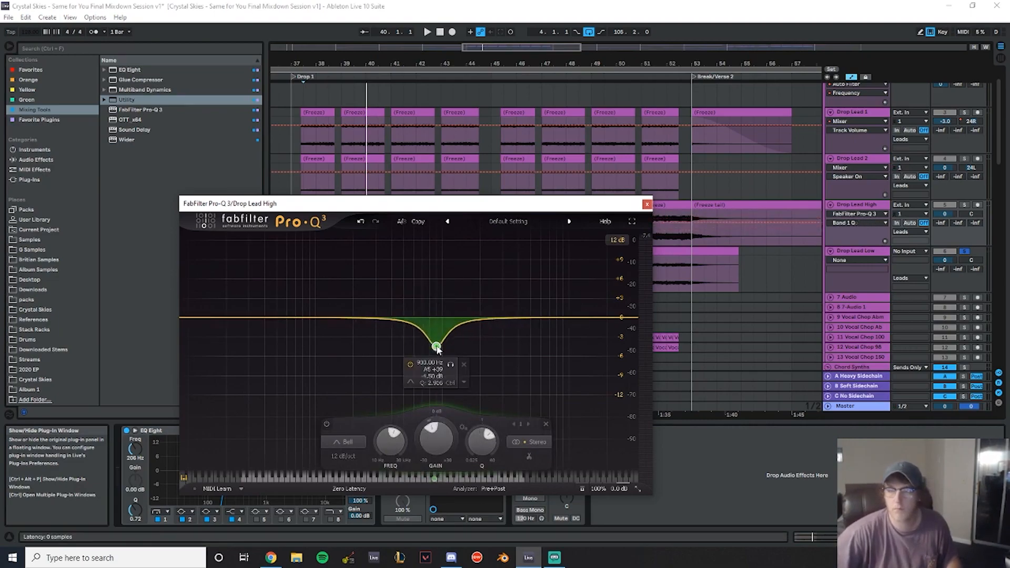
- Solo Drop Lead Low and add EQ Eight to it, shaping a low cut and a cut around 5.8 kHz
click(965, 205)
key(space)
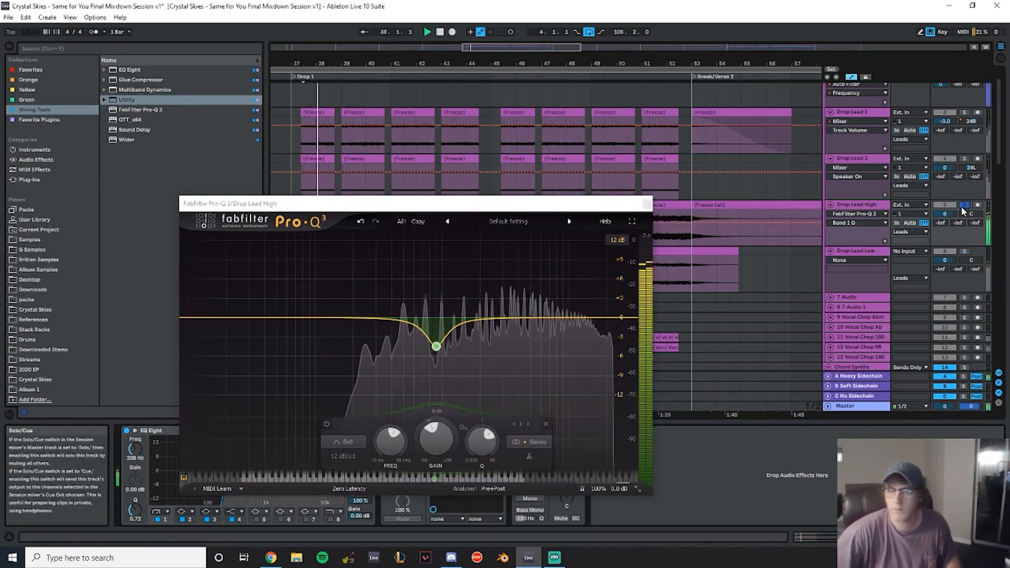
click(880, 254)
ctrl+click(964, 252)
click(648, 204)
double_click(871, 252)
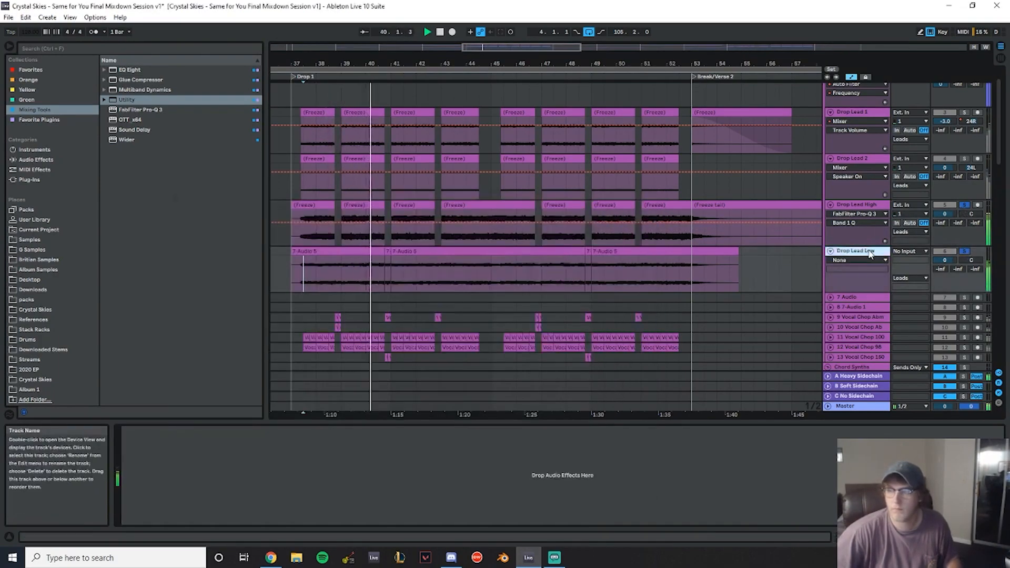
click(128, 74)
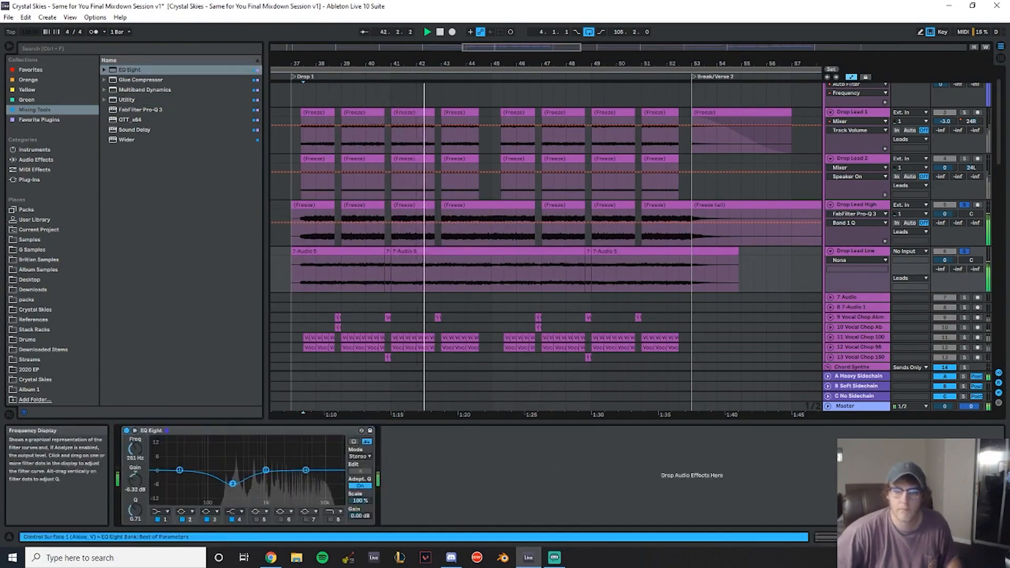
drag(233, 481, 234, 481)
drag(135, 510, 135, 518)
click(161, 512)
click(159, 449)
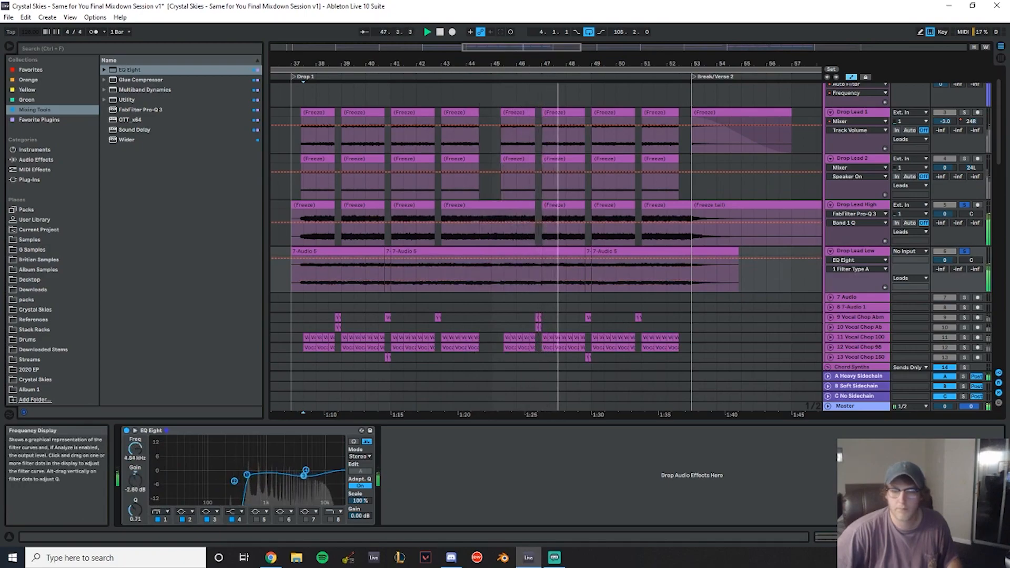
drag(137, 511, 137, 514)
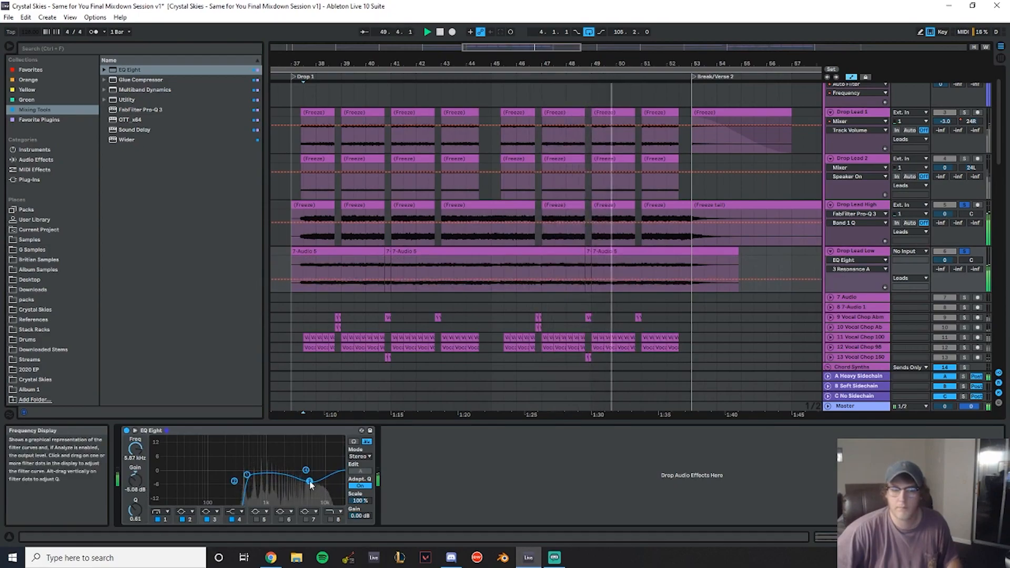
- Solo Drop Lead 2 and reopen the Pro-Q 3 window on Drop Lead High to compare
click(331, 158)
click(966, 159)
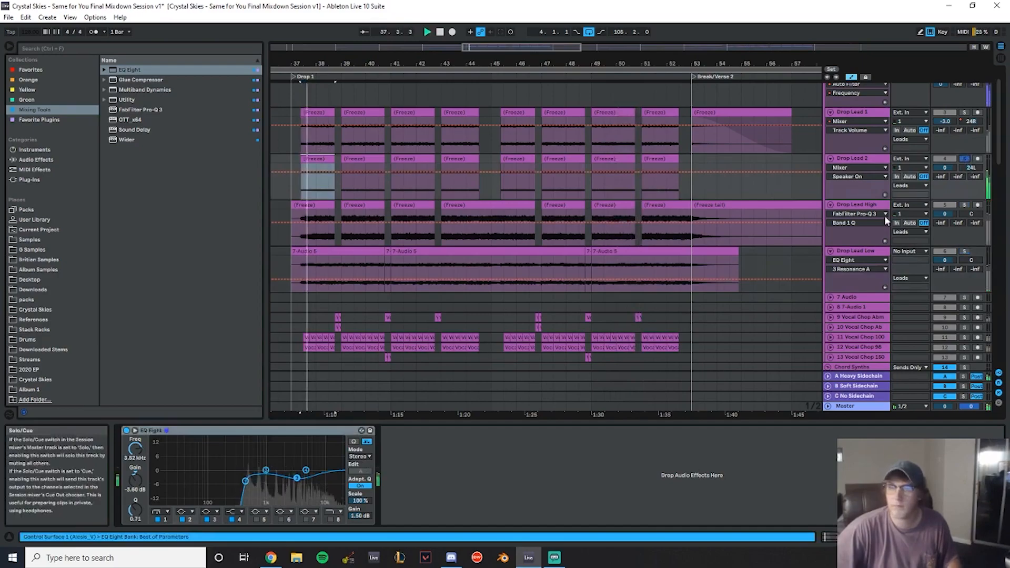
scroll(876, 219, up, 2)
click(869, 237)
click(402, 430)
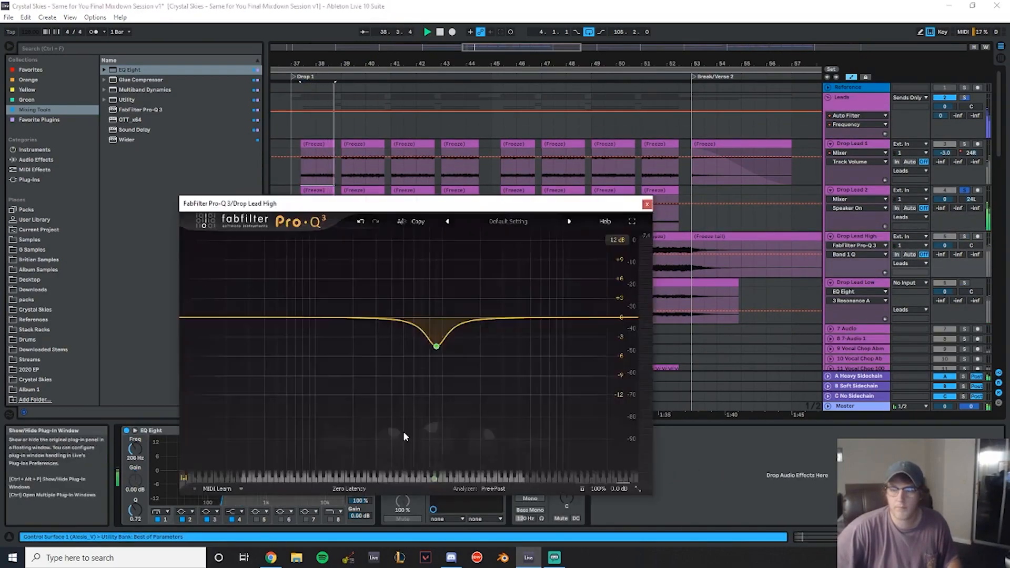
click(647, 204)
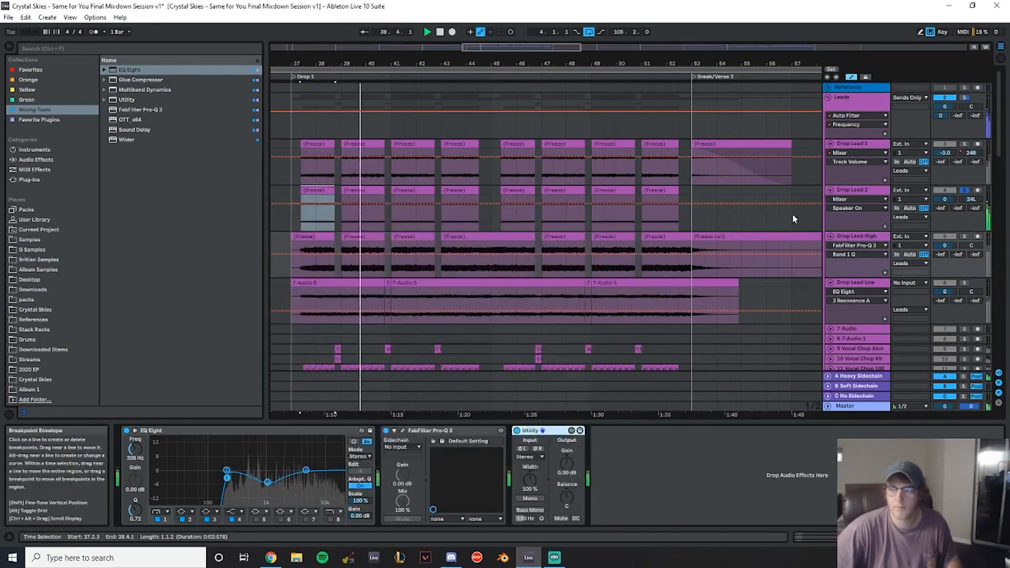
- Group the Drop Lead 1 and Drop Lead 2 tracks and name the group Background Leads
click(863, 142)
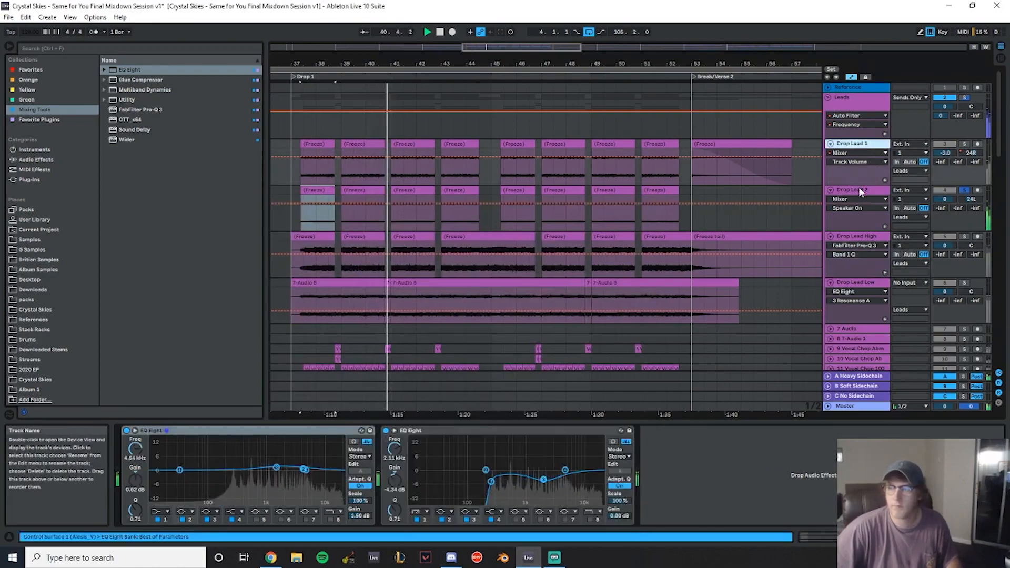
click(860, 189)
key(ctrl+g)
key(ctrl+r)
text(Backgroun)
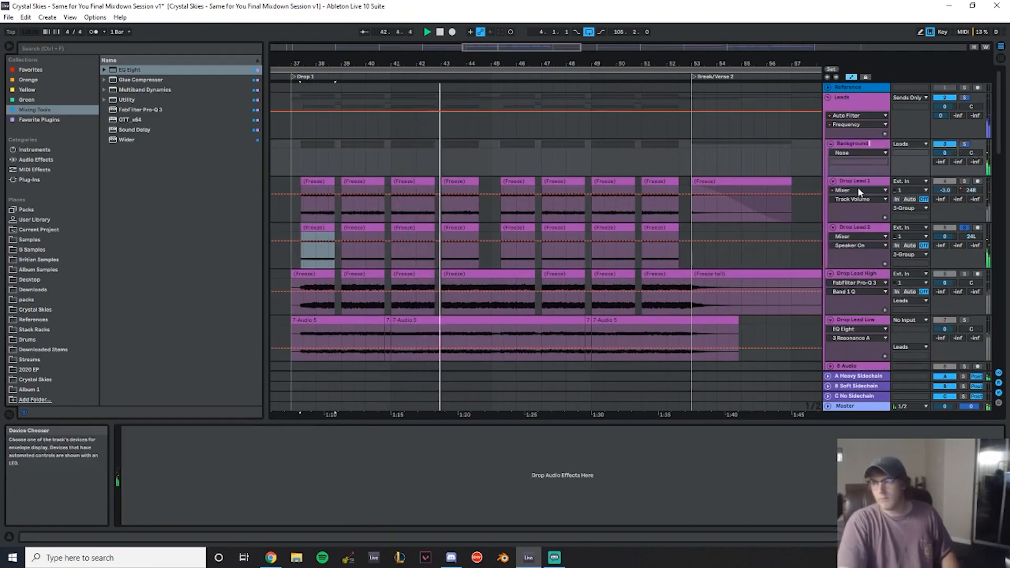
text(d Leads)
key(Return)
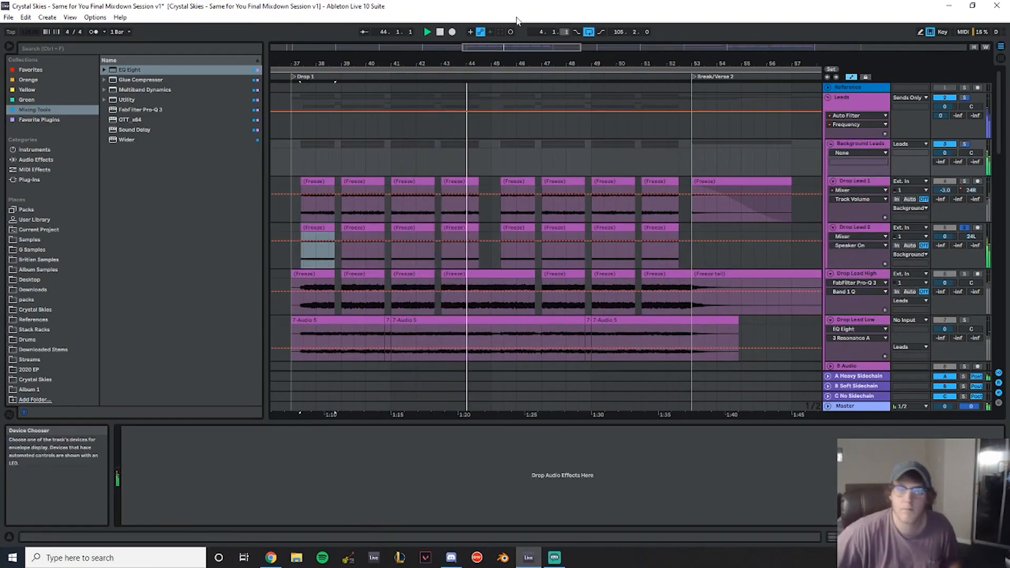
- Deepen the Drop Lead Low EQ Eight cut at 5.80 kHz to -6.00 dB
scroll(804, 282, down, 4)
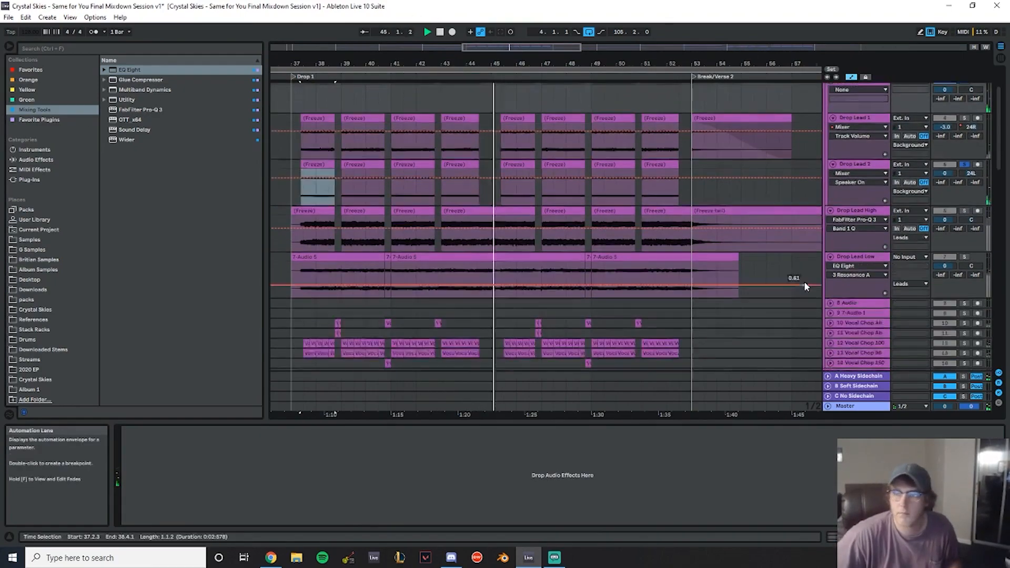
click(856, 240)
click(246, 475)
drag(247, 474, 249, 475)
click(307, 469)
drag(141, 449, 140, 450)
click(134, 478)
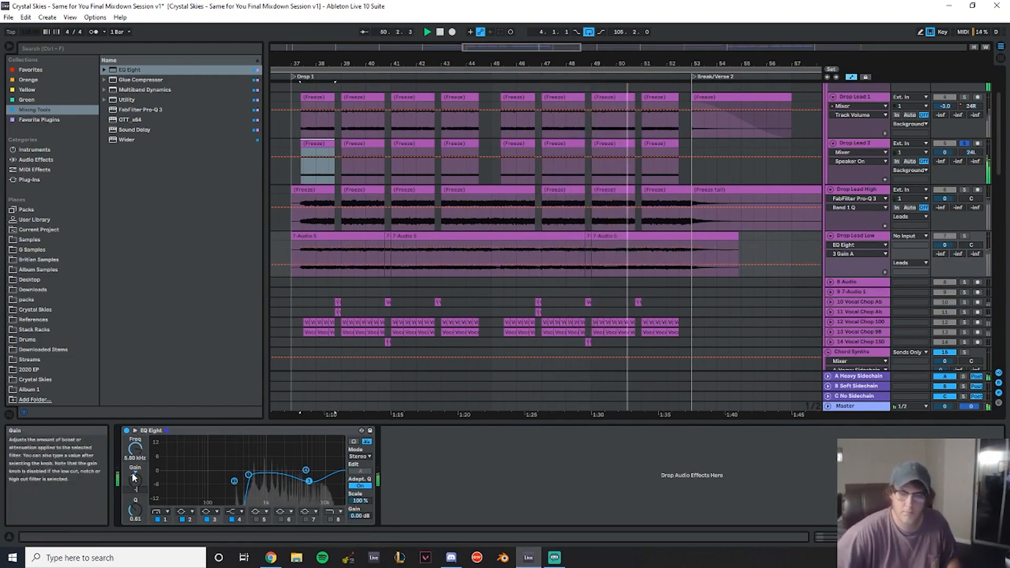
scroll(738, 174, up, 3)
scroll(726, 181, up, 2)
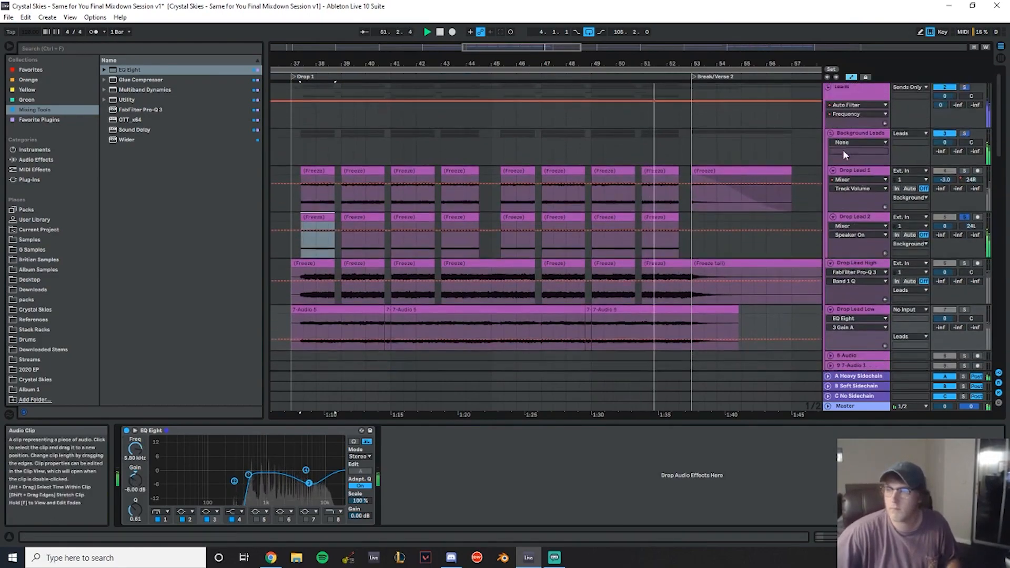
scroll(864, 173, down, 2)
click(857, 279)
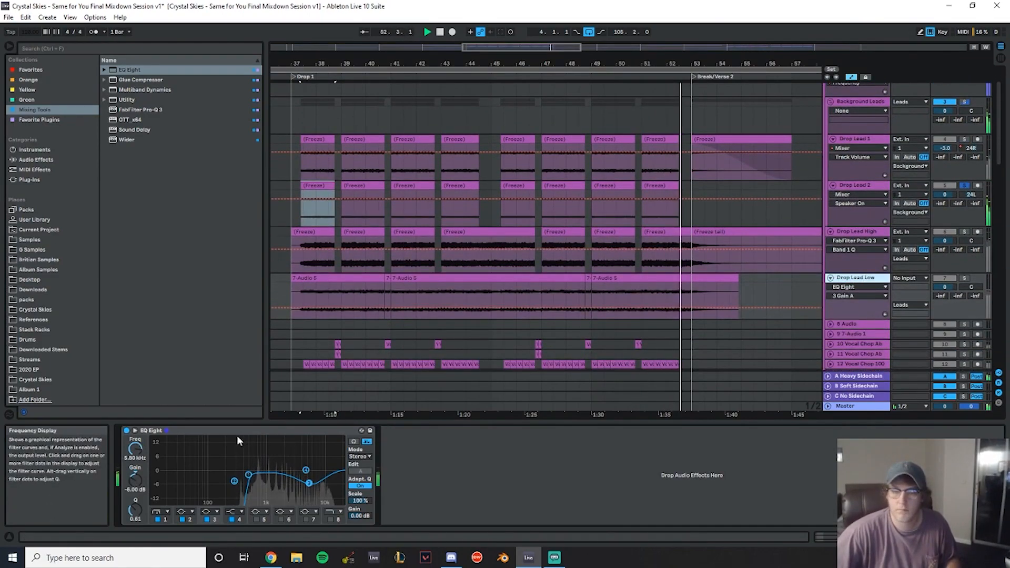
- Select Drop Lead High and open its Pro-Q 3 window to review its bell cut, then close it
click(211, 430)
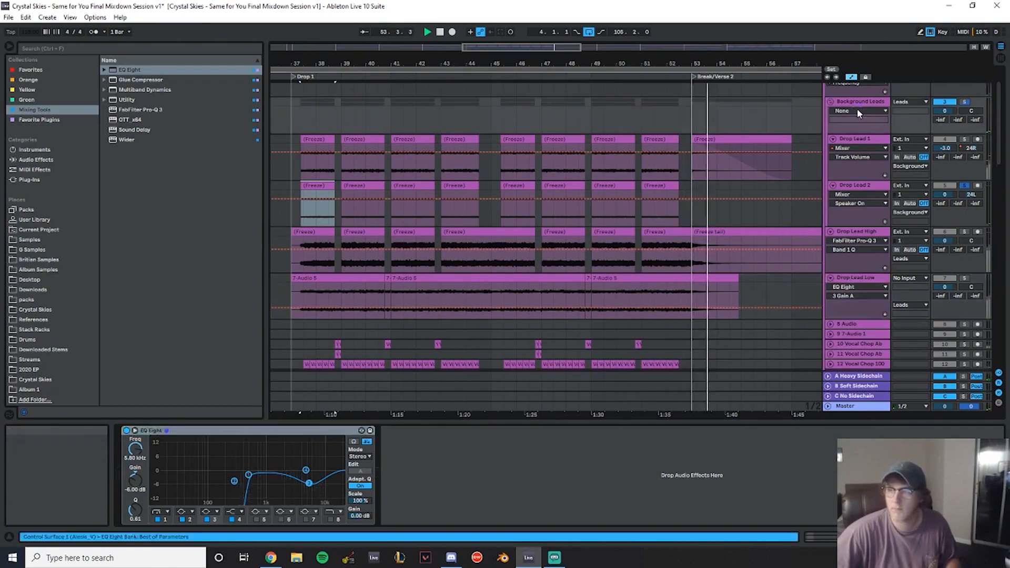
click(858, 232)
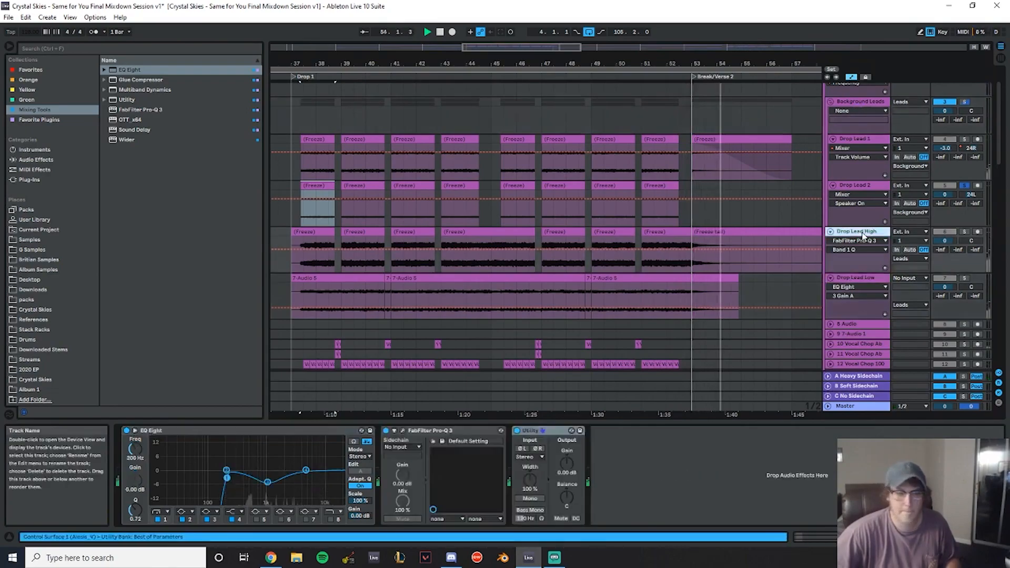
click(404, 431)
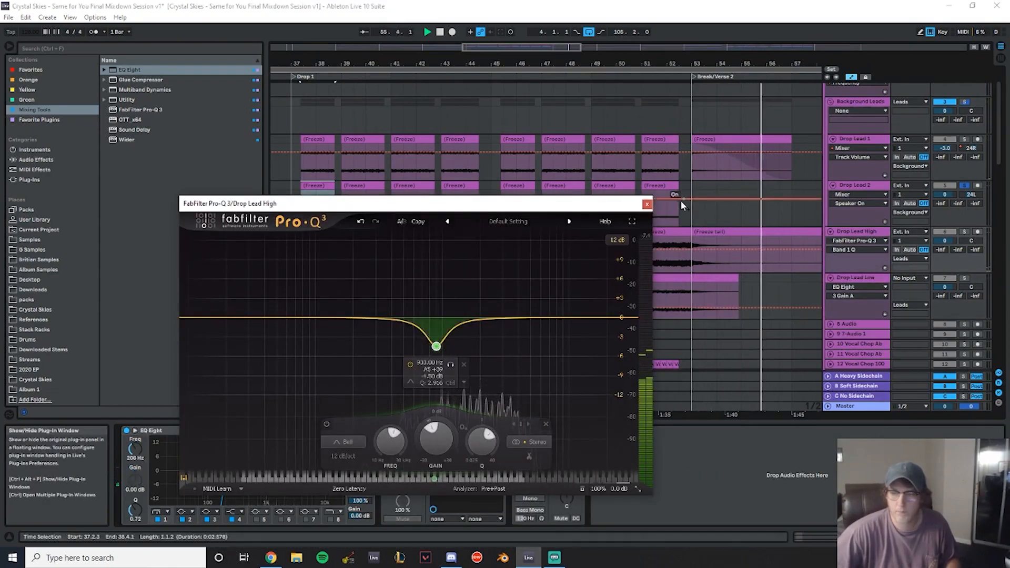
click(648, 204)
click(872, 100)
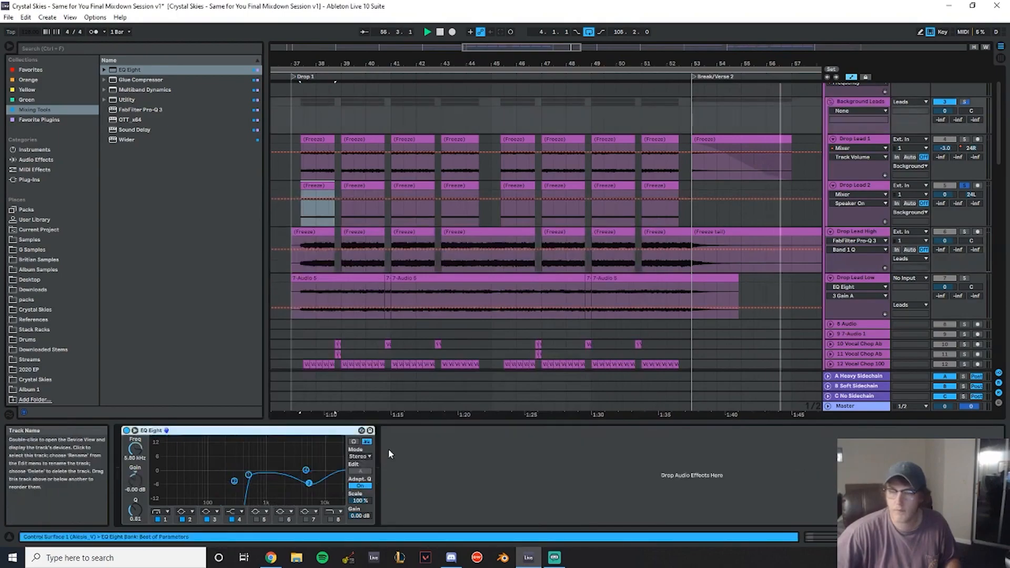
click(851, 244)
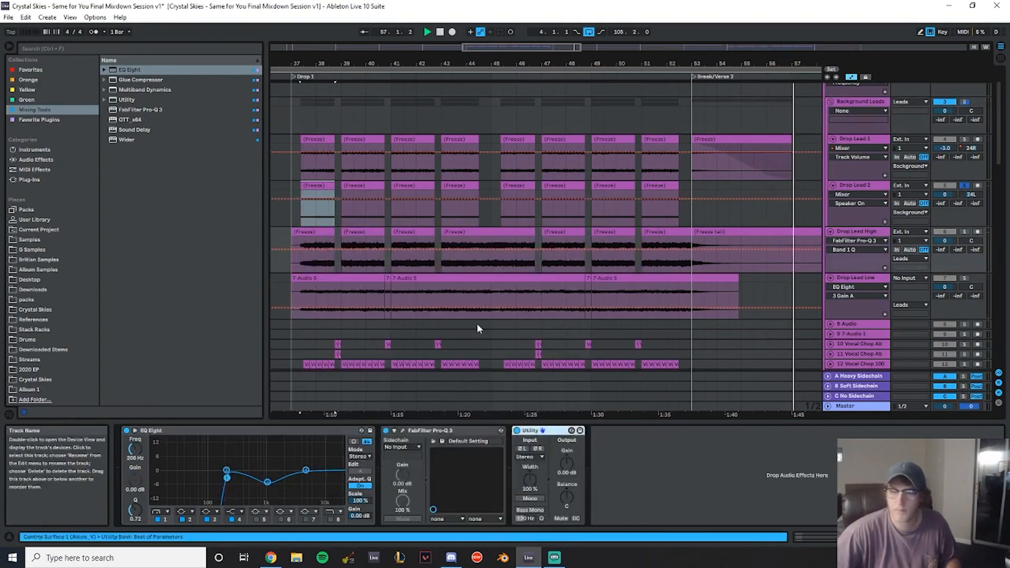
click(403, 431)
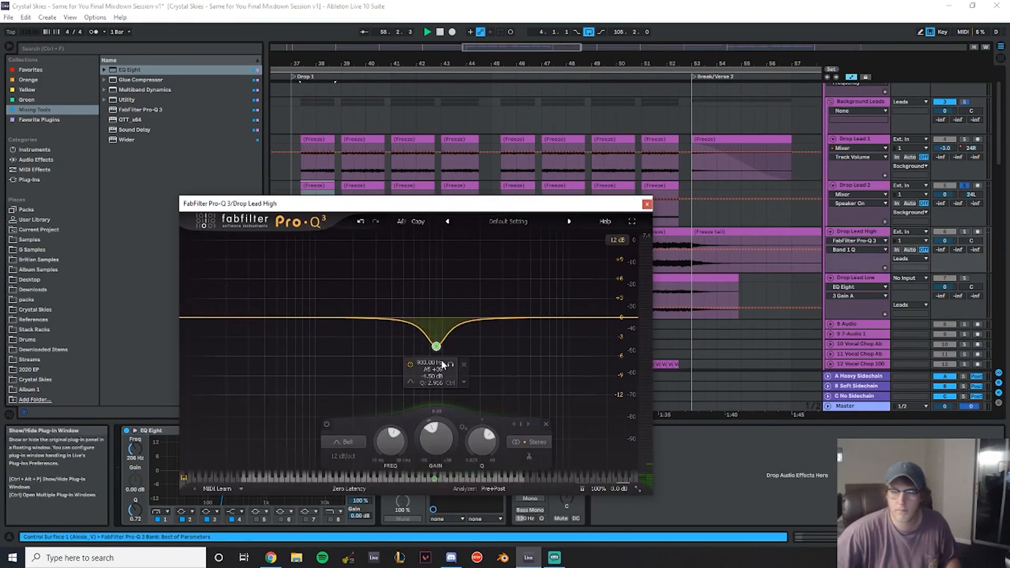
click(647, 203)
- Add EQ Eight to the Background Leads group with a bell cut at 900 Hz and -4.50 dB
click(855, 102)
click(306, 470)
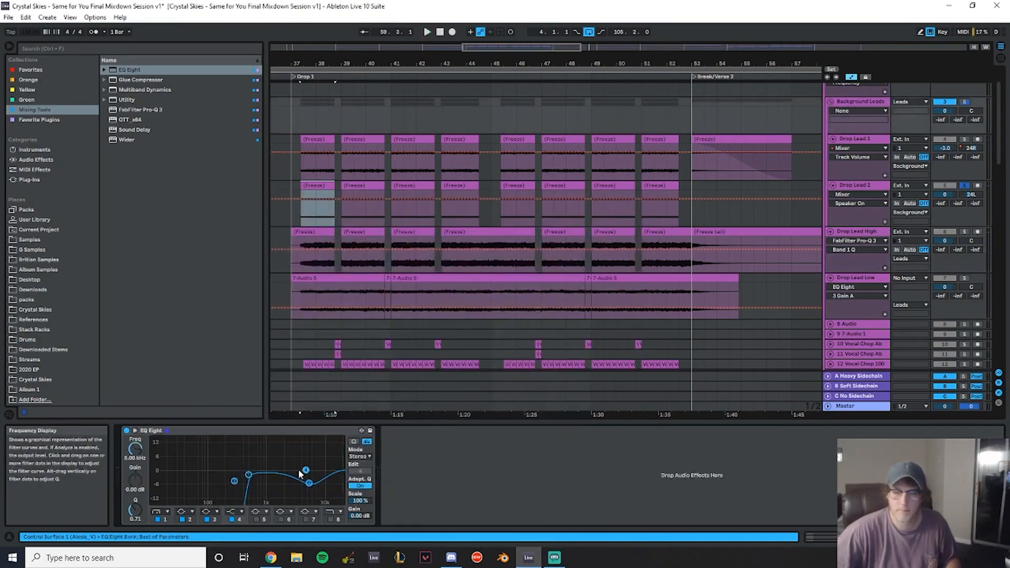
click(241, 512)
click(239, 473)
click(139, 445)
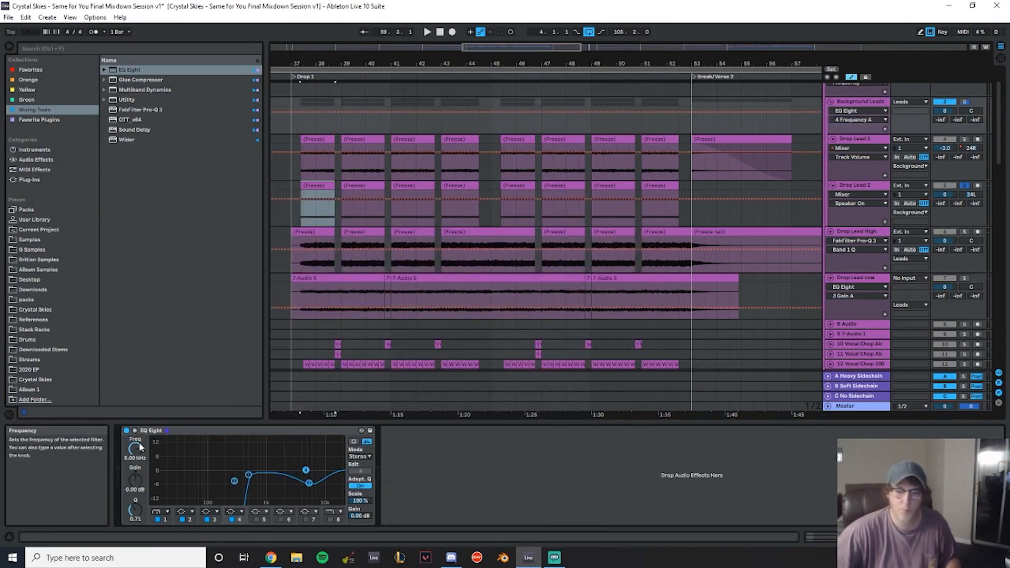
text(900)
drag(135, 477, 129, 483)
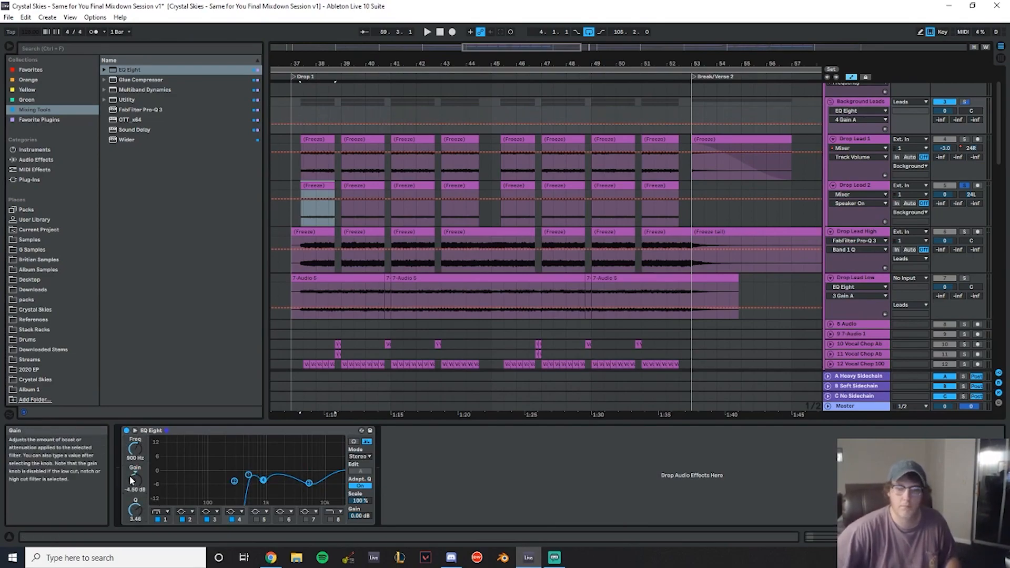
- Solo the Background Leads group and play back the drop to listen
click(967, 102)
key(space)
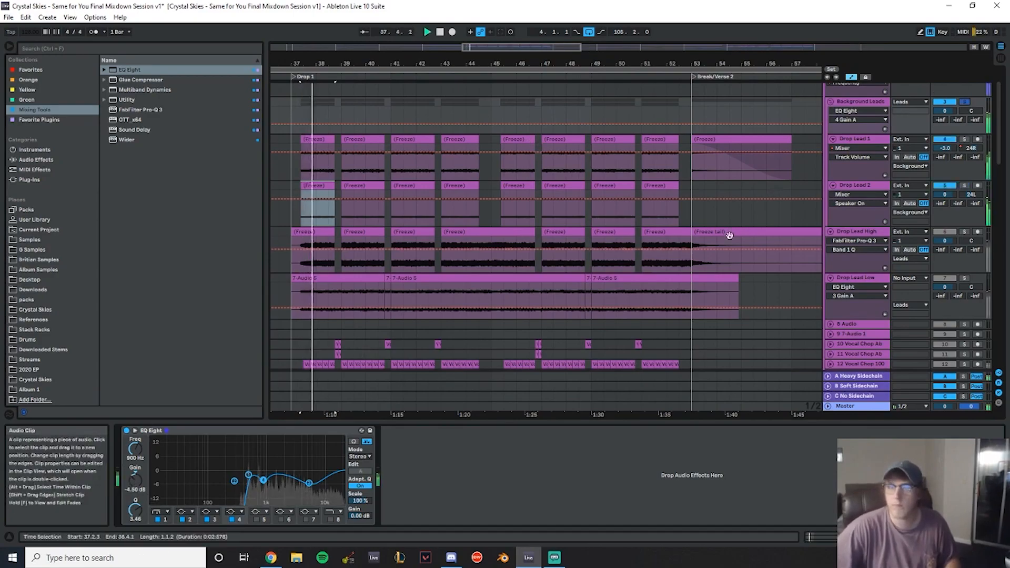
scroll(862, 225, up, 2)
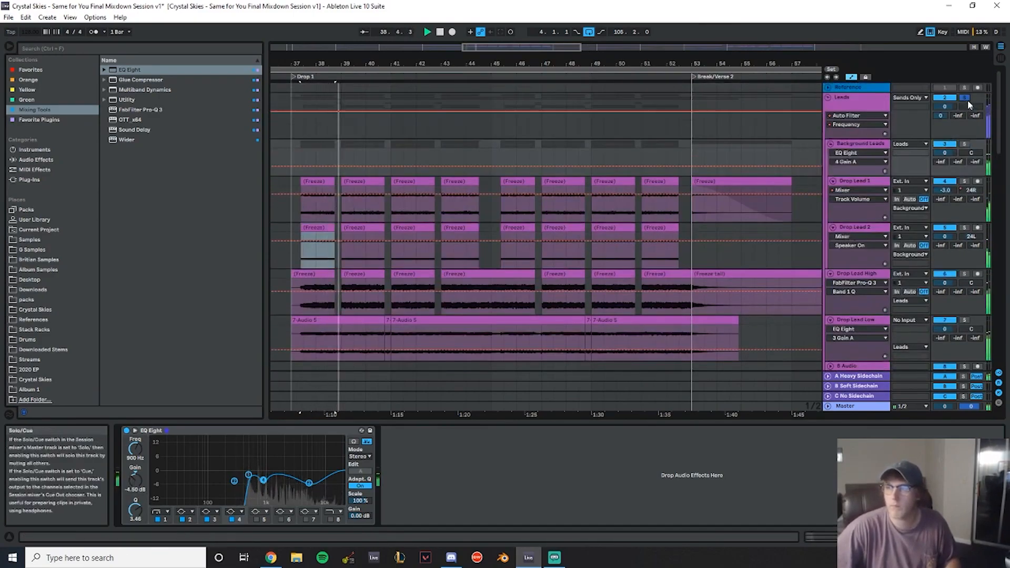
scroll(593, 248, down, 4)
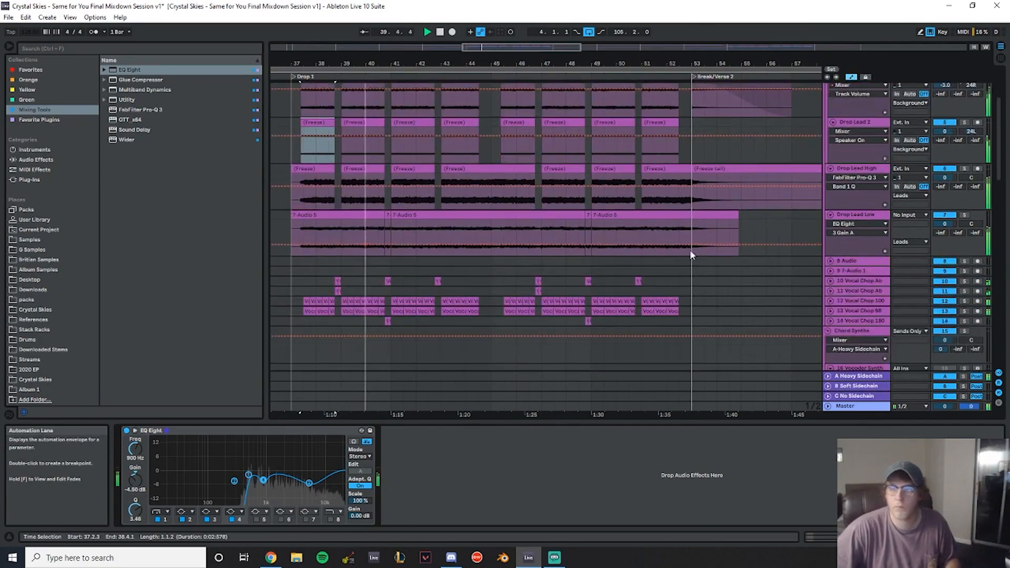
- Group the tracks from 8 Audio through 14 Vocal Chop 180 and name the group Vocal Chop Stuff
click(855, 261)
mouse_move(506, 64)
mouse_down()
mouse_move(505, 21)
mouse_move(500, 46)
mouse_up()
shift+click(857, 322)
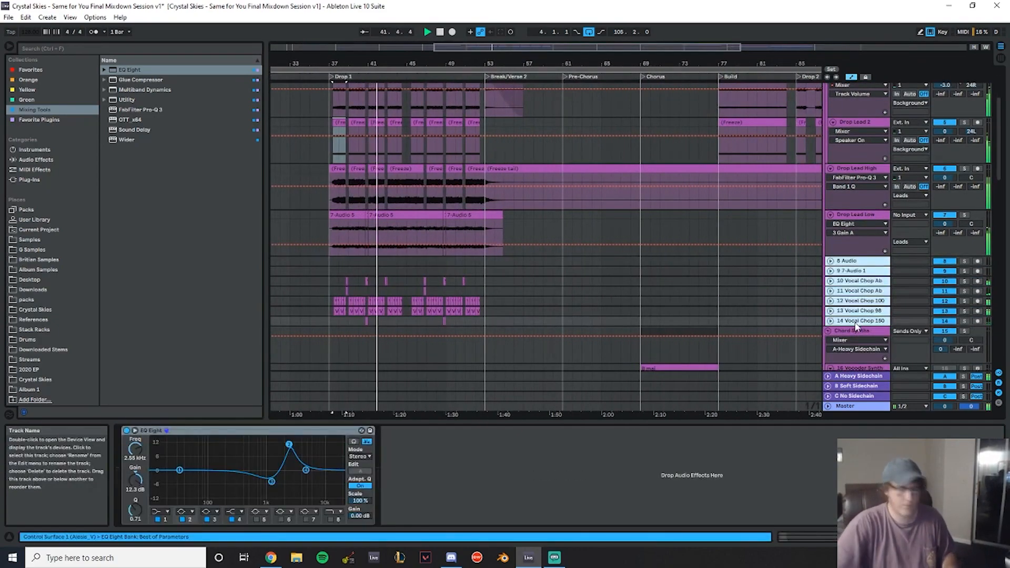
key(ctrl+g)
key(ctrl+r)
text(Vocal )
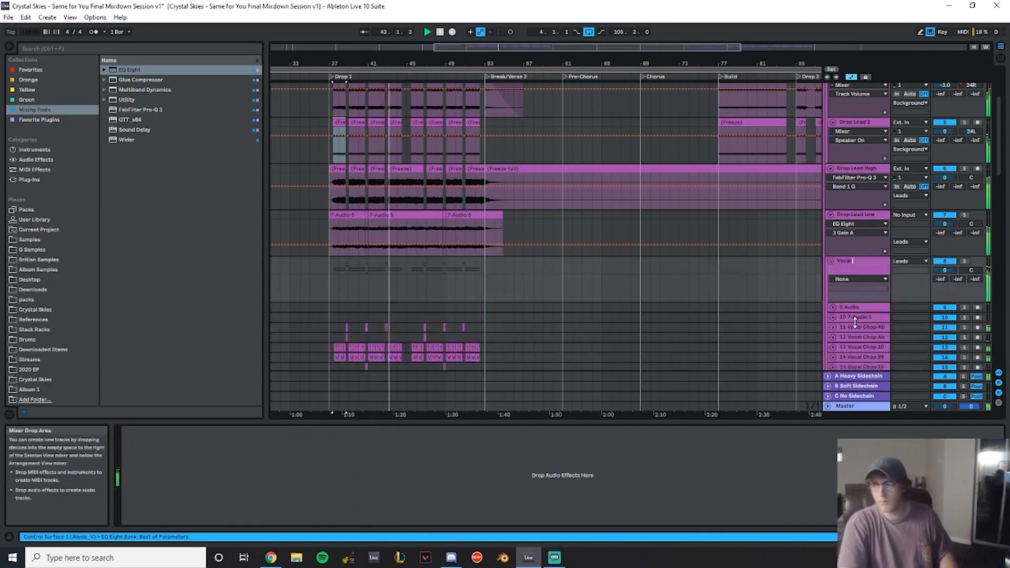
text(Chops St)
key(BackSpace)
key(BackSpace)
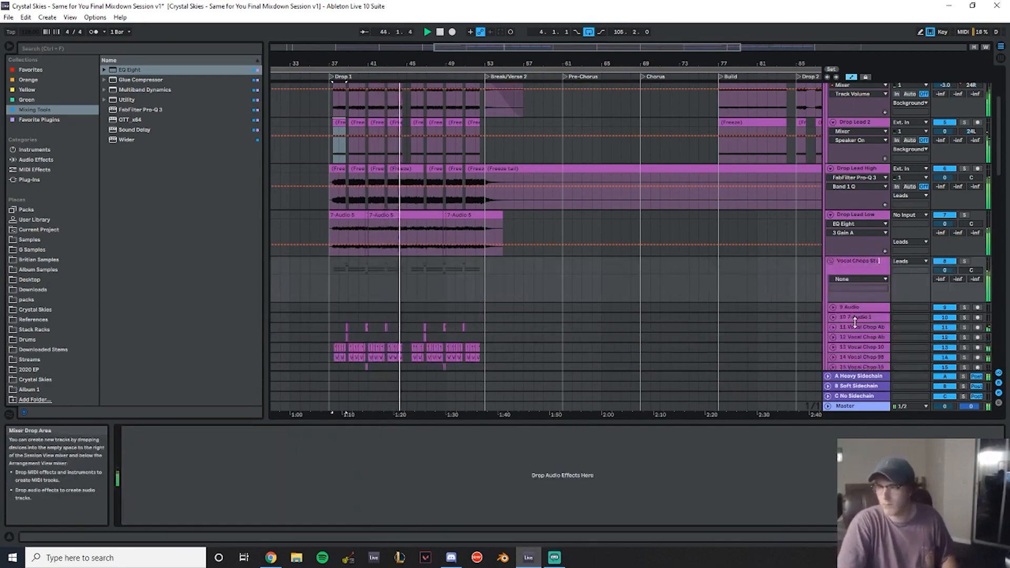
text(uff)
key(Return)
- Solo Vocal Chop Stuff, add FabFilter Pro-Q 3 to it and pull down a bell band in the upper mids
scroll(965, 220, down, 2)
click(965, 220)
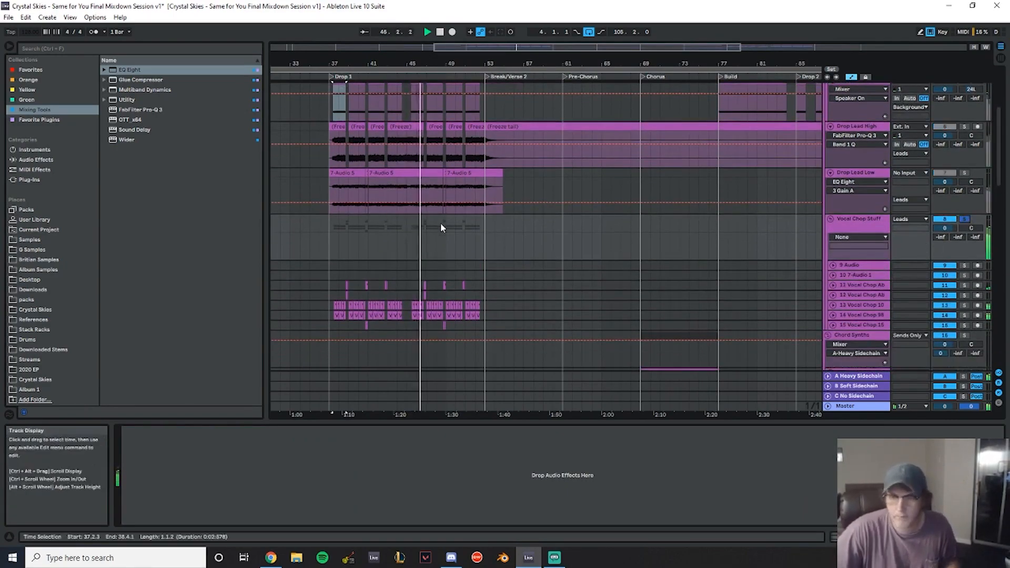
scroll(452, 237, down, 1)
double_click(156, 110)
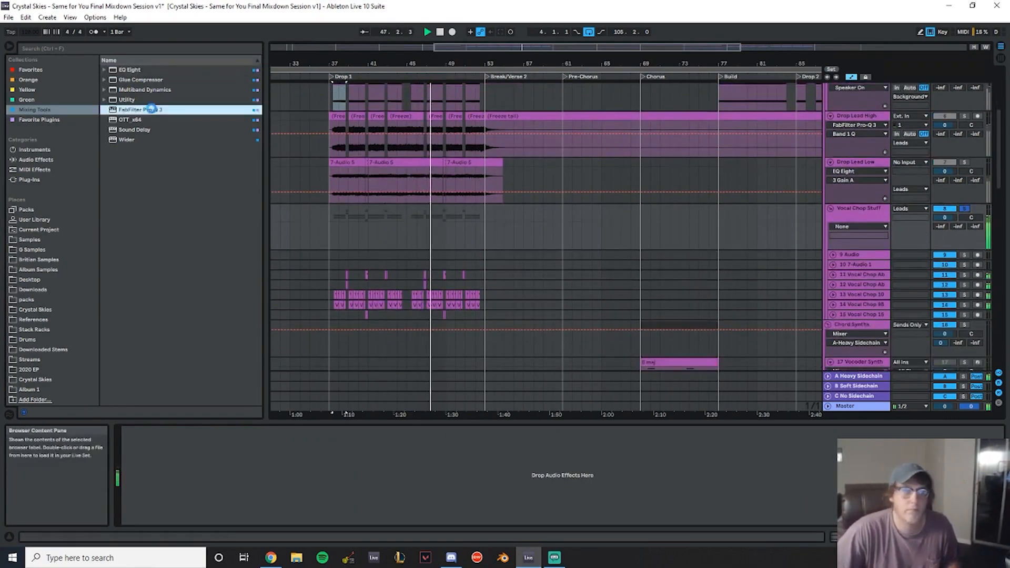
drag(466, 339, 536, 354)
scroll(536, 353, up, 4)
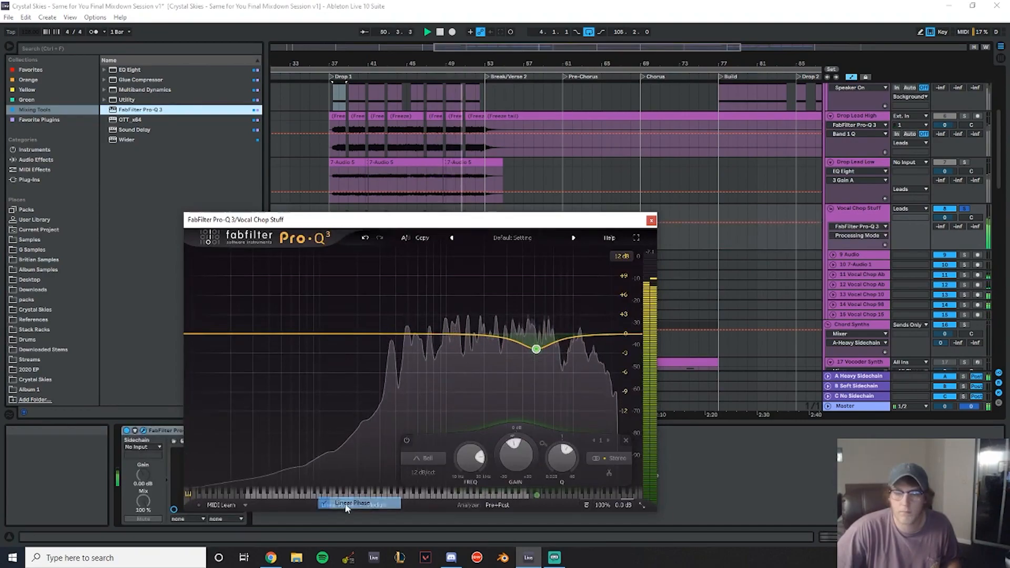
- Switch the Pro-Q 3 to Natural Phase and add a low cut band, moving it up into the low mids
click(343, 506)
click(353, 492)
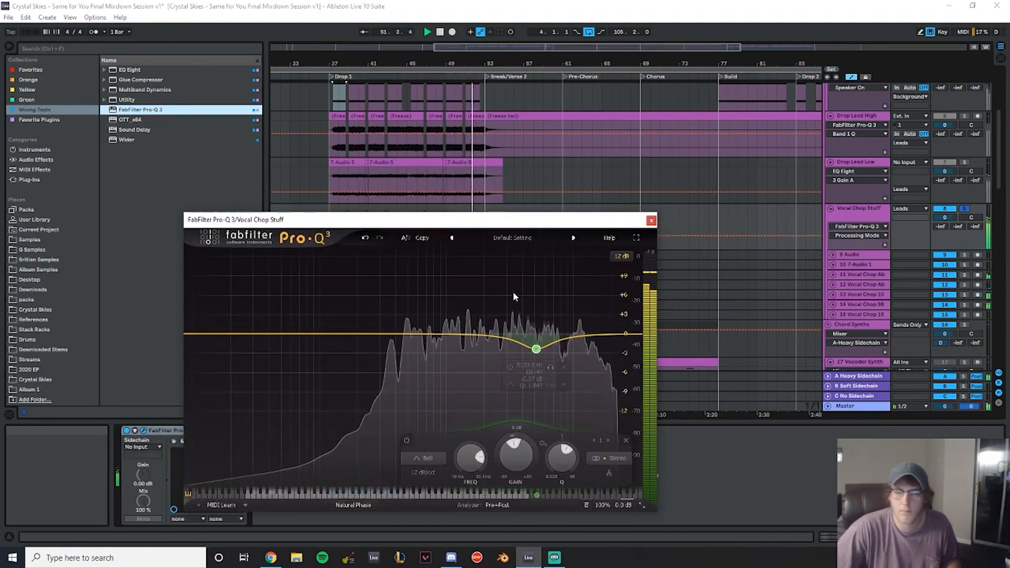
click(290, 334)
right_click(290, 333)
mouse_move(319, 380)
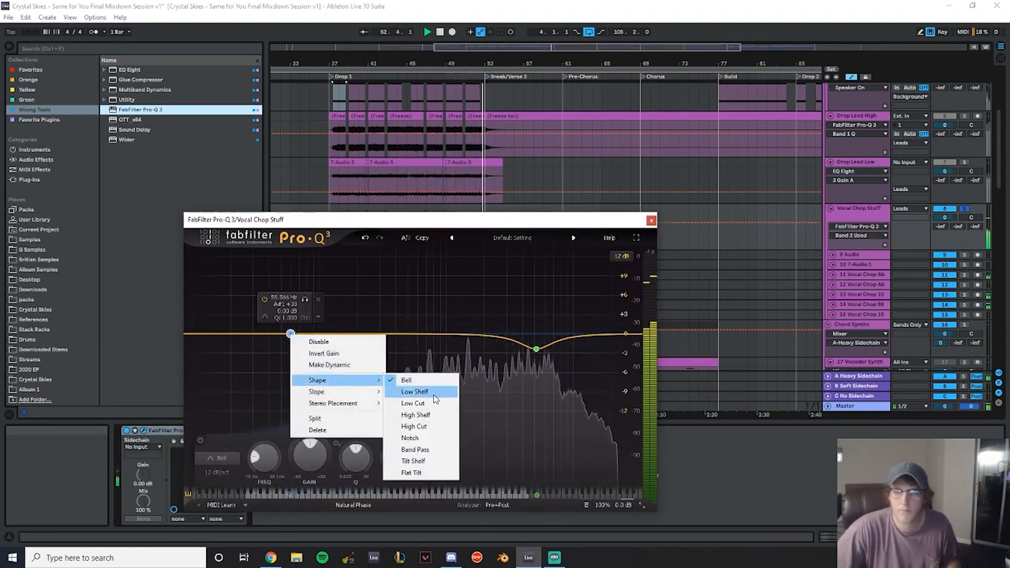
click(416, 404)
click(280, 353)
drag(292, 336, 383, 337)
- Add a bell band around 1115 Hz, set its gain to -3 dB, and close the Pro-Q 3 window
key(space)
key(space)
mouse_move(447, 335)
mouse_down()
mouse_move(463, 353)
mouse_move(452, 353)
mouse_up()
scroll(463, 351, up, 3)
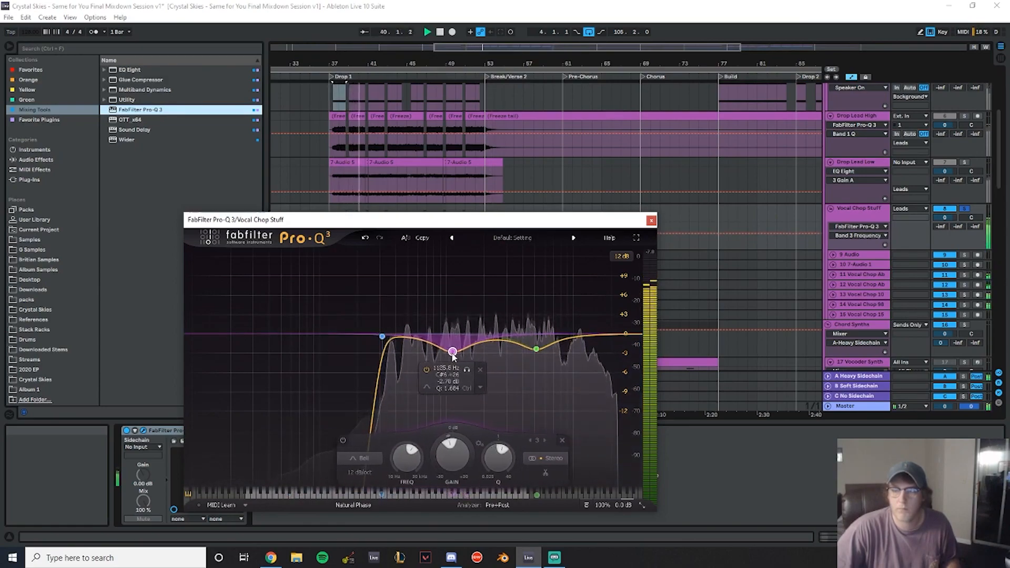
double_click(449, 383)
text(-3)
key(Return)
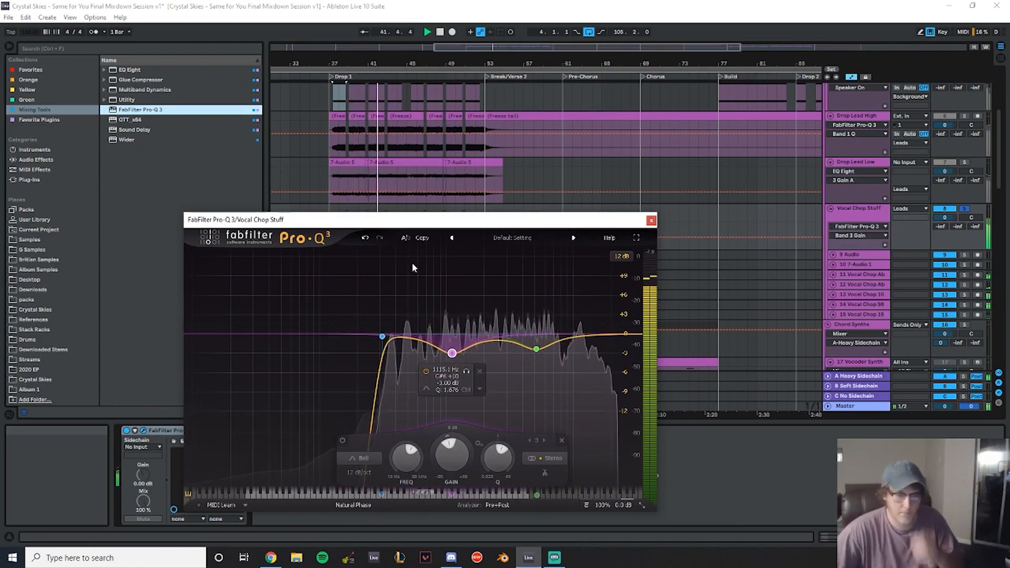
mouse_move(404, 339)
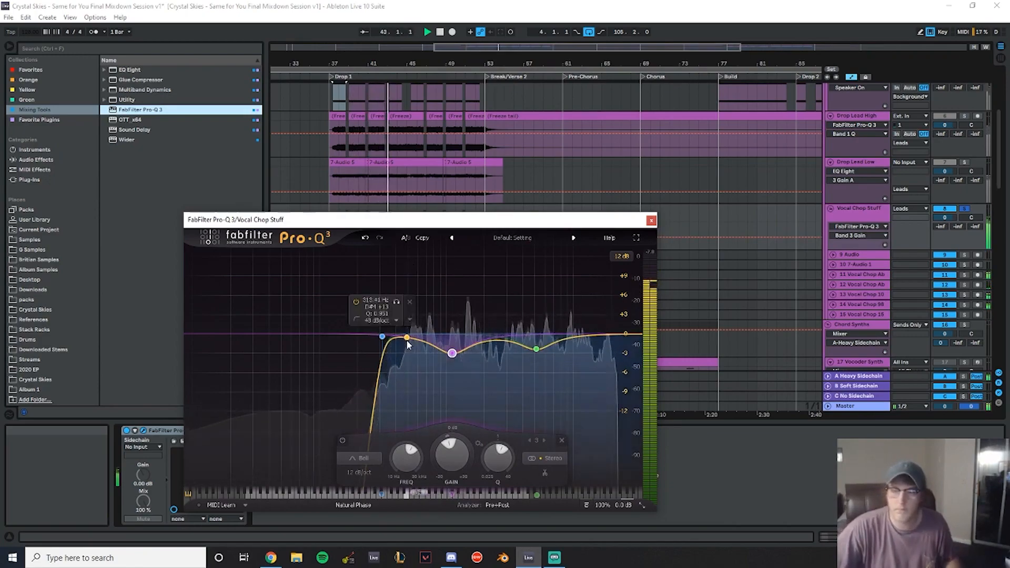
mouse_move(456, 361)
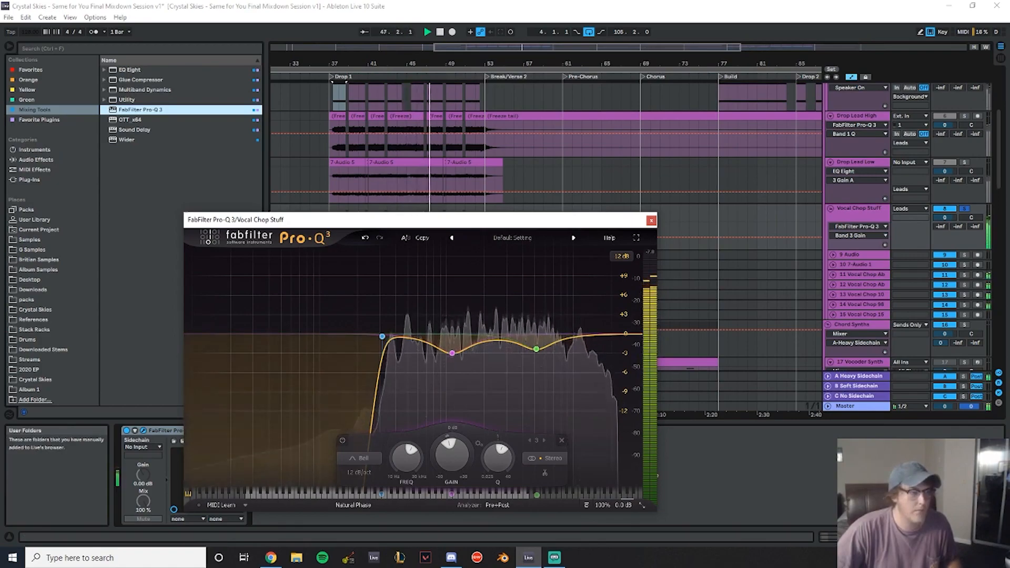
click(654, 222)
- Group Background Leads, Drop Lead High and Drop Lead Low and name the group Non Vocal Chop Leads
scroll(778, 265, up, 5)
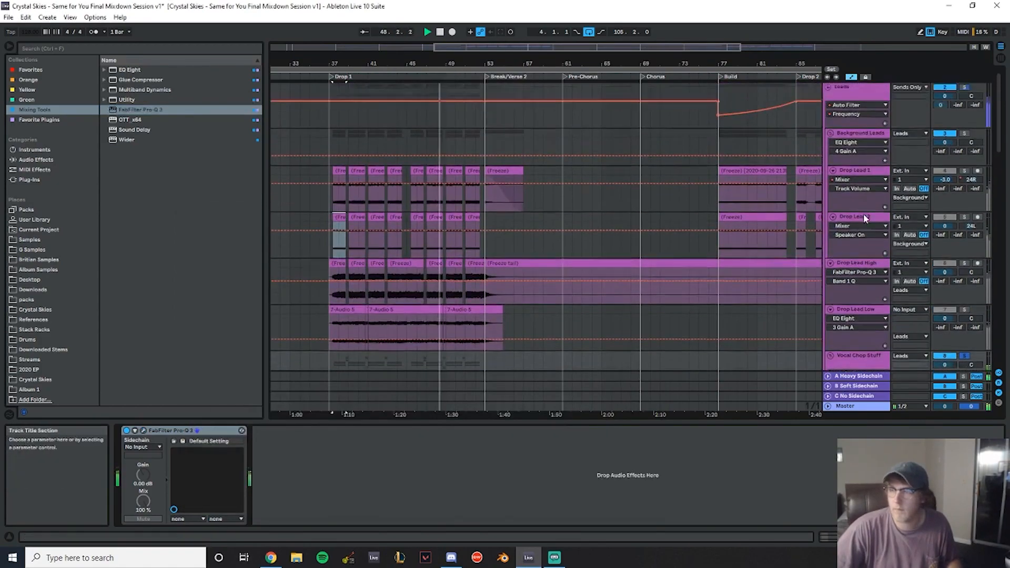
scroll(855, 238, up, 2)
key(space)
click(854, 280)
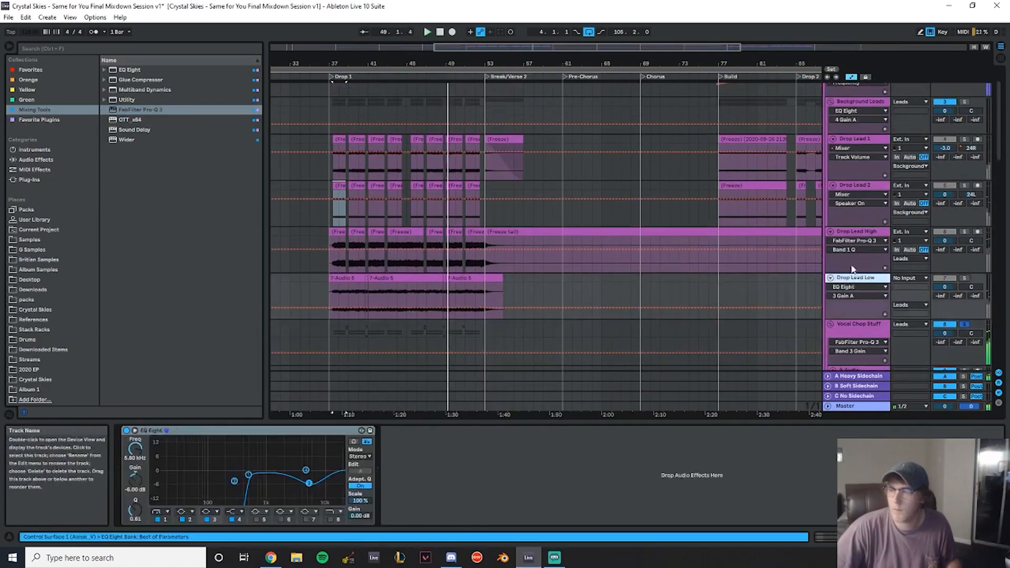
scroll(855, 274, up, 2)
shift+click(860, 146)
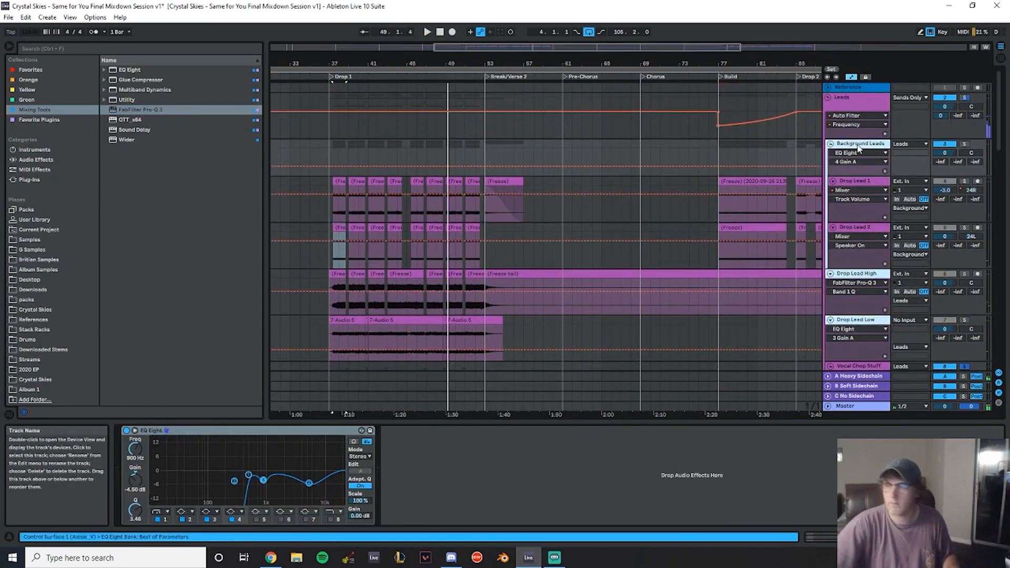
key(ctrl+g)
text(ocal C)
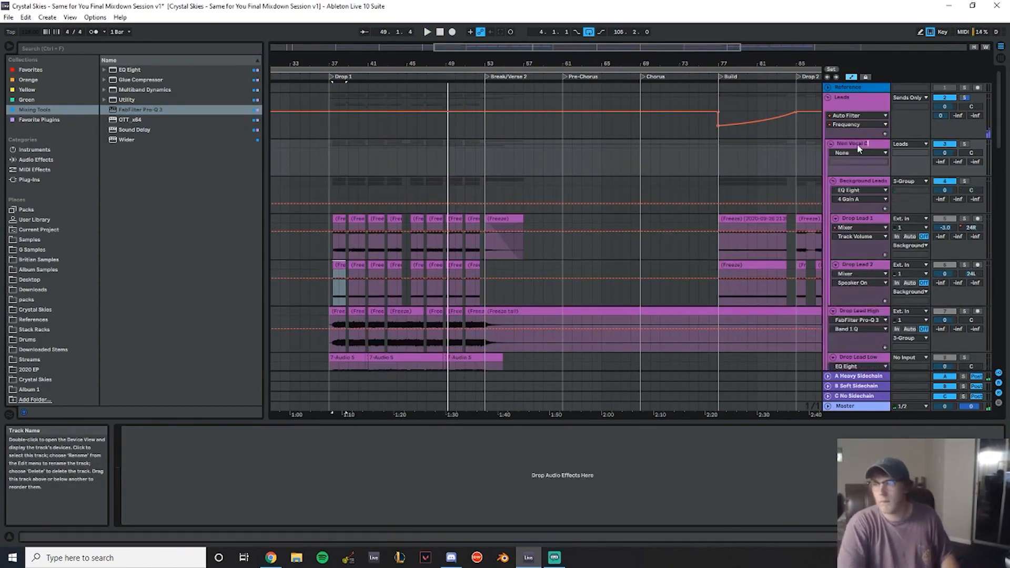
text(hop Lea)
key(Return)
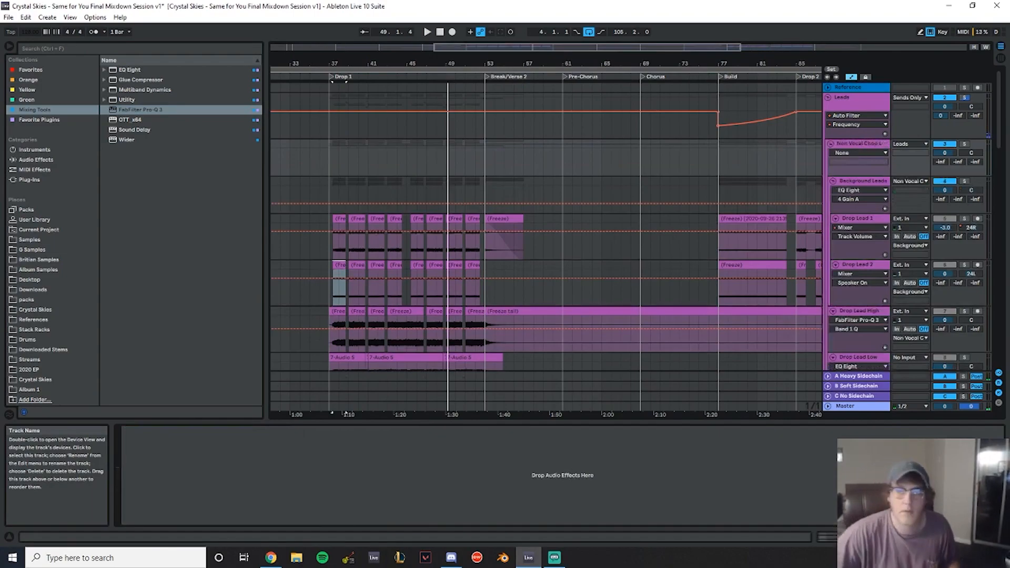
- Add Pro-Q 3 to Non Vocal Chop Leads with a bell cut at 500 Hz, -4.50 dB, Q about 1.55
double_click(147, 108)
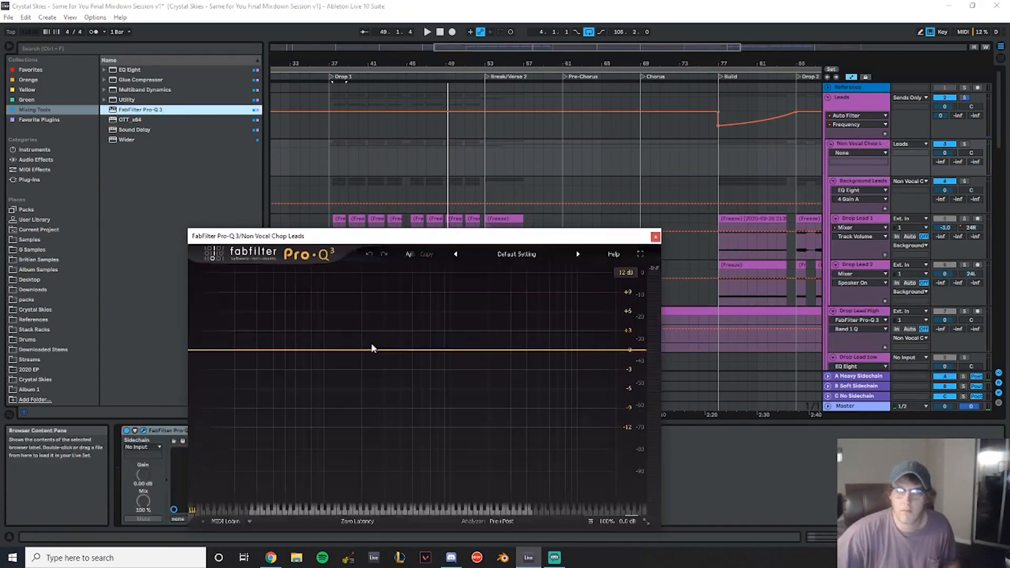
text(5)
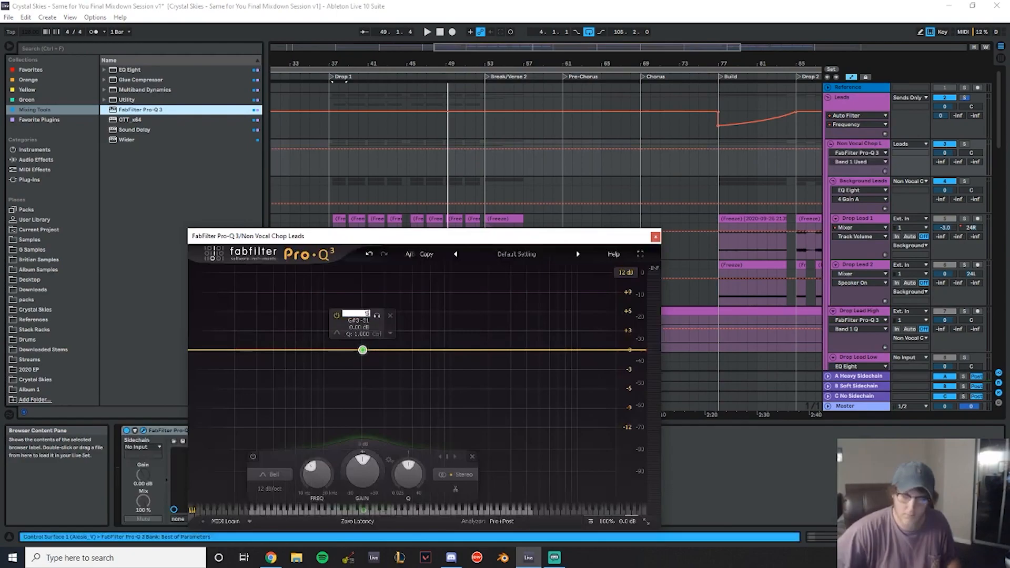
text(00)
key(Return)
right_click(412, 350)
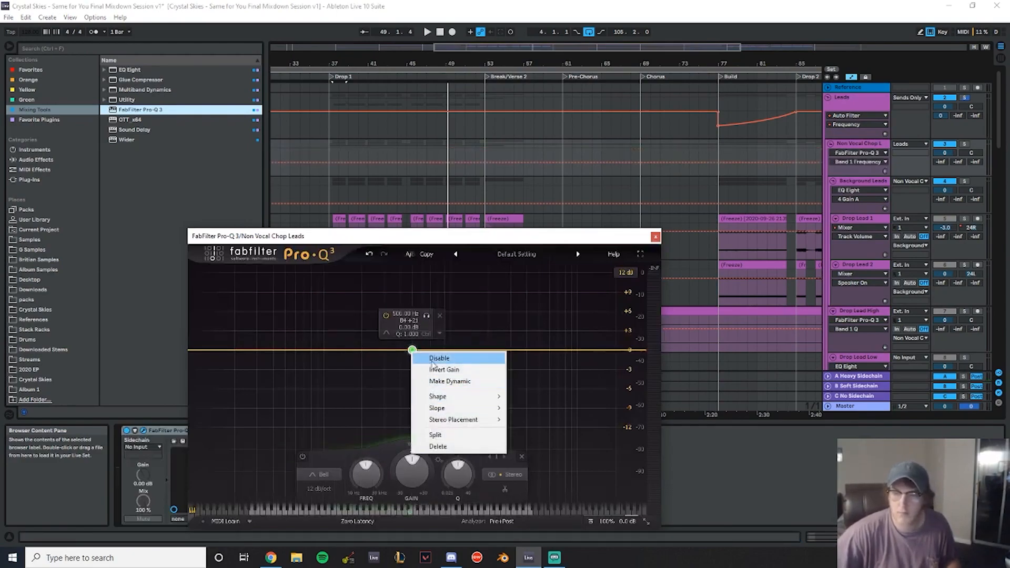
double_click(411, 328)
text(-4)
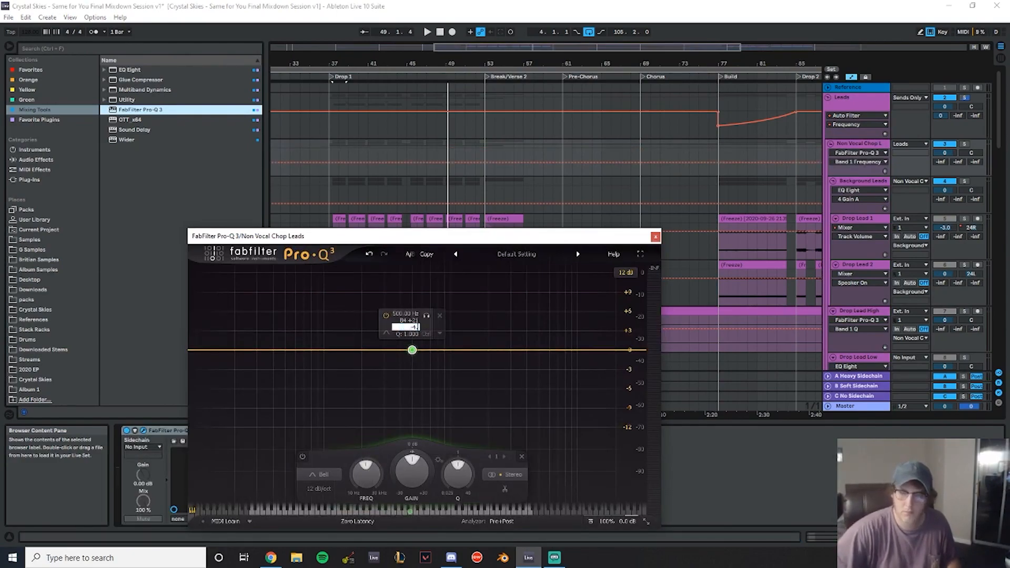
text(.5)
key(Return)
scroll(415, 380, up, 5)
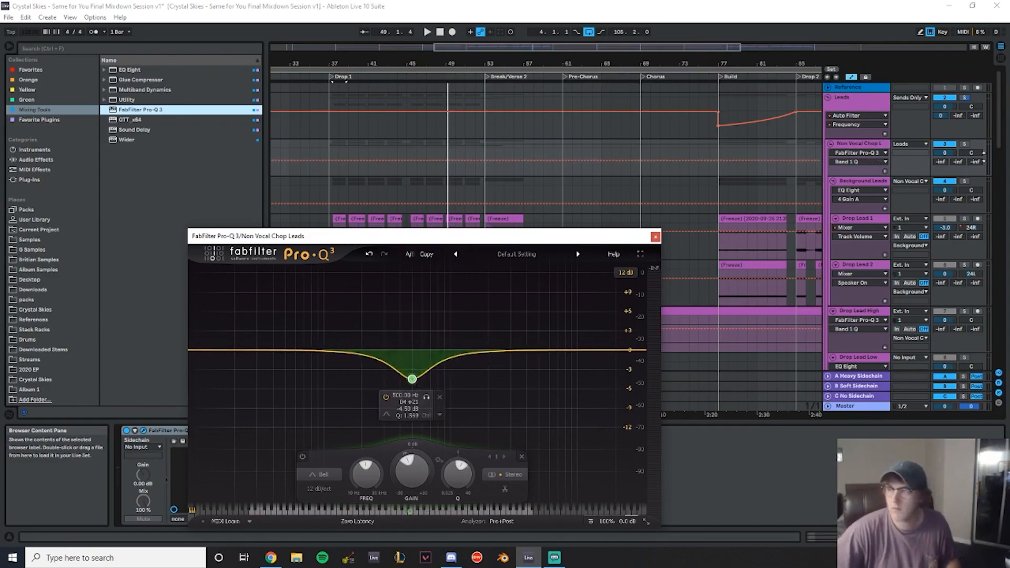
key(space)
scroll(665, 245, down, 3)
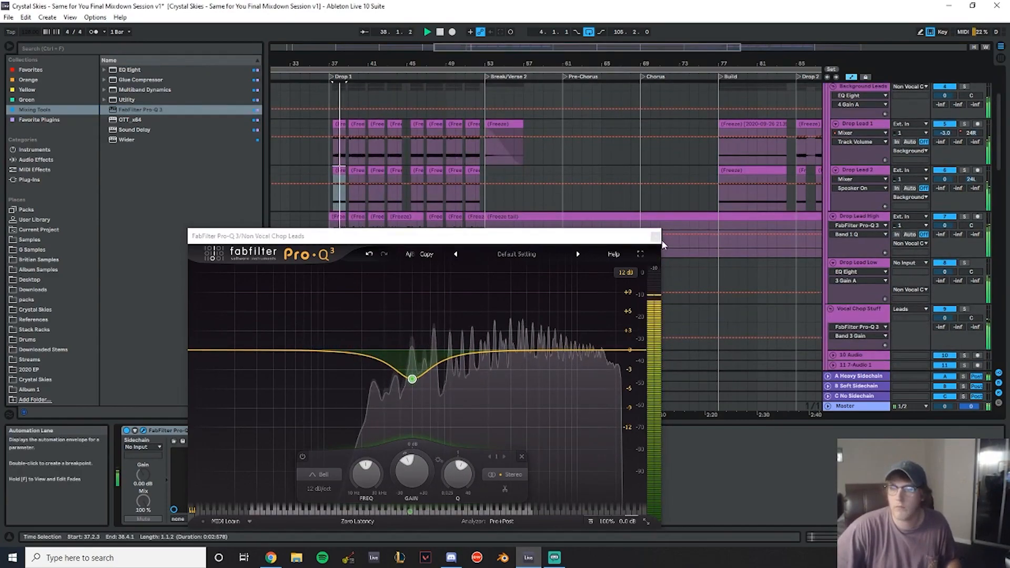
- Close the Pro-Q 3 window and add a Utility device with 3 dB gain to the Vocal Chop Stuff group
click(655, 237)
scroll(762, 222, down, 3)
click(871, 216)
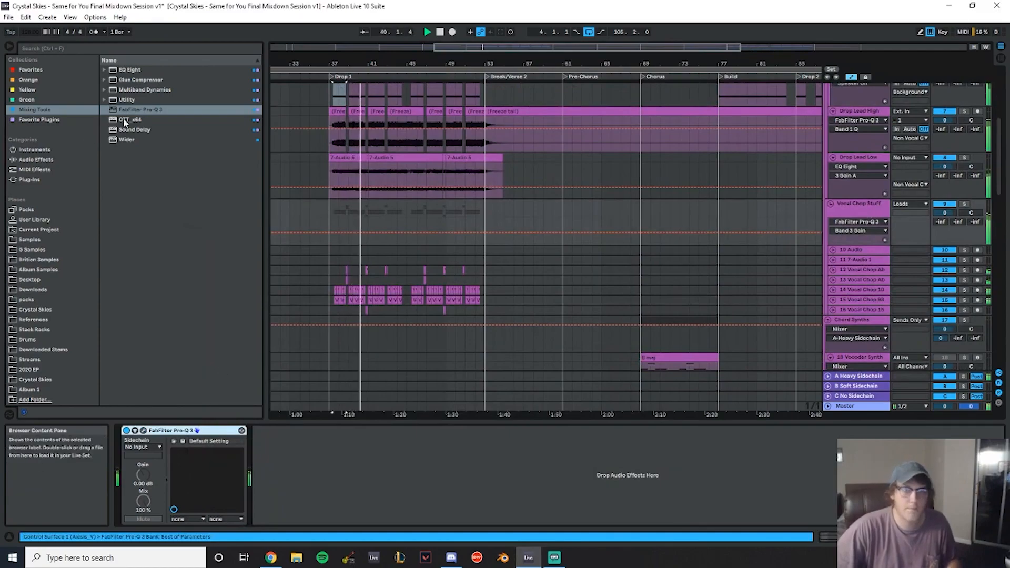
click(128, 100)
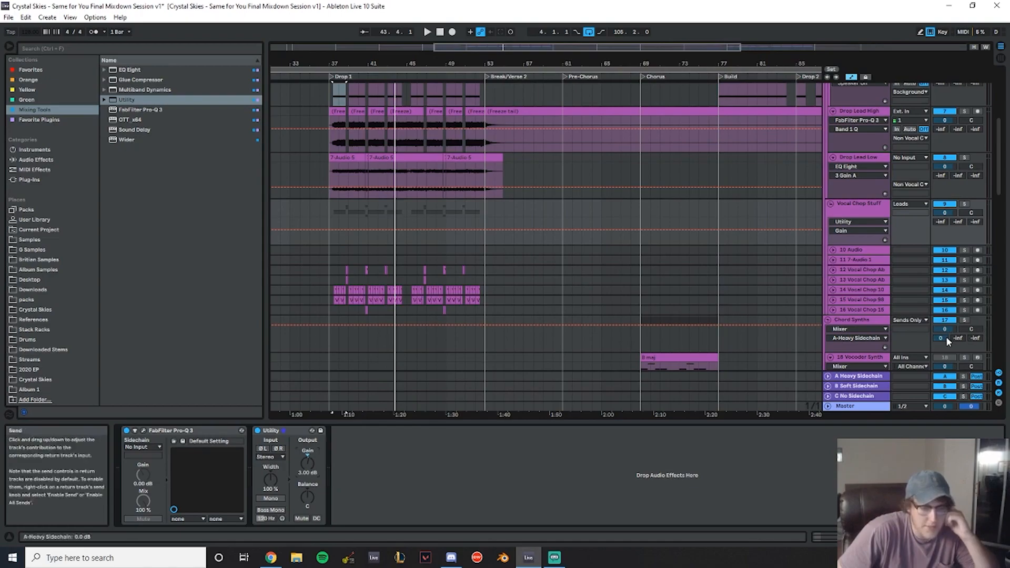
- Inspect the A Heavy Sidechain return and the Sidechain Trigger track's Heavy and Soft chain routing
click(857, 377)
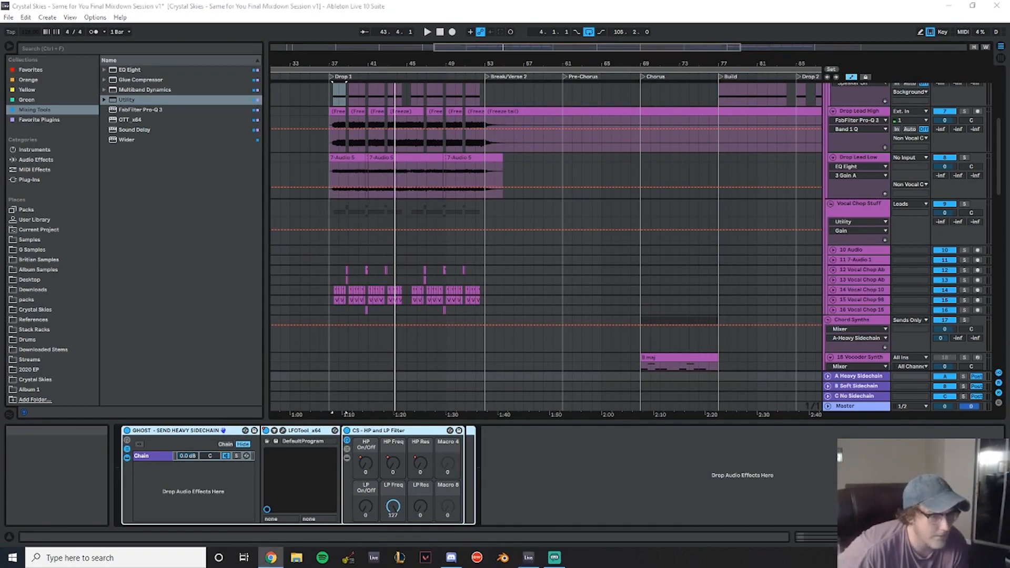
click(338, 214)
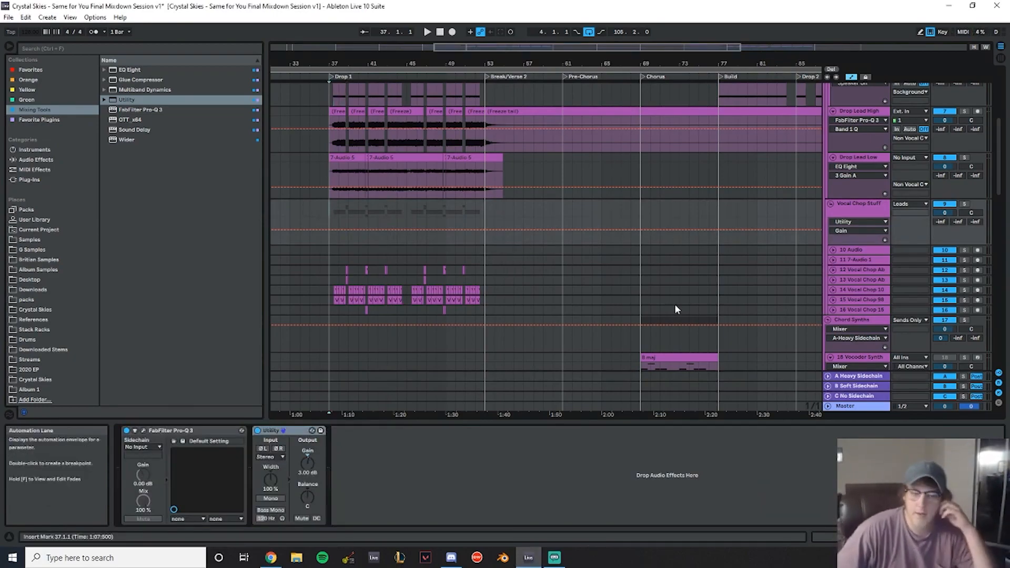
scroll(845, 282, down, 5)
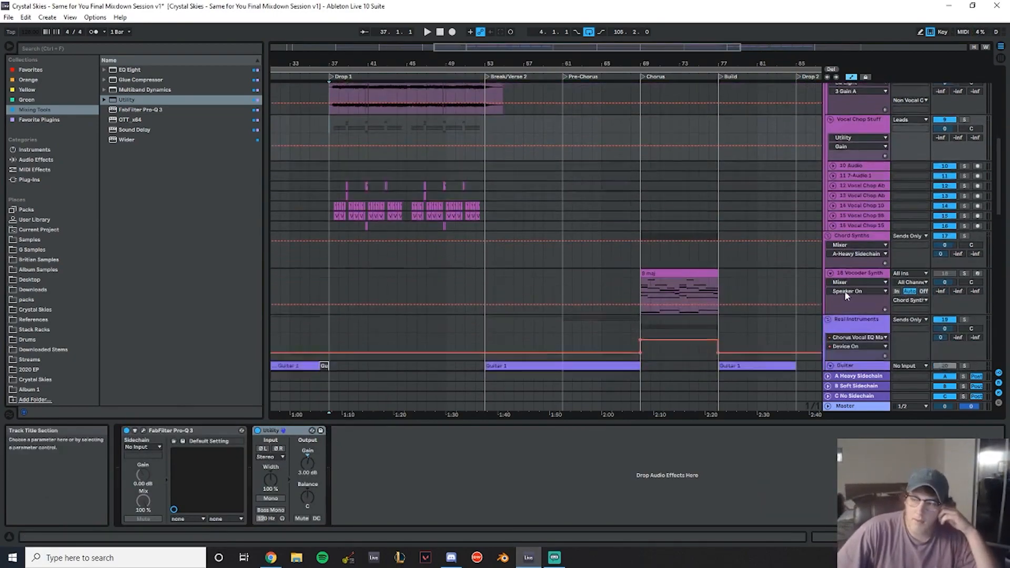
click(859, 376)
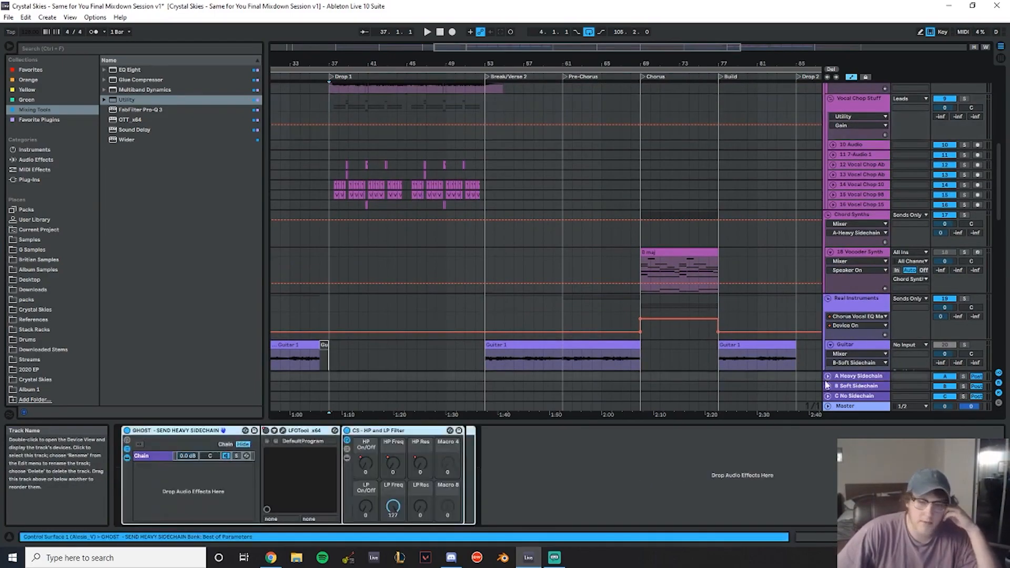
scroll(875, 345, down, 5)
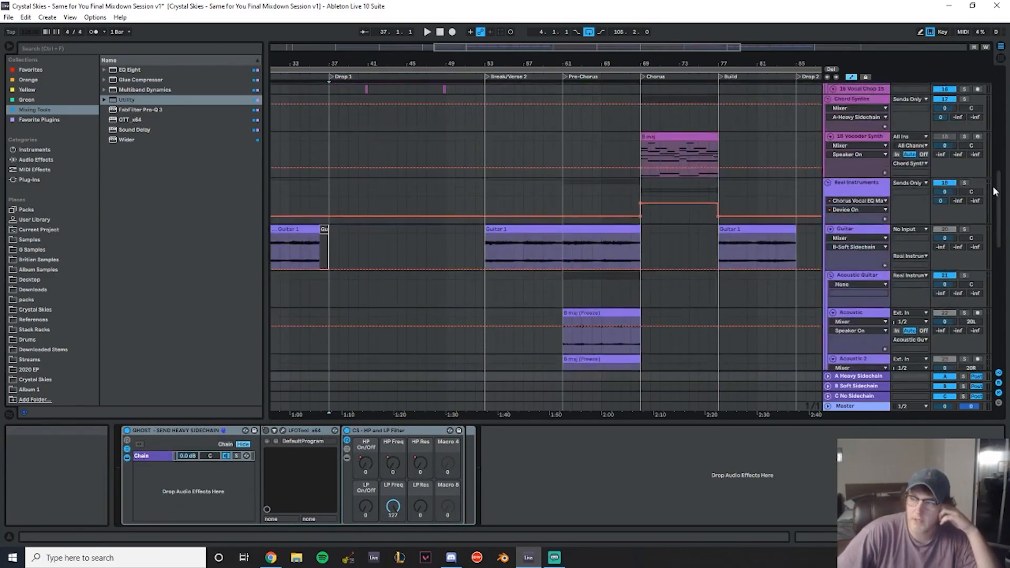
drag(1003, 195, 1008, 332)
click(842, 343)
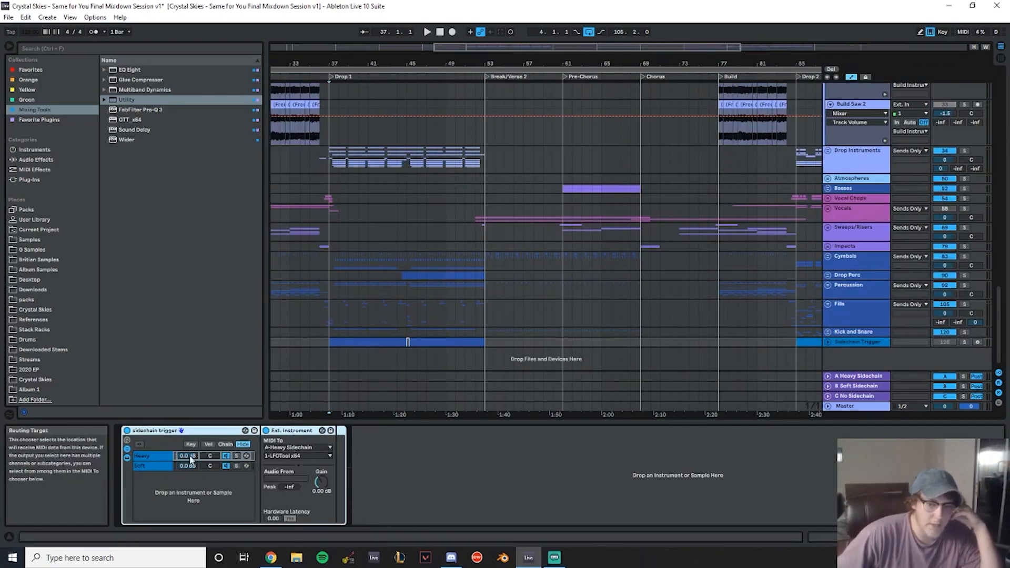
click(159, 455)
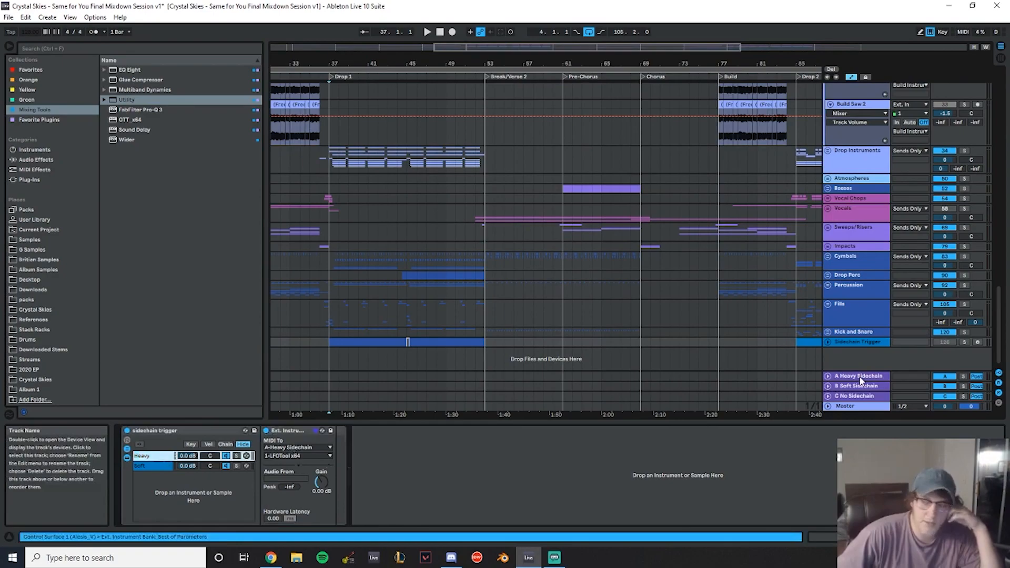
click(144, 465)
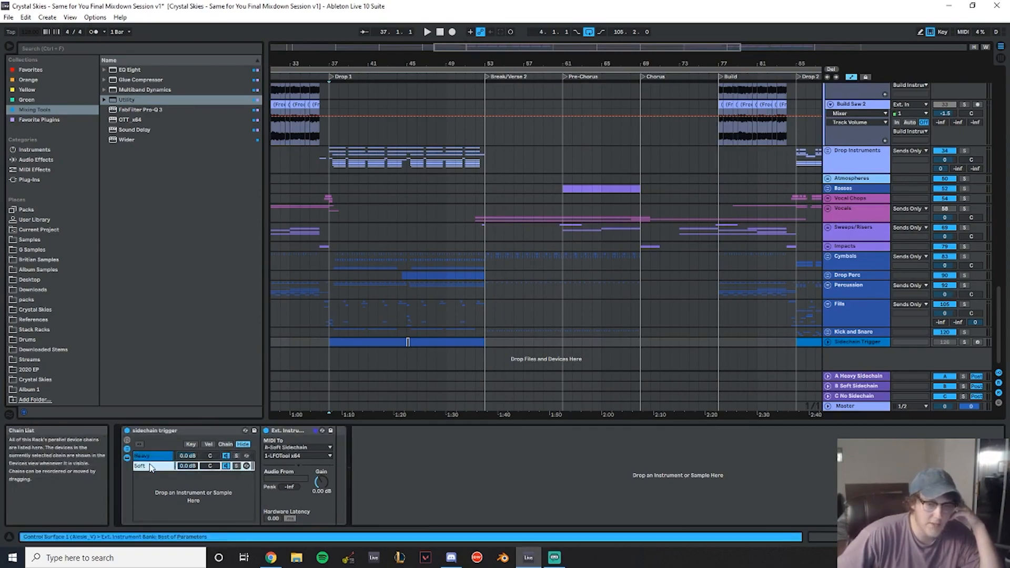
click(866, 377)
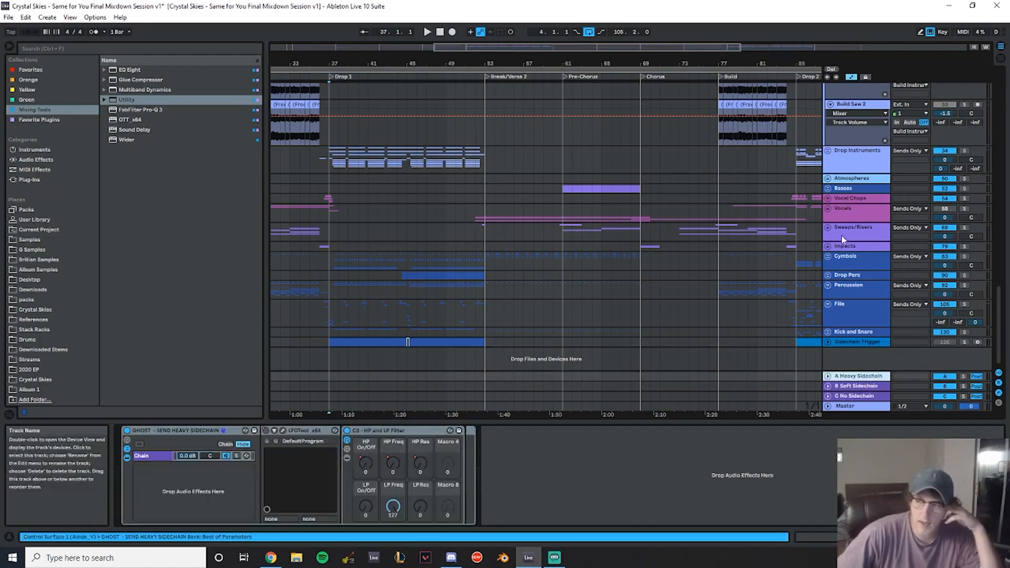
click(828, 342)
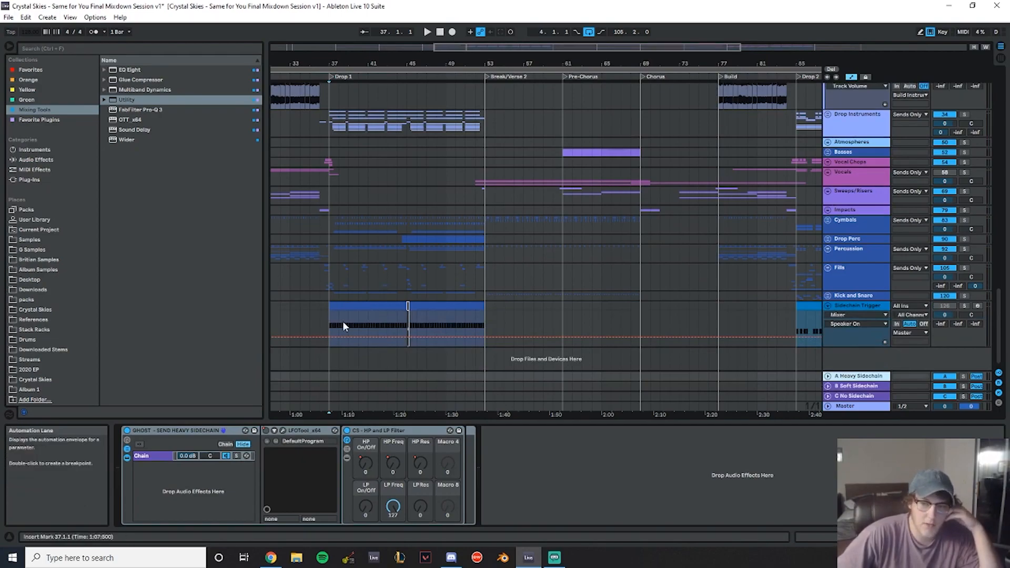
- Open and compare the LFOTool windows on the Heavy and Soft sidechain returns, then close them
click(374, 313)
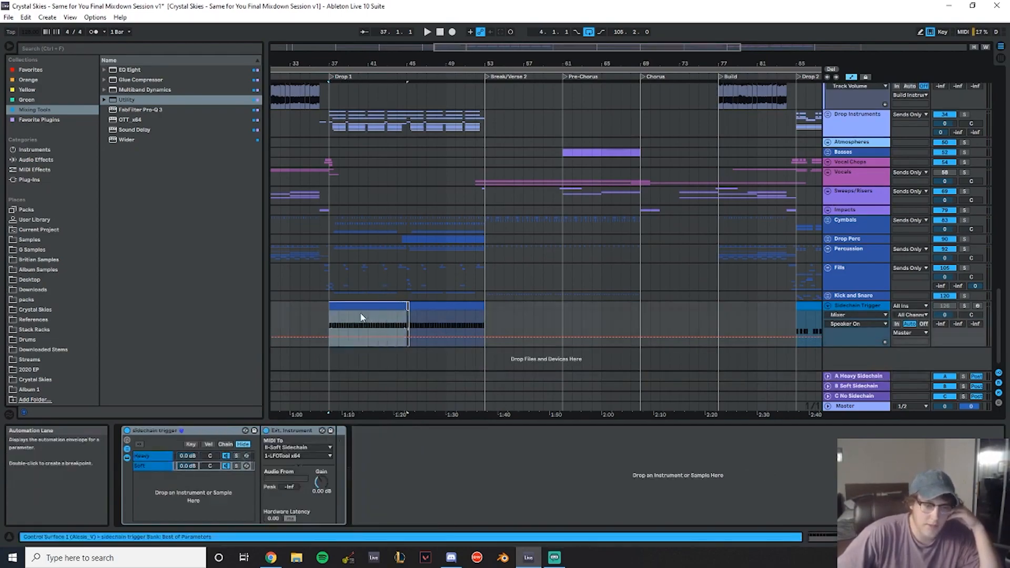
click(339, 325)
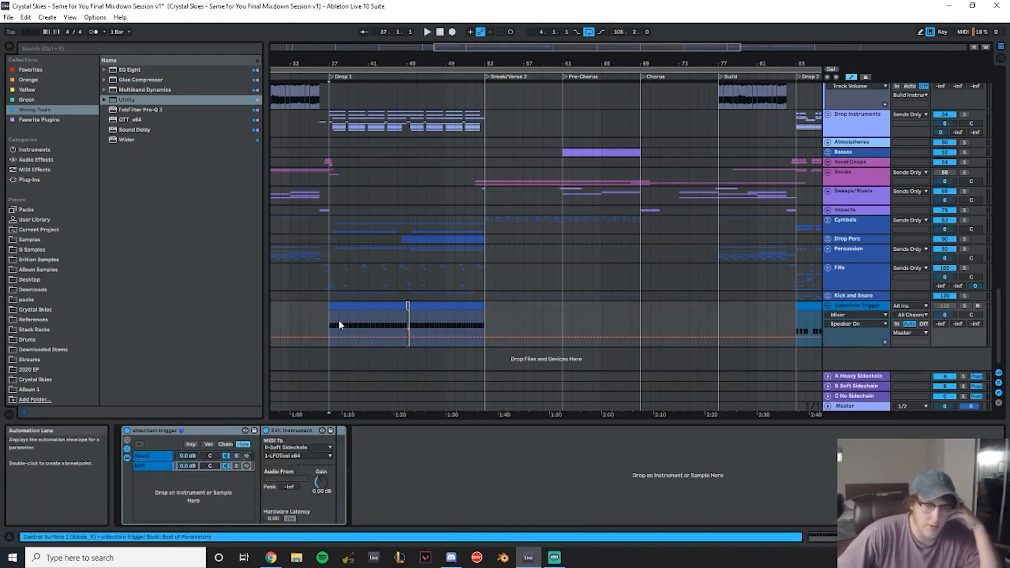
click(487, 318)
click(851, 377)
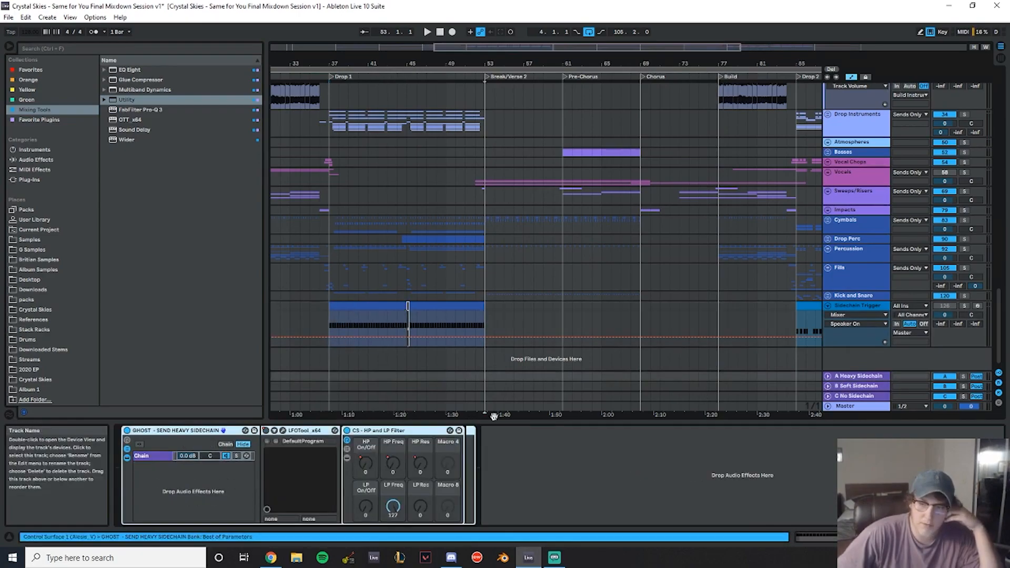
click(282, 431)
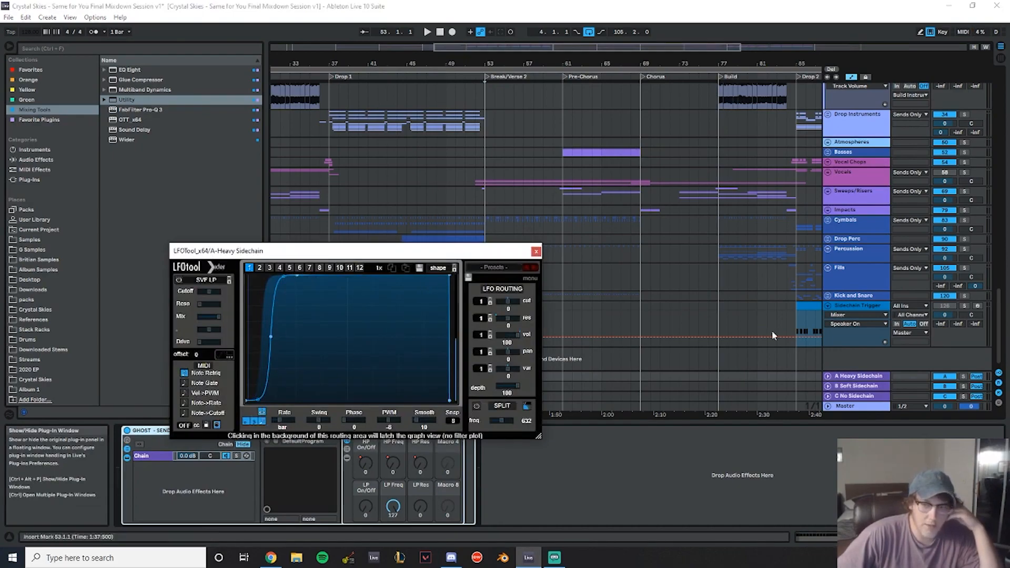
click(851, 387)
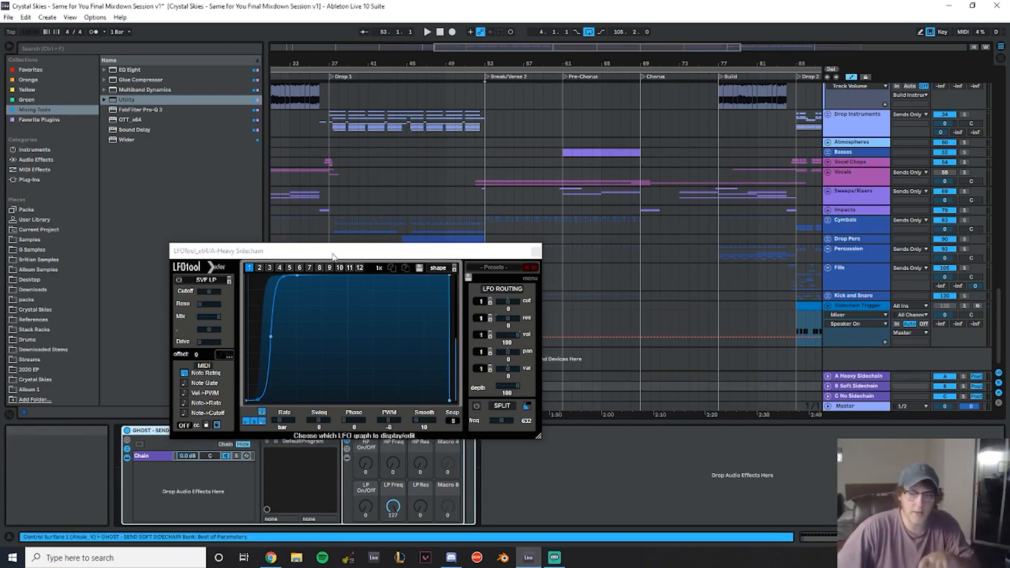
drag(333, 256, 269, 196)
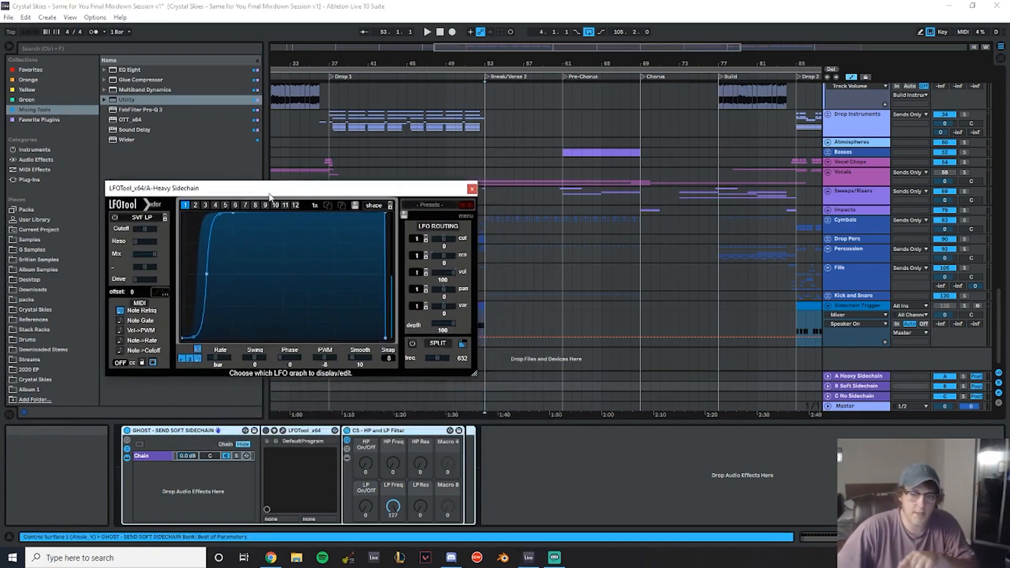
click(283, 433)
drag(464, 258, 667, 200)
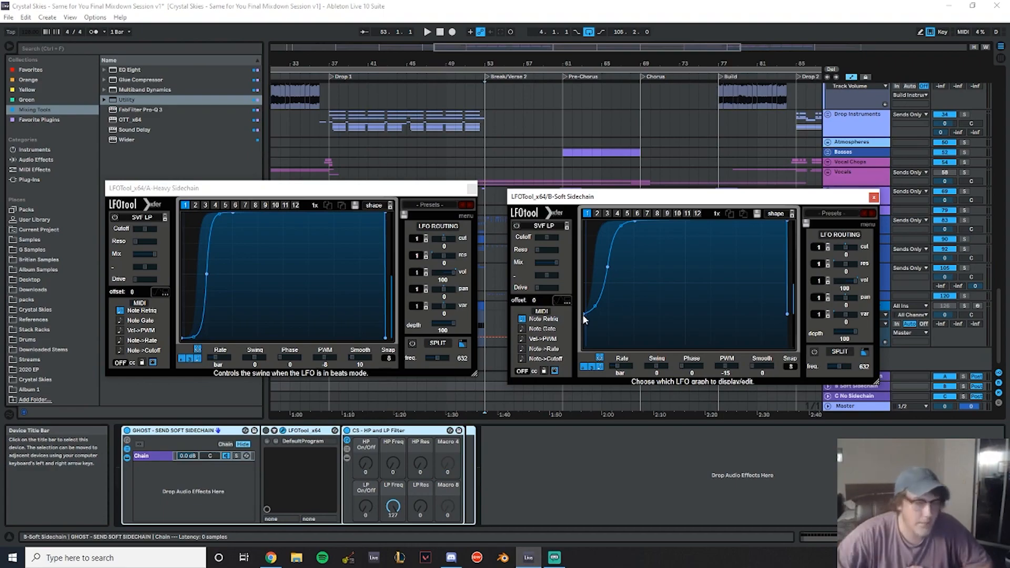
click(875, 197)
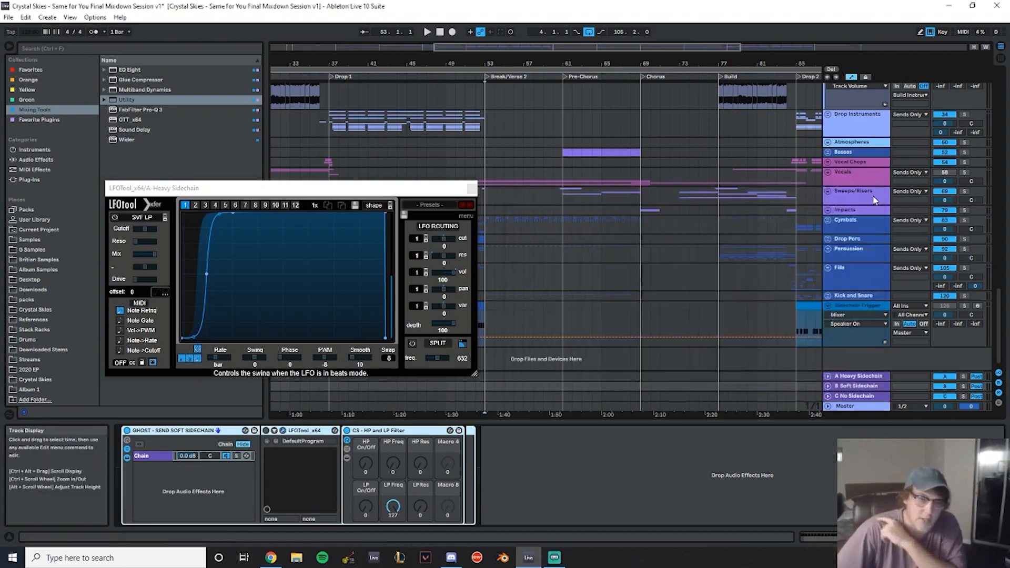
click(472, 189)
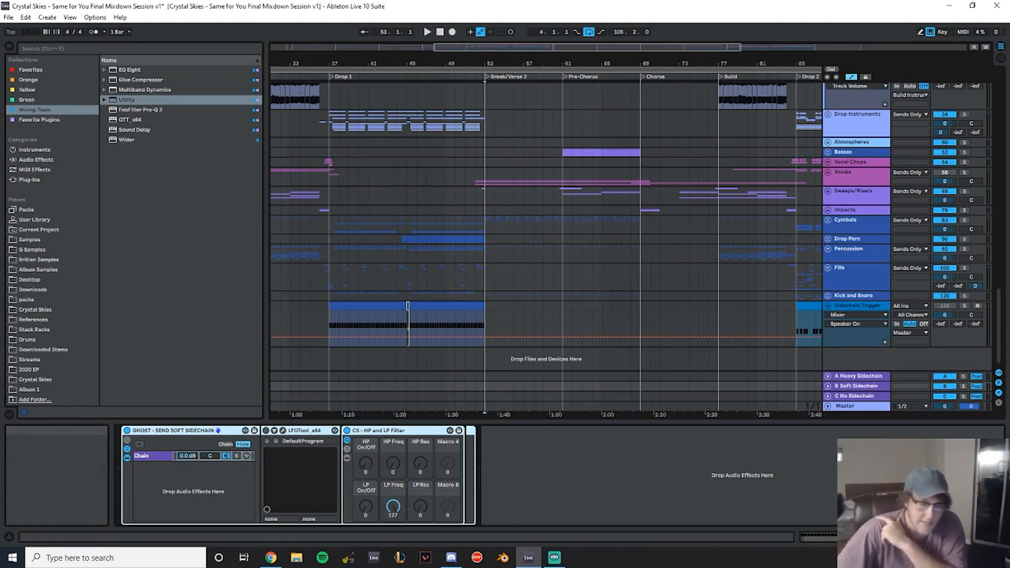
click(870, 399)
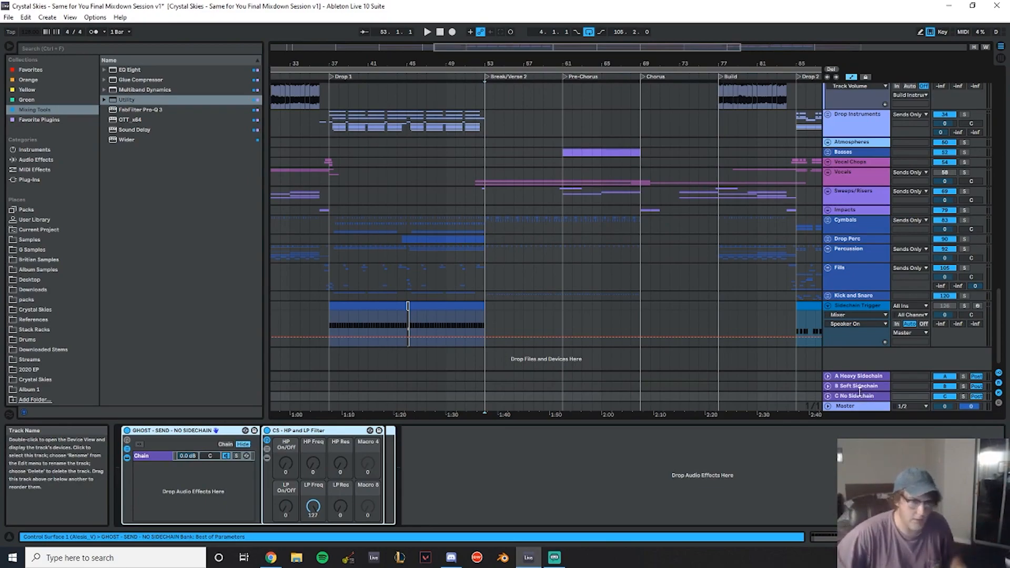
- Play from the drop and fold the individual lead tracks, Non Vocal Chop Leads and Vocal Chop Stuff groups
scroll(750, 269, up, 3)
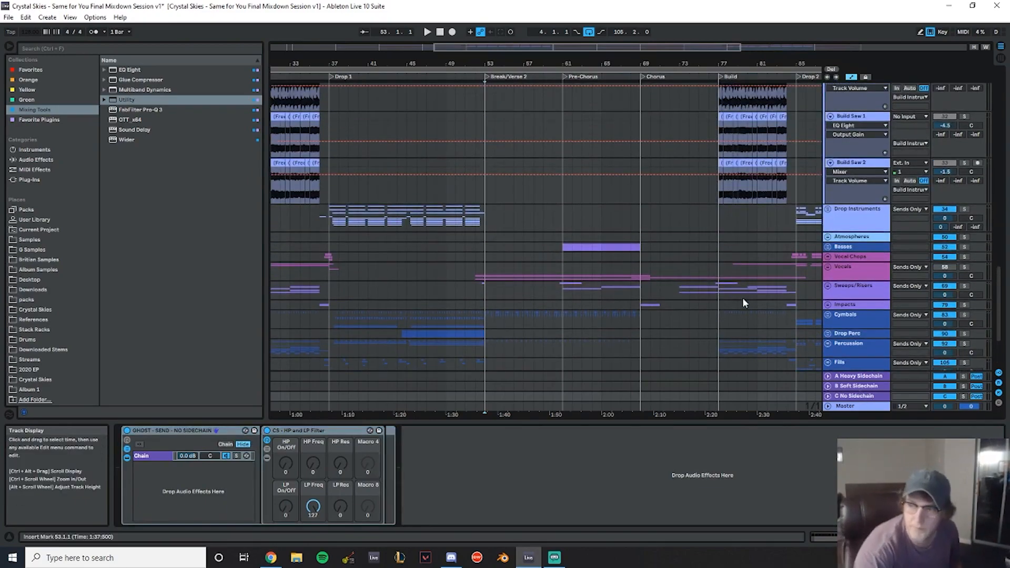
click(332, 107)
key(space)
scroll(605, 225, up, 5)
scroll(611, 233, up, 15)
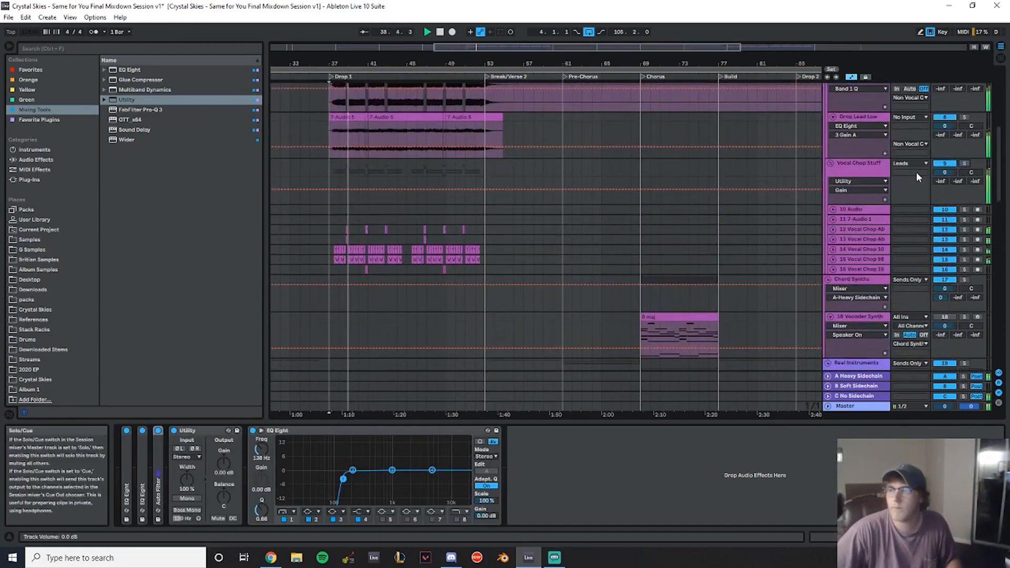
scroll(819, 270, up, 6)
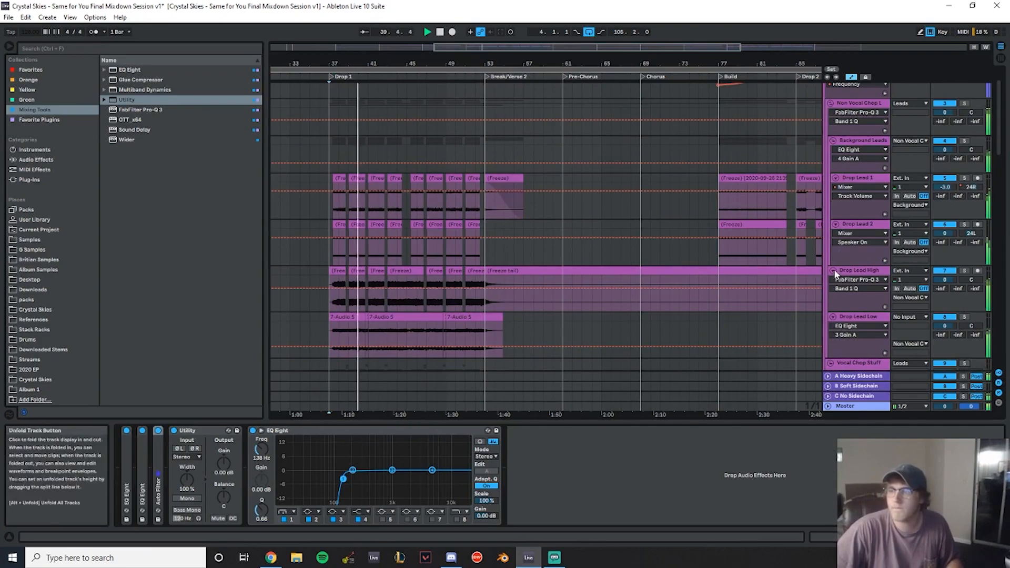
click(833, 270)
click(833, 280)
scroll(837, 263, up, 1)
click(836, 257)
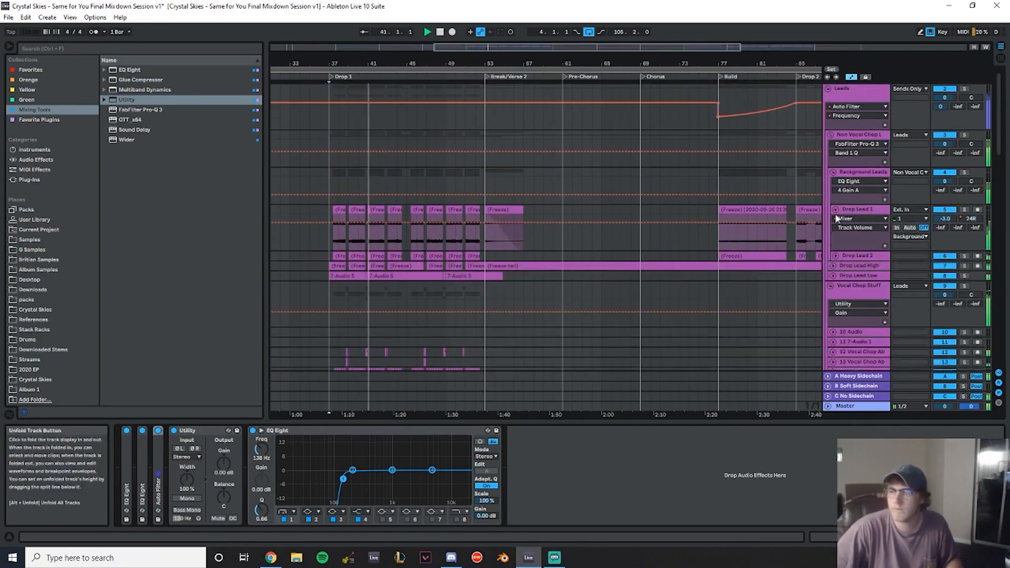
click(835, 209)
click(834, 171)
click(831, 144)
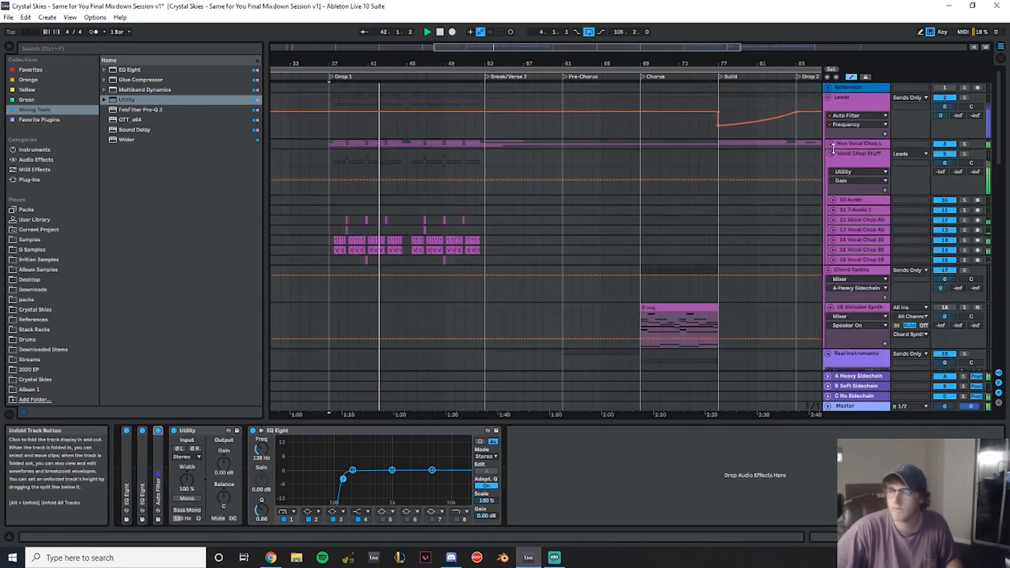
click(829, 154)
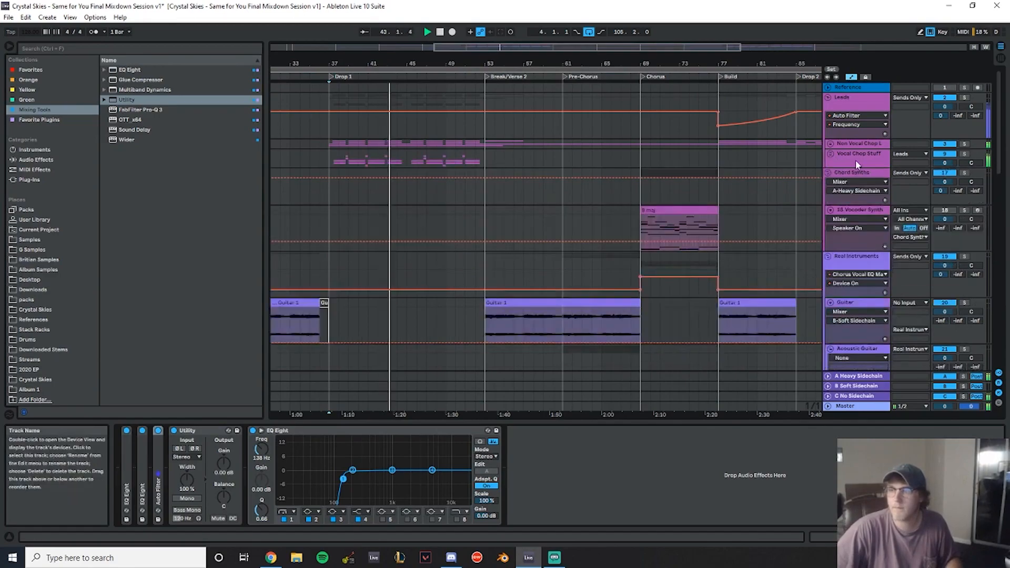
click(831, 153)
click(831, 153)
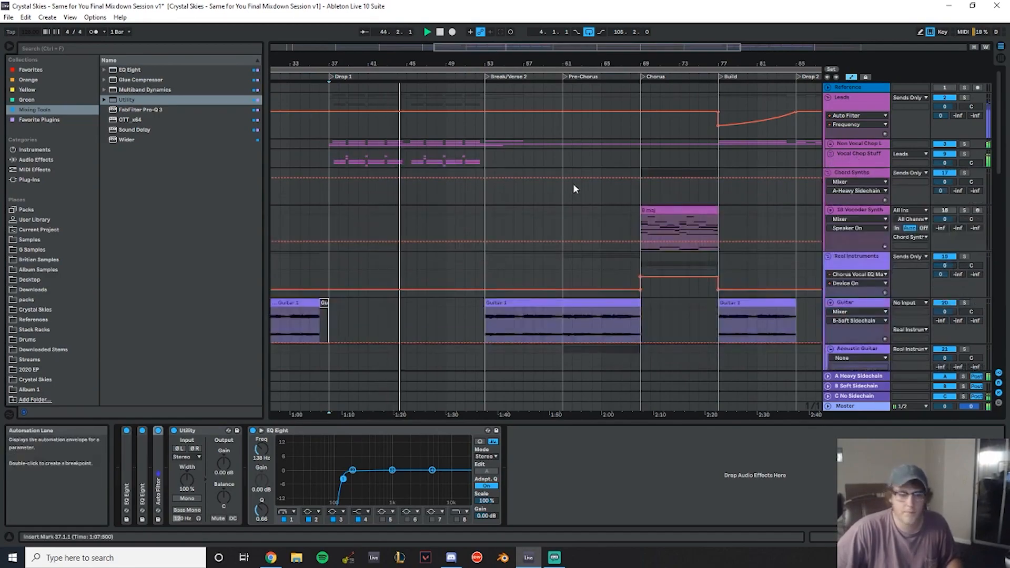
scroll(573, 185, down, 2)
scroll(573, 182, down, 2)
scroll(568, 169, up, 4)
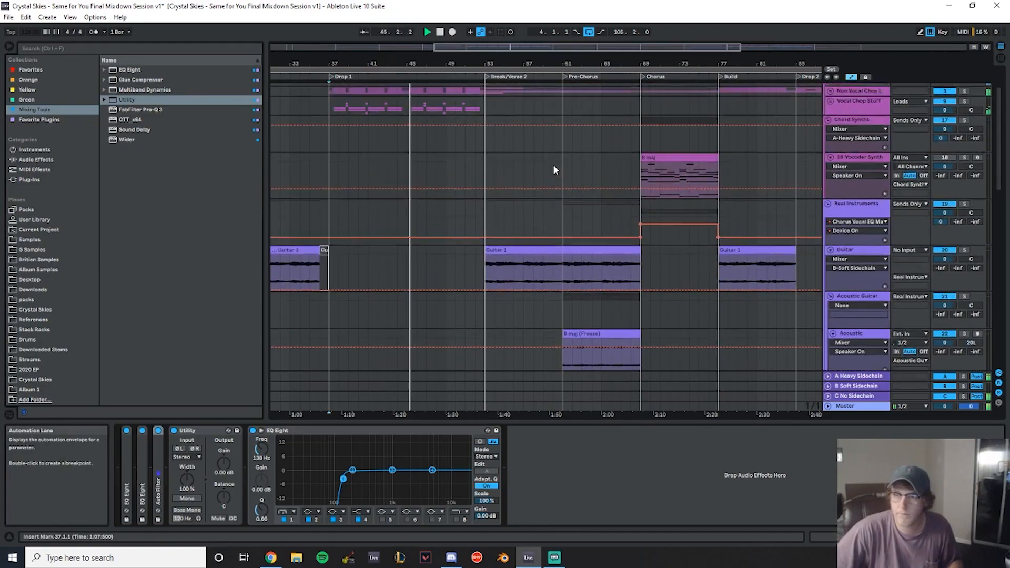
scroll(632, 171, down, 2)
scroll(742, 175, up, 2)
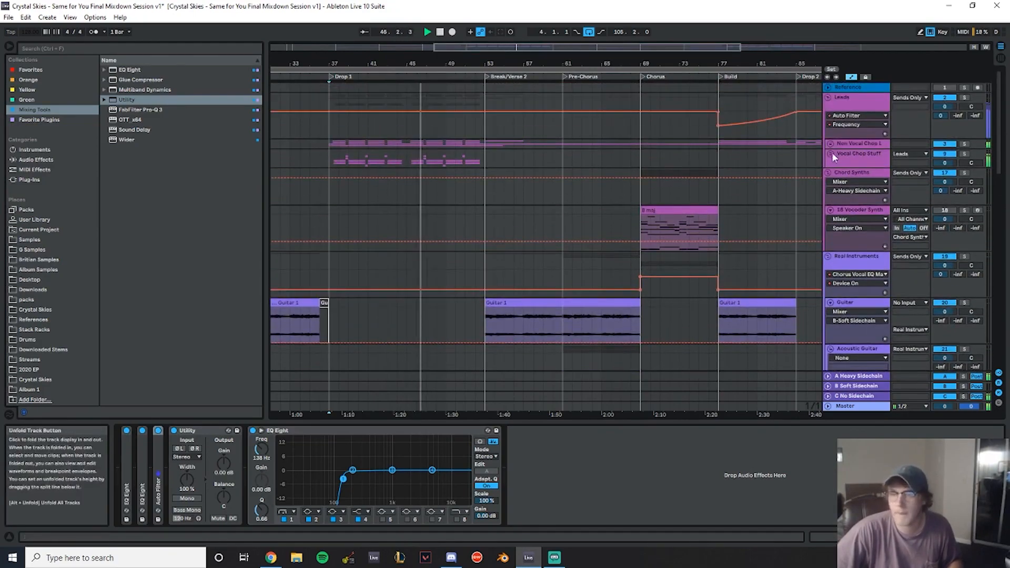
- Solo the Non Vocal Chop Leads group and play the drop, zooming into its section
click(964, 144)
click(407, 132)
key(space)
key(space)
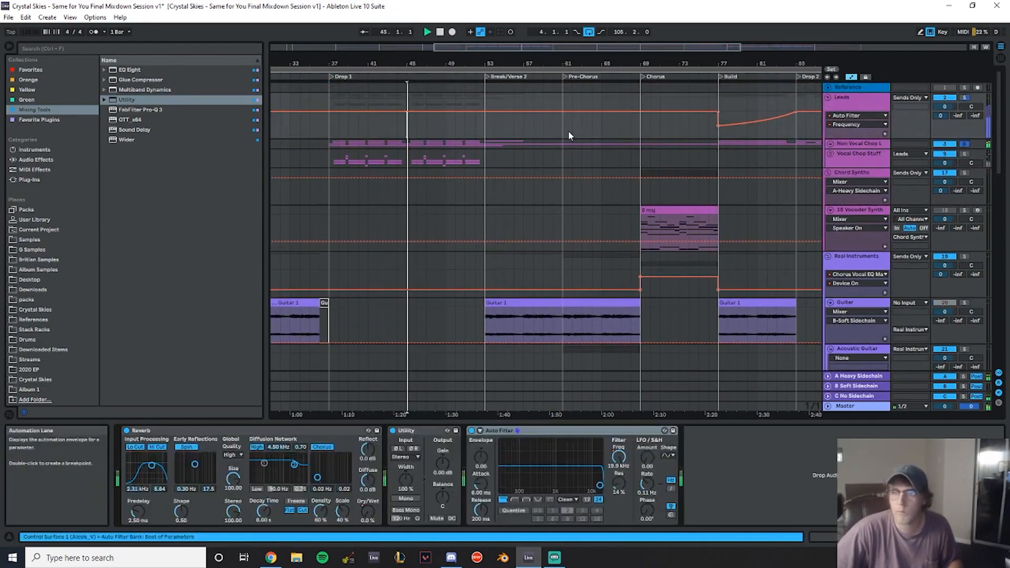
drag(418, 63, 836, 165)
- Unfold the Non Vocal Chop Leads group and Drop Lead High, and replay the zoomed drop passage
click(830, 145)
scroll(464, 160, down, 2)
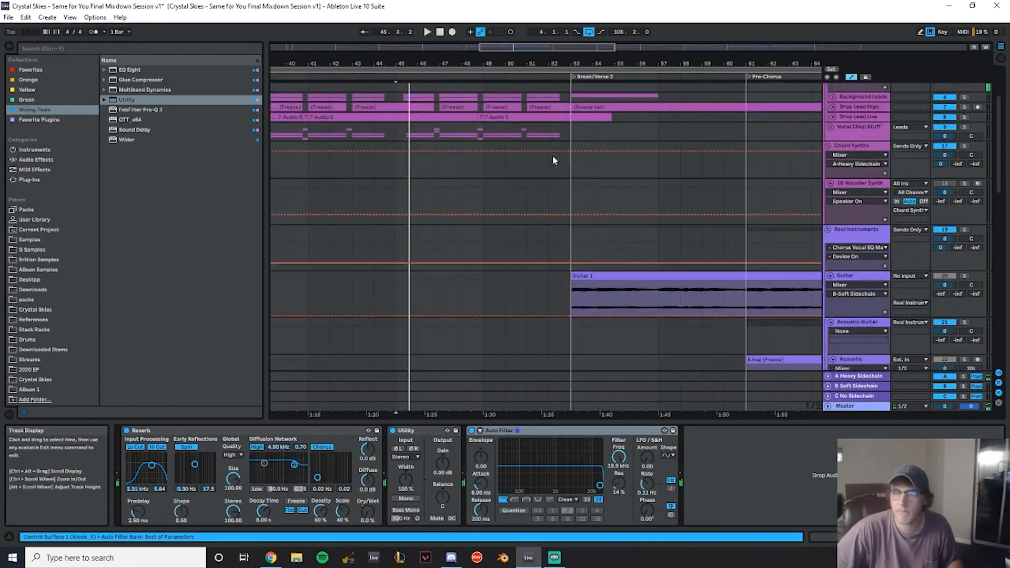
scroll(859, 129, up, 1)
click(834, 149)
click(386, 174)
key(space)
drag(411, 65, 410, 116)
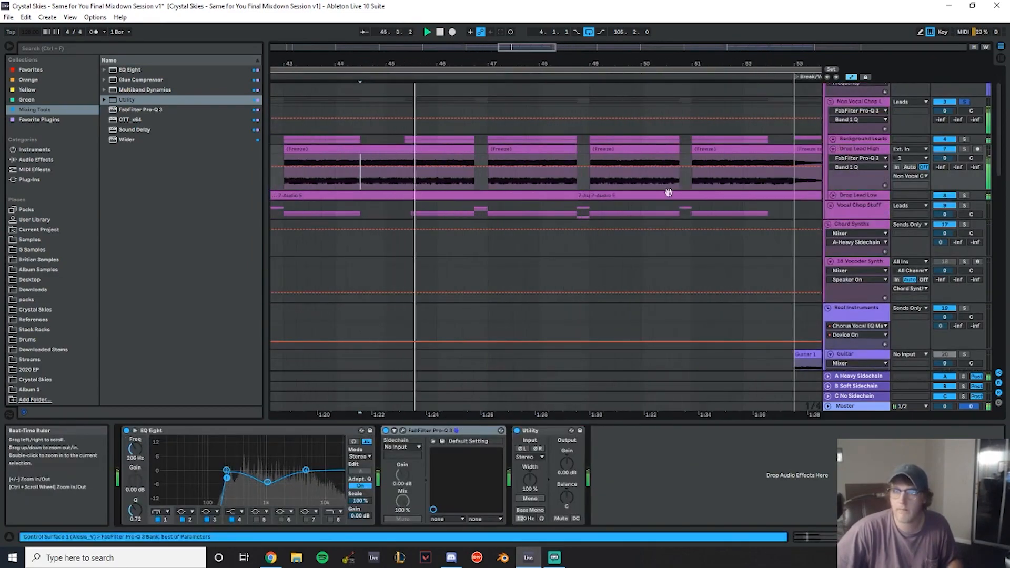
click(390, 177)
key(space)
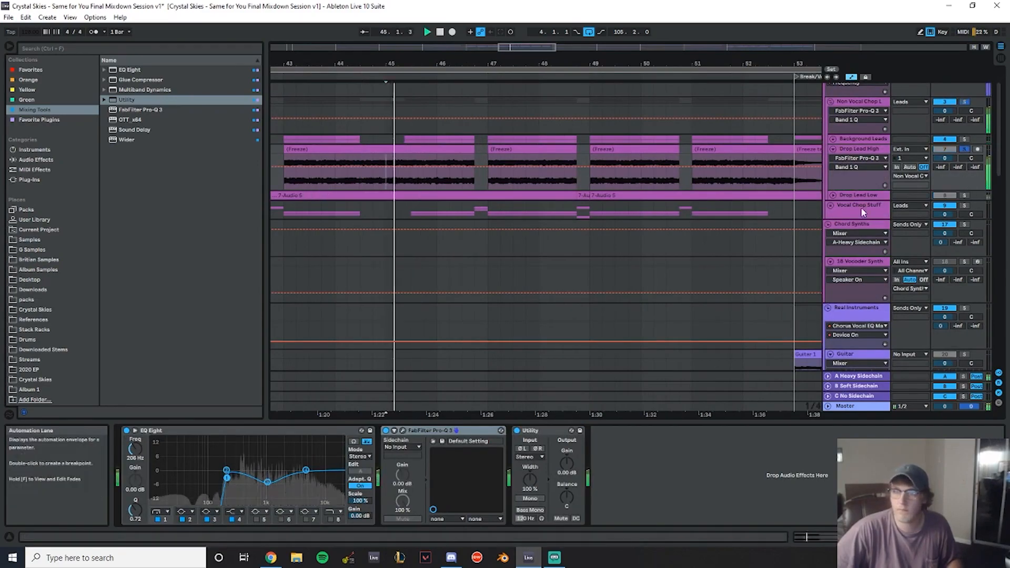
- Zoom into the drop during playback and split out a short section of the Drop Lead High clip
click(963, 196)
key(space)
key(space)
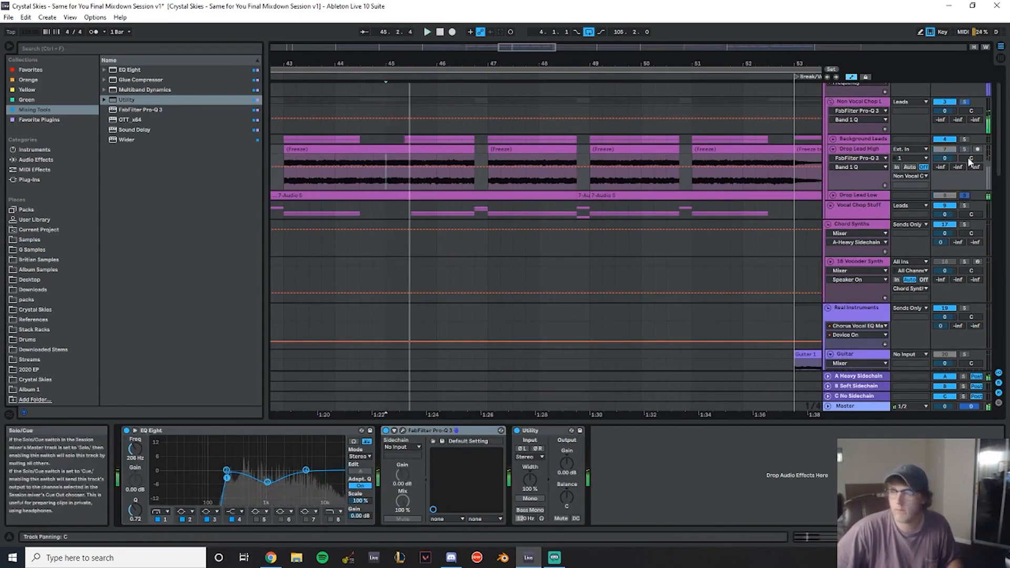
drag(406, 66, 419, 176)
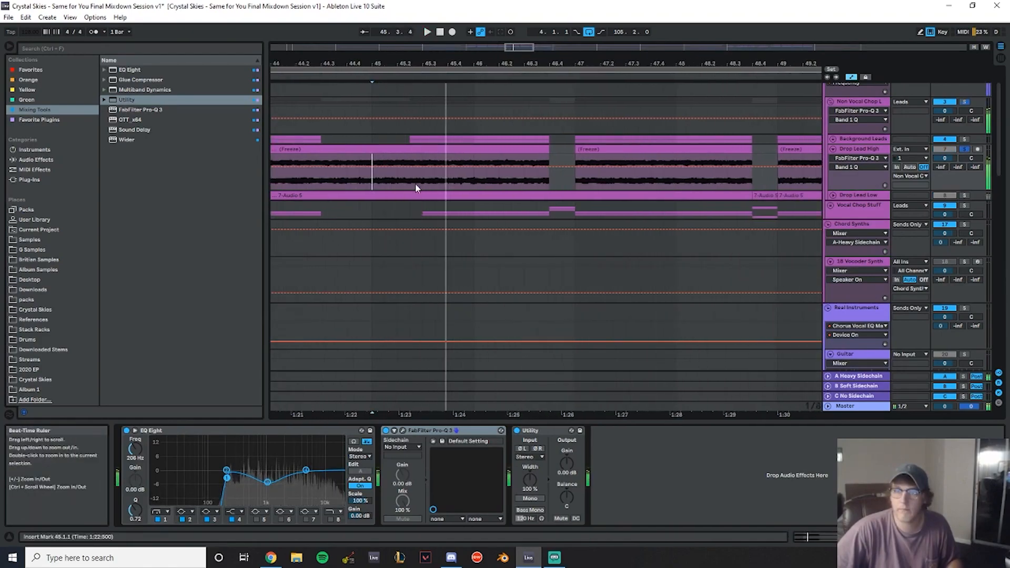
key(space)
key(ctrl+e)
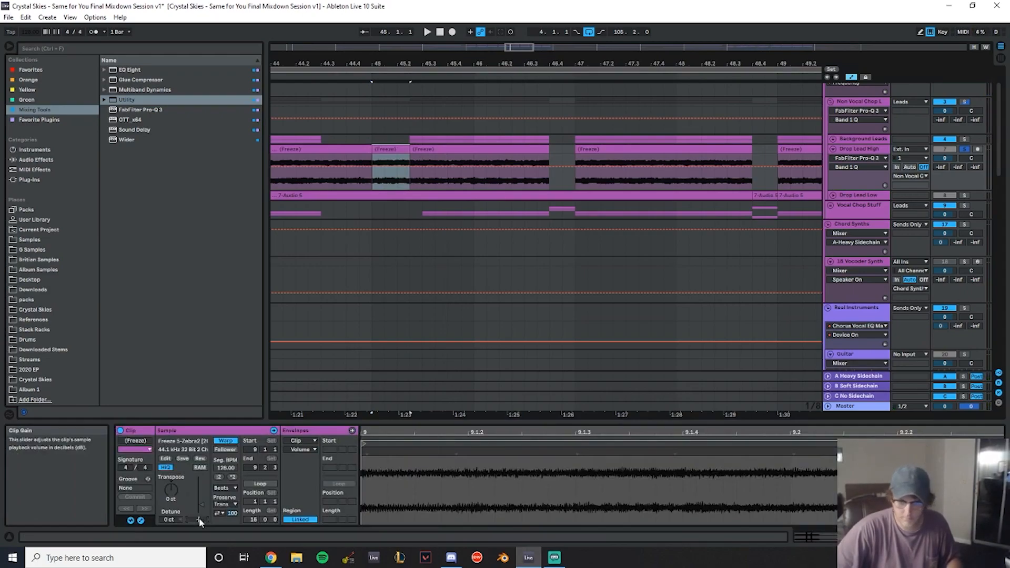
- Raise the split section's clip gain slightly and audition it with Drop Lead High soloed
drag(200, 521, 200, 510)
key(space)
click(965, 151)
key(space)
key(space)
click(946, 151)
- Select the Drop Lead High clips across the first drop and raise their clip gain slightly
mouse_move(410, 64)
mouse_down()
mouse_move(598, 31)
mouse_move(568, 26)
mouse_up()
click(362, 111)
key(space)
key(space)
drag(579, 64, 559, 59)
drag(541, 164, 368, 159)
click(369, 159)
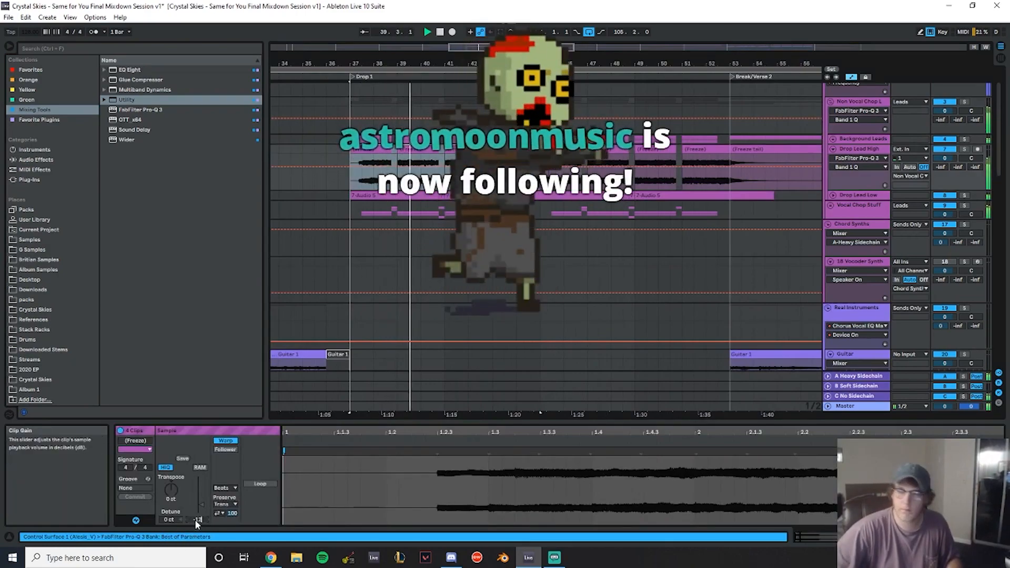
drag(555, 171, 735, 151)
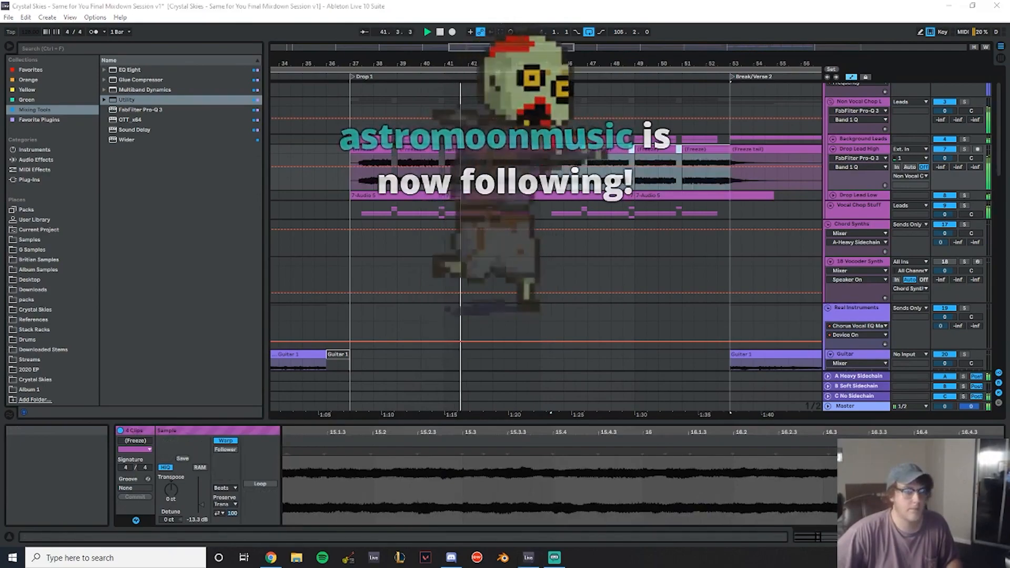
drag(554, 62, 379, 67)
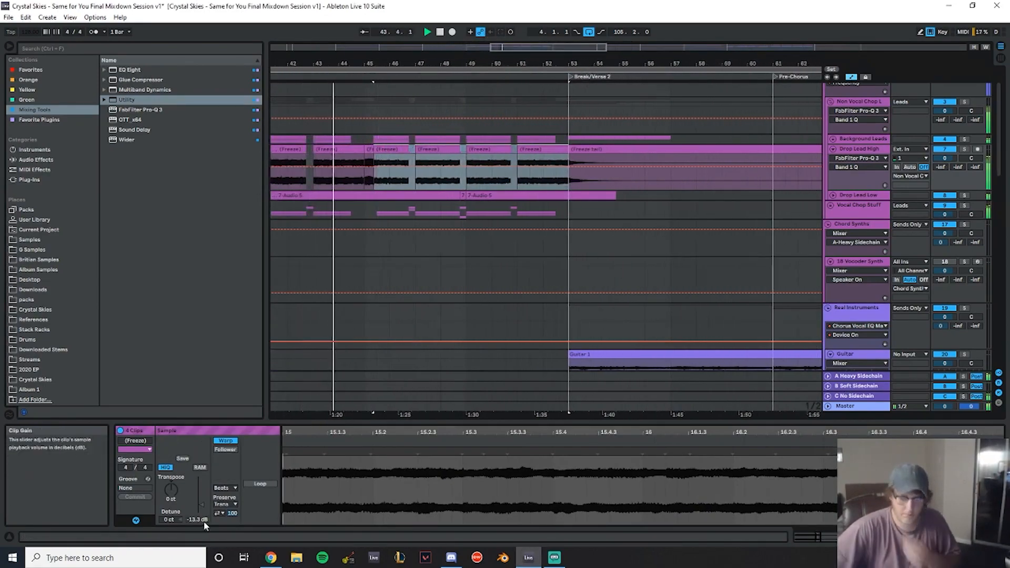
drag(204, 521, 205, 515)
- Split the Drop Lead High clip near the break and delete the trailing piece
drag(602, 59, 527, 63)
drag(378, 55, 458, 83)
click(349, 149)
click(284, 160)
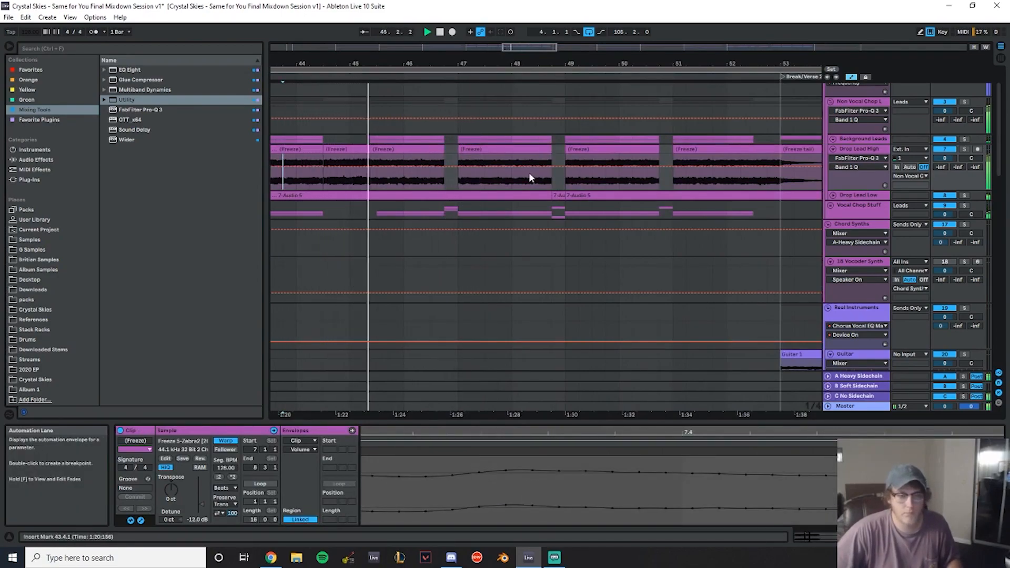
drag(528, 64, 359, 36)
click(761, 160)
key(ctrl+e)
click(782, 149)
drag(805, 63, 751, 59)
key(Delete)
- Select the Drop Lead High freeze tail at the start of the outro and create a fade over it
drag(707, 149, 408, 165)
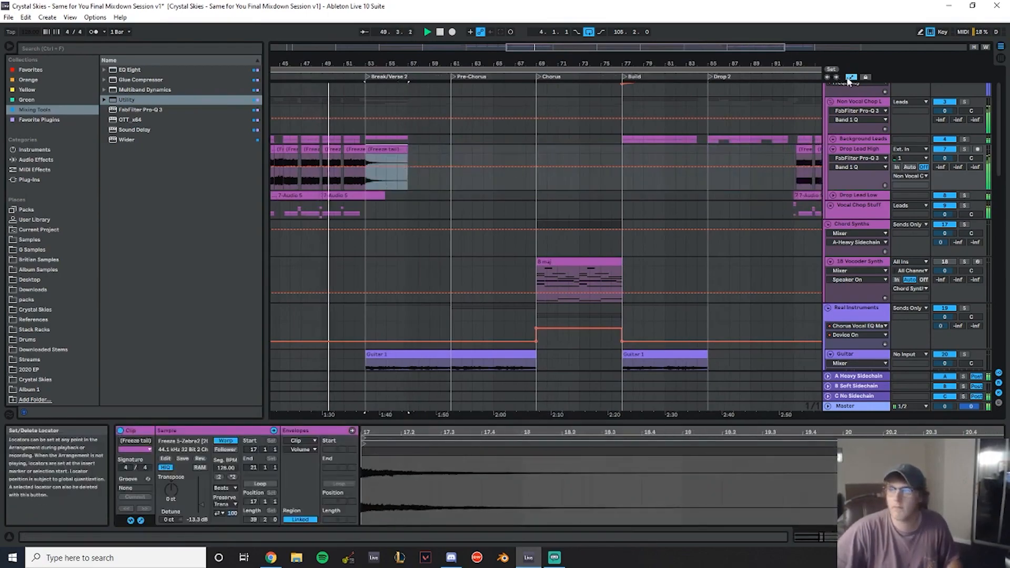
key(a)
drag(688, 64, 500, 108)
drag(358, 167, 693, 158)
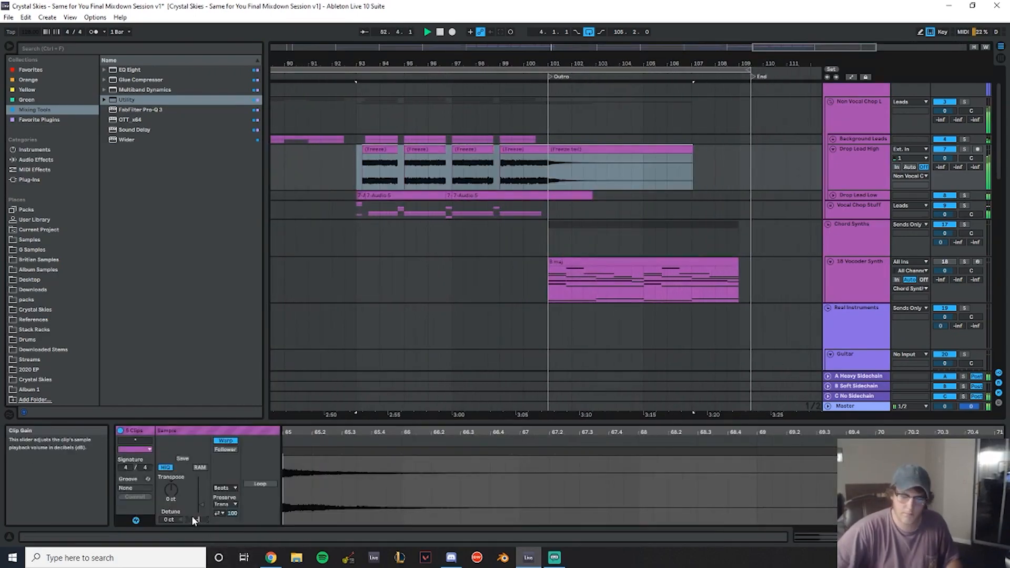
click(692, 151)
click(712, 154)
drag(693, 165, 595, 164)
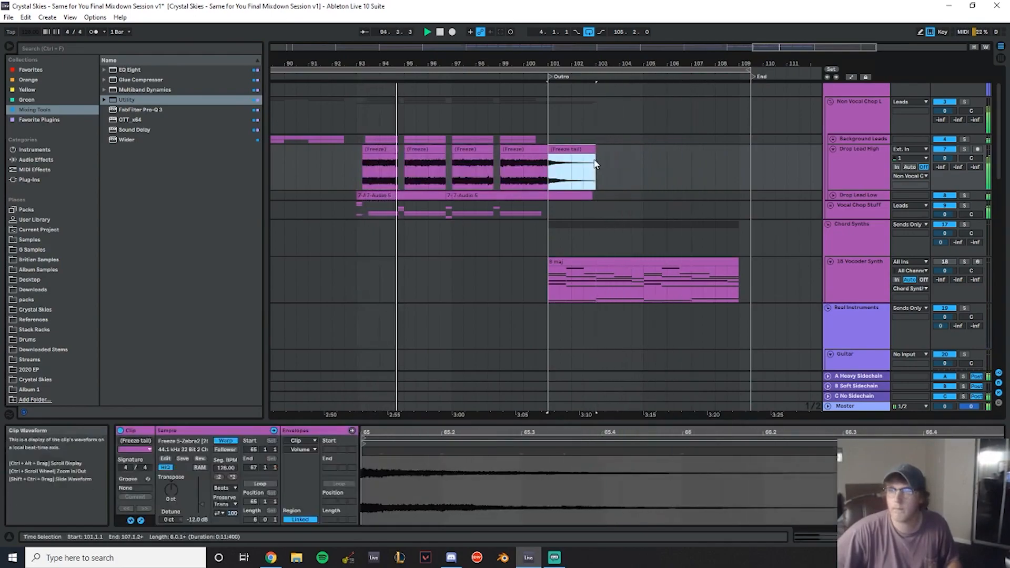
key(ctrl+alt+f)
- Zoom out and scroll through the lead tracks across the whole arrangement
drag(506, 64, 723, 7)
scroll(467, 189, up, 1)
click(367, 129)
scroll(487, 186, down, 2)
scroll(448, 179, down, 2)
scroll(389, 158, up, 4)
click(376, 149)
scroll(400, 131, up, 2)
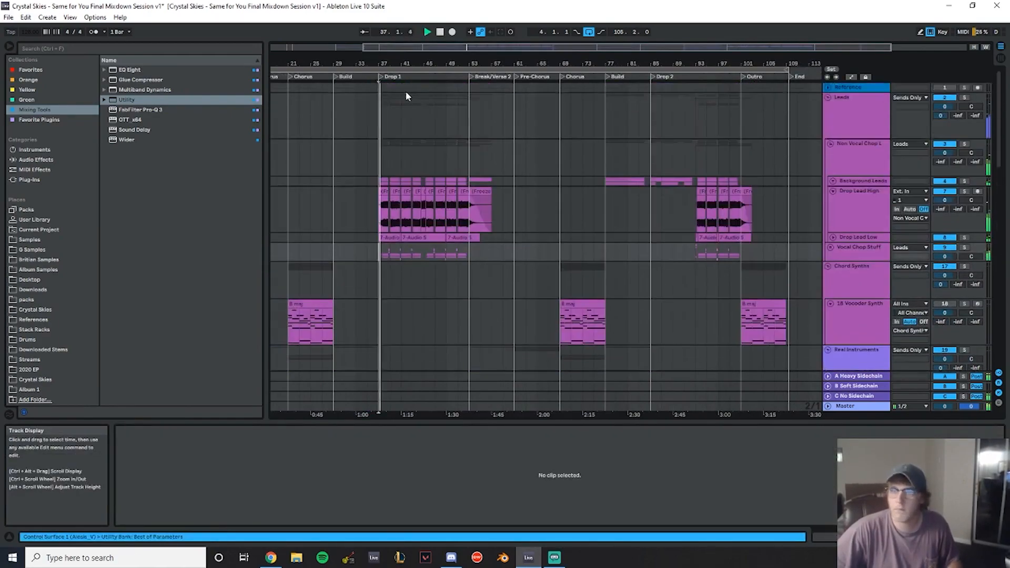
- Solo the Non Vocal Chop Leads group in the drop and raise its Utility output gain
drag(405, 61, 469, 129)
scroll(874, 181, down, 1)
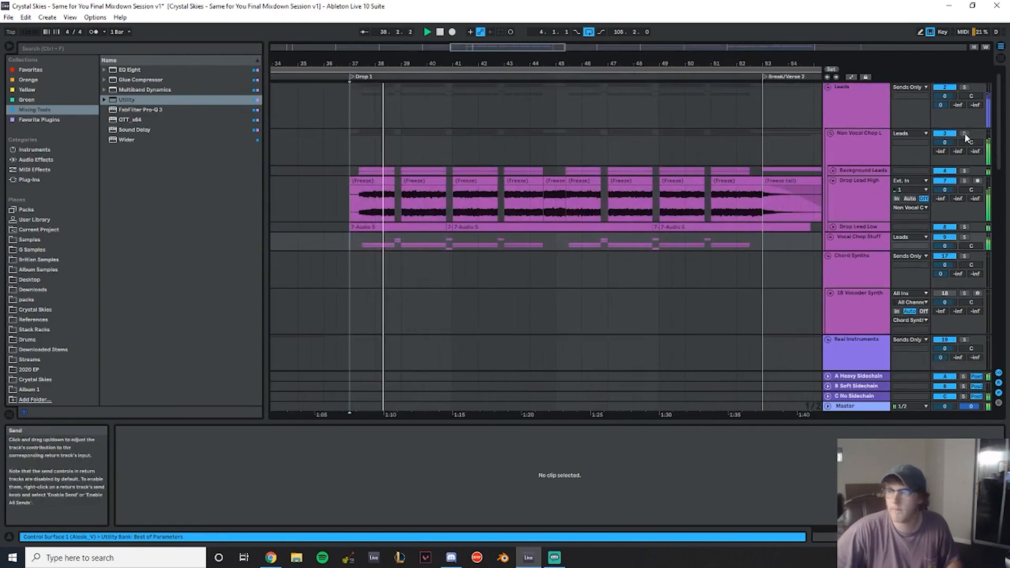
click(965, 133)
scroll(889, 152, down, 2)
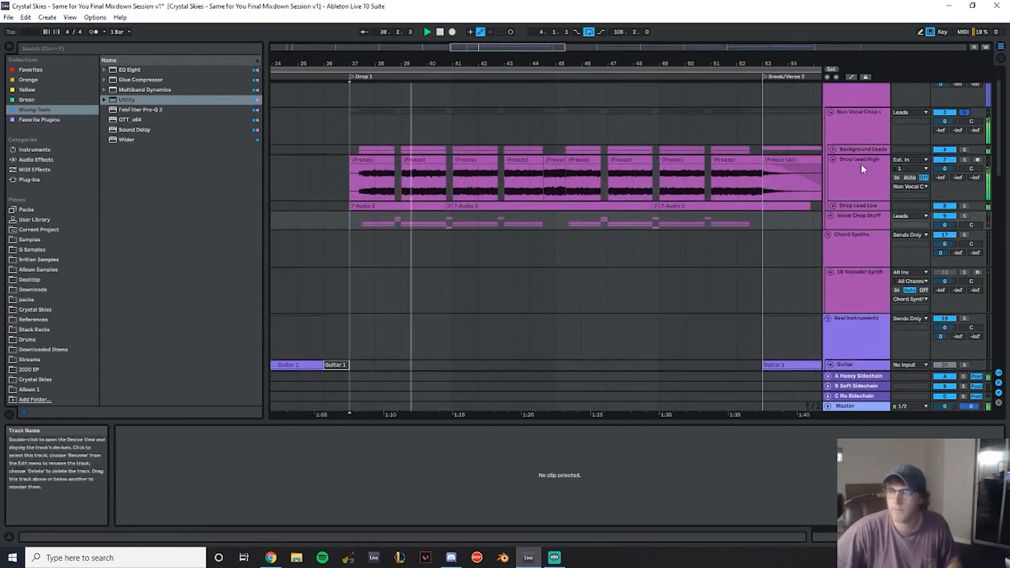
double_click(868, 129)
double_click(126, 100)
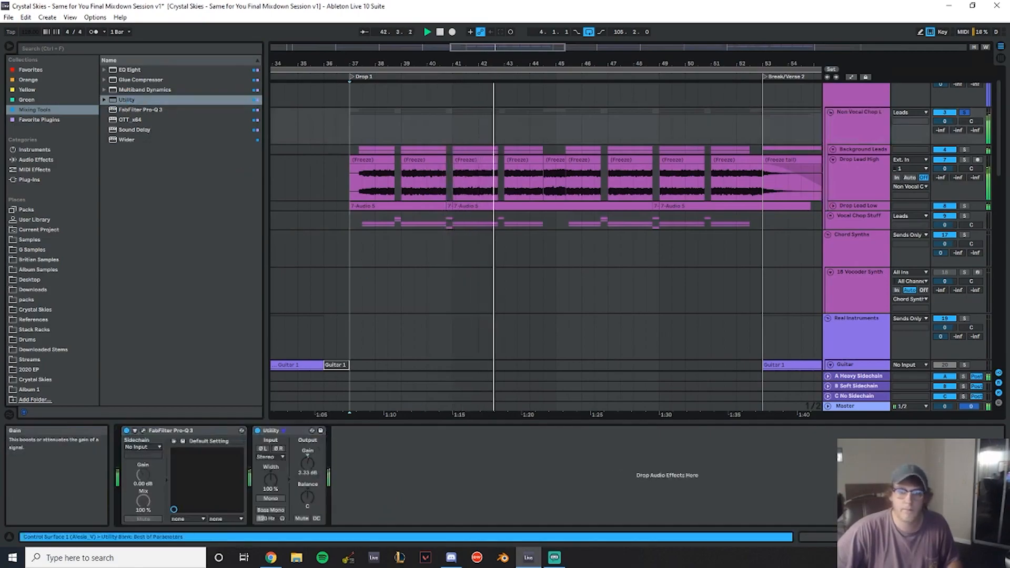
drag(311, 465, 311, 462)
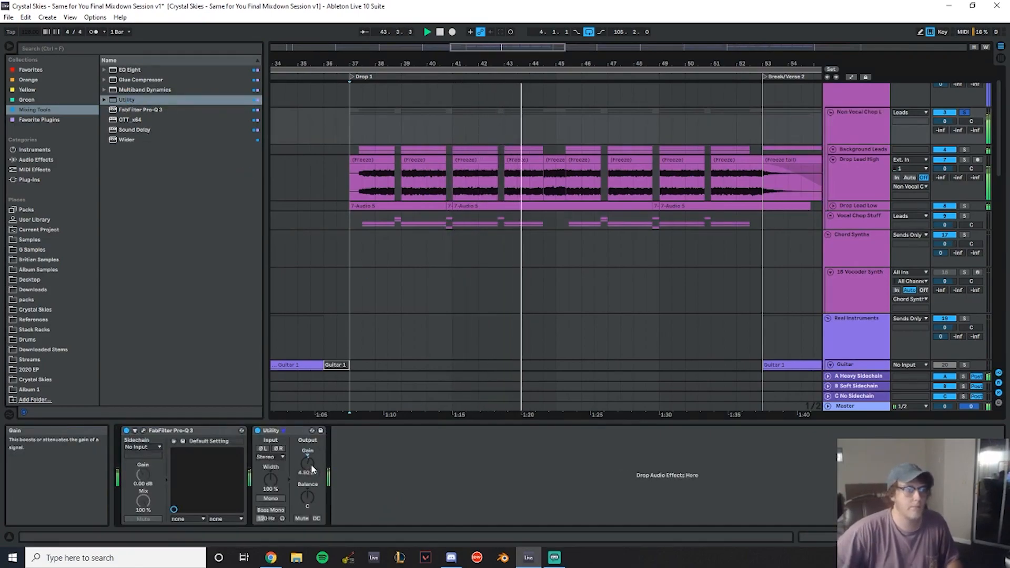
- Unsolo the group and browse the guitar, acoustic and build tracks across the arrangement
click(964, 152)
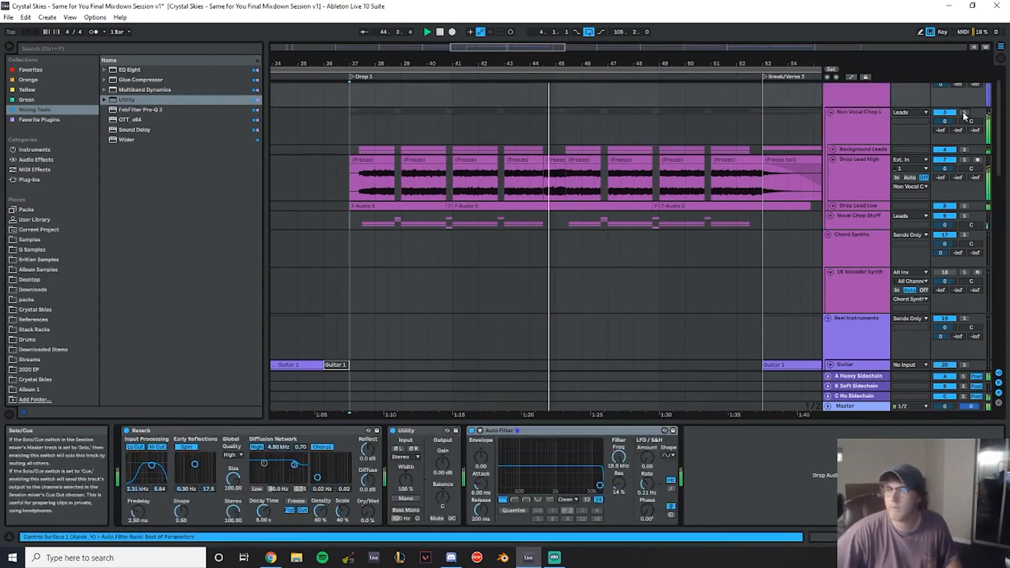
scroll(580, 197, down, 3)
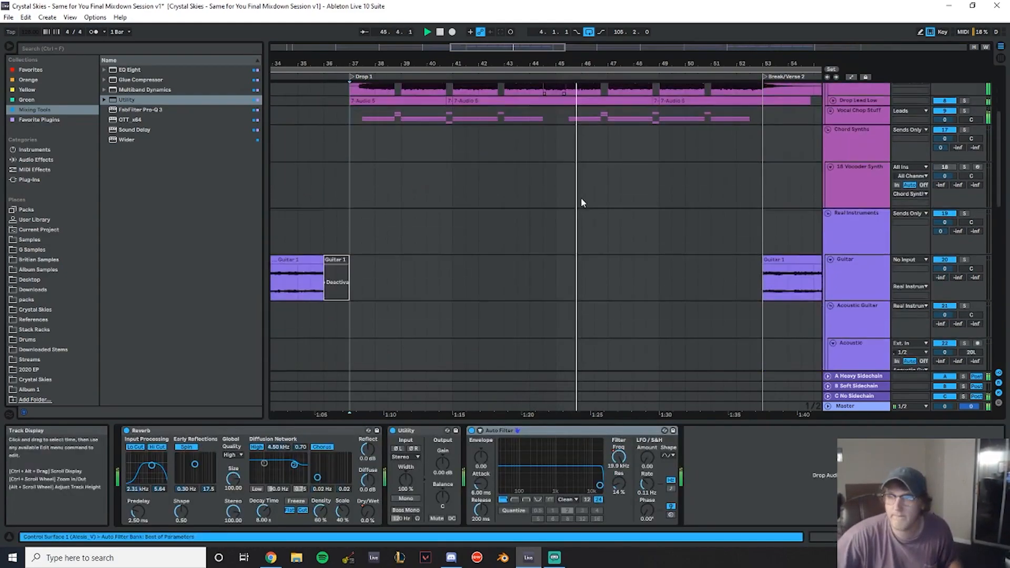
scroll(632, 204, up, 4)
scroll(736, 191, down, 2)
scroll(922, 159, up, 2)
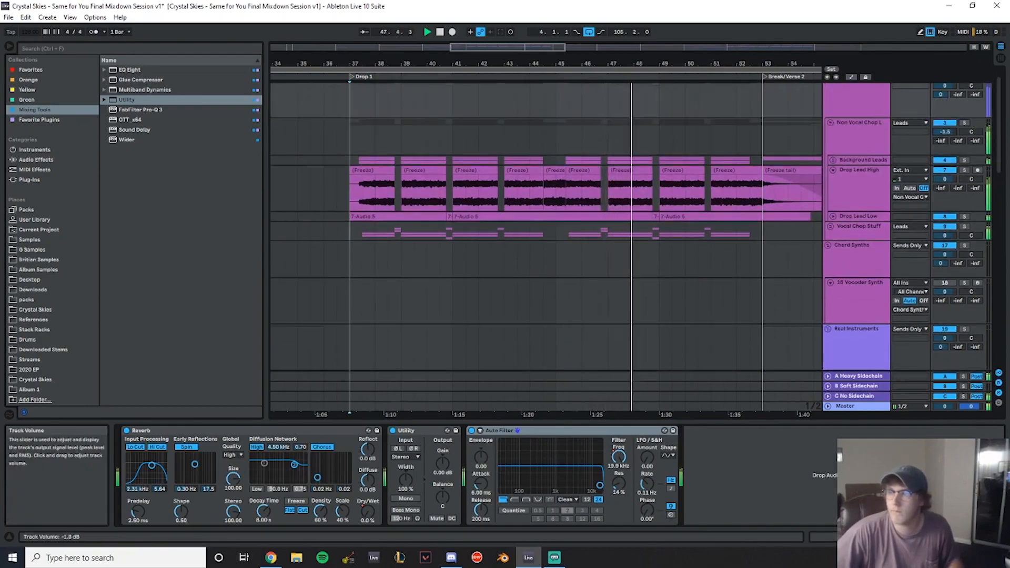
scroll(658, 157, down, 8)
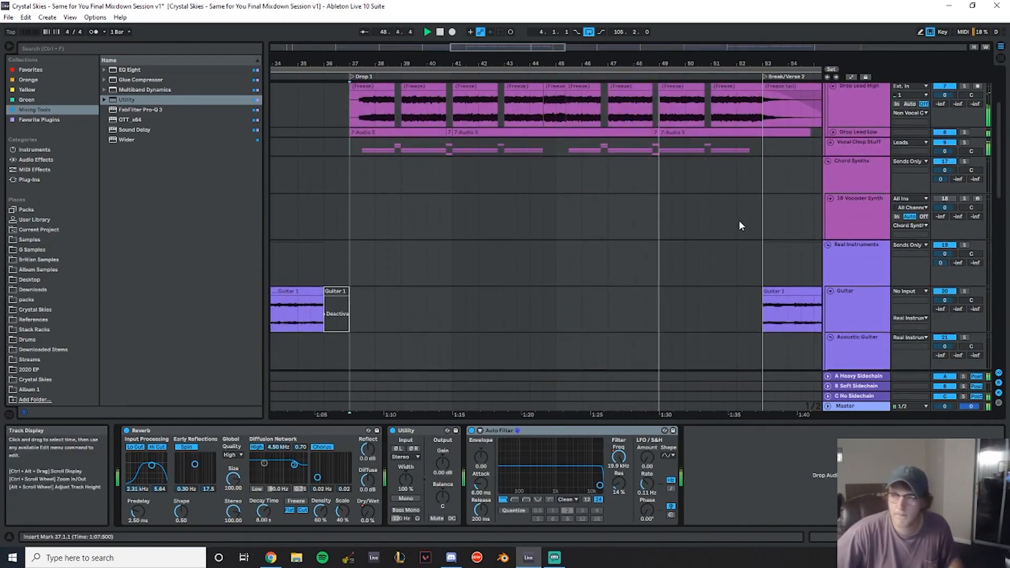
drag(695, 66, 557, 46)
scroll(379, 237, down, 4)
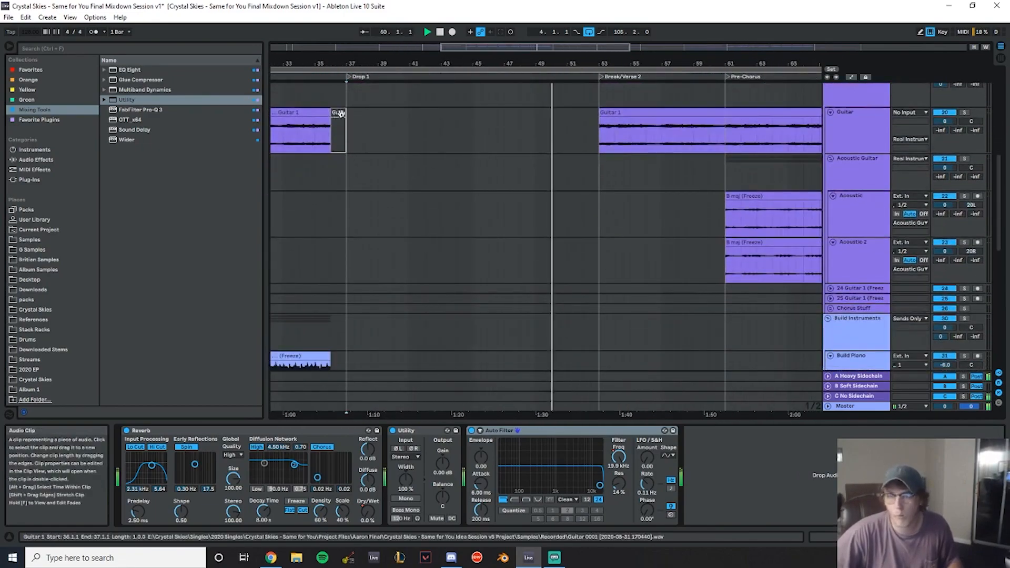
drag(736, 63, 582, 64)
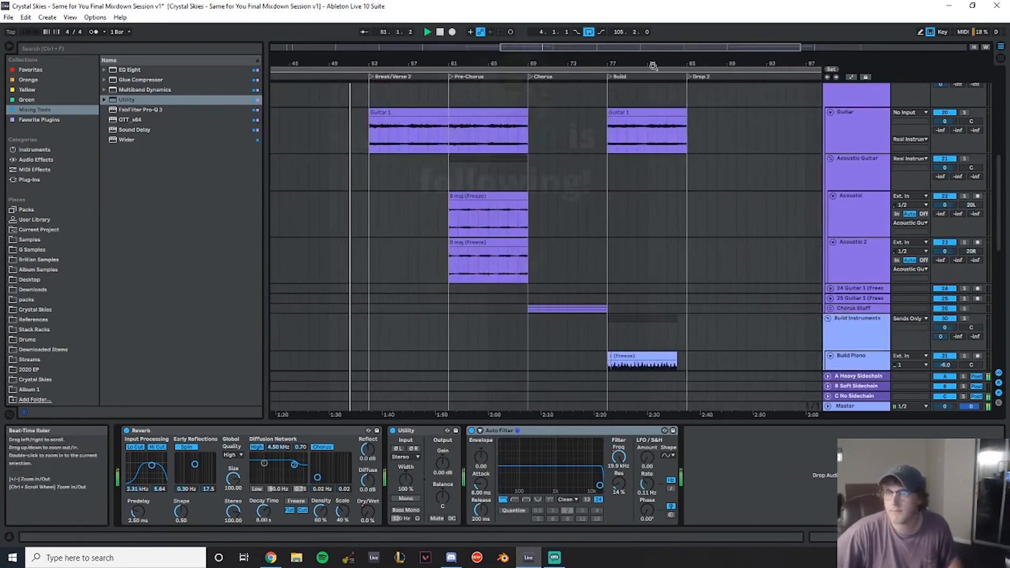
drag(688, 62, 663, 113)
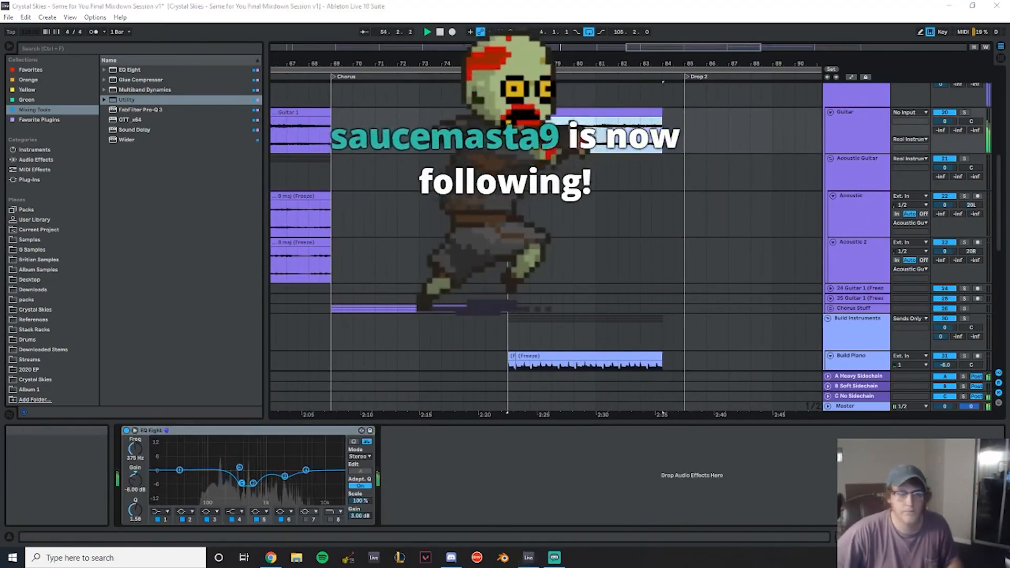
scroll(684, 237, down, 2)
drag(724, 63, 724, 42)
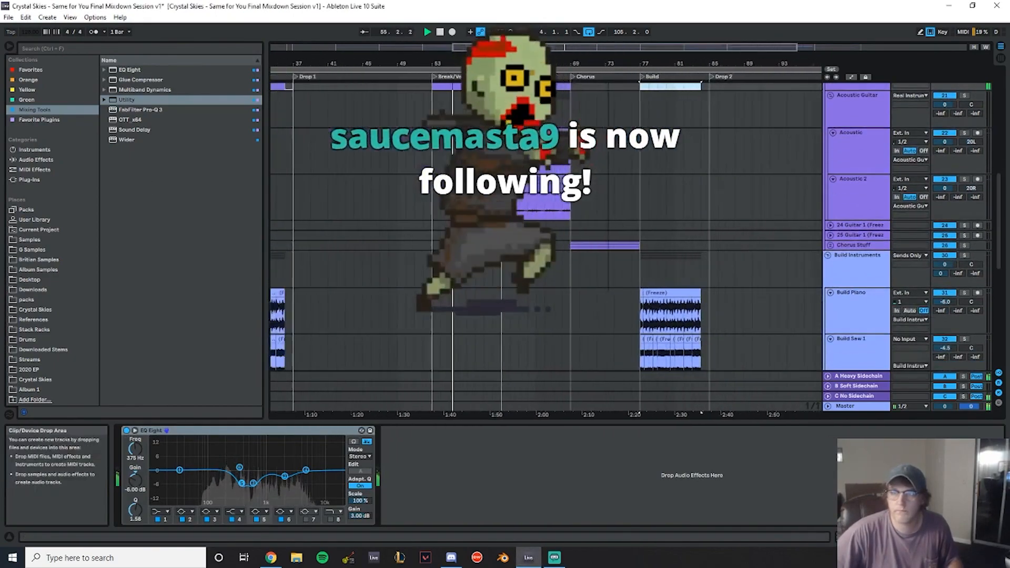
drag(603, 63, 726, 59)
scroll(565, 213, up, 3)
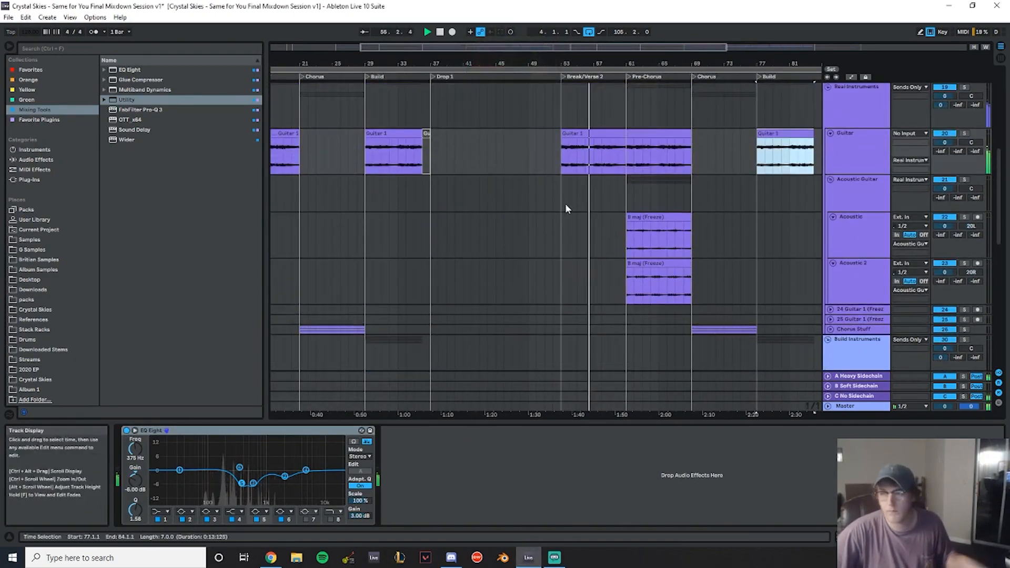
scroll(579, 211, up, 9)
drag(632, 65, 631, 84)
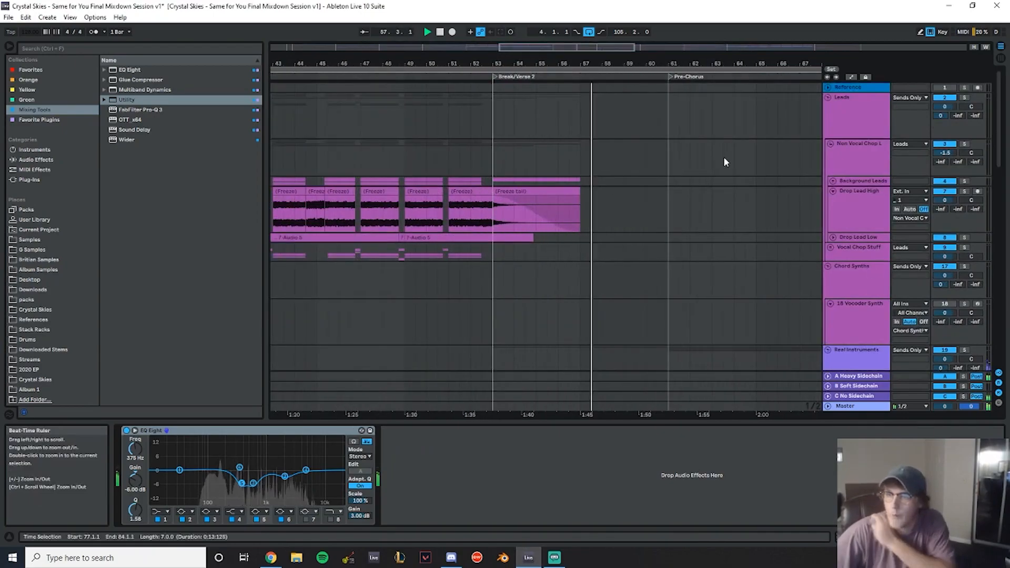
- Unfold the Background Leads and Drop Lead Low tracks and shorten the Drop Lead Low clip's fade-out
click(833, 181)
scroll(578, 216, down, 1)
click(836, 187)
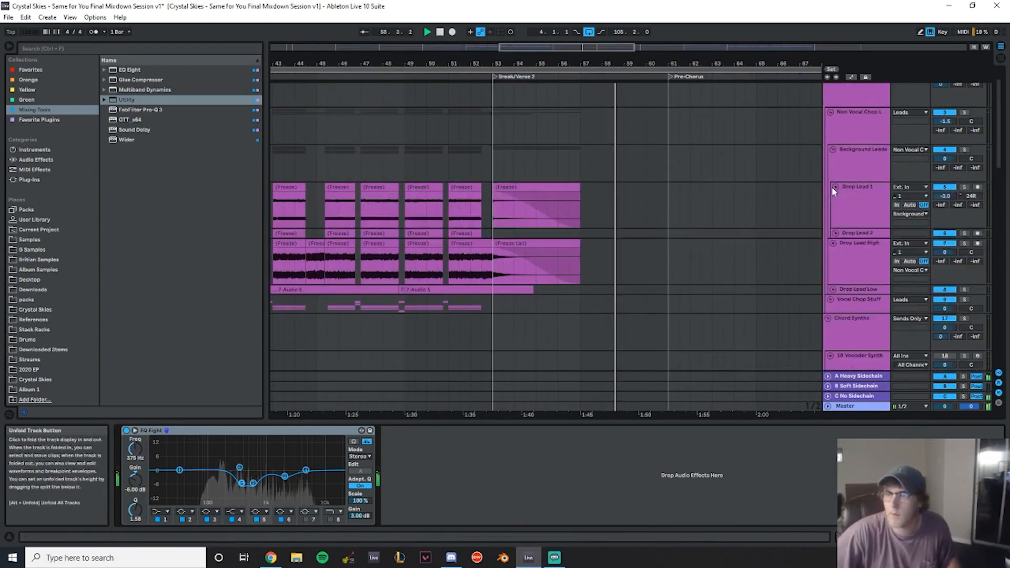
scroll(694, 216, down, 3)
click(834, 227)
drag(531, 230, 514, 230)
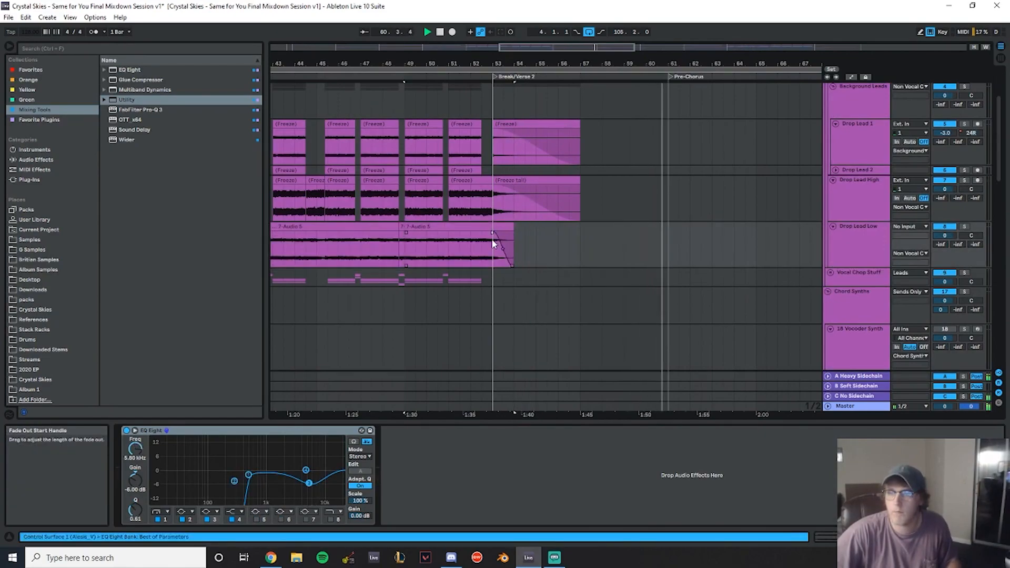
- Solo Drop Lead Low and play back the first drop
click(398, 227)
click(401, 227)
key(space)
click(966, 227)
key(space)
key(space)
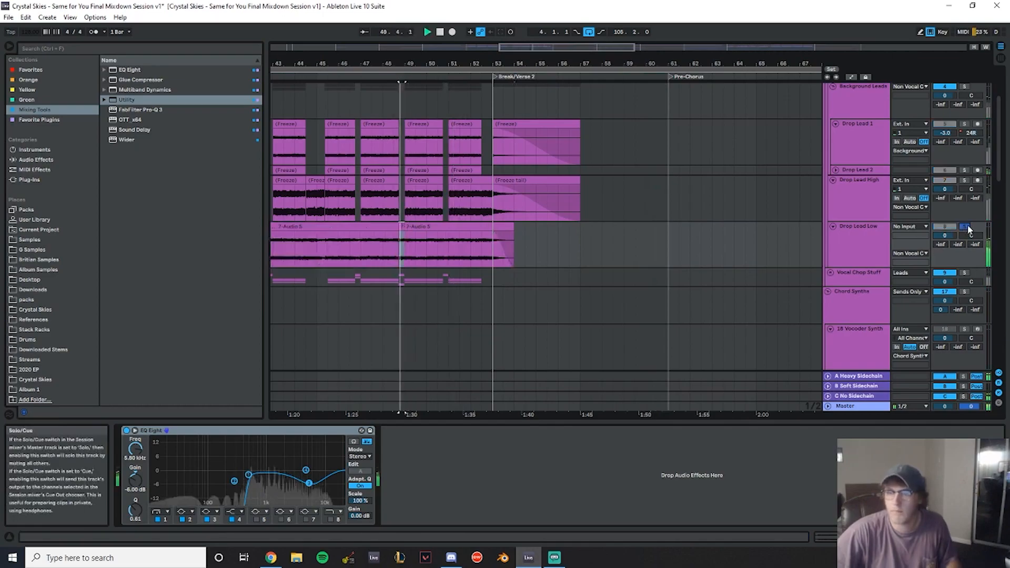
drag(432, 65, 546, 59)
key(space)
- Set the gain of the Drop Lead Low clips in the first drop to 1.5 dB
click(580, 228)
shift+click(372, 227)
click(198, 520)
text(1.5)
key(Return)
key(space)
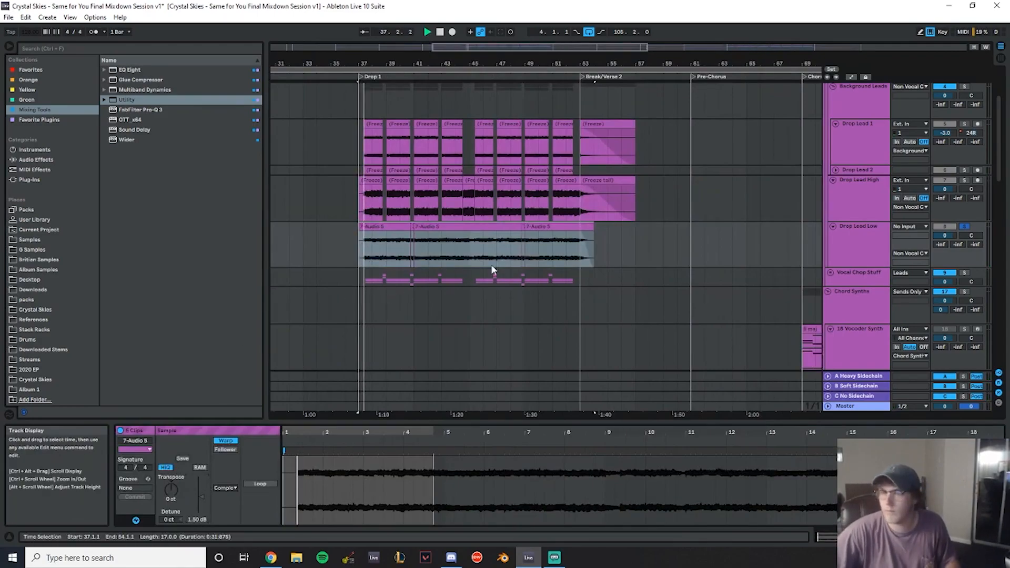
- Unsolo Drop Lead Low and set the gain of its second-drop clips to 1.5 dB
drag(443, 66, 444, 60)
click(967, 227)
drag(784, 63, 508, 66)
drag(500, 251, 591, 248)
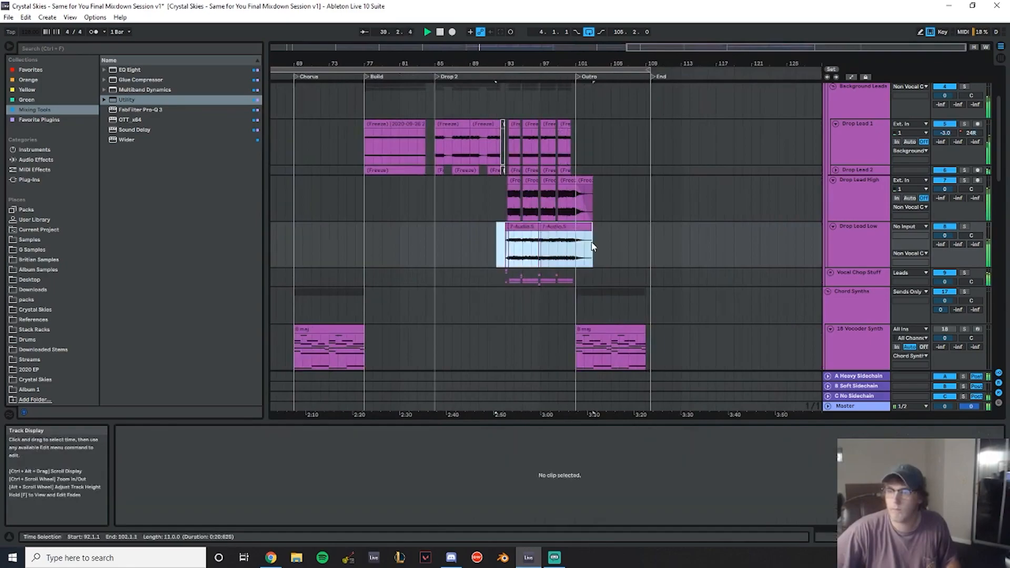
click(197, 523)
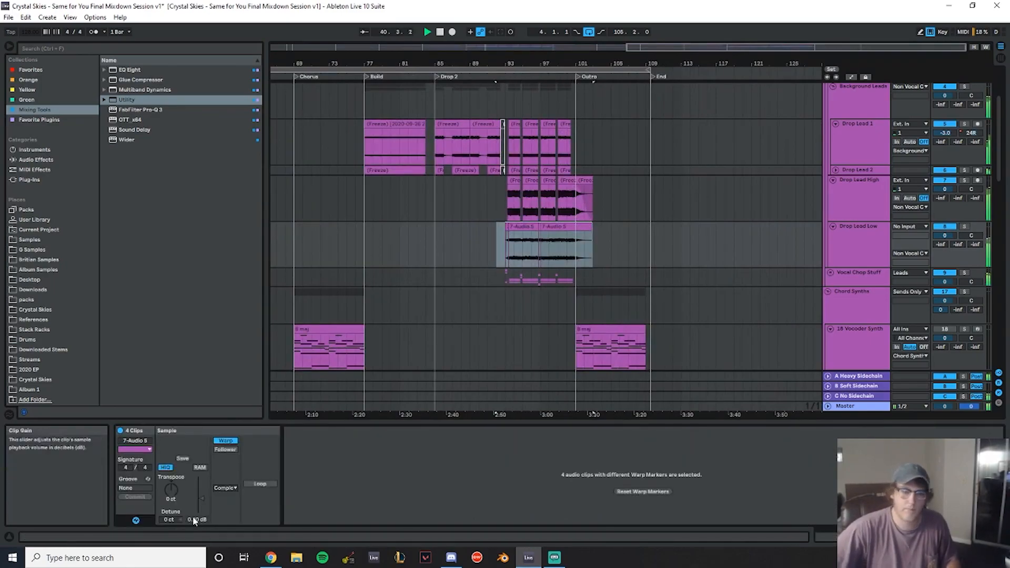
key(Return)
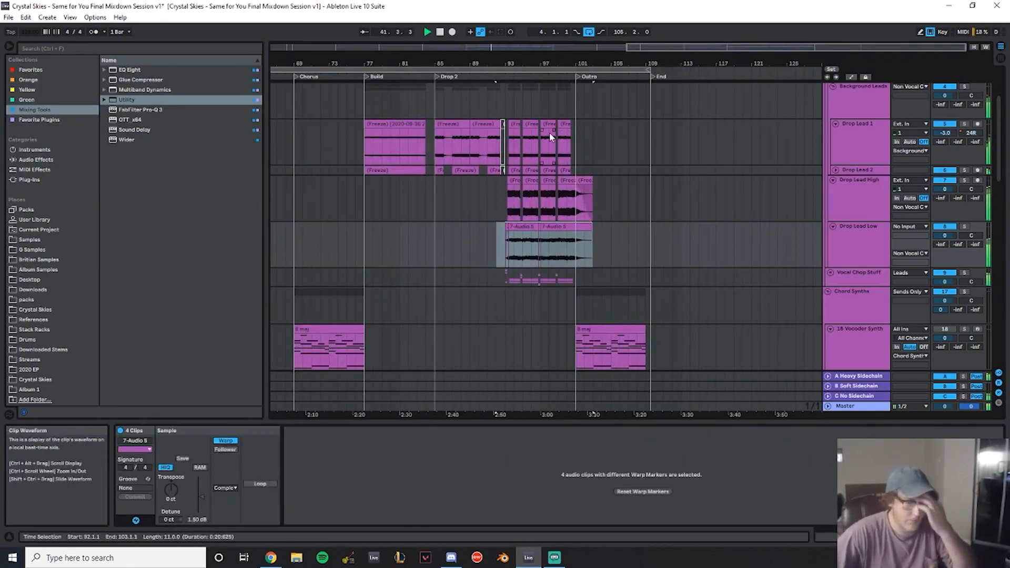
- Fold the Drop Lead Low and Drop Lead High tracks
scroll(577, 194, down, 5)
drag(454, 64, 766, 62)
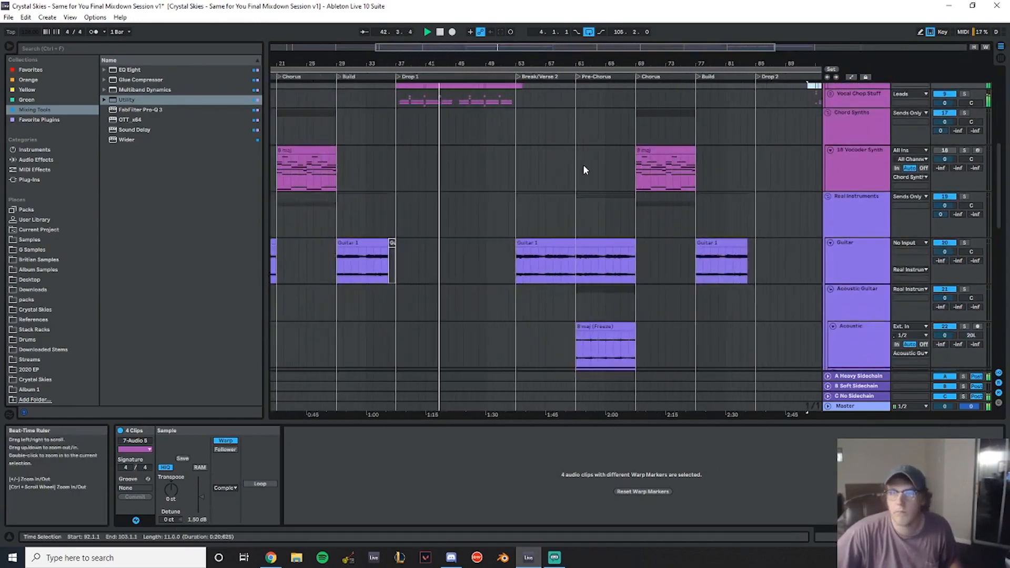
scroll(602, 150, up, 5)
click(844, 244)
click(810, 247)
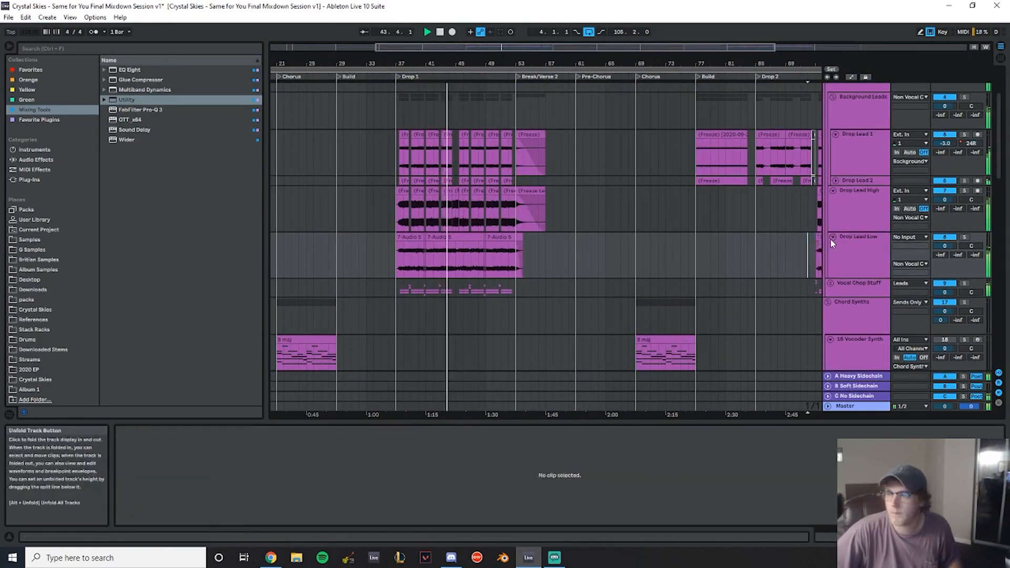
click(833, 237)
click(833, 190)
scroll(809, 184, down, 2)
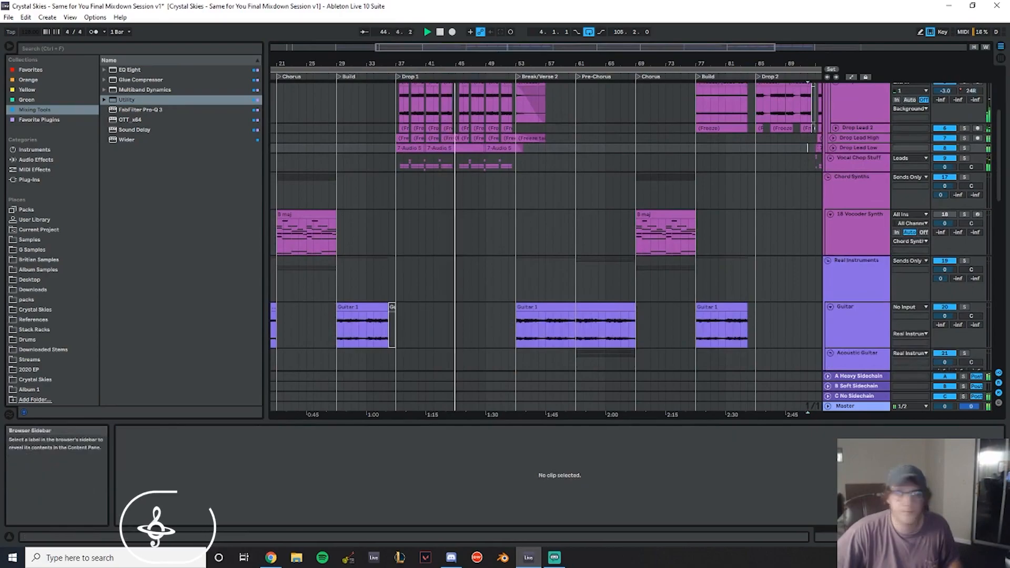
- Fold the Build Instruments group
scroll(669, 257, down, 3)
scroll(666, 240, down, 5)
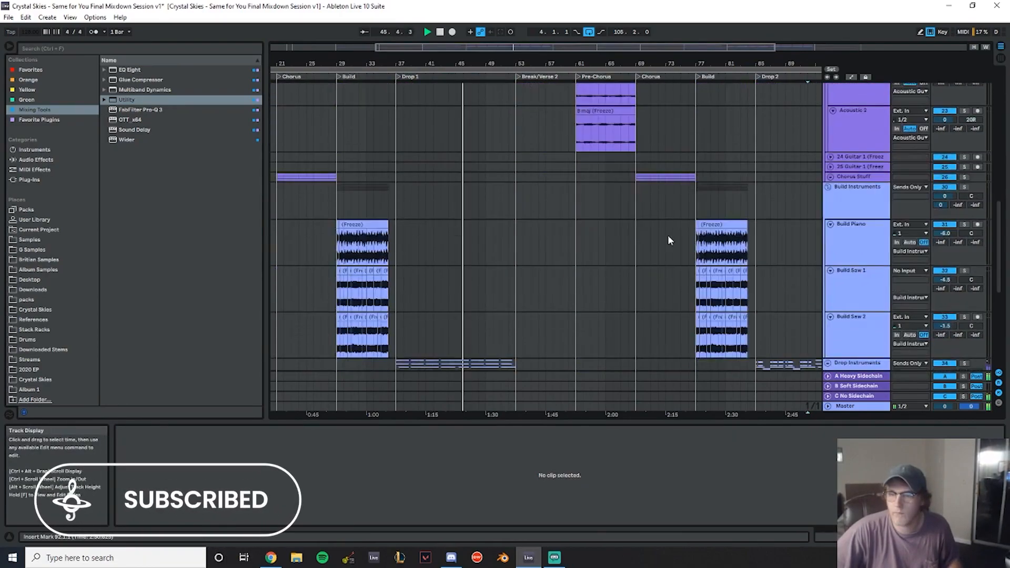
click(830, 216)
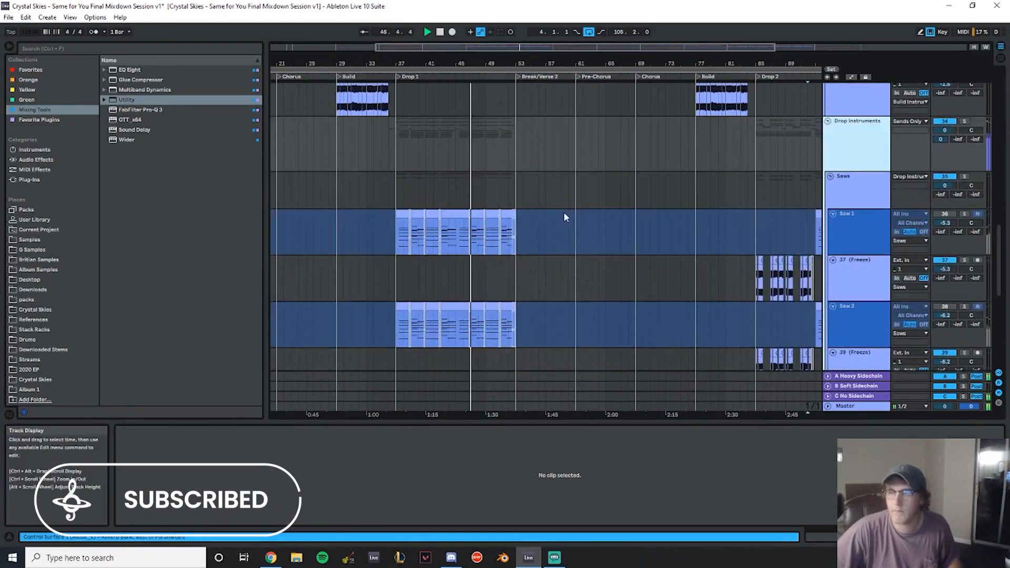
- Fold the Saw 1 and Saw 2 MIDI tracks inside the Saws group
scroll(564, 218, down, 3)
scroll(519, 158, up, 3)
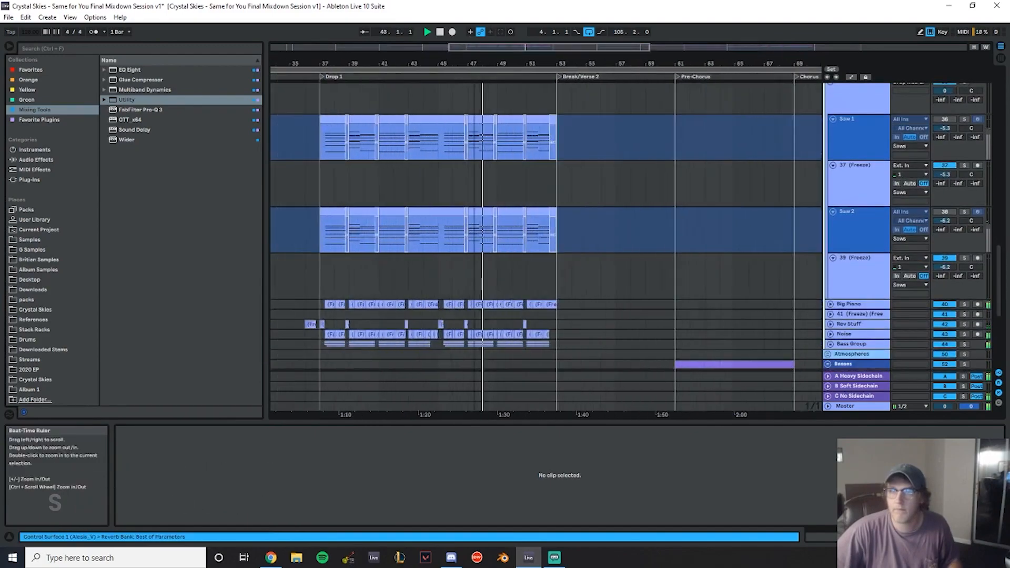
scroll(739, 215, up, 3)
click(863, 195)
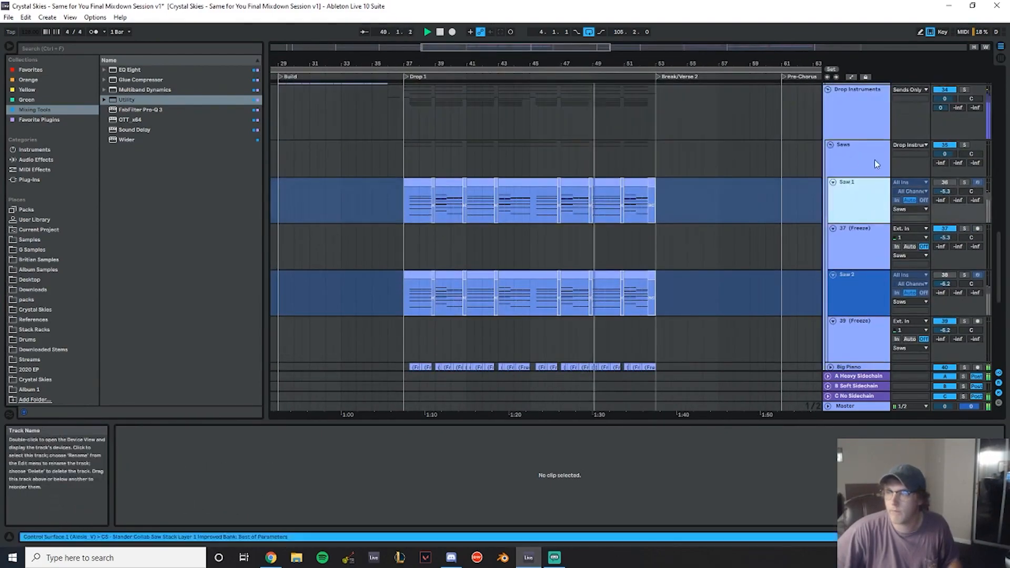
scroll(851, 161, down, 2)
drag(780, 63, 743, 68)
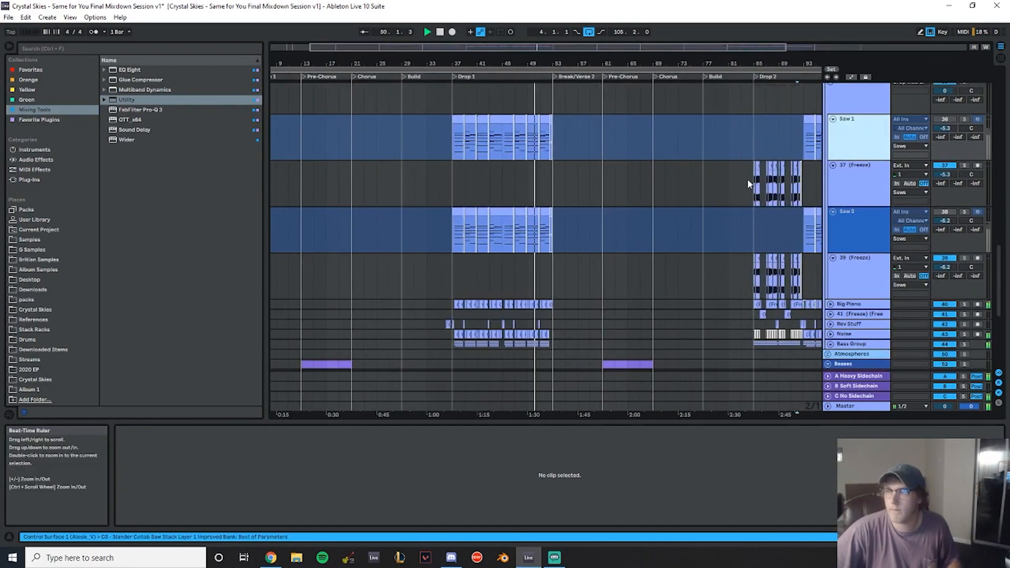
scroll(747, 153, up, 2)
click(833, 182)
click(833, 240)
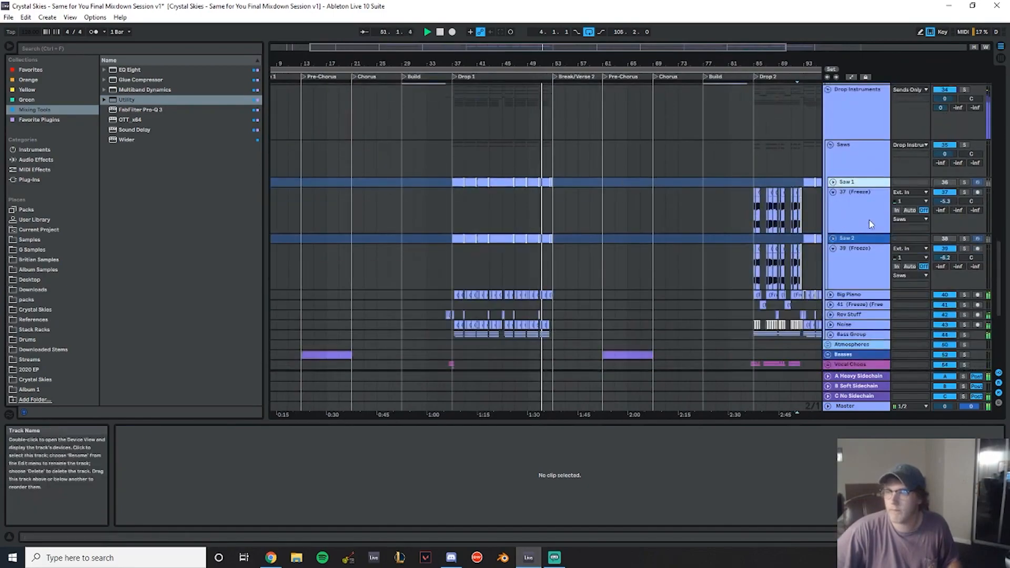
- Delete the unfrozen Saw 1 and Saw 2 MIDI tracks from the Saws group
drag(768, 62, 631, 62)
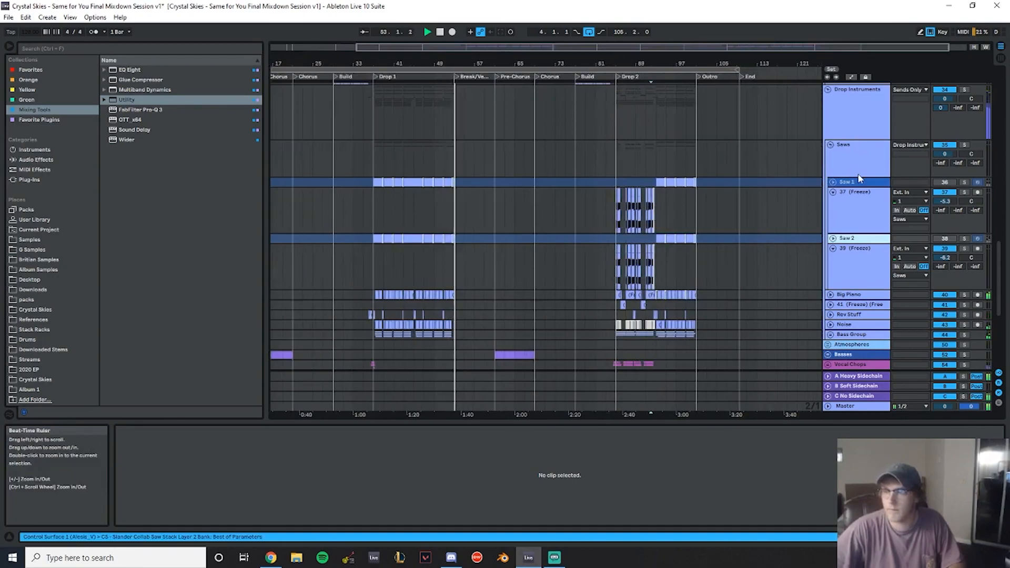
key(Delete)
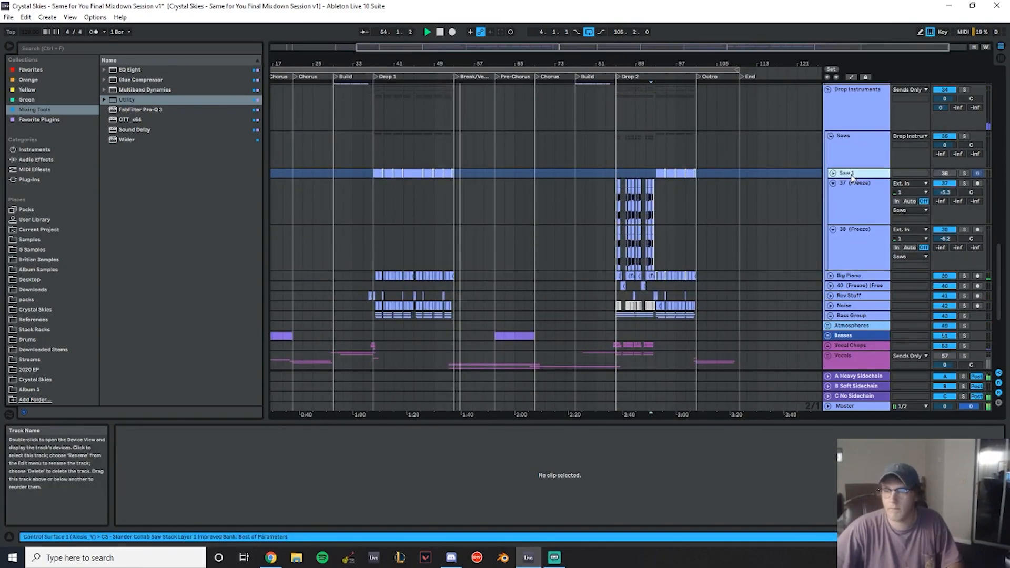
click(869, 199)
click(617, 193)
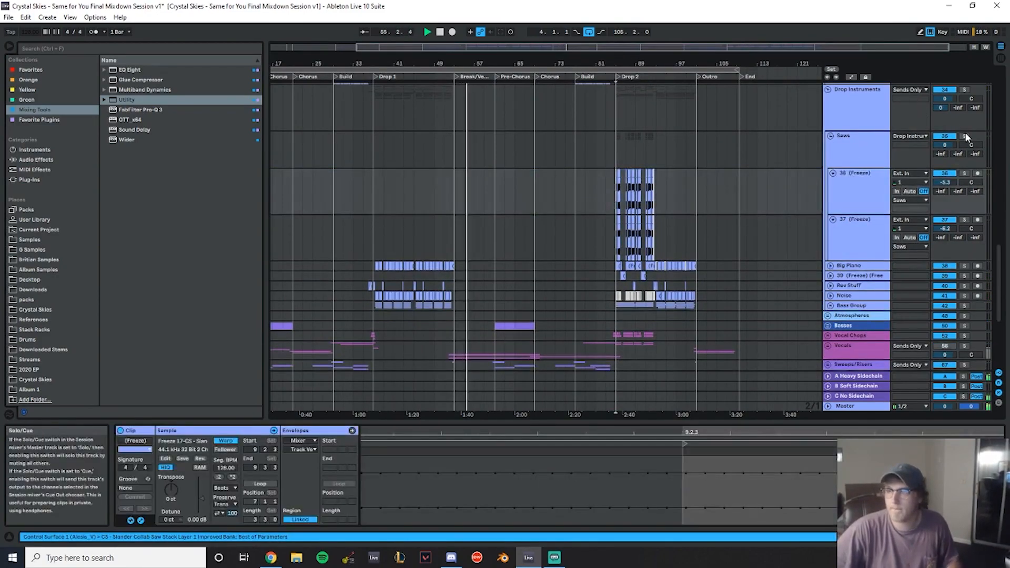
- Solo the Saws group and rename its two frozen tracks Saw 1 and Saw 2
click(964, 137)
drag(646, 63, 652, 66)
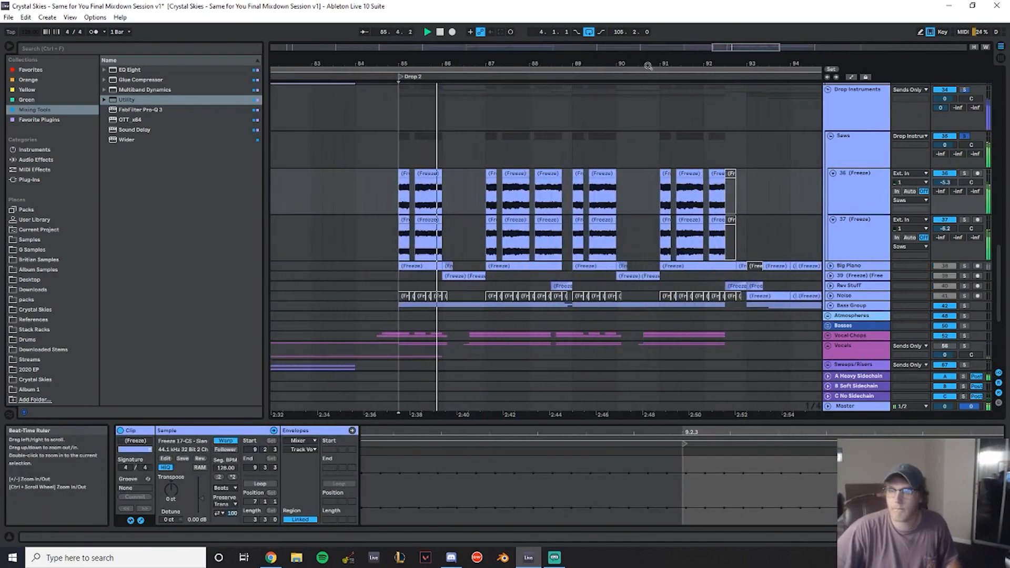
click(869, 193)
key(ctrl+r)
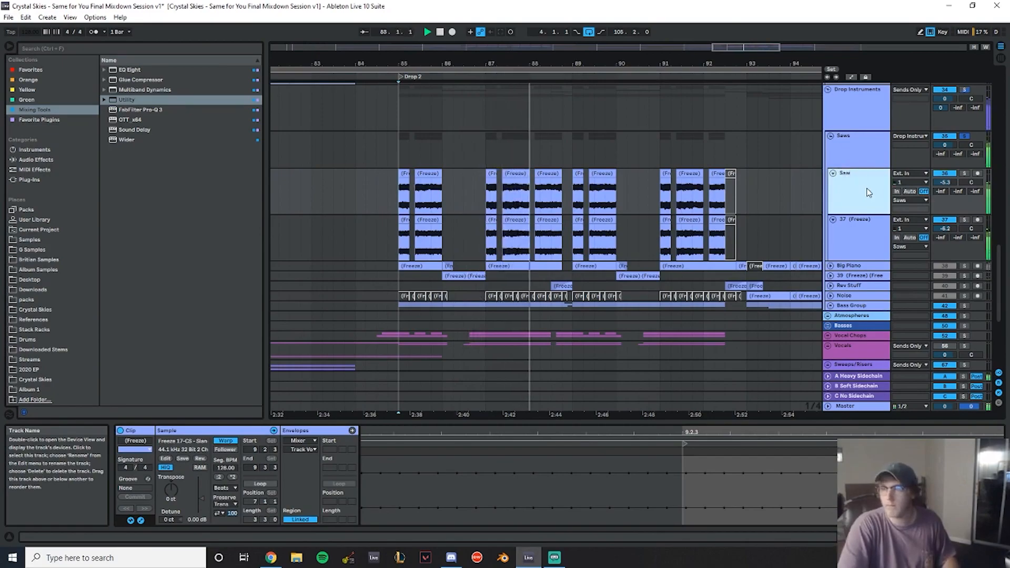
key(Tab)
text(Saw 2)
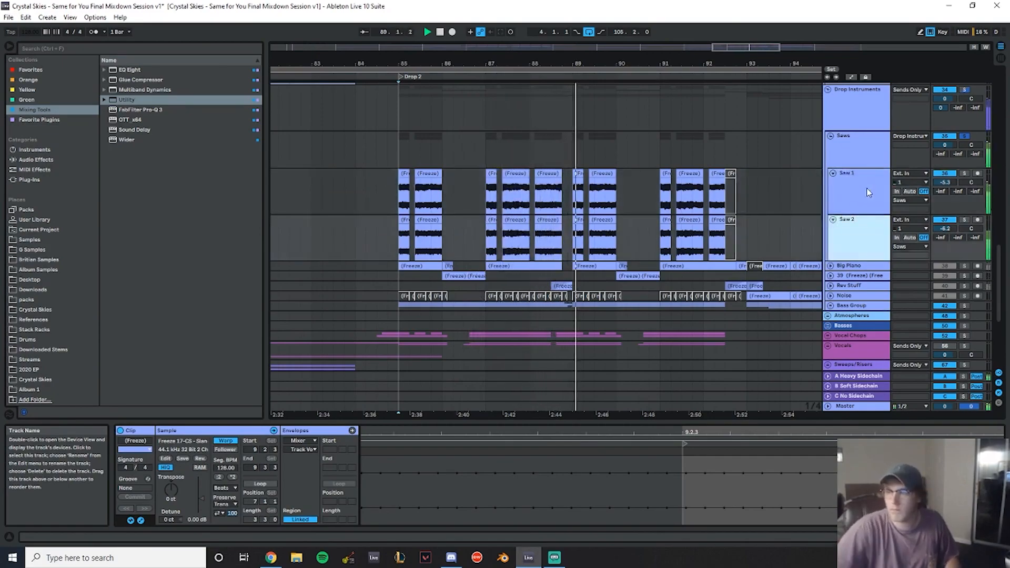
- Solo the Big Piano track and place the playhead at the start of the first drop
click(965, 265)
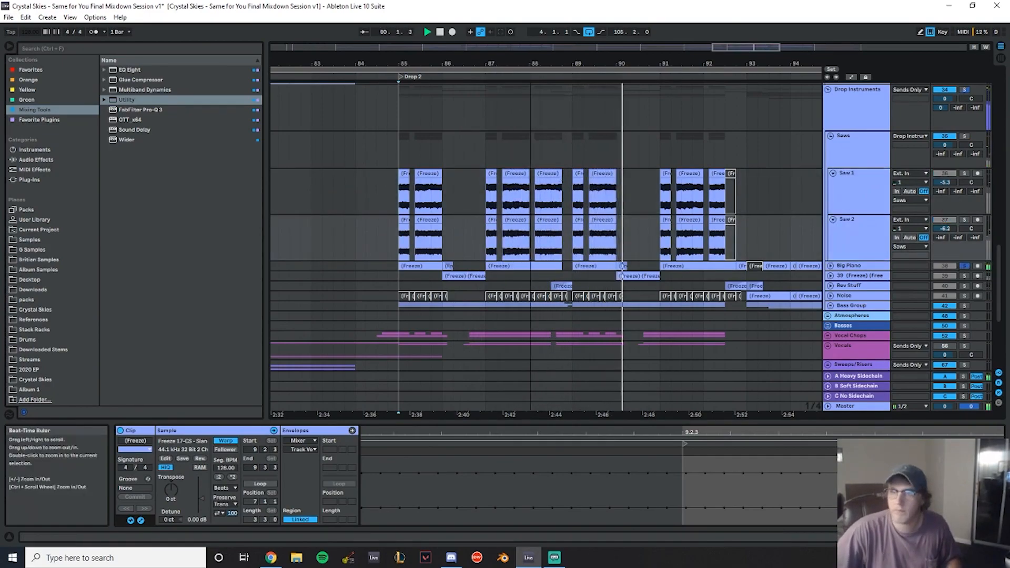
drag(448, 63, 768, 48)
drag(698, 79, 698, 70)
drag(387, 61, 388, 84)
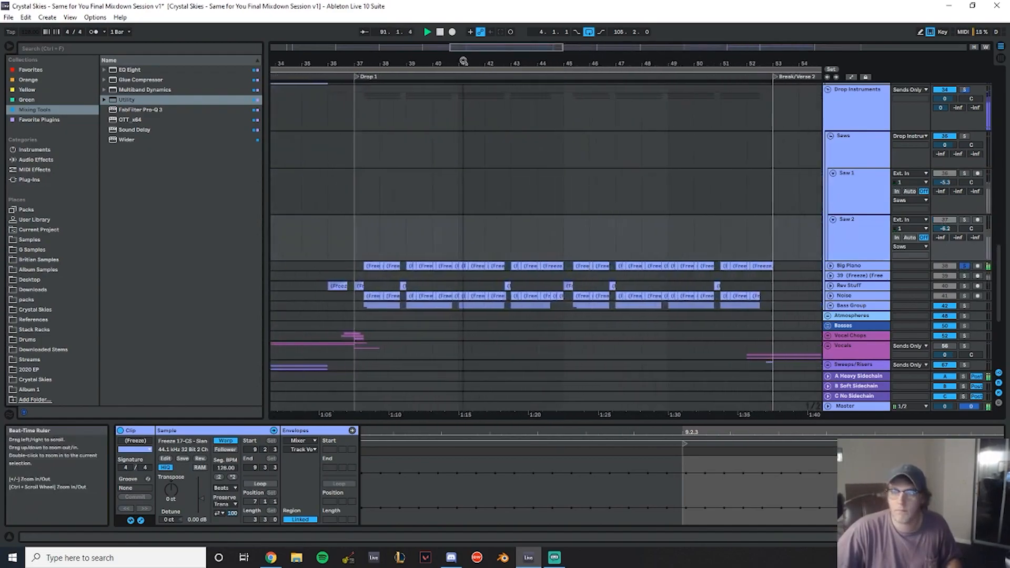
click(352, 248)
- Open the Big Piano track's device chain and collapse its two EQ Eight devices
click(867, 267)
click(831, 266)
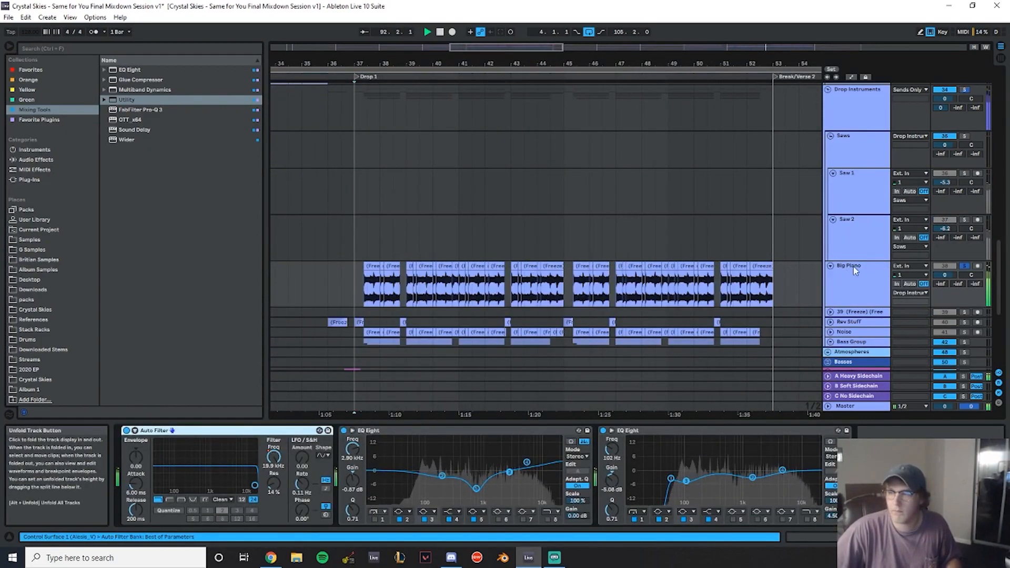
double_click(423, 431)
double_click(469, 431)
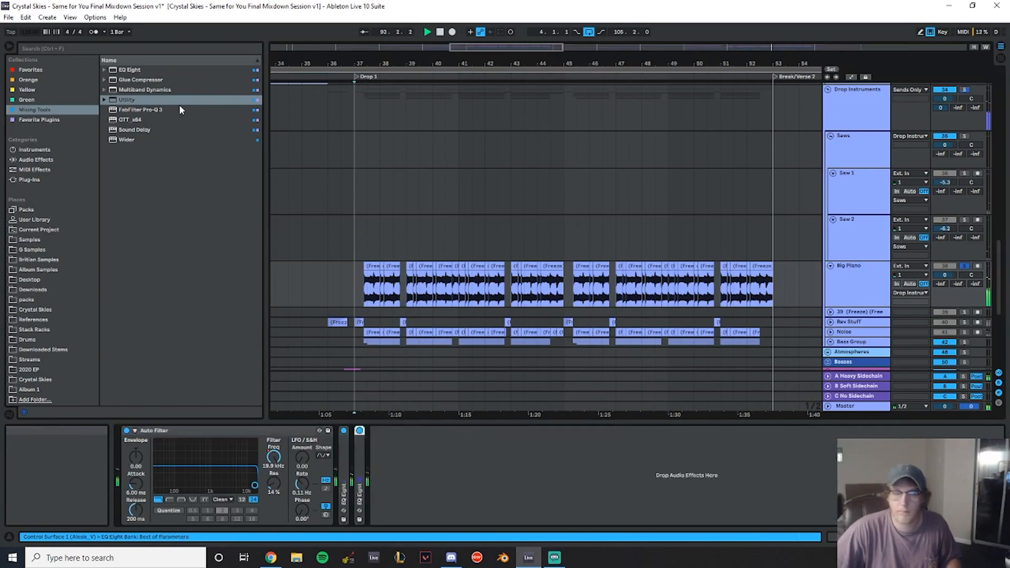
- Load FabFilter Pro-Q 3 from the Favorite Plugins collection onto the Big Piano track
click(47, 120)
double_click(158, 130)
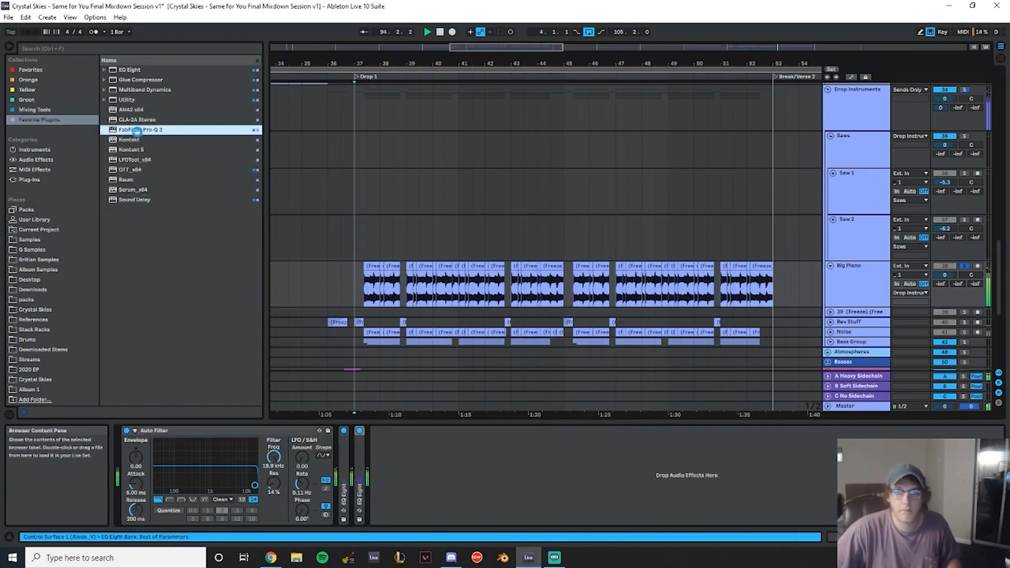
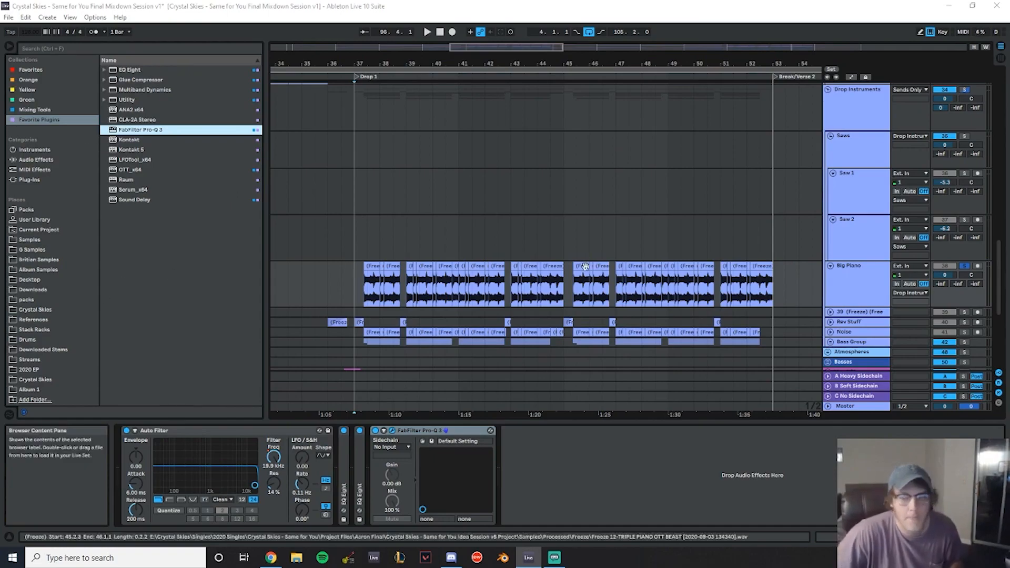
- Zoom in on the second drop and toggle the Saw 1 track's solo on and off
click(356, 228)
scroll(355, 227, down, 5)
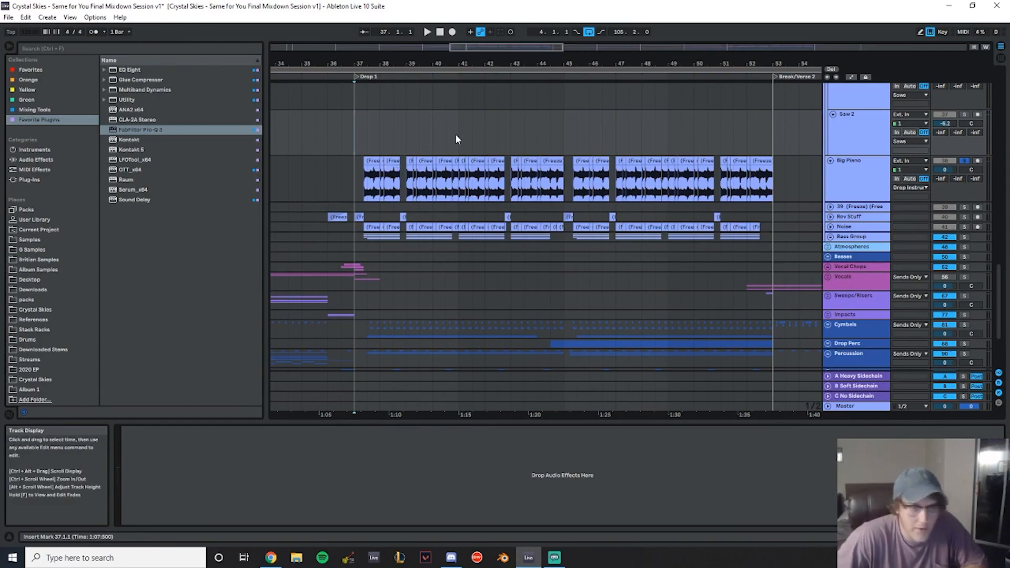
scroll(433, 134, up, 3)
drag(507, 62, 276, 33)
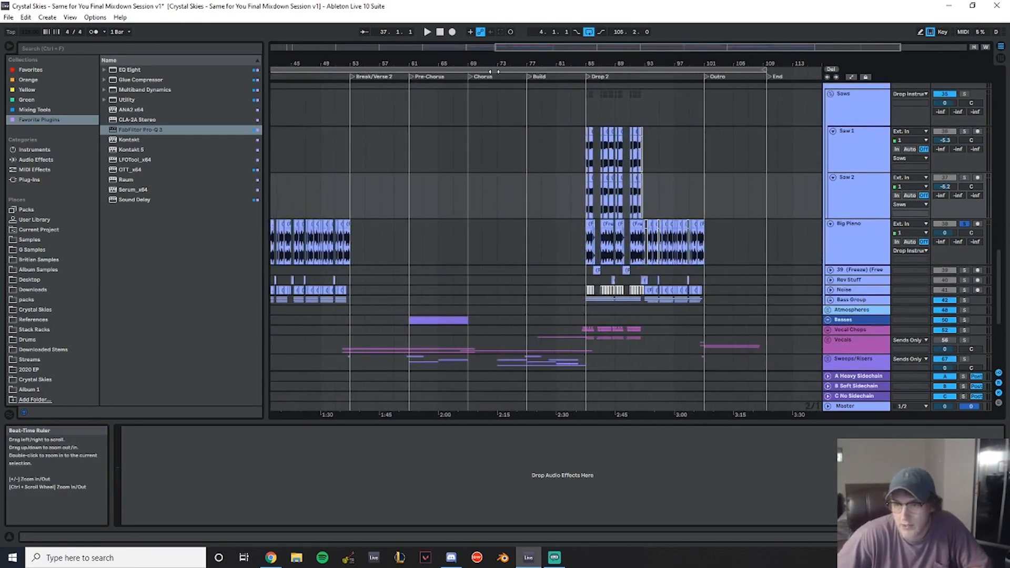
drag(621, 63, 494, 105)
click(876, 149)
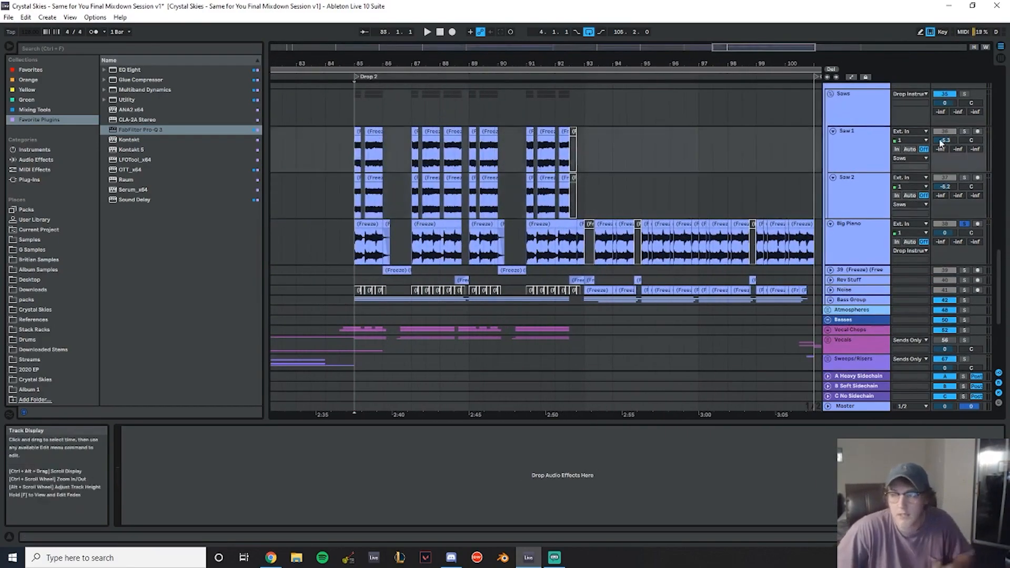
click(964, 132)
click(964, 132)
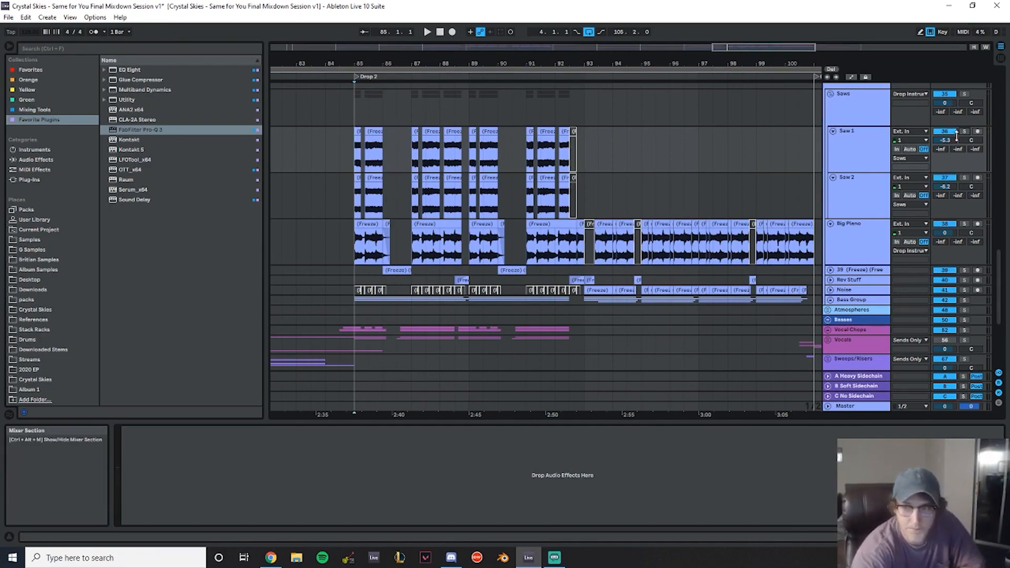
- Delete three frozen Big Piano clips around the end of the second drop
drag(579, 63, 789, 16)
scroll(783, 100, down, 2)
drag(779, 63, 454, 177)
scroll(606, 200, up, 3)
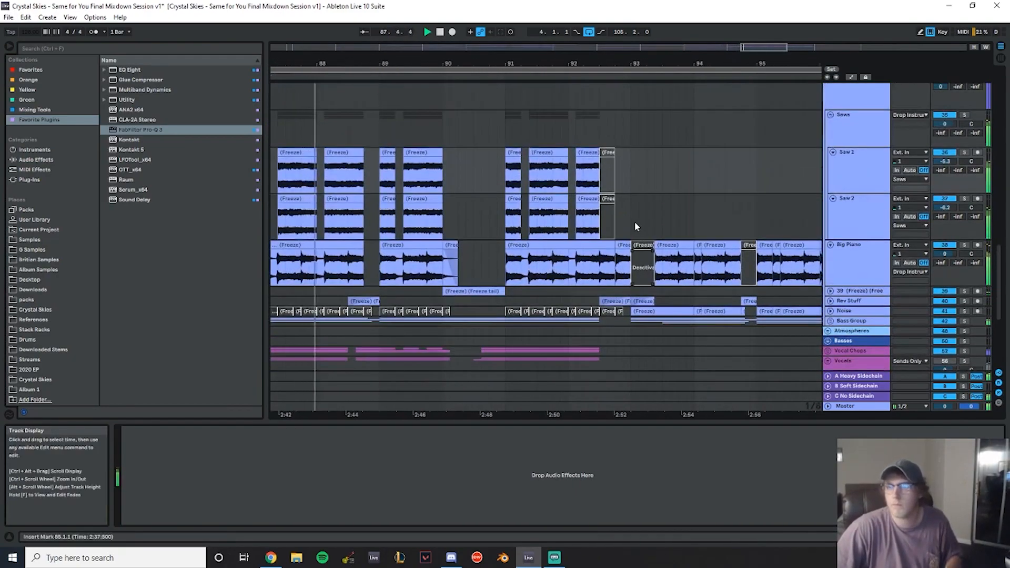
drag(633, 220, 607, 171)
click(643, 245)
key(Delete)
click(748, 245)
key(Delete)
drag(773, 63, 258, 64)
click(488, 244)
key(Delete)
- Solo the Big Piano from the start of Drop 1, open its Pro-Q 3 and add a bell cut at 500 Hz
drag(436, 63, 799, 61)
drag(415, 62, 469, 81)
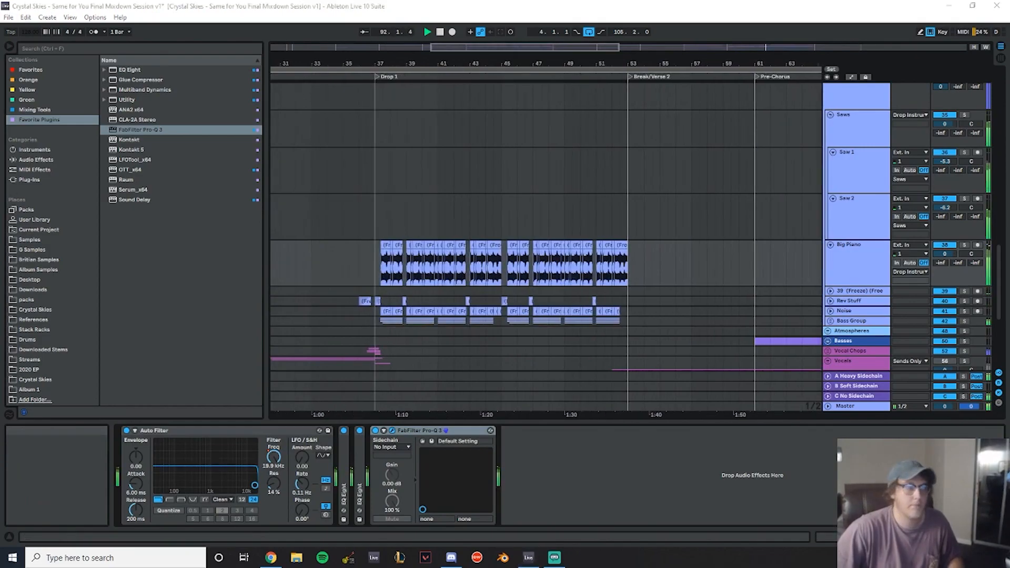
click(377, 232)
scroll(378, 232, down, 3)
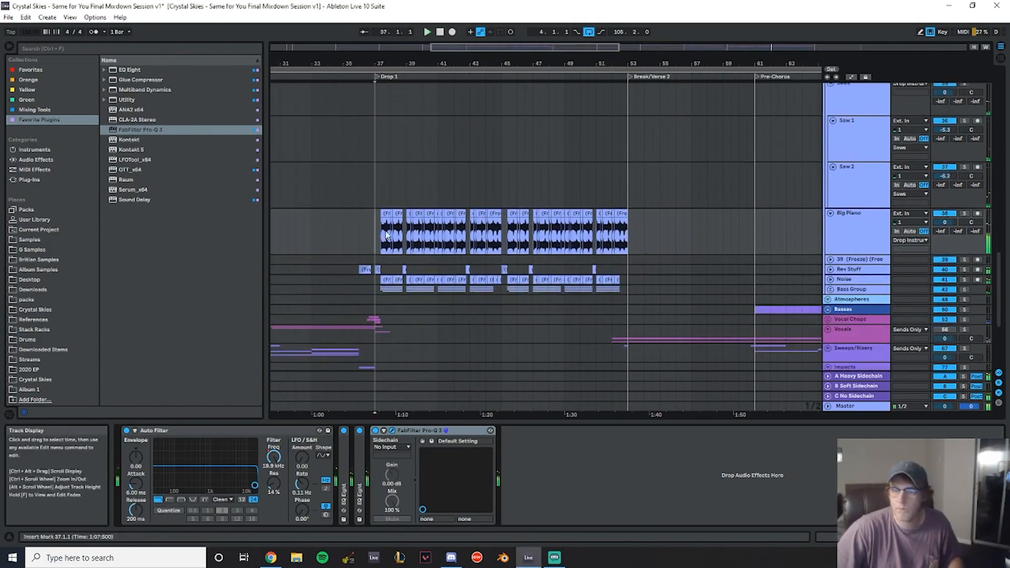
click(965, 214)
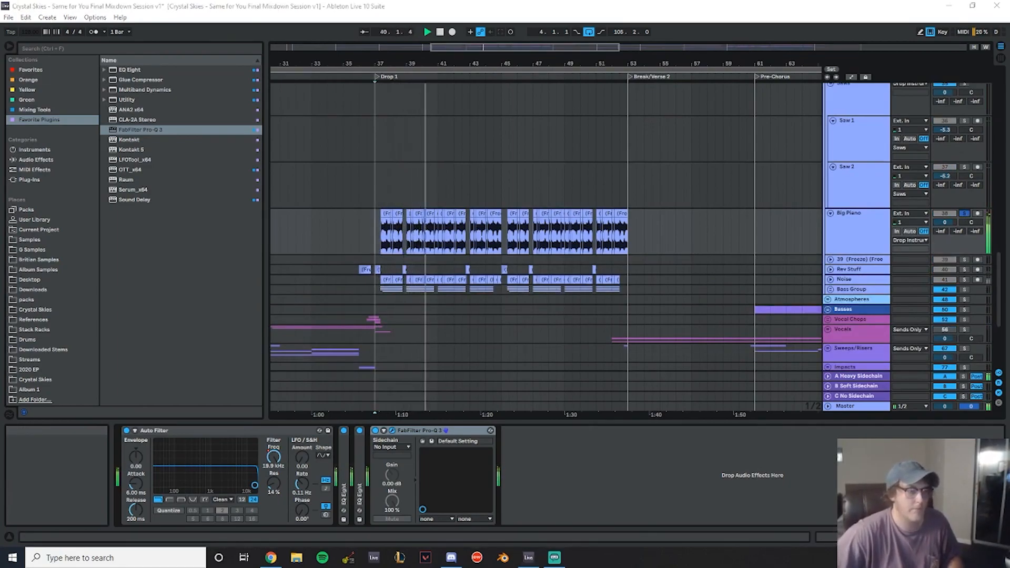
drag(0, 179, 547, 169)
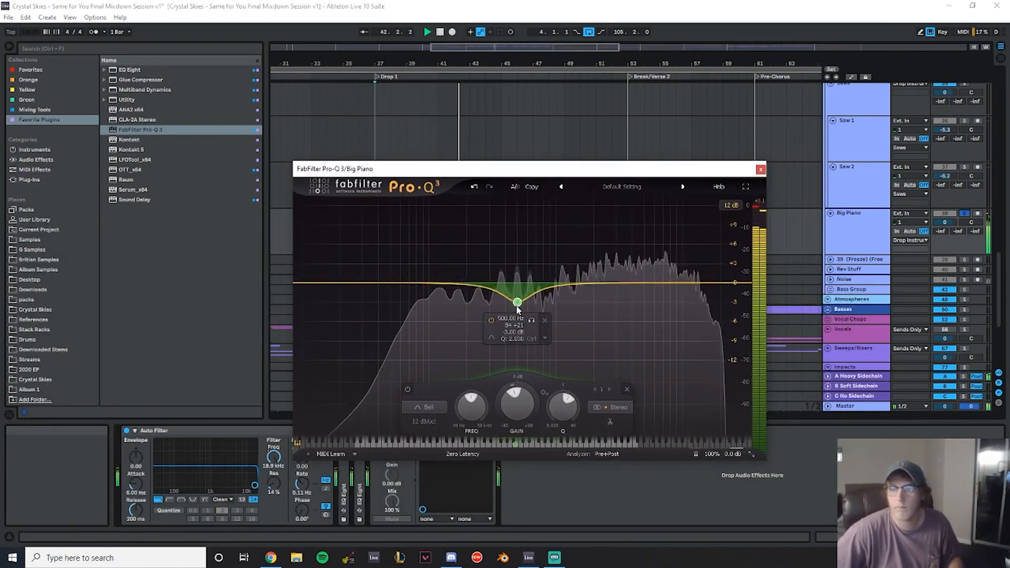
text(-)
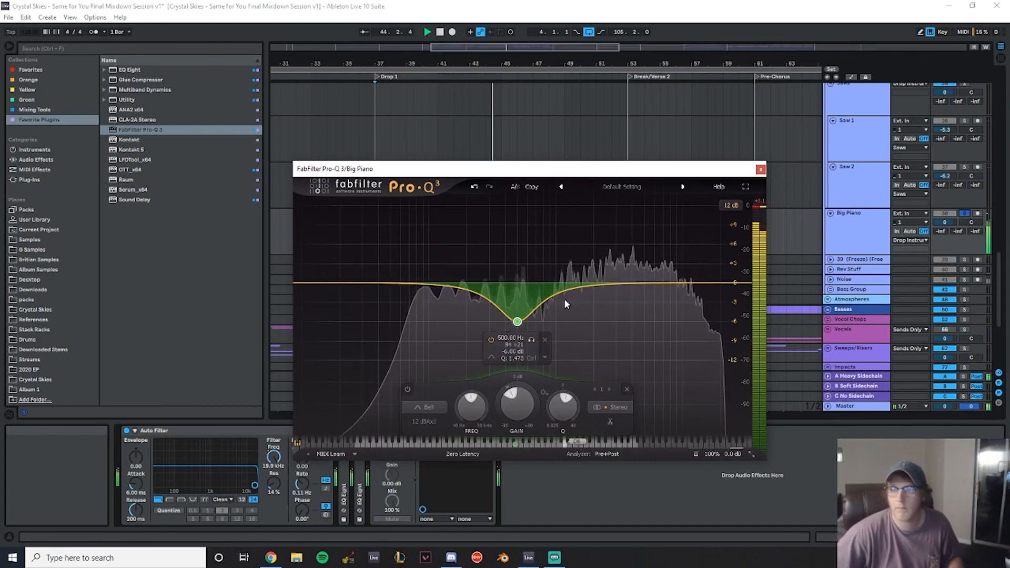
drag(577, 296, 578, 306)
key(space)
key(space)
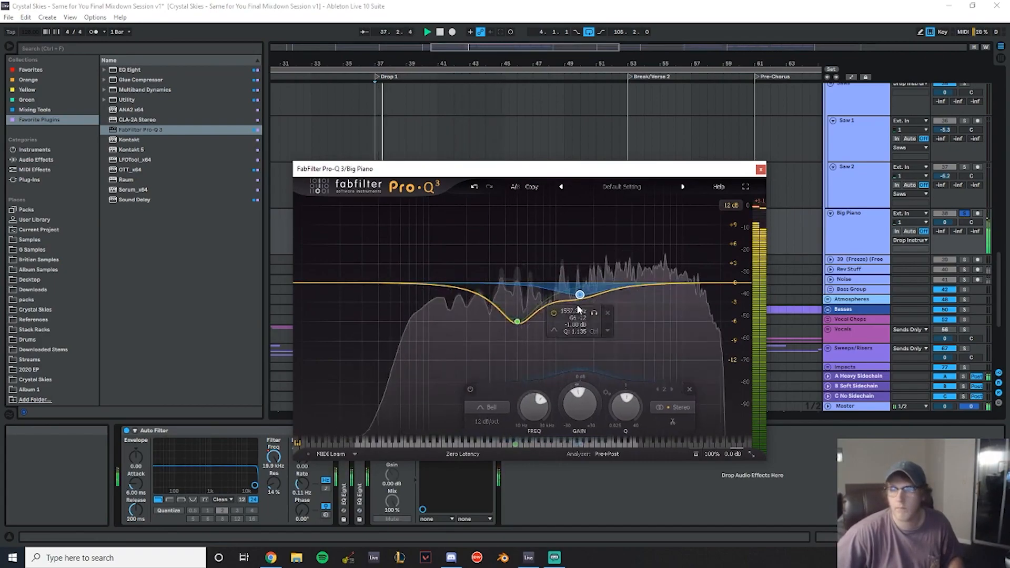
- Unsolo the Big Piano and delete the extra Pro-Q 3 band near 1.5 kHz
scroll(580, 297, up, 3)
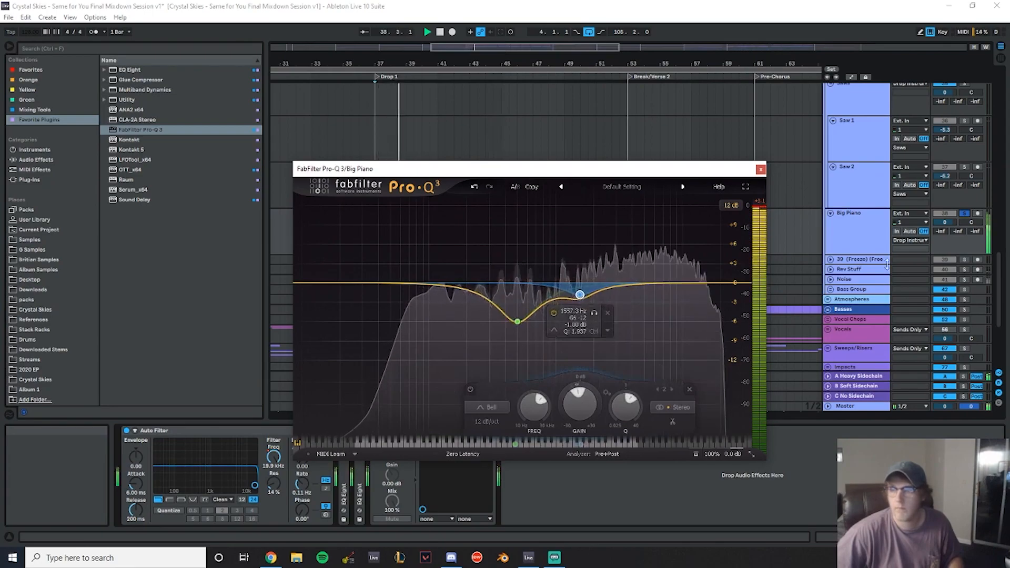
click(965, 214)
click(579, 295)
text(-1)
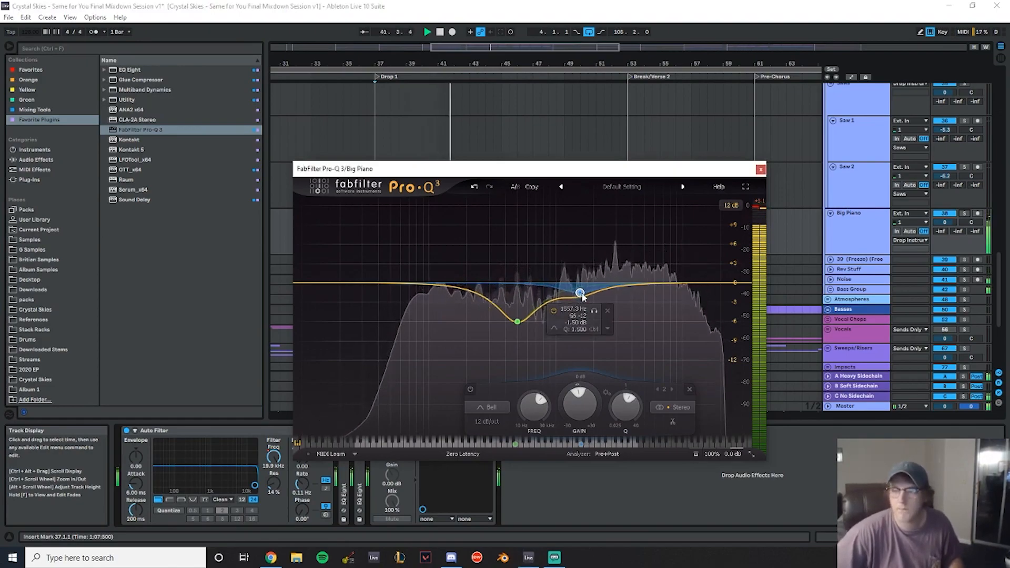
right_click(580, 293)
click(608, 390)
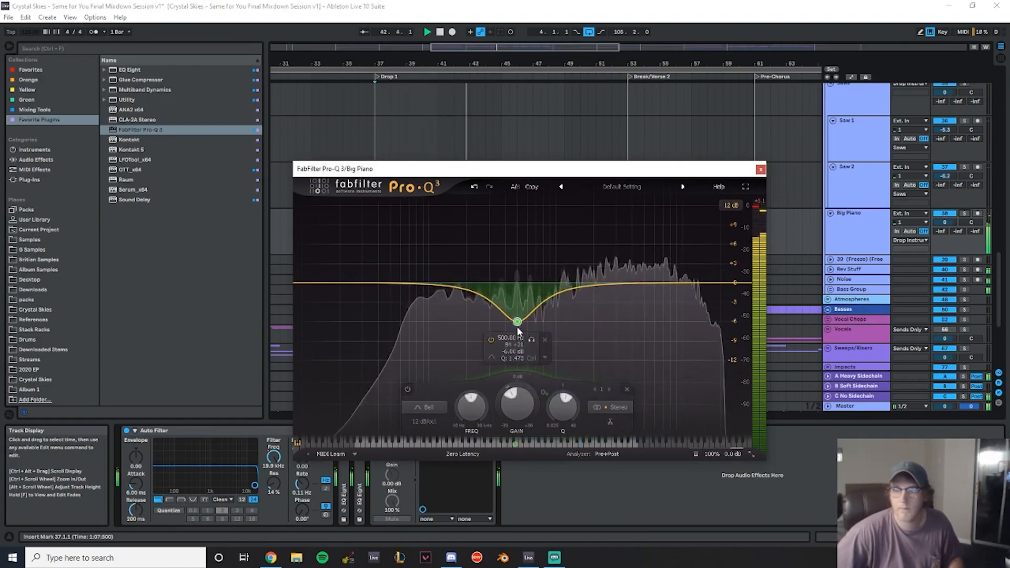
- Set the 500 Hz band's gain to -4.5 dB
text(-4.5)
key(Return)
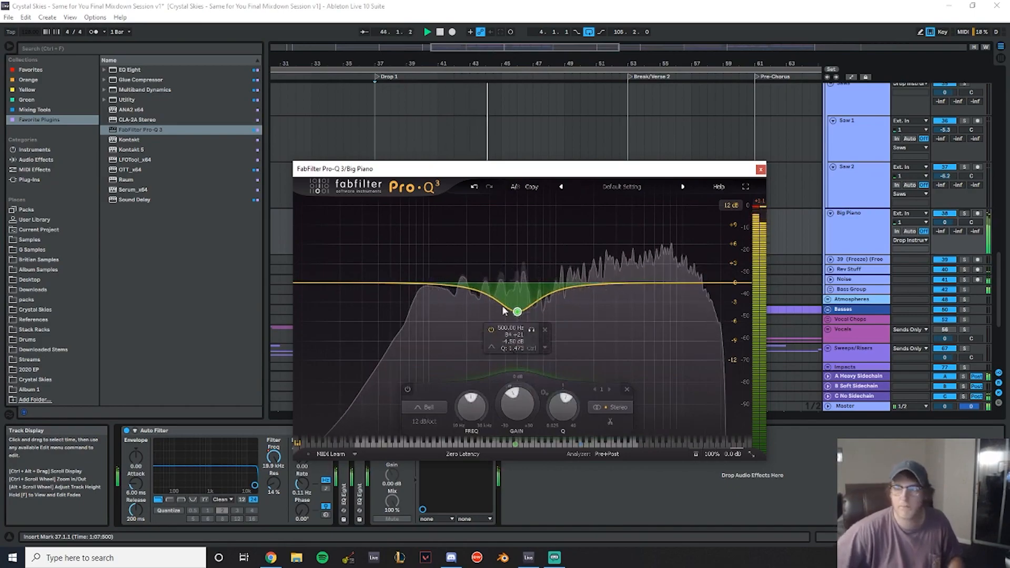
- Add a small bell boost of about +1.5 dB, set its frequency to 1000 Hz and close the plugin window
double_click(587, 274)
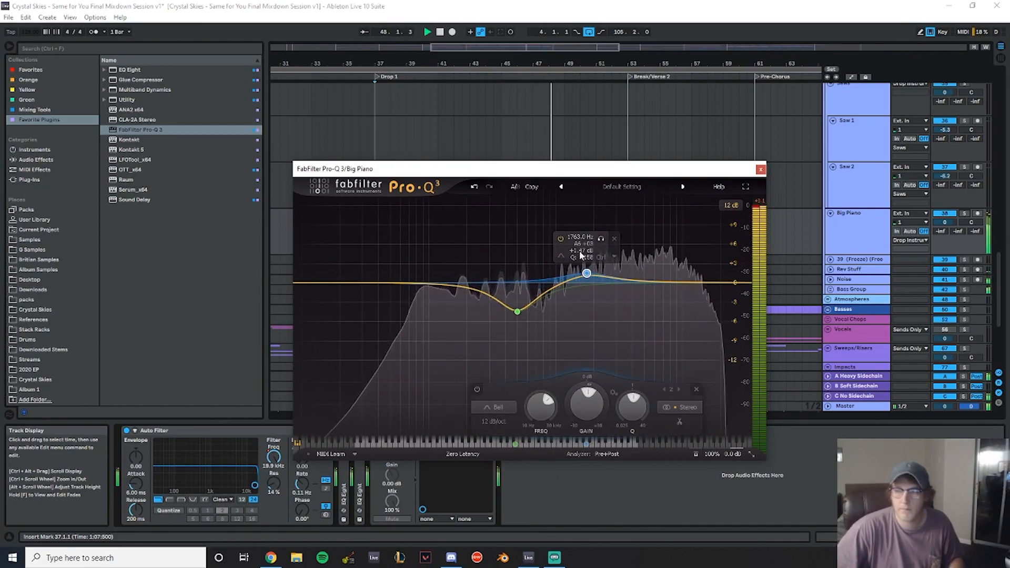
text(1)
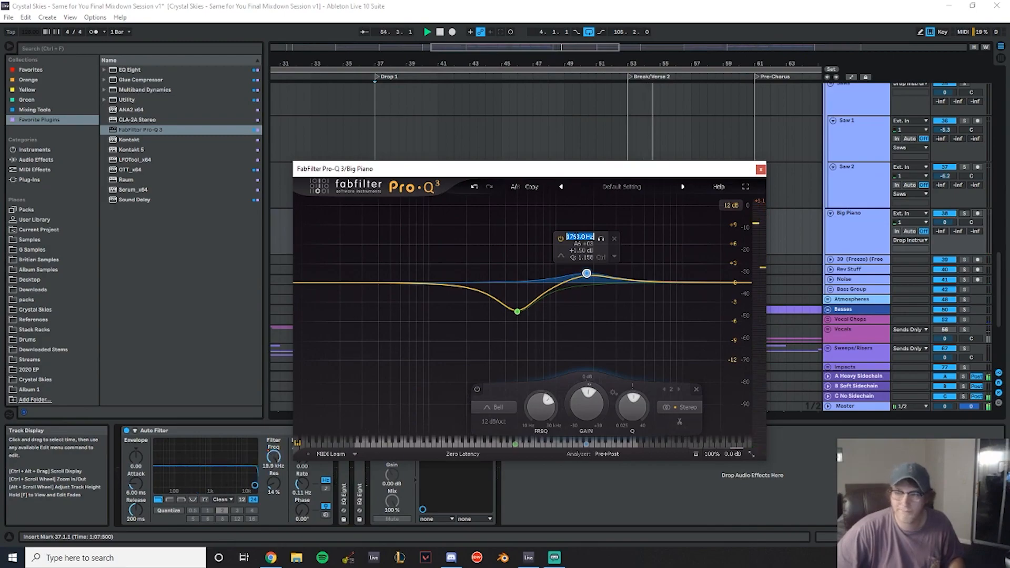
text(00)
key(Return)
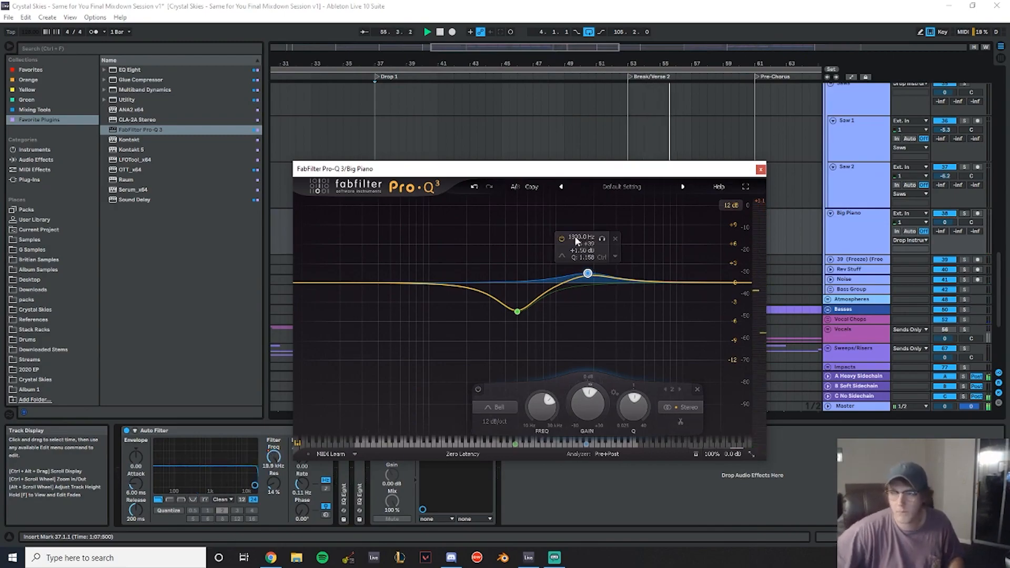
click(760, 169)
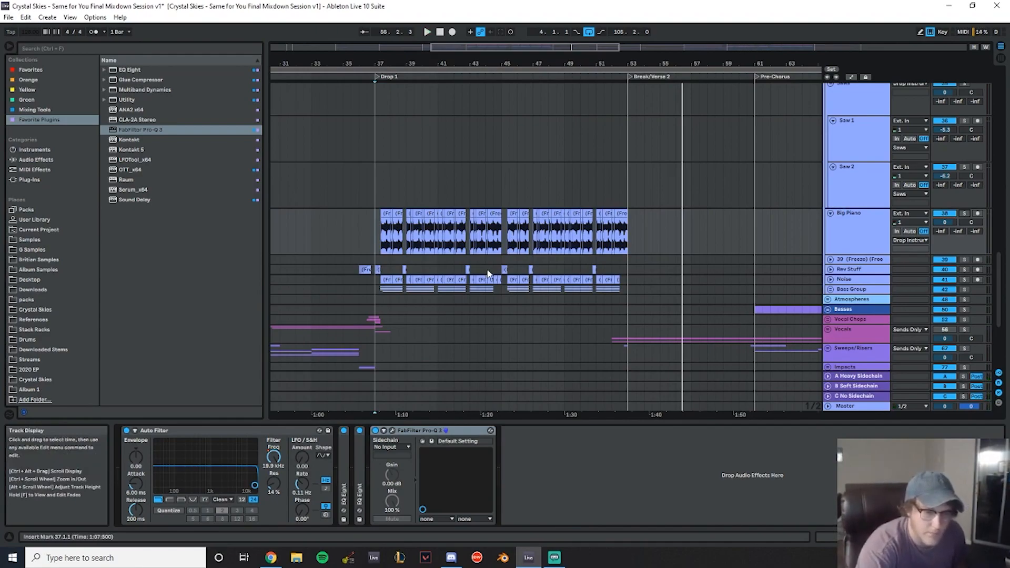
- Open the Master track's Pro-L 2 limiter and watch it during playback, then close it
click(854, 408)
click(156, 431)
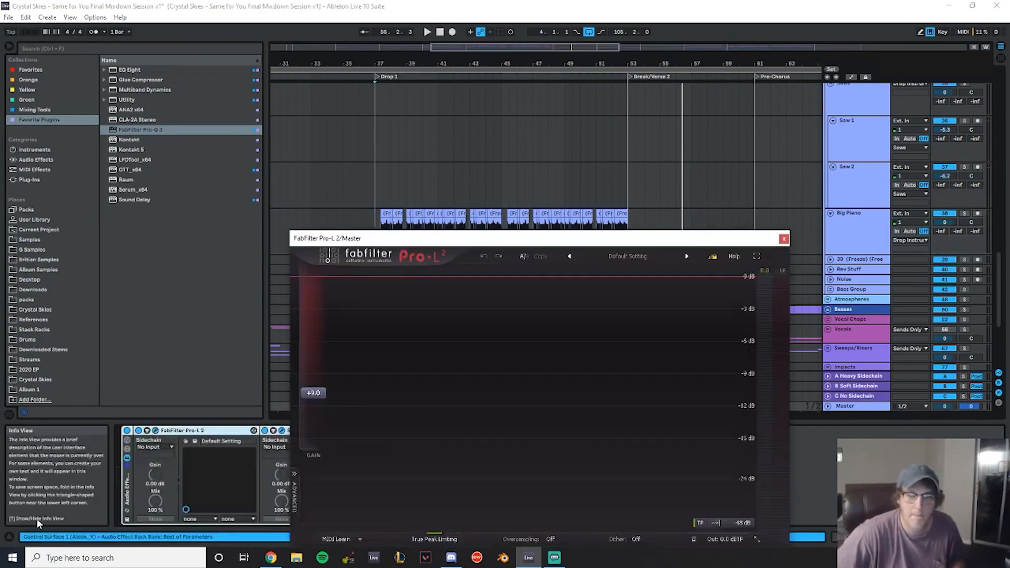
key(shift+question)
drag(424, 239, 610, 128)
click(356, 143)
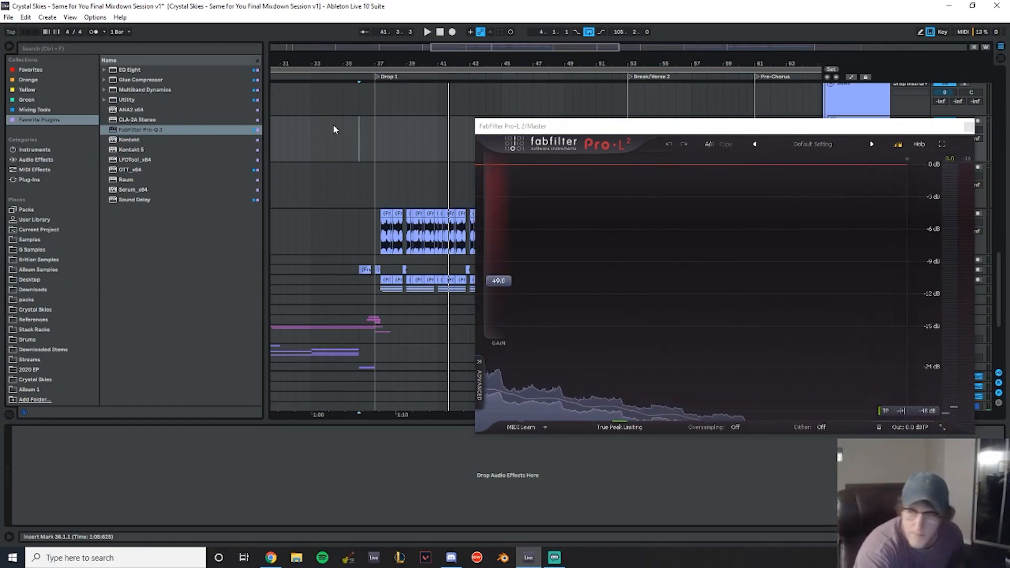
key(space)
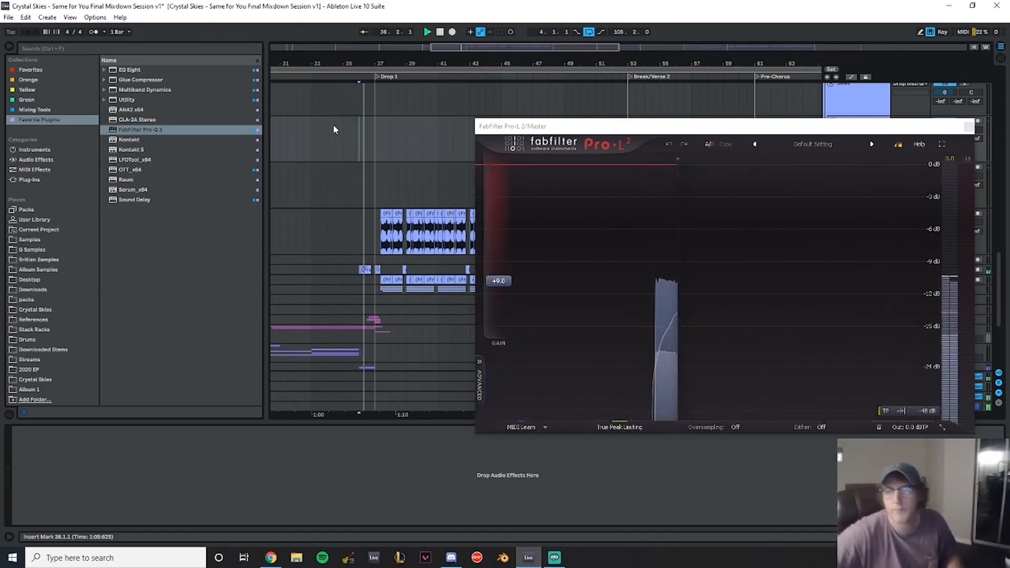
click(969, 127)
- Reopen the Big Piano's Pro-Q 3, solo the track and add a bell boost near 5.4 kHz
scroll(557, 203, down, 5)
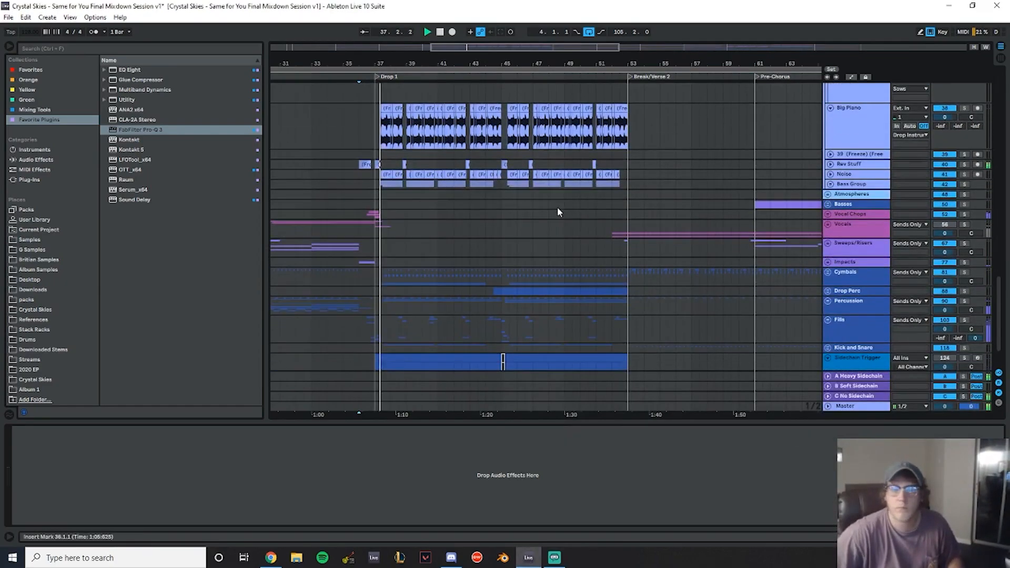
scroll(525, 256, up, 2)
scroll(524, 256, down, 2)
drag(423, 67, 408, 98)
scroll(521, 193, up, 3)
scroll(522, 194, up, 4)
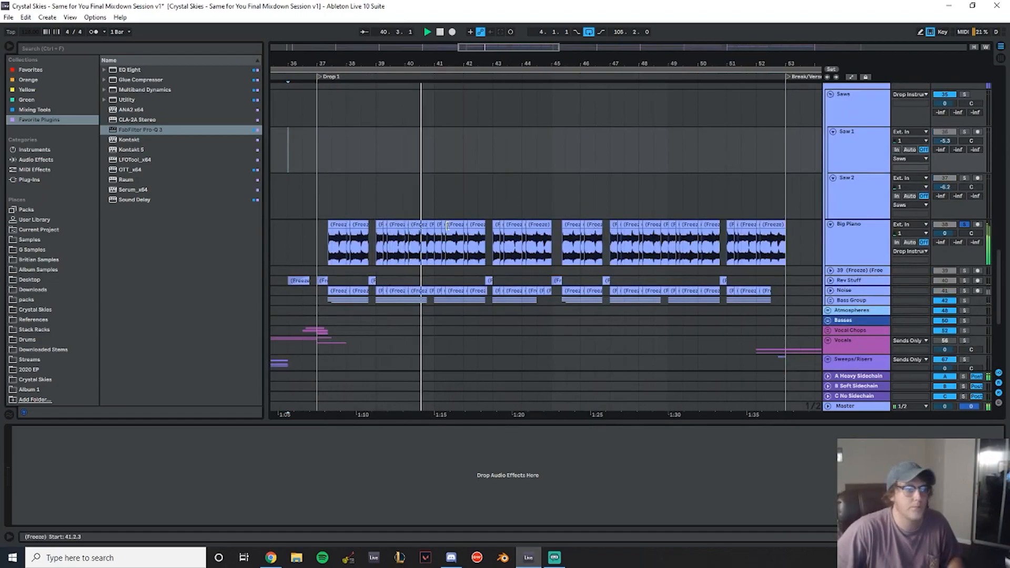
click(861, 235)
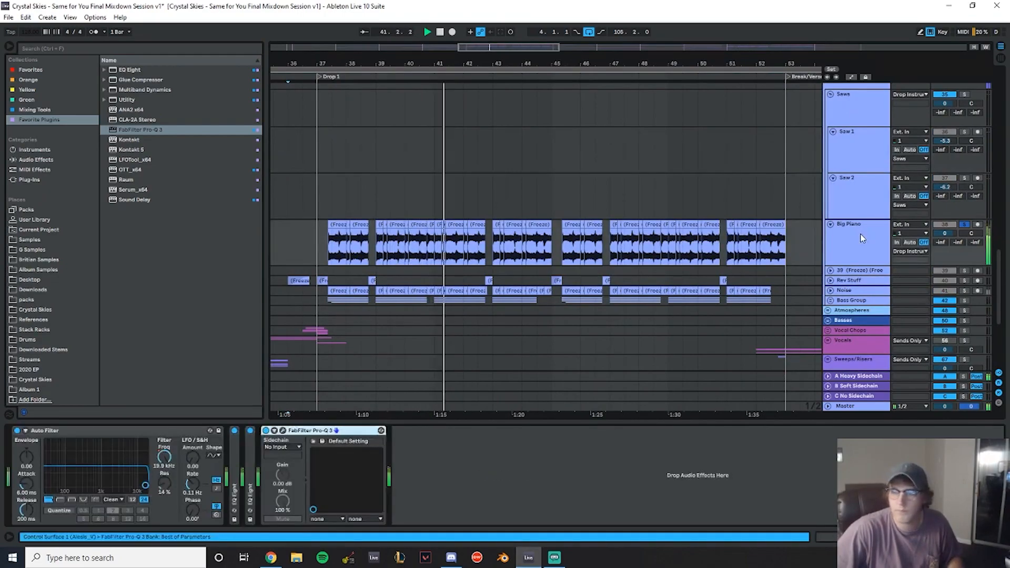
click(283, 431)
drag(646, 283, 647, 271)
scroll(647, 271, down, 2)
click(964, 225)
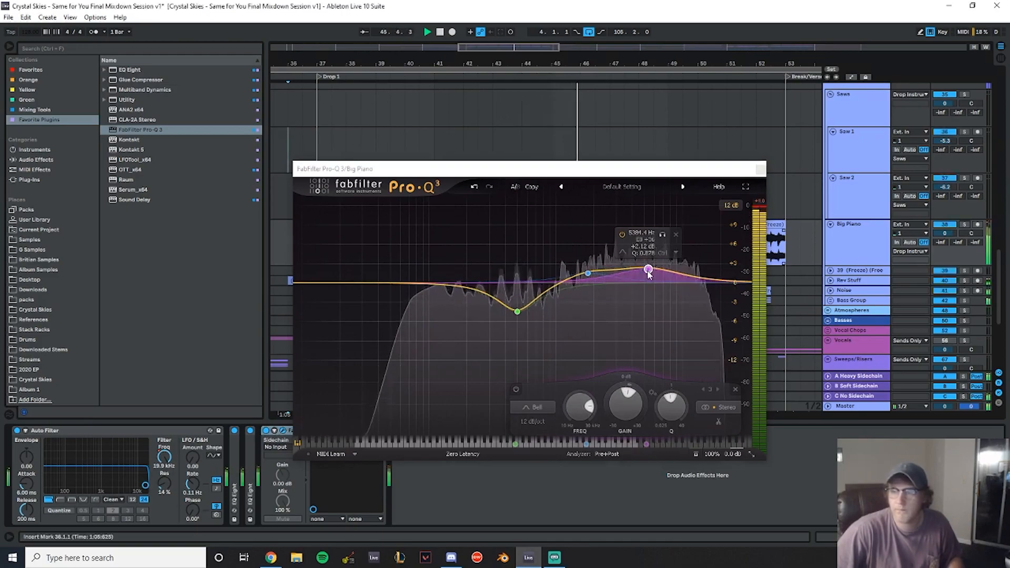
drag(649, 274, 651, 271)
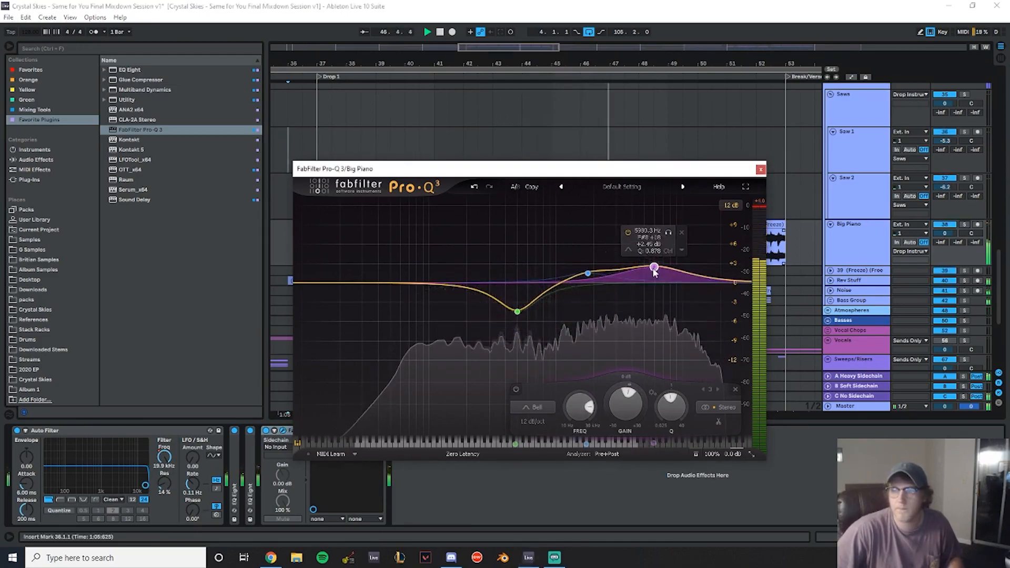
- Set the new band's gain to 3 dB and its frequency to 5500 Hz
double_click(648, 246)
text(3)
key(Return)
double_click(641, 229)
text(5500)
key(Return)
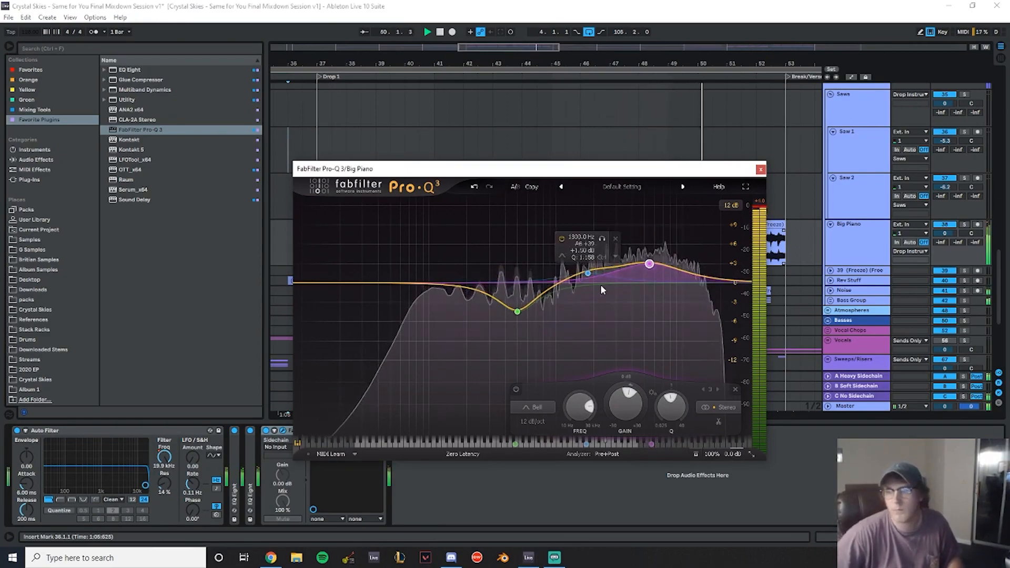
- Switch Pro-Q 3's processing mode to Natural Phase and close the plugin window
click(463, 454)
click(472, 479)
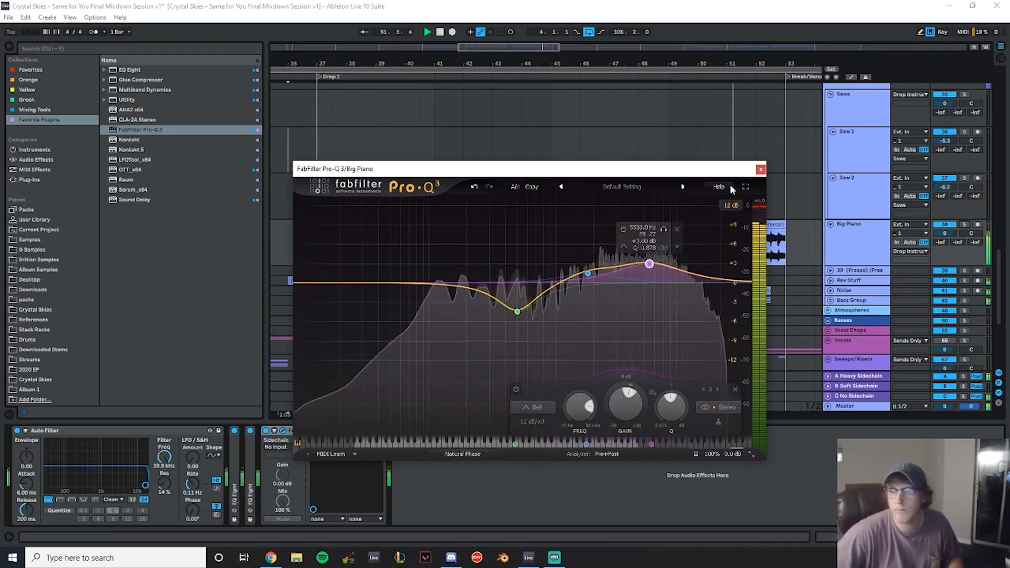
click(761, 169)
- Expand the Noise track and select its first clip at the start of Drop 1
scroll(638, 186, down, 3)
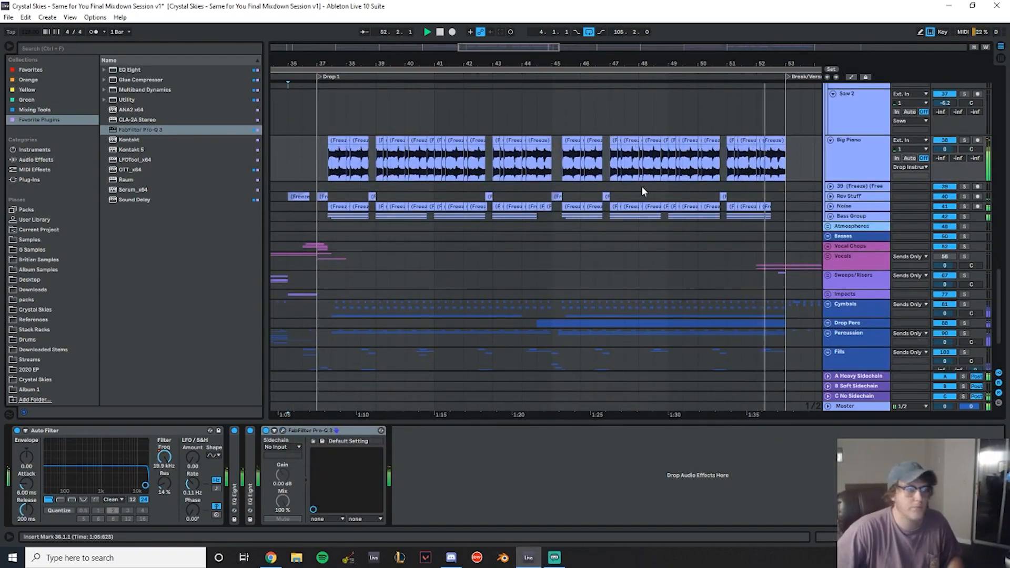
scroll(641, 185, down, 5)
scroll(645, 185, up, 6)
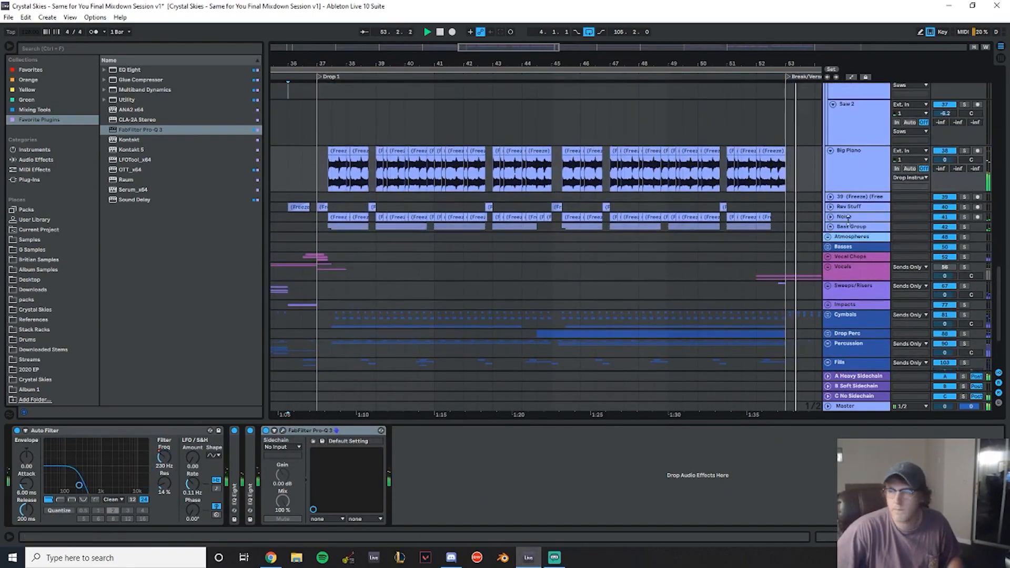
click(830, 218)
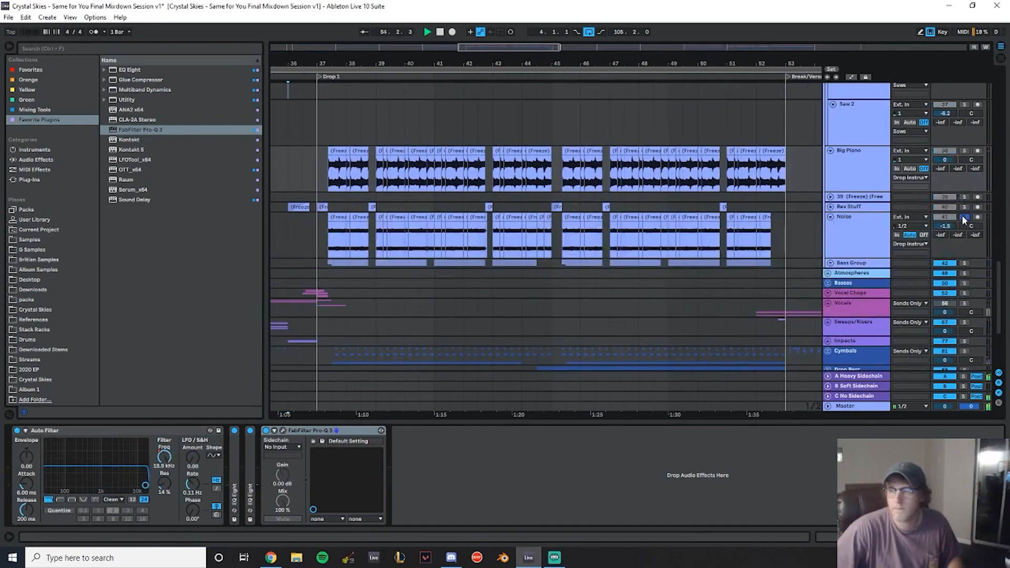
click(329, 242)
key(space)
key(space)
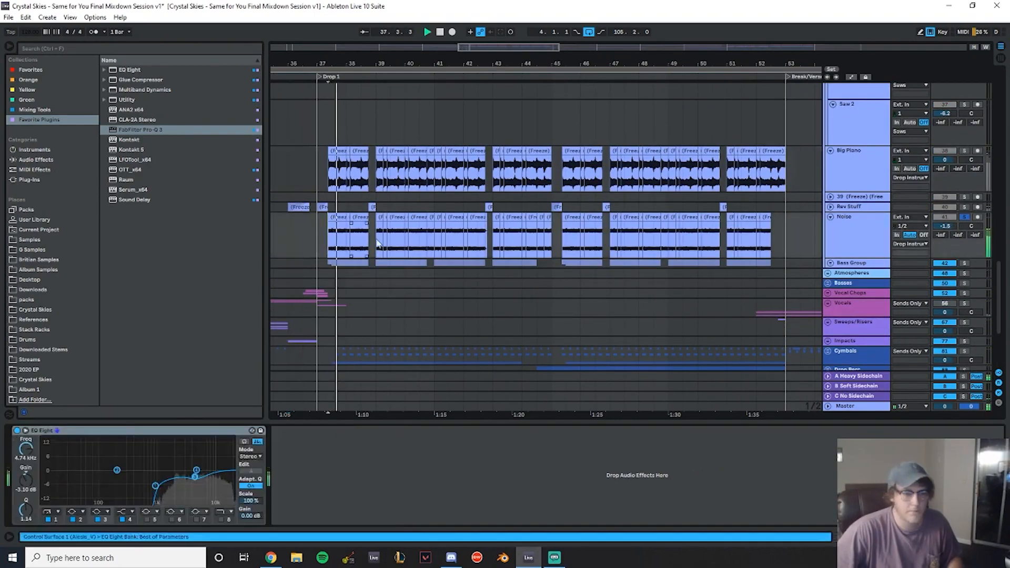
- Solo the Noise track and set its volume to 0.0 dB
click(963, 217)
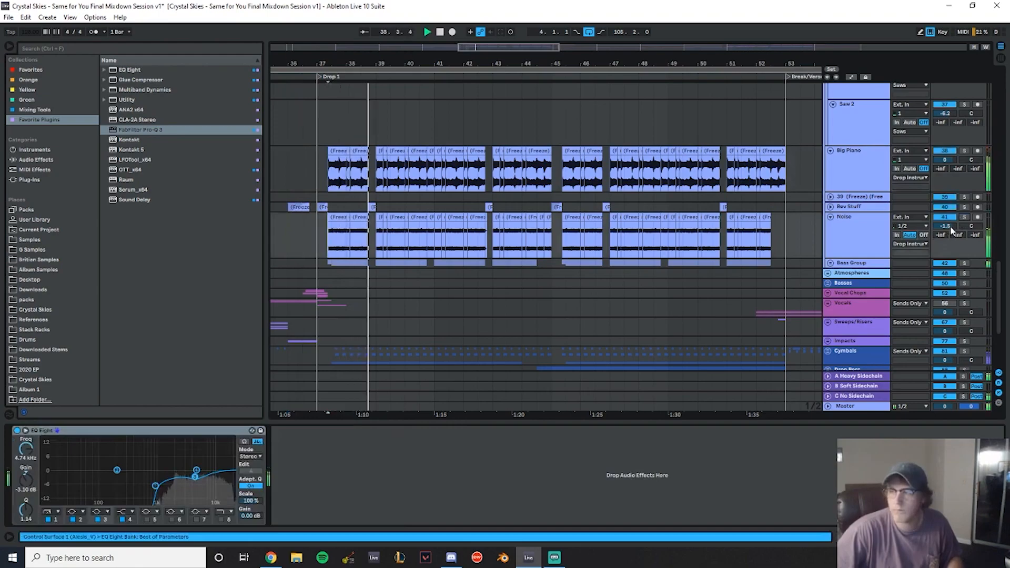
drag(950, 226, 950, 230)
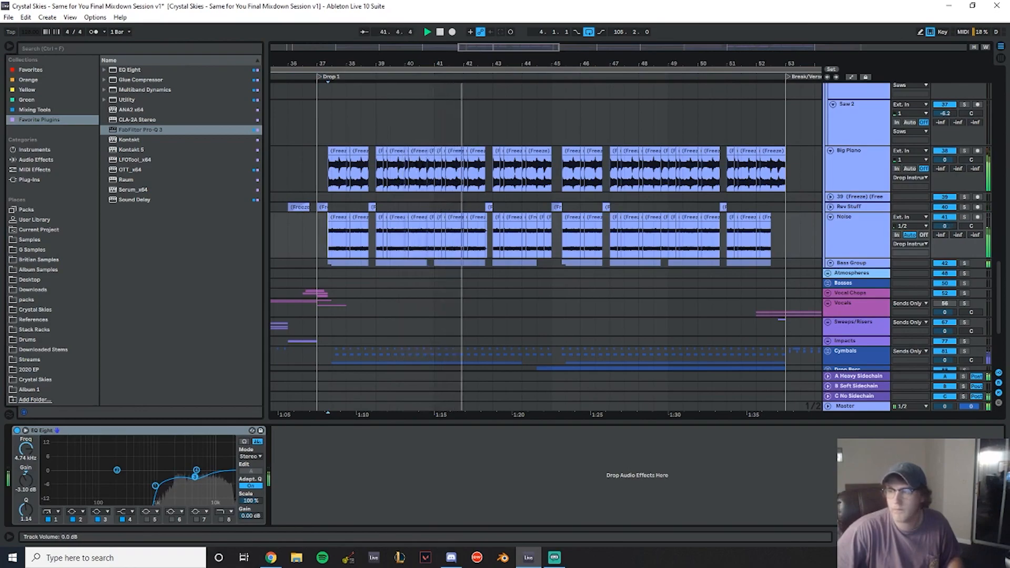
- Set the Noise track's volume to -1.9 dB and nudge its EQ Eight band 4 to about 4.65 kHz and -4.34 dB
drag(950, 226, 951, 226)
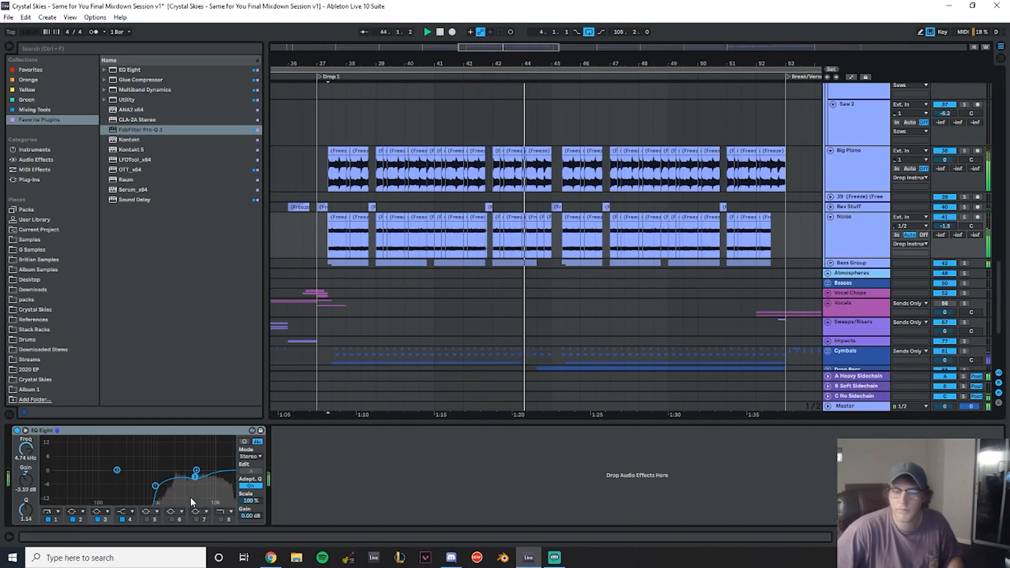
drag(197, 478, 201, 477)
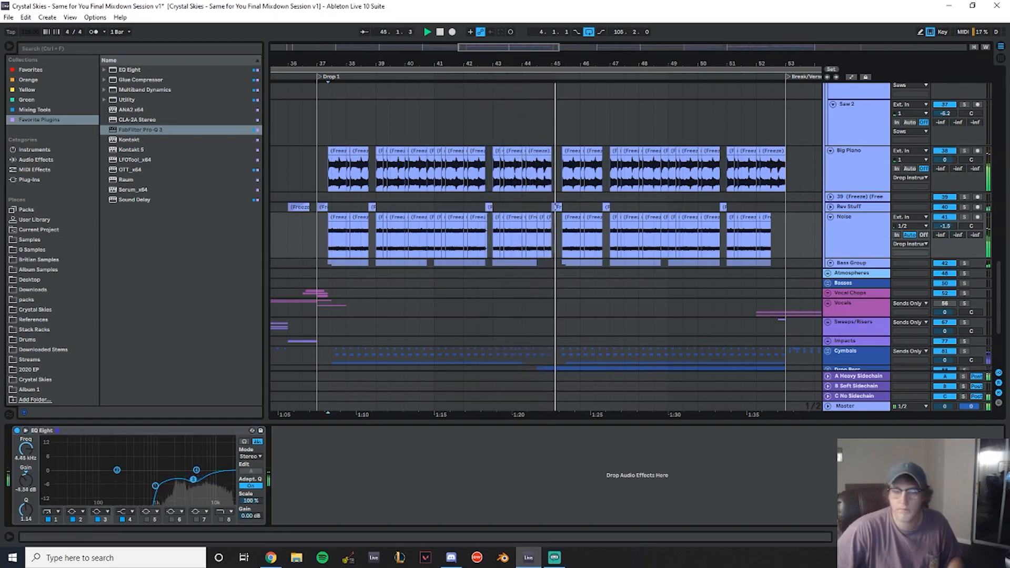
scroll(813, 203, down, 3)
scroll(843, 237, up, 3)
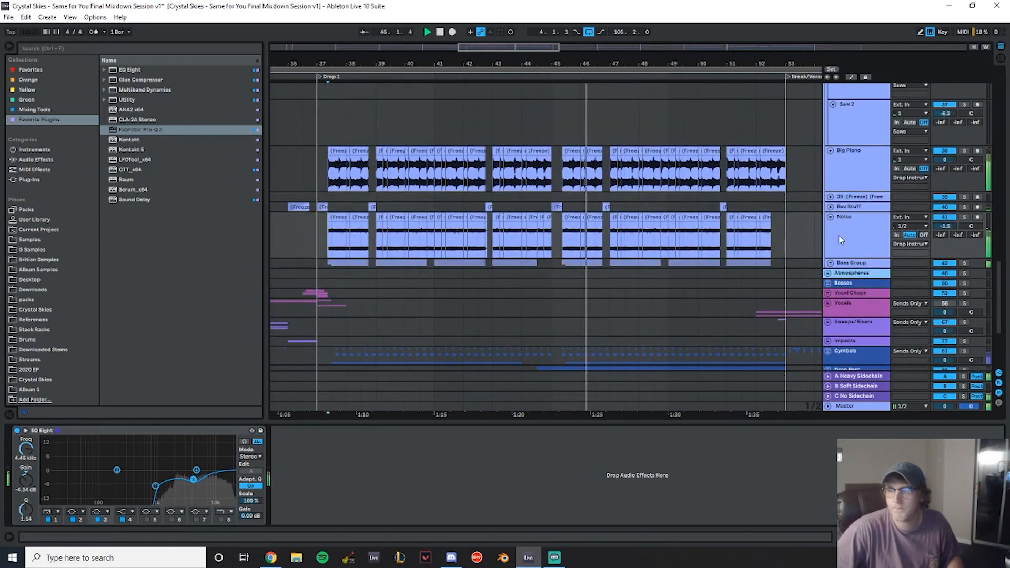
- Collapse the Noise track, expand Rev Stuff, select its clip, solo it and play it back
click(831, 217)
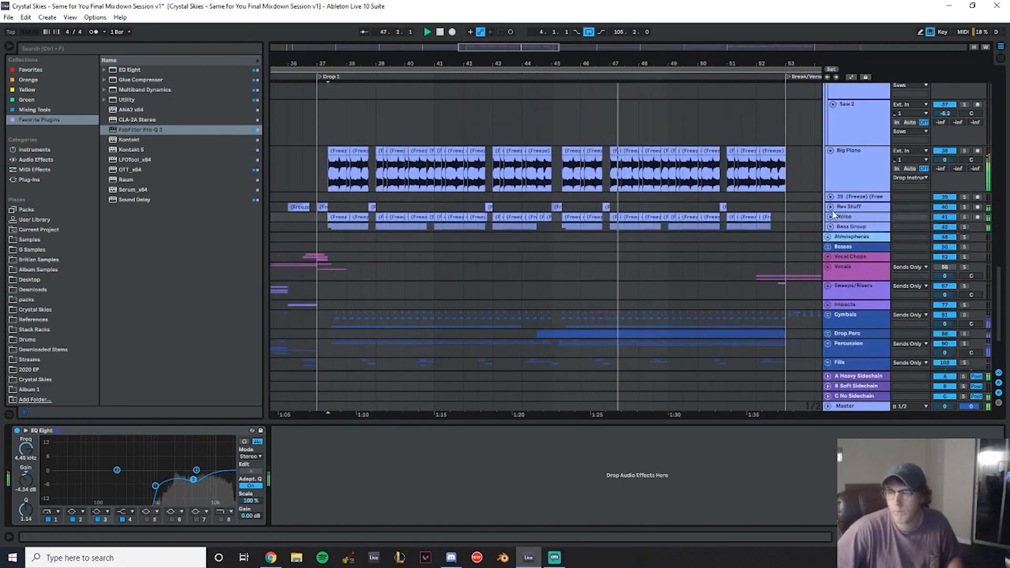
click(830, 211)
click(831, 208)
click(600, 227)
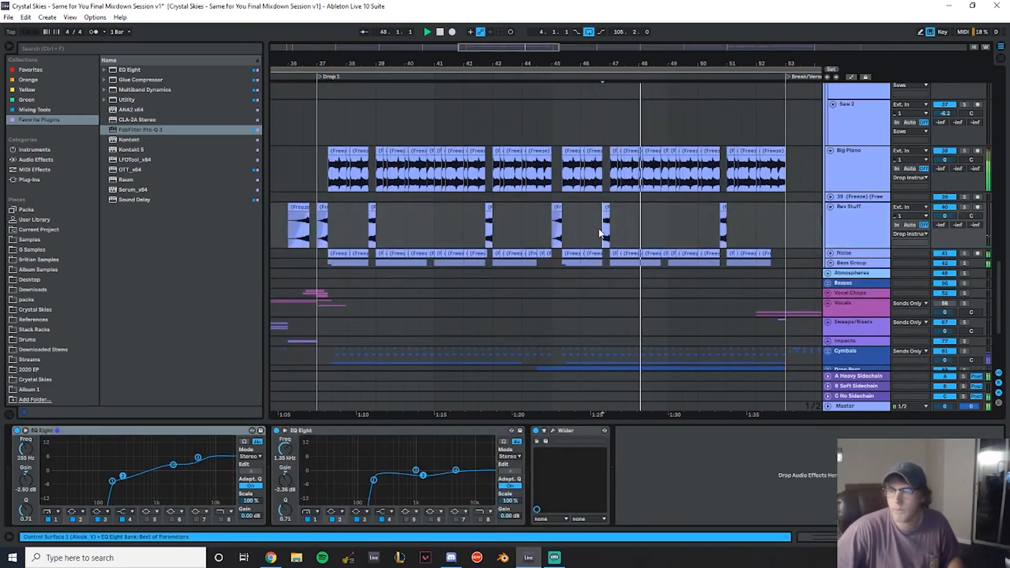
click(966, 207)
key(space)
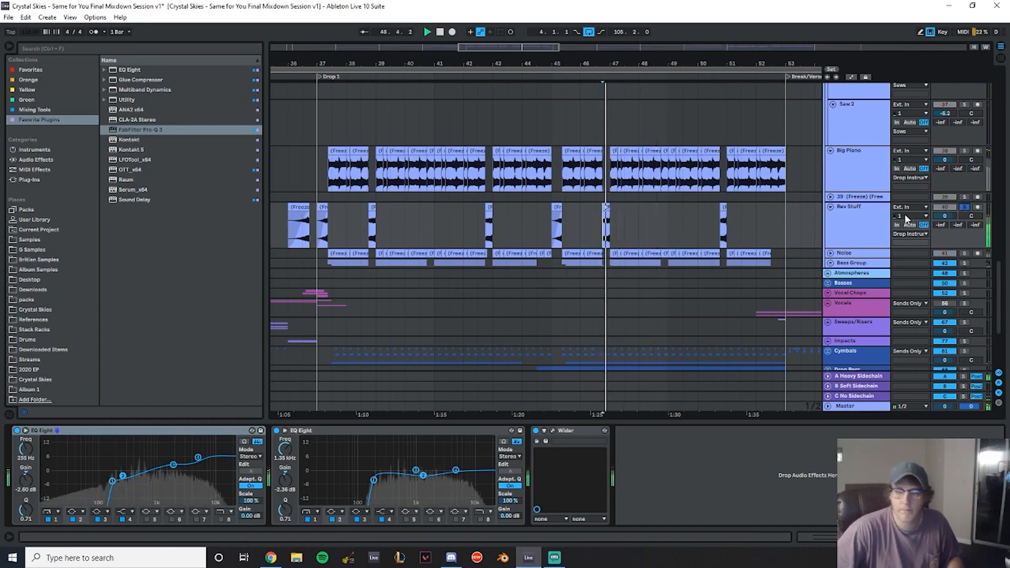
- Add a Utility to the Rev Stuff device chain and set its gain to 1.50 dB
click(128, 100)
drag(675, 492, 666, 476)
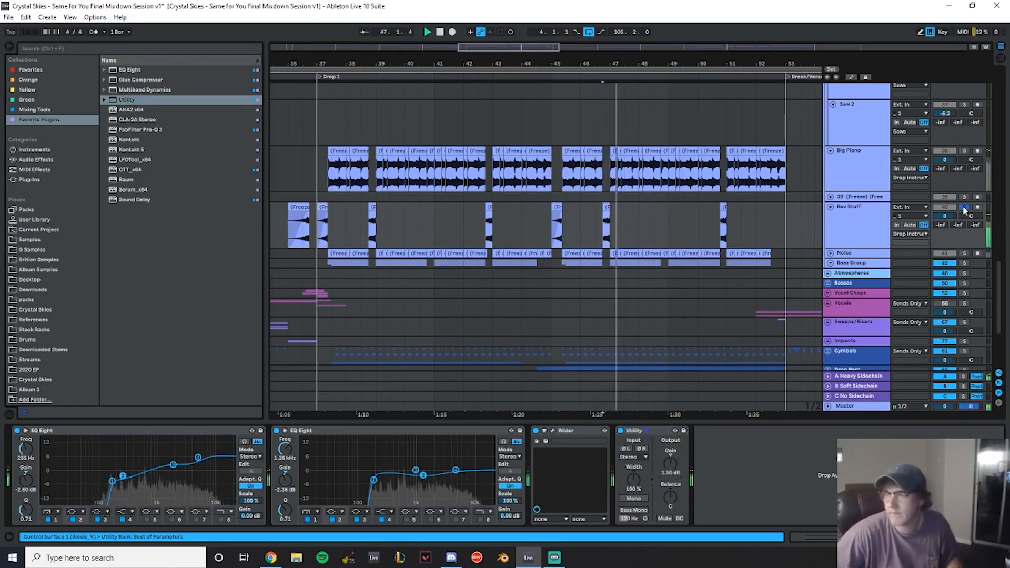
click(304, 126)
scroll(875, 243, down, 1)
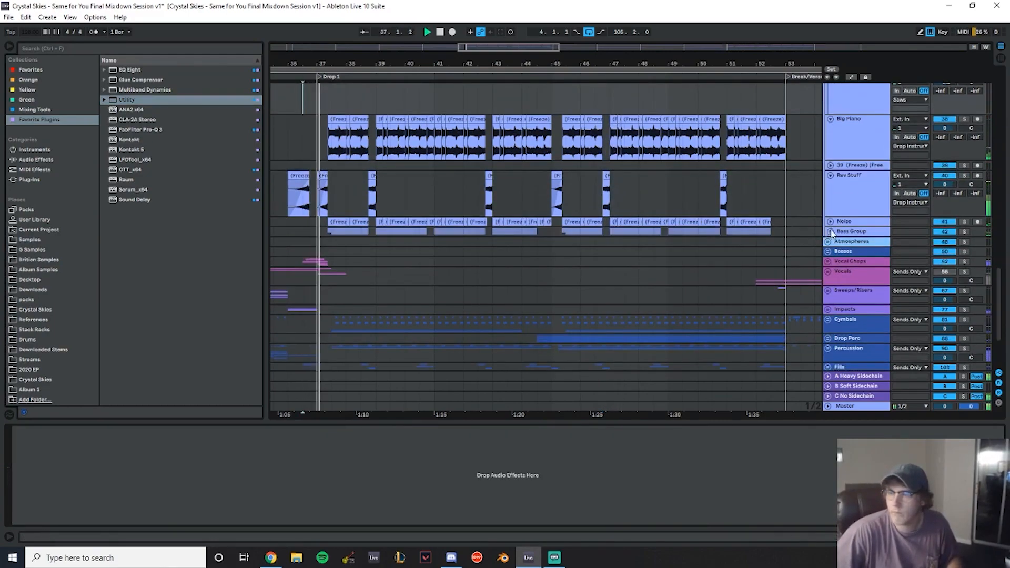
- Expand the Bass Group and set the output gain of its EQ Eight to 1.5 dB
click(831, 231)
scroll(854, 228, down, 2)
click(879, 183)
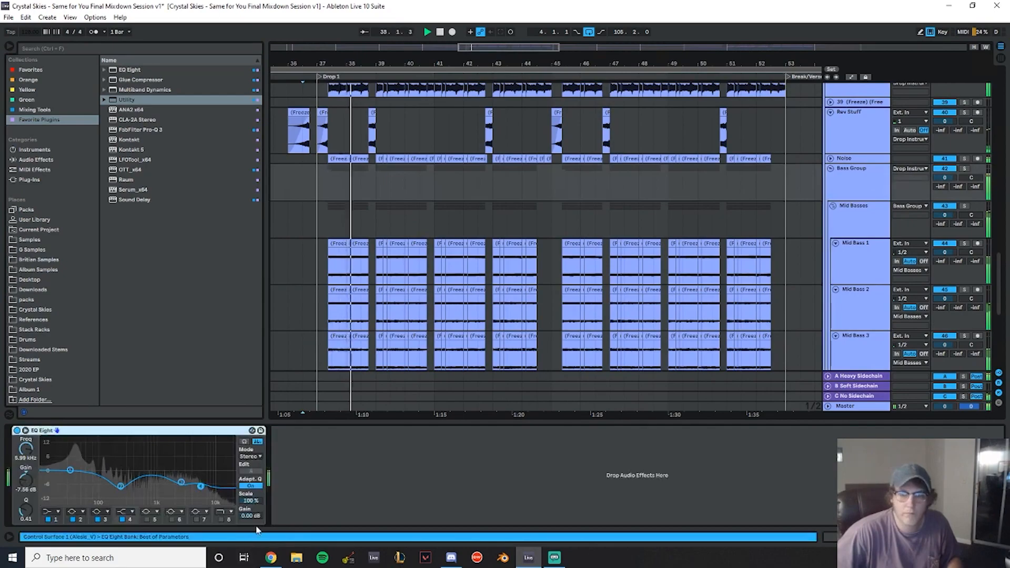
click(253, 518)
text(3)
key(Return)
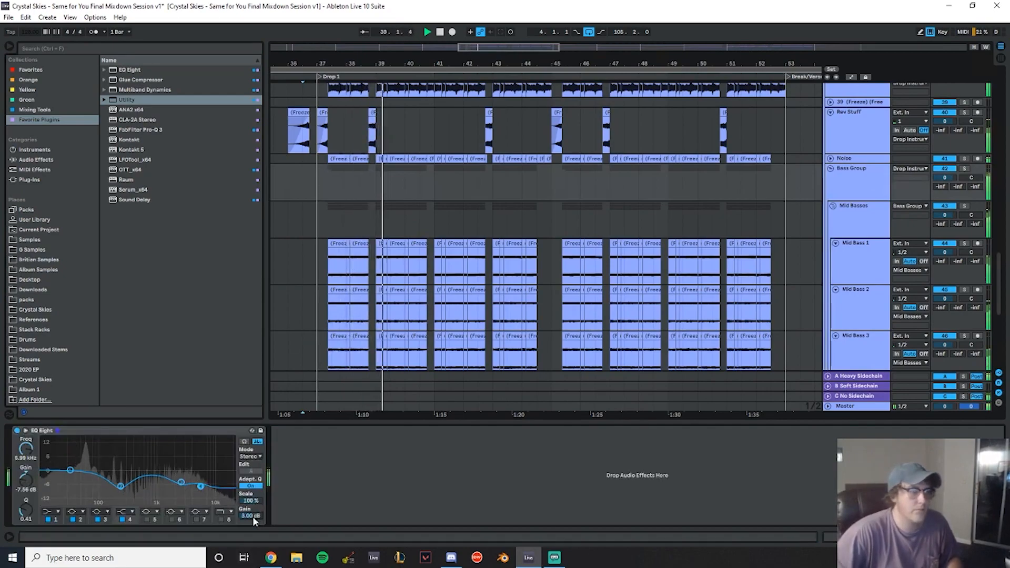
text(4.)
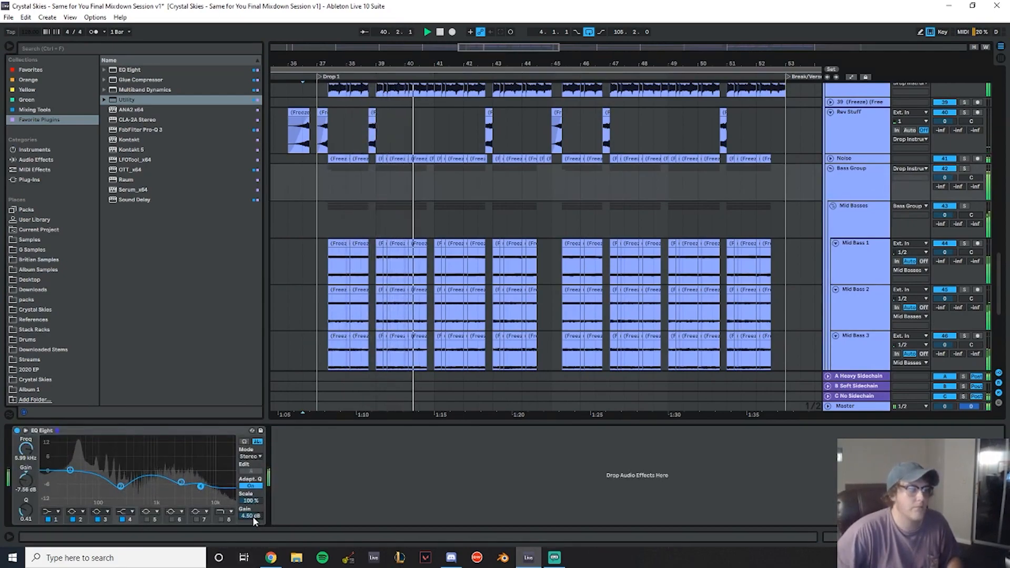
text(5)
key(Return)
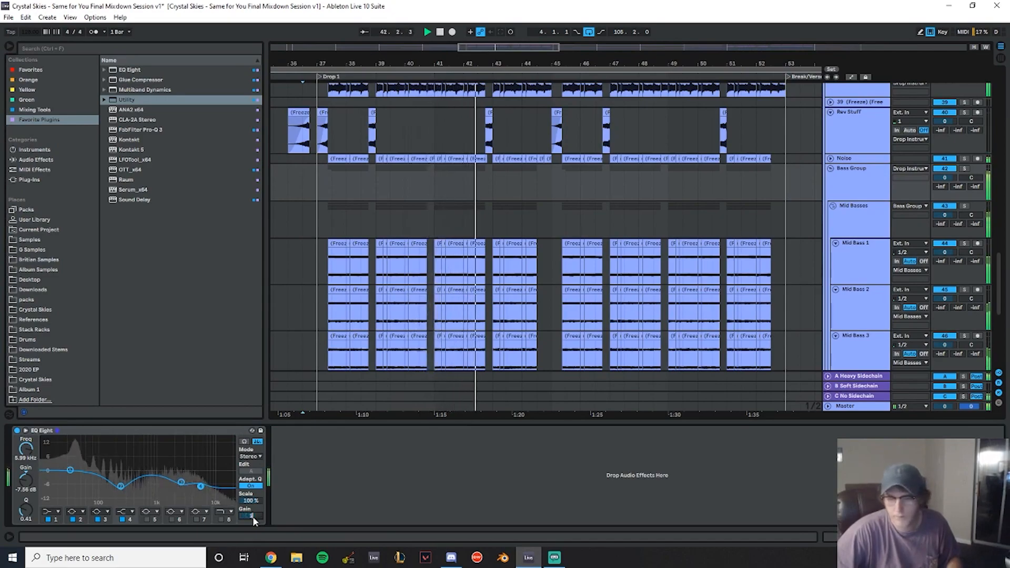
text(1.5)
key(Return)
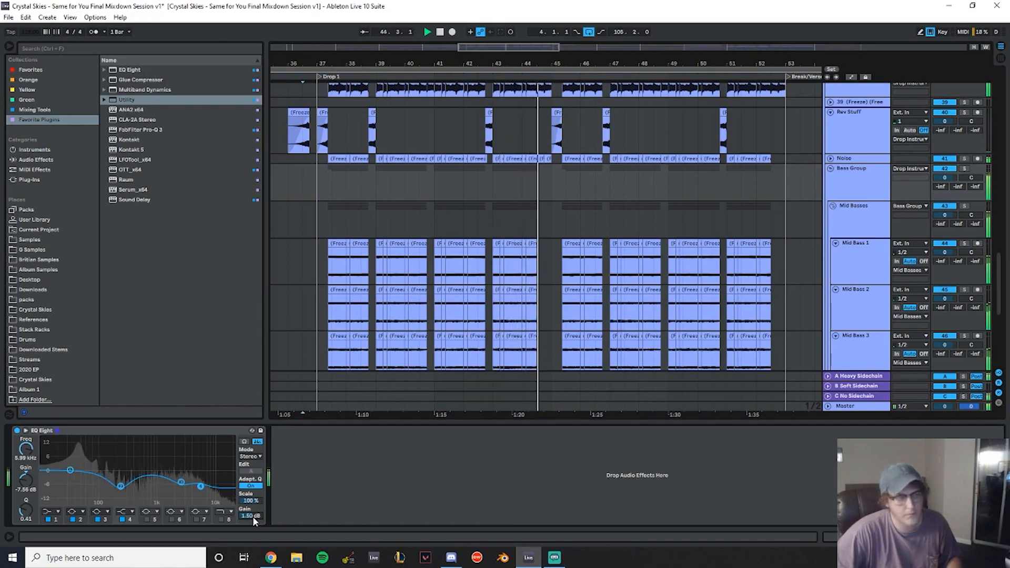
- Collapse the expanded Sub, Mid Bass and Mid Basses tracks inside the Bass Group
scroll(747, 179, down, 3)
scroll(774, 209, down, 2)
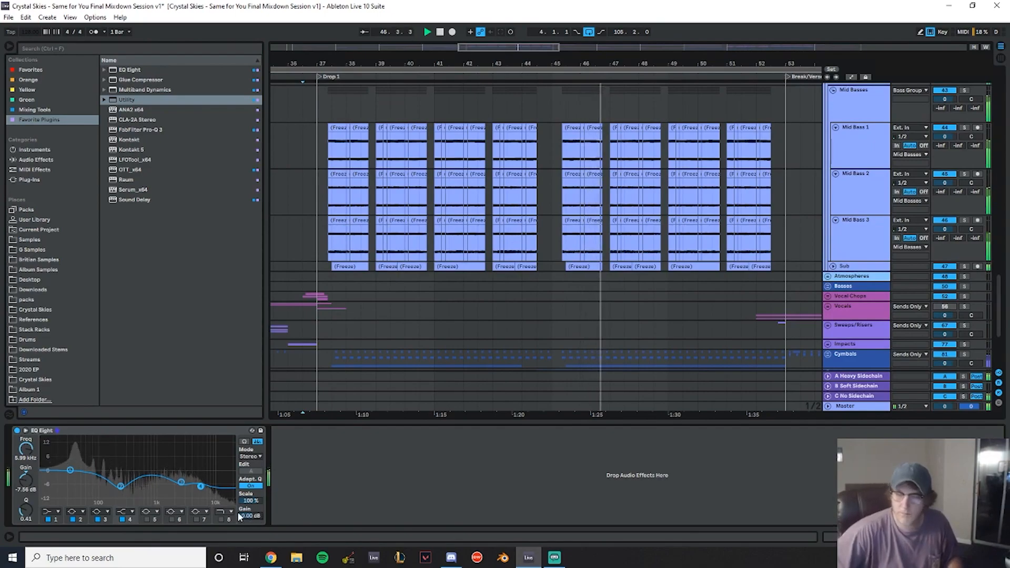
click(874, 267)
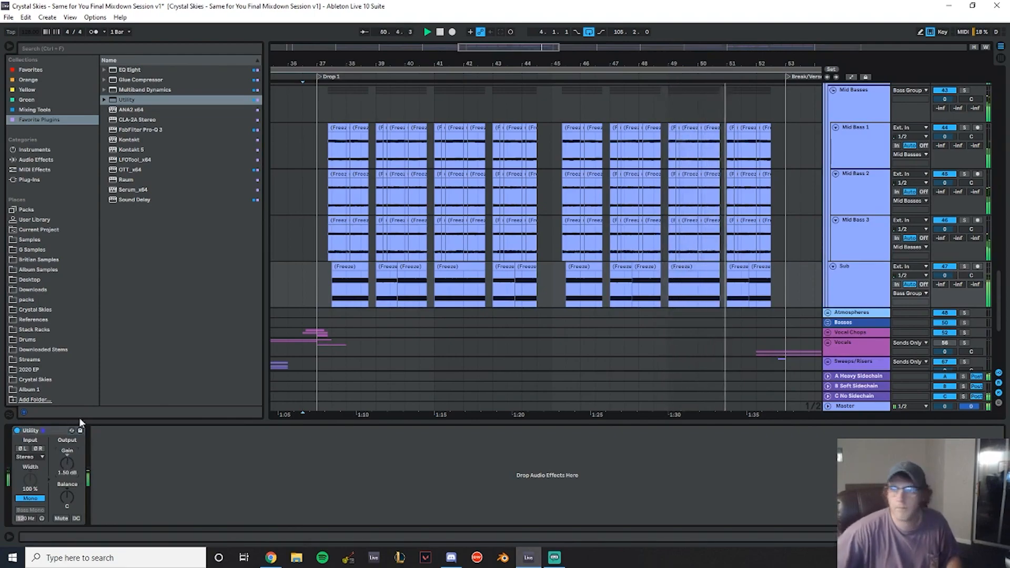
scroll(621, 163, down, 3)
scroll(783, 269, up, 3)
click(833, 185)
click(831, 148)
scroll(696, 203, up, 6)
click(831, 270)
scroll(792, 226, down, 3)
scroll(846, 180, up, 3)
click(831, 182)
scroll(834, 195, up, 4)
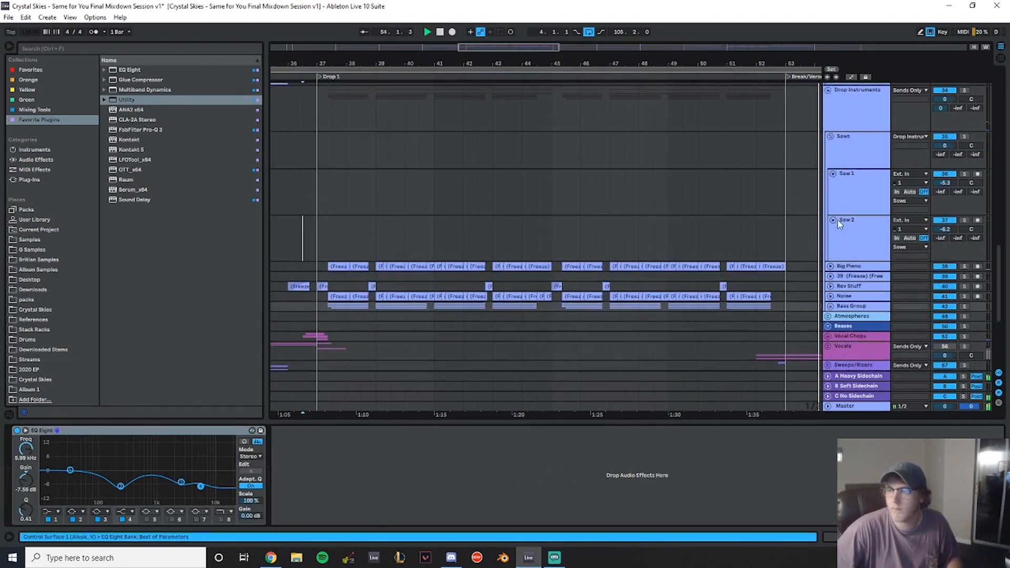
- Collapse the Saw 2, Saw 1, Saws and Drop Instruments tracks
click(834, 220)
click(834, 175)
scroll(838, 177, up, 1)
scroll(838, 182, up, 2)
click(831, 201)
scroll(833, 211, up, 2)
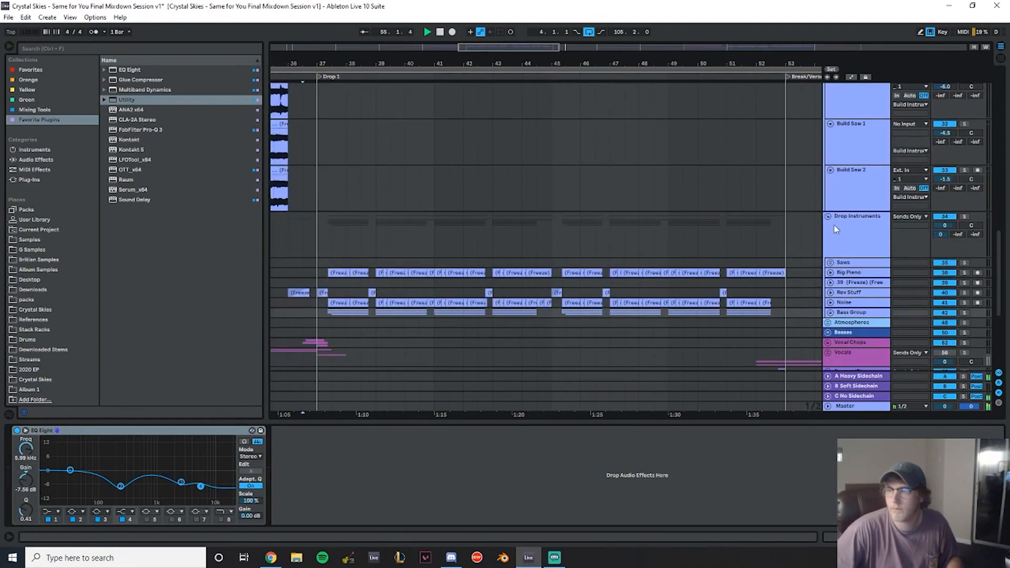
click(829, 217)
scroll(758, 206, down, 2)
- Expand the Kick and Snare group and set the Kick + Snare track's volume to -1.5 dB
drag(353, 65, 548, 36)
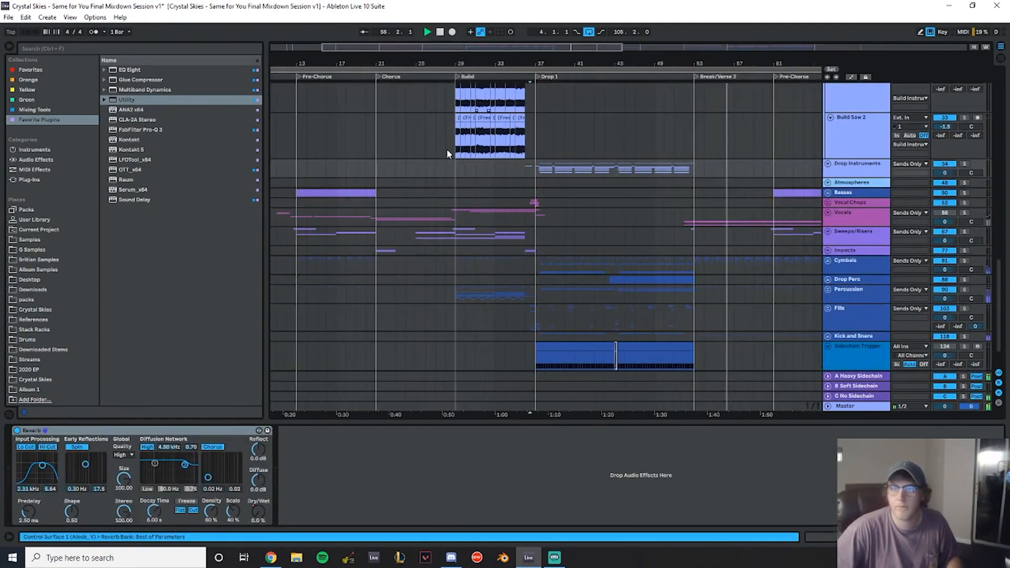
click(448, 153)
key(space)
key(space)
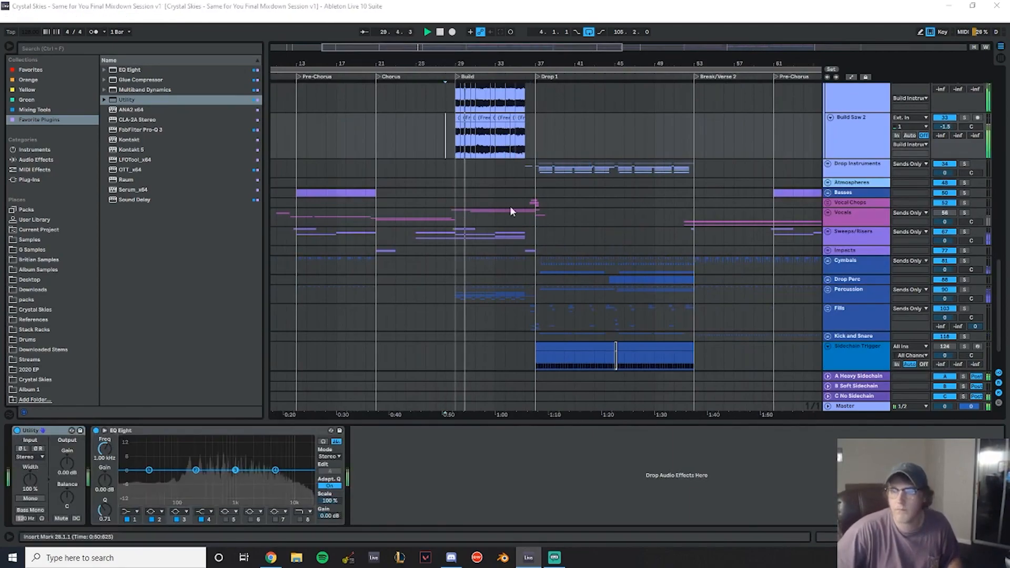
scroll(656, 133, down, 2)
drag(640, 65, 614, 83)
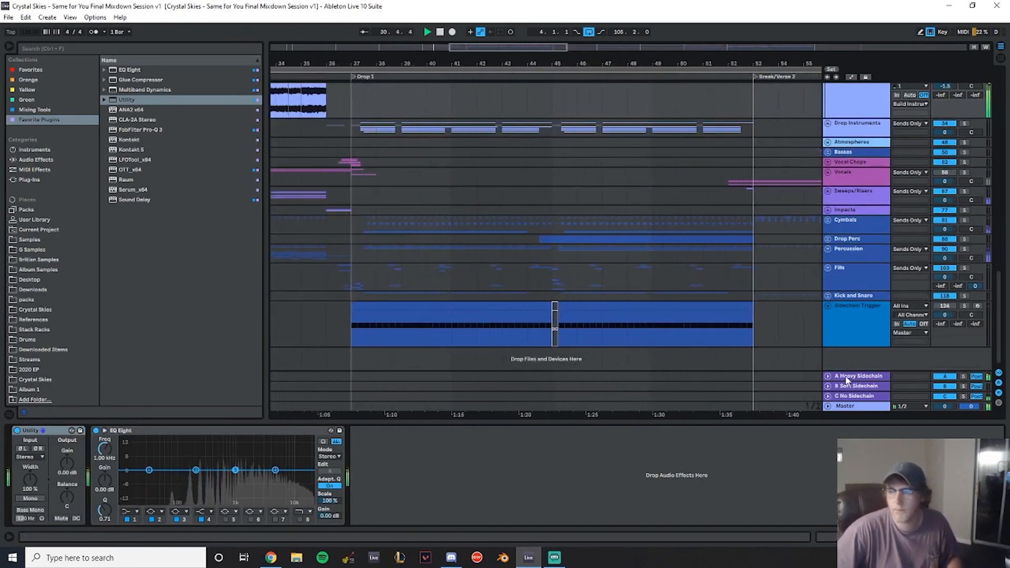
click(829, 306)
scroll(554, 245, down, 4)
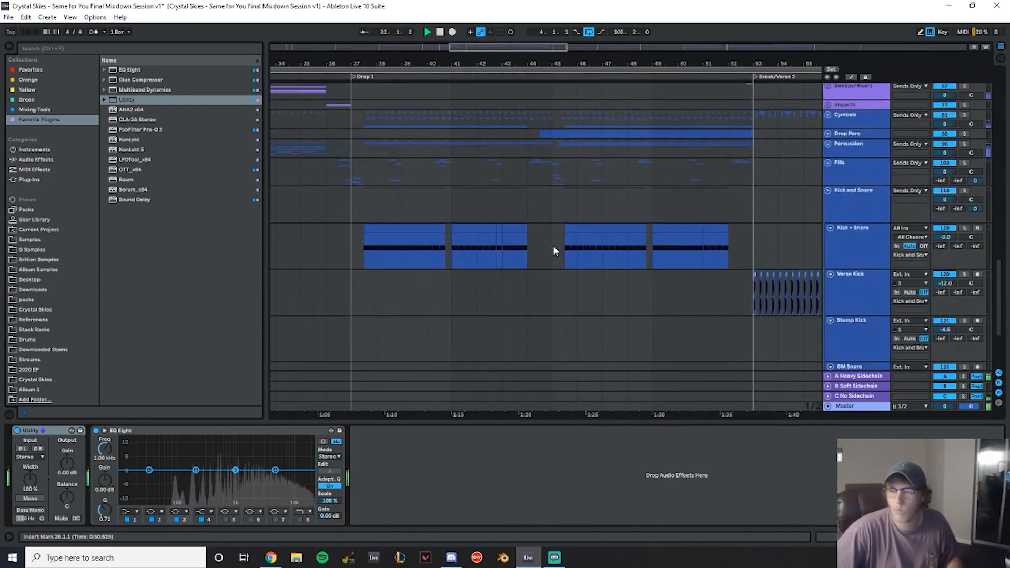
click(861, 204)
scroll(789, 226, up, 1)
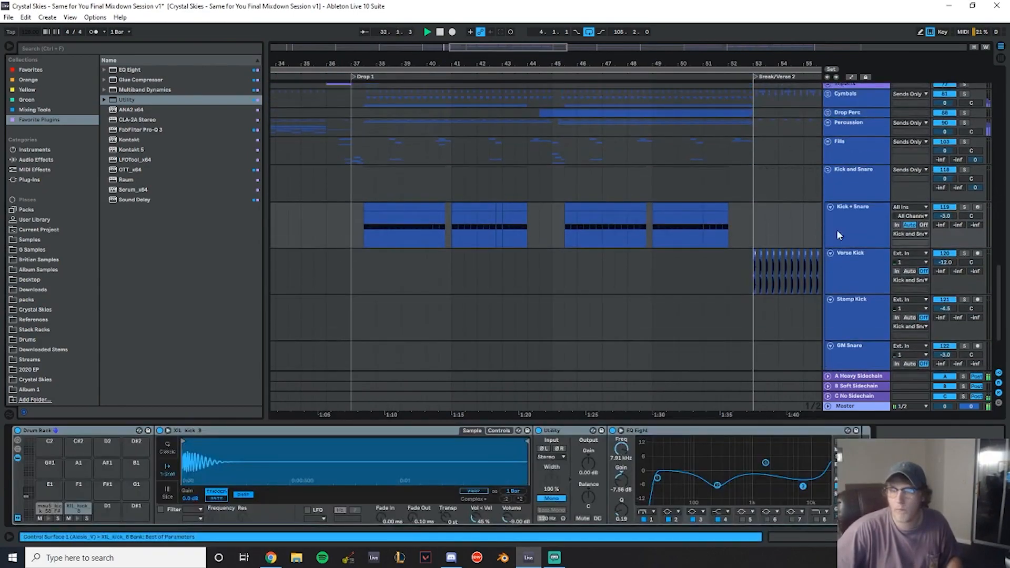
click(949, 217)
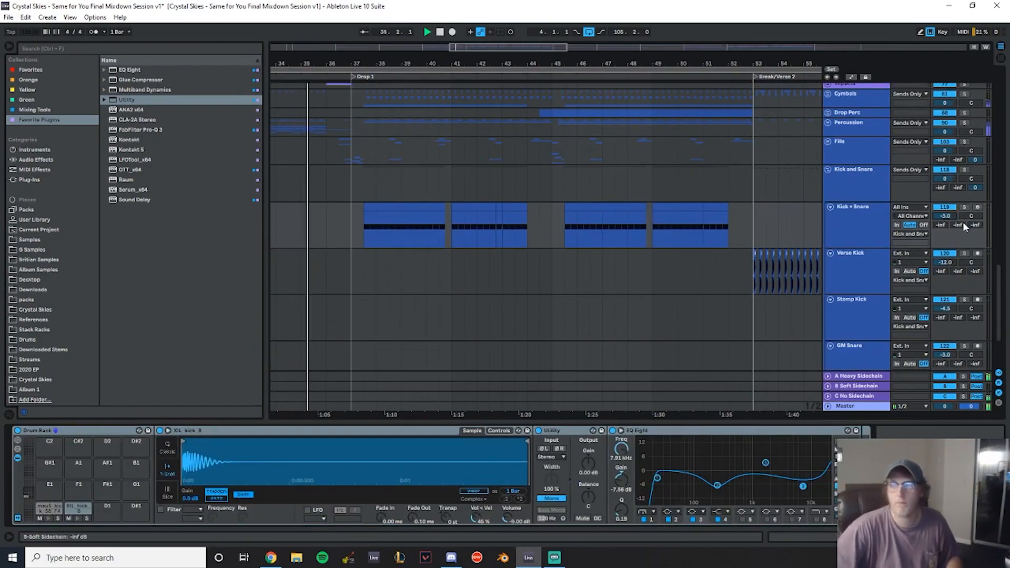
key(Return)
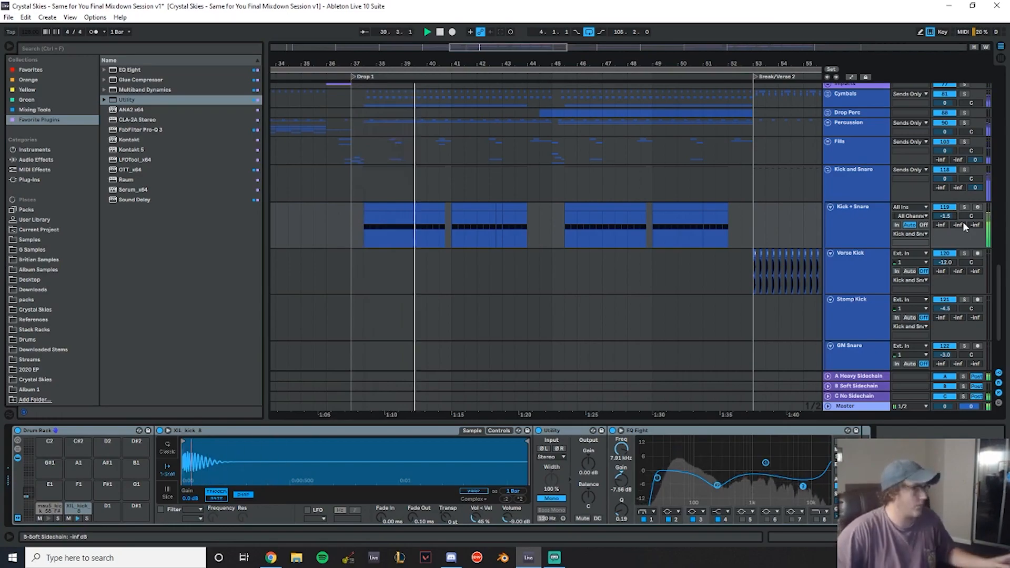
- Collapse the Kick and Snare group, the Sub track and the Bass Group
scroll(824, 220, up, 5)
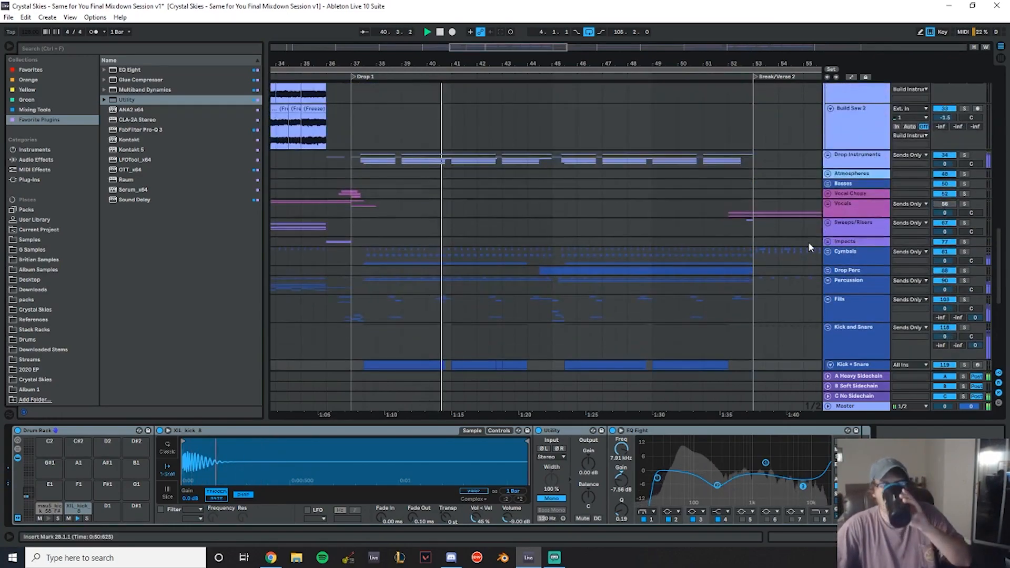
scroll(808, 245, up, 1)
click(829, 198)
scroll(844, 240, down, 2)
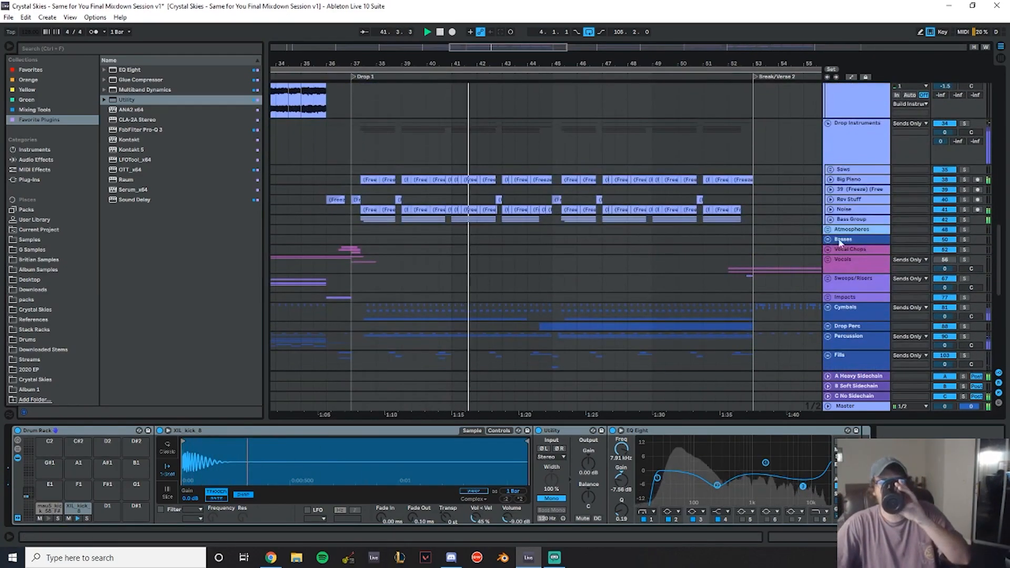
click(831, 219)
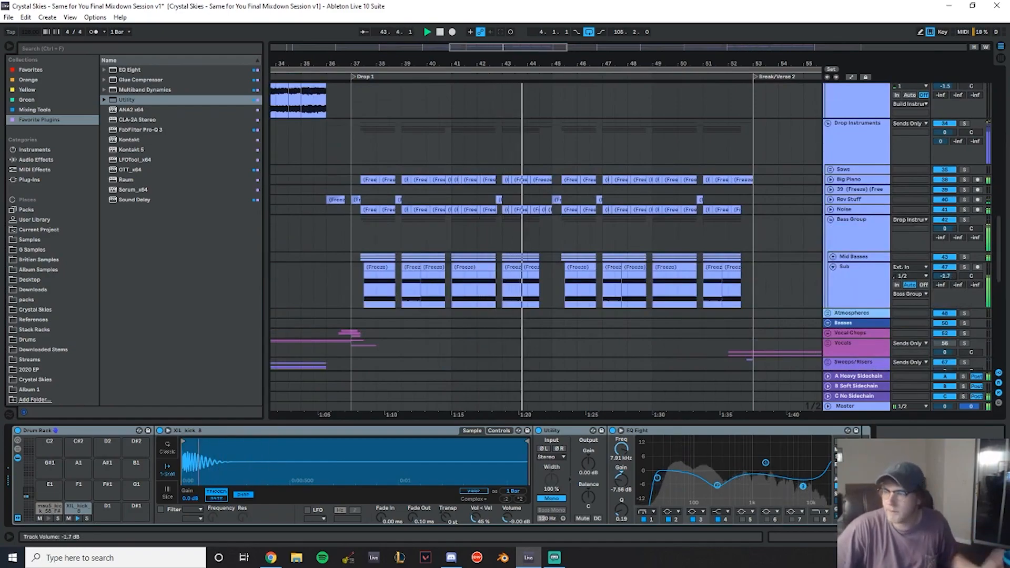
click(841, 303)
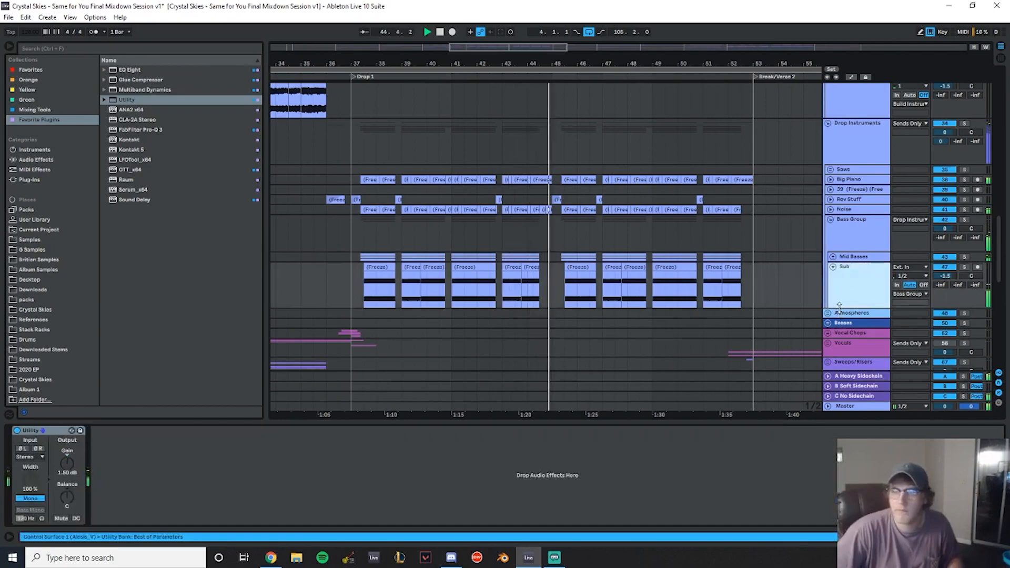
scroll(837, 293, up, 1)
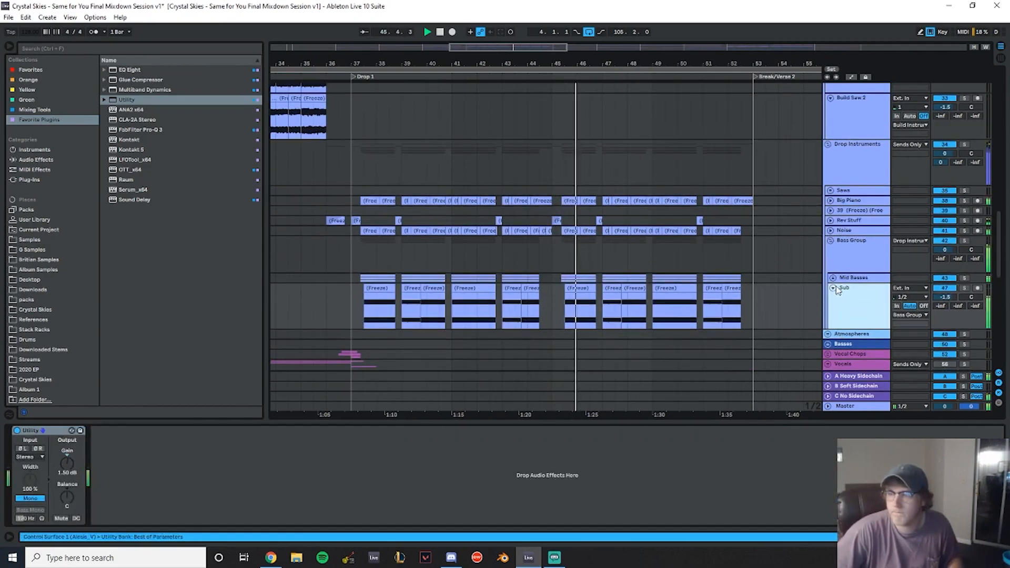
click(834, 288)
click(829, 245)
click(830, 241)
- Collapse the Build Saw 2, Build Saw 1, Build Piano and Build Instruments tracks
scroll(816, 190, down, 2)
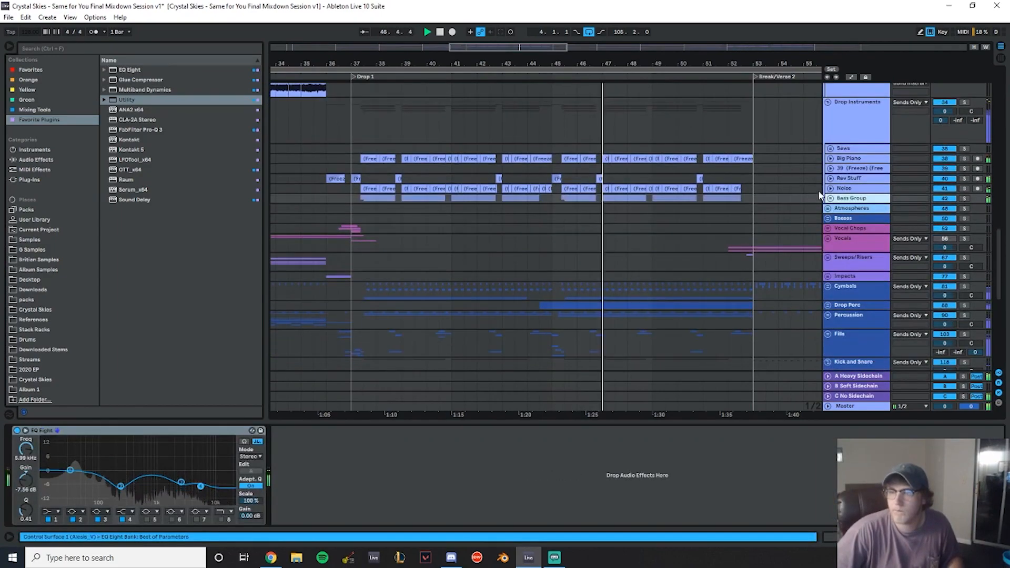
scroll(817, 190, up, 4)
click(828, 196)
scroll(829, 200, up, 4)
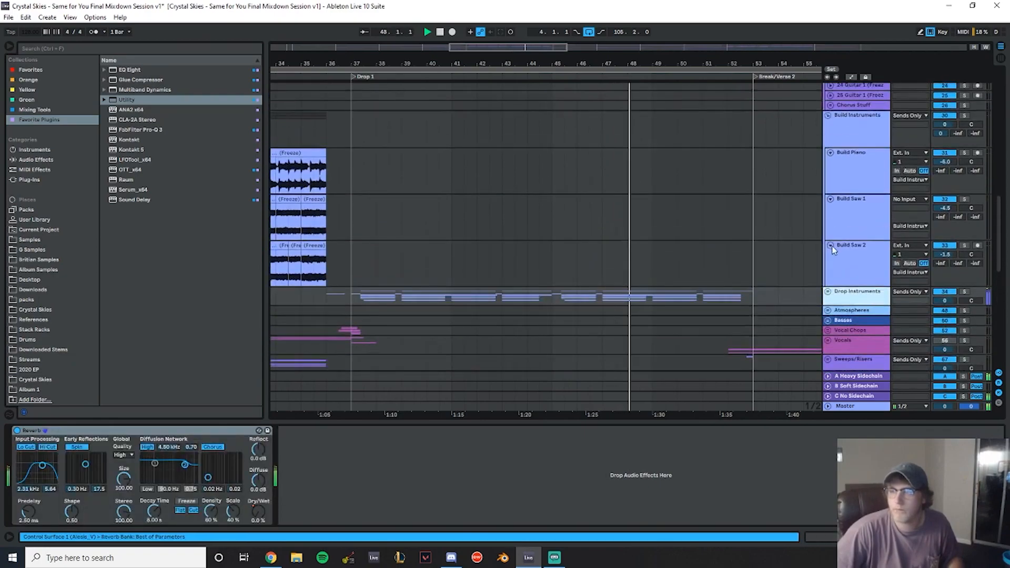
click(830, 246)
click(830, 200)
click(830, 153)
click(829, 116)
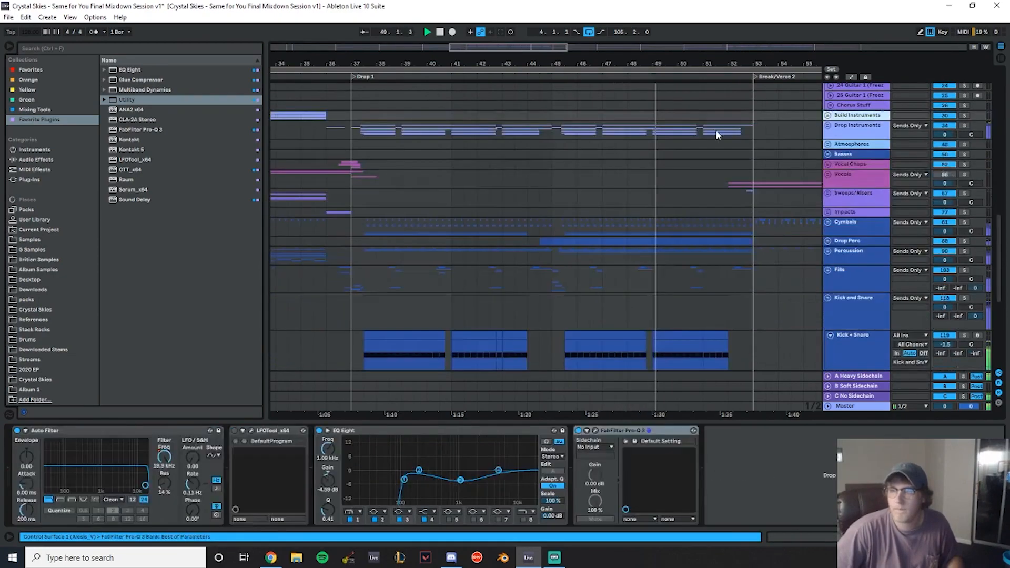
- Solo the Kick + Snare track and select its first clip at the start of Drop 1
scroll(742, 128, up, 4)
drag(668, 66, 491, 72)
scroll(841, 271, down, 4)
scroll(499, 265, down, 4)
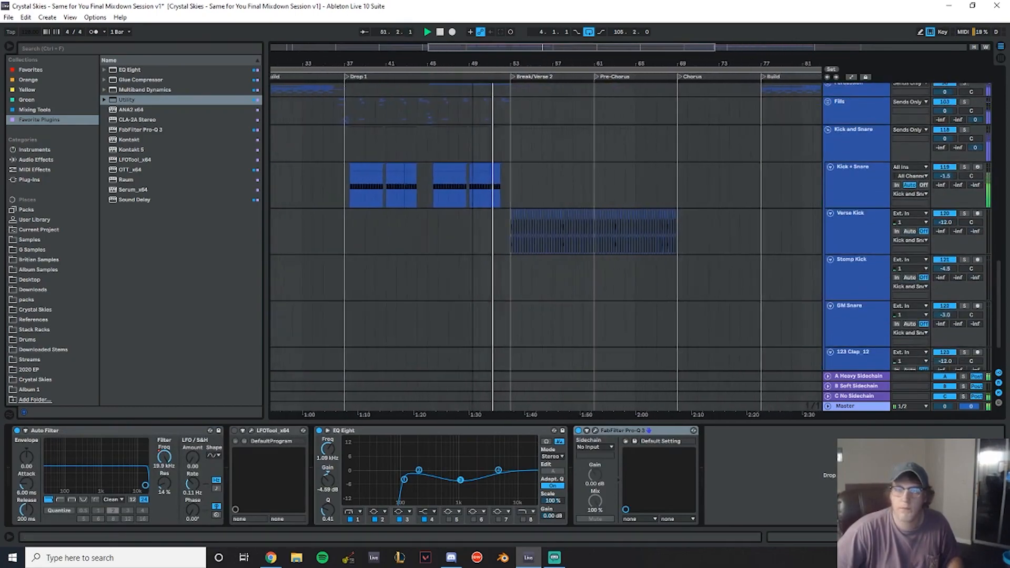
scroll(639, 198, up, 3)
click(867, 247)
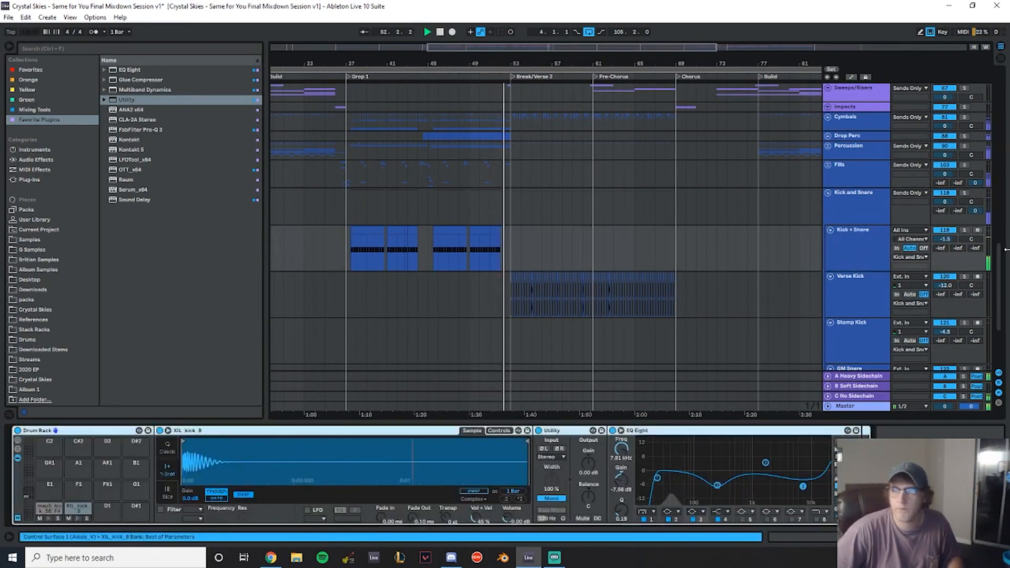
click(965, 230)
click(359, 245)
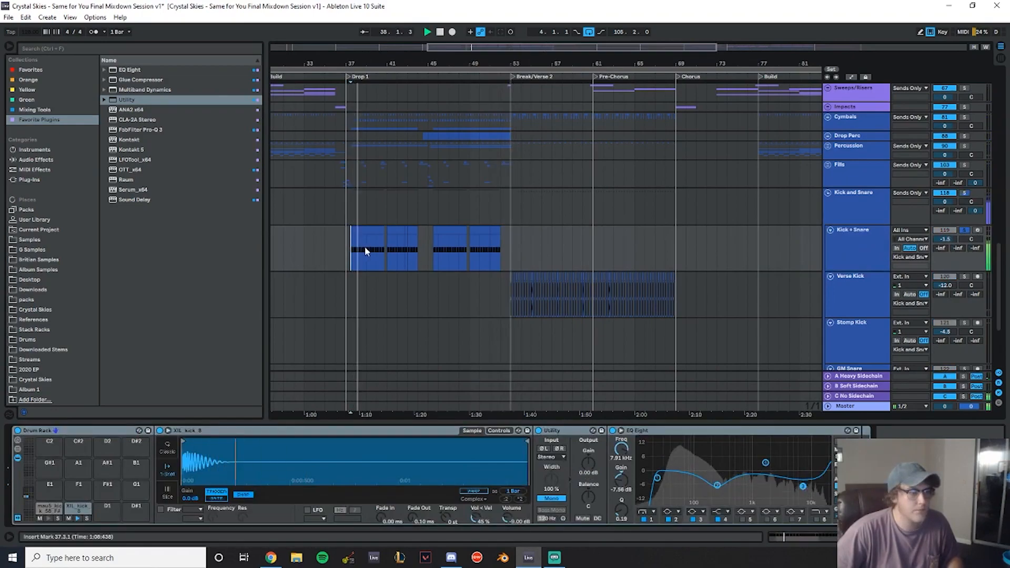
- Browse the British Samples Dubstep kick folder and preview XIL_kick_8 (no top).wav
click(965, 231)
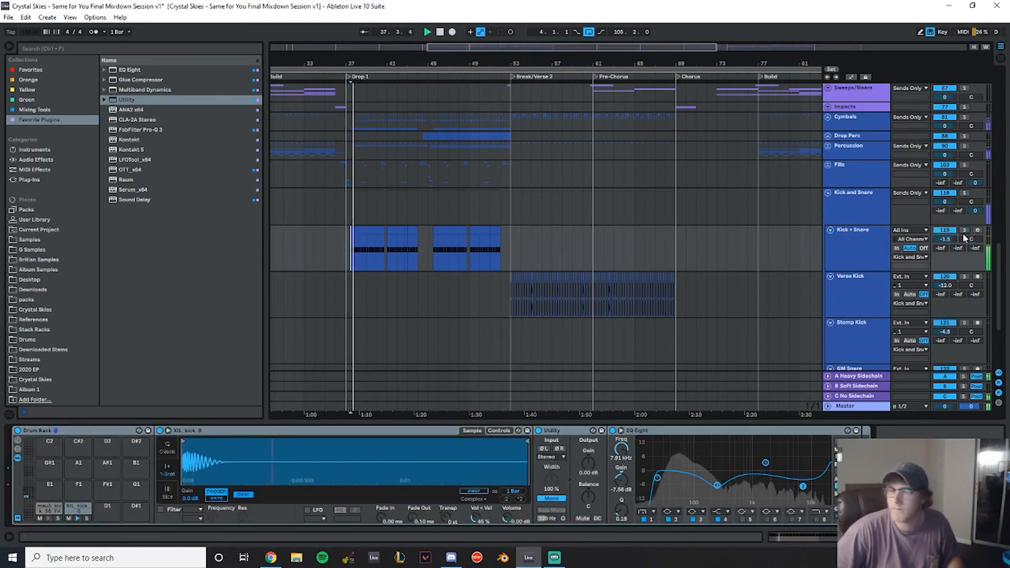
scroll(849, 259, up, 2)
click(964, 283)
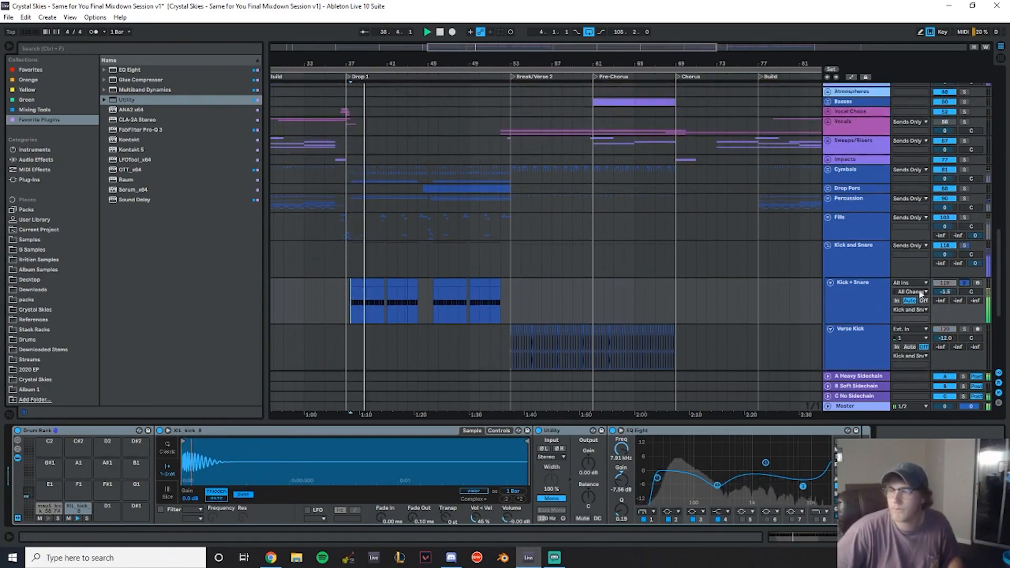
click(52, 260)
scroll(180, 220, down, 1)
scroll(172, 204, up, 4)
click(117, 172)
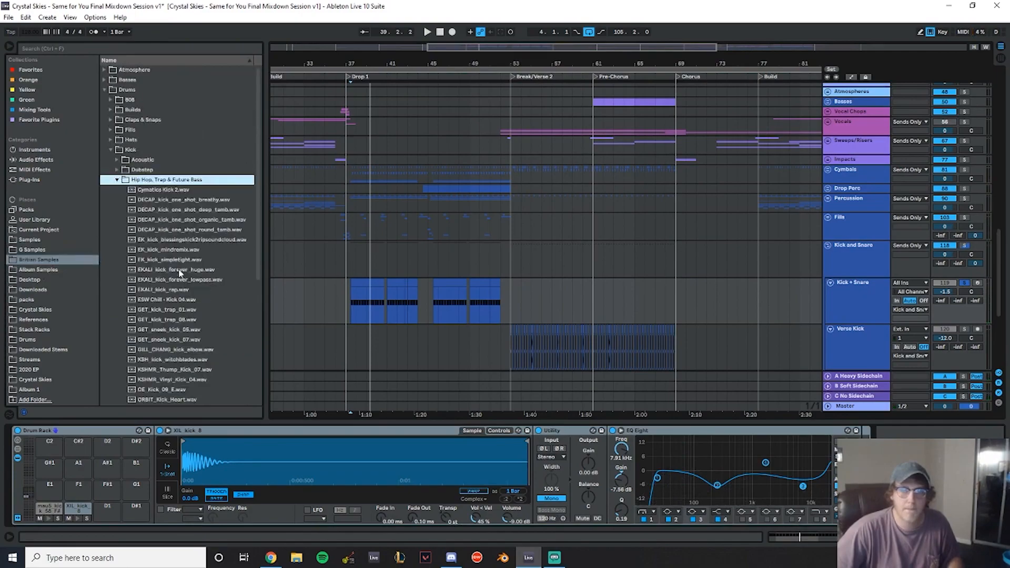
scroll(173, 237, down, 1)
click(122, 149)
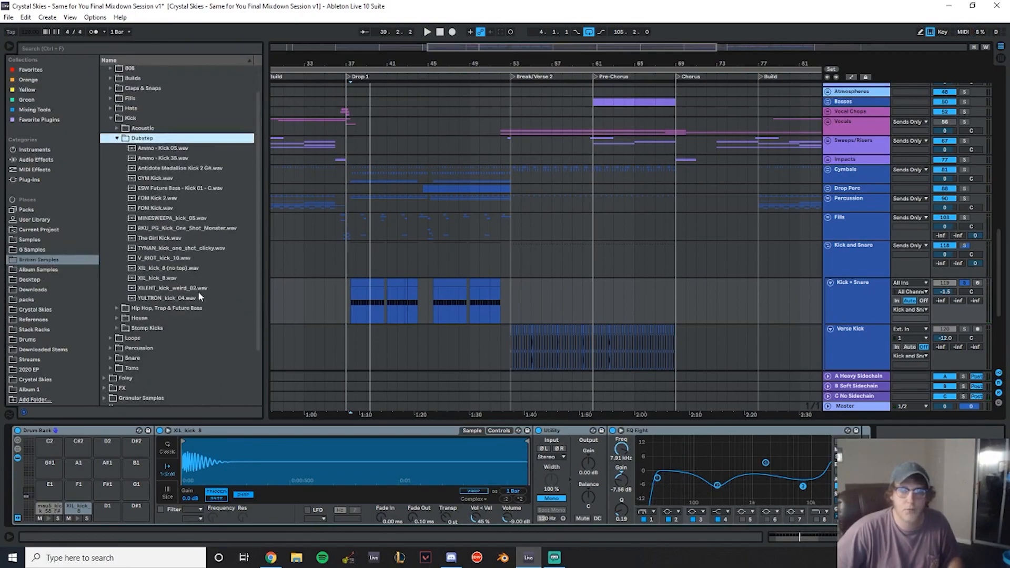
click(169, 269)
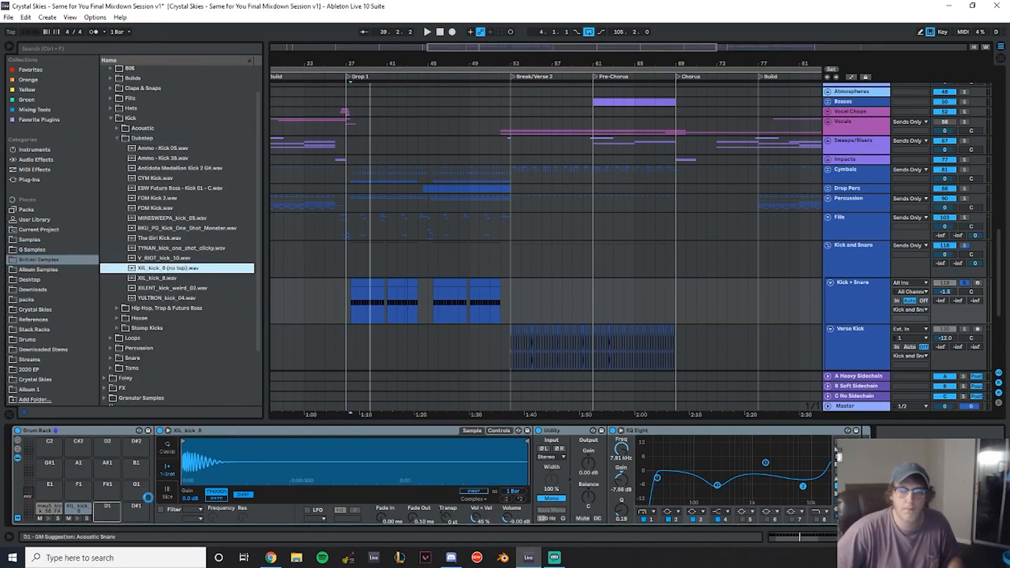
- Select the Drop 1 clips on the Kick + Snare track and consolidate them into one clip
drag(347, 301, 513, 288)
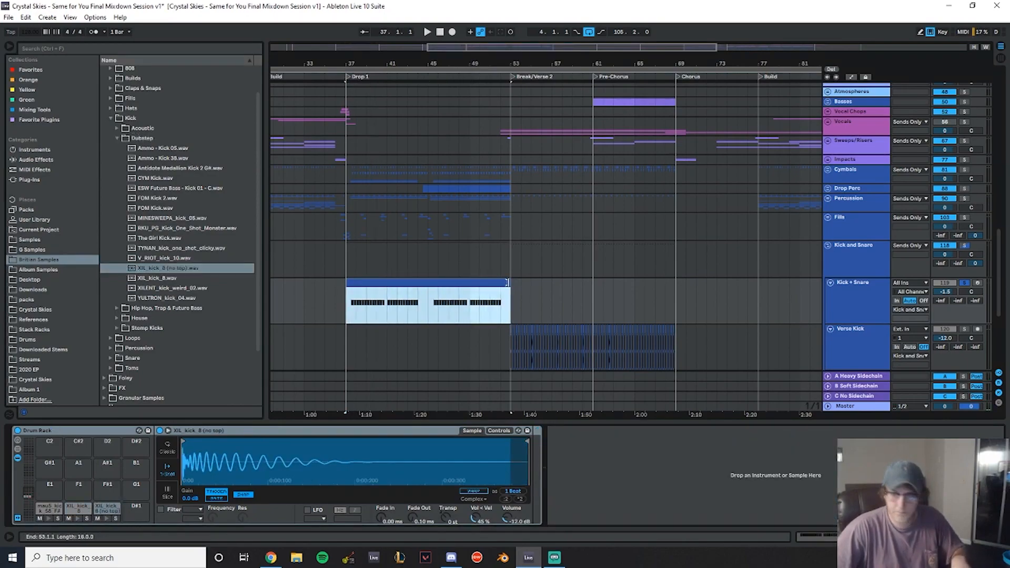
key(ctrl+j)
- Unsolo the Kick + Snare track after trying its kick notes on the XIL_kick_8 (no top) pad and returning them
click(251, 475)
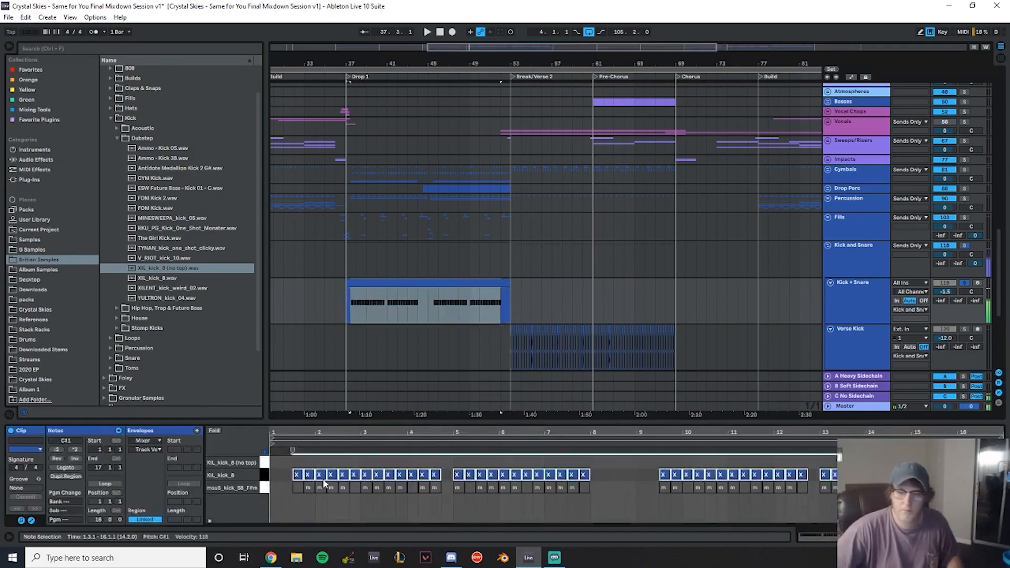
key(Up)
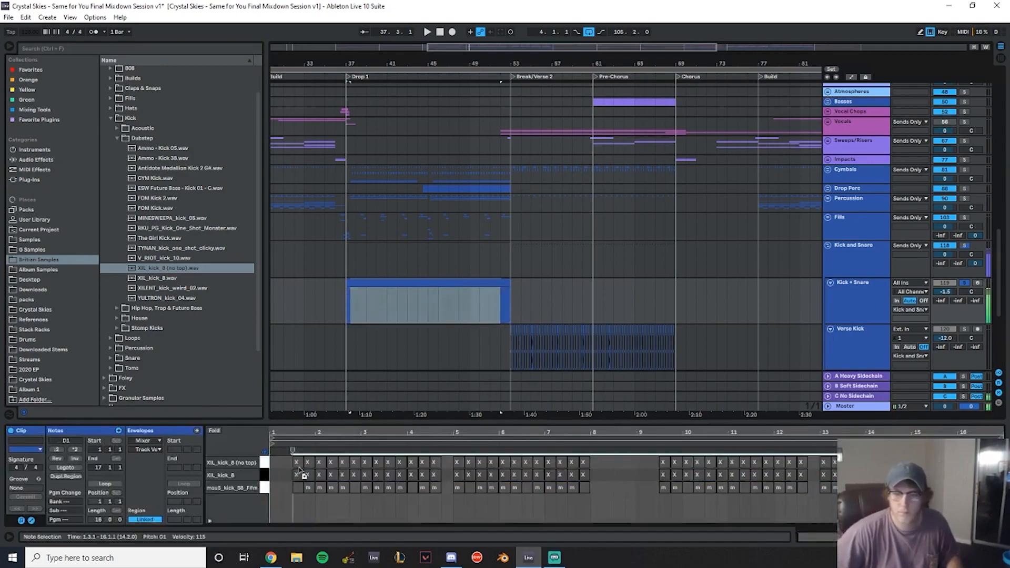
click(965, 284)
drag(947, 292, 947, 284)
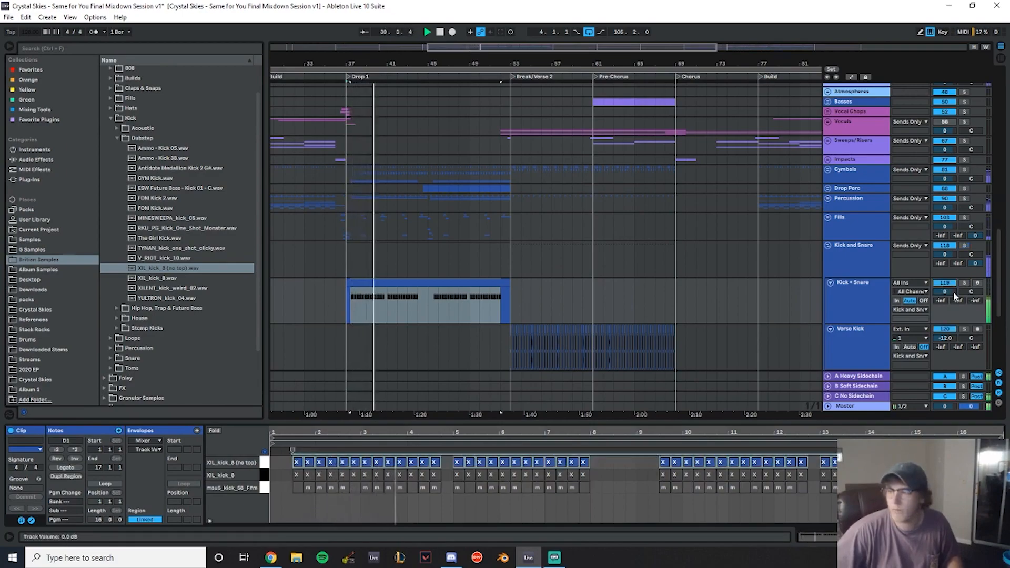
click(266, 467)
key(Down)
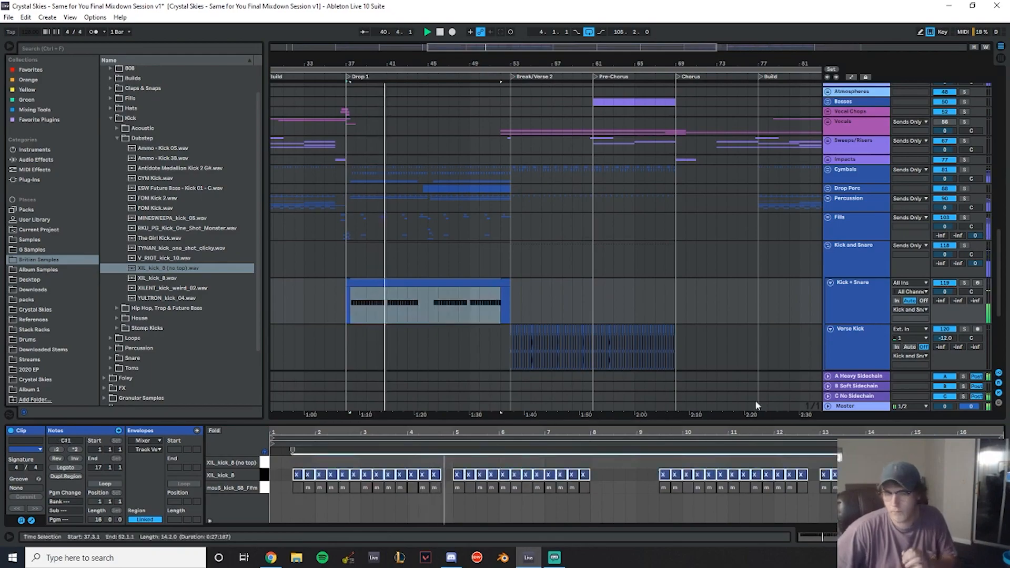
- Set the Kick + Snare track's volume to -1.6 dB
drag(956, 292, 956, 295)
text(-1)
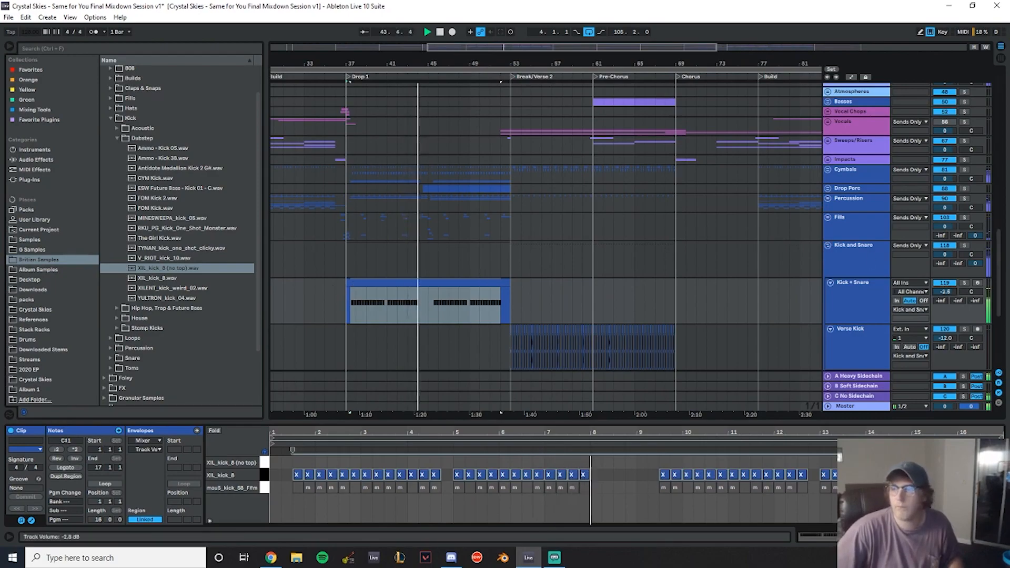
drag(952, 292, 951, 298)
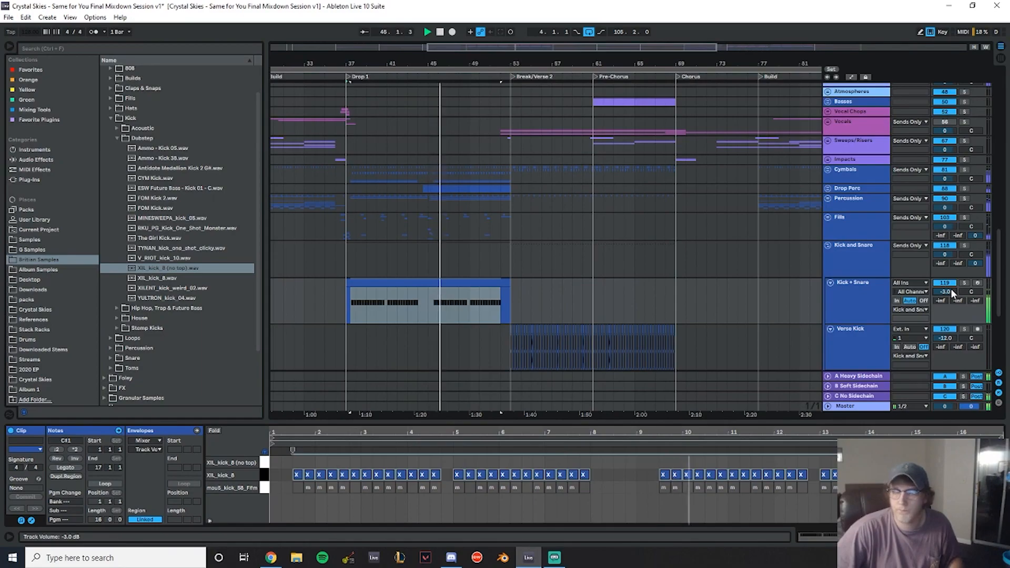
text(-1.)
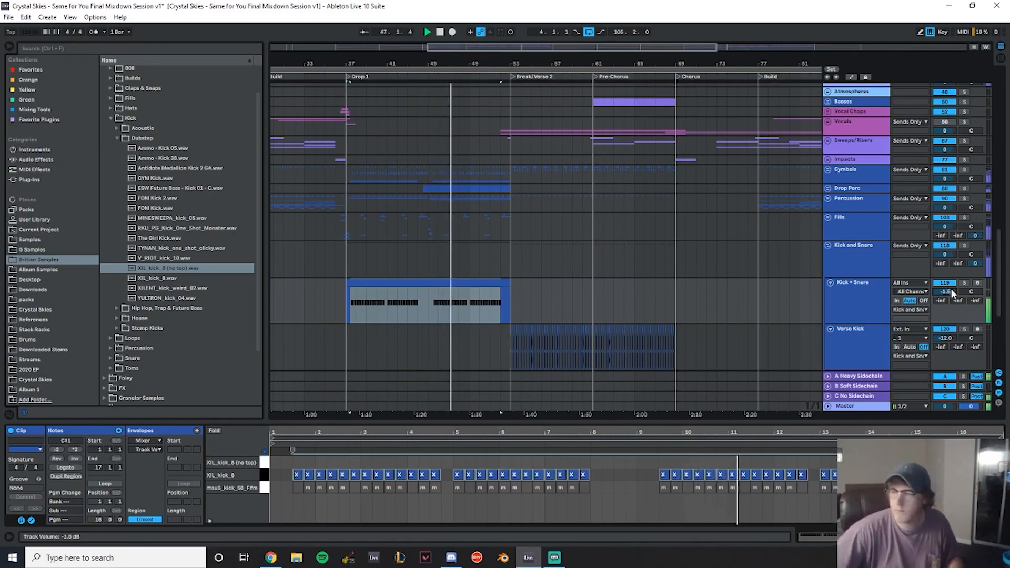
- Collapse the Kick and Snare group and expand the Drop Instruments group
click(827, 245)
scroll(648, 216, up, 3)
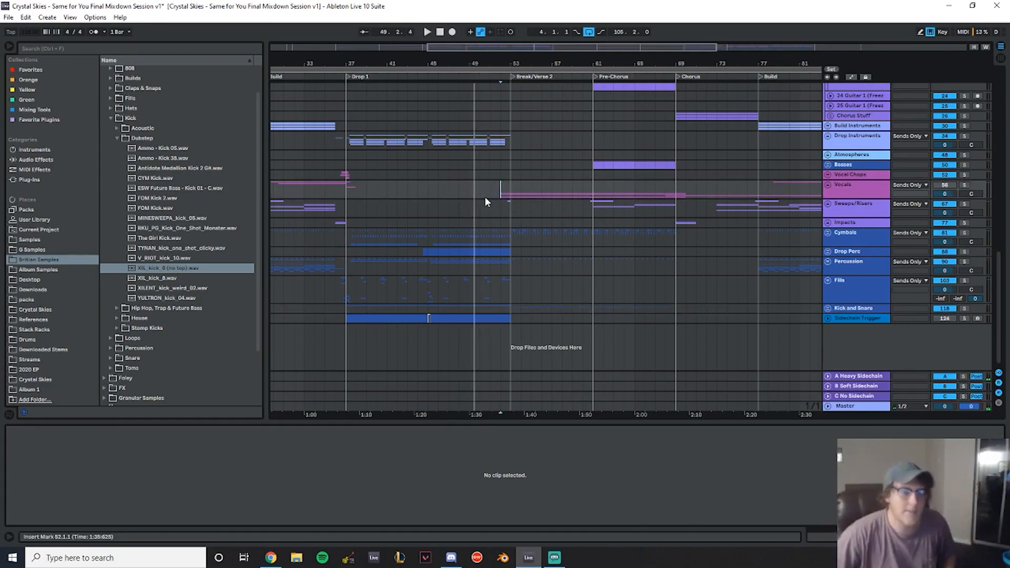
scroll(376, 153, up, 8)
scroll(377, 209, up, 1)
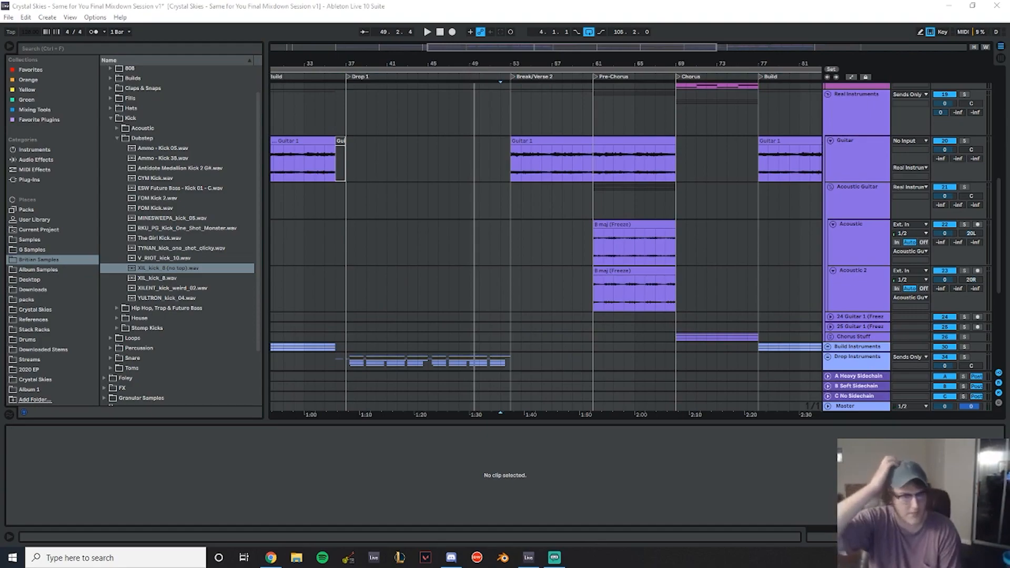
scroll(454, 286, up, 15)
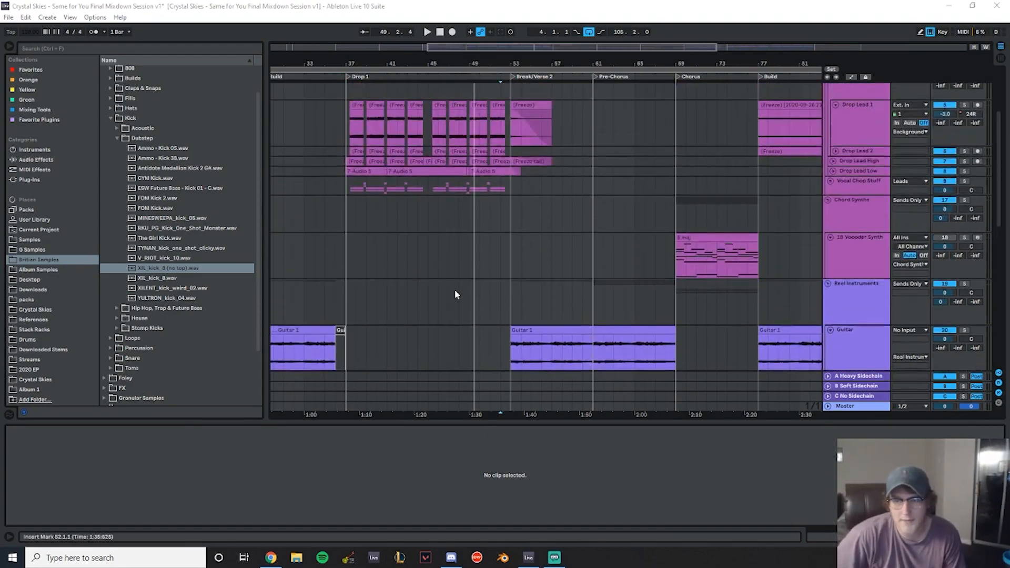
scroll(398, 248, down, 15)
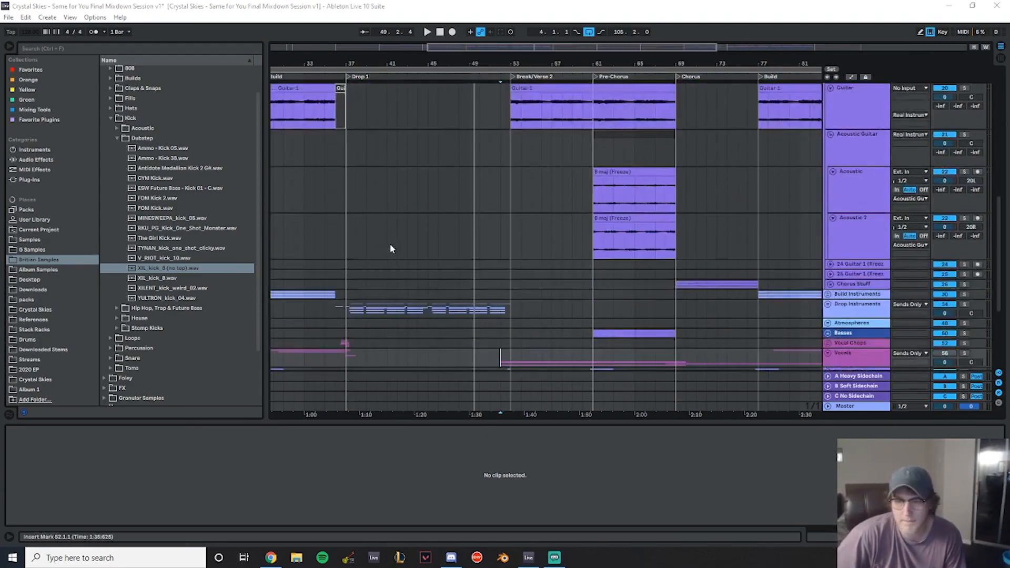
click(828, 209)
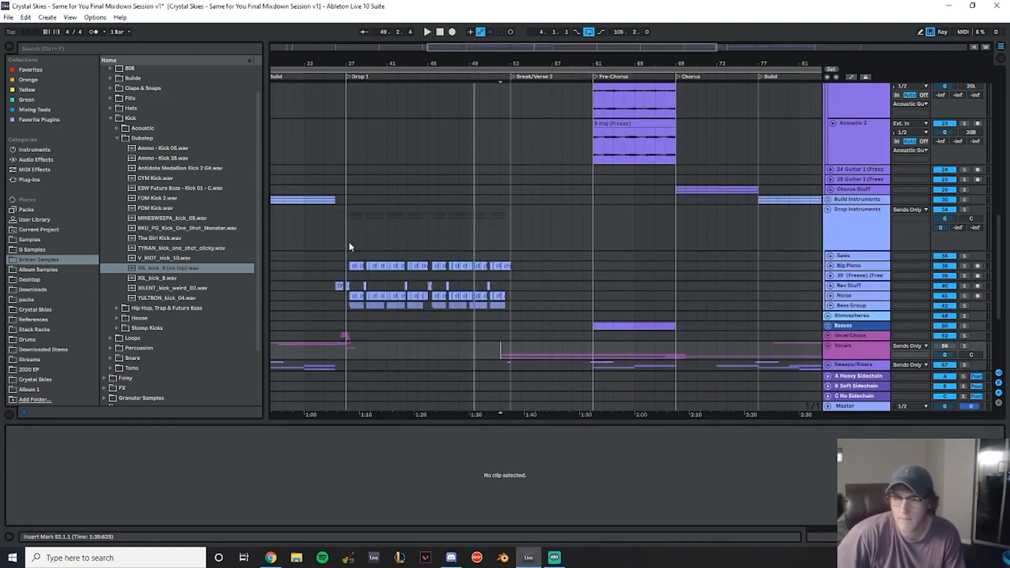
- Solo the Big Piano track to listen to it from the start of Drop 1, then unsolo it
scroll(356, 241, down, 4)
click(352, 171)
click(965, 171)
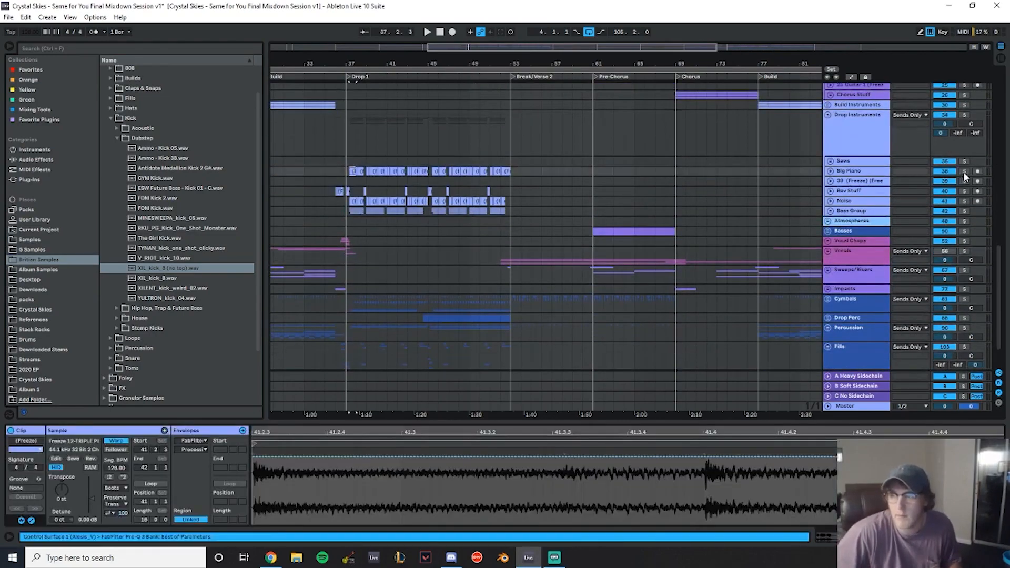
scroll(759, 298, down, 3)
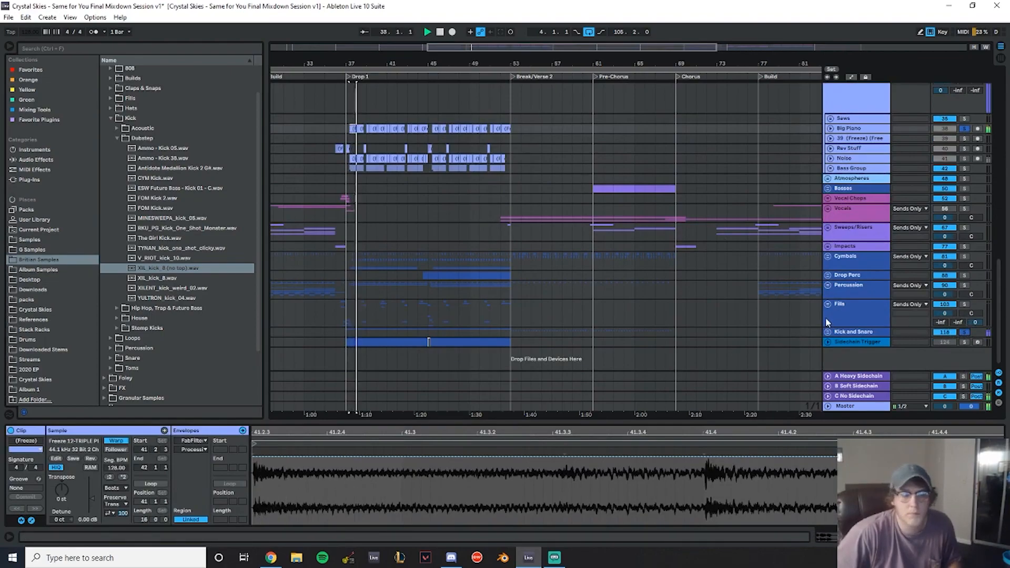
scroll(572, 246, up, 3)
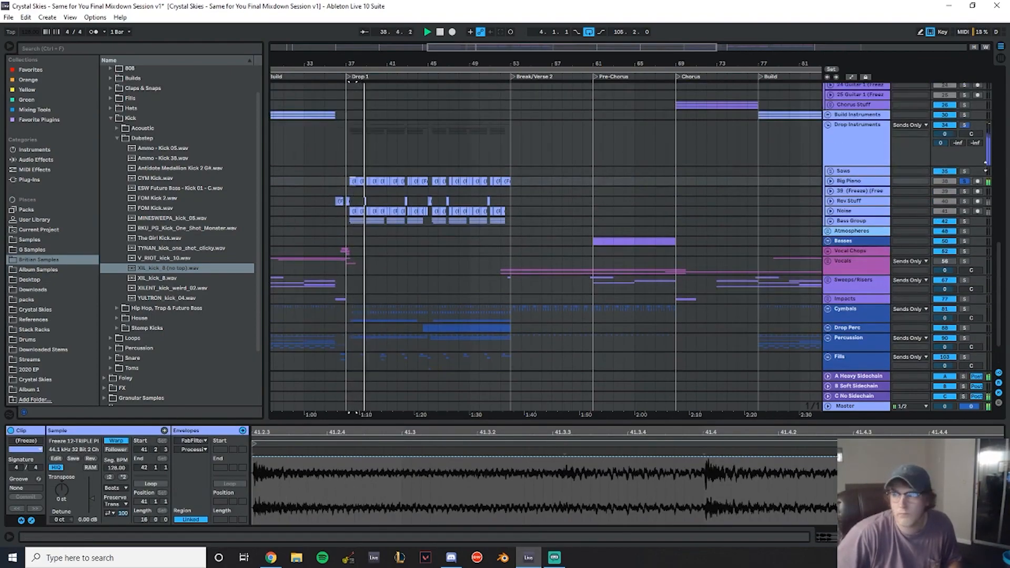
click(967, 181)
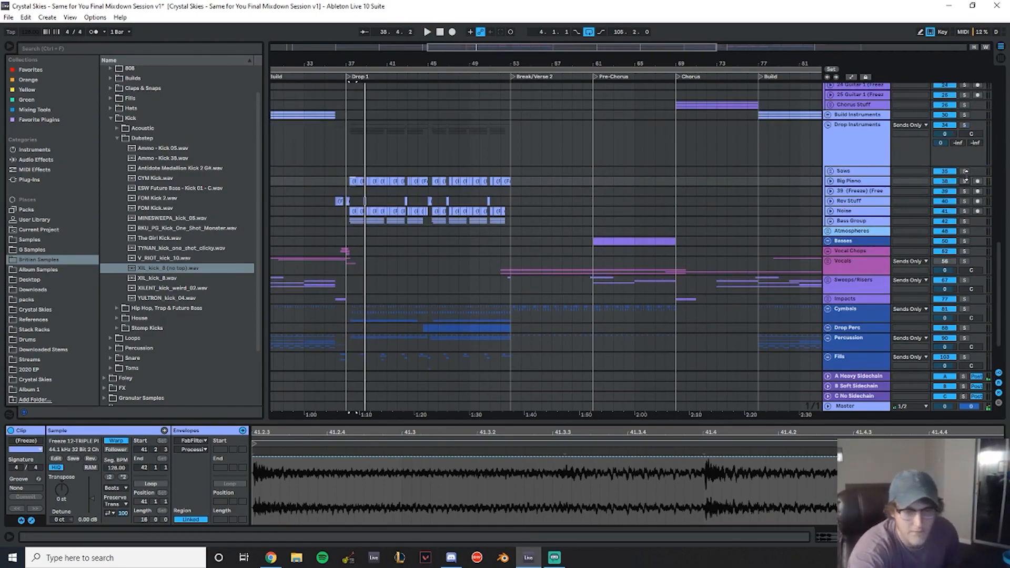
key(space)
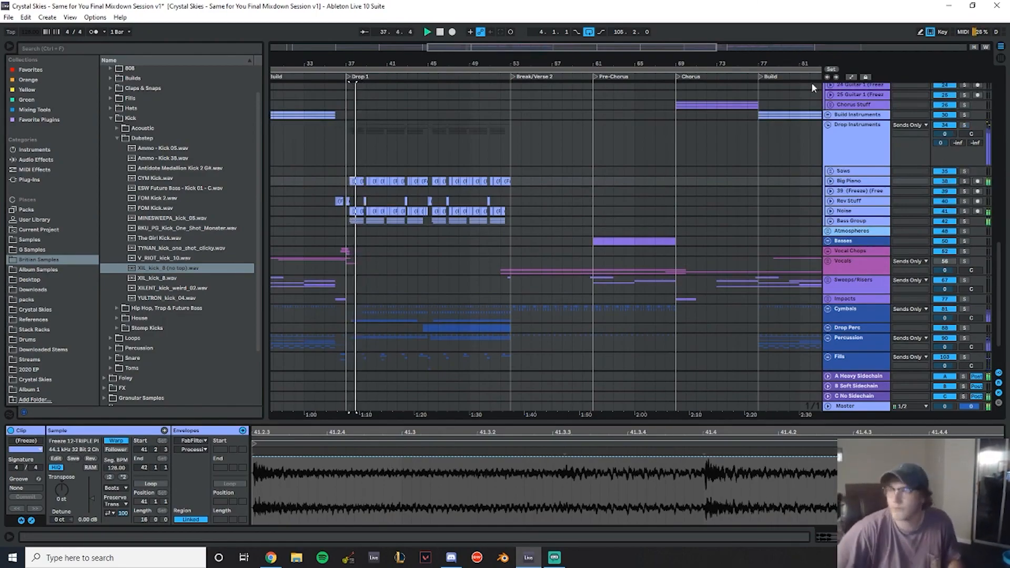
- Collapse the Drop Instruments group and set the playback position back to the build before Drop 1
click(829, 126)
scroll(690, 260, up, 10)
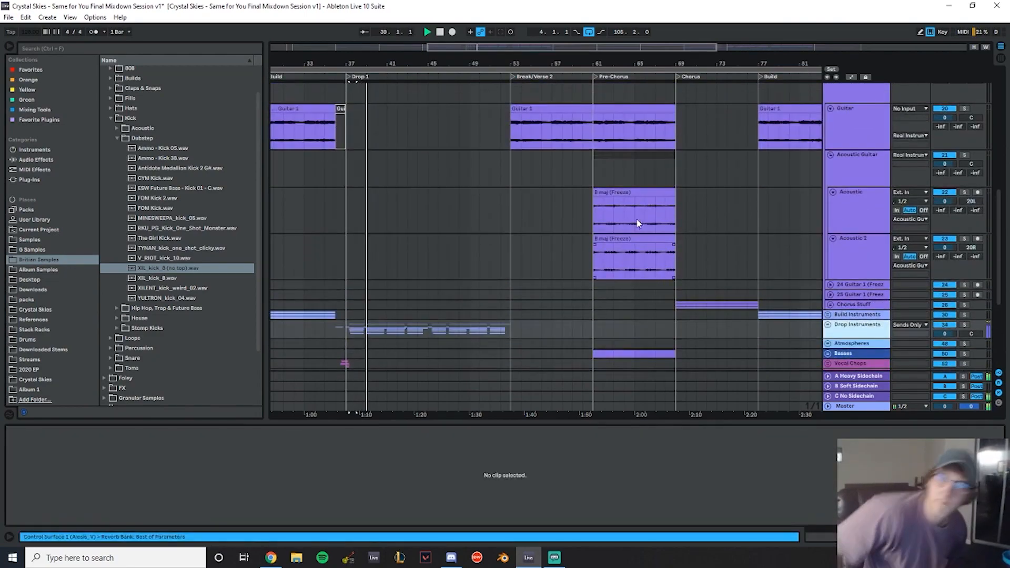
double_click(640, 222)
scroll(646, 202, up, 3)
click(647, 231)
scroll(741, 280, down, 5)
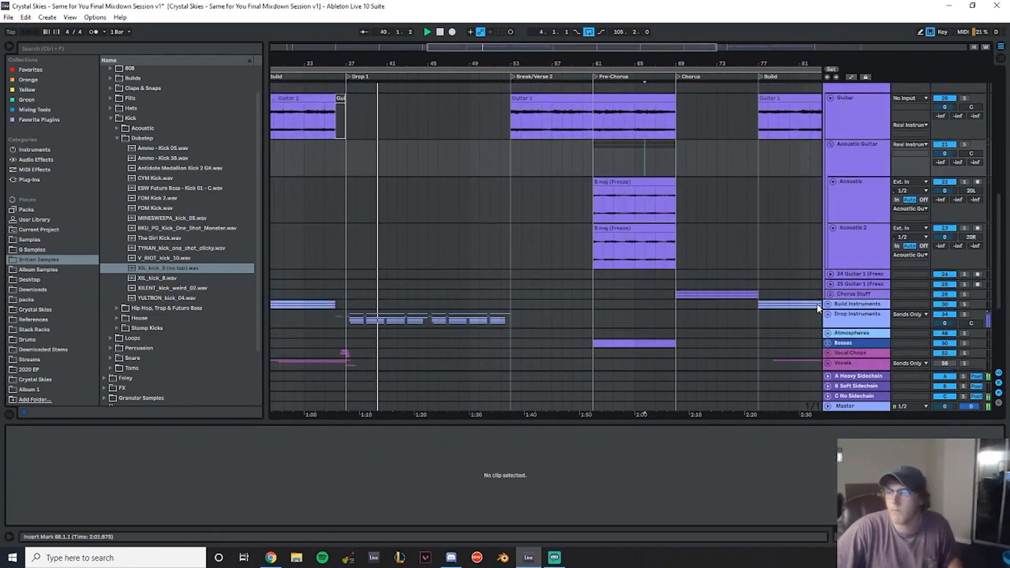
scroll(797, 225, down, 3)
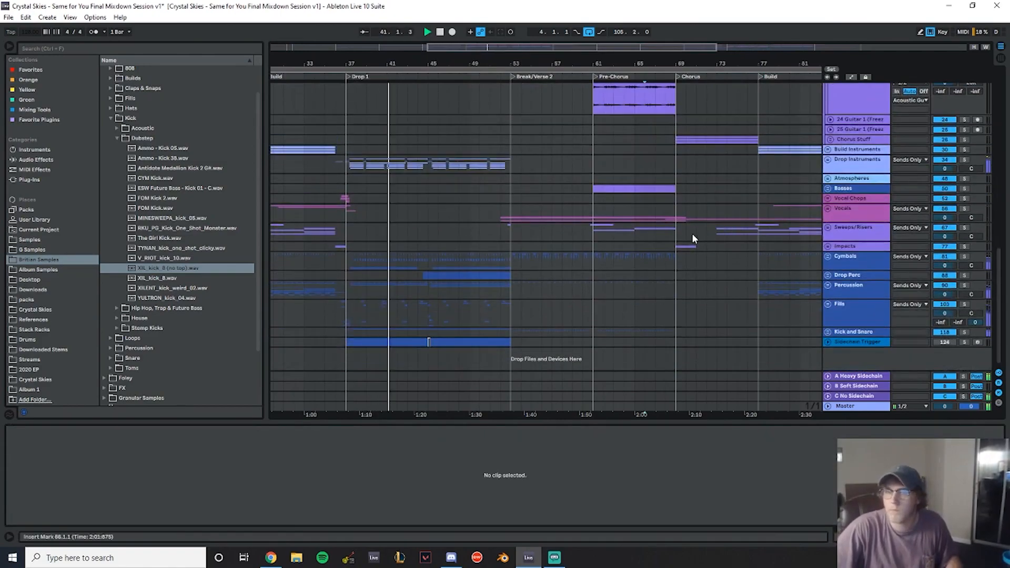
click(296, 157)
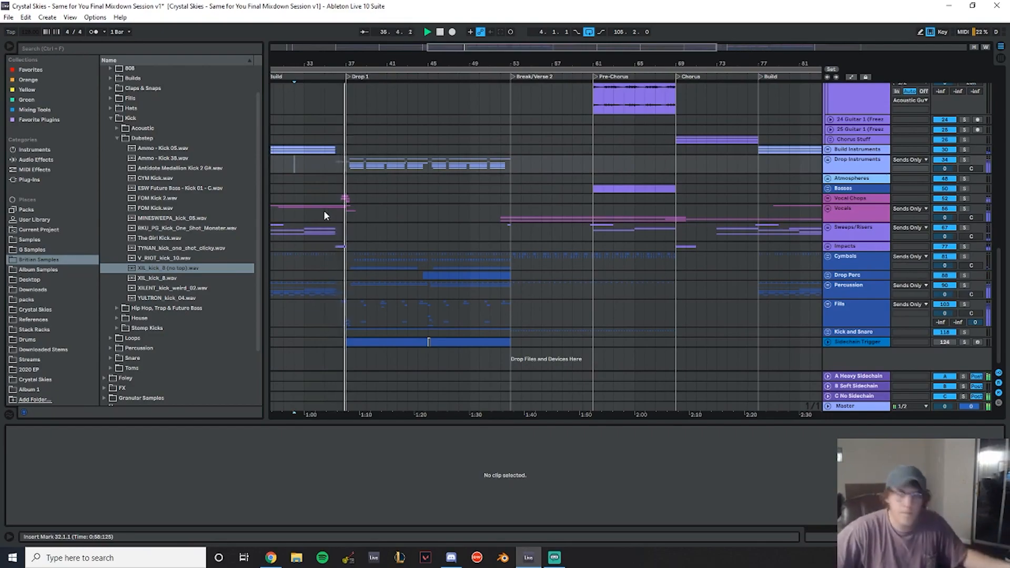
- Scroll through the track list to review the lead and vocal groups
scroll(758, 211, up, 6)
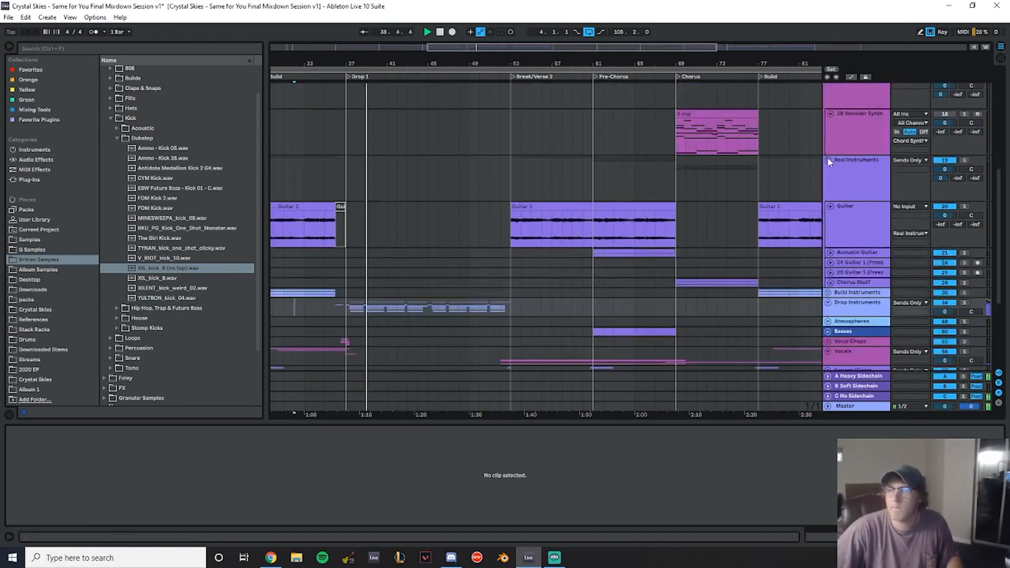
scroll(666, 171, up, 4)
scroll(643, 201, up, 4)
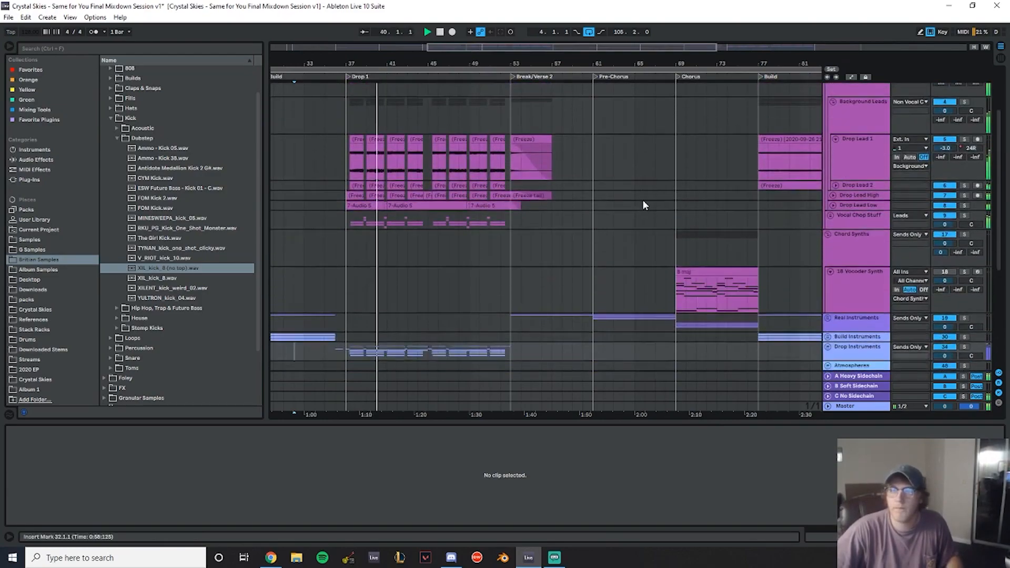
scroll(639, 193, down, 4)
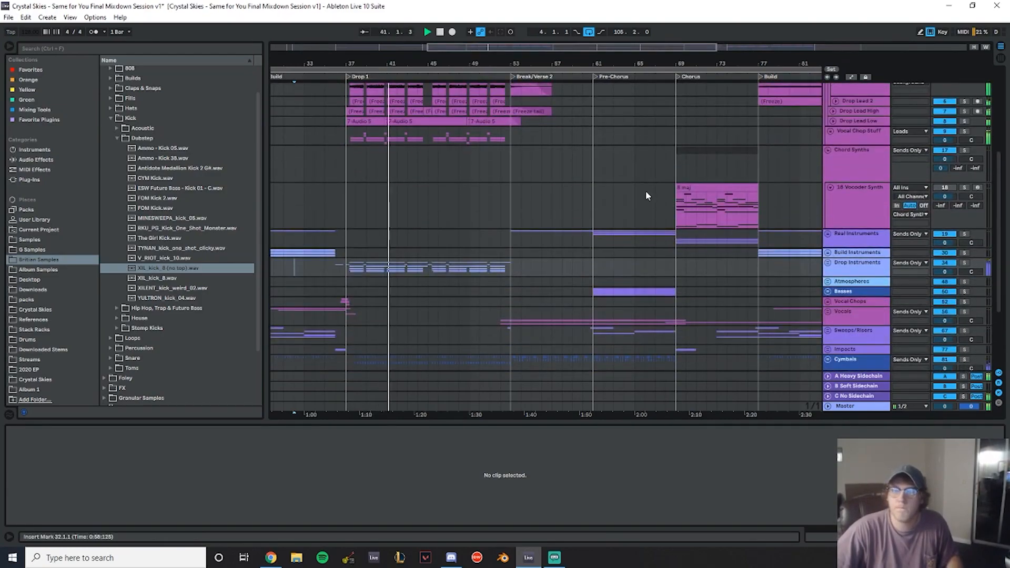
scroll(645, 190, down, 4)
scroll(826, 175, up, 5)
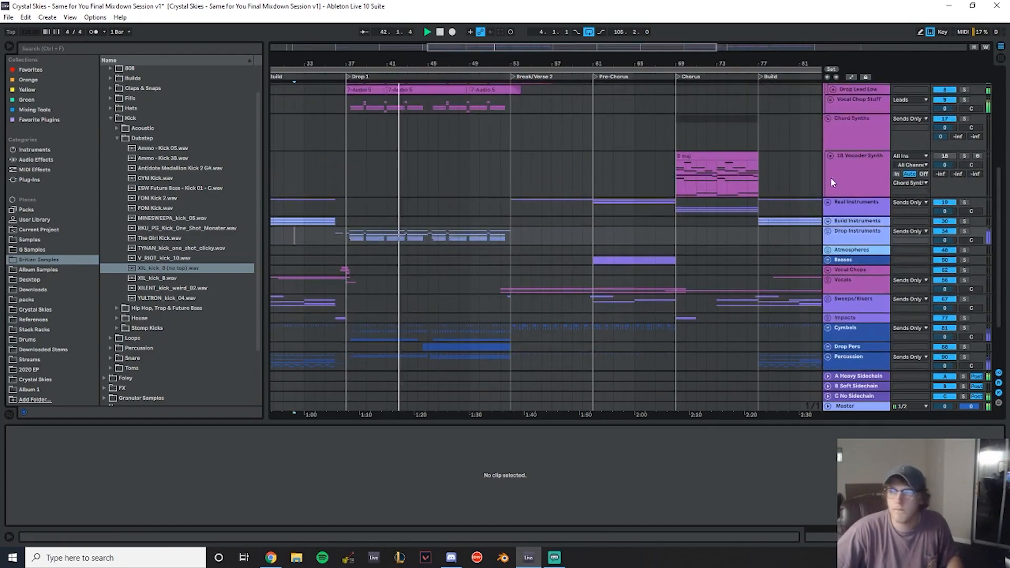
scroll(834, 151, down, 2)
scroll(859, 159, up, 5)
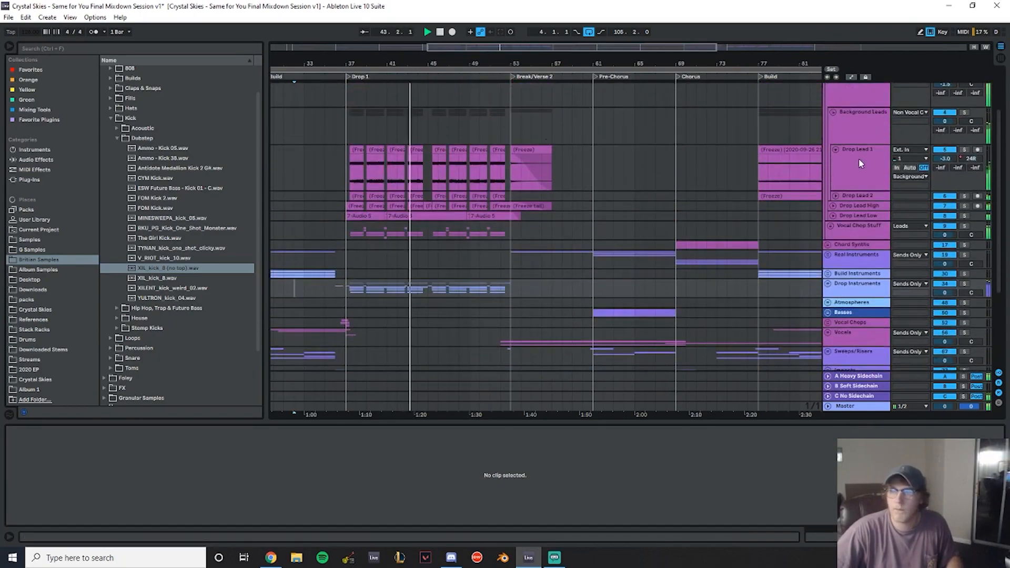
scroll(833, 153, down, 6)
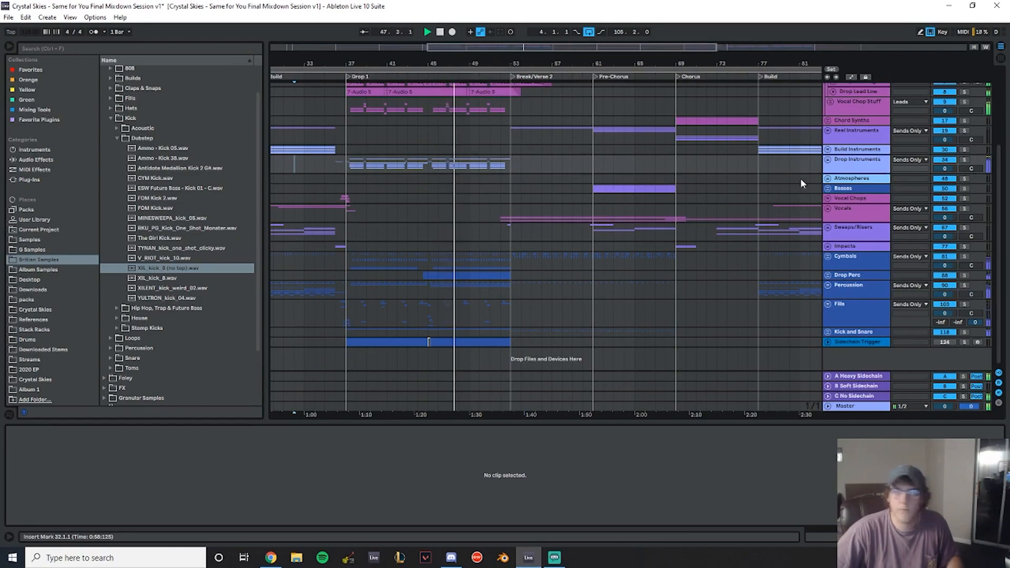
scroll(802, 188, up, 4)
- Solo the Non Vocal Chop 1 track and view the devices on it and the Vocal Chop Stuff track
click(861, 154)
click(965, 144)
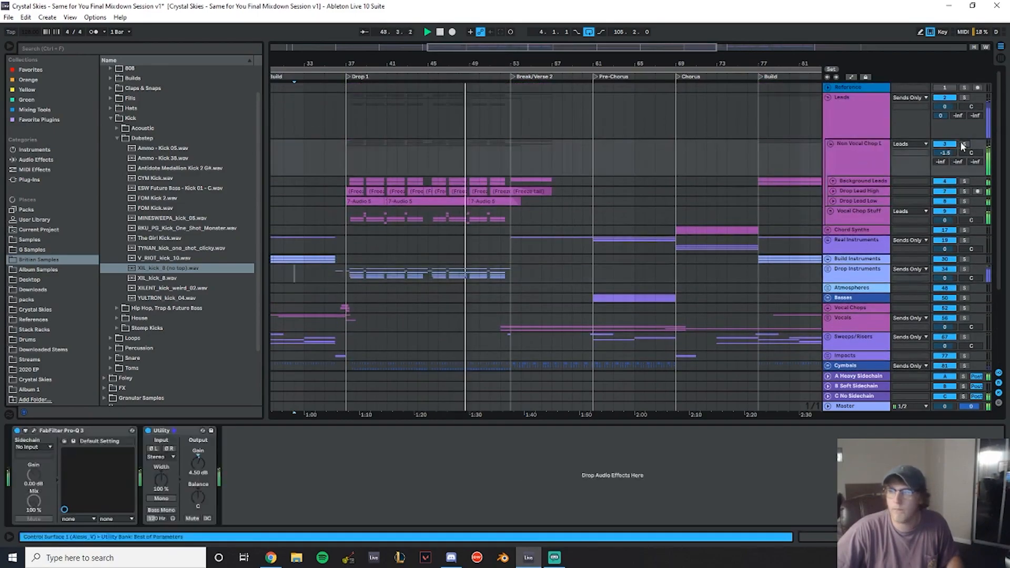
click(868, 161)
click(862, 217)
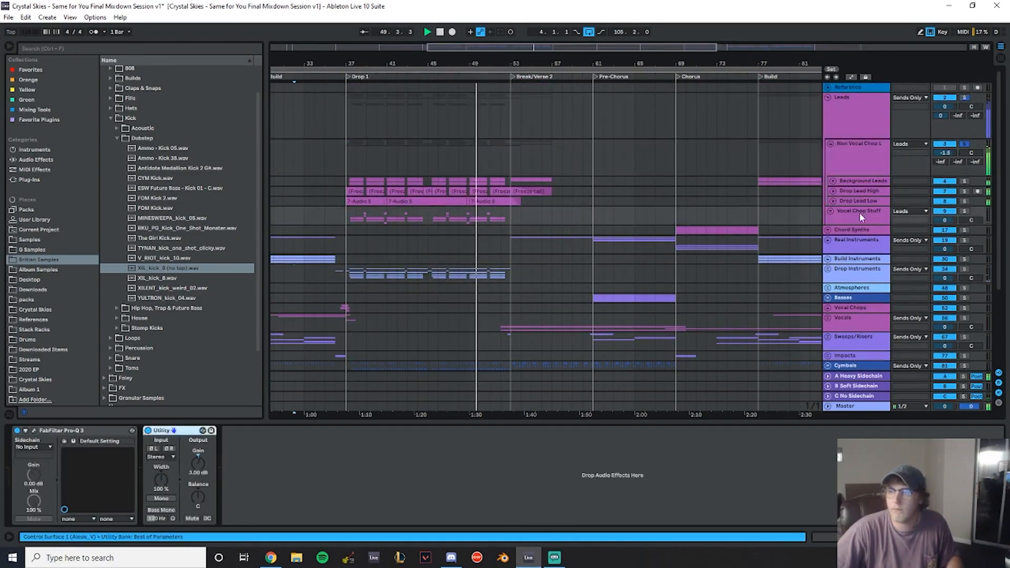
- Open Pro-Q 3 on the Non Vocal Chop Leads track and lower its upper bell band to about -2.5 dB near 4 kHz
click(352, 451)
click(873, 157)
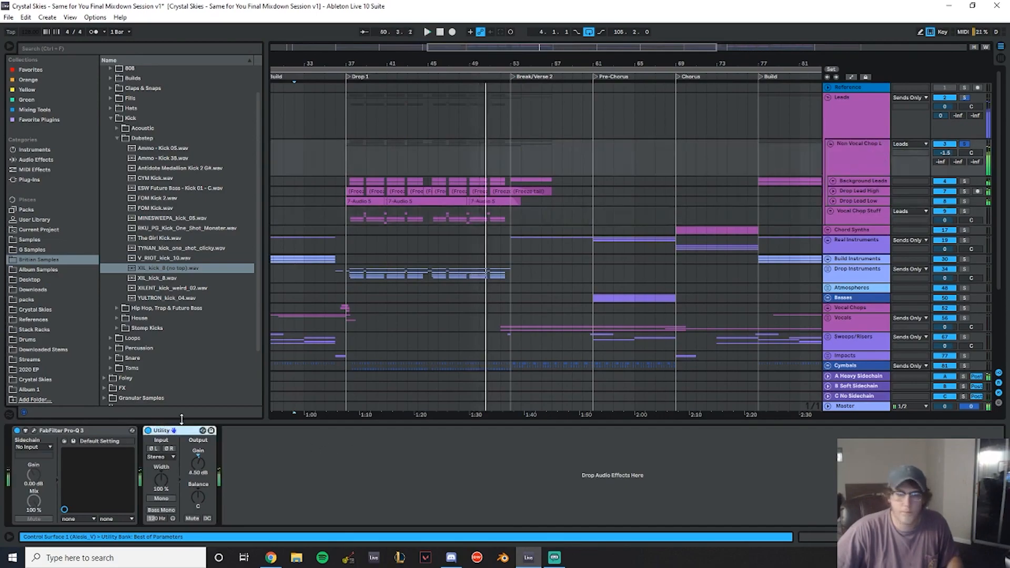
click(34, 430)
double_click(531, 360)
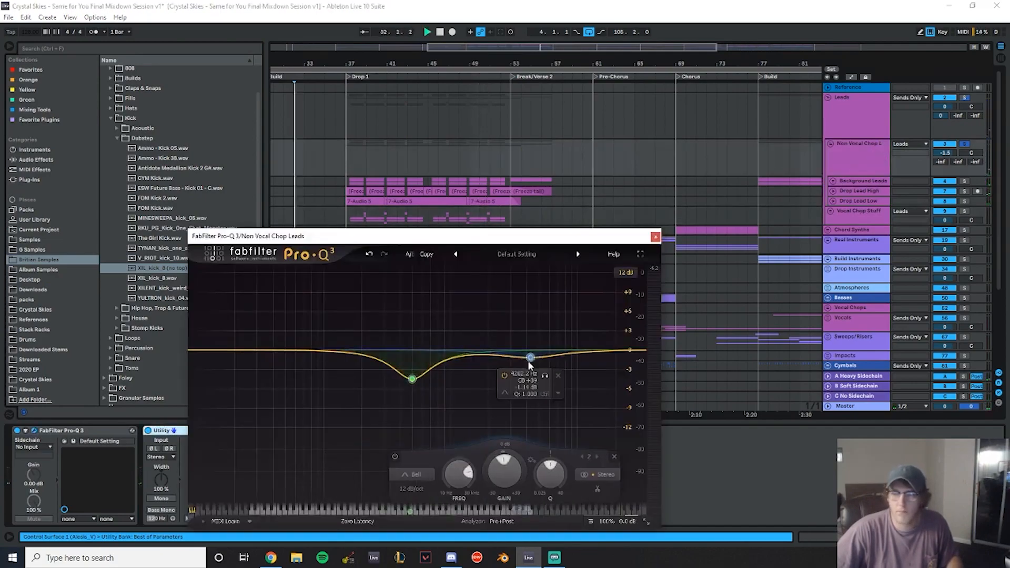
click(345, 159)
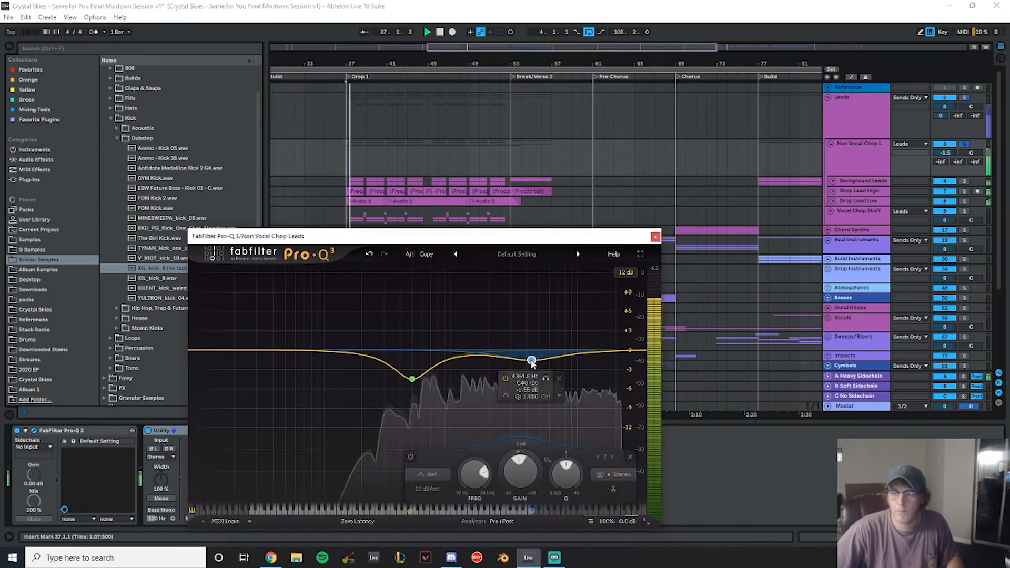
mouse_move(532, 360)
mouse_down()
mouse_move(535, 370)
mouse_move(506, 363)
mouse_move(588, 365)
mouse_move(526, 367)
mouse_up()
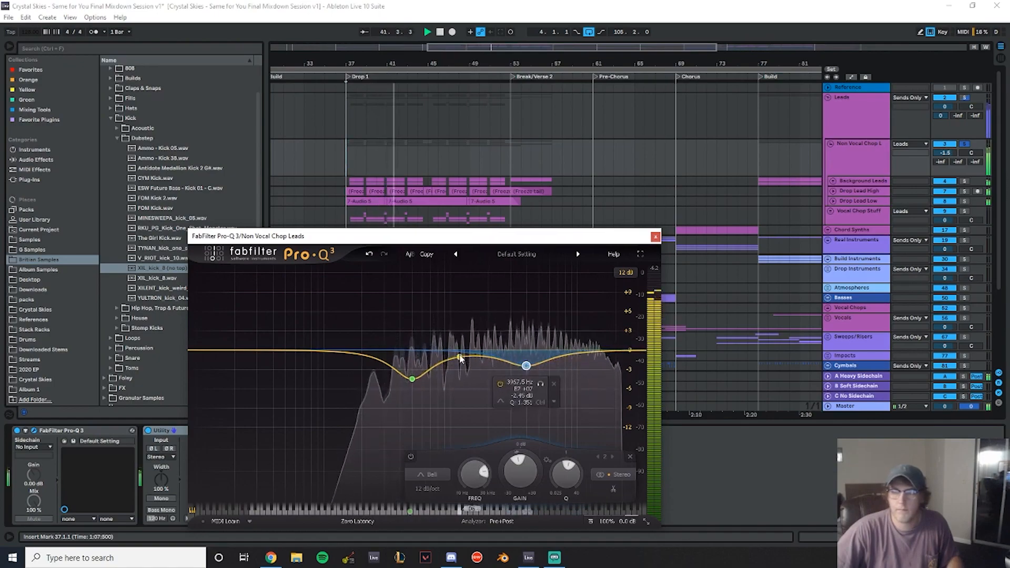
mouse_move(418, 376)
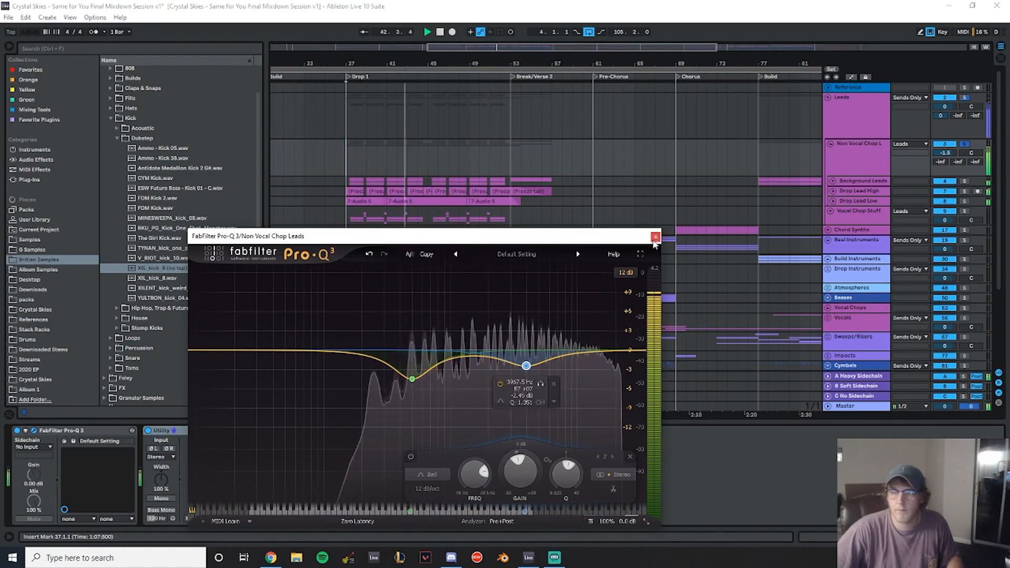
click(655, 238)
- Set the Utility gain on the Vocal Chop Stuff track to 6 dB
click(851, 214)
click(178, 459)
click(204, 458)
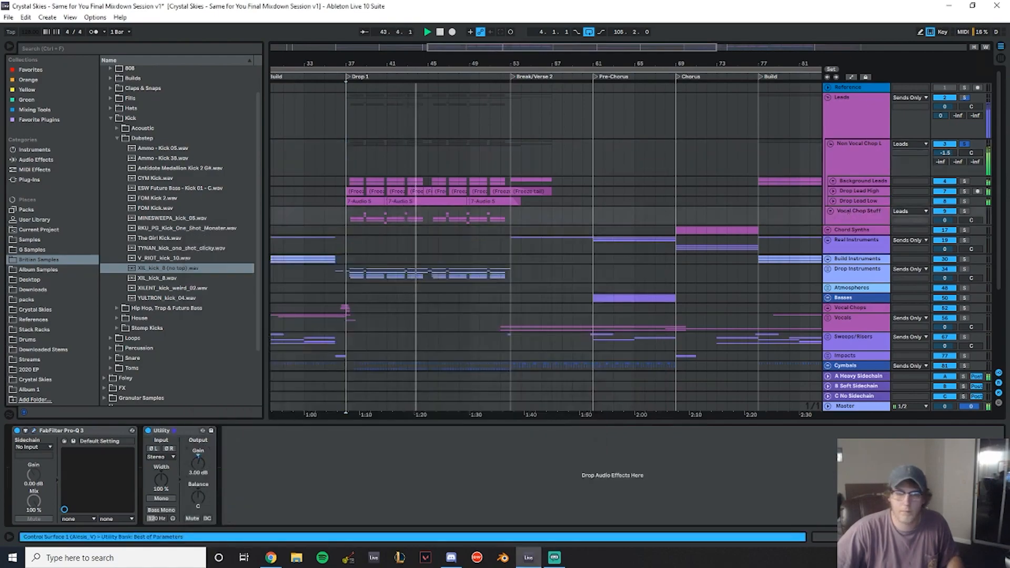
text(6)
key(Return)
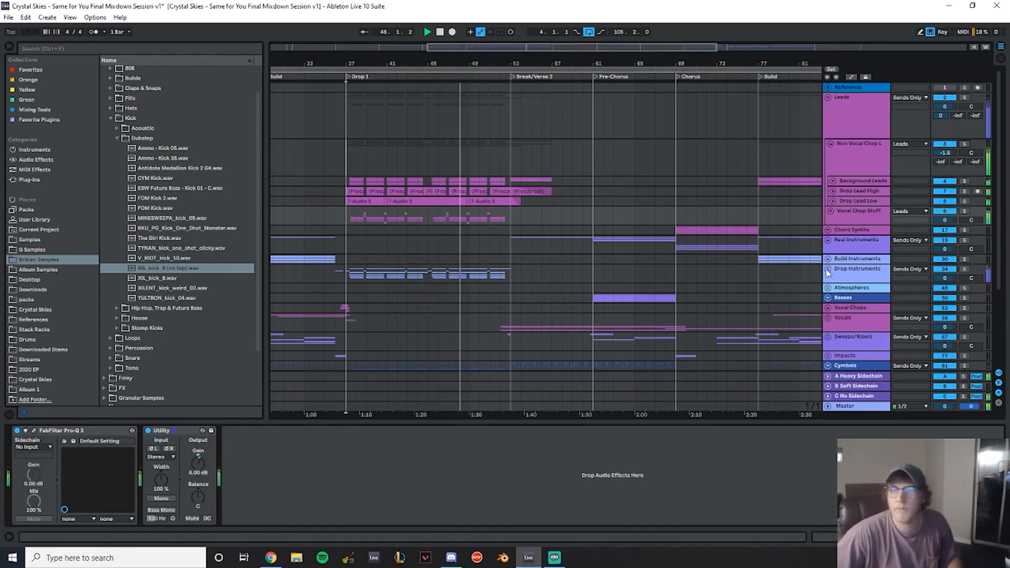
- Add an Auto Filter after the Reverb on the Drop Instruments group
scroll(829, 269, down, 5)
drag(594, 65, 449, 94)
scroll(555, 175, up, 3)
scroll(467, 190, down, 3)
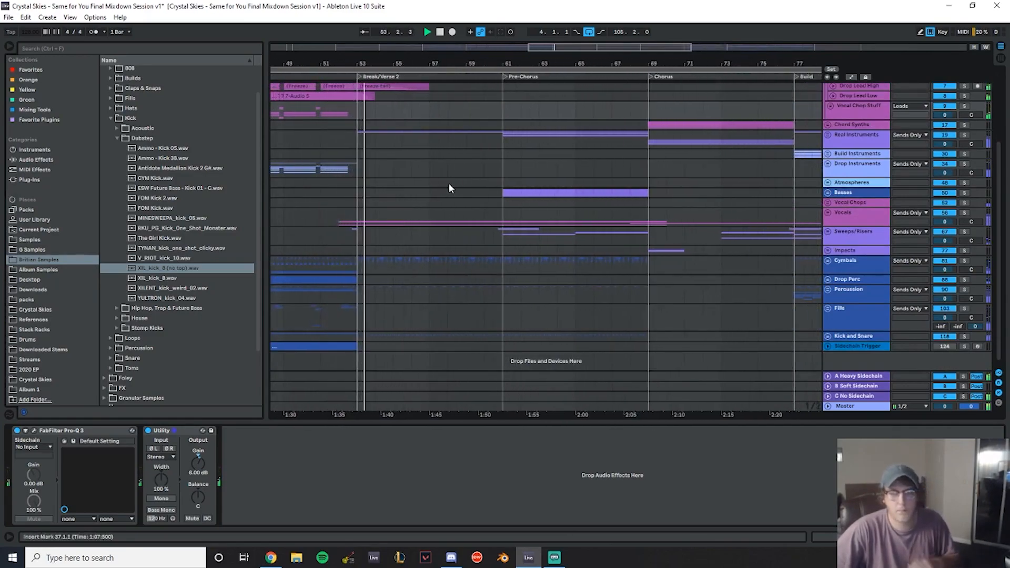
mouse_move(425, 64)
mouse_down()
mouse_move(368, 73)
mouse_move(403, 62)
mouse_up()
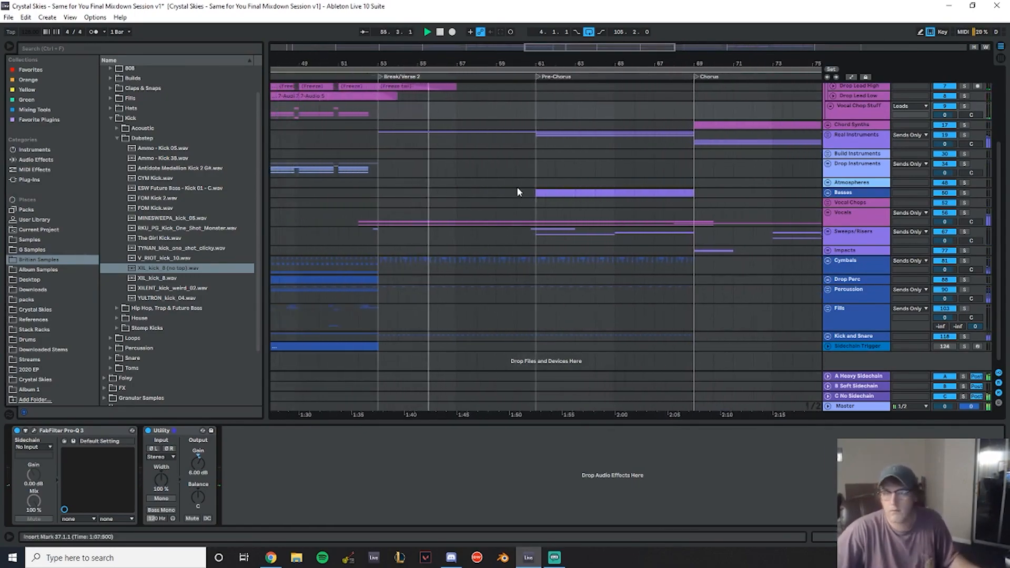
scroll(529, 184, down, 1)
click(840, 152)
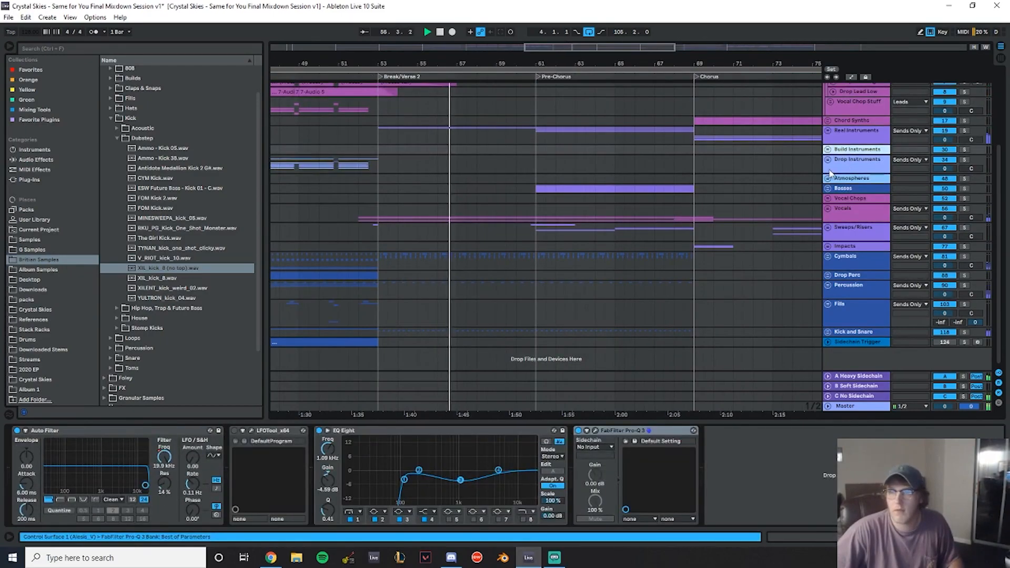
click(843, 166)
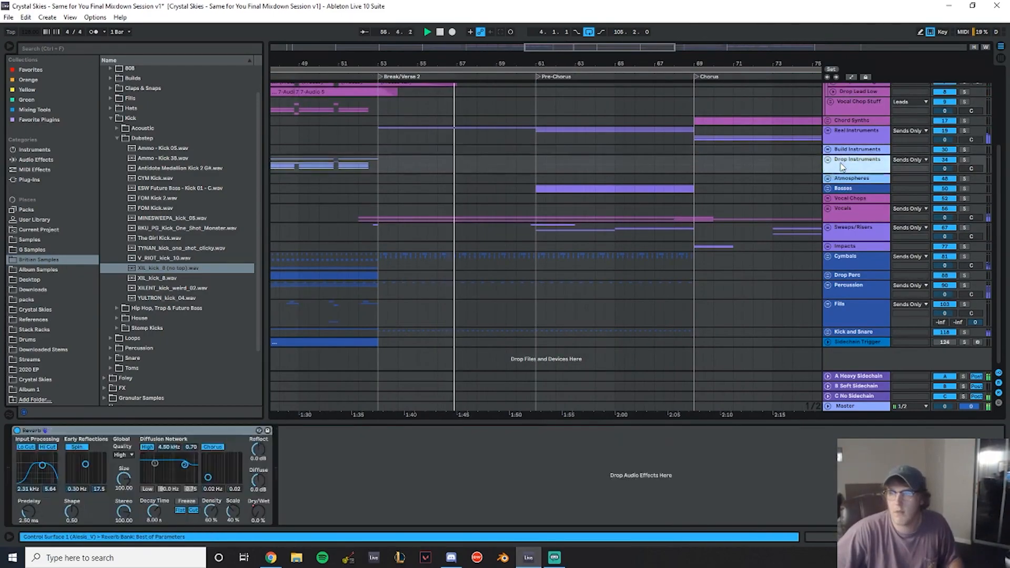
click(45, 160)
click(135, 90)
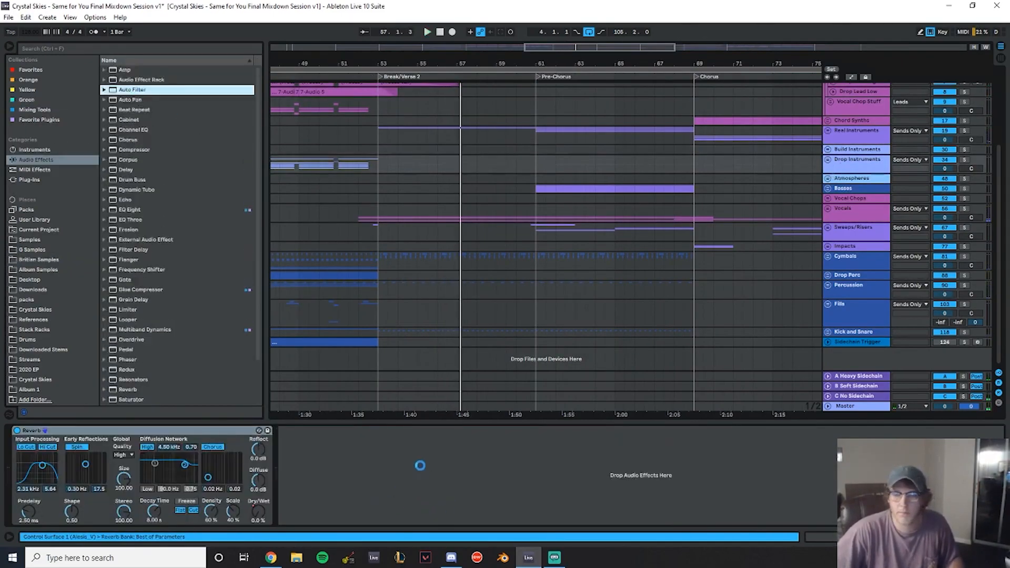
right_click(430, 458)
click(445, 463)
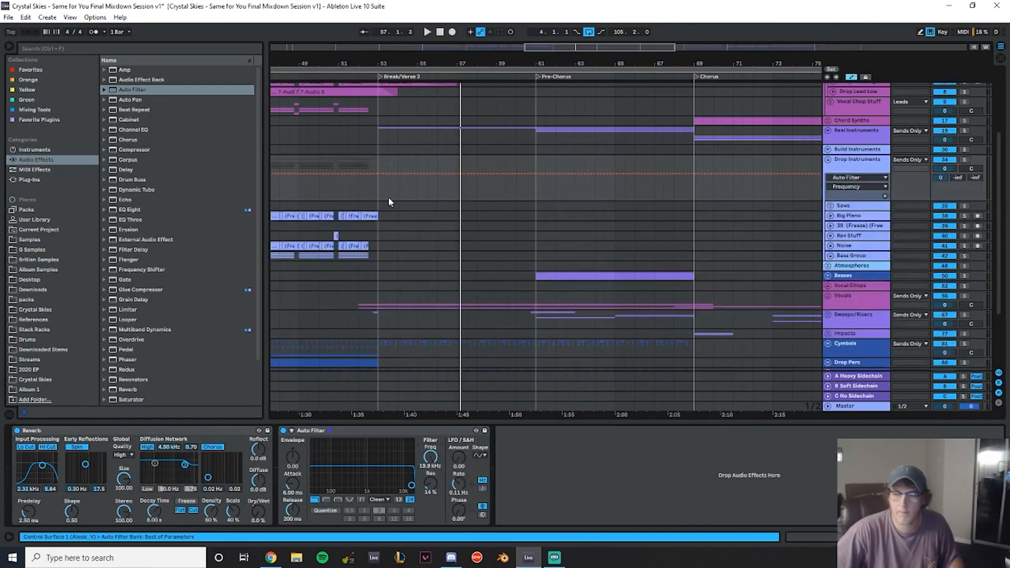
- Automate the Drop Instruments Auto Filter frequency to dip to about 877 Hz just before Break/Verse 2
drag(354, 68, 420, 140)
click(377, 174)
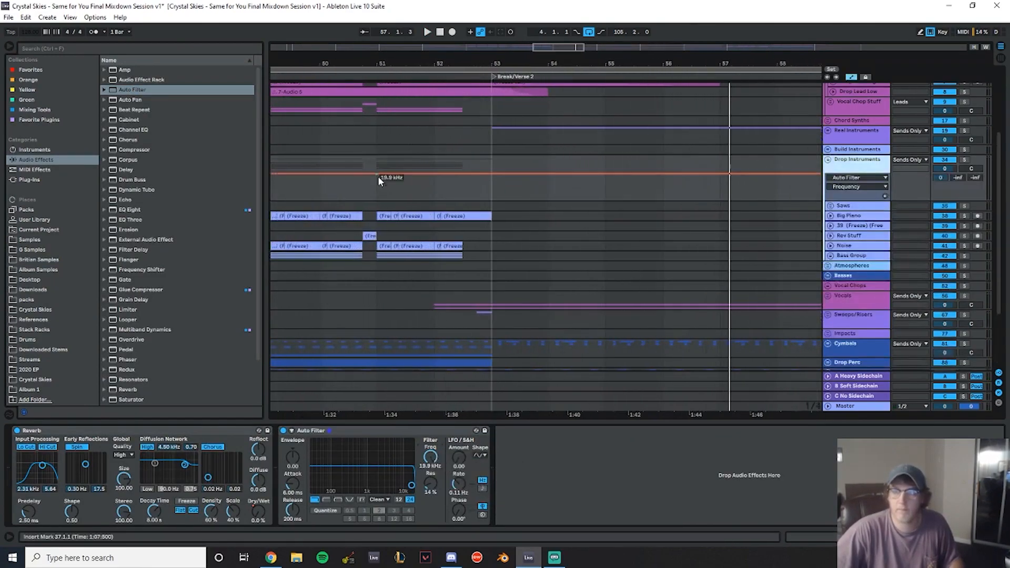
click(492, 174)
drag(462, 174, 463, 189)
click(366, 193)
key(space)
mouse_move(463, 189)
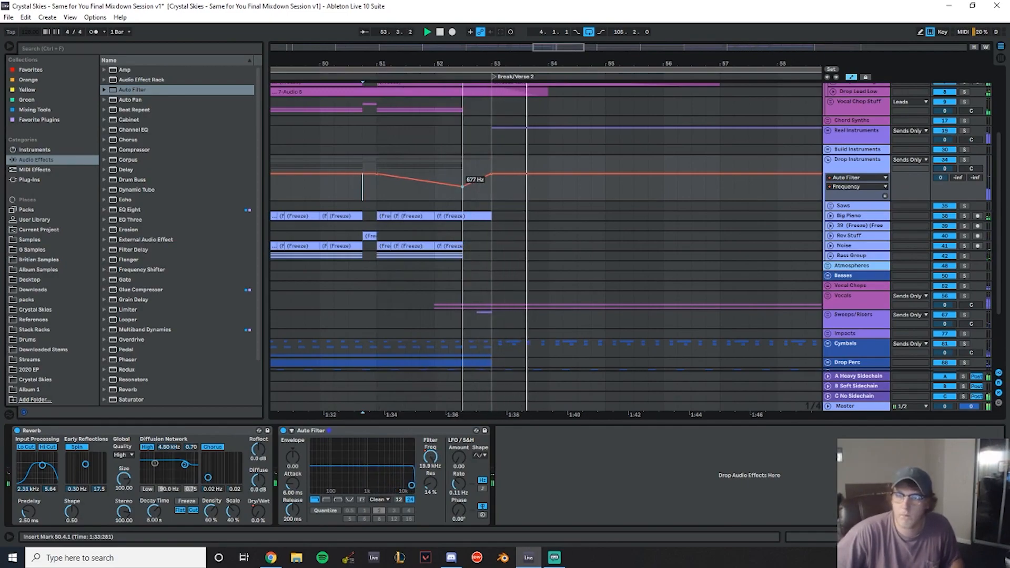
drag(462, 188, 464, 190)
- Review the Auto Filter devices on the Leads group
scroll(600, 230, up, 5)
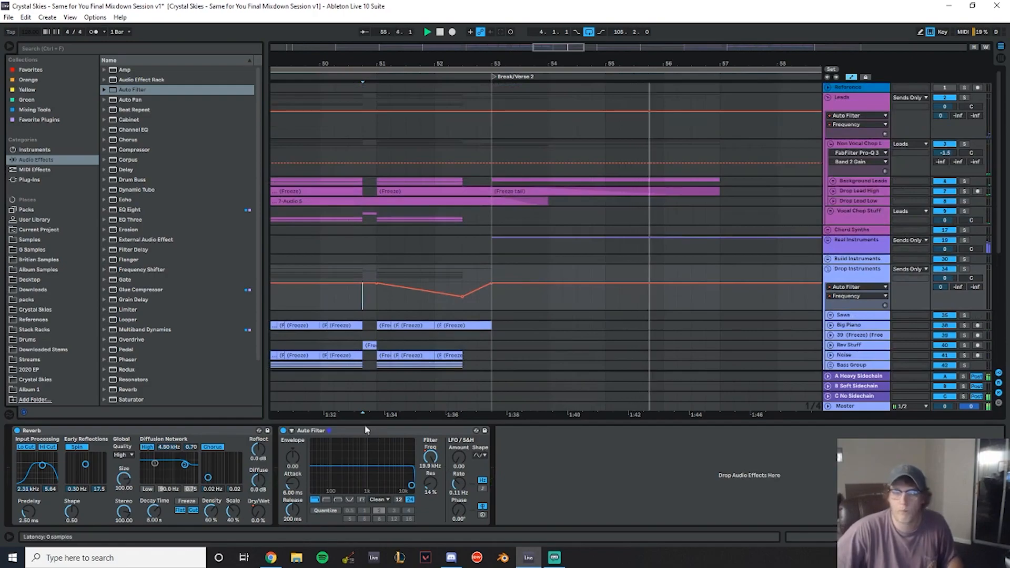
click(343, 431)
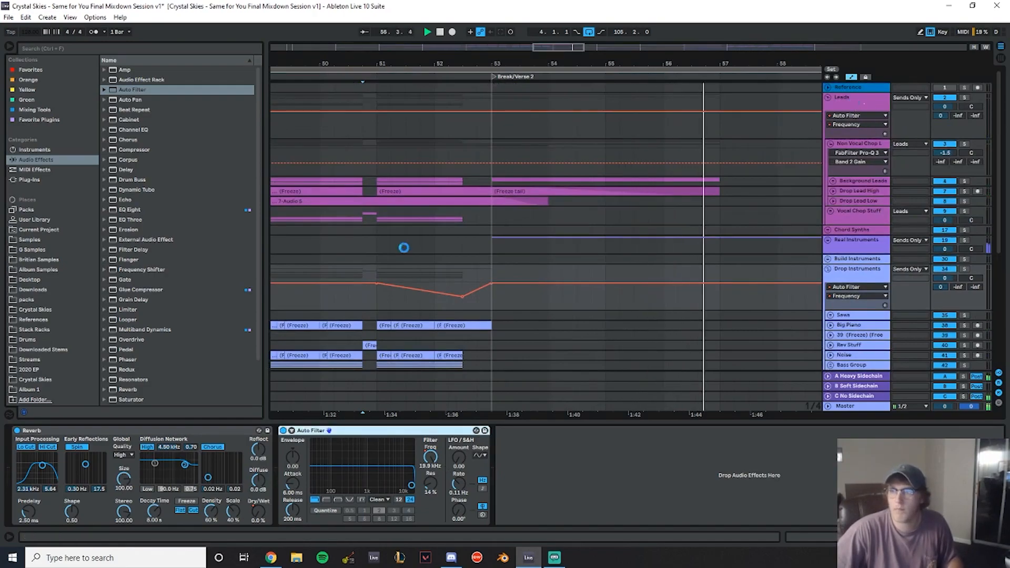
click(365, 132)
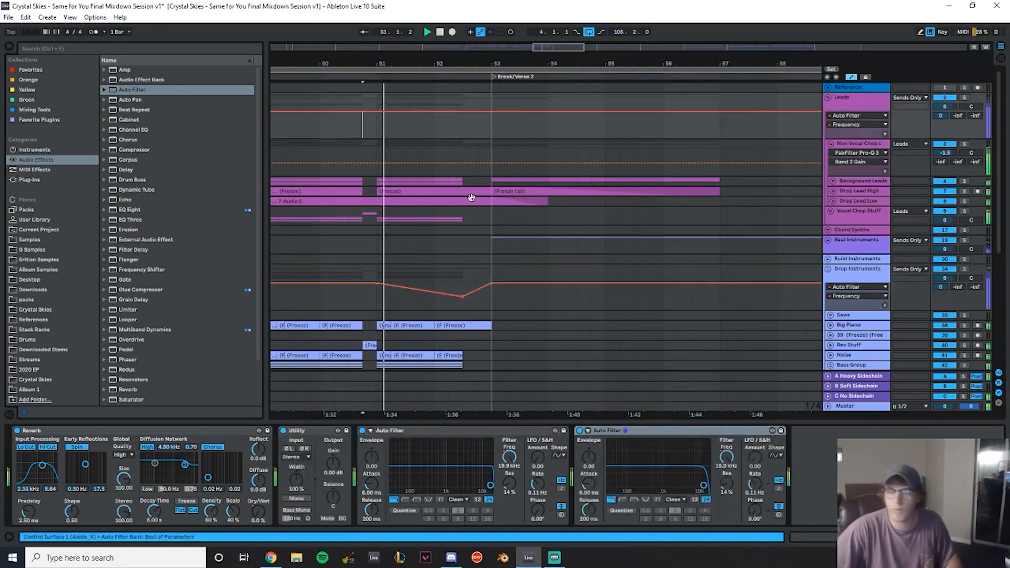
scroll(505, 213, down, 8)
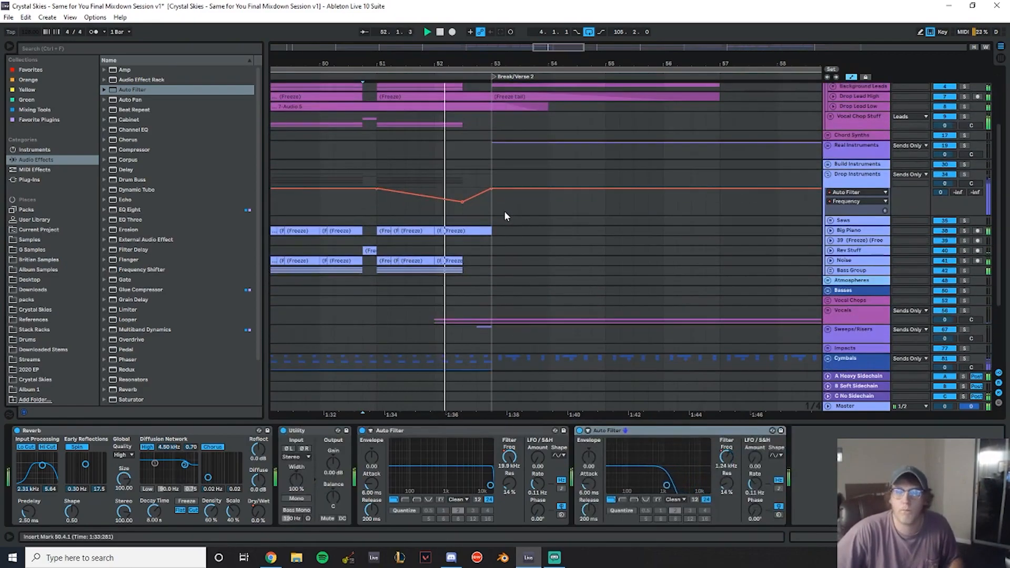
scroll(507, 213, down, 1)
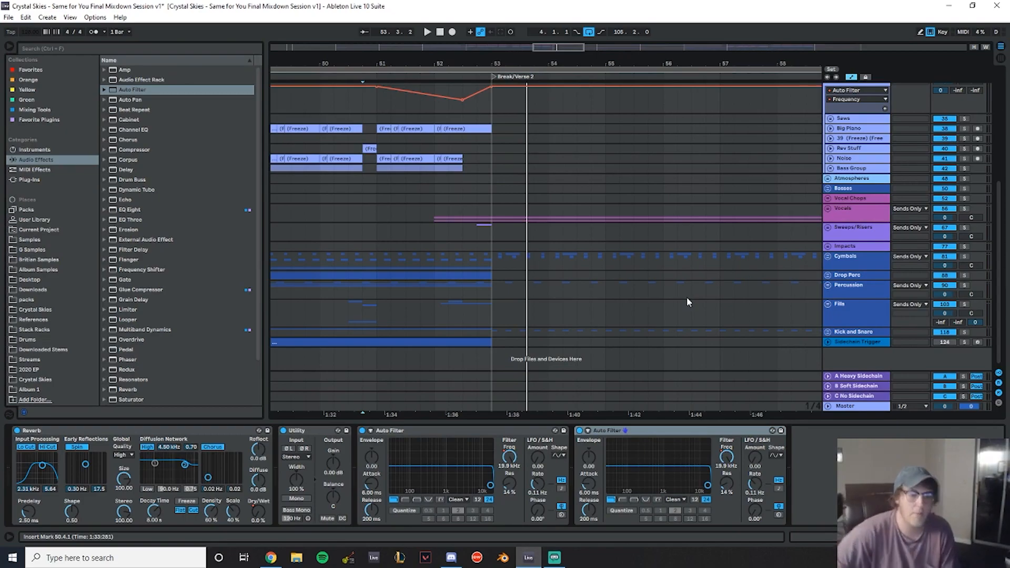
- Expand the Bass Group and its Mid Basses subgroup
drag(347, 66, 659, 65)
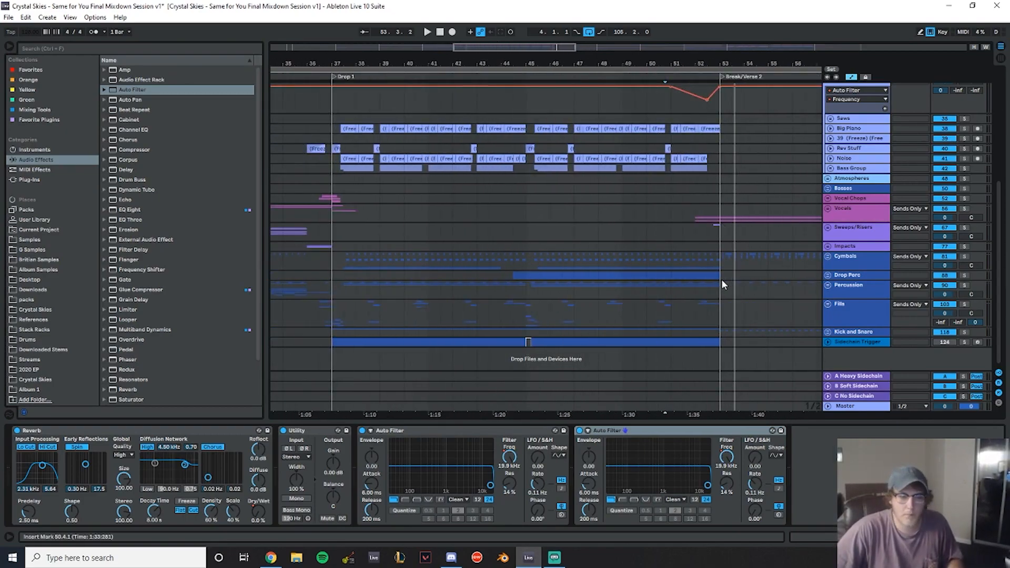
scroll(737, 273, up, 6)
scroll(848, 314, down, 3)
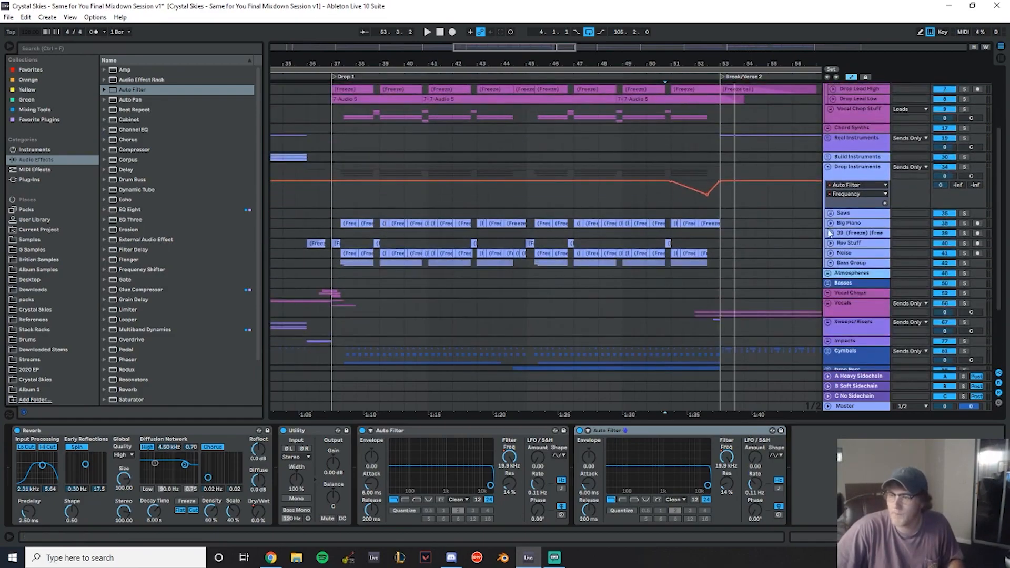
click(831, 263)
scroll(842, 252, down, 3)
click(834, 238)
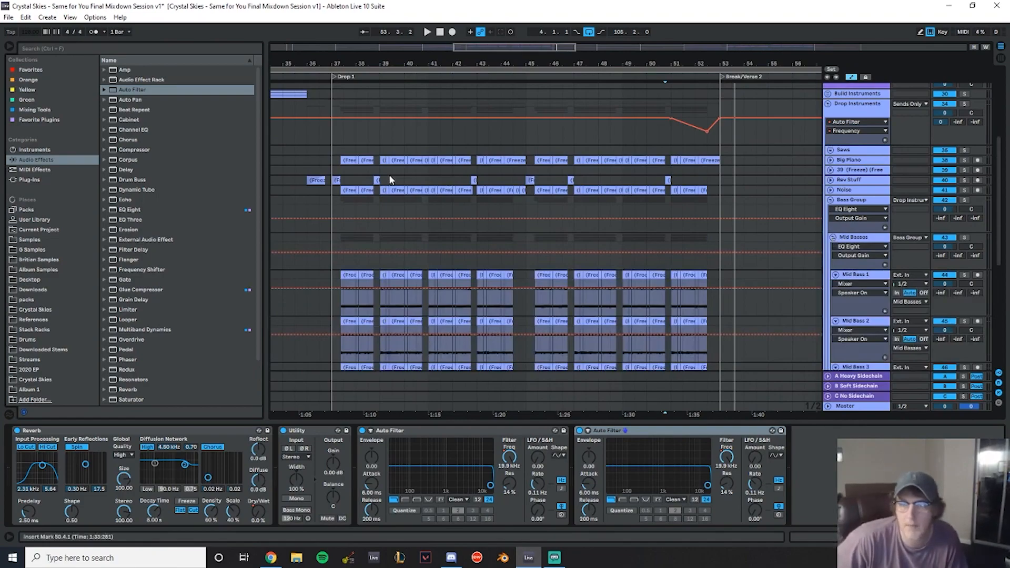
- Solo the Bass Group and play Drop 1 while watching the master SPAN spectrum analyser
drag(333, 160, 721, 164)
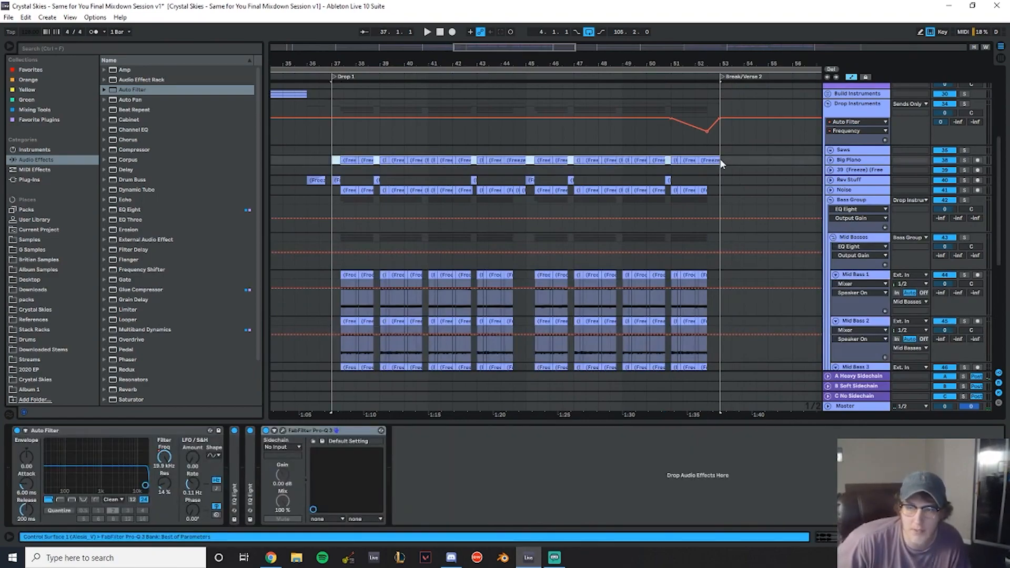
click(965, 160)
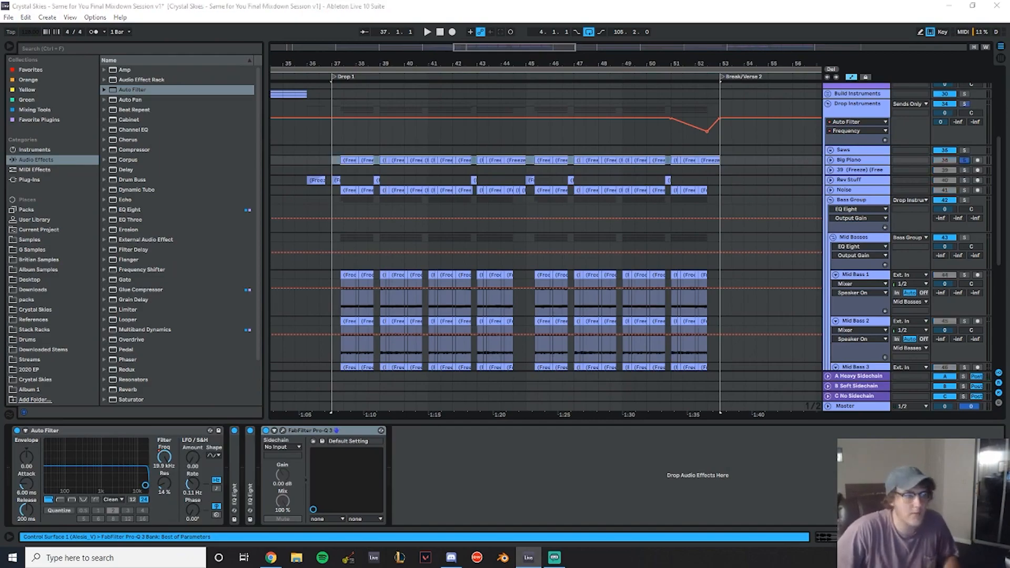
drag(1009, 174, 512, 154)
key(space)
drag(429, 155, 408, 207)
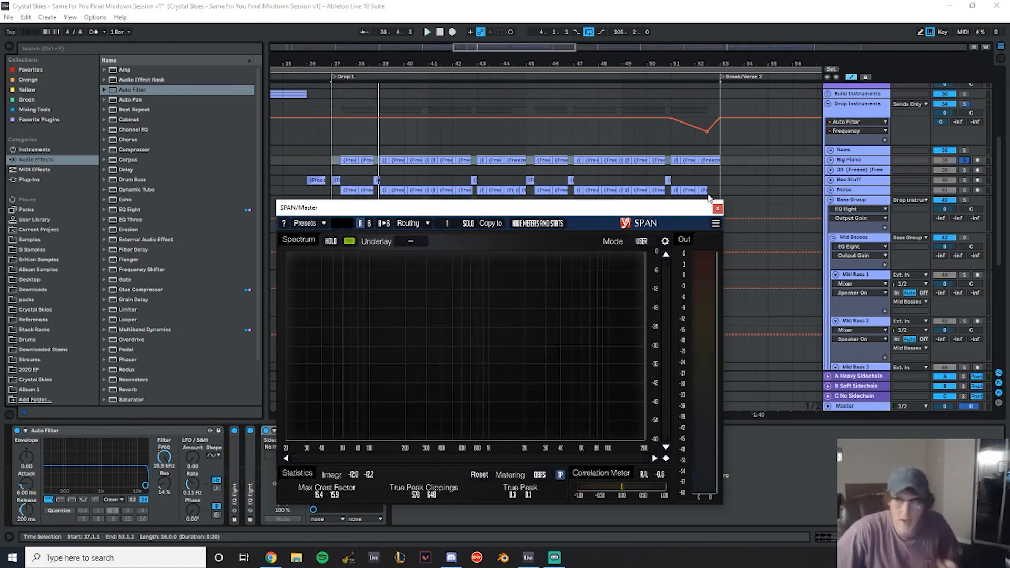
scroll(916, 226, down, 5)
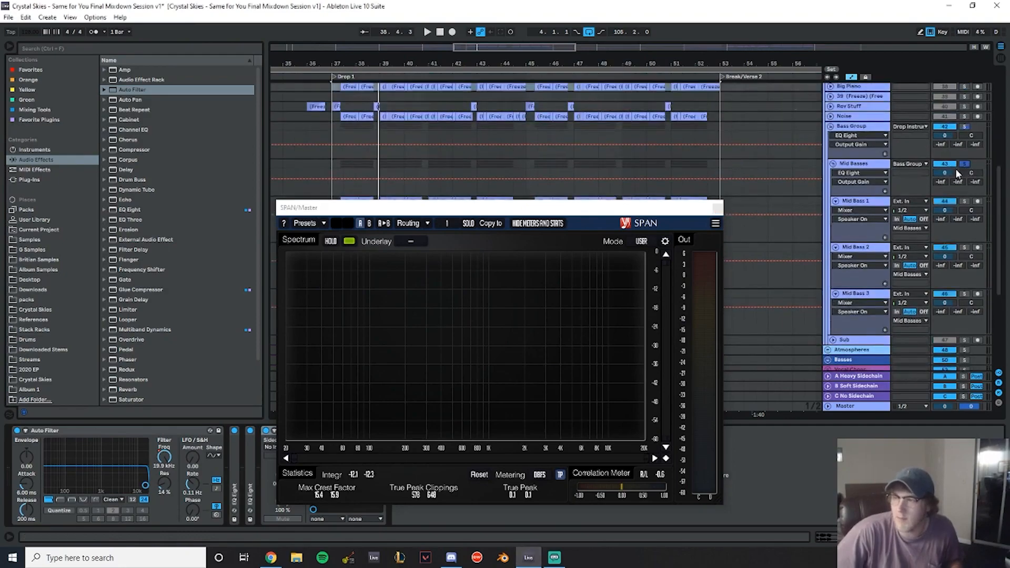
click(342, 135)
key(space)
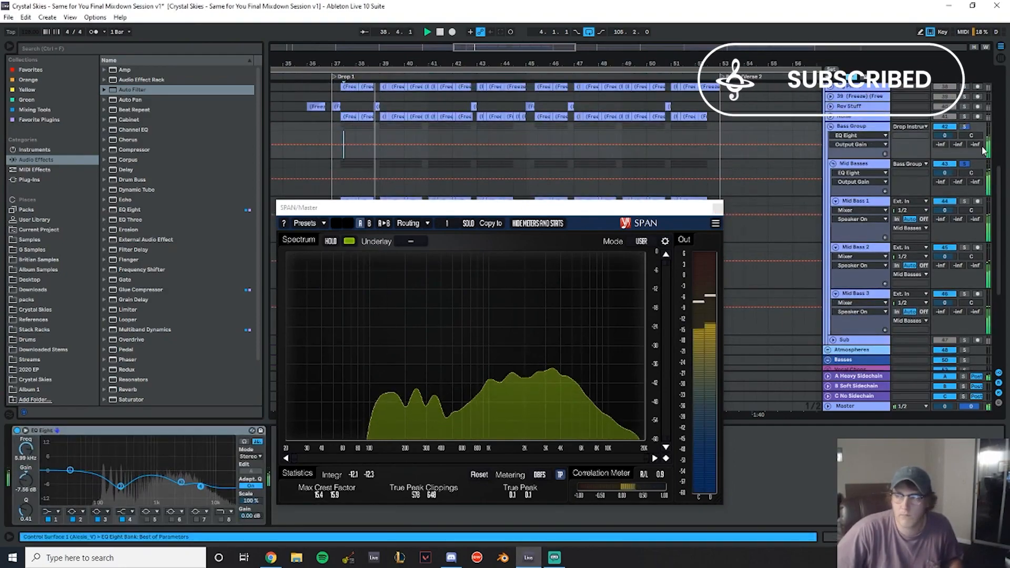
- Close the spectrum analyser and collapse the Bass Group
scroll(960, 135, up, 5)
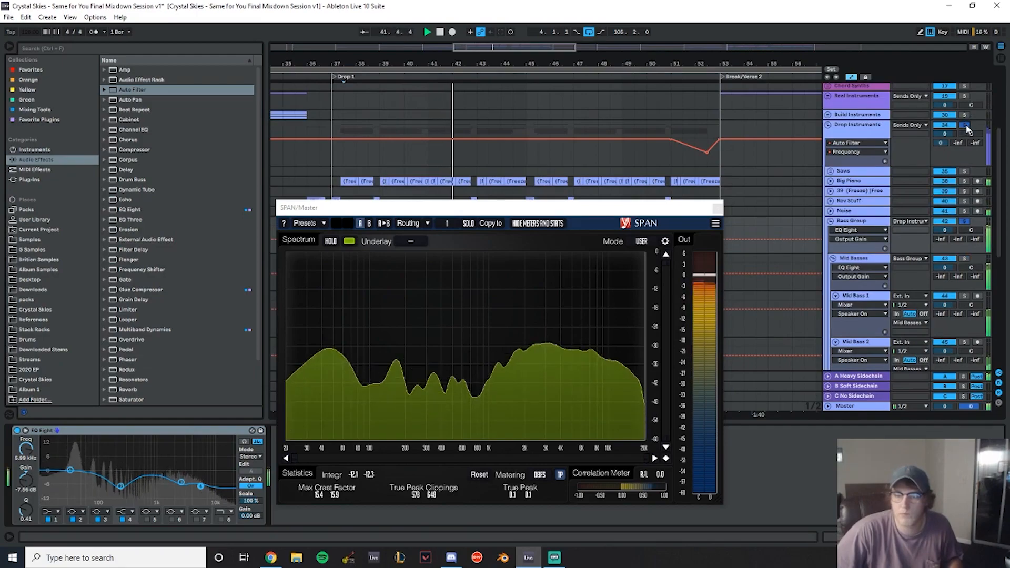
scroll(731, 203, down, 3)
click(718, 208)
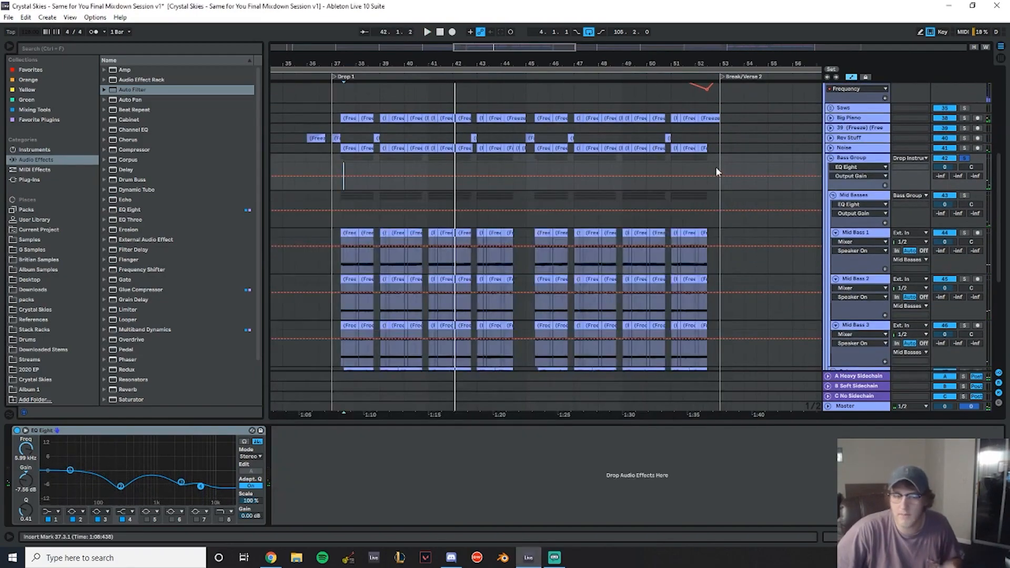
scroll(751, 174, up, 2)
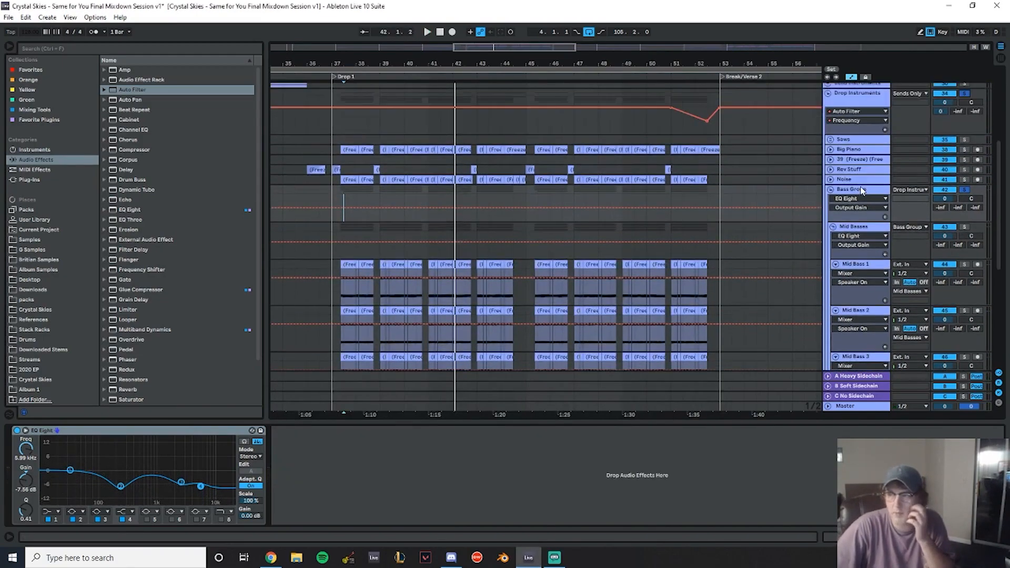
click(831, 190)
scroll(740, 194, up, 8)
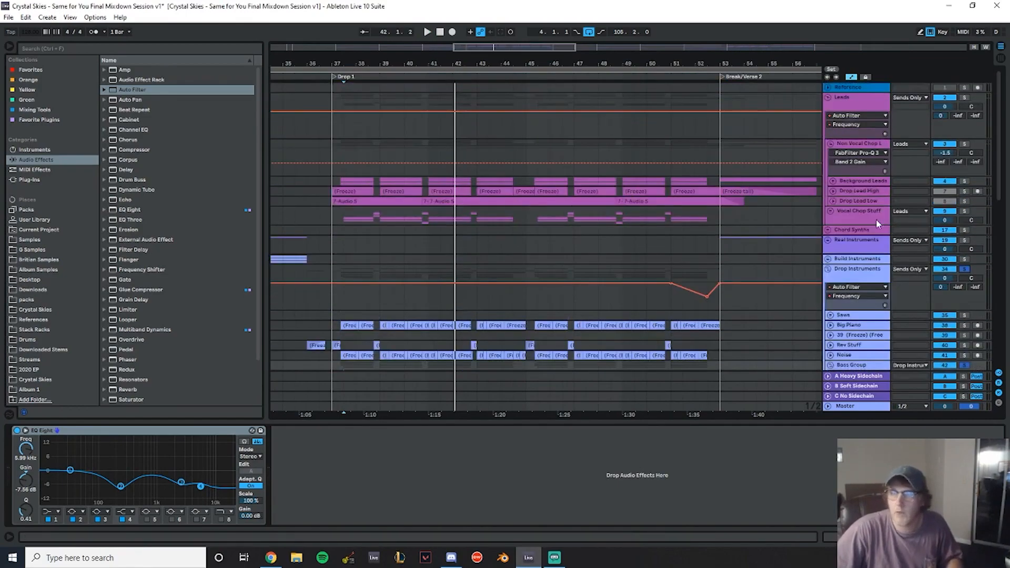
- Solo the Vocal Chop Stuff track and play from the start of Drop 1
click(832, 205)
click(832, 201)
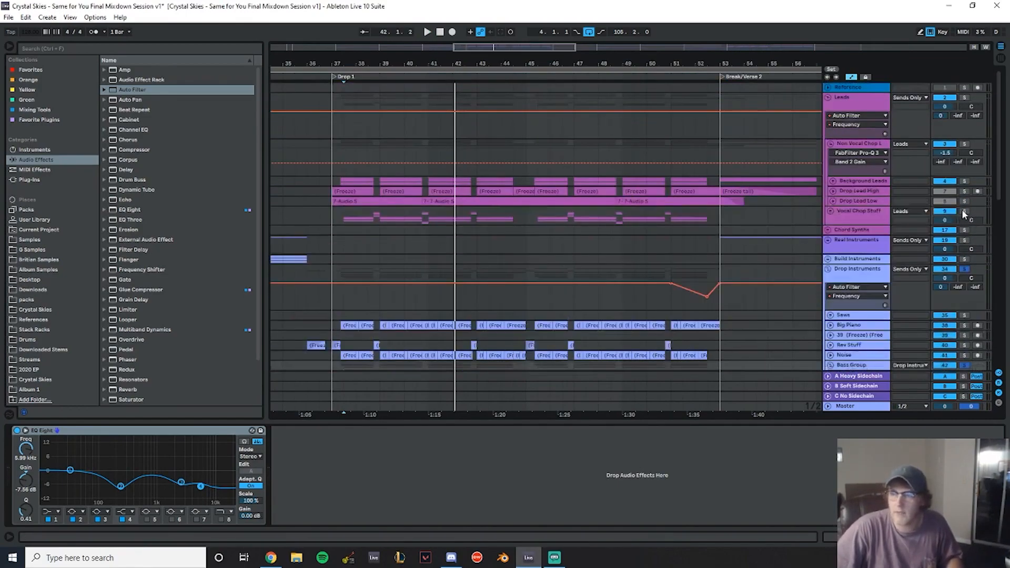
click(342, 216)
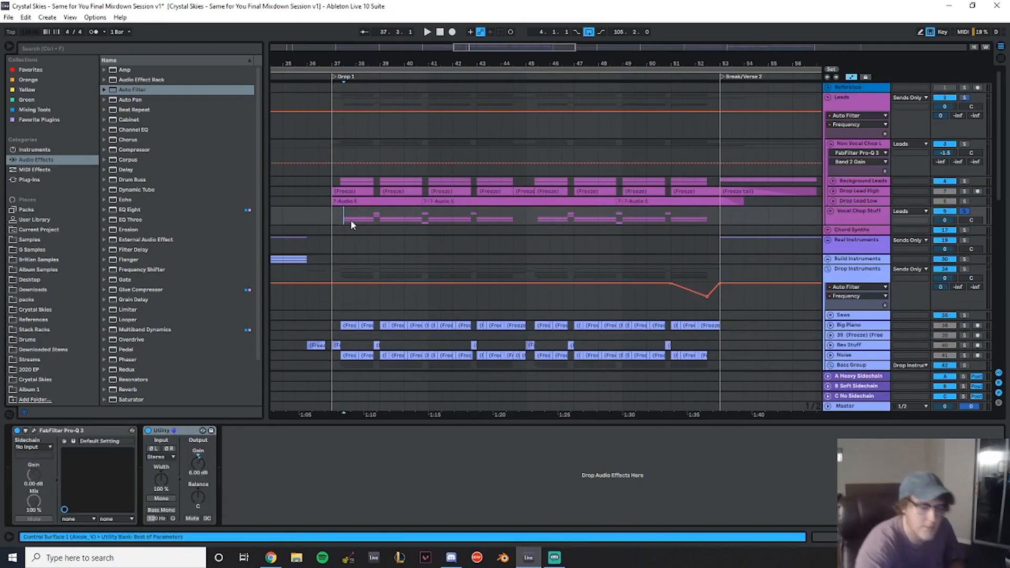
key(space)
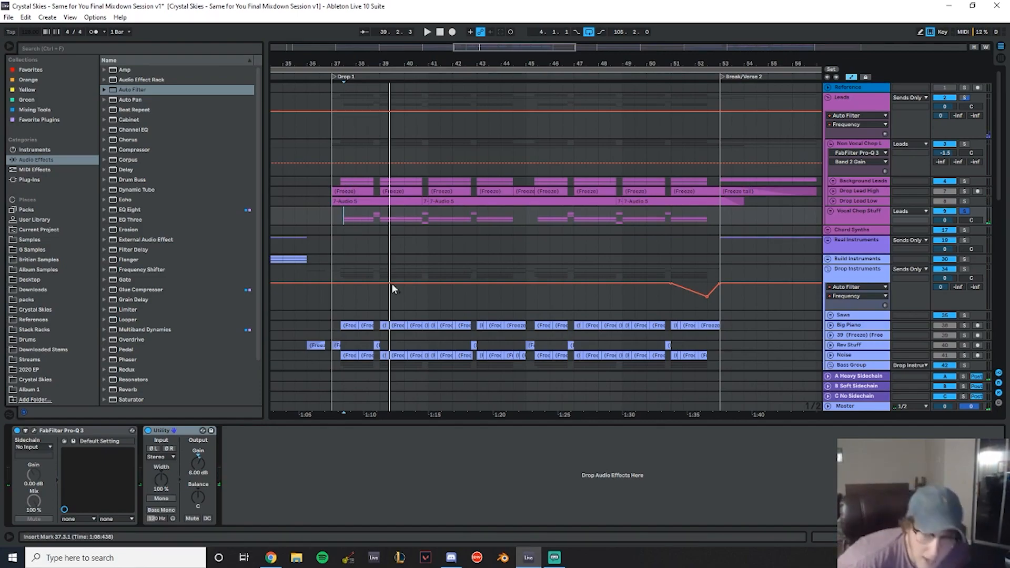
- Select the Drop 1 section from bar 37 to bar 53 and play it
scroll(396, 218, down, 5)
drag(333, 231, 720, 267)
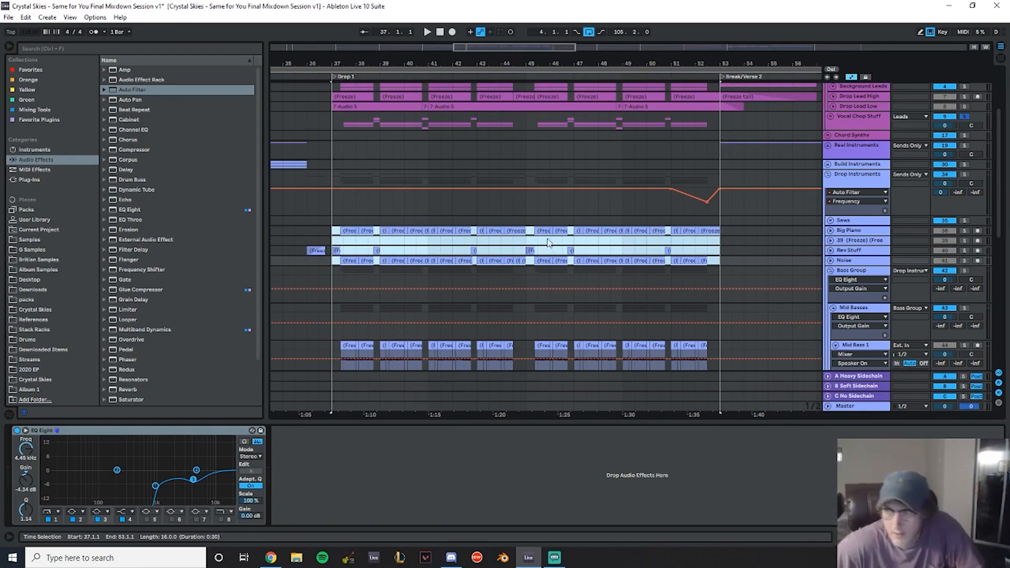
scroll(777, 223, up, 3)
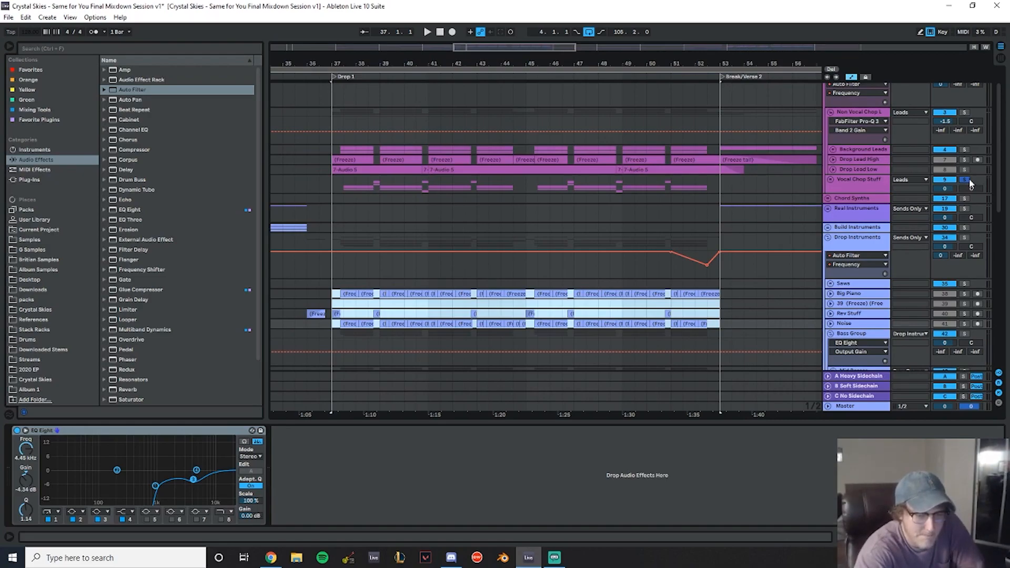
key(space)
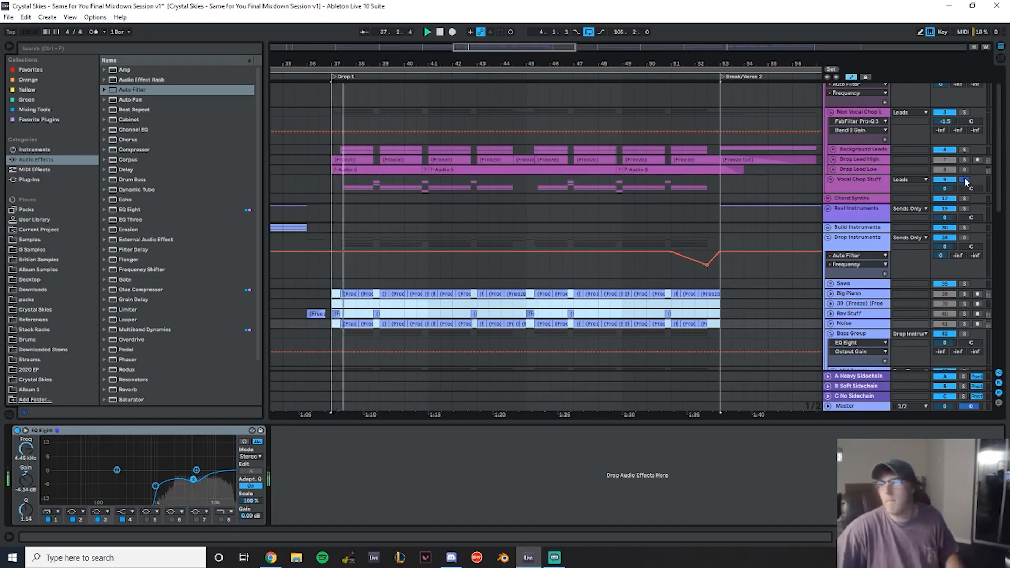
- Select the Mid Basses group and open the master SPAN analyser while Drop 1 plays, then close it
scroll(518, 239, down, 10)
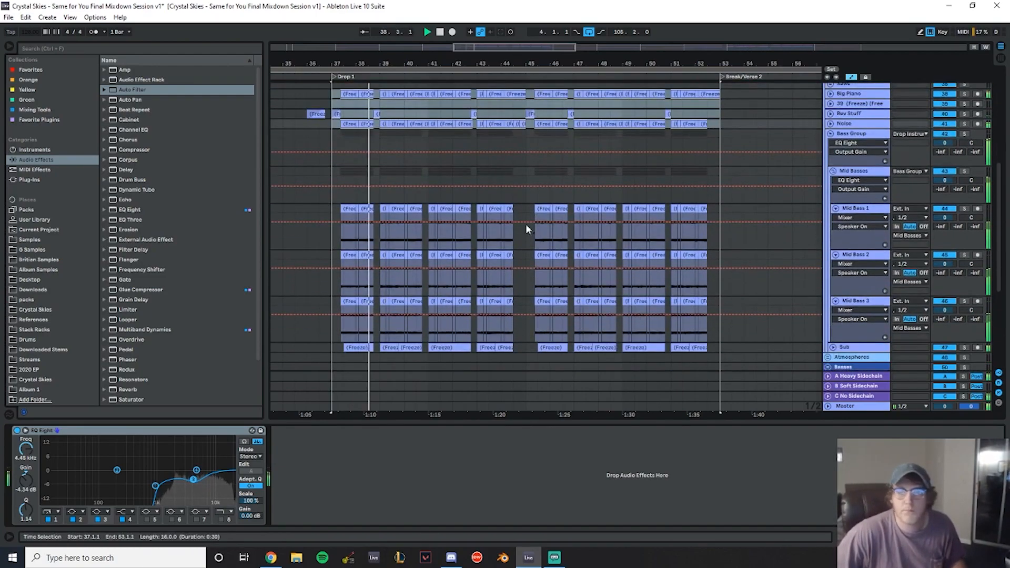
mouse_move(507, 65)
mouse_down()
mouse_move(503, 79)
mouse_move(503, 65)
mouse_up()
scroll(572, 259, down, 5)
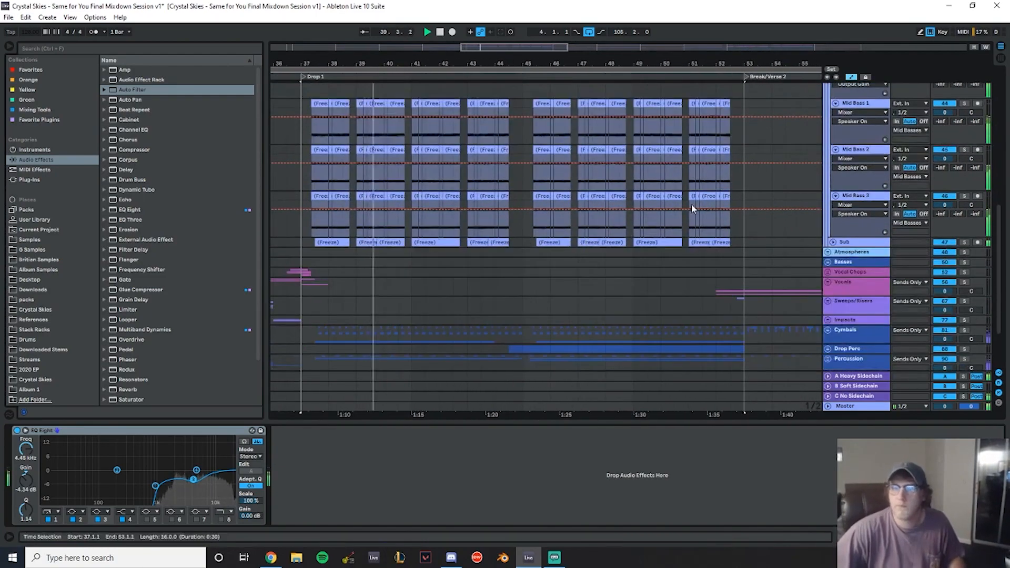
scroll(687, 206, up, 4)
click(871, 153)
click(871, 152)
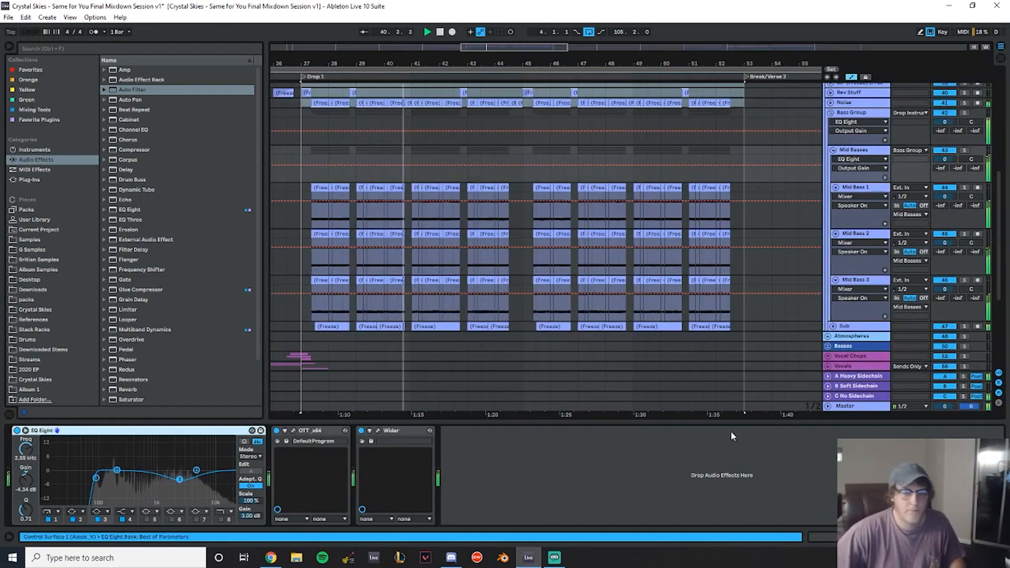
double_click(863, 407)
click(172, 431)
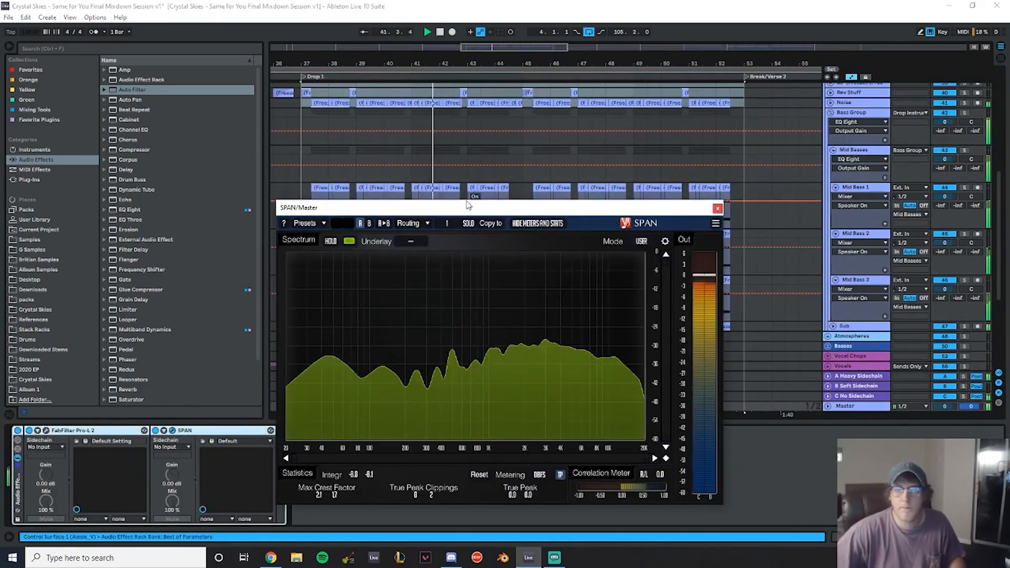
drag(484, 208, 0, 117)
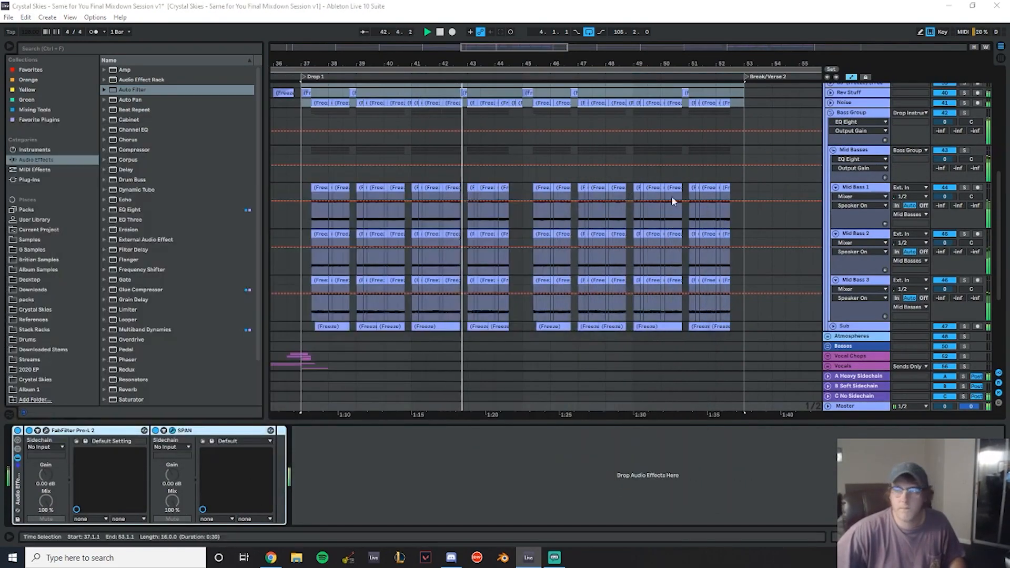
- Add a Utility device to the Mid Basses group and set its output gain to 4.5 dB
double_click(872, 152)
scroll(167, 254, down, 3)
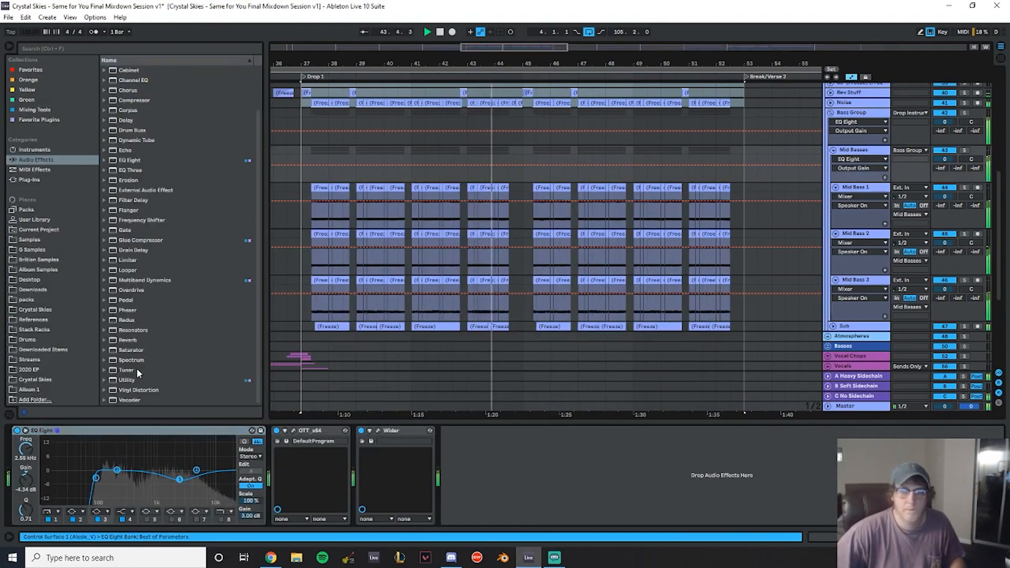
click(135, 378)
drag(498, 466, 498, 457)
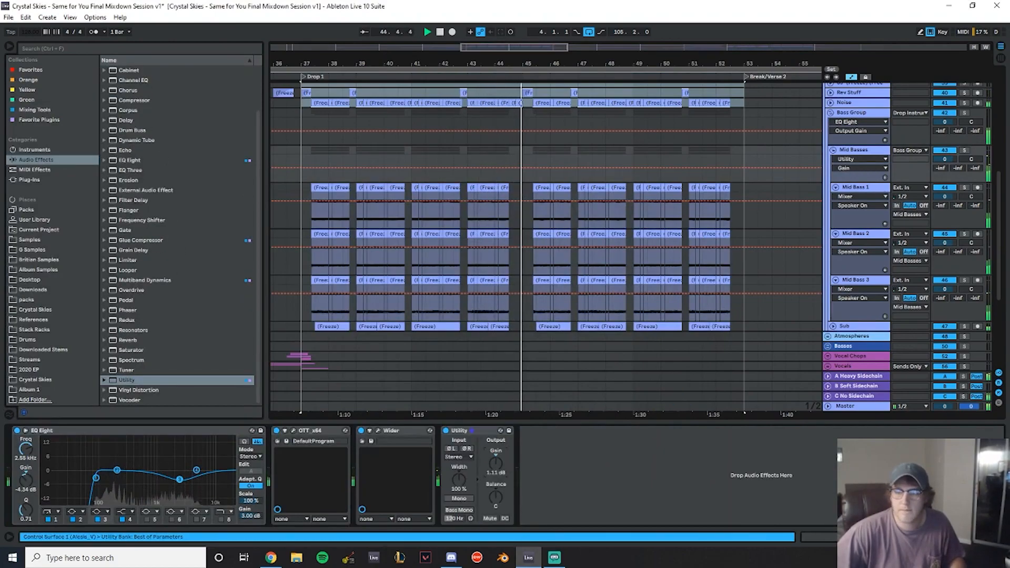
key(space)
key(space)
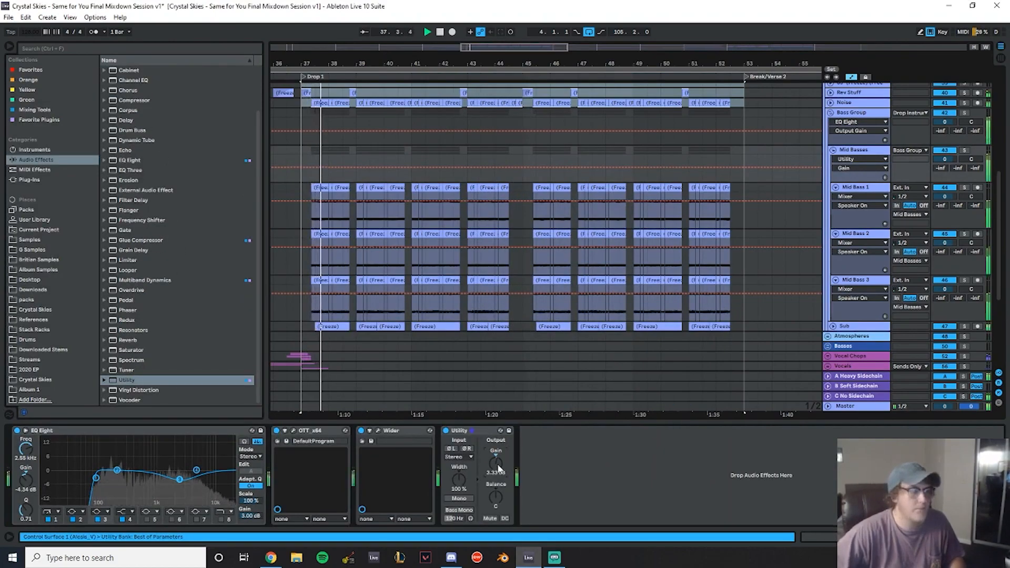
text(4.5)
key(Return)
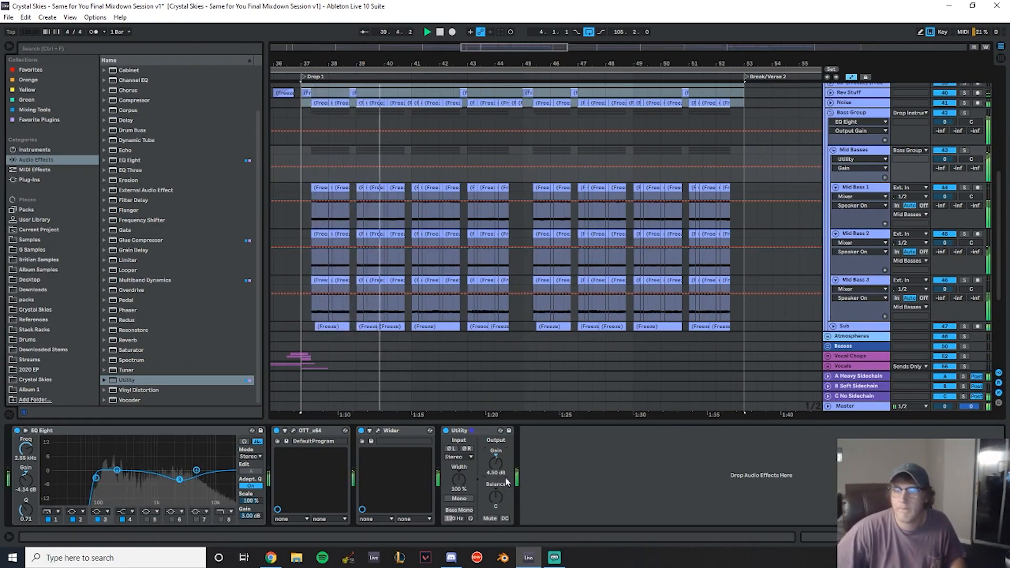
- Try a 6 dB Utility gain on Mid Basses and undo it
text(6)
key(Return)
key(ctrl+z)
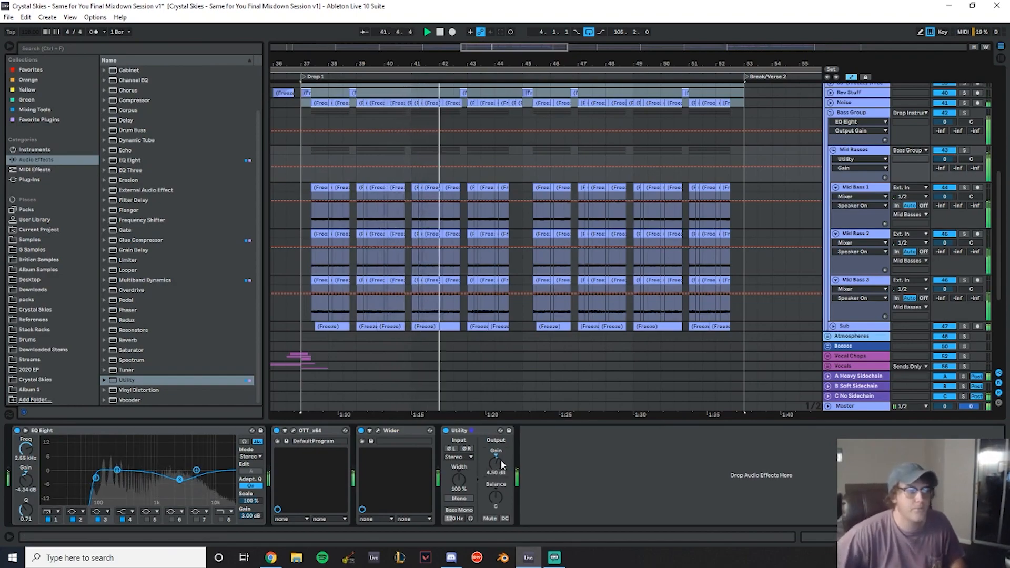
- Collapse the Bass Group and save the project
scroll(895, 229, down, 4)
scroll(844, 236, up, 5)
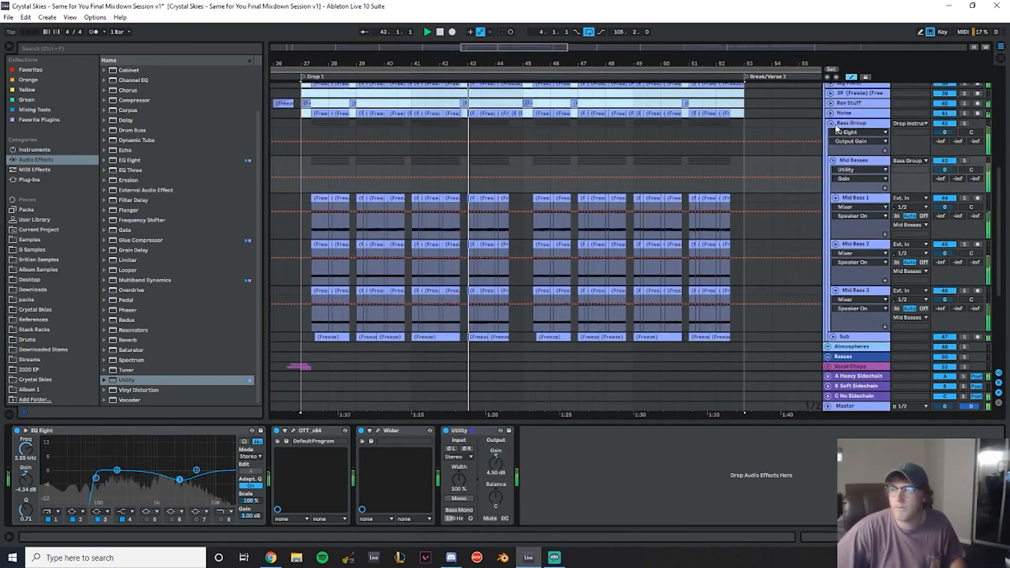
click(831, 123)
scroll(579, 211, up, 9)
click(699, 238)
scroll(699, 241, up, 3)
drag(767, 64, 423, 64)
click(355, 156)
key(ctrl+s)
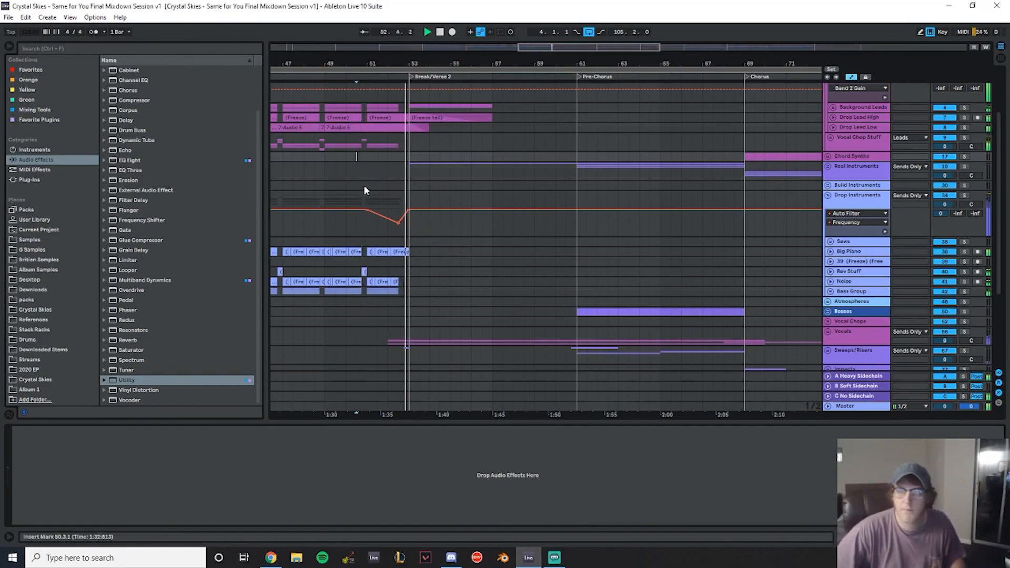
- Zoom into the bars before Break/Verse 2 and expand the Kick and Snare group
click(358, 183)
scroll(433, 207, down, 3)
scroll(433, 200, down, 2)
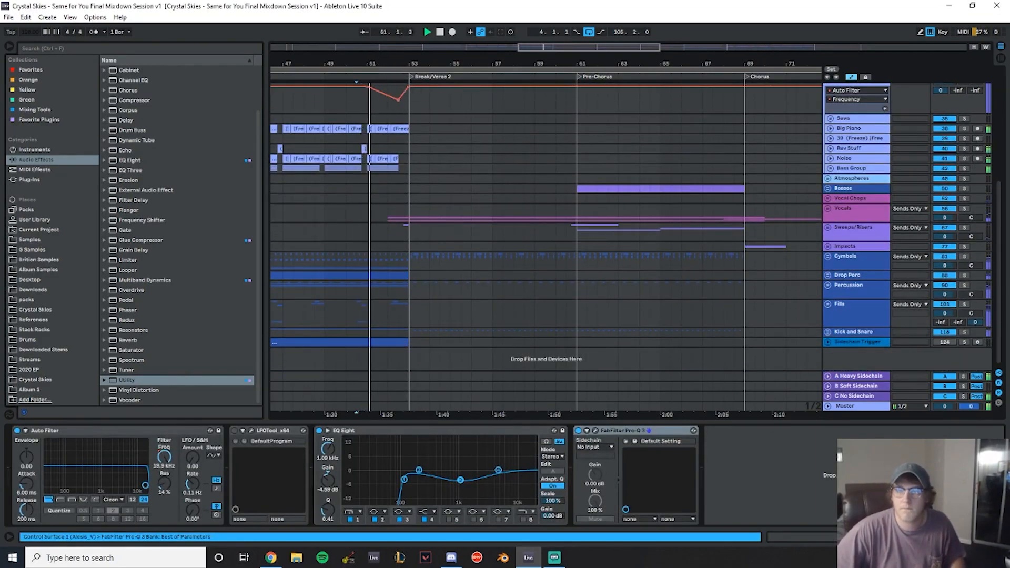
drag(389, 63, 388, 105)
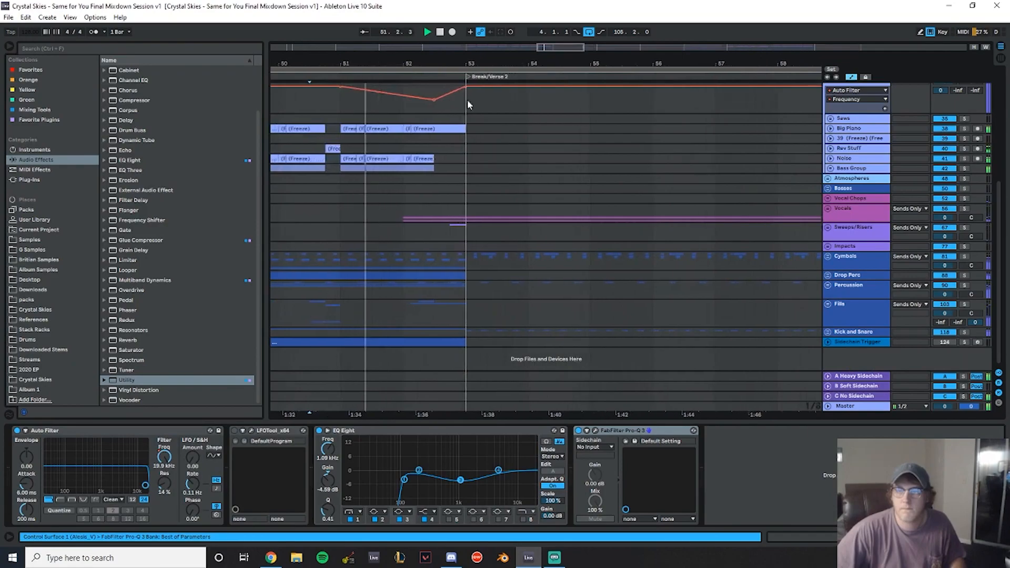
click(828, 331)
scroll(450, 228, down, 8)
- Play and inspect the Kick + Snare clip and drum tracks in the bars leading into Break/Verse 2
double_click(392, 202)
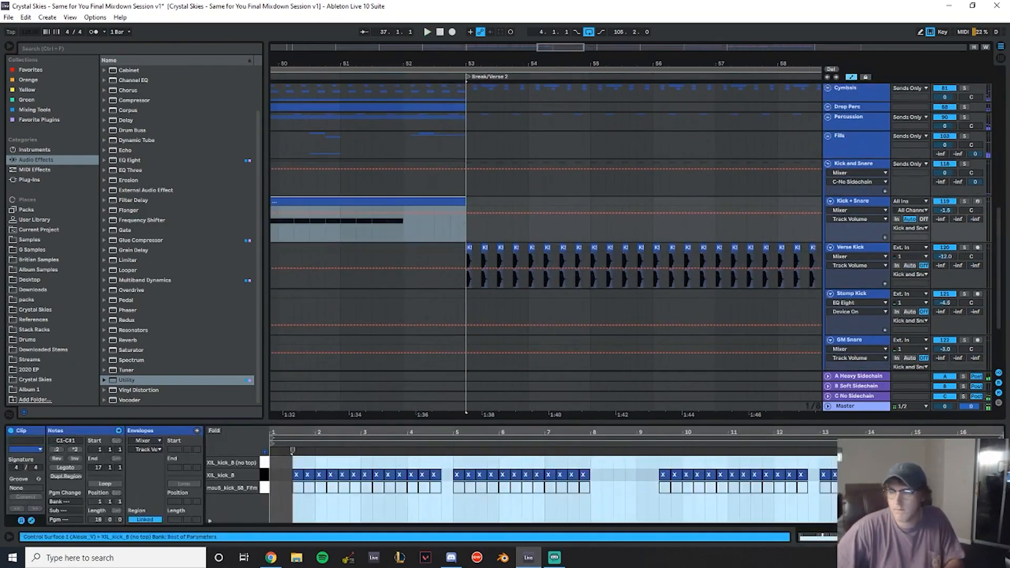
drag(357, 230, 404, 231)
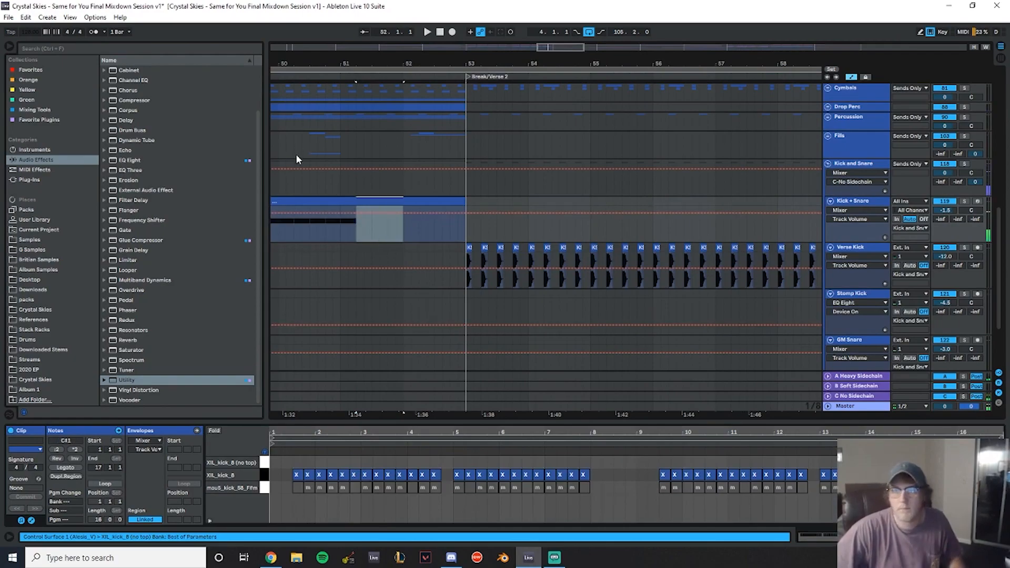
click(294, 145)
key(space)
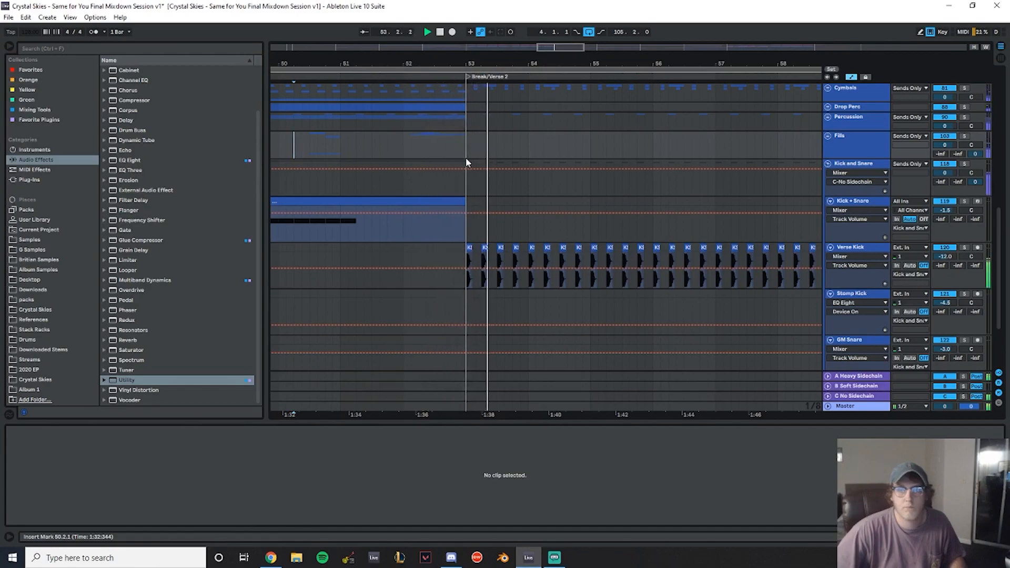
scroll(477, 161, down, 4)
scroll(409, 216, up, 8)
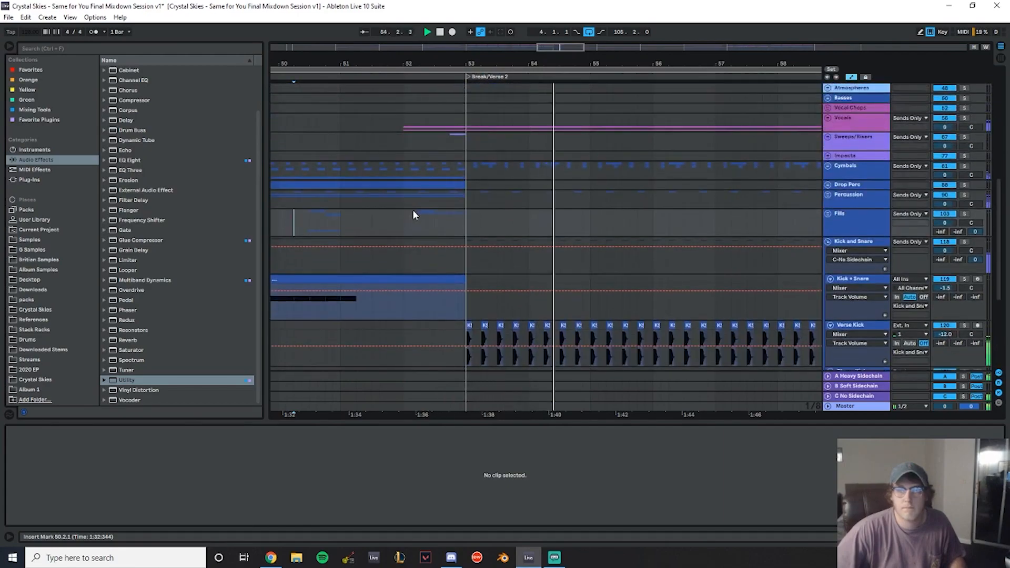
click(340, 197)
key(space)
drag(350, 218, 466, 203)
click(466, 202)
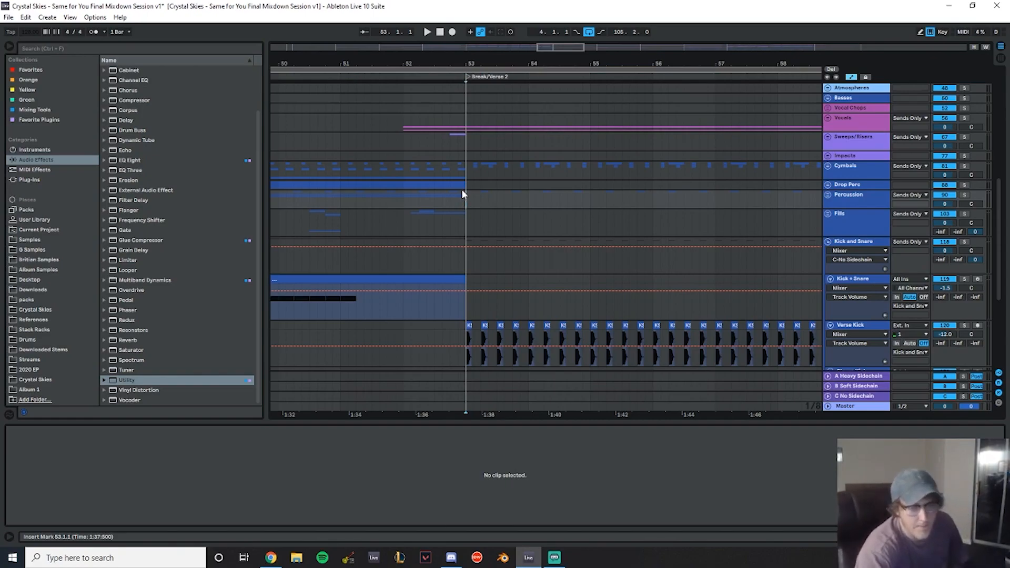
click(280, 140)
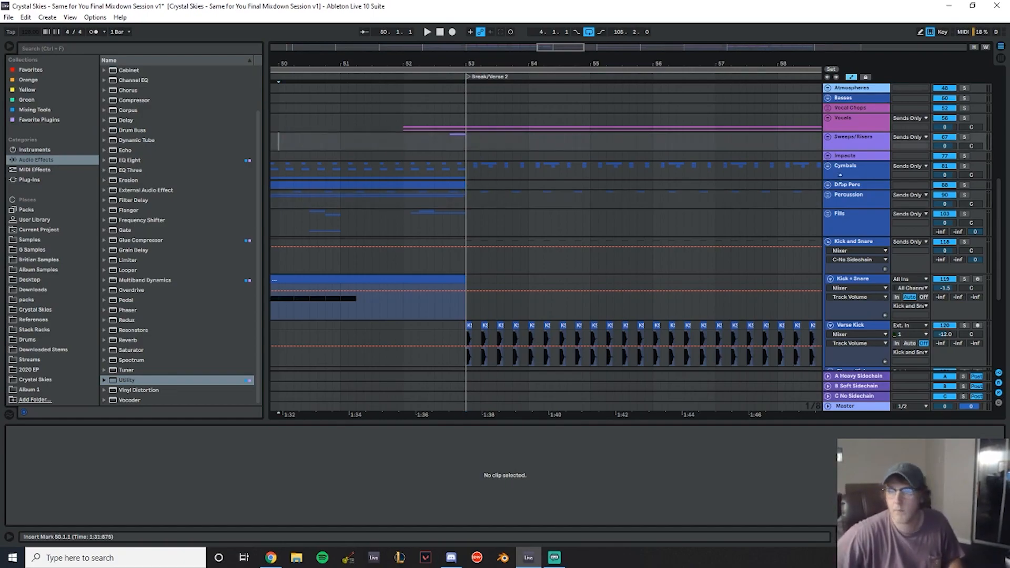
- Expand the Cymbals group and play the drums from bar 50
click(842, 201)
shift+click(838, 171)
click(828, 166)
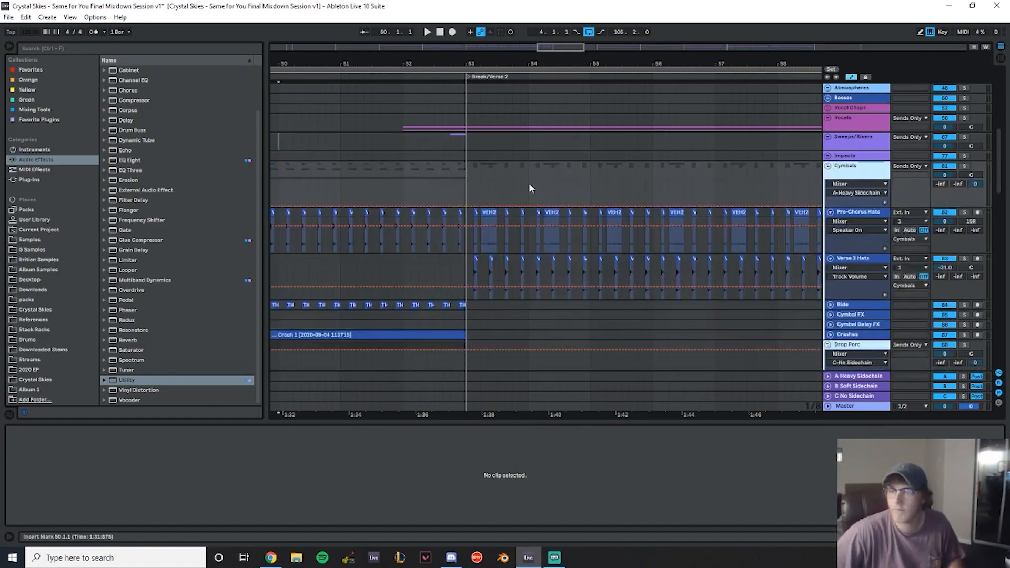
scroll(528, 183, down, 5)
click(326, 177)
key(space)
scroll(347, 180, down, 3)
scroll(412, 176, down, 3)
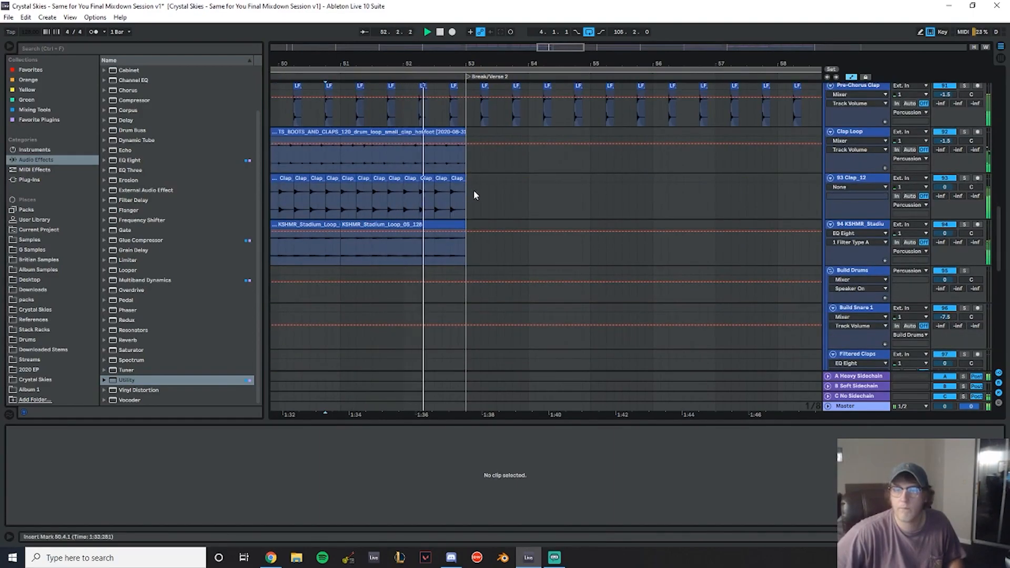
- Deactivate the clap loop and stadium loop clips from bar 51 up to Break/Verse 2 and play the section
drag(464, 251, 342, 158)
key(space)
key(0)
click(309, 168)
key(space)
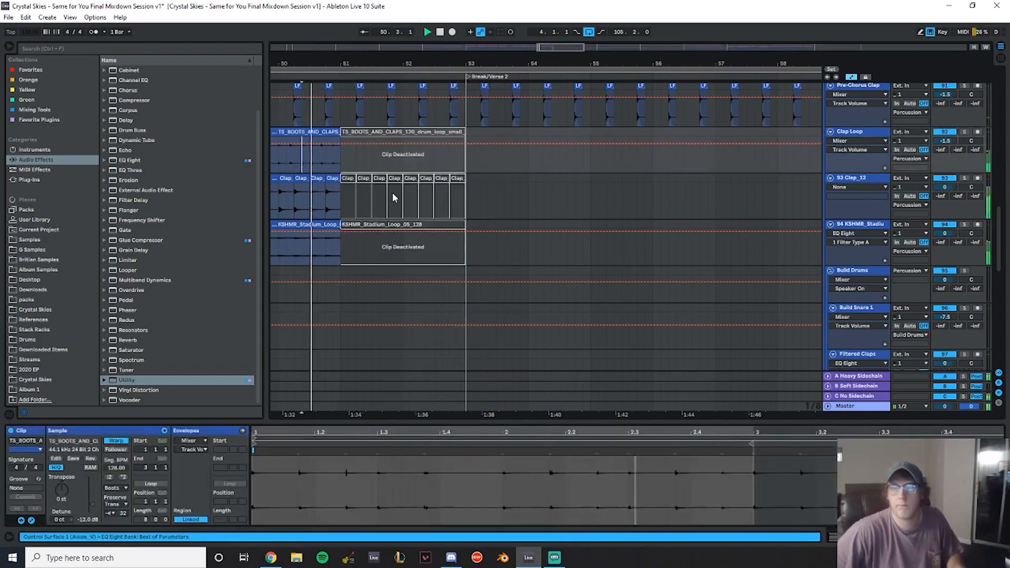
- Undo deactivating the clap and stadium loop clips
scroll(405, 203, up, 5)
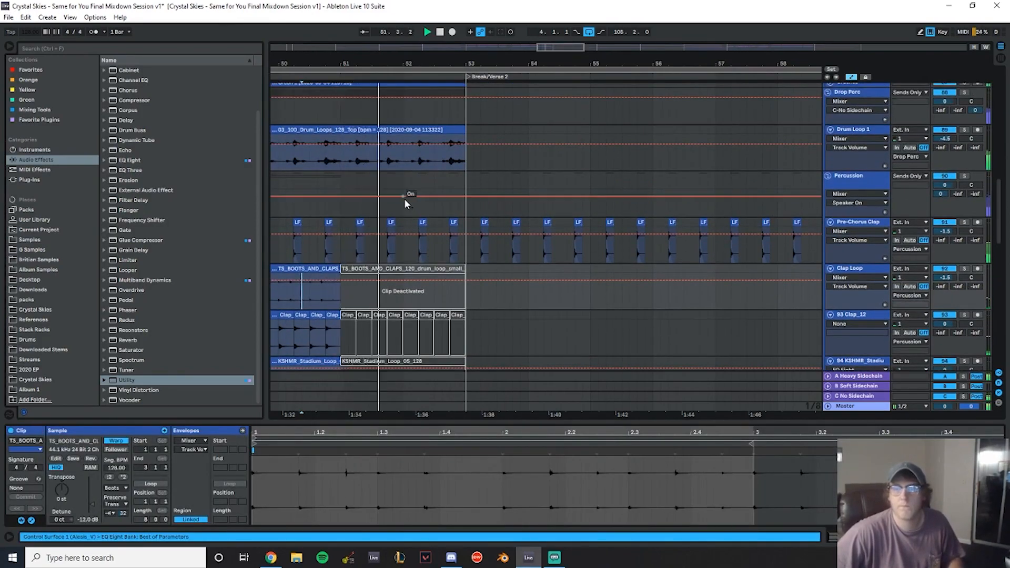
drag(342, 244, 467, 226)
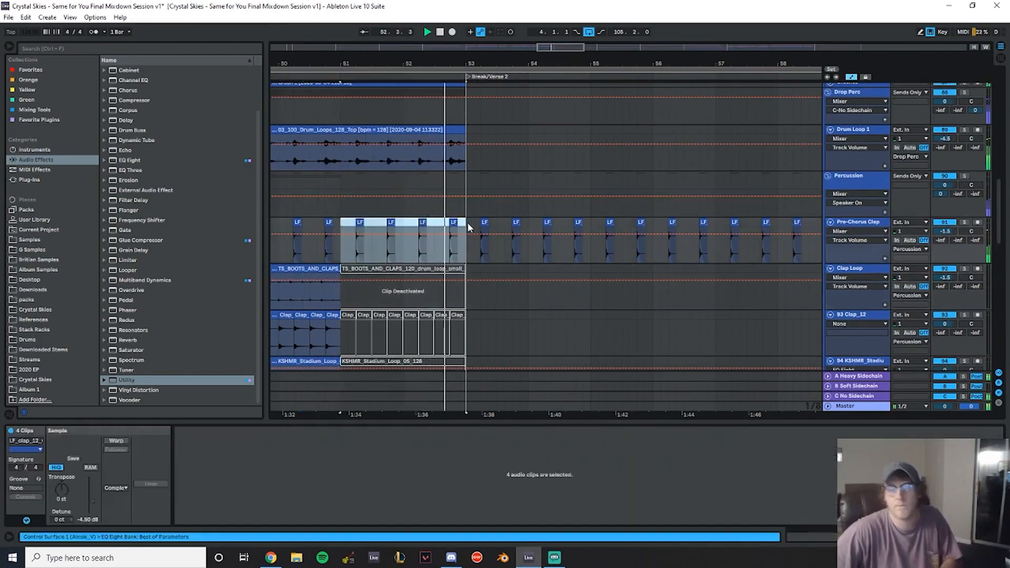
key(ctrl+z)
- Collapse the Cymbals and Percussion groups
scroll(579, 247, up, 2)
scroll(621, 258, up, 5)
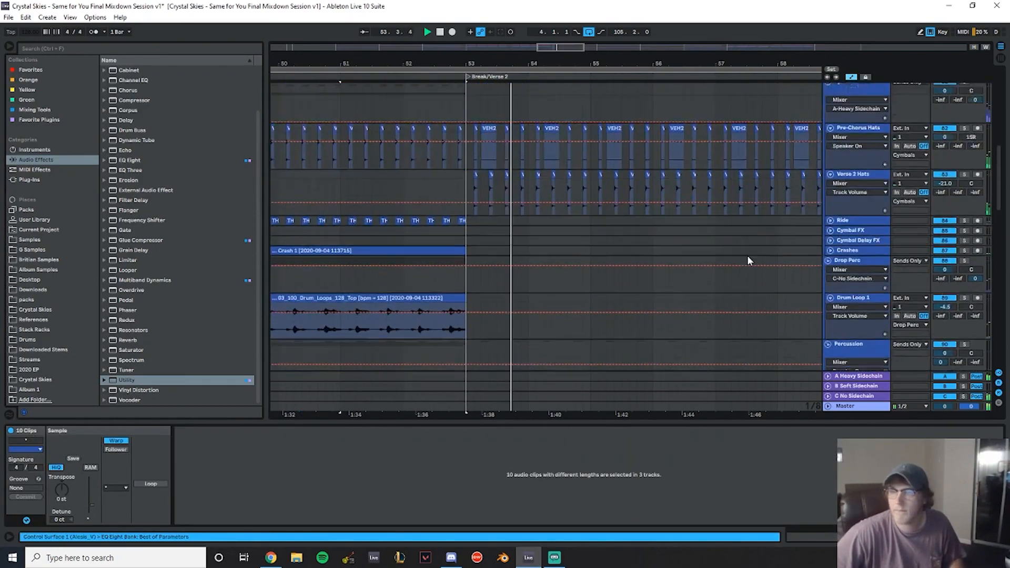
scroll(842, 221, up, 2)
click(829, 227)
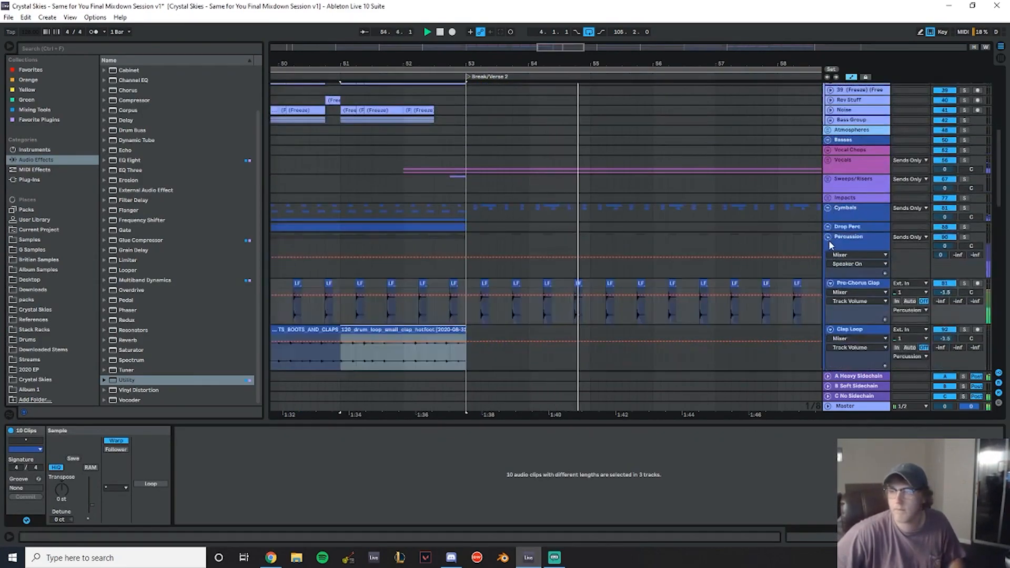
click(829, 237)
click(829, 285)
scroll(625, 203, up, 4)
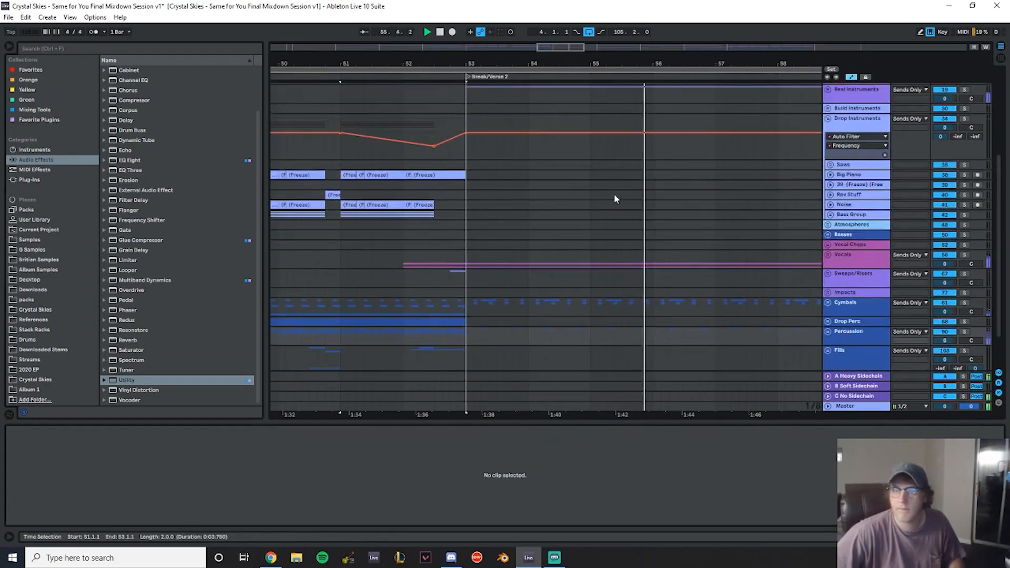
- Inspect the device chains on the Cymbals, Percussion and Vocals tracks
scroll(834, 232, down, 2)
click(848, 140)
scroll(611, 206, down, 2)
scroll(612, 205, down, 1)
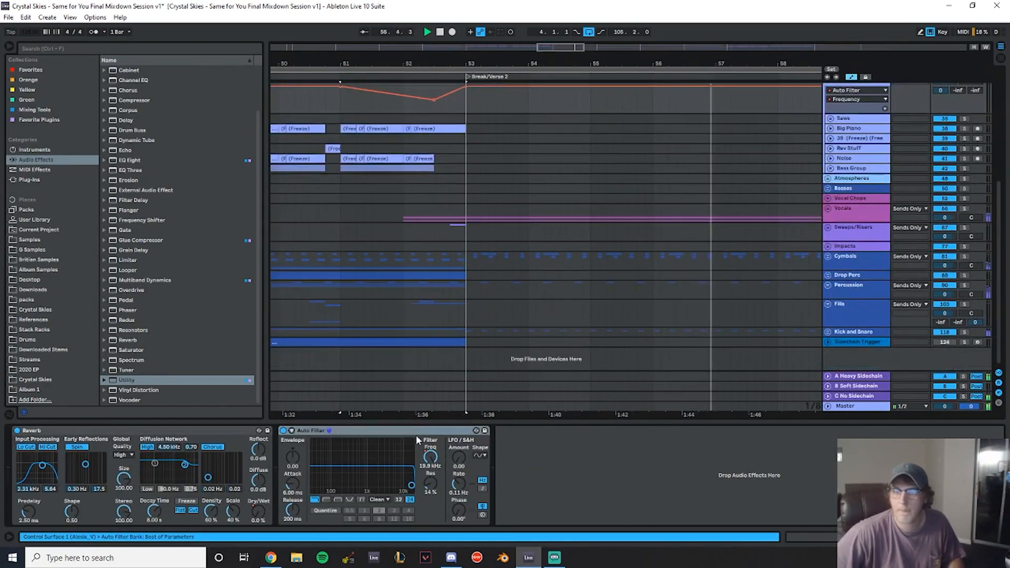
click(848, 260)
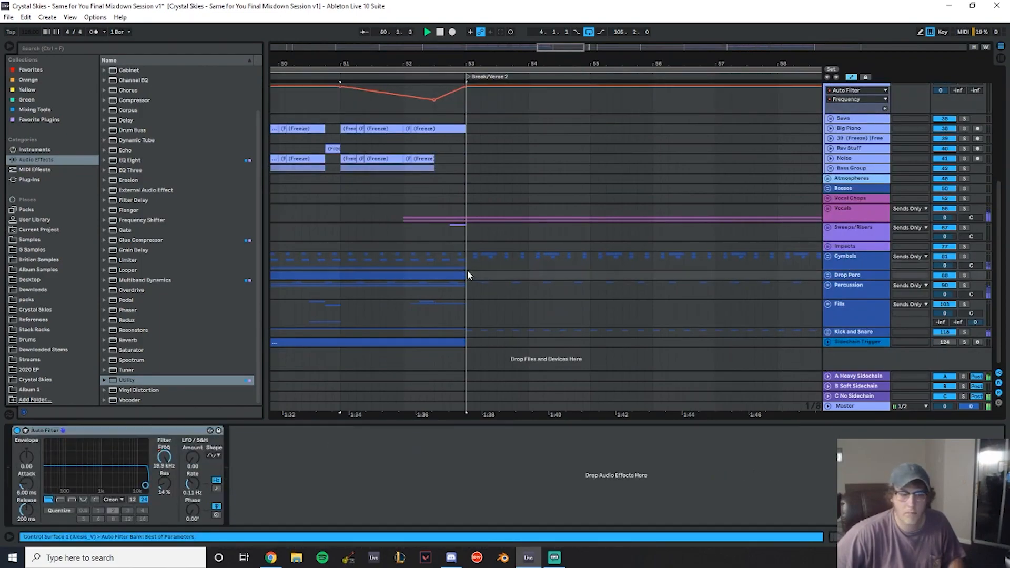
click(857, 285)
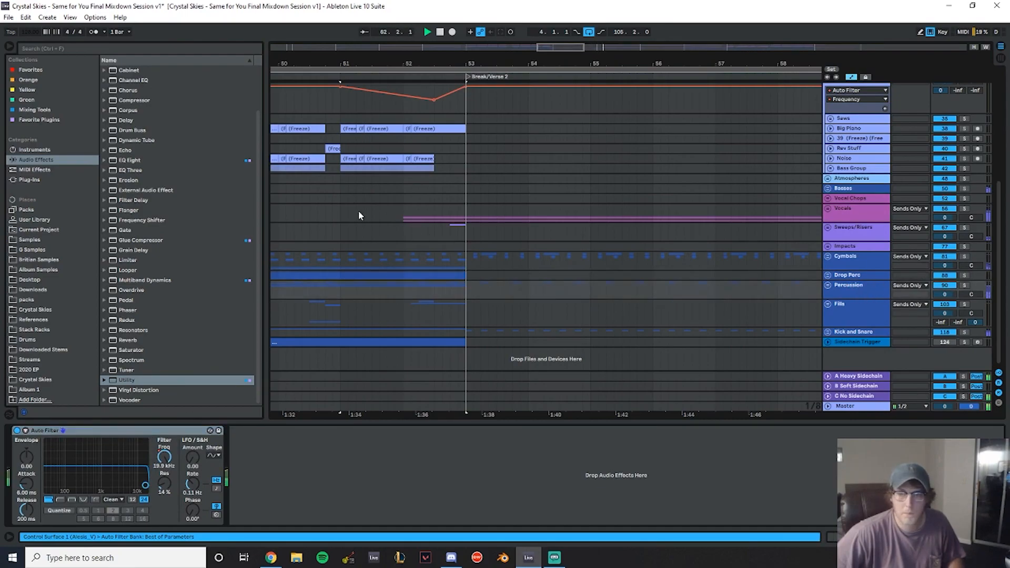
click(340, 213)
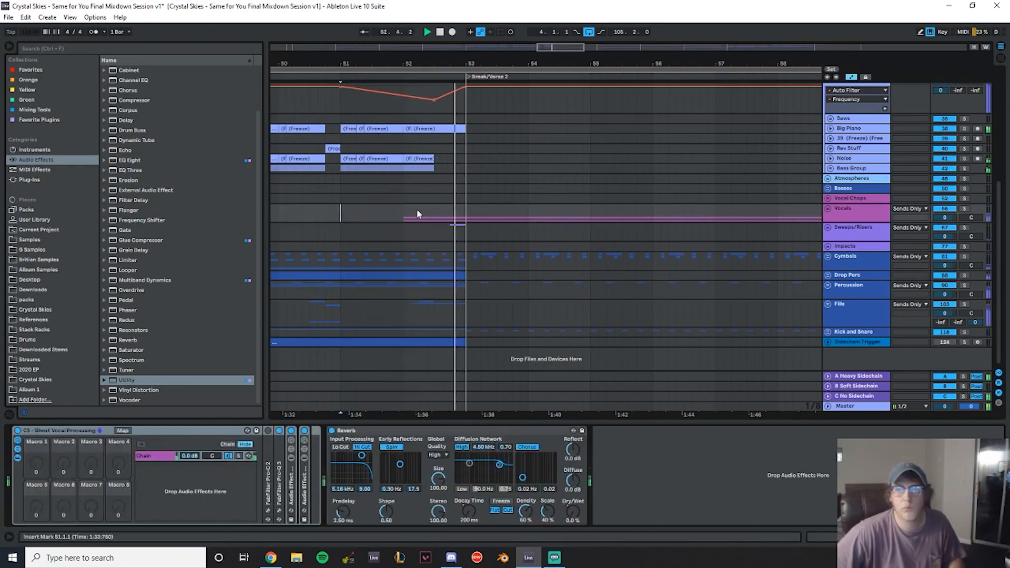
- Play back and navigate the drop section leading into Break/Verse 2 to review the transition
click(280, 206)
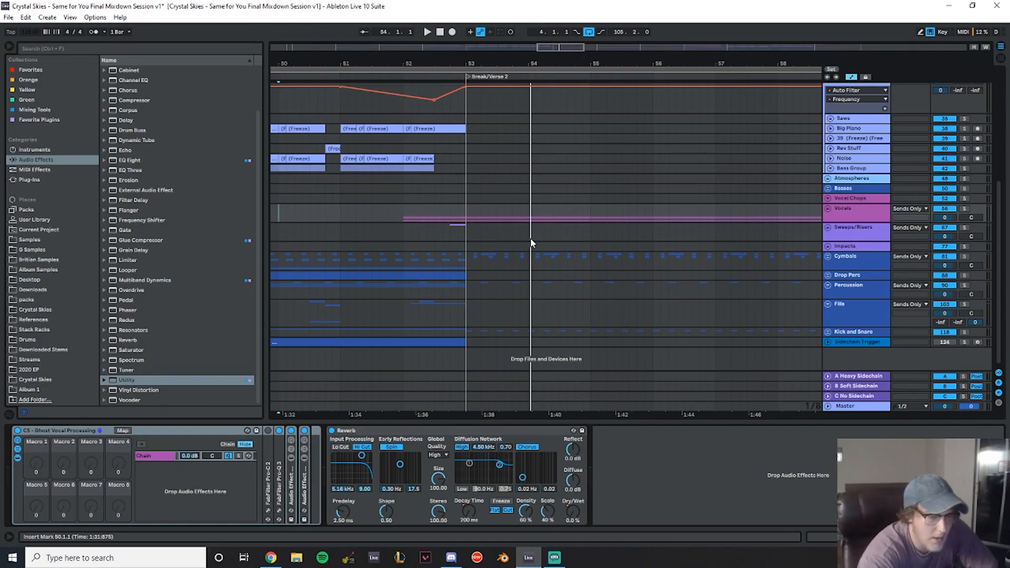
scroll(457, 191, up, 2)
drag(356, 63, 596, 55)
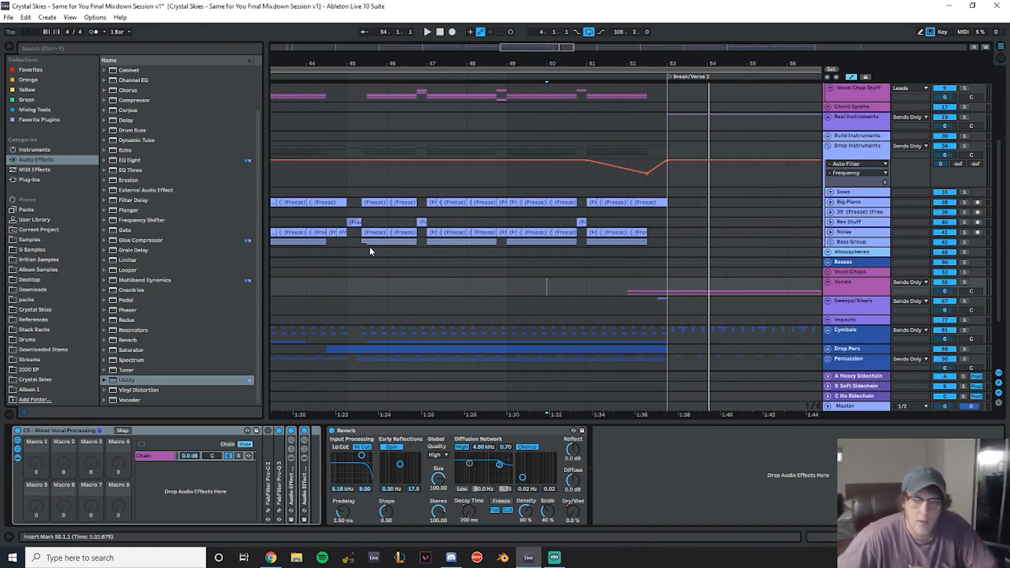
scroll(327, 260, up, 3)
drag(379, 64, 512, 57)
scroll(538, 151, down, 5)
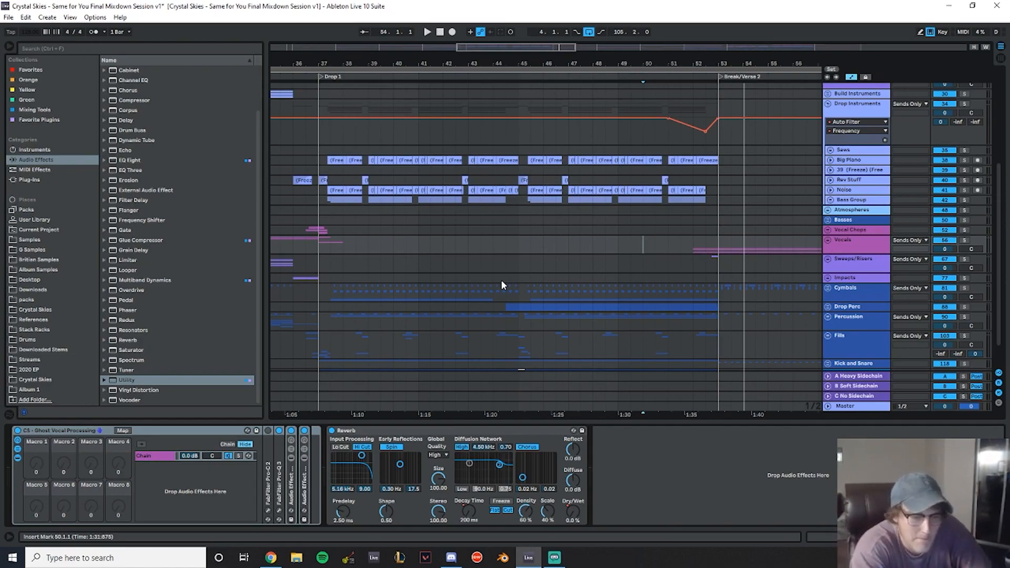
key(space)
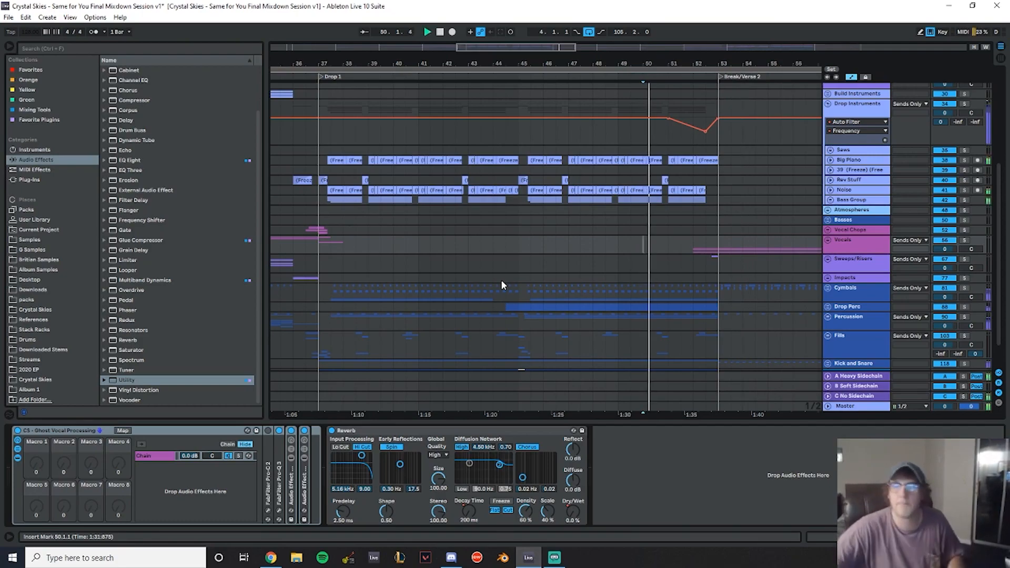
scroll(601, 232, down, 2)
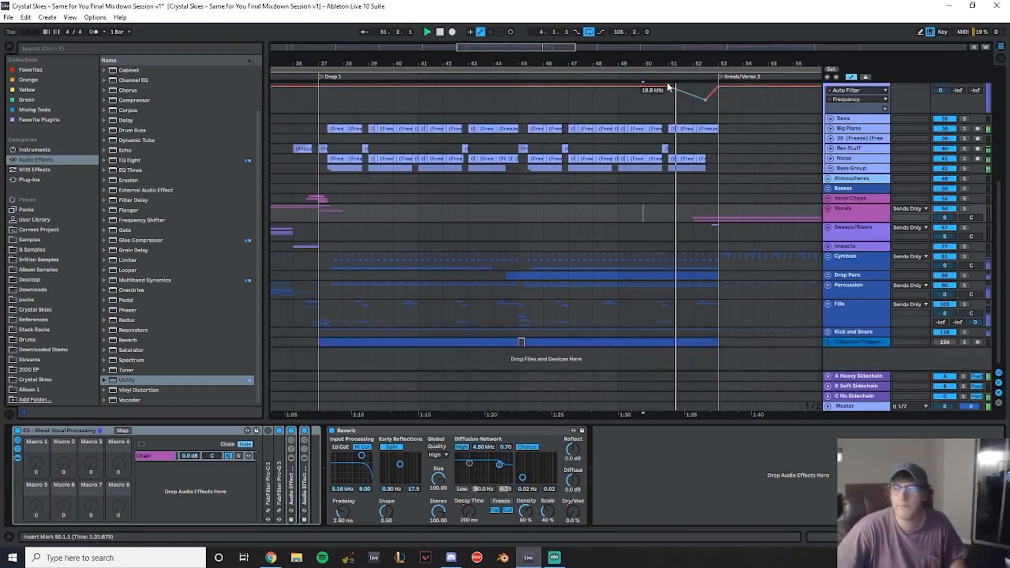
scroll(528, 166, up, 3)
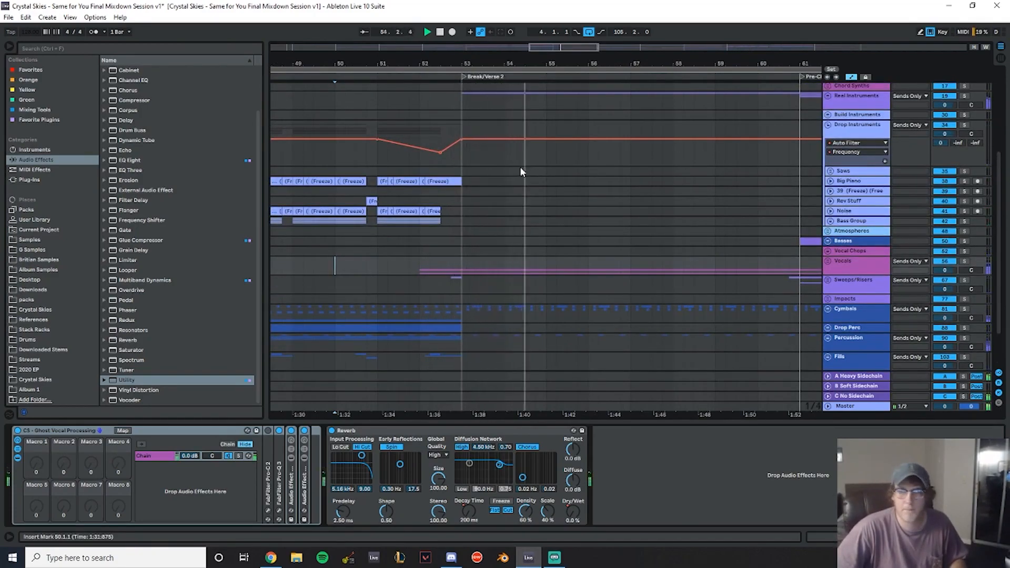
scroll(522, 169, down, 3)
click(283, 211)
key(space)
key(space)
scroll(564, 192, up, 5)
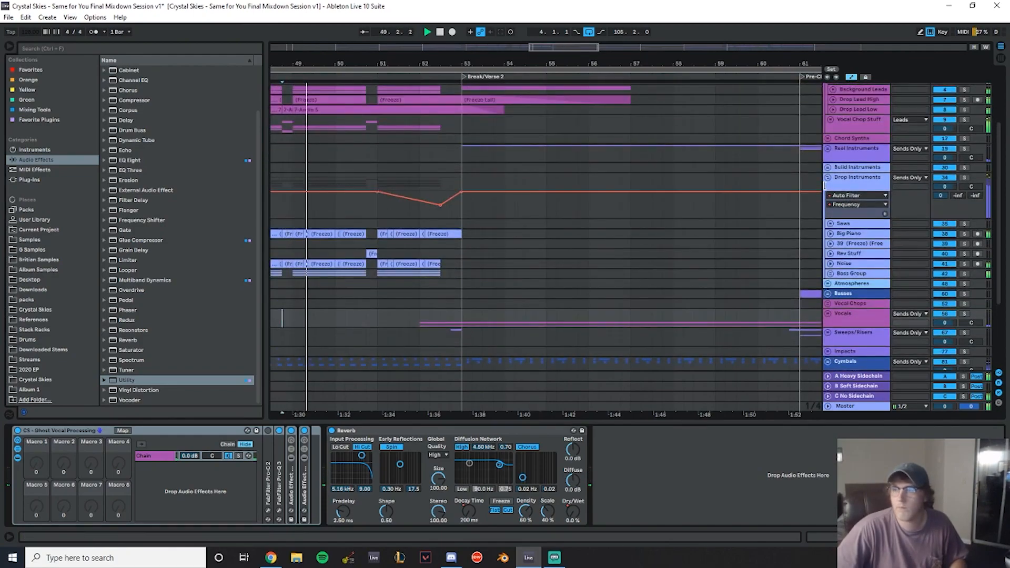
- Show the Drop Instruments track volume automation and lower it to -4.8 dB from bar 51 to Break/Verse 2
click(859, 179)
scroll(590, 251, down, 2)
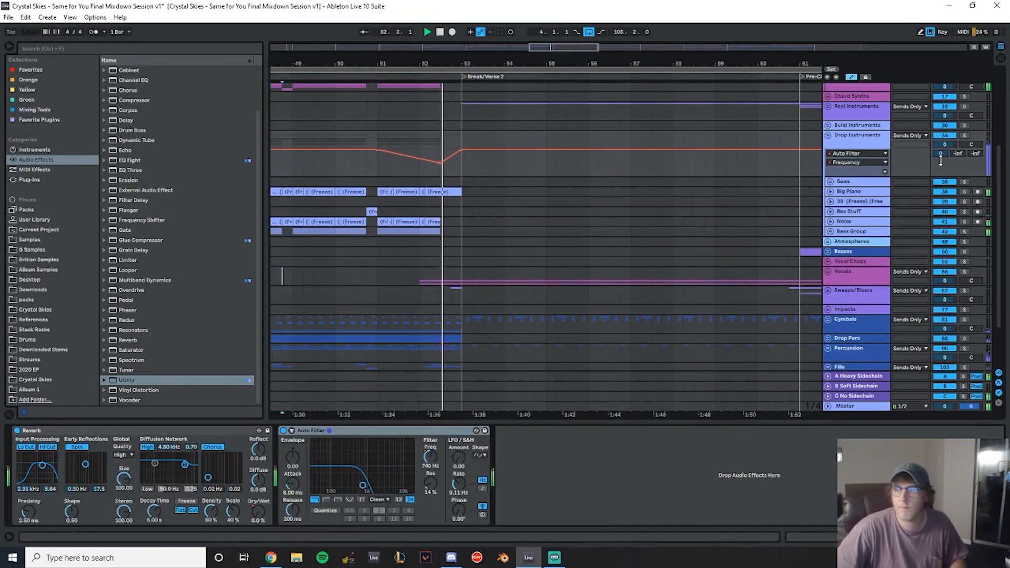
click(947, 144)
right_click(948, 145)
click(936, 150)
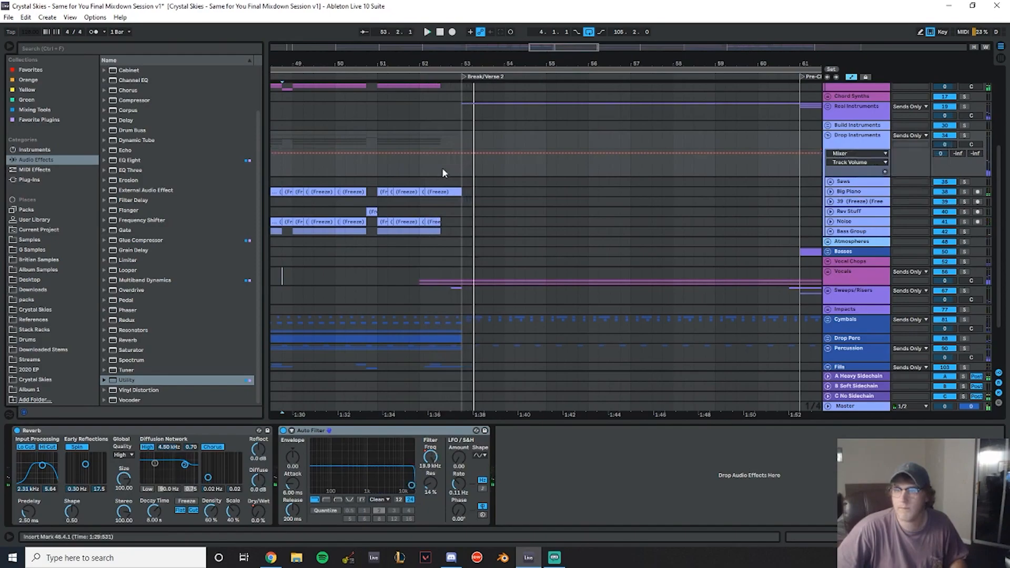
click(377, 153)
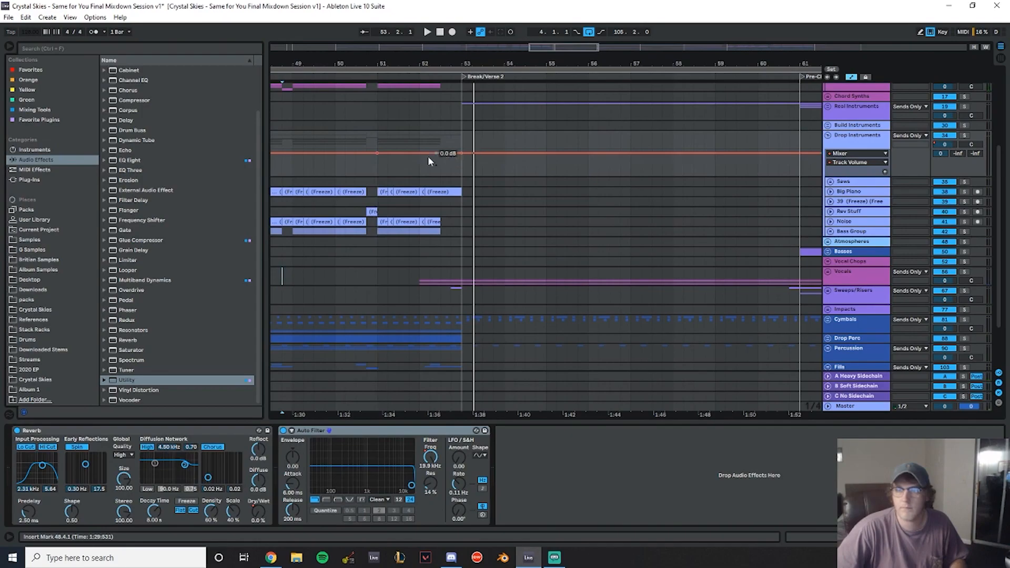
drag(382, 169, 466, 166)
drag(376, 172, 440, 157)
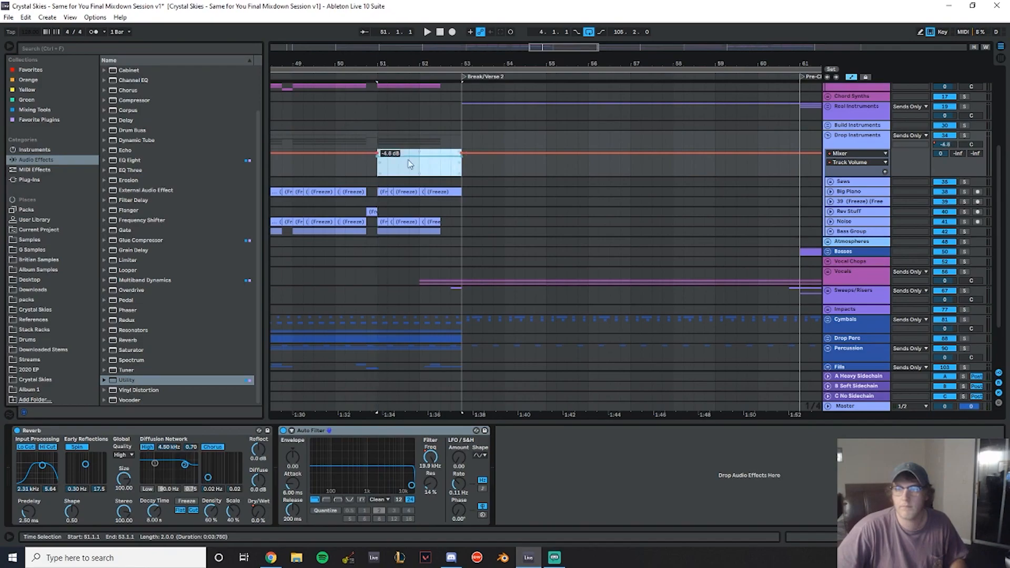
click(387, 161)
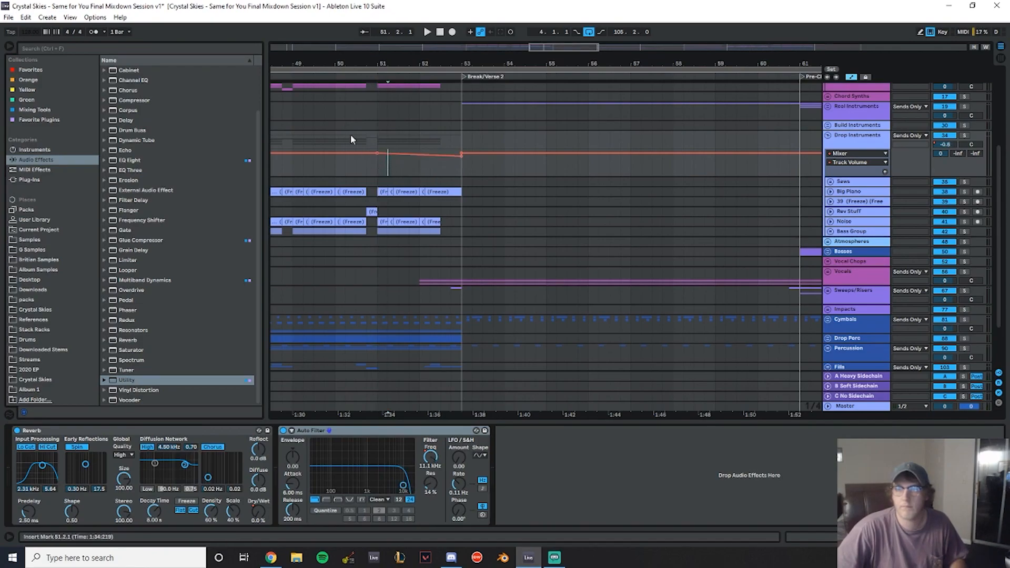
click(336, 125)
key(space)
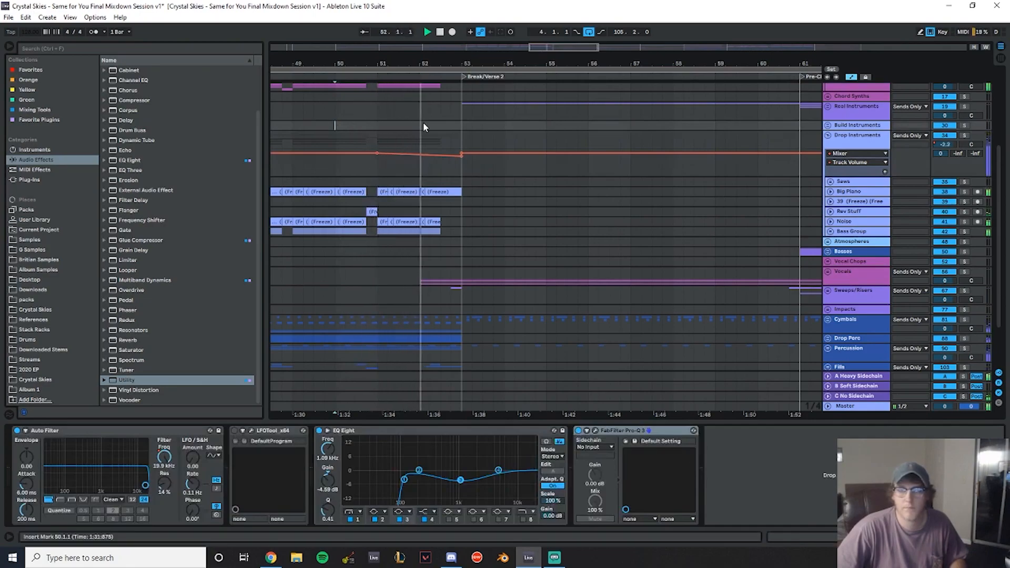
click(418, 157)
scroll(544, 233, up, 3)
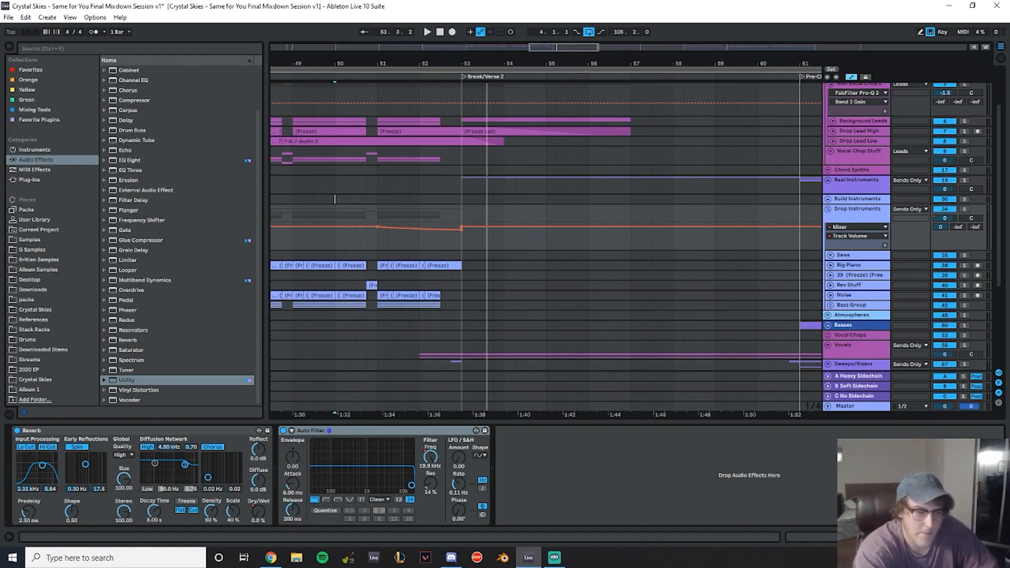
click(335, 199)
key(space)
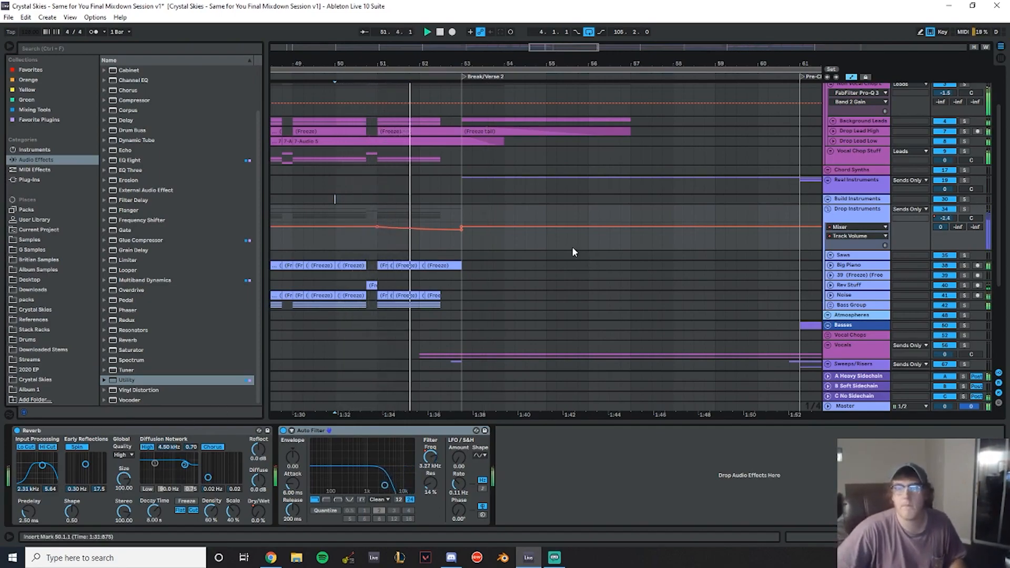
- Solo the Non Vocal Chop L and Drop Instruments groups and play the transition into Break/Verse 2
scroll(605, 253, up, 1)
click(965, 127)
key(space)
key(space)
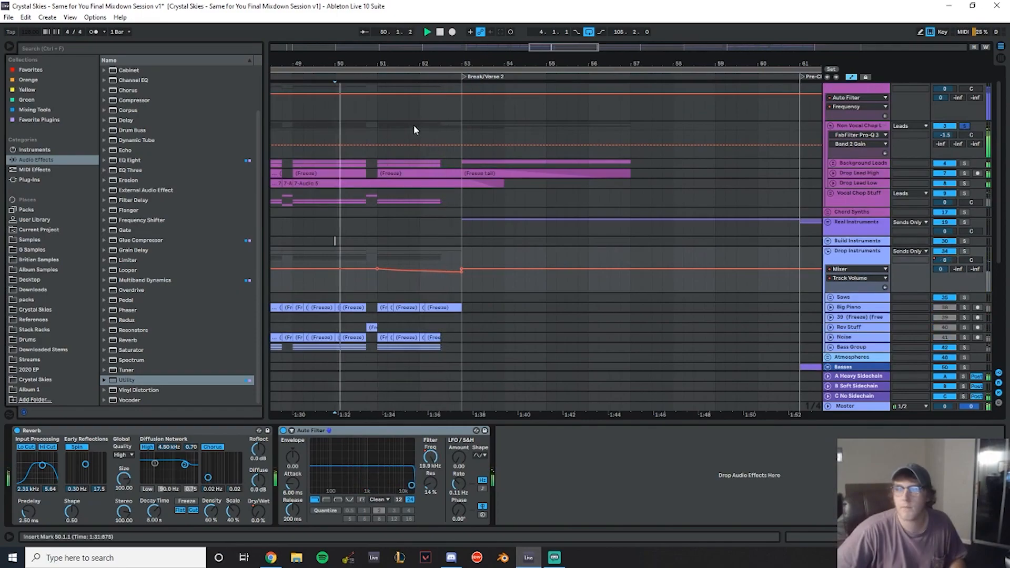
click(380, 127)
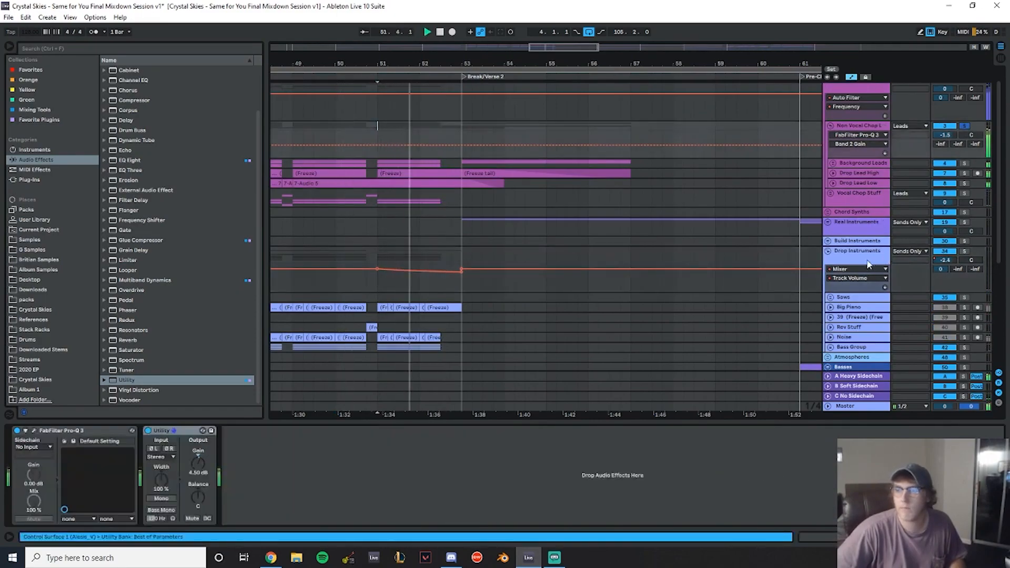
click(965, 252)
key(space)
key(space)
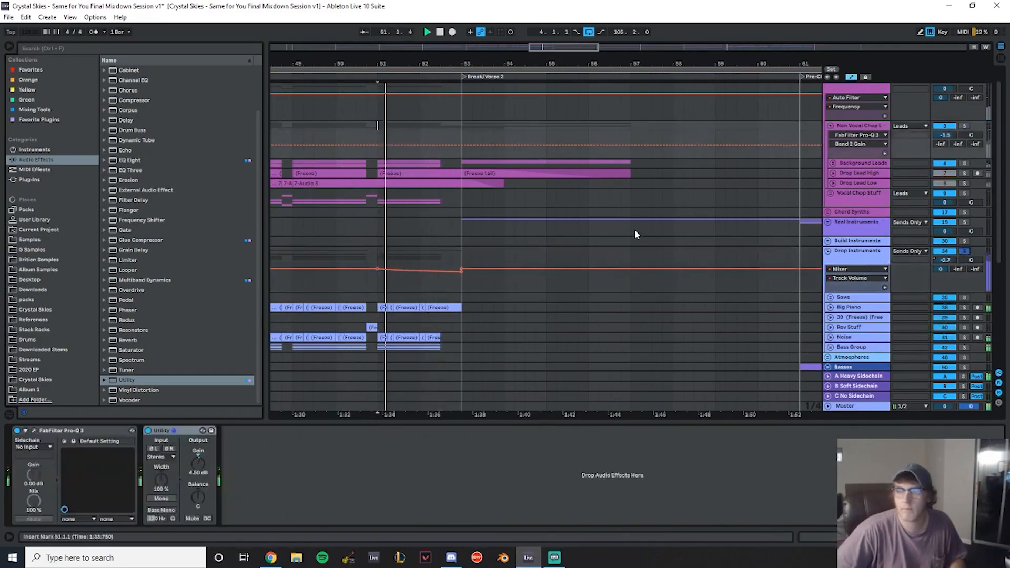
- Reshape the Drop Instruments volume dip so it ramps down to -4.8 dB at Break/Verse 2
scroll(636, 228, down, 1)
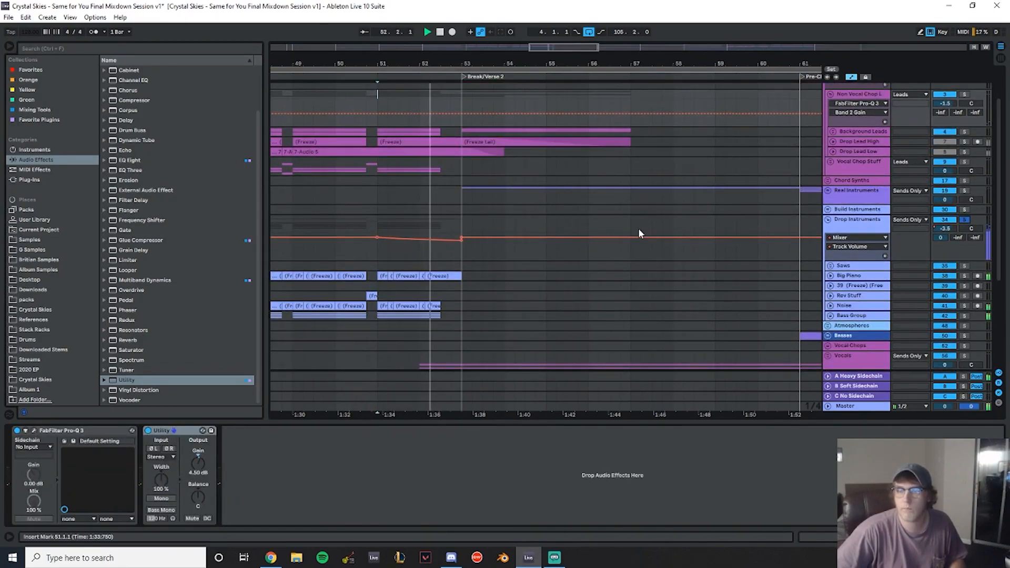
drag(461, 241, 398, 241)
click(375, 253)
key(space)
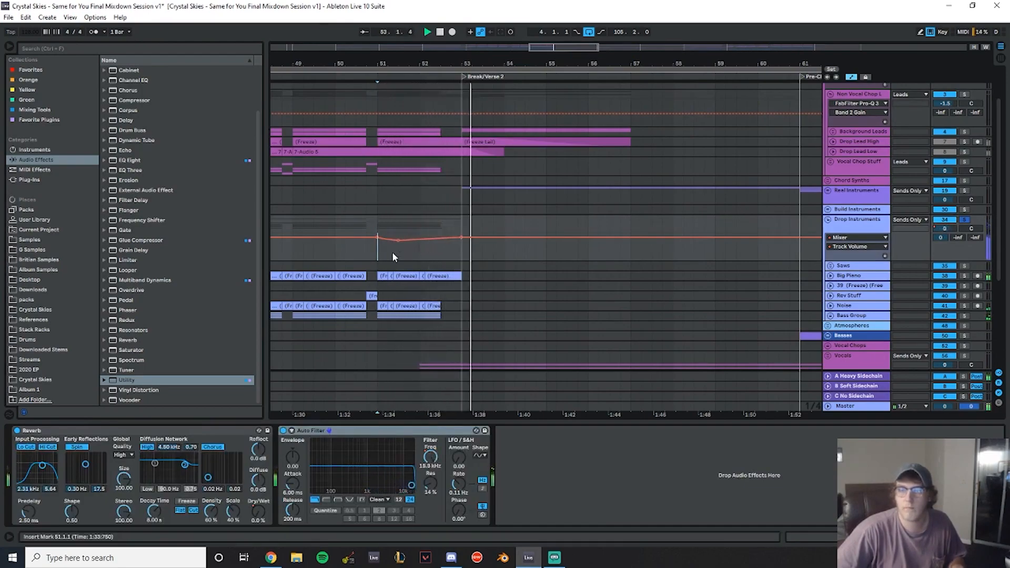
drag(461, 238, 461, 241)
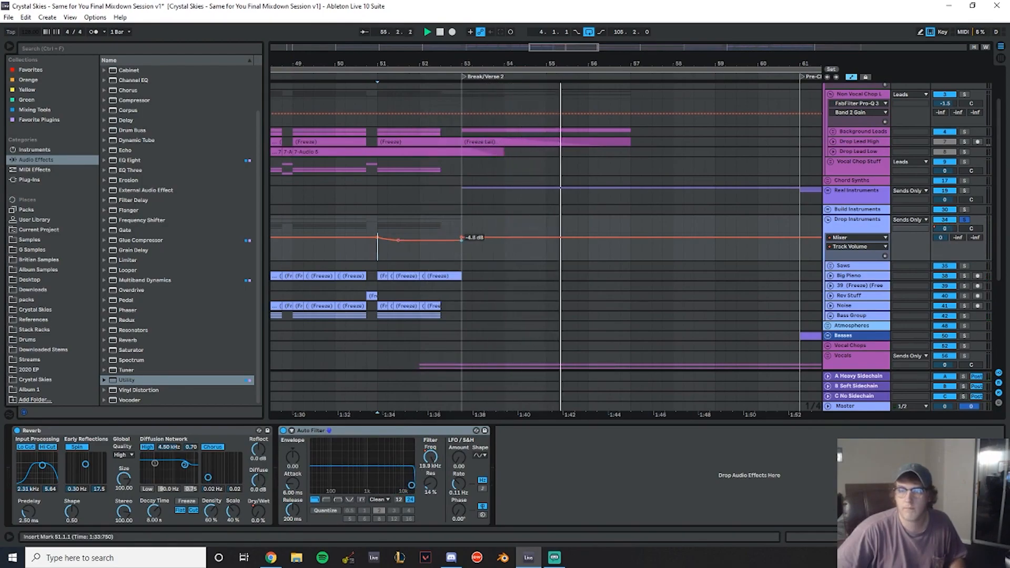
- Reset the Drop Instruments Auto Filter resonance to 0.0 % and play the transition
click(335, 210)
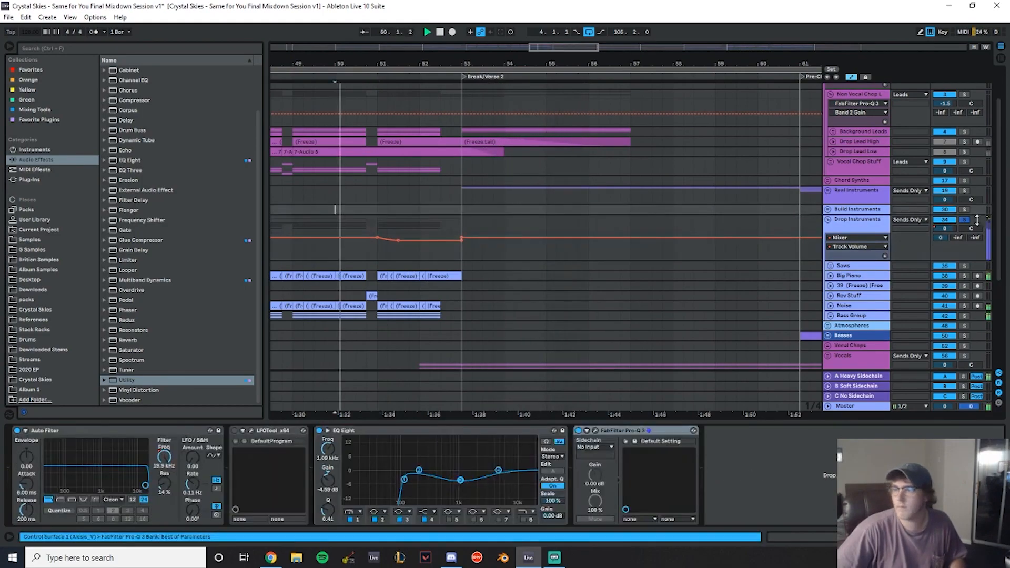
click(862, 230)
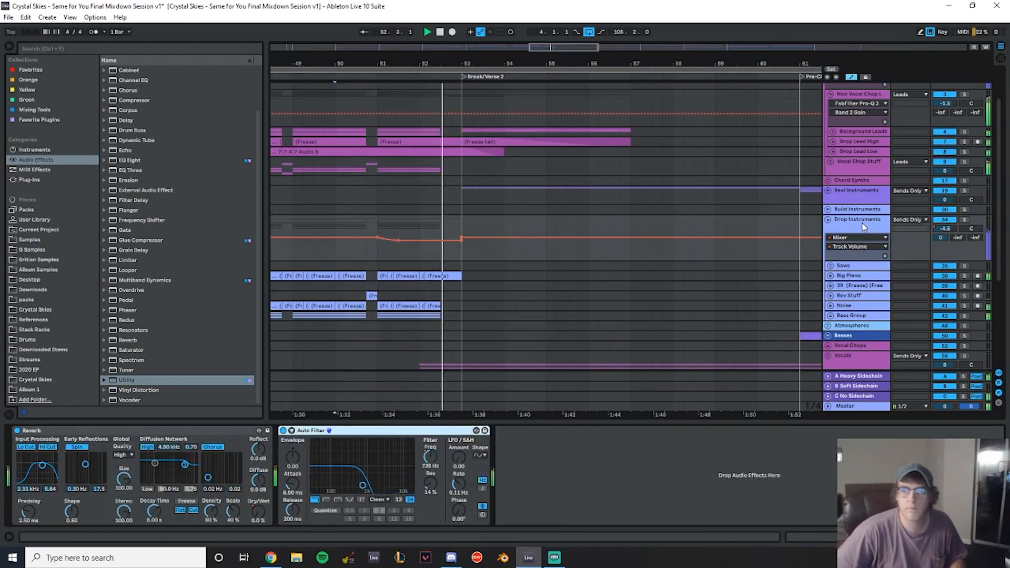
double_click(432, 481)
key(space)
key(space)
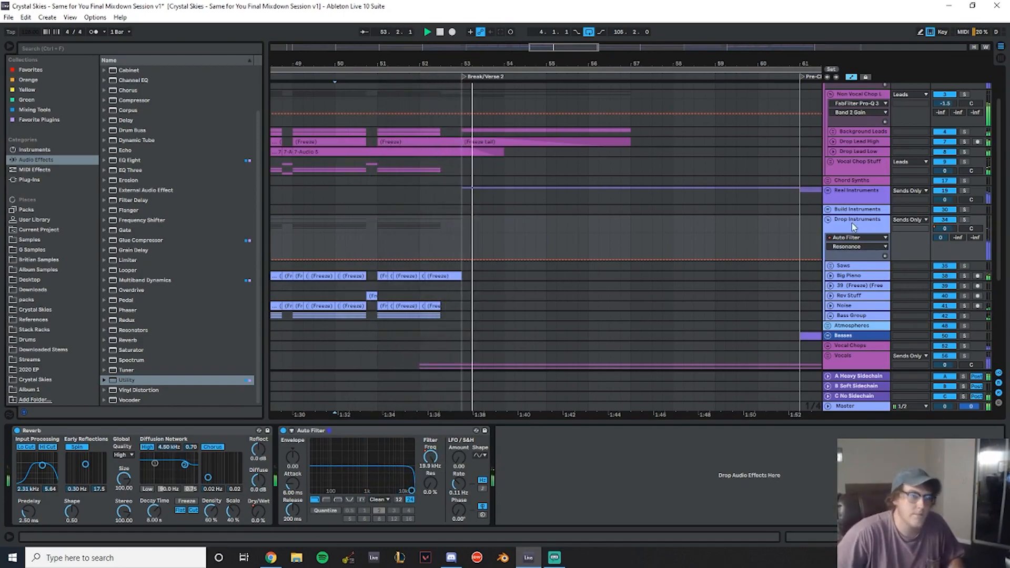
scroll(481, 225, down, 3)
scroll(695, 221, up, 2)
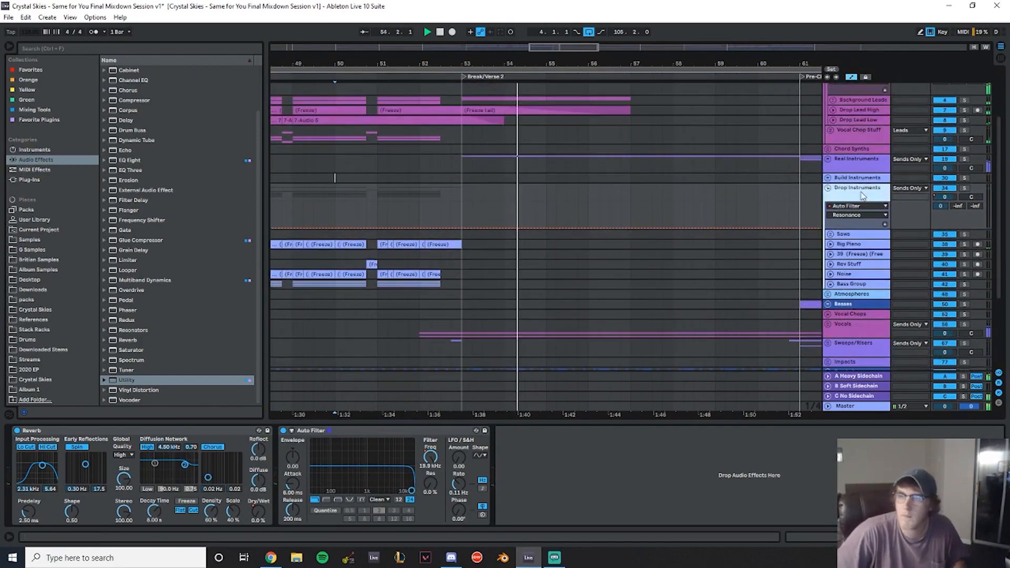
- Load the Reverb Transition Filter preset onto Drop Instruments and show its Dry/Wet automation lane
click(113, 340)
click(163, 348)
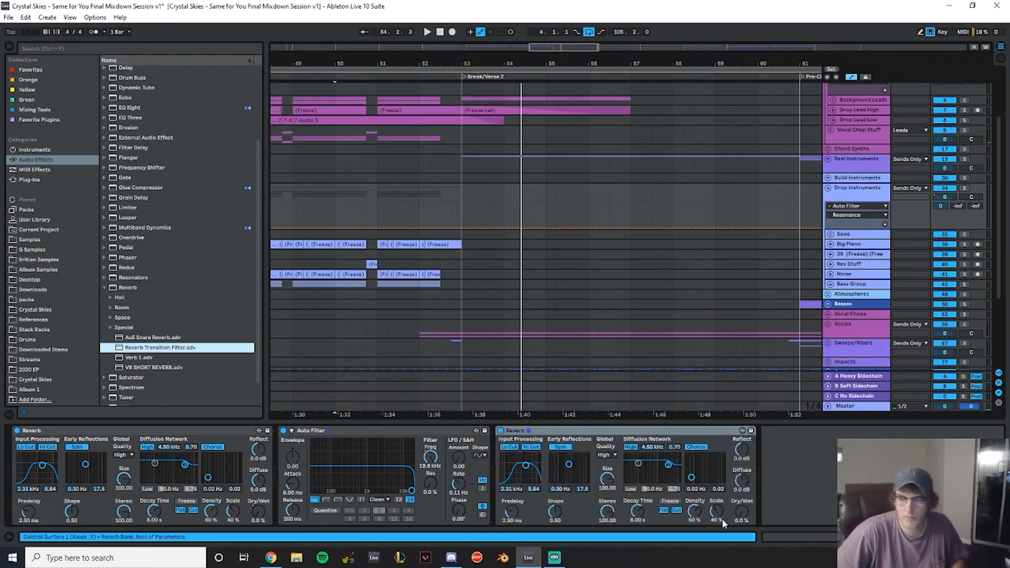
right_click(741, 513)
click(774, 471)
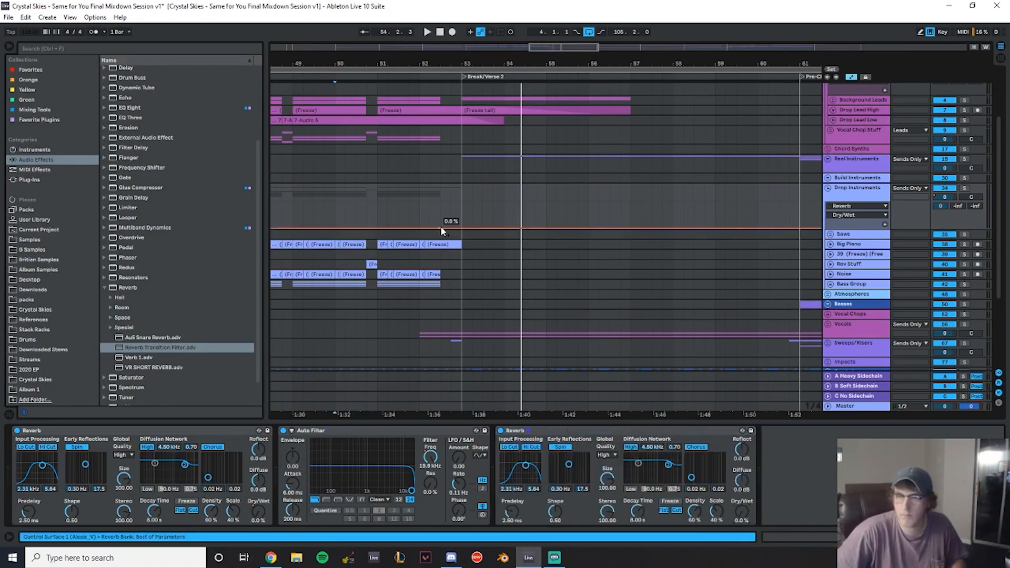
- Automate the new reverb's Dry/Wet swelling to 100 % at Break/Verse 2 and fading to 0 % by bar 57
drag(461, 225, 630, 227)
click(372, 213)
key(space)
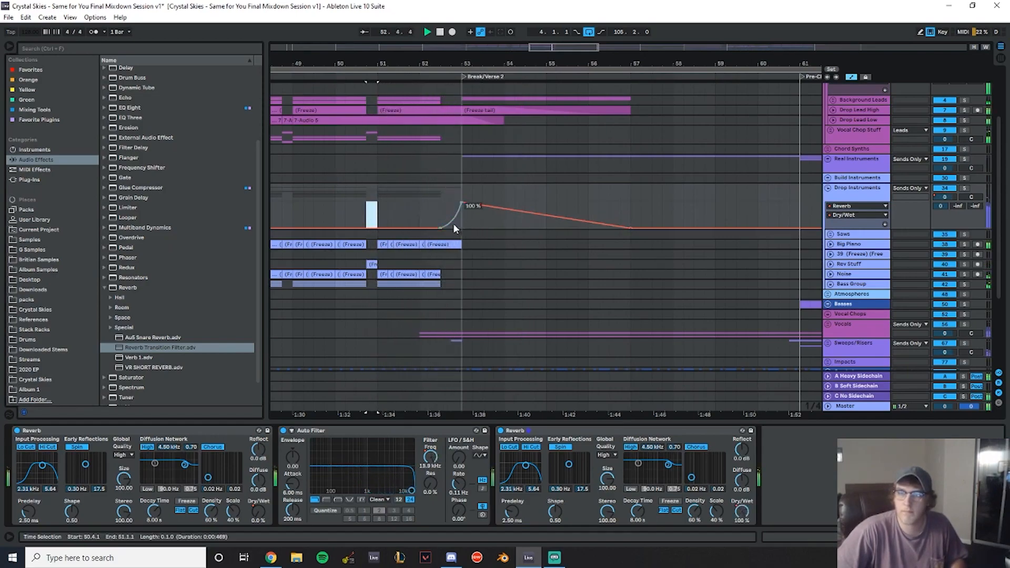
drag(443, 227, 420, 228)
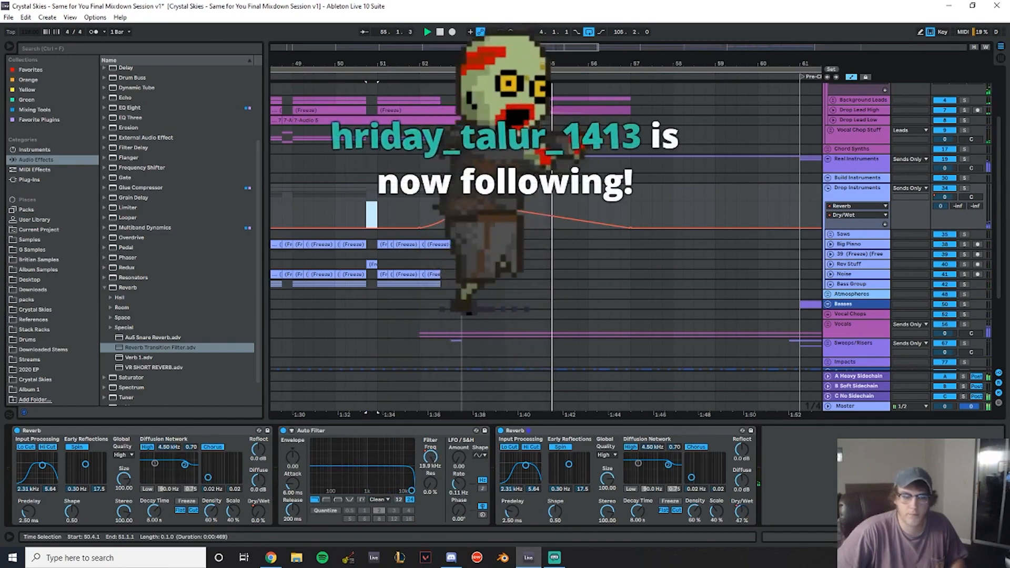
click(345, 212)
key(space)
key(space)
- Expand the Sweeps/Risers group and play the riser clips around Break/Verse 2
scroll(575, 251, down, 3)
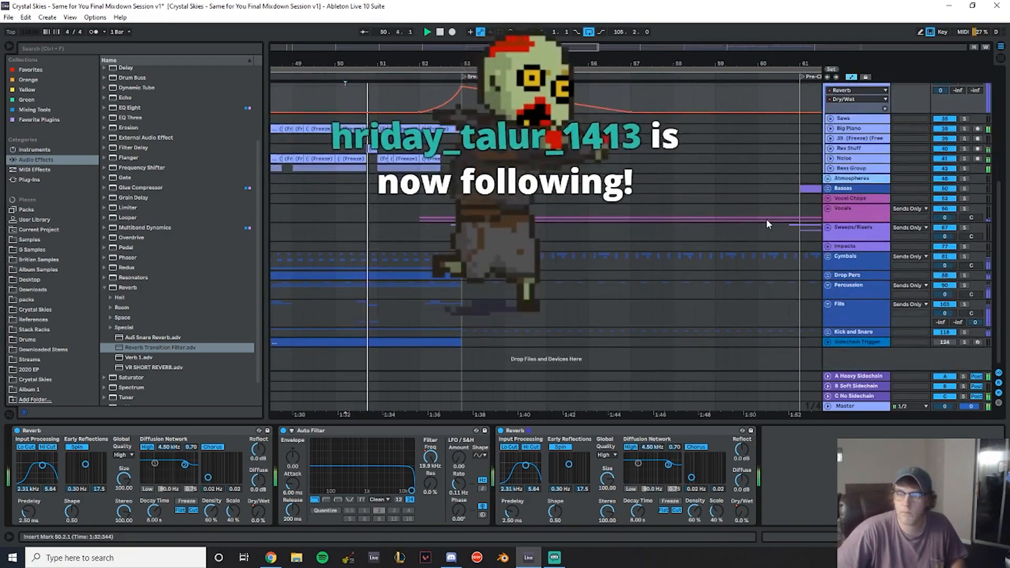
click(828, 228)
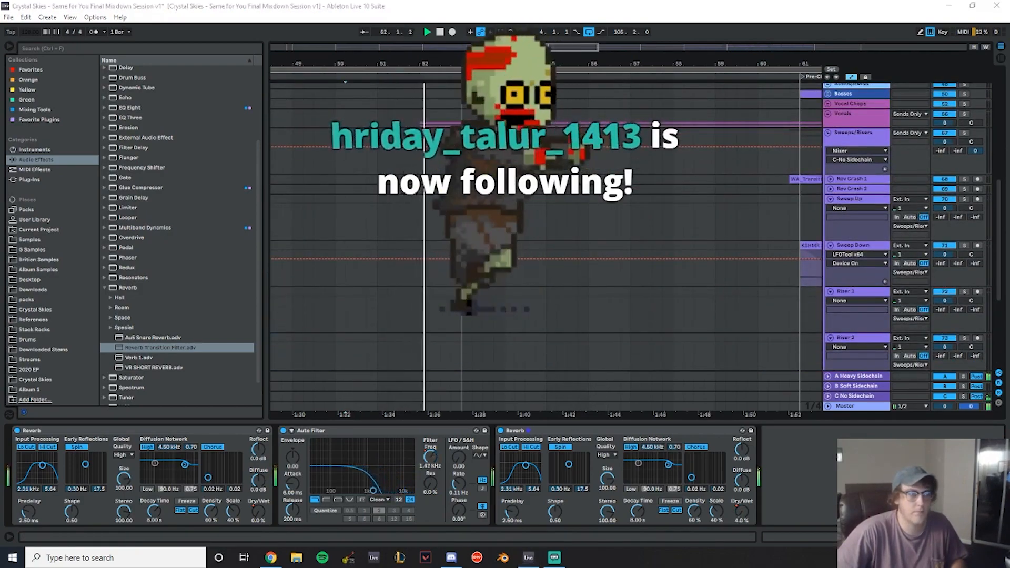
scroll(630, 223, down, 2)
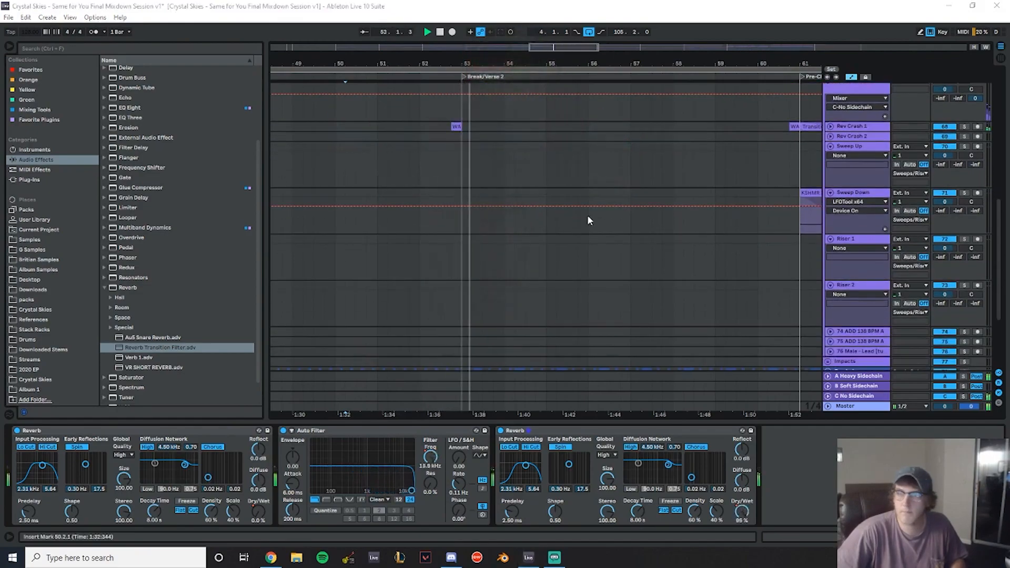
drag(540, 64, 429, 62)
scroll(576, 180, up, 2)
key(space)
drag(588, 167, 413, 169)
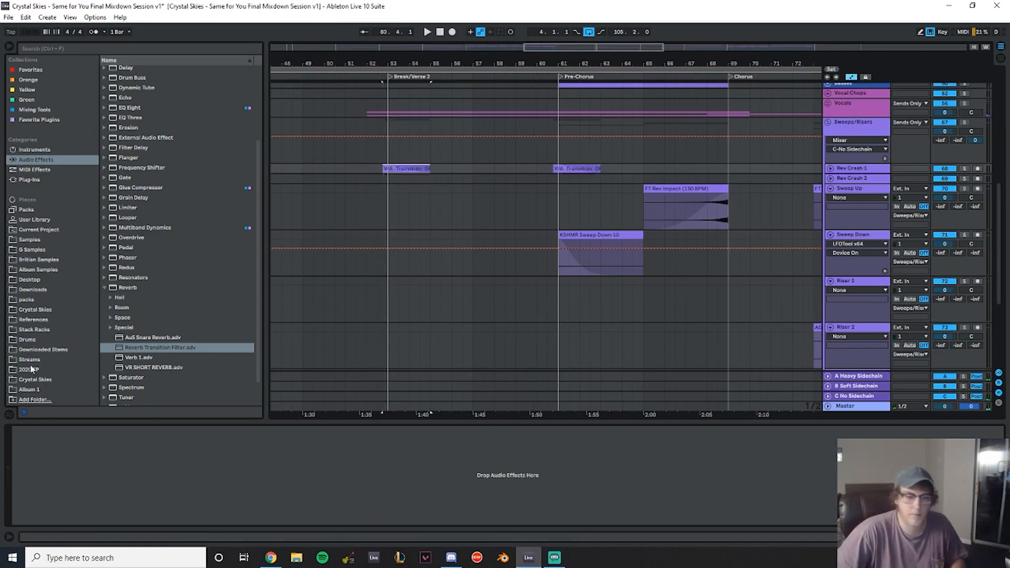
- Copy the KSHMR Sweep Down 10 clip from the Pre-Chorus to the start of Break/Verse 2 and play it
scroll(606, 213, down, 1)
drag(606, 213, 435, 216)
drag(357, 187, 371, 179)
key(space)
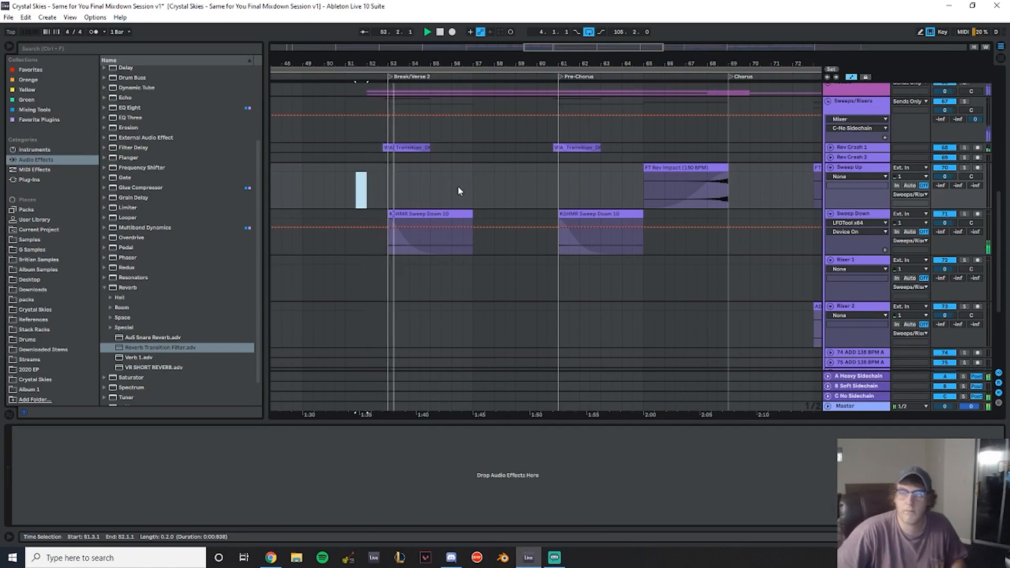
- Select the Cymbals group to view its device chain
scroll(463, 210, down, 6)
click(843, 260)
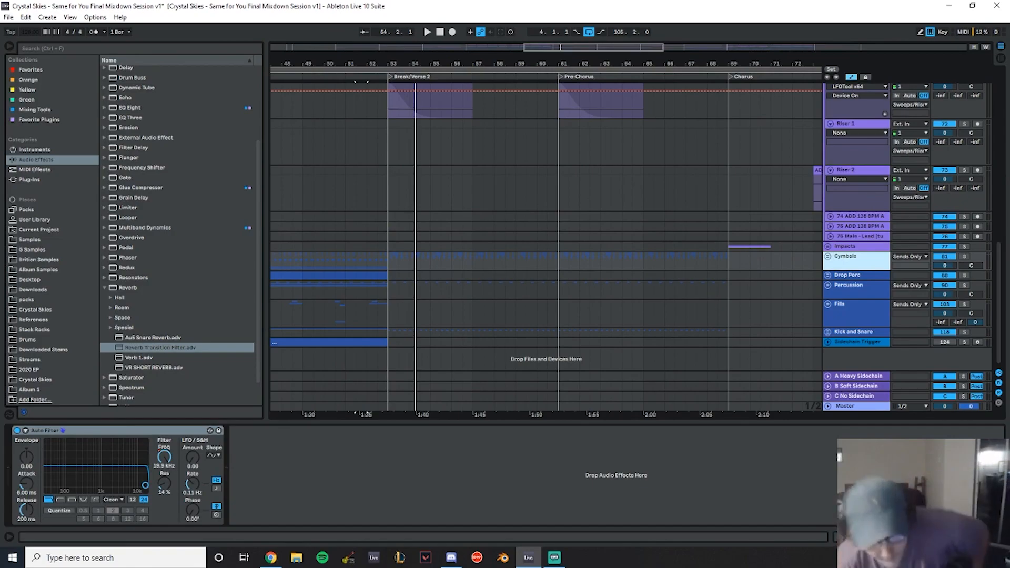
scroll(415, 199, up, 3)
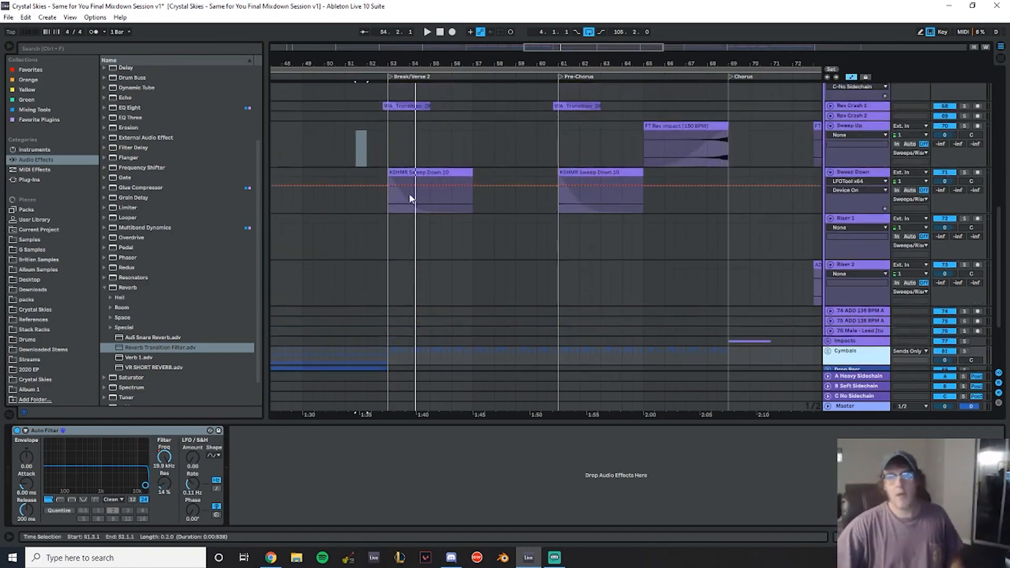
- Solo each of the three Mid Bass layers in turn and play Drop 1 to compare them, then unsolo
drag(360, 64, 589, 64)
scroll(659, 158, up, 15)
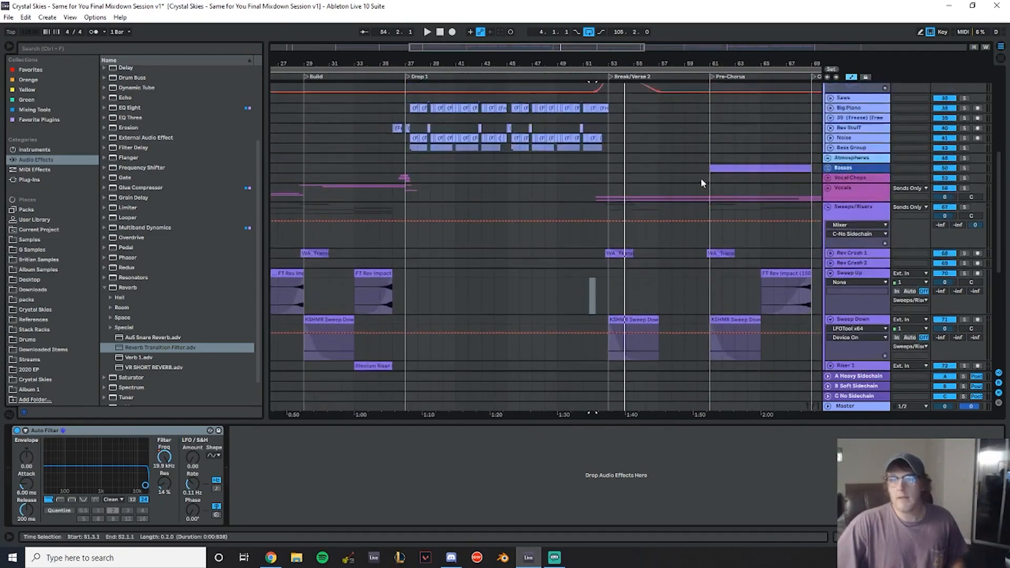
scroll(392, 279, down, 3)
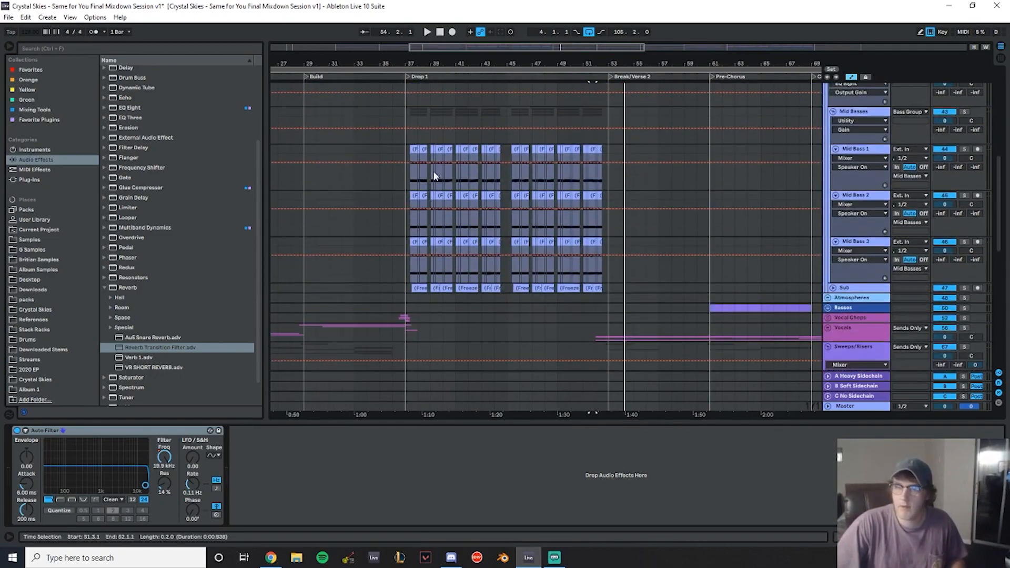
drag(430, 63, 429, 116)
click(368, 136)
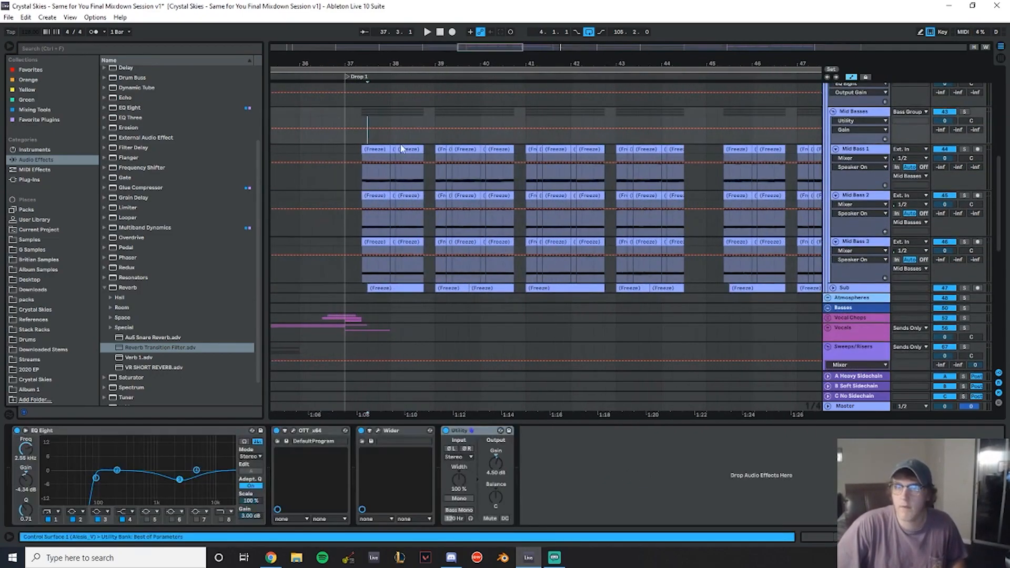
click(964, 149)
key(space)
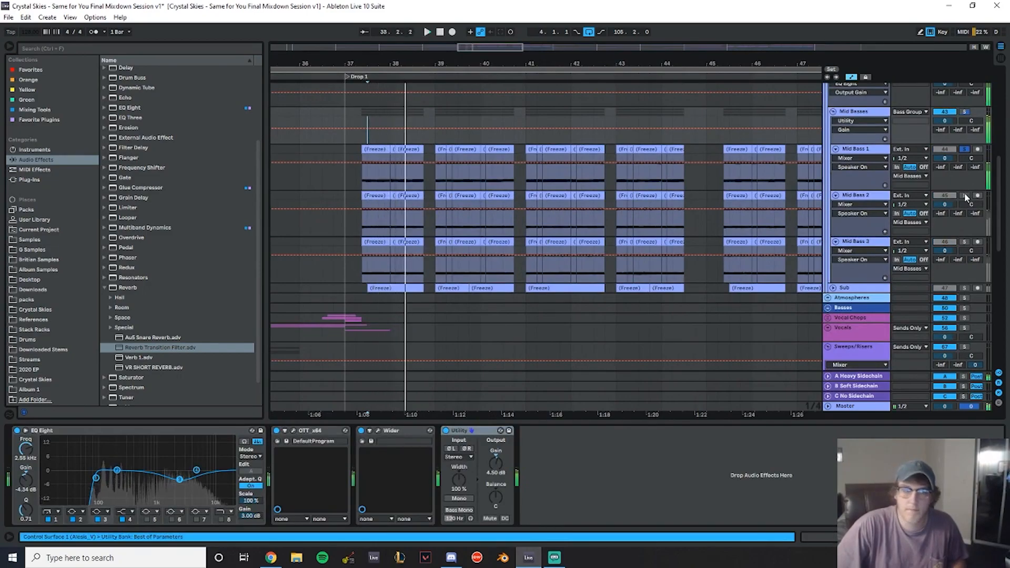
click(965, 196)
key(space)
key(space)
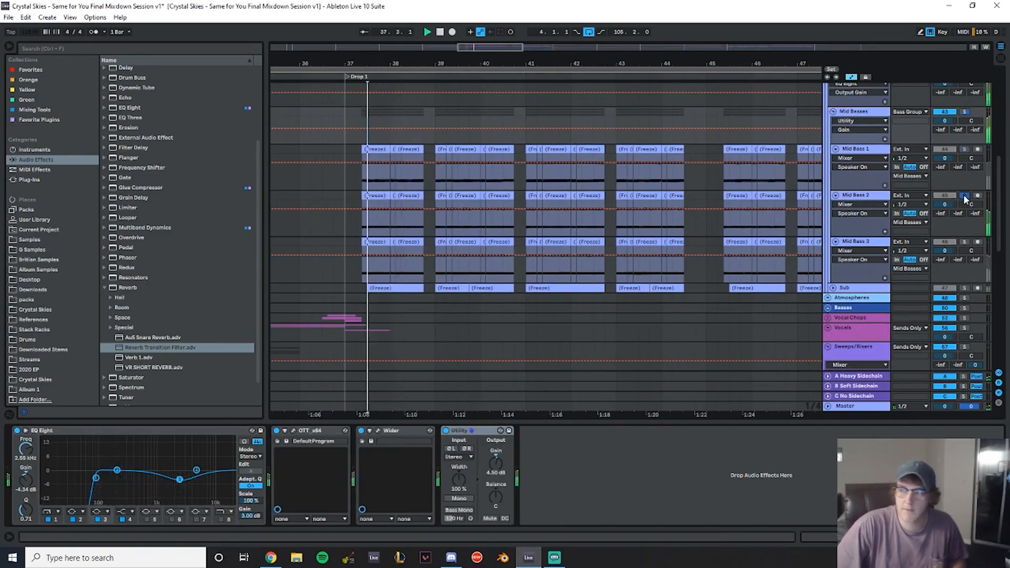
click(966, 243)
key(space)
key(space)
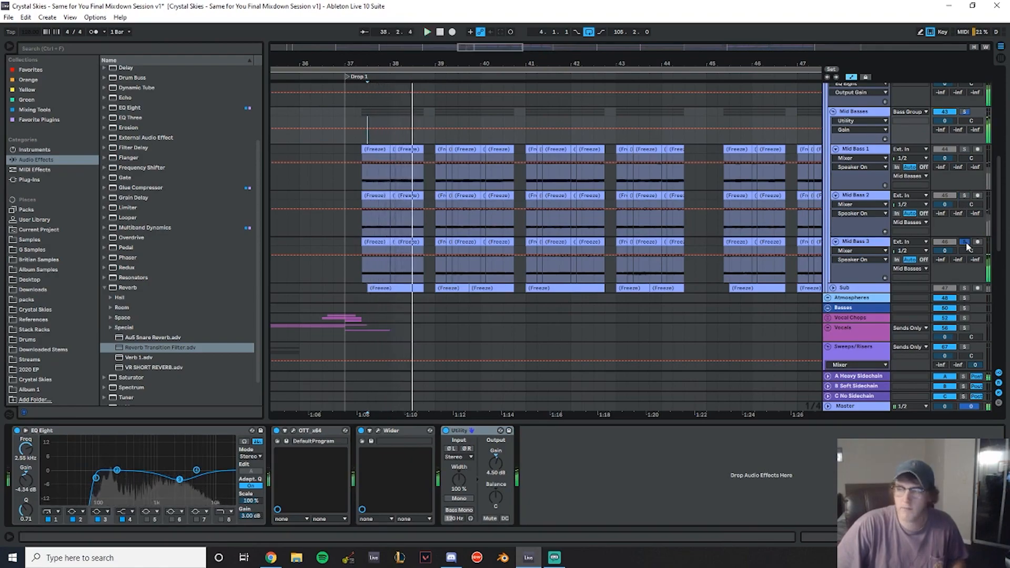
click(966, 242)
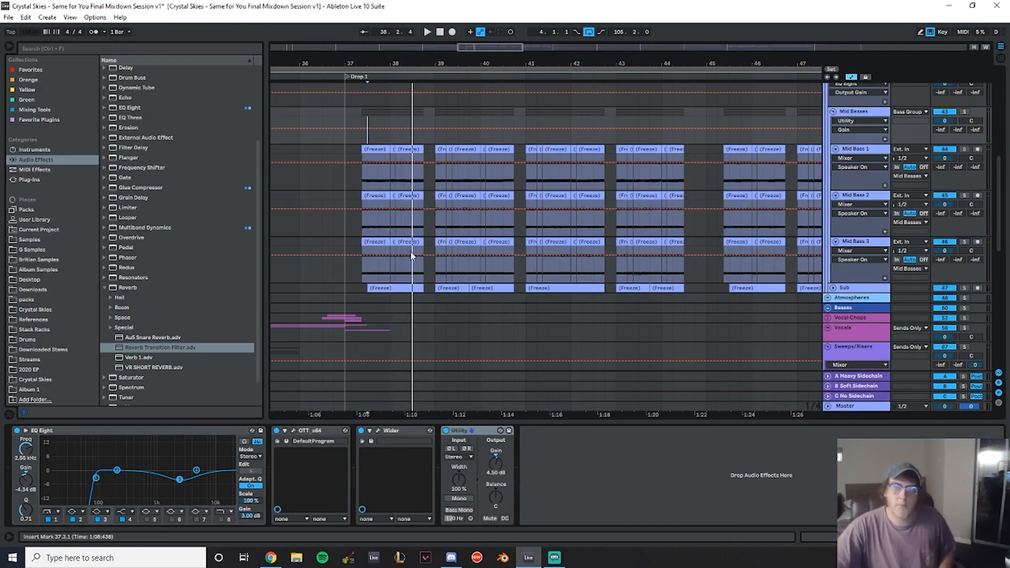
- Collapse the Bass Group and play from just before Drop 1
scroll(868, 239, up, 5)
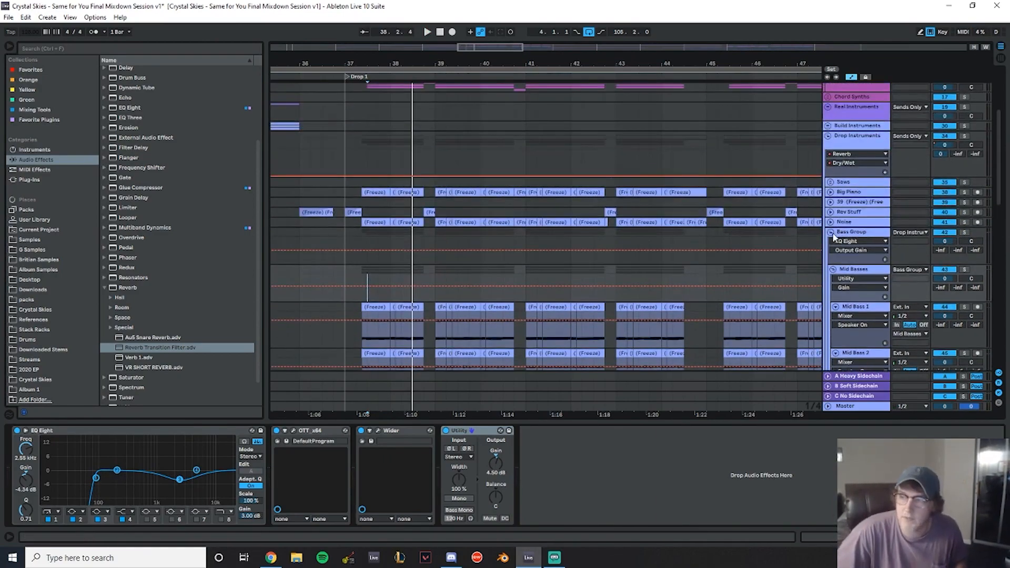
click(830, 232)
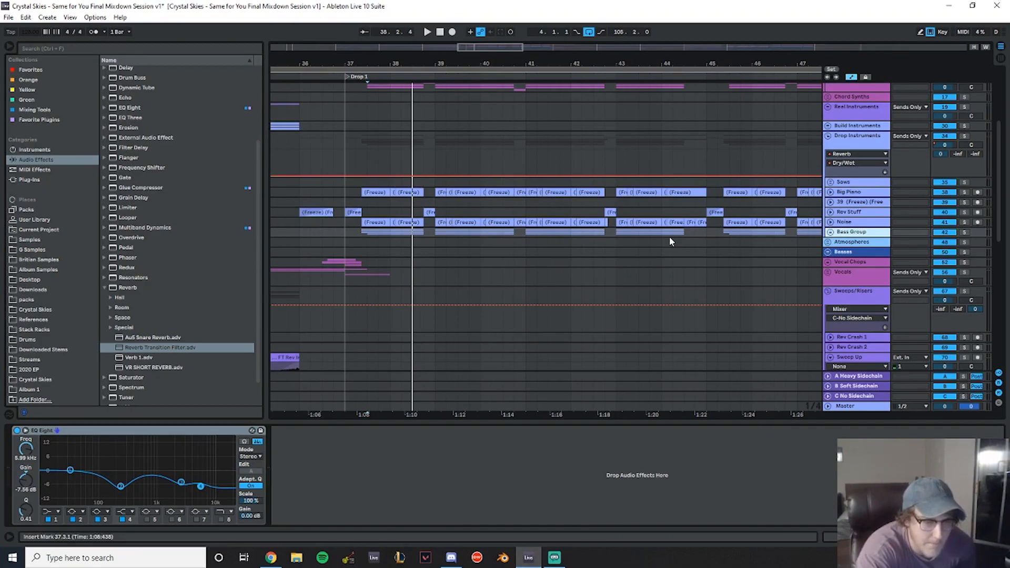
click(289, 141)
key(space)
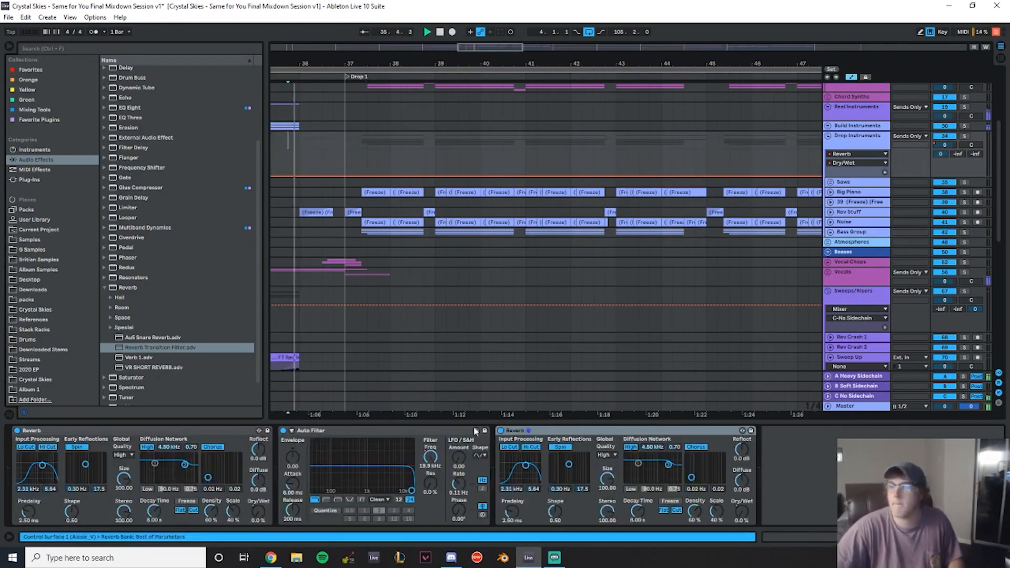
- Save the set
scroll(574, 191, down, 1)
scroll(573, 192, down, 2)
mouse_move(393, 60)
mouse_down()
mouse_move(579, 60)
mouse_move(397, 66)
mouse_up()
key(ctrl+s)
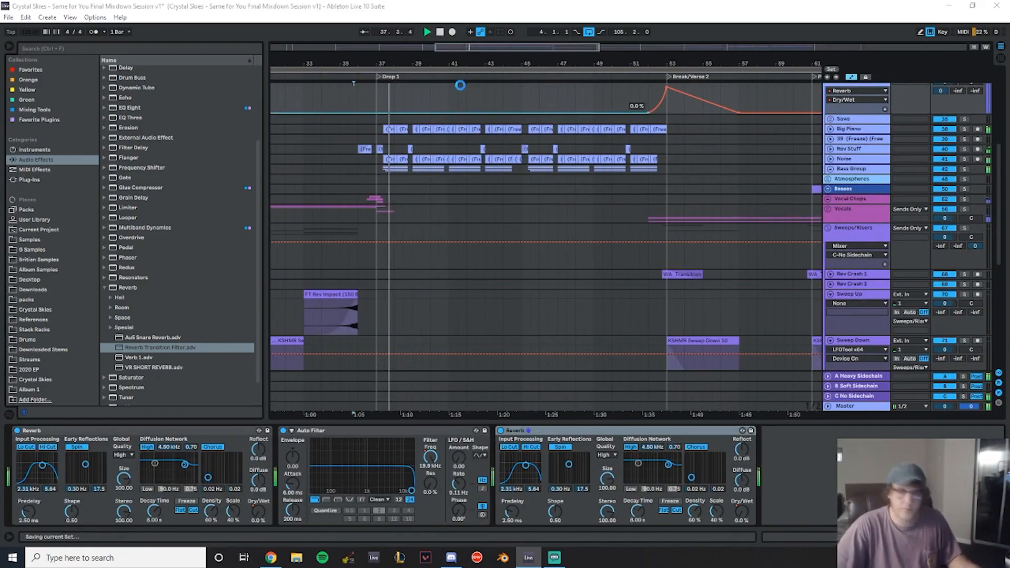
- Review the tracks and automation around Break/Verse 2 during playback
scroll(564, 150, down, 2)
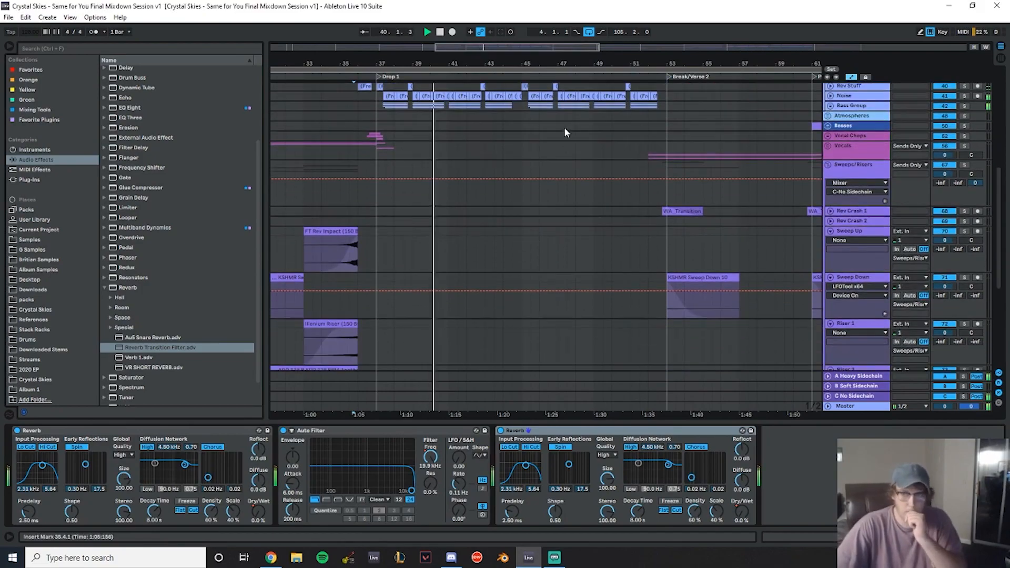
drag(575, 62, 571, 93)
scroll(601, 160, up, 2)
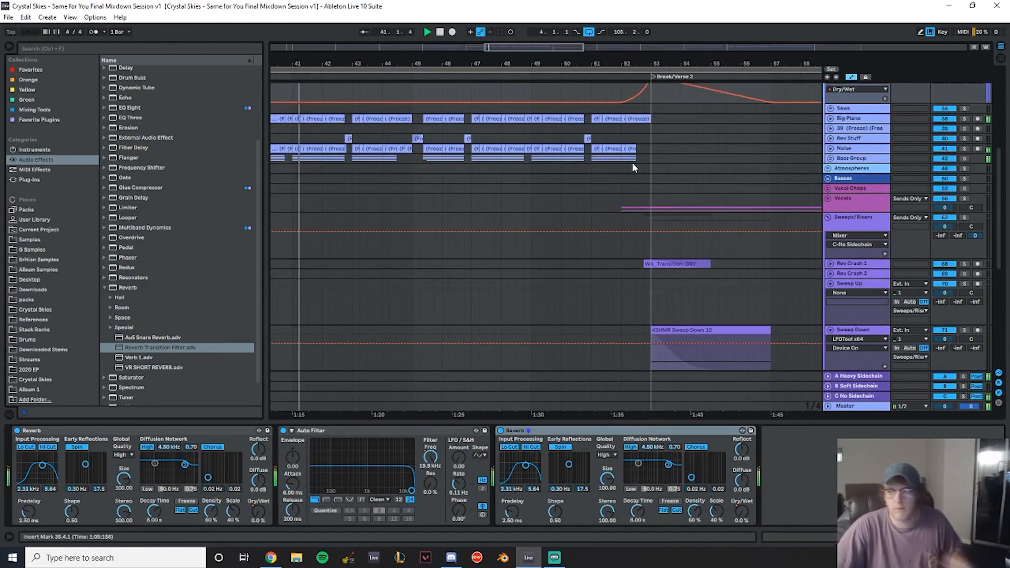
scroll(632, 165, up, 2)
scroll(605, 153, down, 2)
drag(464, 62, 509, 68)
scroll(689, 213, up, 2)
scroll(688, 191, down, 2)
scroll(676, 182, down, 2)
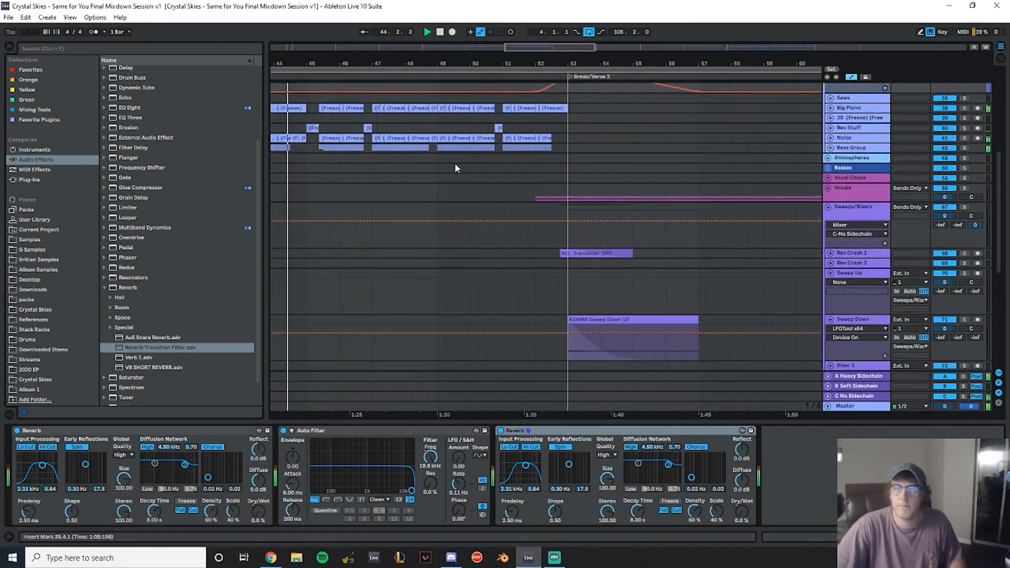
scroll(458, 158, up, 3)
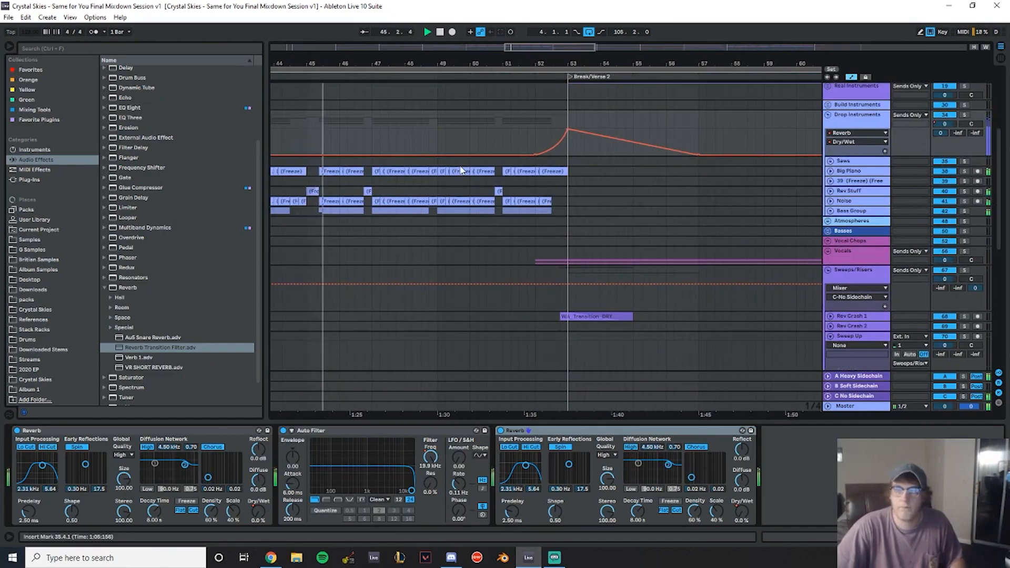
scroll(442, 138, up, 3)
drag(558, 64, 500, 60)
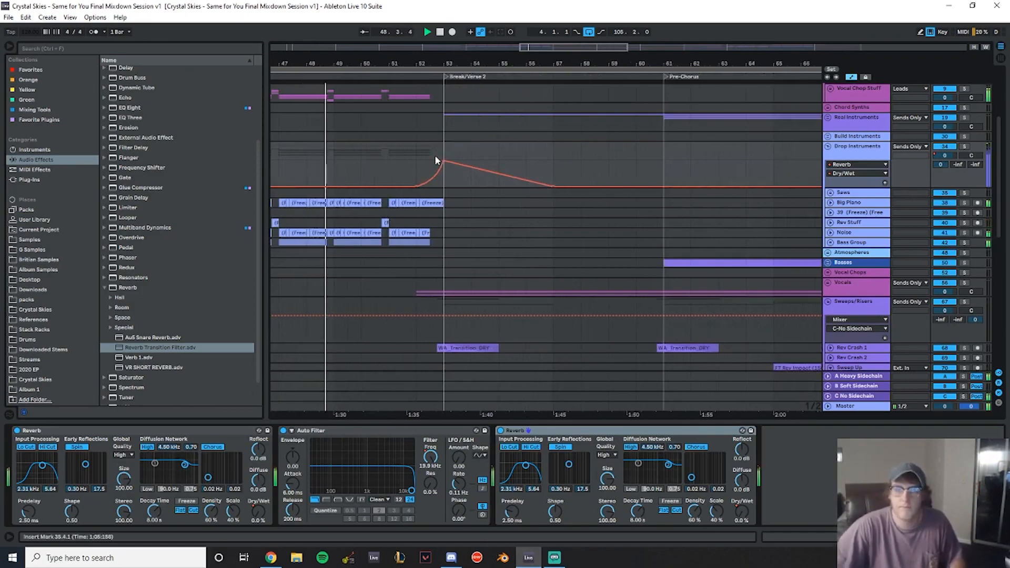
scroll(432, 152, down, 15)
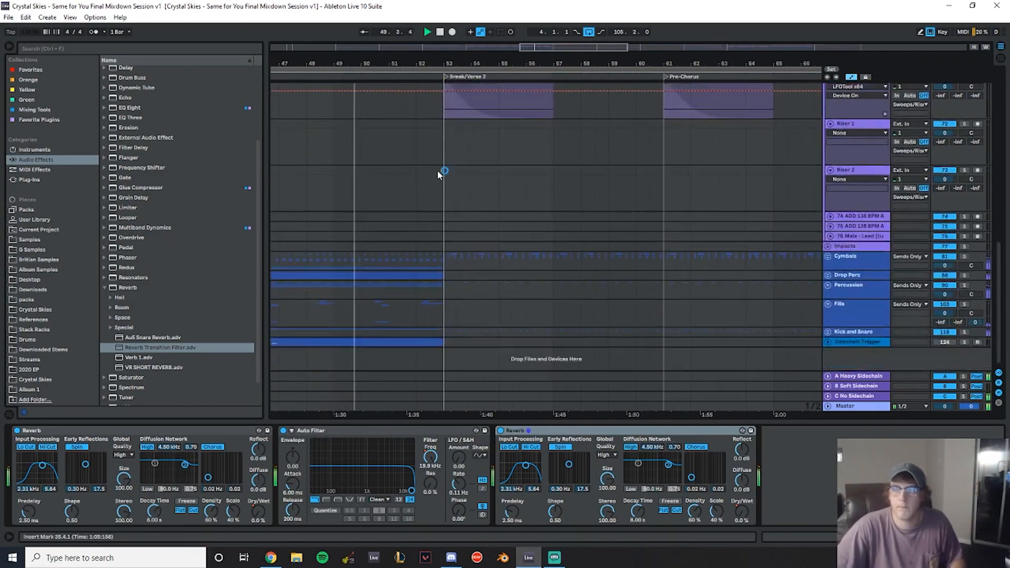
scroll(478, 179, up, 15)
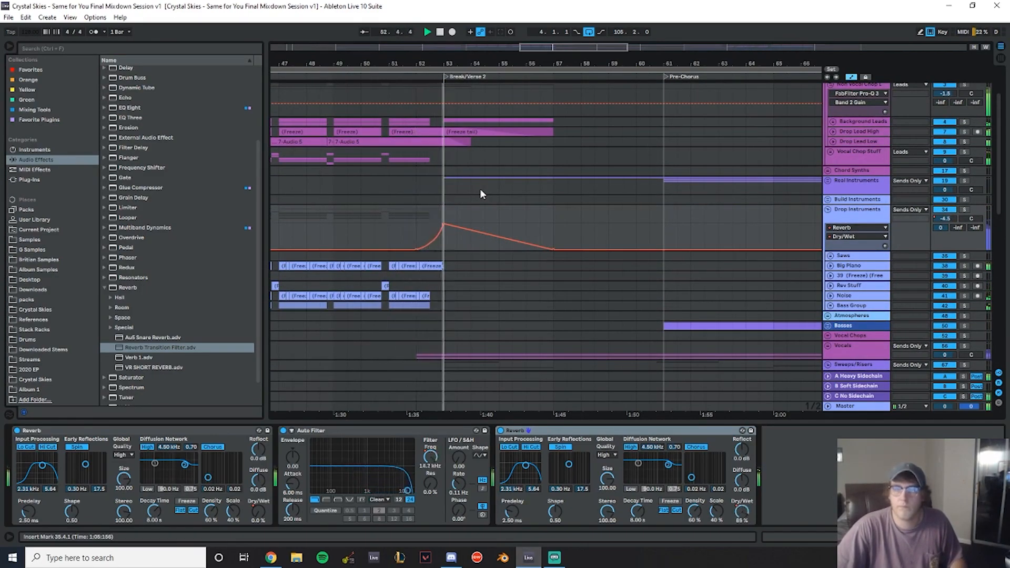
scroll(500, 156, down, 5)
scroll(559, 153, up, 3)
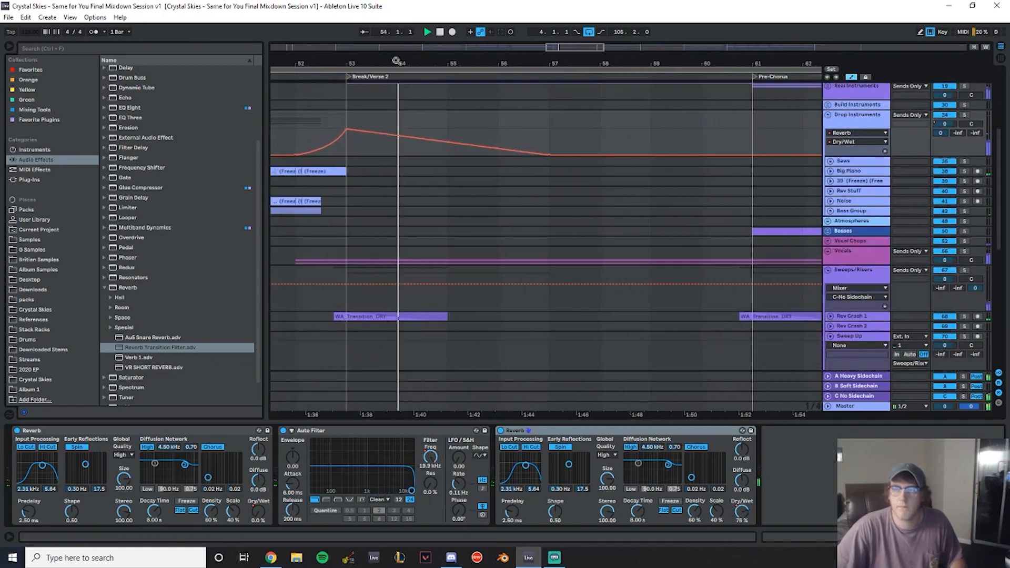
scroll(520, 196, down, 4)
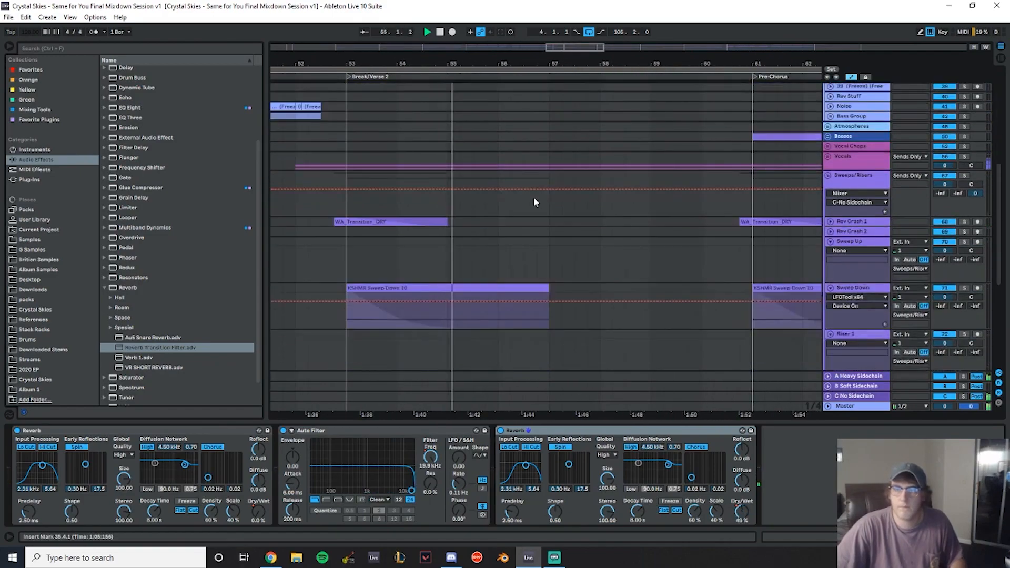
scroll(515, 165, up, 4)
scroll(515, 166, down, 5)
scroll(516, 165, down, 5)
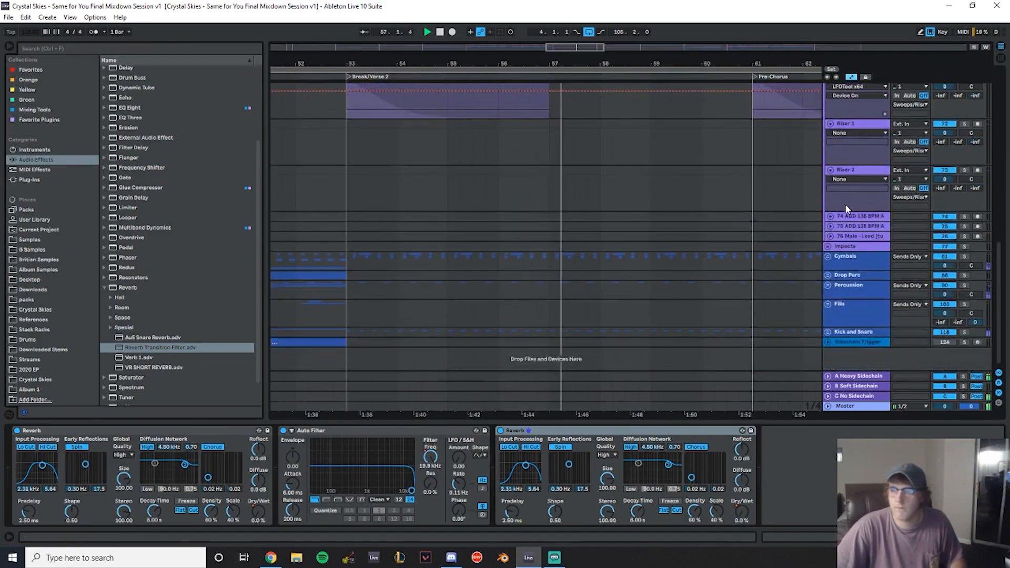
scroll(632, 225, up, 4)
- Raise the gain of the KSHMR Sweep Down 10 clip at Break/Verse 2 to -21.0 dB and play it
click(378, 173)
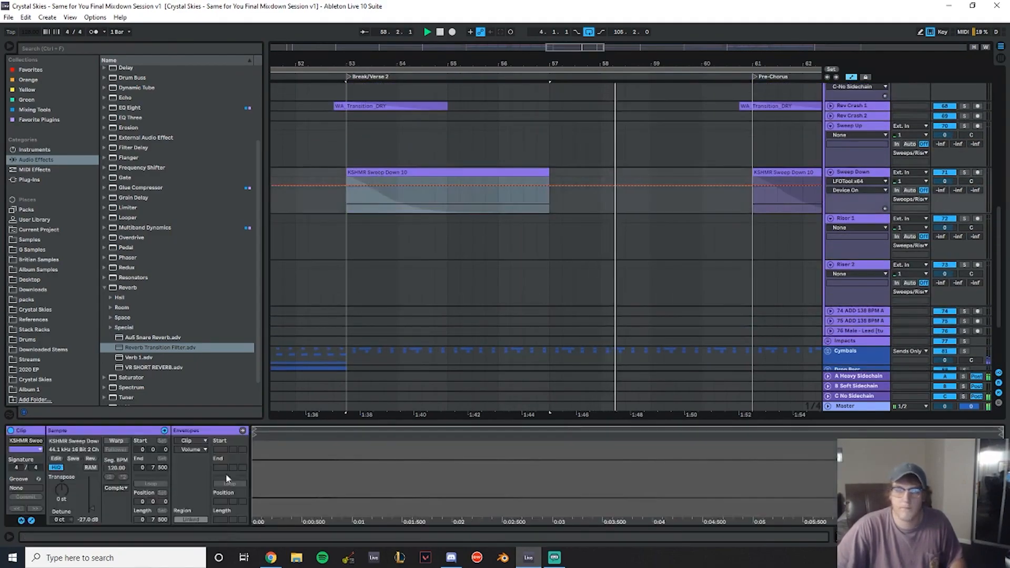
key(space)
drag(92, 523, 91, 521)
key(space)
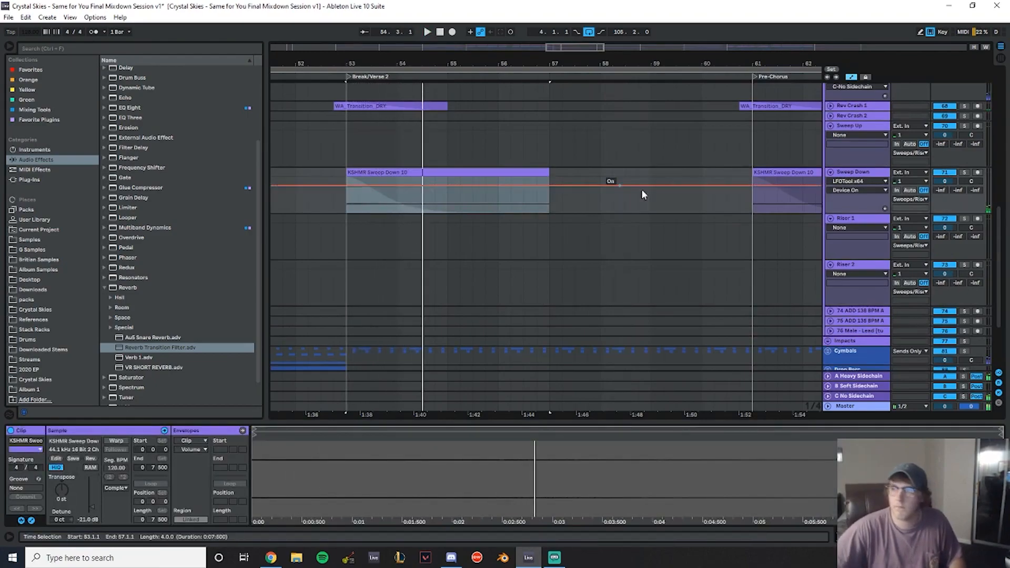
- Copy an FT Rev Impact clip so it leads into Break/Verse 2, then play it
drag(380, 59, 458, 30)
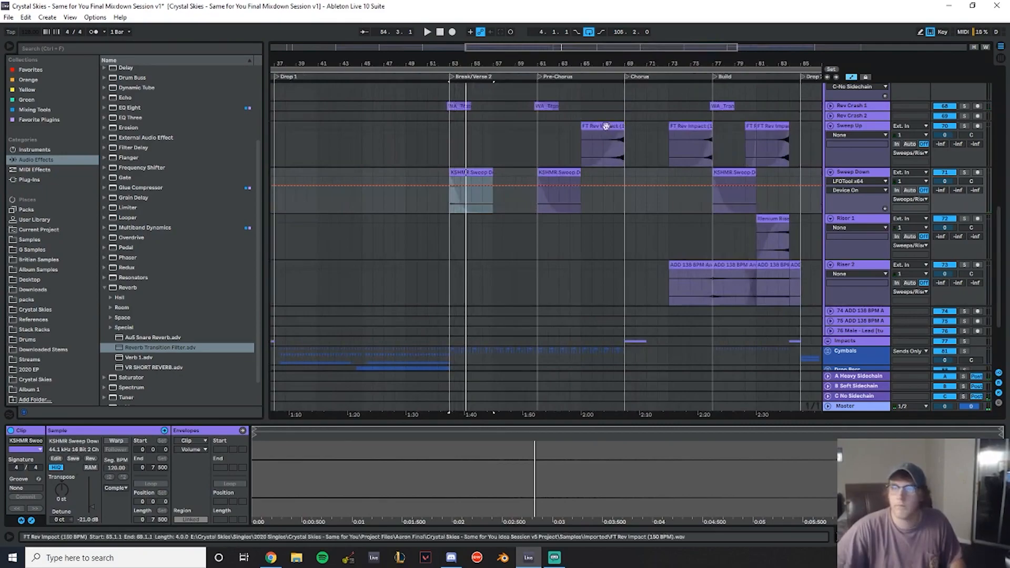
ctrl+drag(601, 127, 426, 127)
click(438, 116)
key(space)
mouse_move(451, 63)
mouse_down()
mouse_move(451, 94)
mouse_move(444, 50)
mouse_up()
- Set that FT Rev Impact clip's gain to -13.5 dB
click(434, 128)
drag(99, 518, 105, 527)
text(-1)
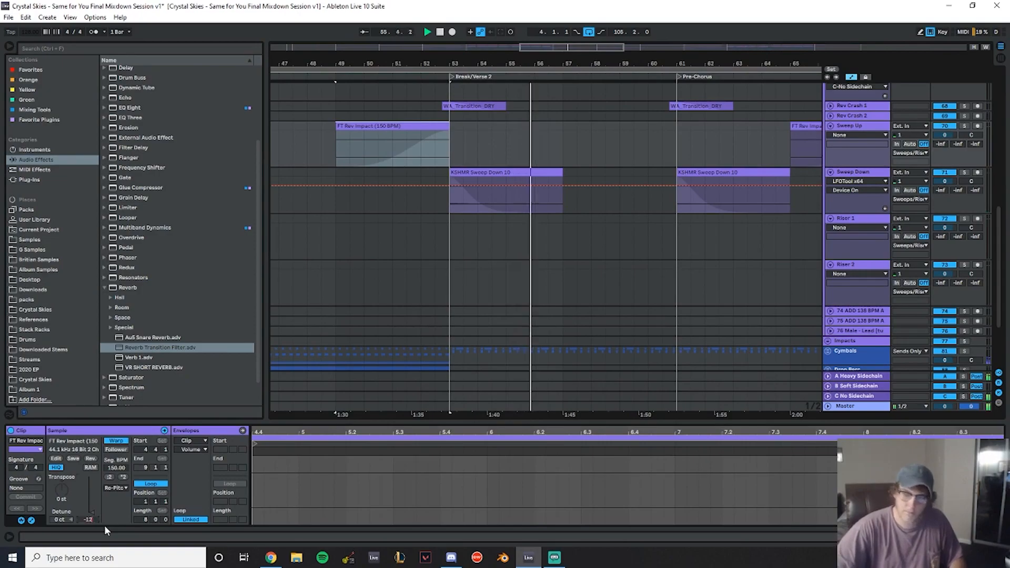
text(3.5)
key(Return)
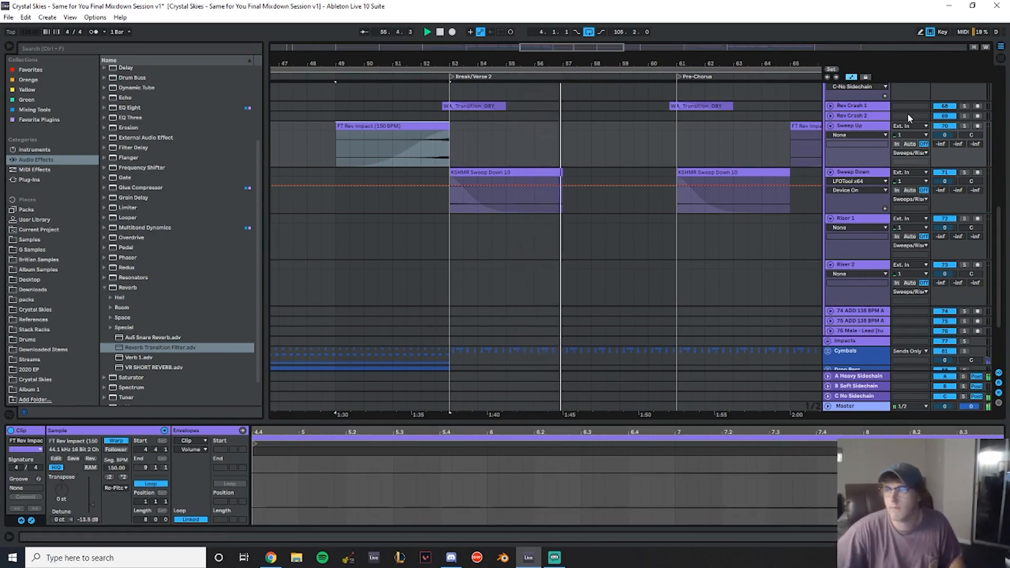
- Save the set
click(867, 127)
scroll(684, 158, up, 2)
drag(575, 64, 458, 64)
scroll(541, 210, down, 5)
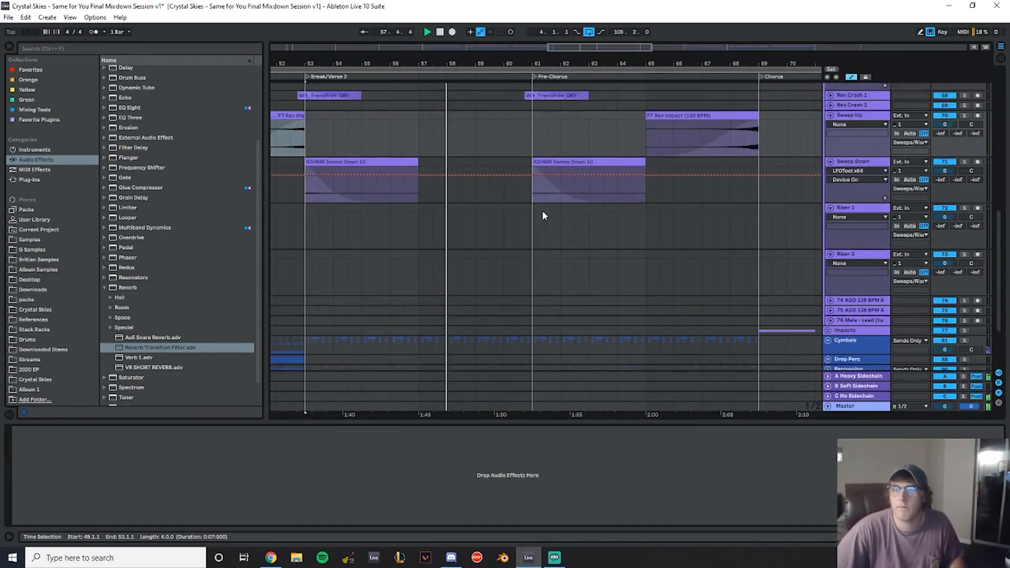
drag(557, 64, 388, 50)
scroll(564, 211, up, 3)
key(ctrl+s)
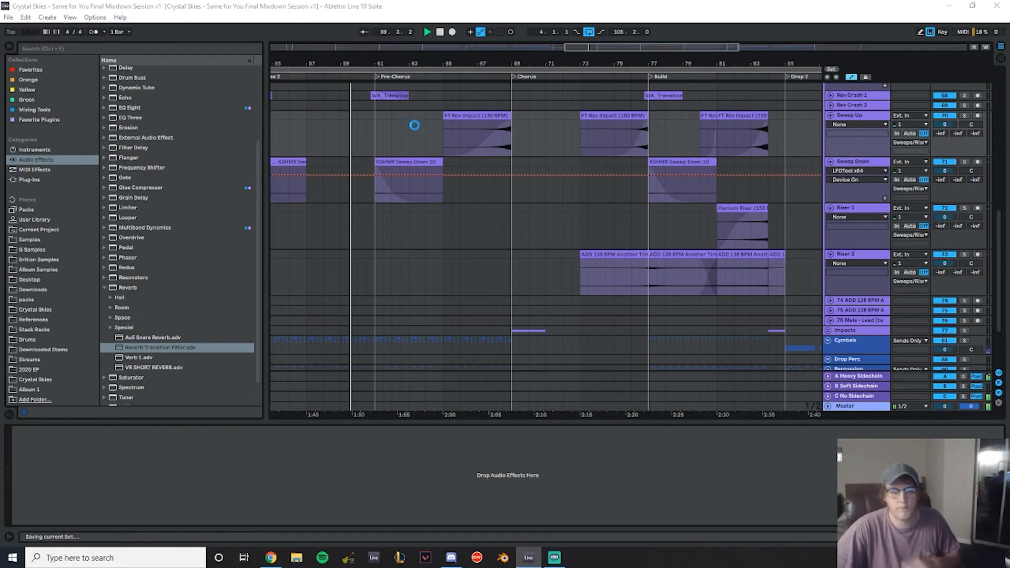
- Collapse the Sweeps/Risers group
scroll(474, 169, up, 7)
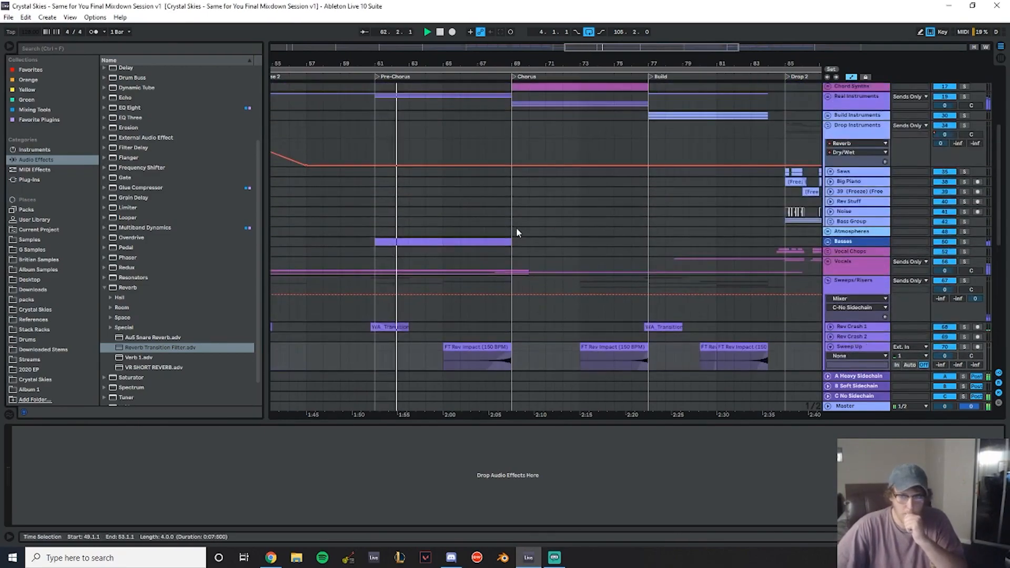
scroll(526, 223, down, 3)
click(829, 186)
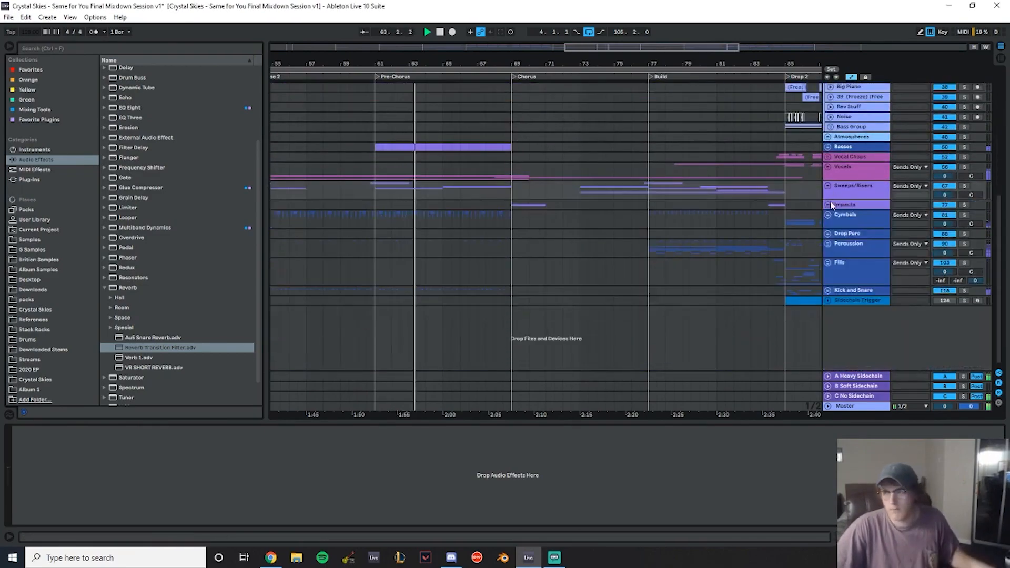
- Review the arrangement from Break/Verse 2 through Chorus, Build and Drop 2 during playback
scroll(493, 183, up, 3)
drag(505, 64, 583, 57)
scroll(593, 215, up, 1)
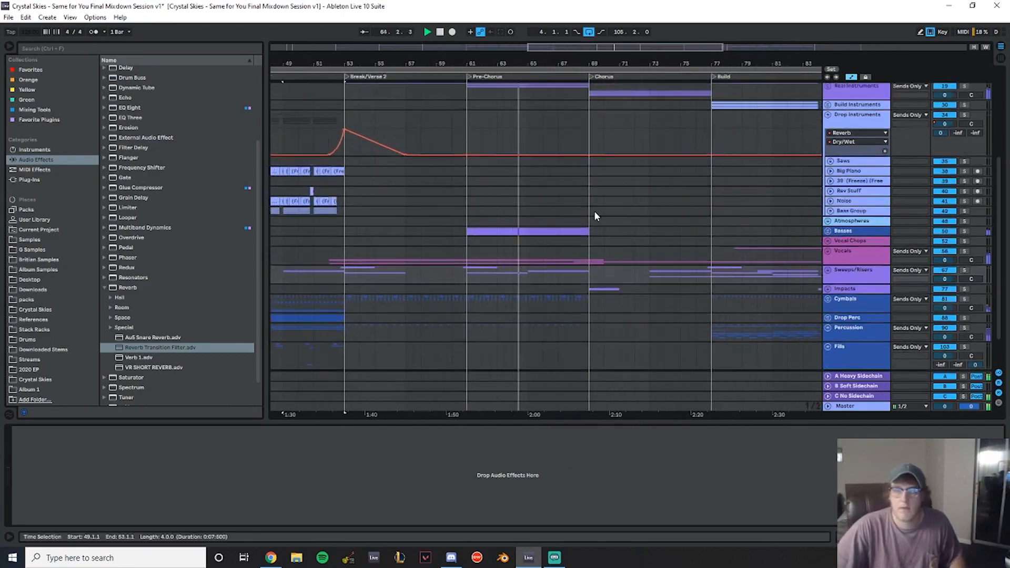
scroll(595, 209, up, 3)
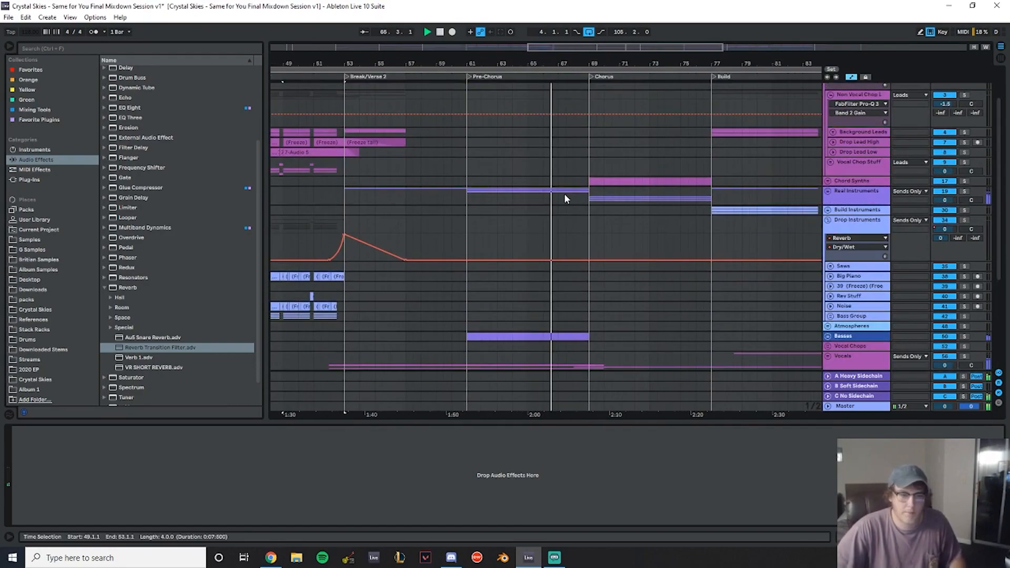
scroll(603, 200, down, 2)
scroll(603, 200, down, 1)
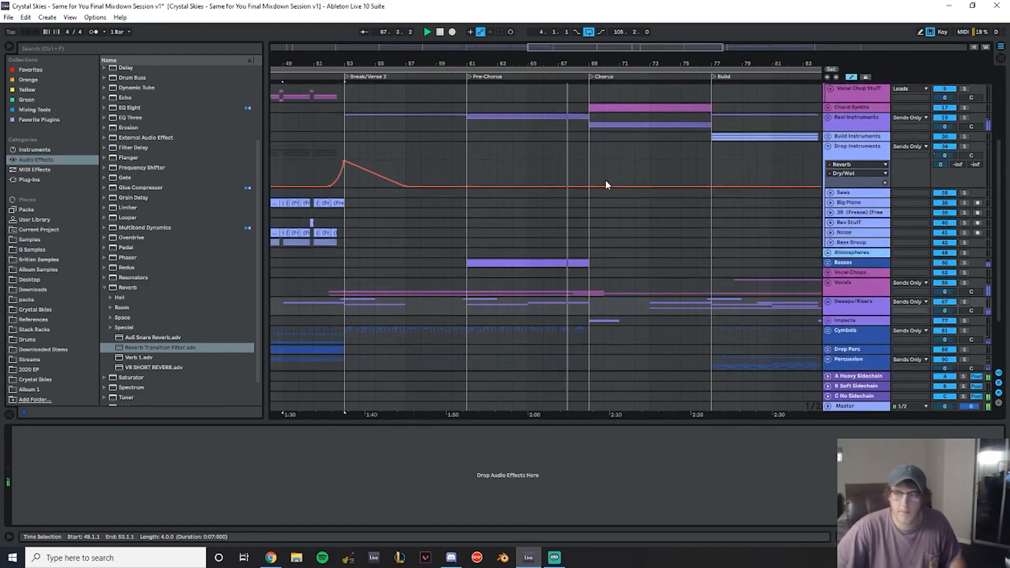
drag(631, 64, 500, 94)
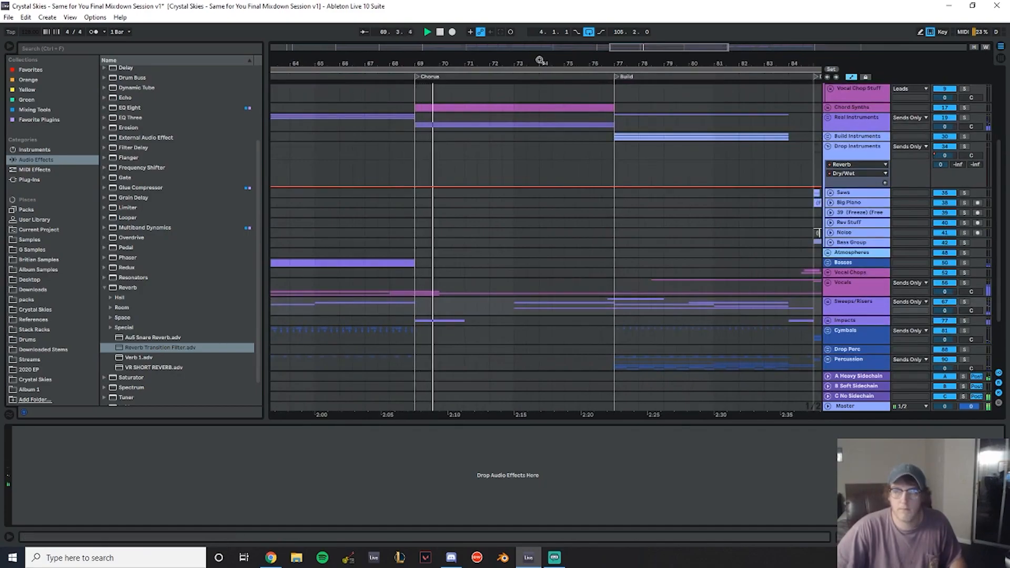
drag(540, 60, 403, 67)
scroll(547, 193, up, 2)
scroll(547, 193, down, 2)
drag(521, 53, 584, 62)
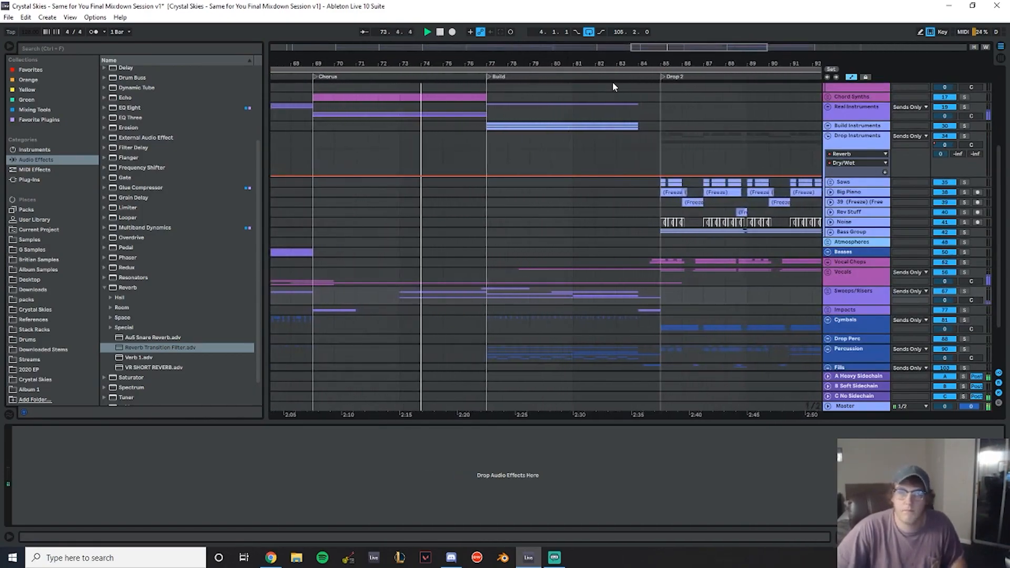
- Scroll and zoom through the arrangement to examine the Drop 2 and Outro sections
drag(526, 56, 380, 62)
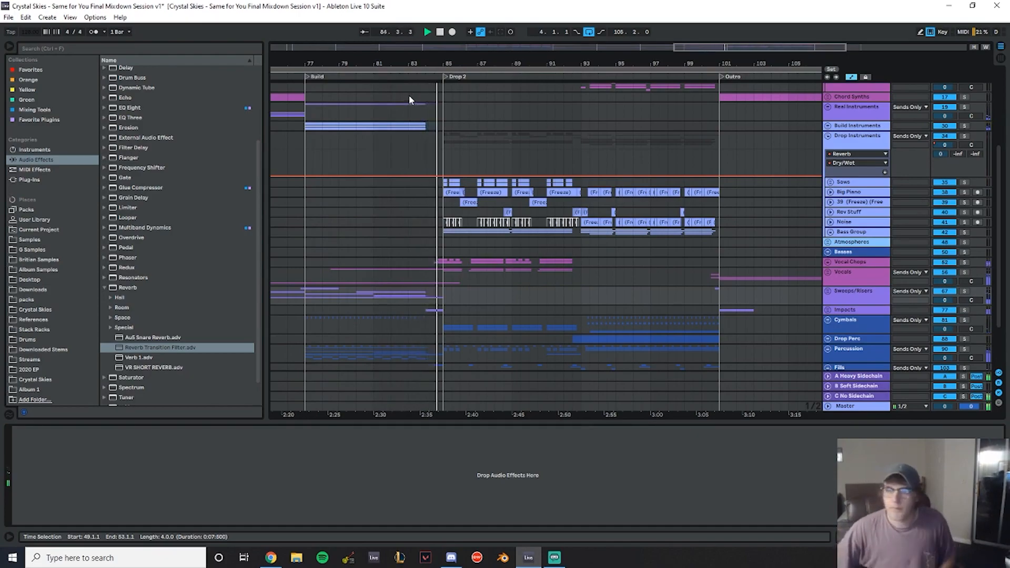
drag(491, 61, 527, 100)
scroll(456, 196, down, 3)
drag(406, 62, 410, 100)
scroll(534, 196, up, 2)
drag(503, 64, 370, 39)
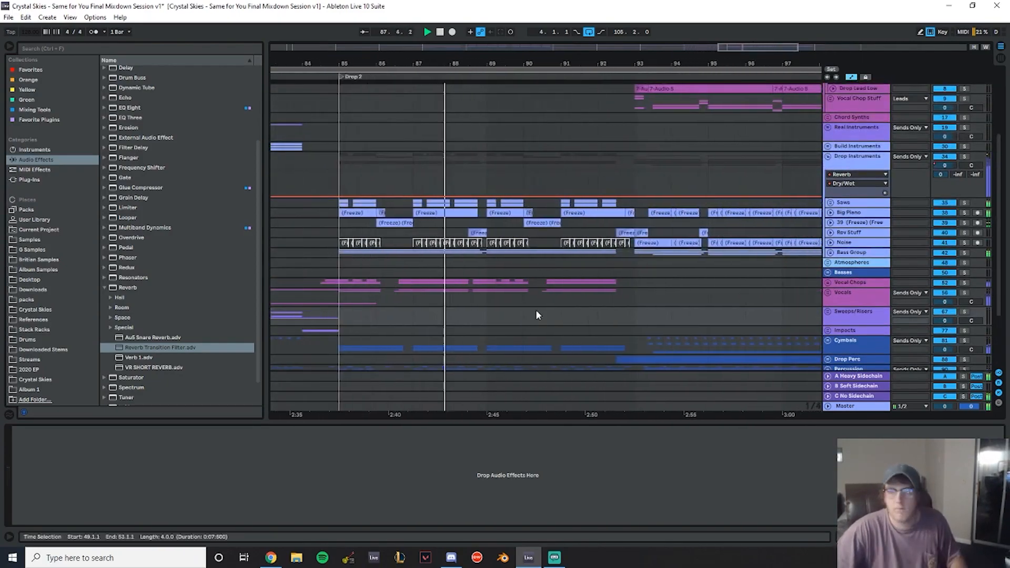
scroll(571, 244, down, 3)
drag(494, 63, 442, 61)
scroll(538, 228, up, 1)
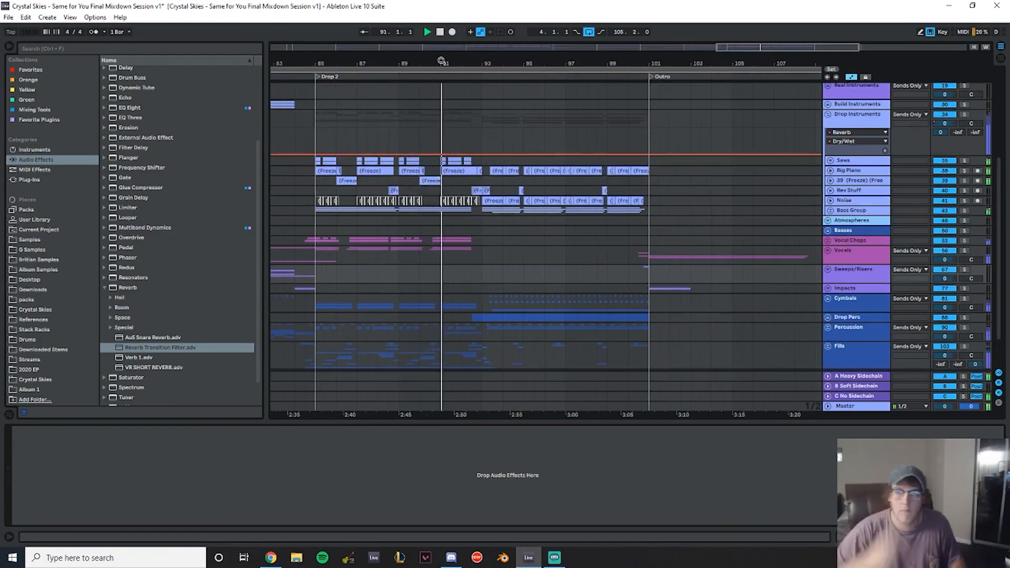
drag(442, 61, 446, 154)
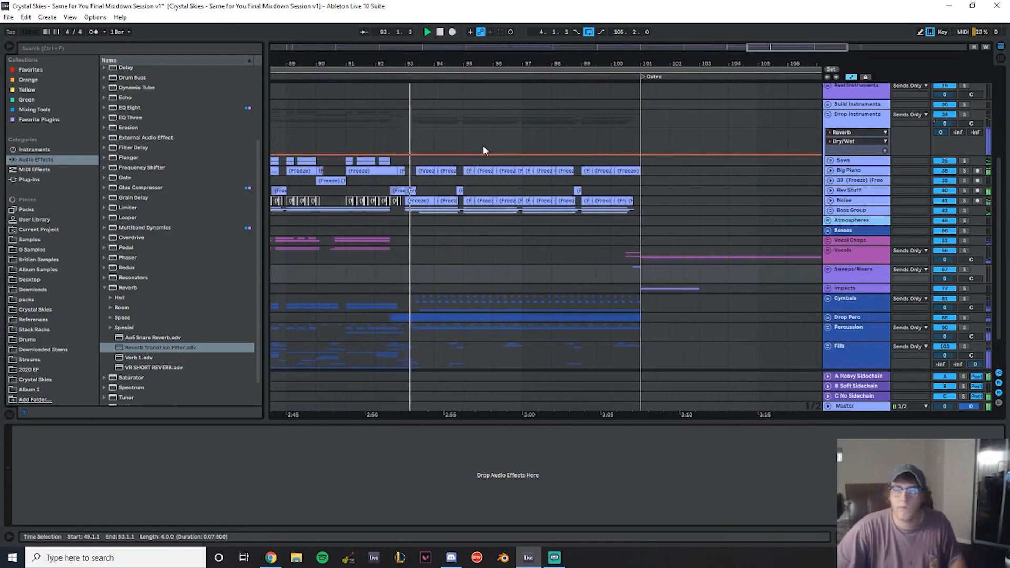
scroll(485, 146, down, 2)
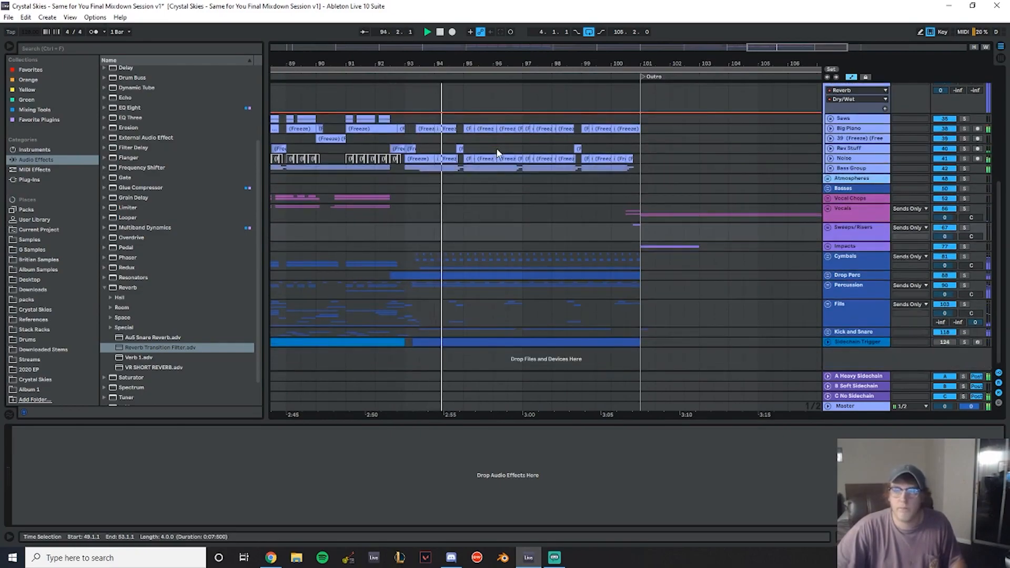
scroll(497, 153, up, 3)
drag(447, 66, 392, 29)
scroll(501, 199, up, 2)
scroll(502, 178, up, 3)
drag(454, 67, 532, 59)
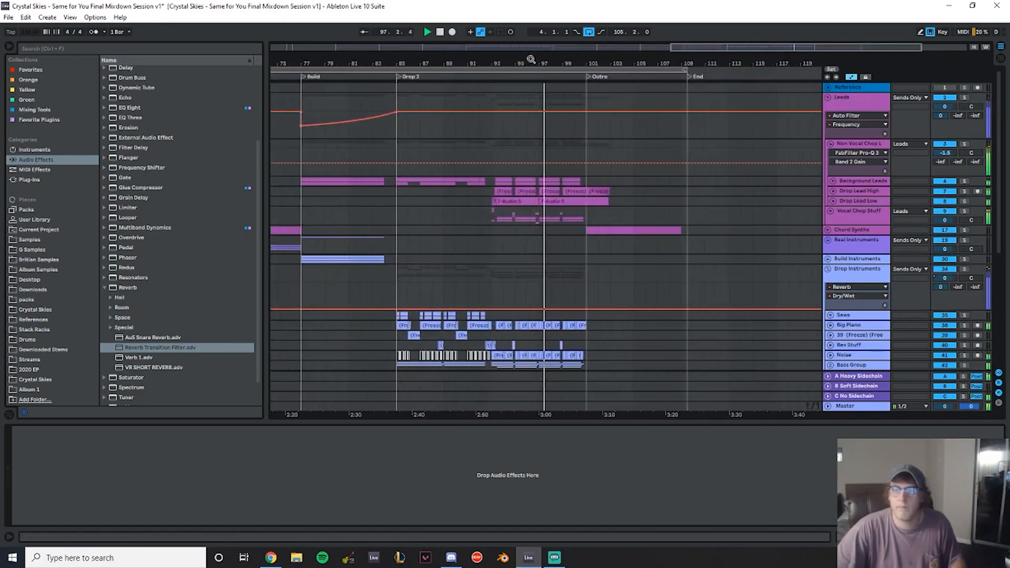
scroll(602, 228, down, 5)
scroll(805, 224, down, 2)
- Replace the mid bass clips in bars 93–101 of Drop 2 with a copy of the Drop 1 mid bass clips from bars 45–53
click(857, 171)
drag(526, 66, 671, 45)
scroll(527, 323, down, 1)
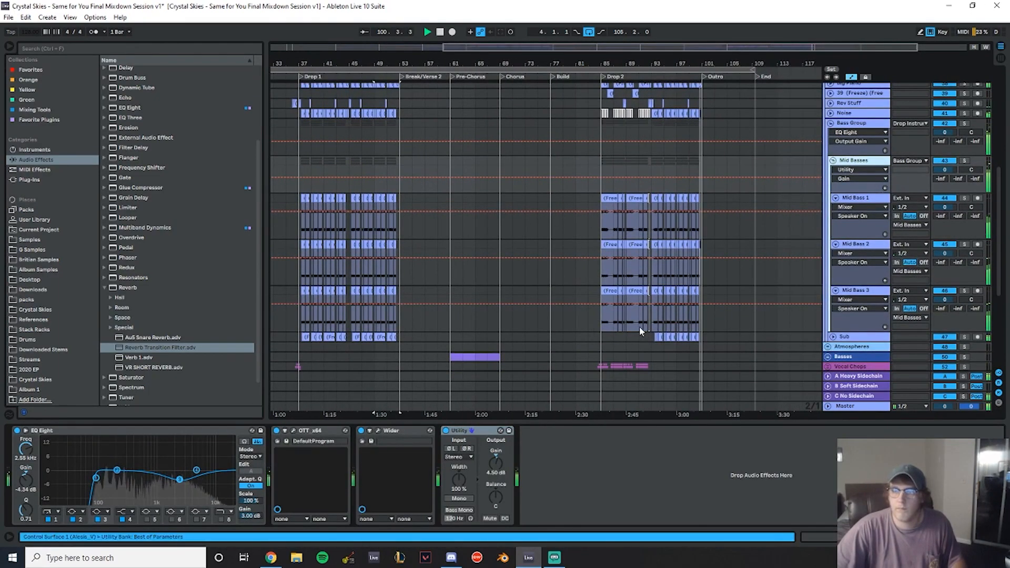
drag(706, 338, 654, 201)
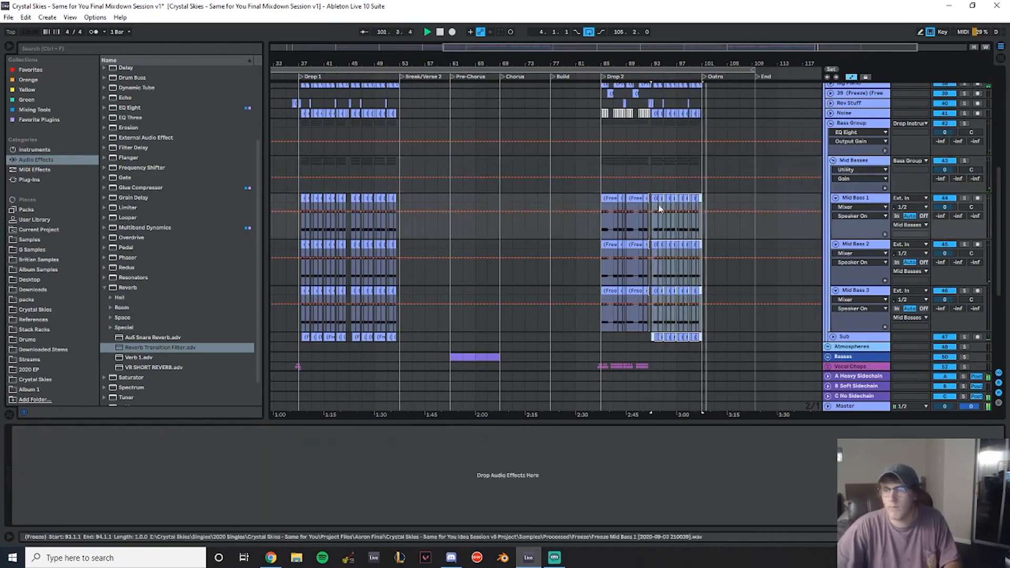
key(Delete)
drag(399, 336, 351, 199)
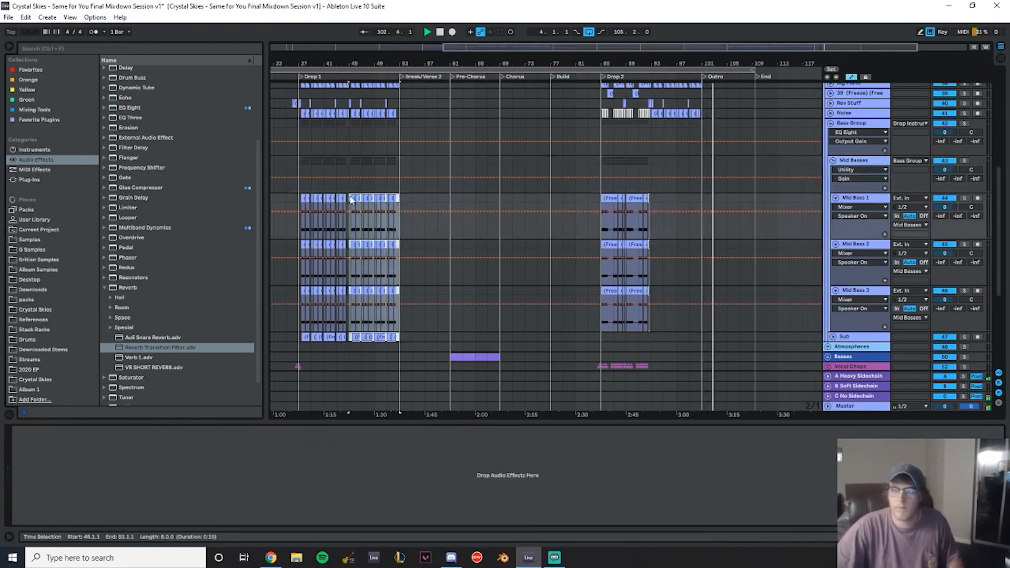
click(653, 198)
key(ctrl+v)
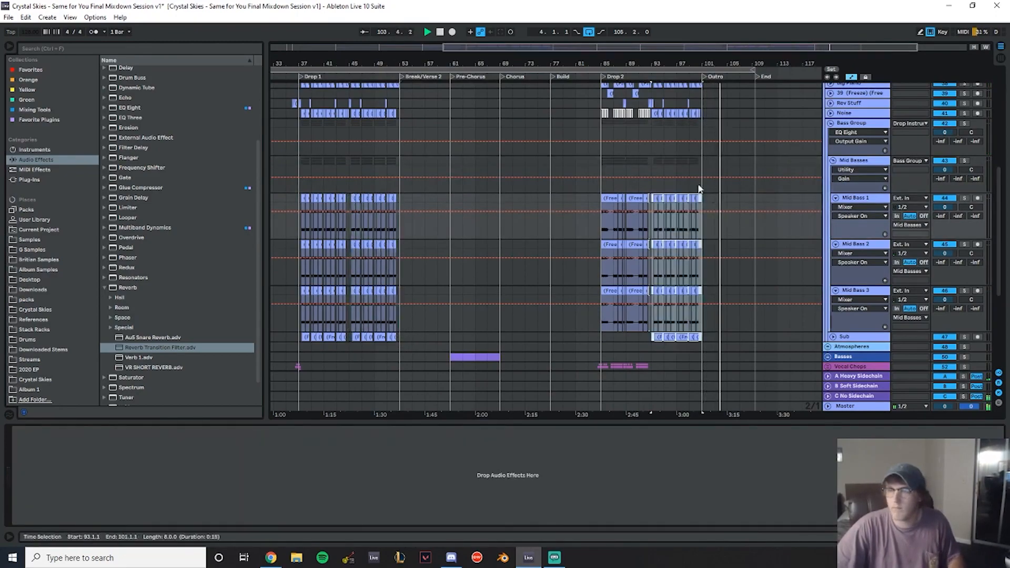
- Copy the Drop 1 instrument clips from bars 45–53 into bars 93–101 of Drop 2
scroll(514, 150, up, 3)
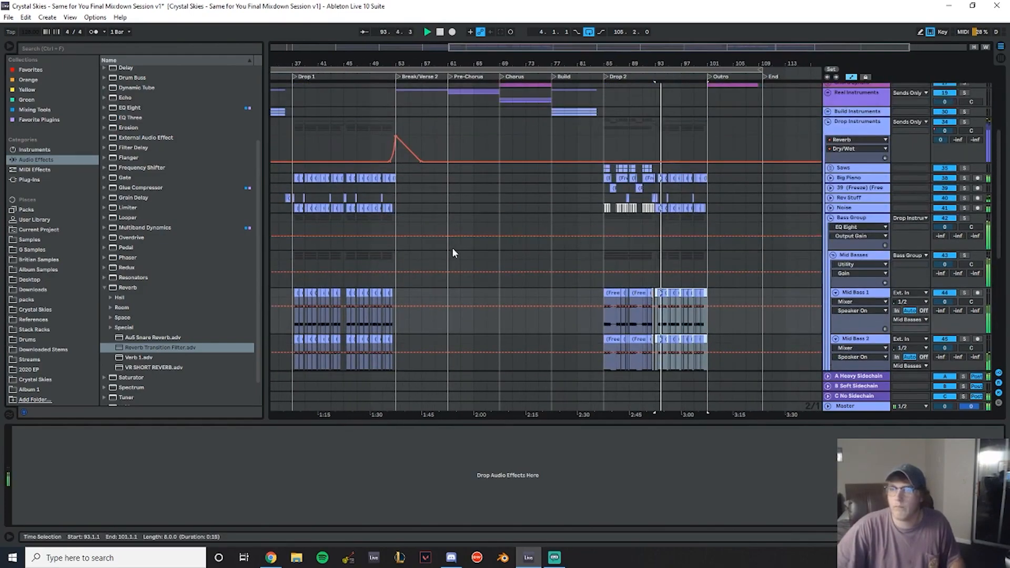
drag(393, 217, 347, 178)
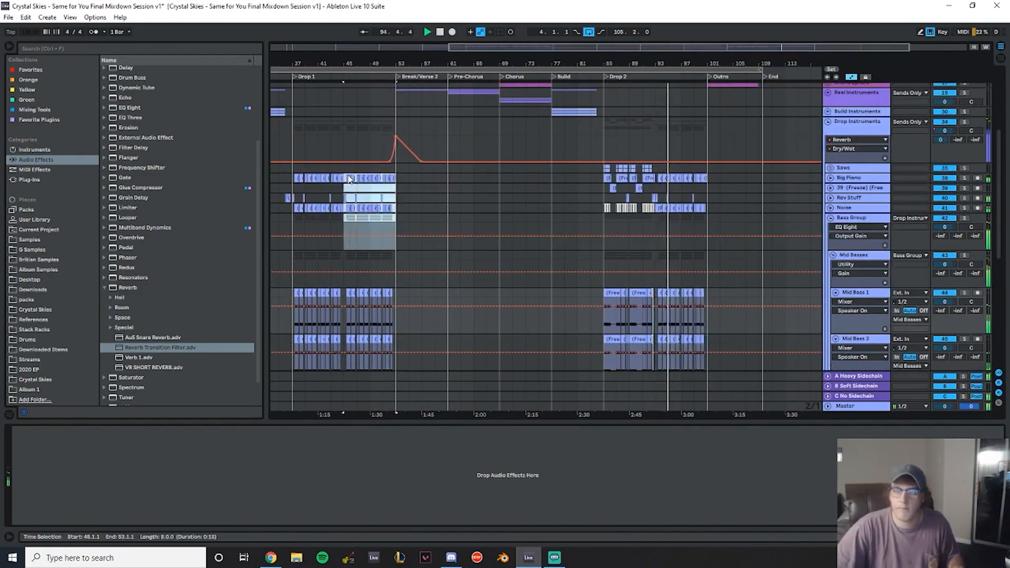
click(348, 175)
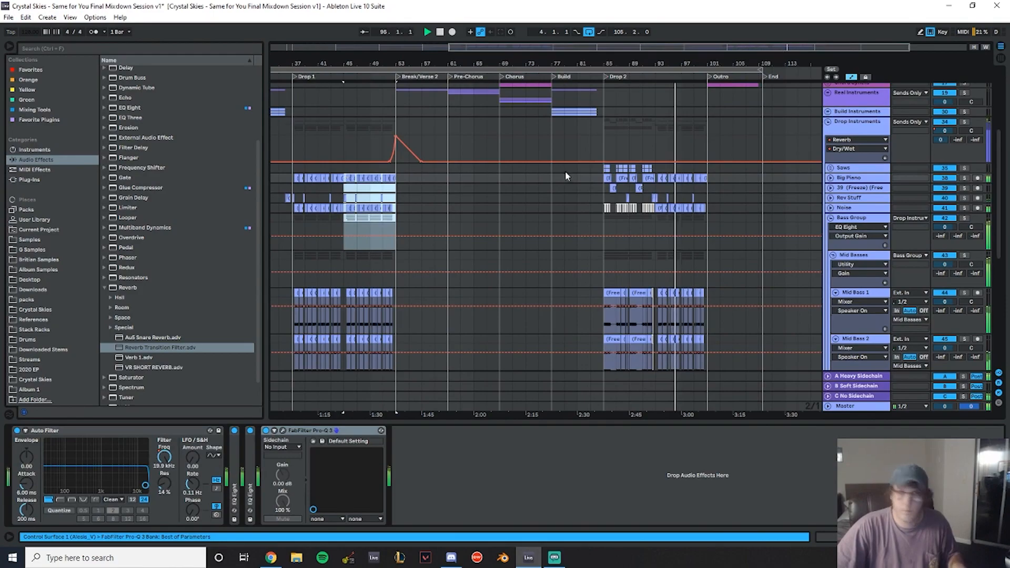
key(ctrl+x)
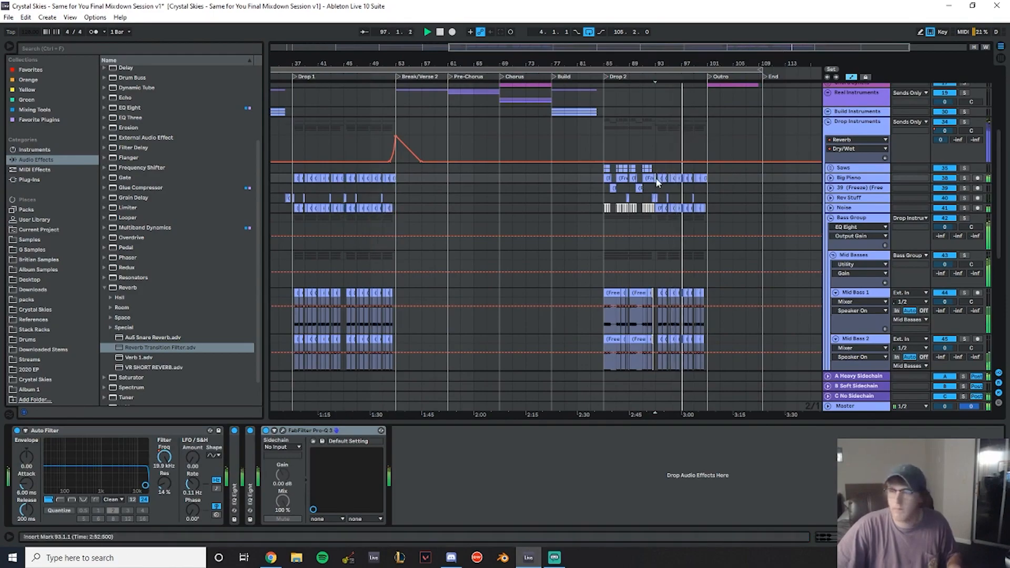
click(657, 187)
key(ctrl+v)
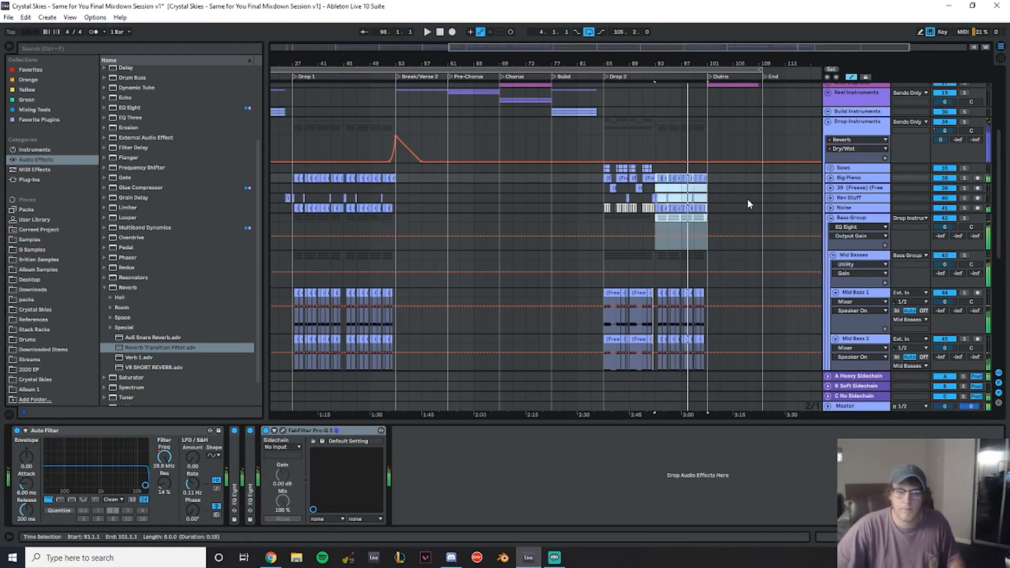
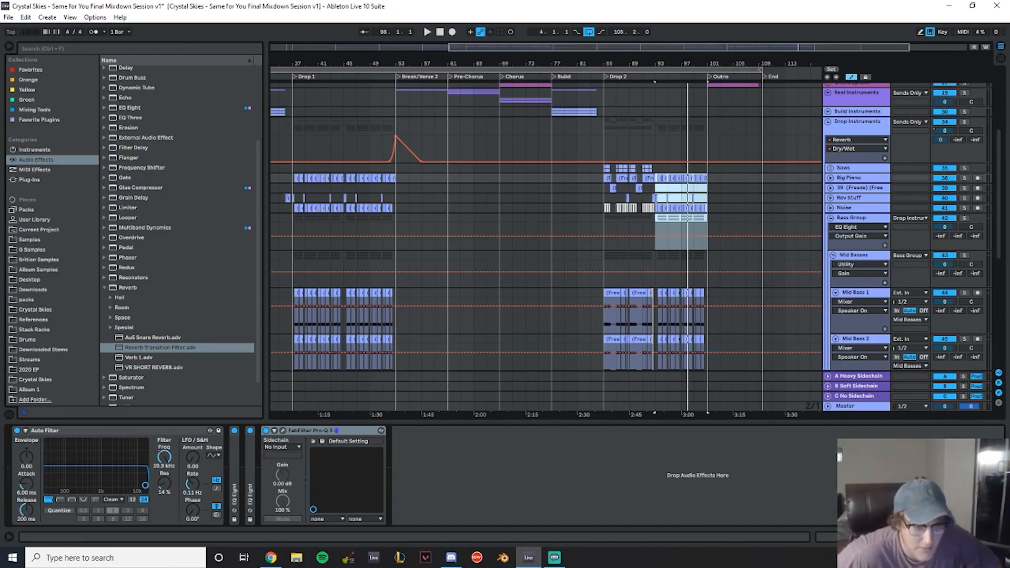
- Play Drop 2 from its start and examine the drum tracks in the Kick and Snare group
drag(628, 64, 628, 119)
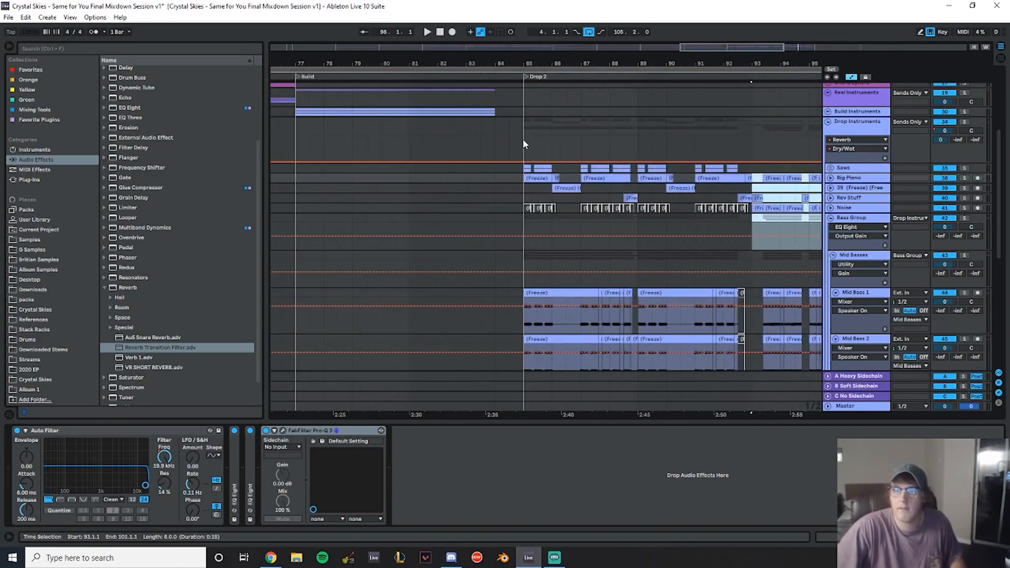
click(522, 134)
key(space)
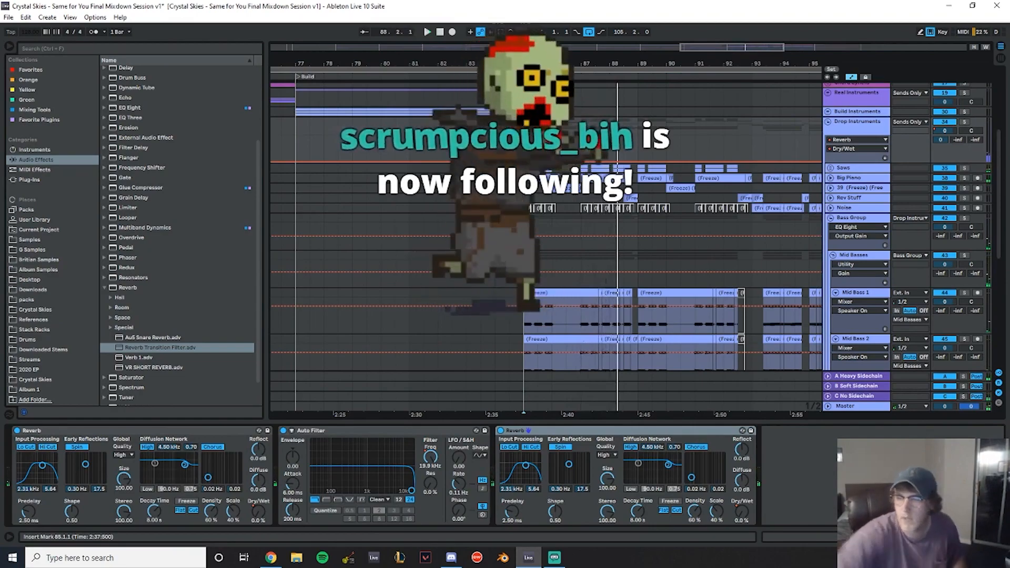
scroll(749, 166, down, 2)
click(830, 113)
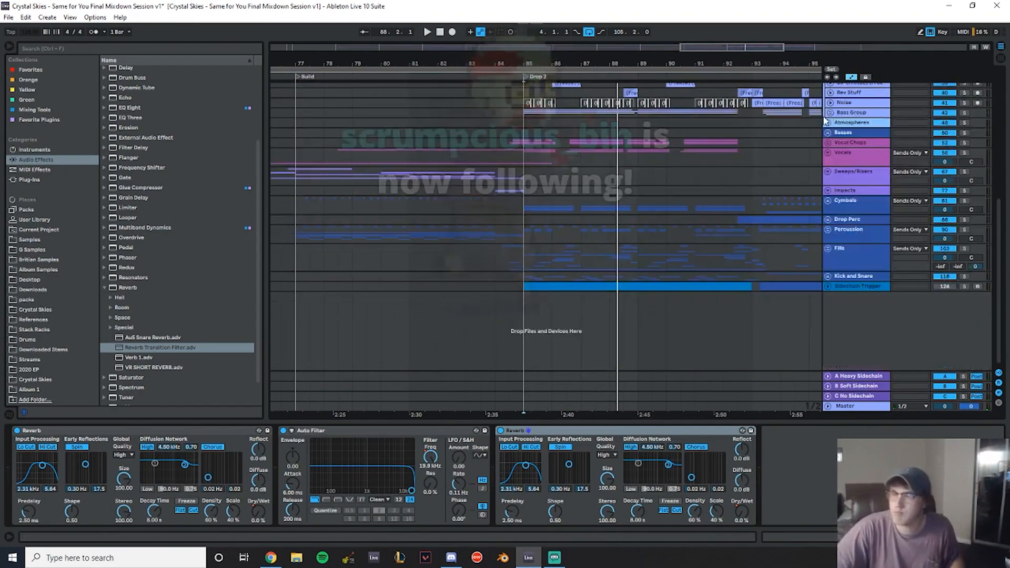
scroll(641, 168, up, 4)
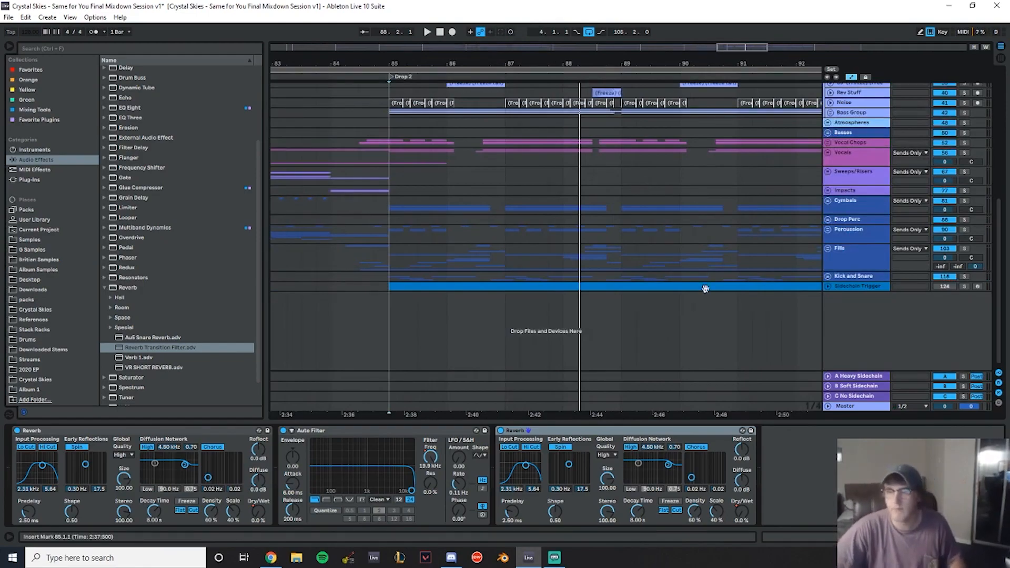
click(829, 276)
scroll(545, 267, down, 1)
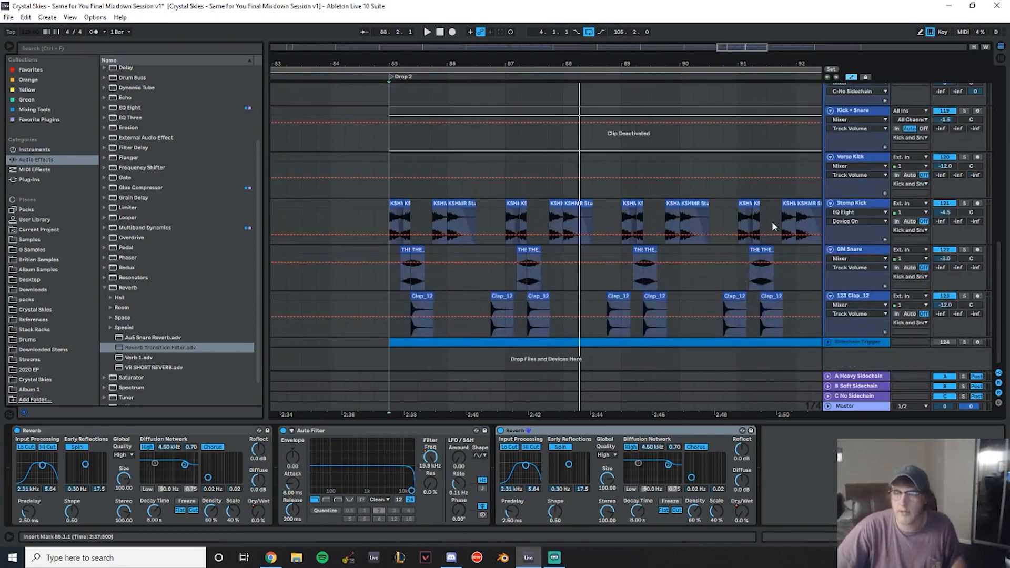
drag(647, 55, 528, 64)
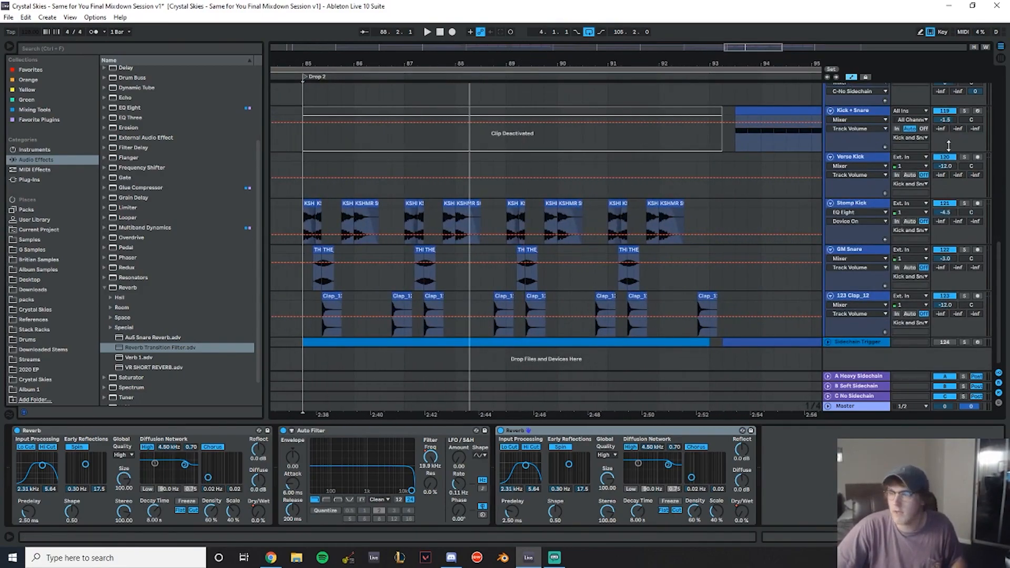
click(310, 195)
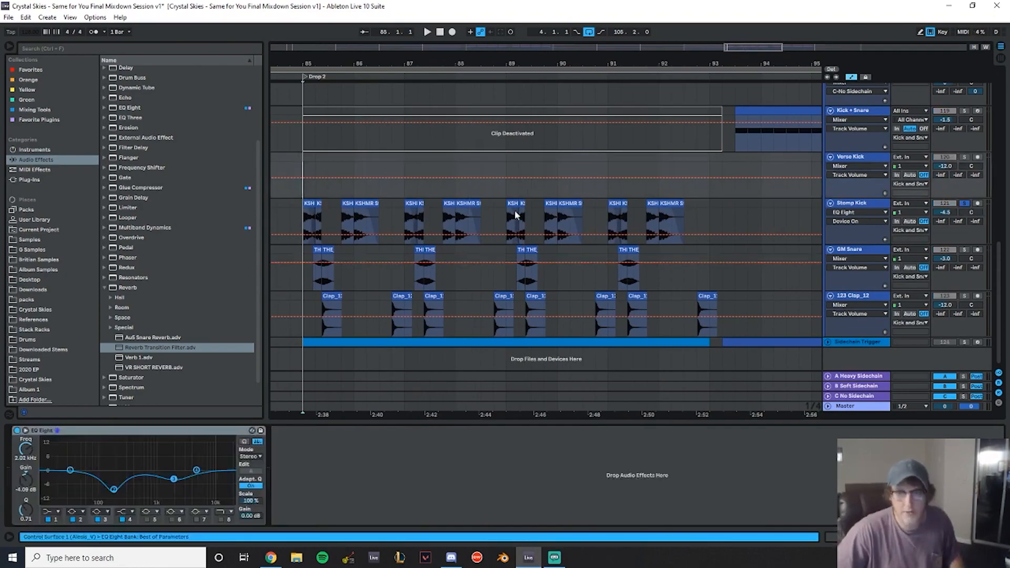
key(space)
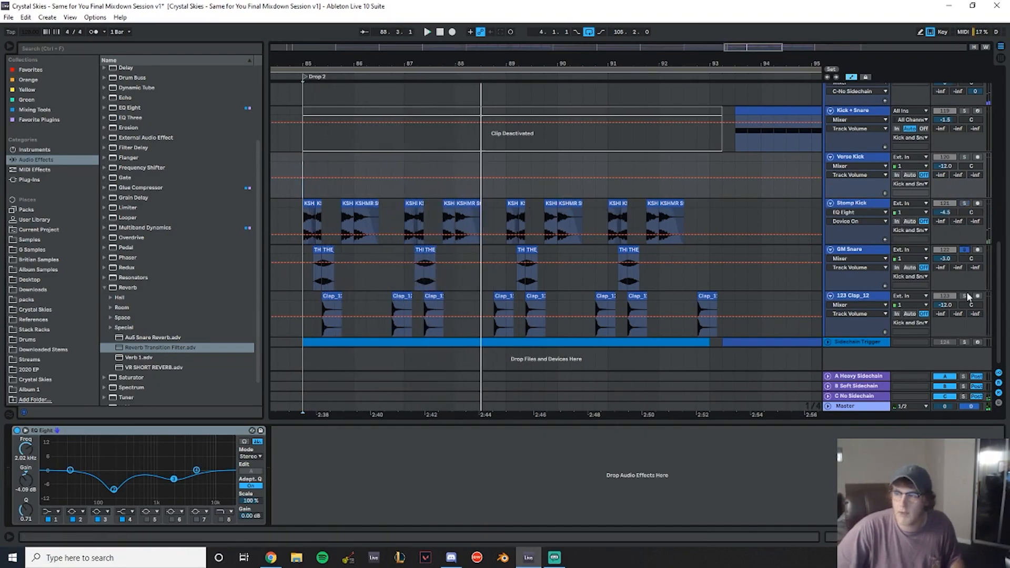
- Replay Drop 2 from its first bar to listen to the kick, snare and clap tracks
click(297, 275)
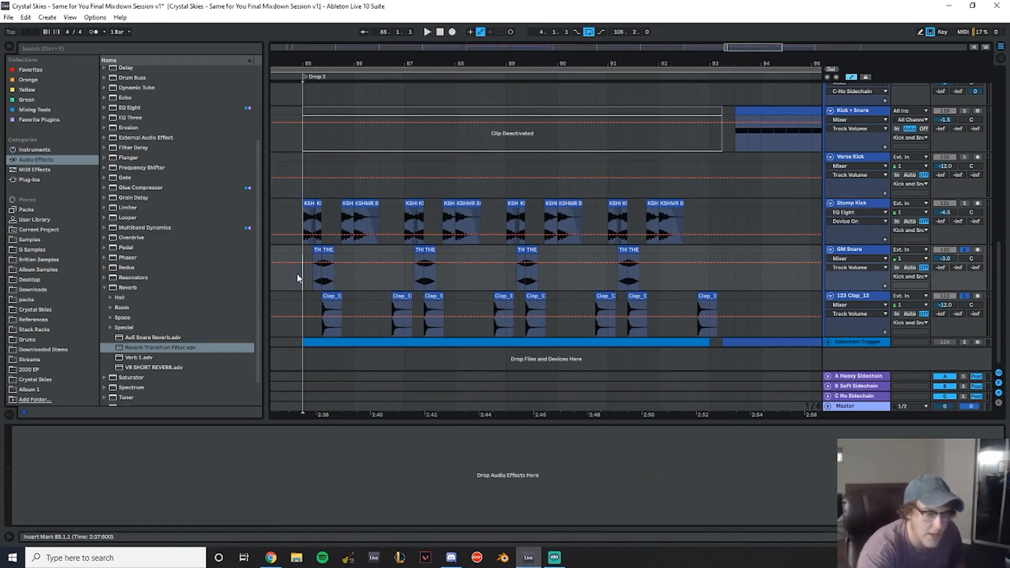
key(space)
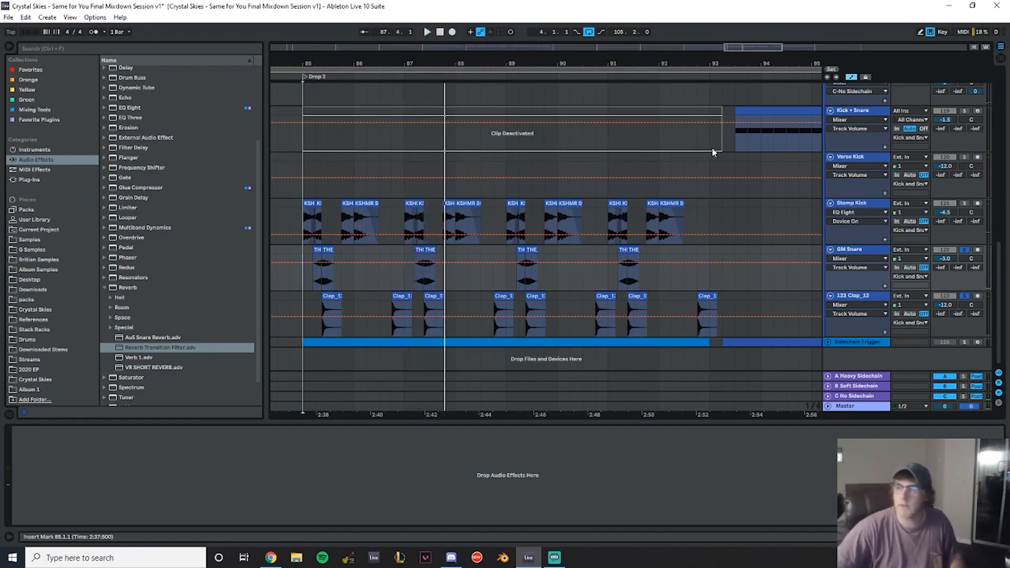
key(space)
click(298, 156)
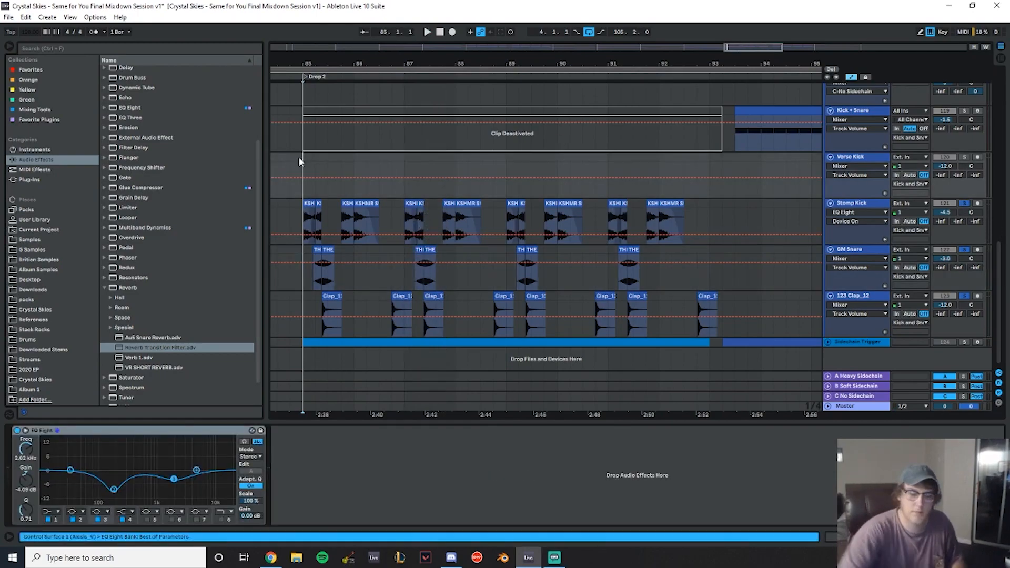
key(space)
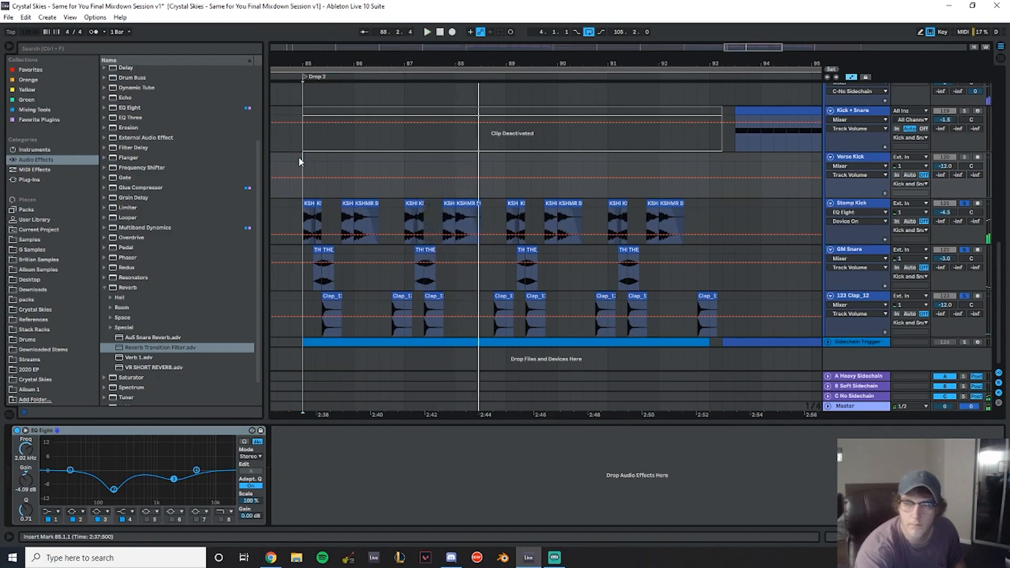
scroll(620, 228, up, 5)
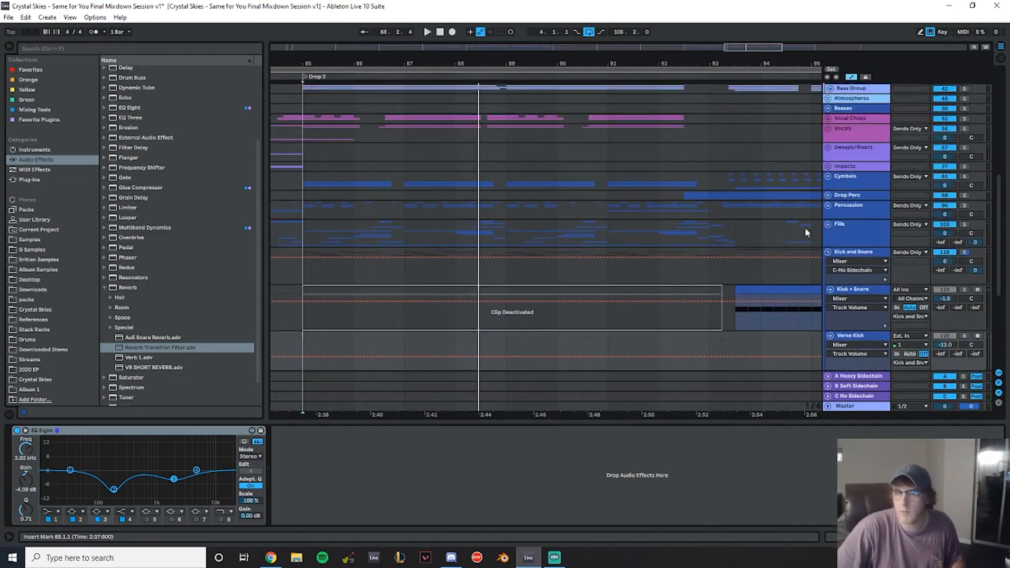
key(space)
click(304, 231)
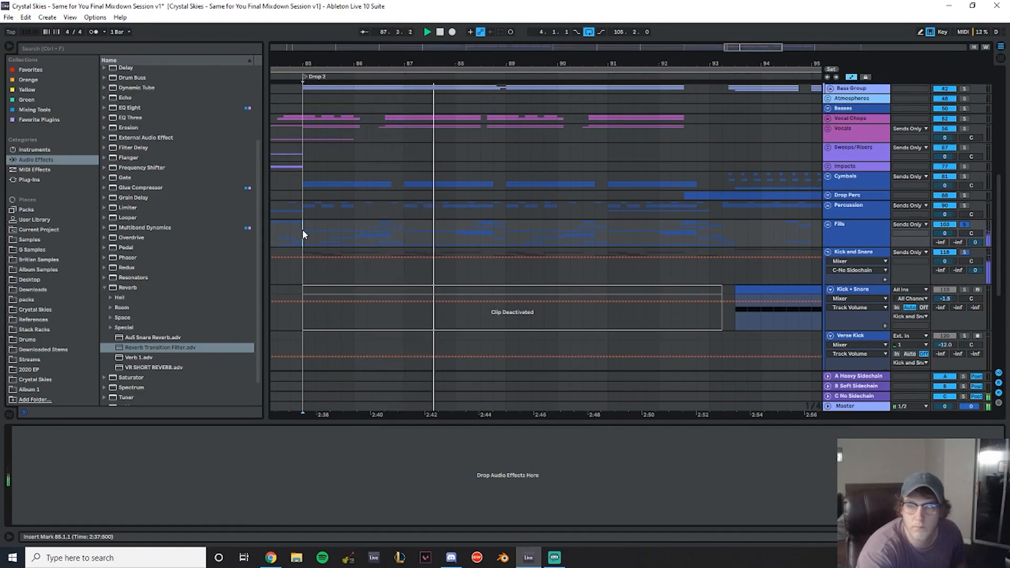
scroll(851, 200, down, 2)
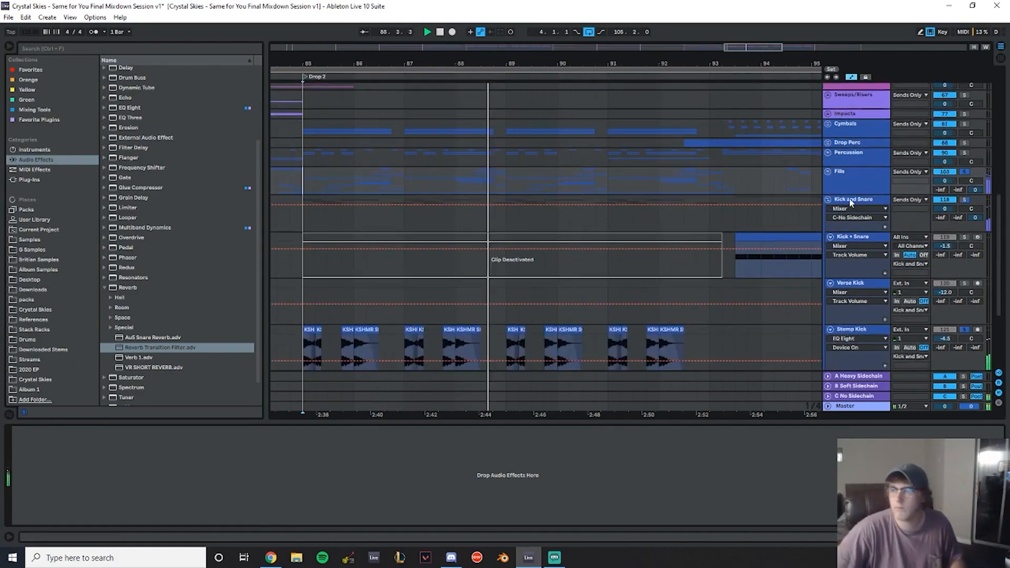
- Examine the Fills tracks across Drop 2 during playback, collapsing the Fills and Kick and Snare groups
click(828, 171)
scroll(475, 202, down, 3)
scroll(475, 197, down, 6)
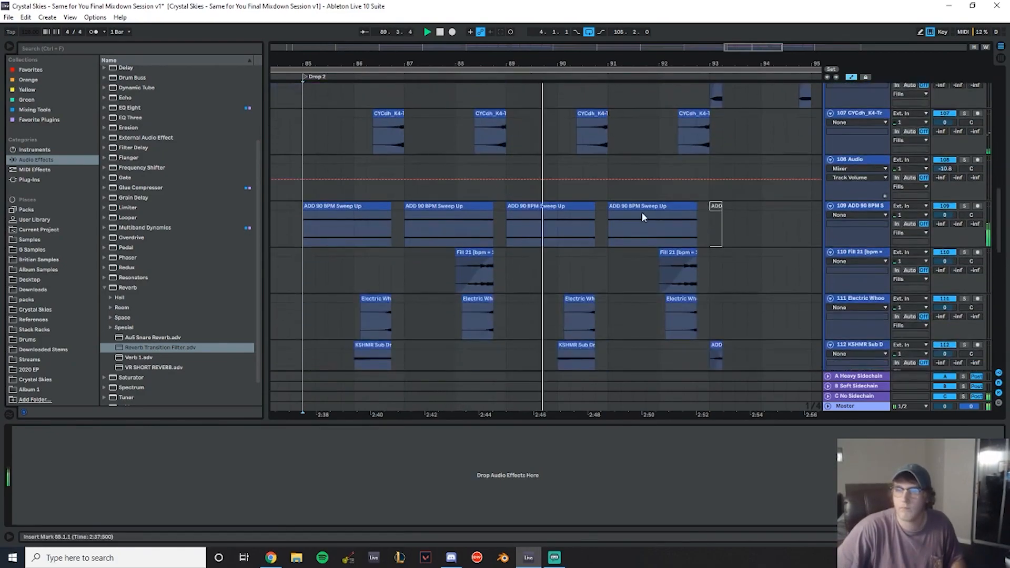
drag(599, 63, 487, 53)
scroll(591, 210, up, 6)
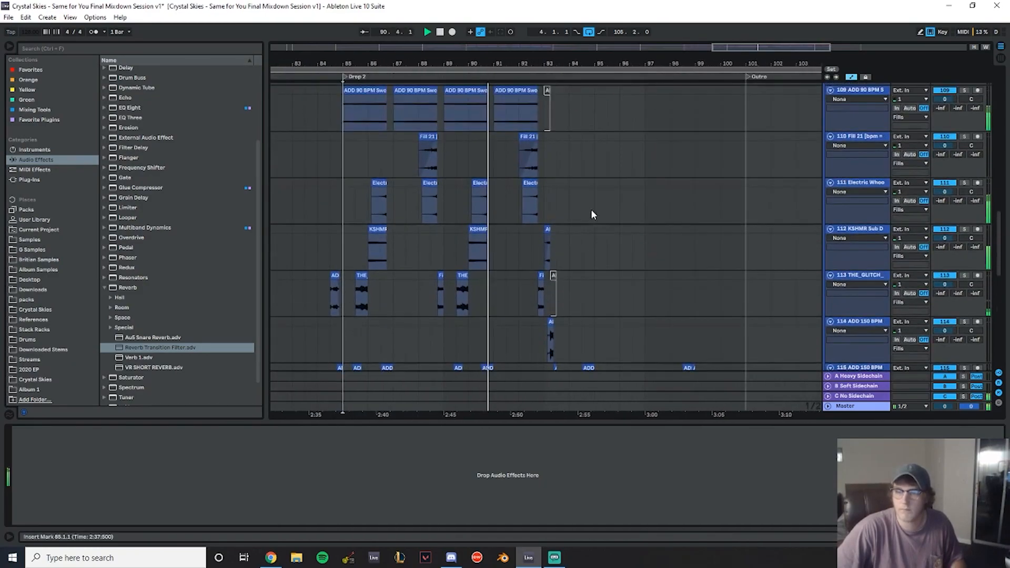
scroll(598, 182, up, 4)
scroll(609, 184, down, 3)
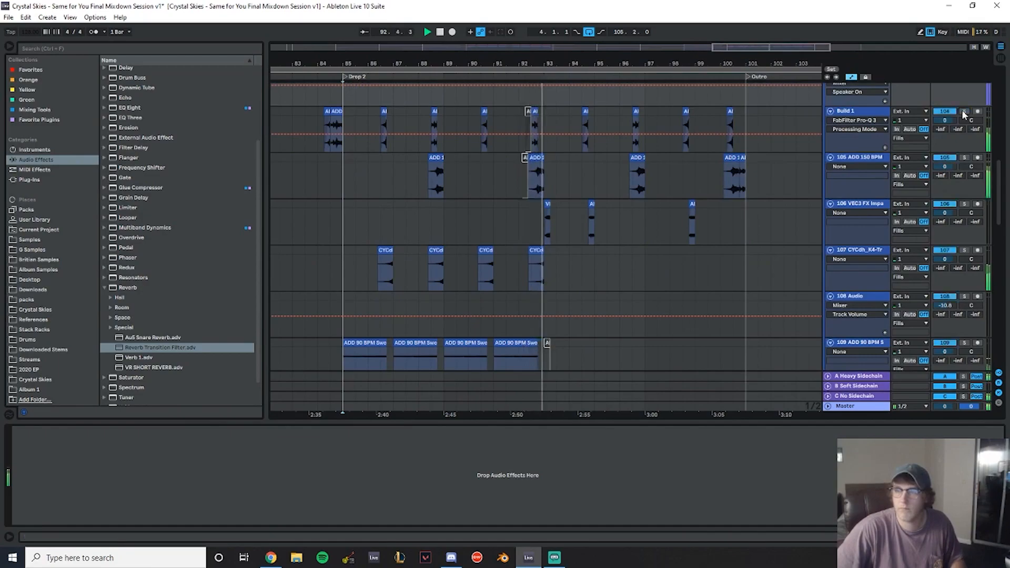
scroll(836, 200, up, 5)
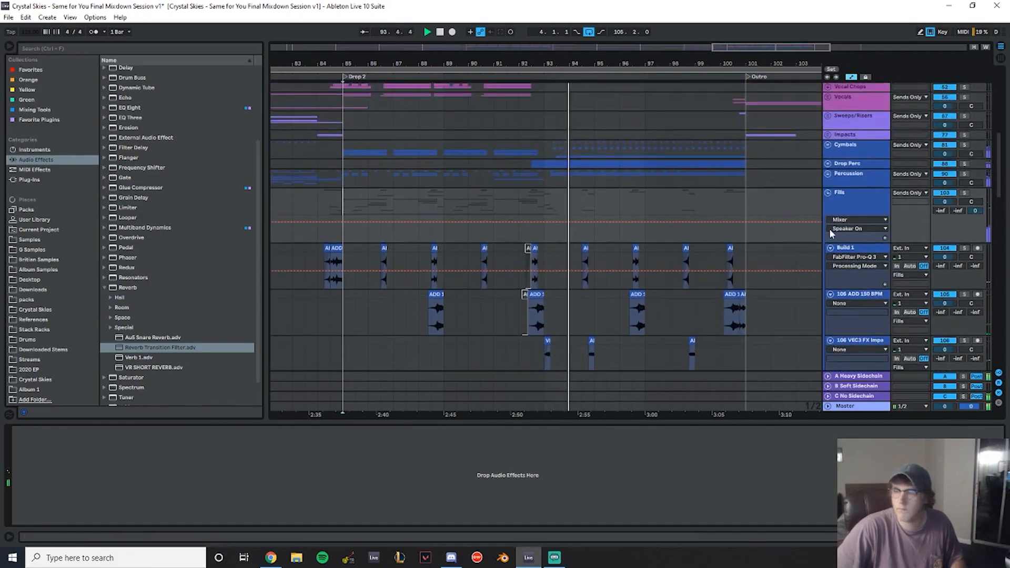
click(827, 193)
scroll(695, 217, down, 2)
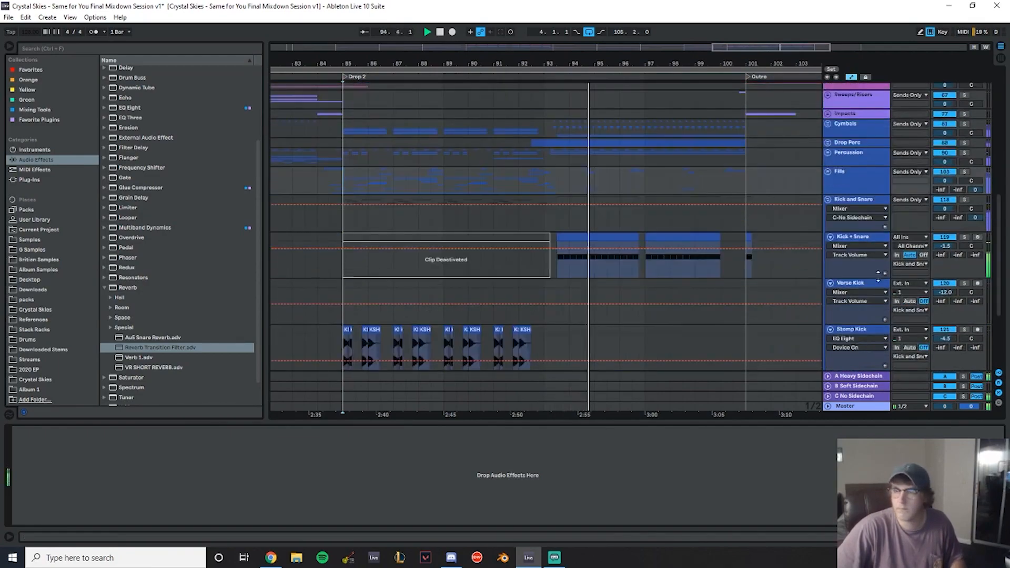
click(828, 199)
scroll(540, 248, up, 10)
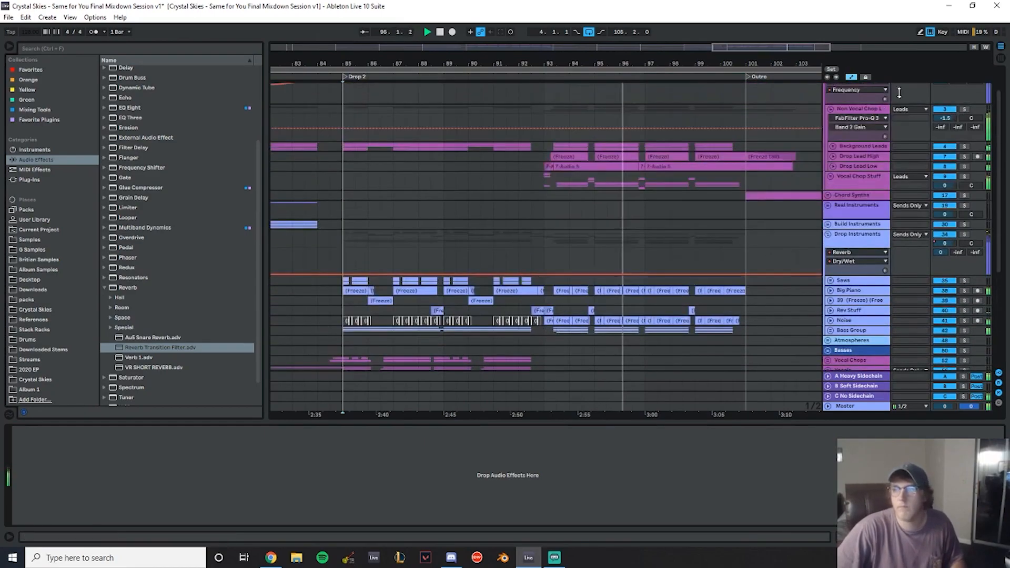
scroll(579, 221, down, 5)
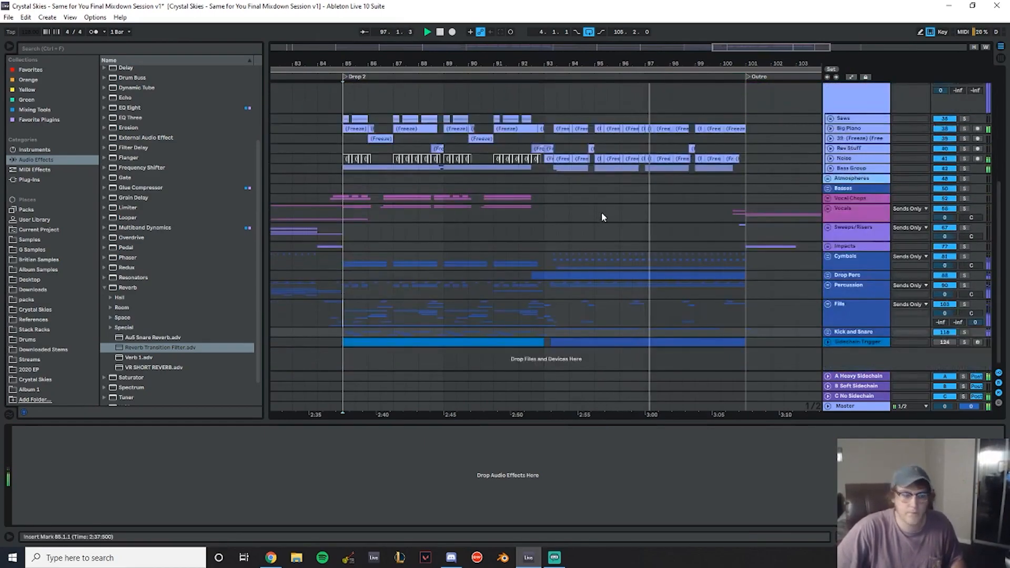
scroll(600, 210, up, 6)
- Zoom out to the whole arrangement, return to the song start and save the set
click(828, 270)
scroll(567, 200, down, 4)
drag(407, 64, 514, 52)
scroll(594, 273, up, 4)
scroll(604, 232, down, 4)
drag(626, 56, 625, 113)
drag(621, 66, 707, 62)
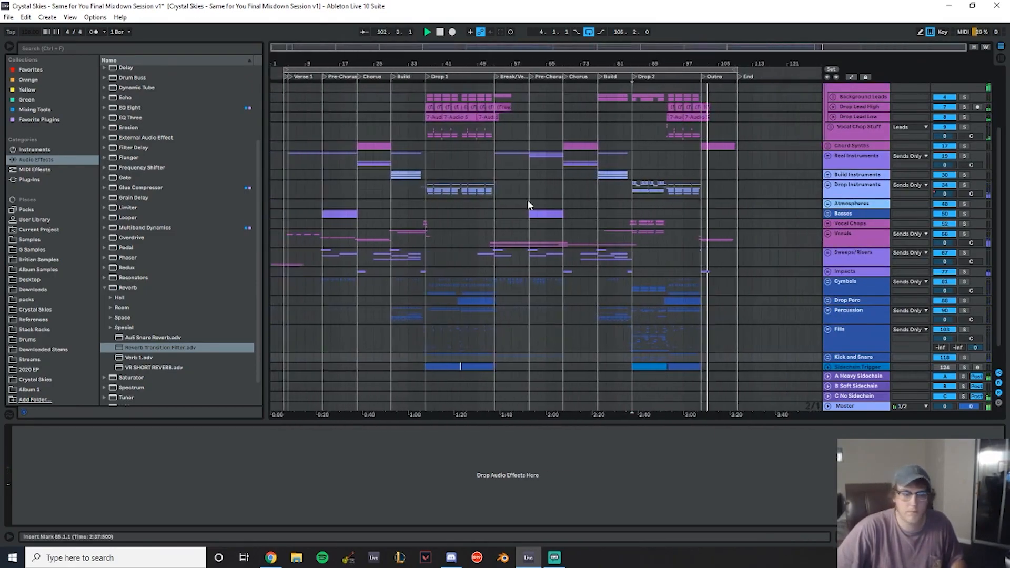
scroll(529, 204, up, 3)
scroll(826, 143, down, 4)
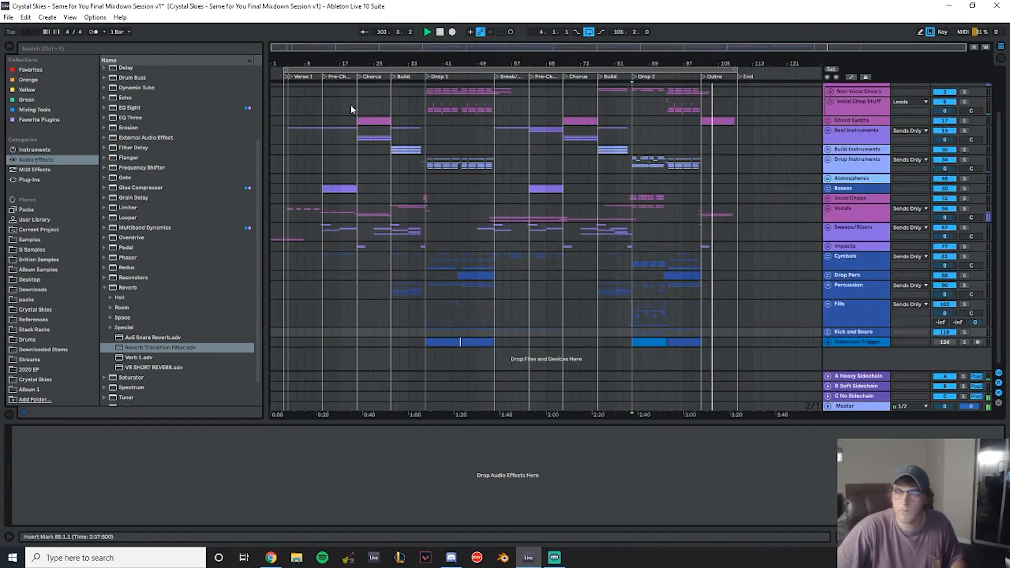
click(285, 123)
key(ctrl+s)
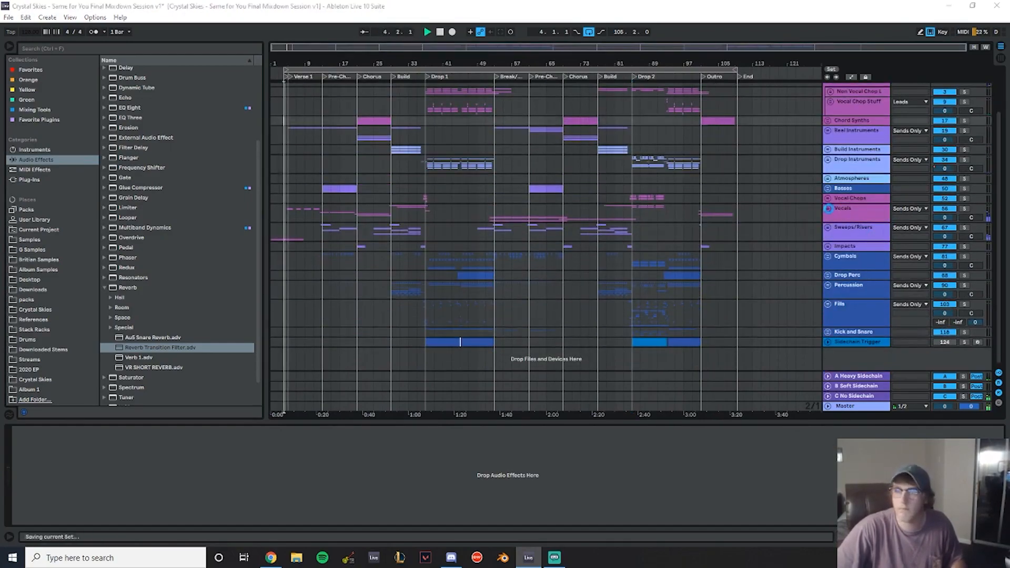
- Set the Utility gain on the Verse Vocal Male track to 7.5 dB
click(827, 208)
scroll(630, 221, down, 4)
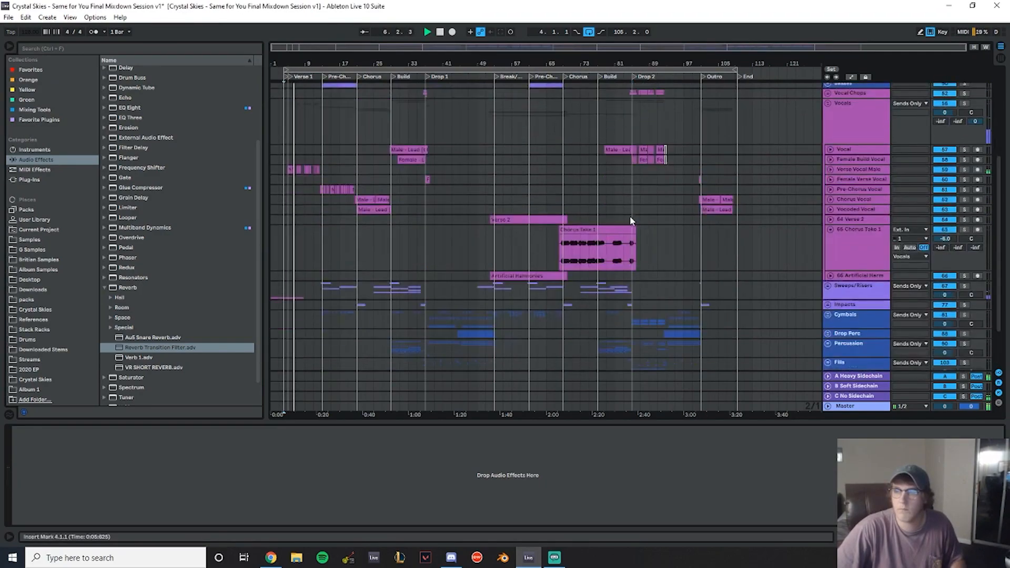
click(831, 169)
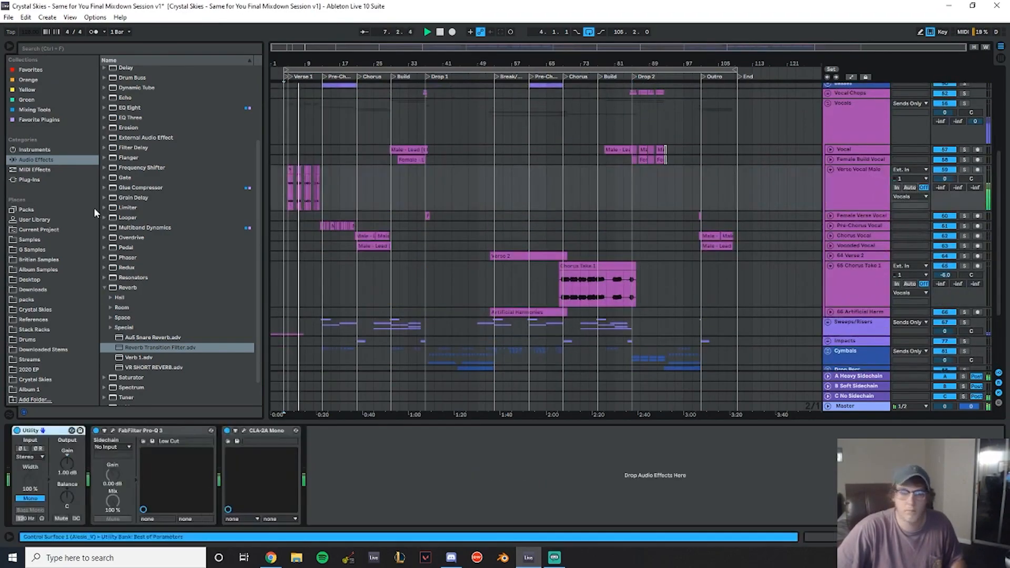
drag(72, 459, 71, 445)
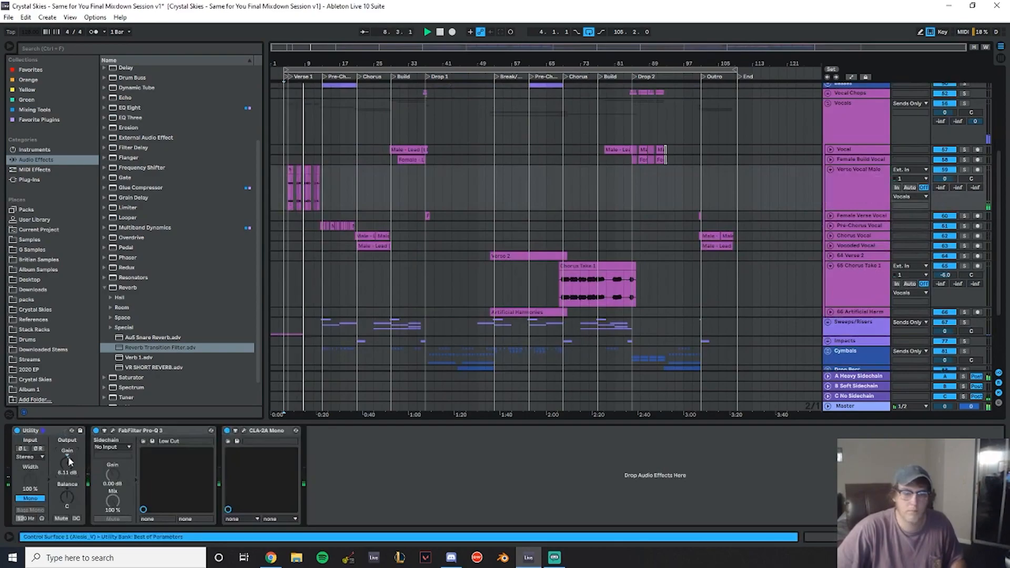
text(7.5)
key(Return)
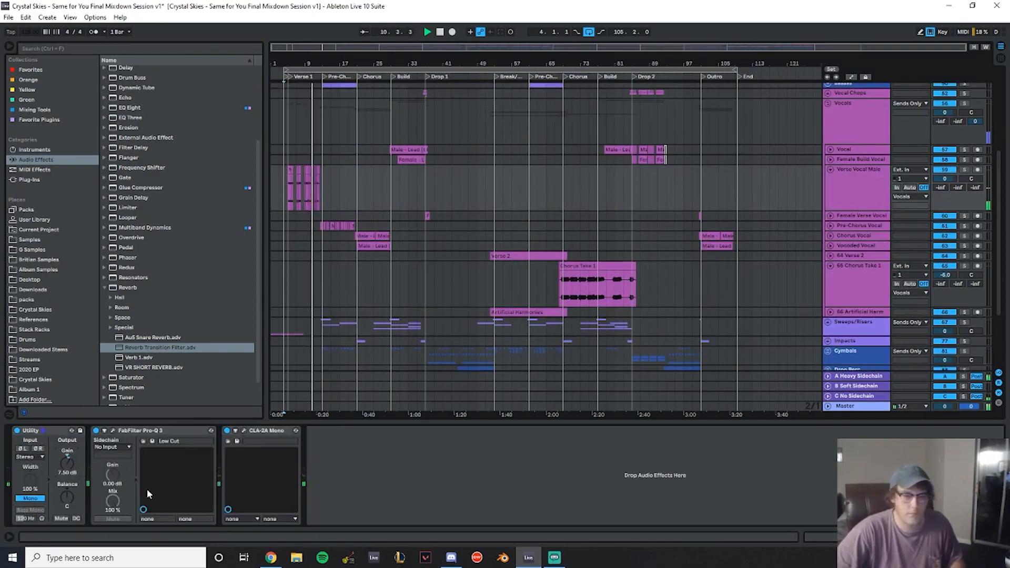
- Load FabFilter Pro-Q 3 from the favourite plugins onto the Guitar track in the Real Instruments group
scroll(572, 223, up, 6)
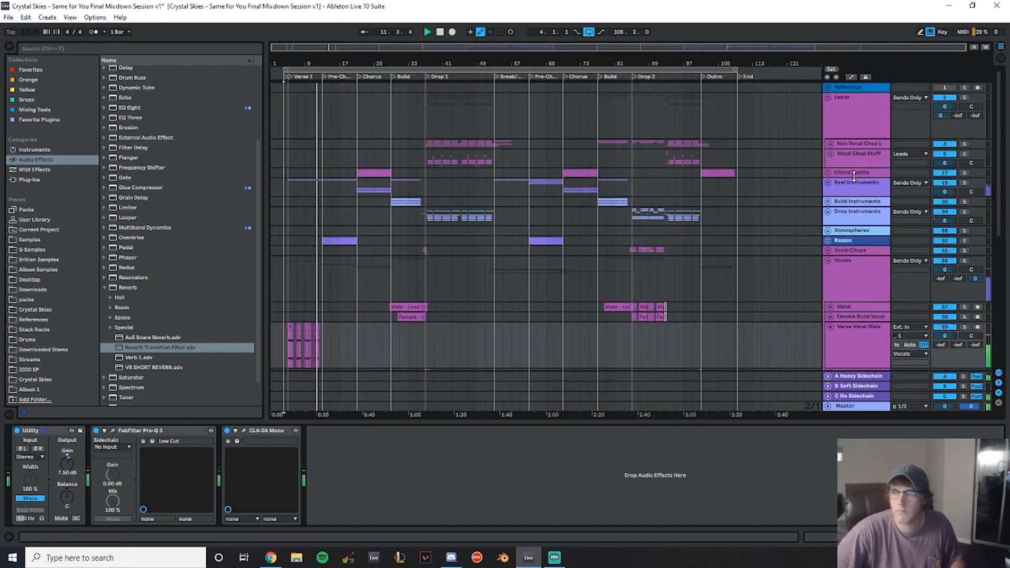
click(854, 174)
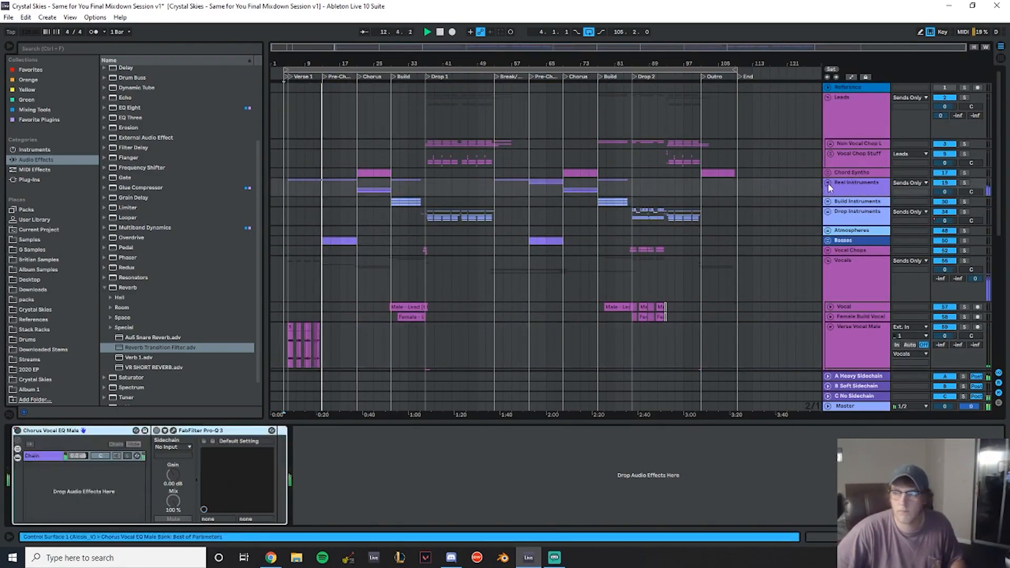
click(829, 184)
click(850, 166)
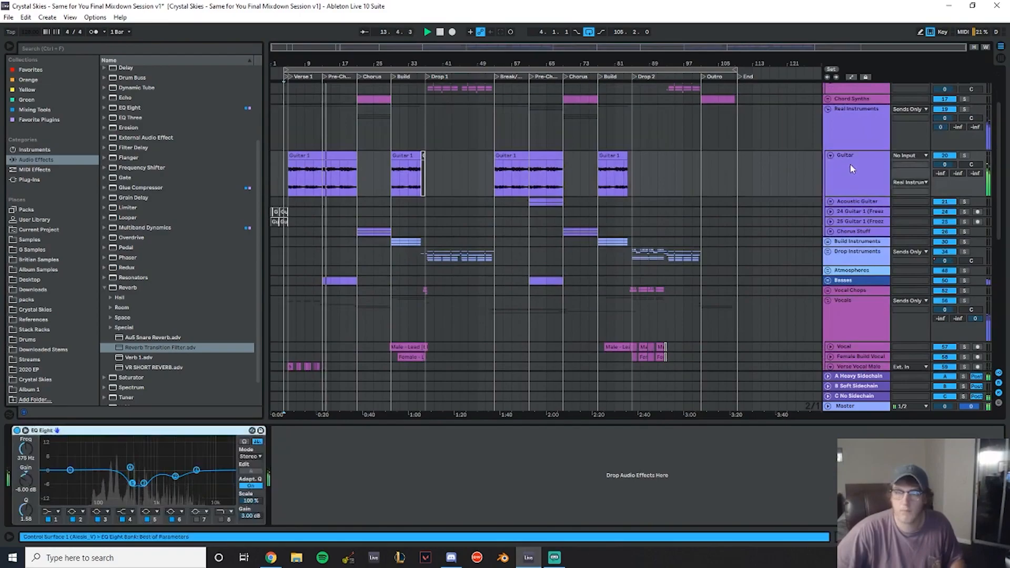
click(105, 288)
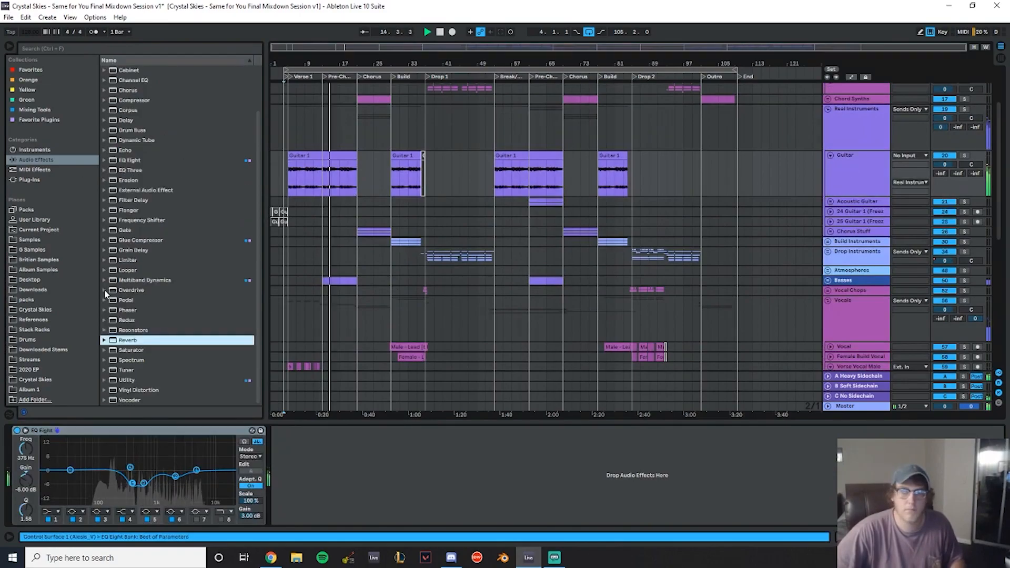
click(46, 120)
click(152, 130)
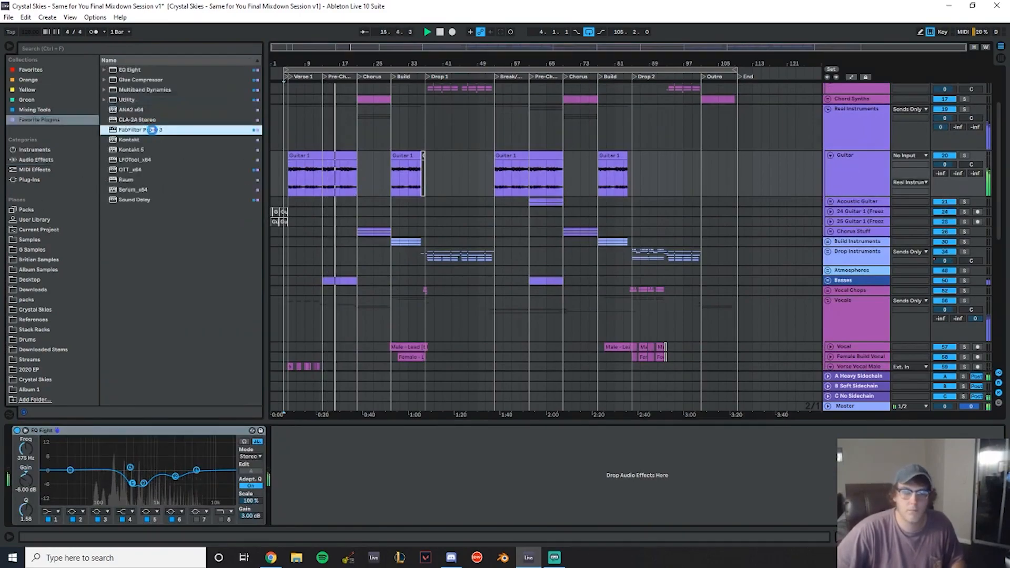
double_click(151, 129)
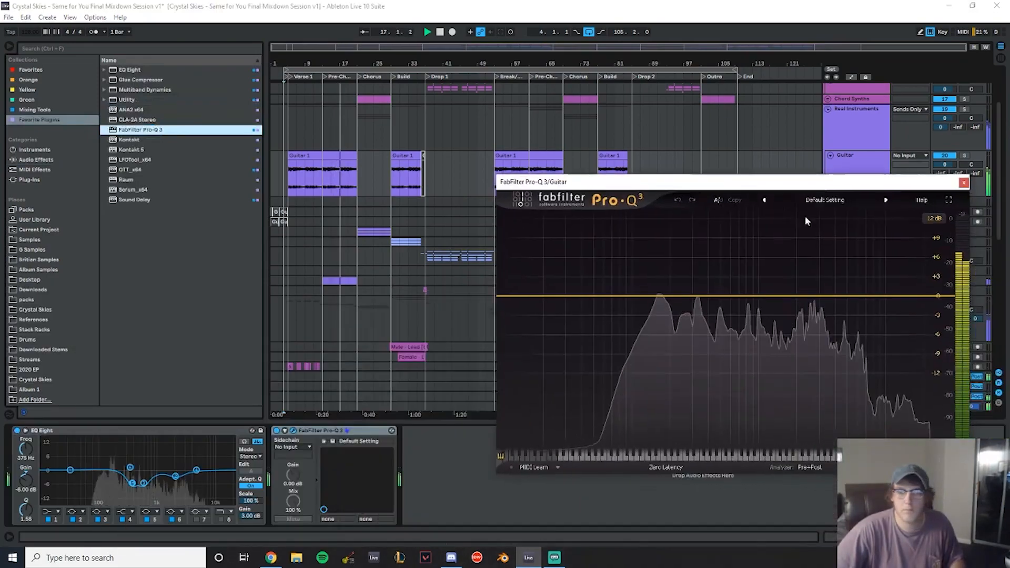
- Group the Guitar track's Pro-Q 3 into an Audio Effect Rack and rename the rack Male Verse EQ
click(337, 432)
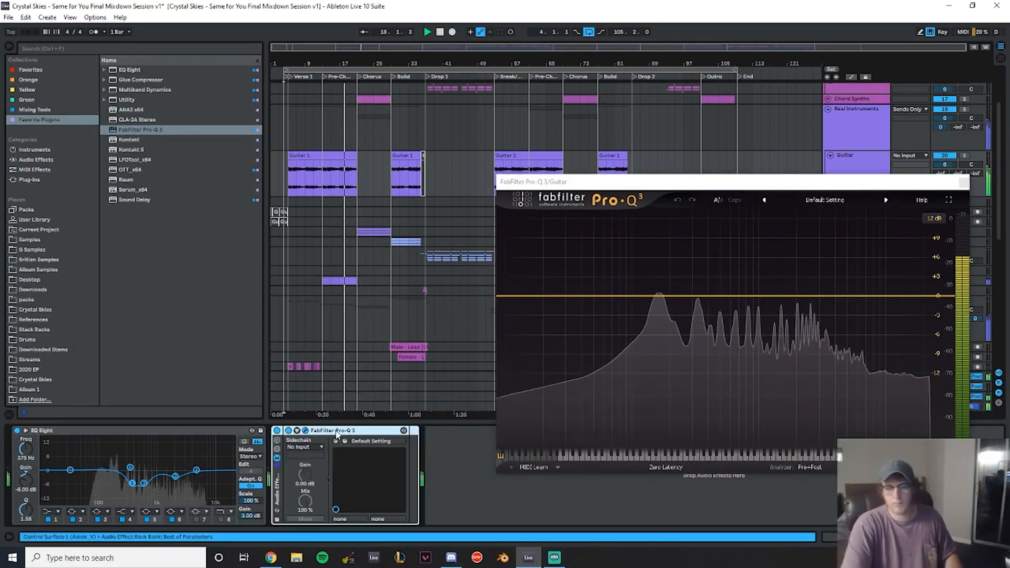
key(ctrl+g)
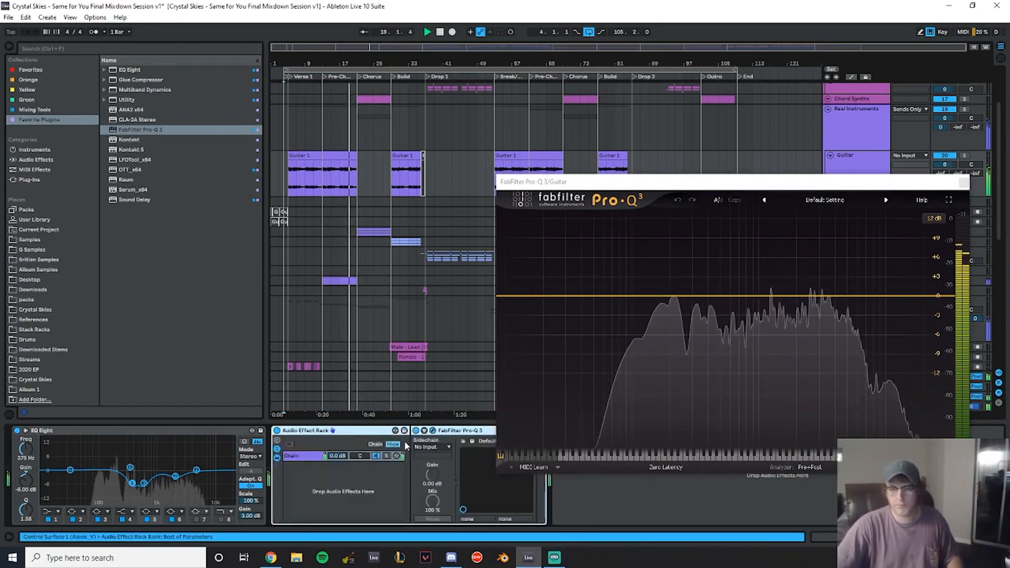
key(ctrl+r)
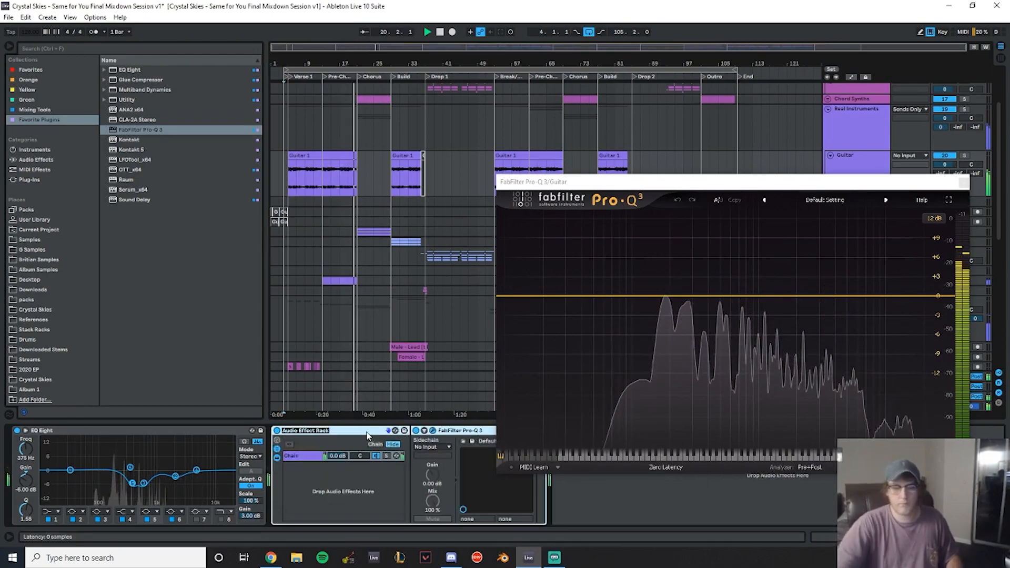
text(Ve)
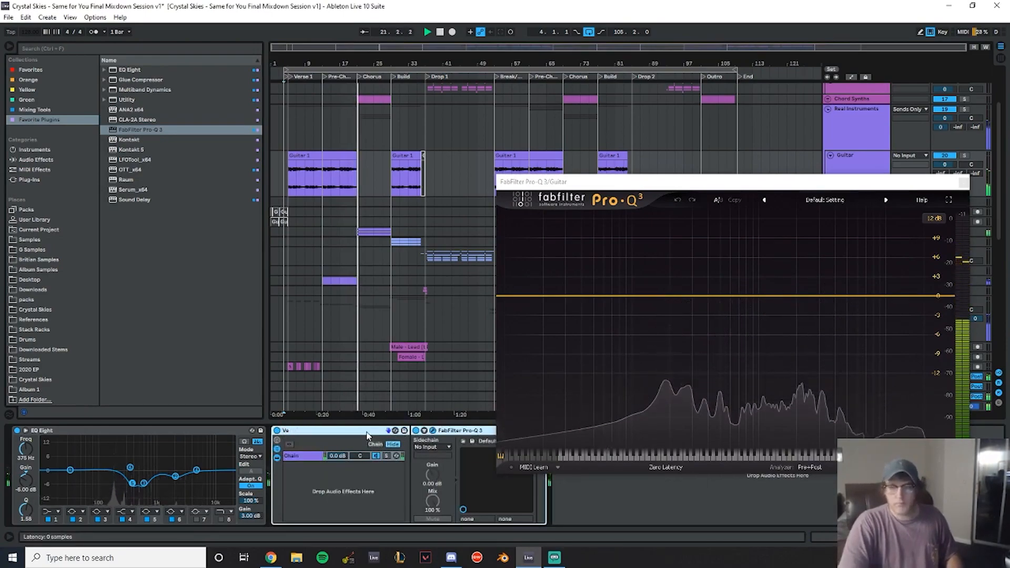
key(BackSpace)
key(BackSpace)
text(Male Verse EQ)
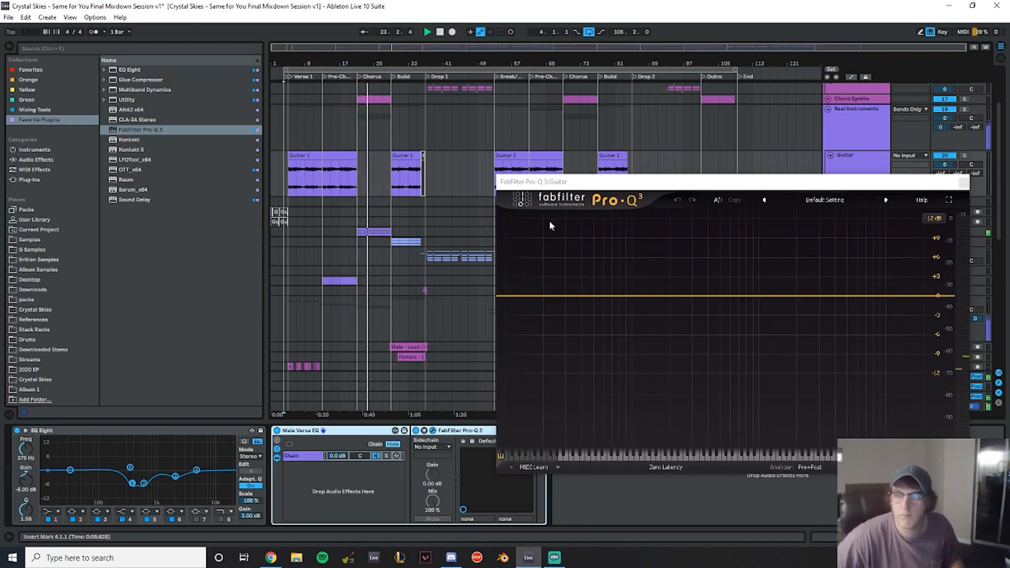
- While playing Verse 1, add a narrow Pro-Q 3 bell cut at 245 Hz with -4.5 dB gain
scroll(367, 227, down, 7)
key(plus)
key(plus)
key(plus)
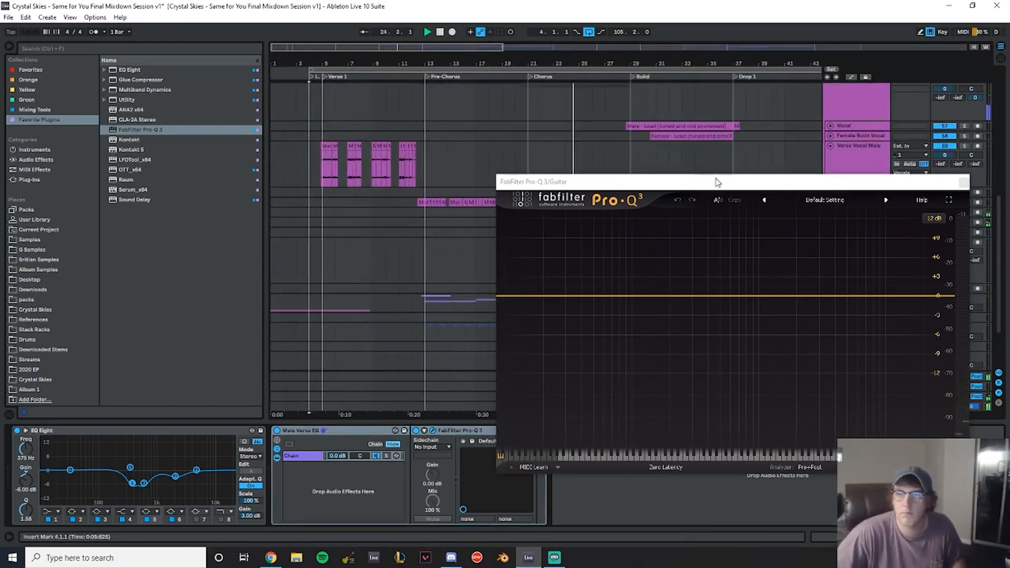
click(324, 173)
key(space)
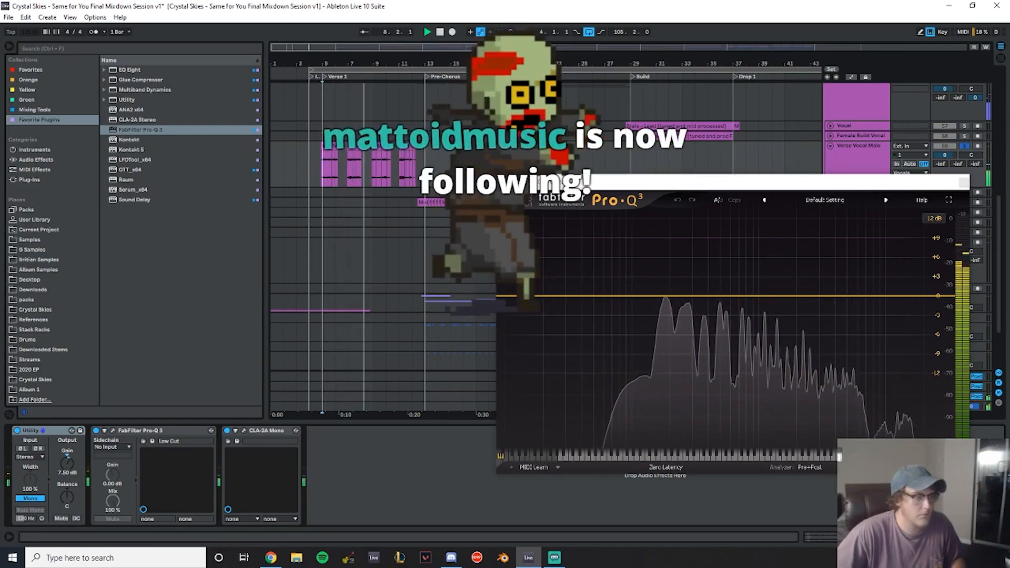
click(647, 297)
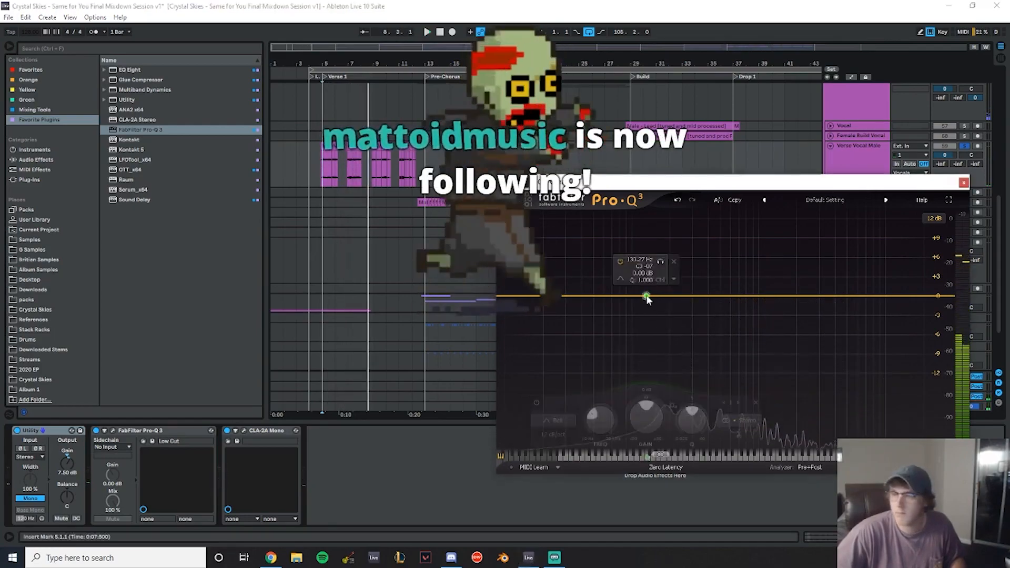
double_click(640, 260)
text(240)
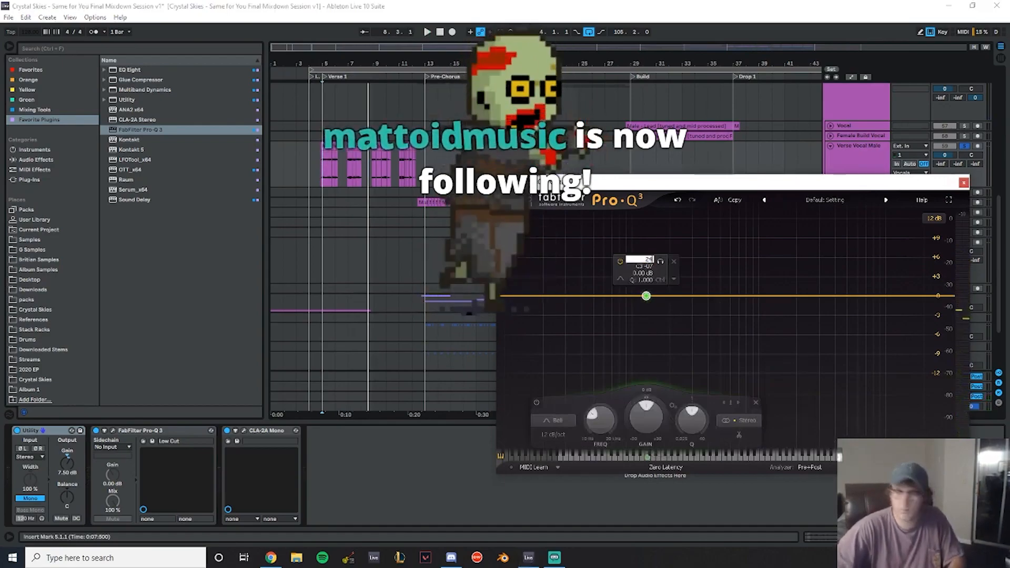
key(Return)
text(-4.5)
key(Return)
scroll(685, 325, up, 7)
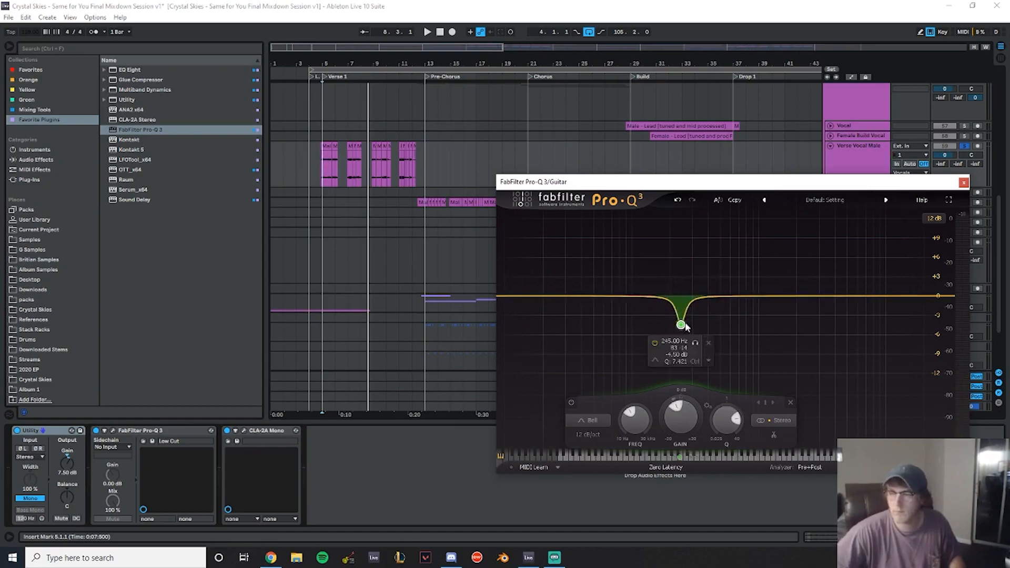
- Add a second narrow bell cut at 300 Hz with -4.5 dB gain and audition it
key(space)
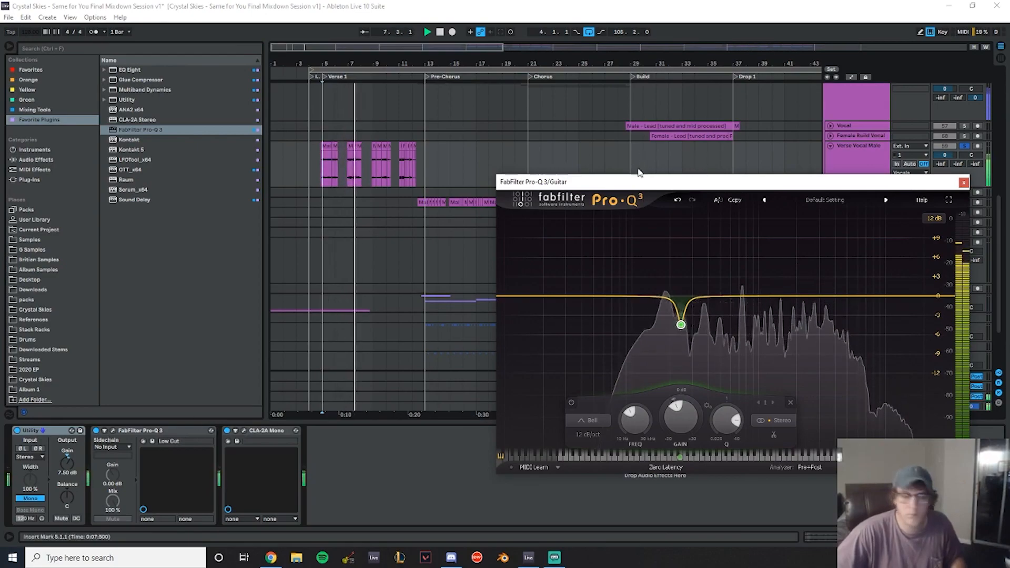
key(space)
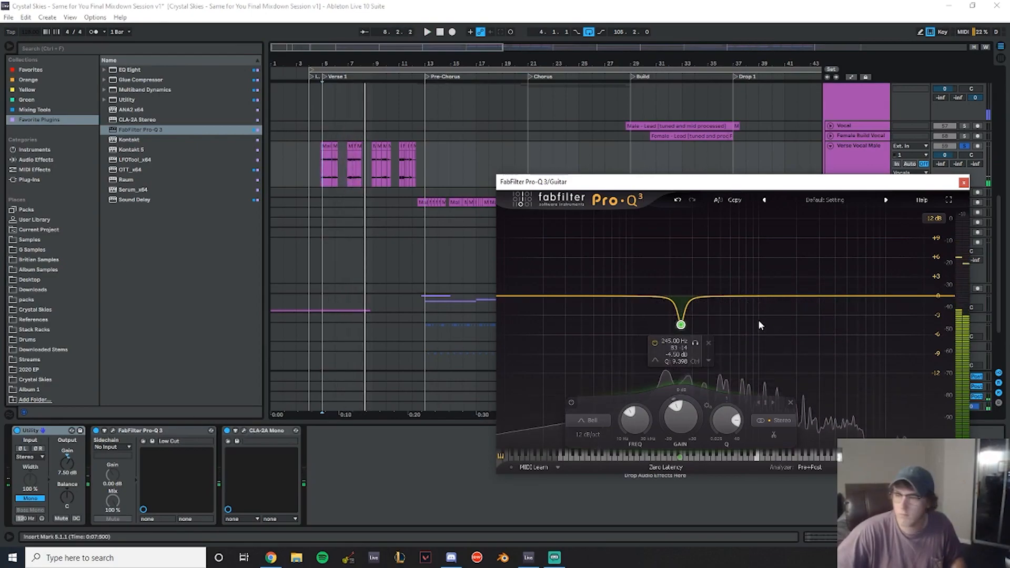
double_click(718, 296)
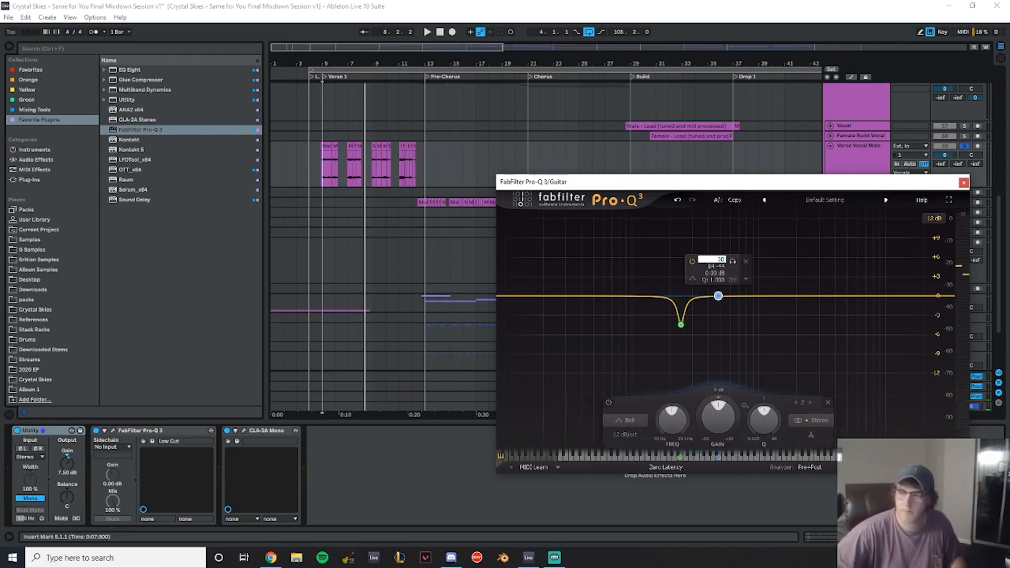
text(0)
key(Return)
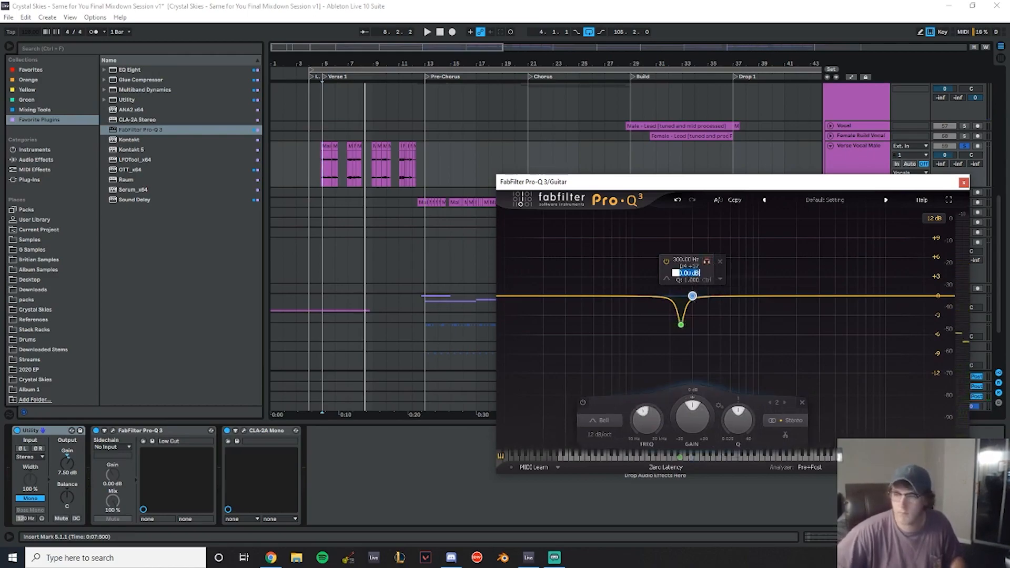
key(Return)
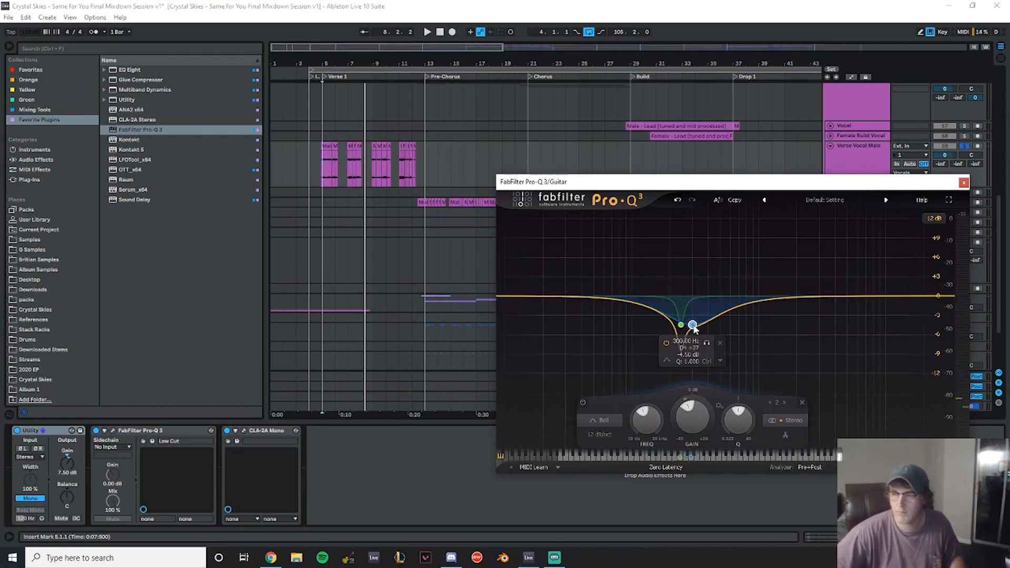
scroll(693, 325, up, 7)
key(space)
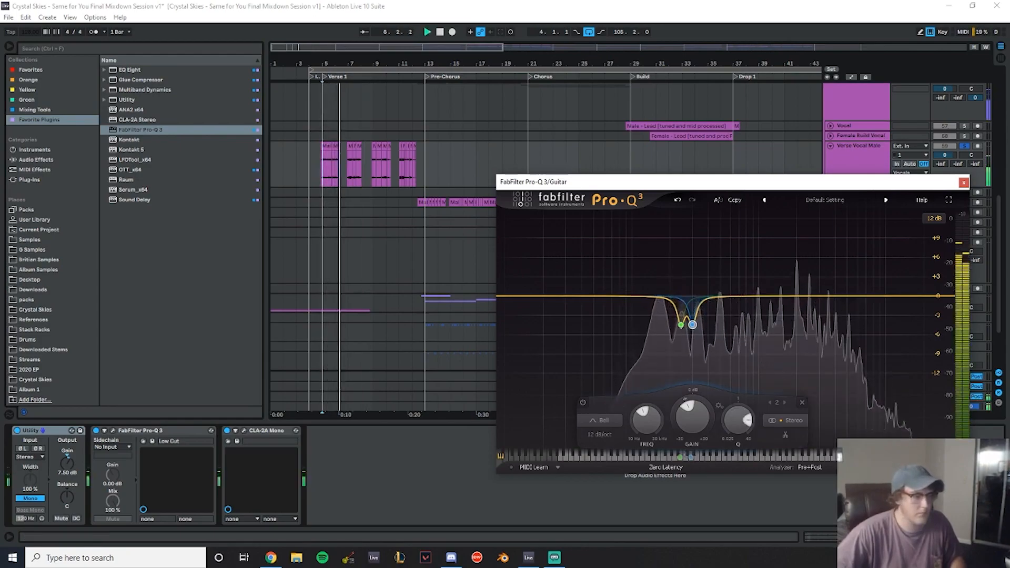
- Add a third bell cut at 750 Hz with -4.5 dB gain and switch Pro-Q 3 to Natural Phase
double_click(745, 296)
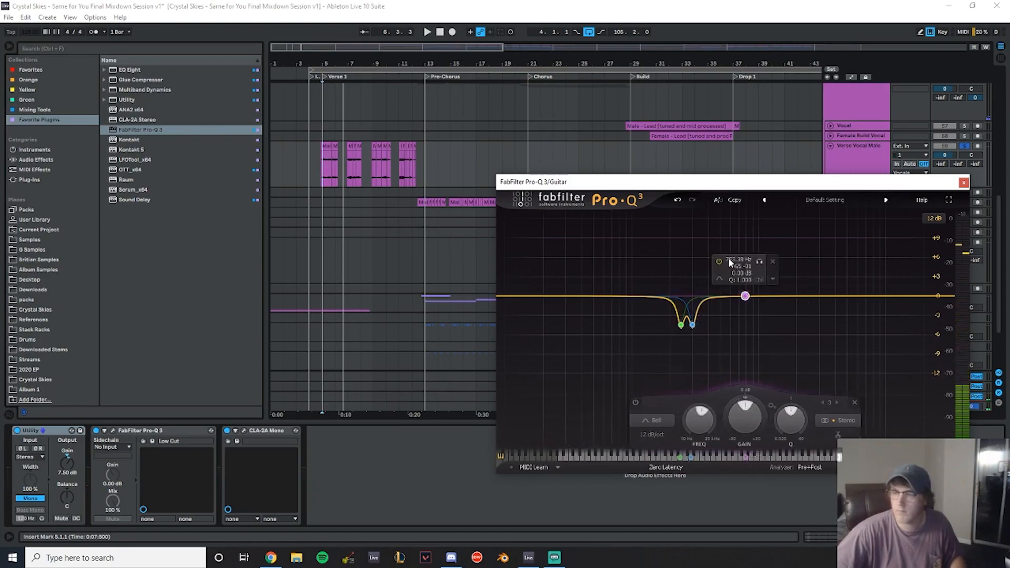
text(750)
key(Return)
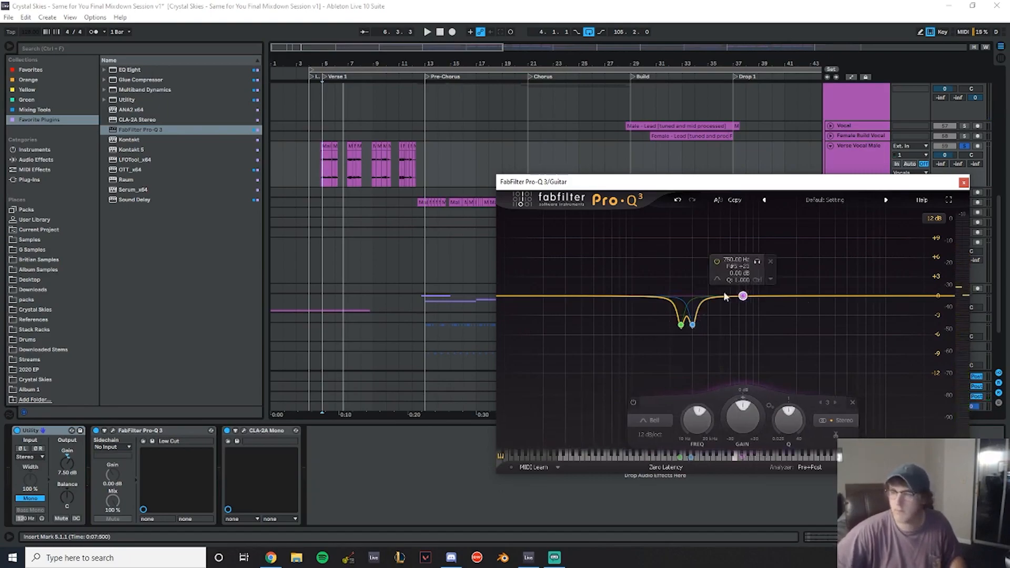
text(-4.5)
key(Return)
scroll(743, 324, up, 5)
click(664, 473)
click(666, 490)
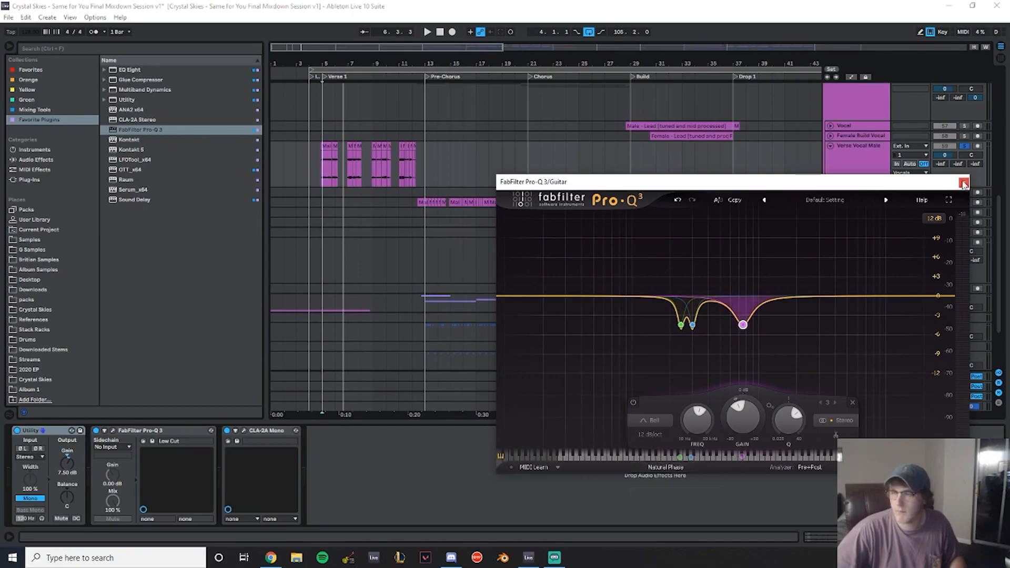
- Audition the guitar EQ against the vocal during playback, reopening and closing the Pro-Q 3 window
click(964, 184)
scroll(685, 226, up, 6)
click(964, 135)
key(space)
click(857, 148)
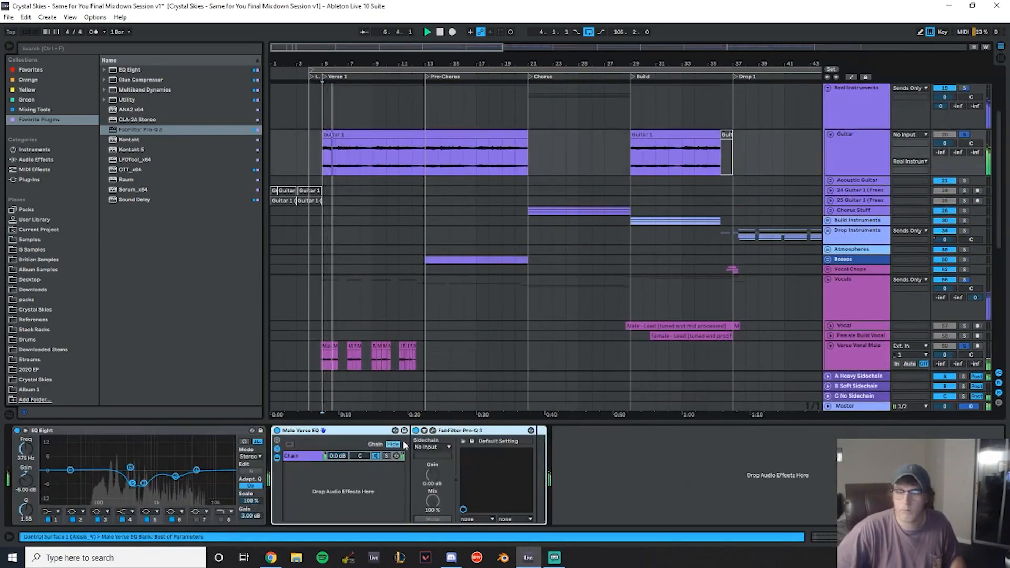
click(432, 430)
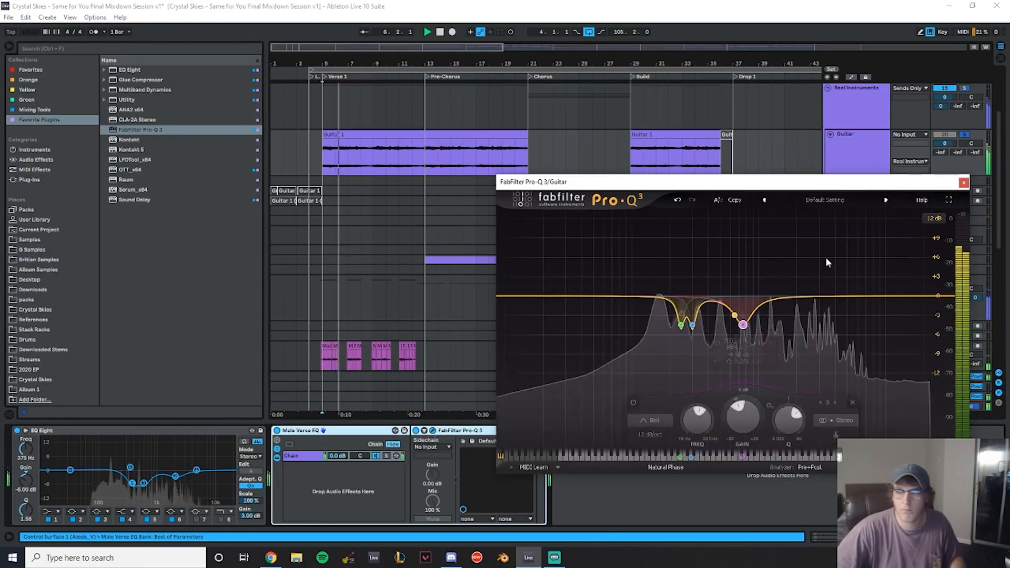
click(963, 184)
- Set the Utility gain on the Pre-Chorus Vocal track to 7.5 dB
scroll(658, 200, down, 3)
click(861, 300)
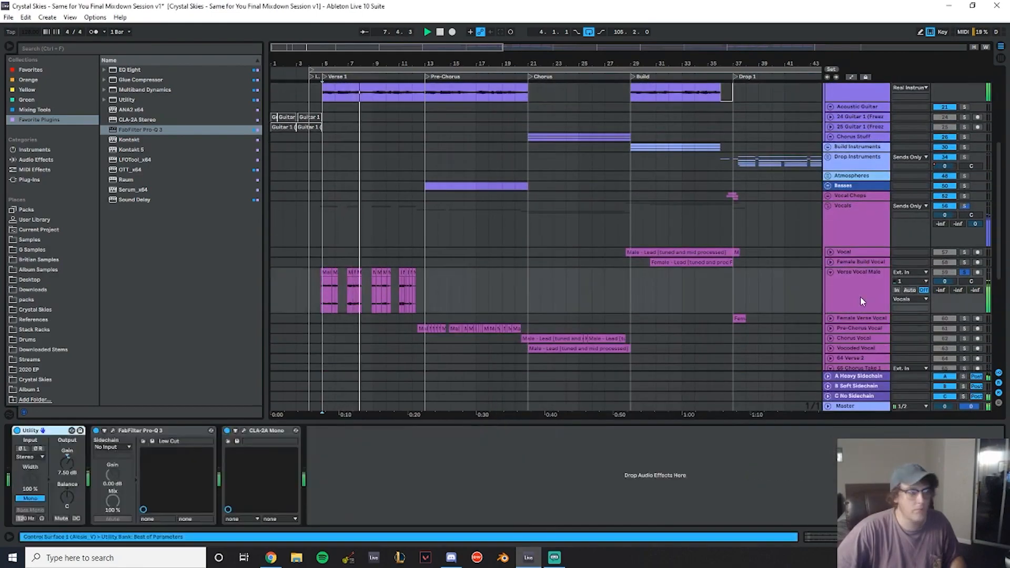
click(964, 273)
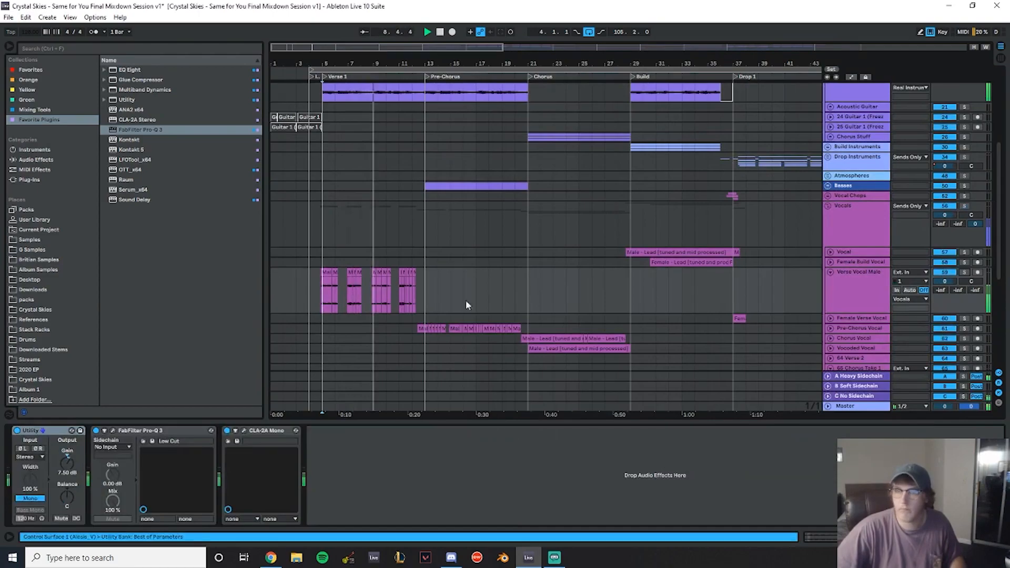
scroll(595, 239, down, 3)
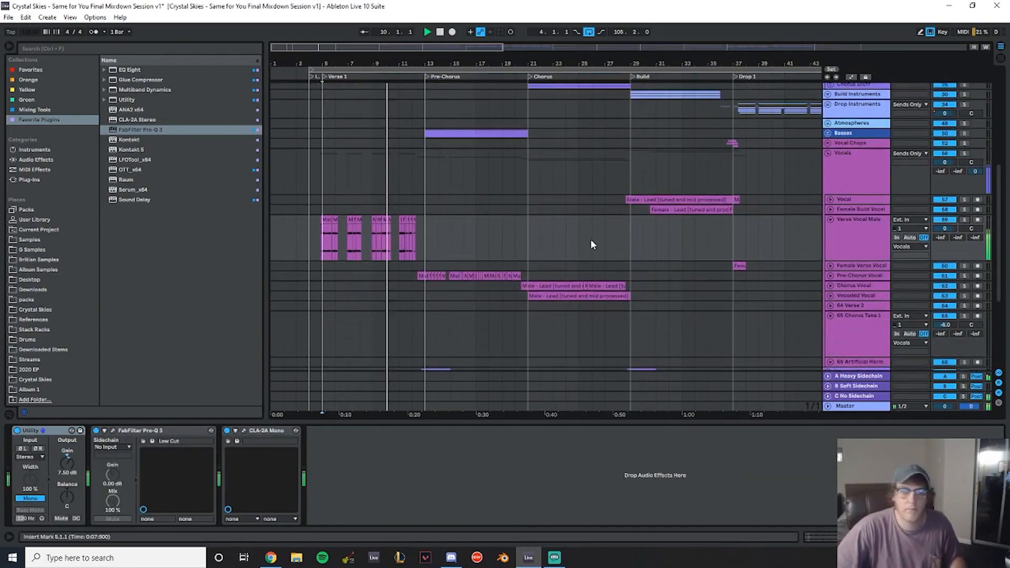
scroll(541, 274, down, 4)
drag(423, 59, 523, 67)
scroll(552, 174, up, 2)
scroll(548, 166, up, 3)
scroll(616, 180, down, 1)
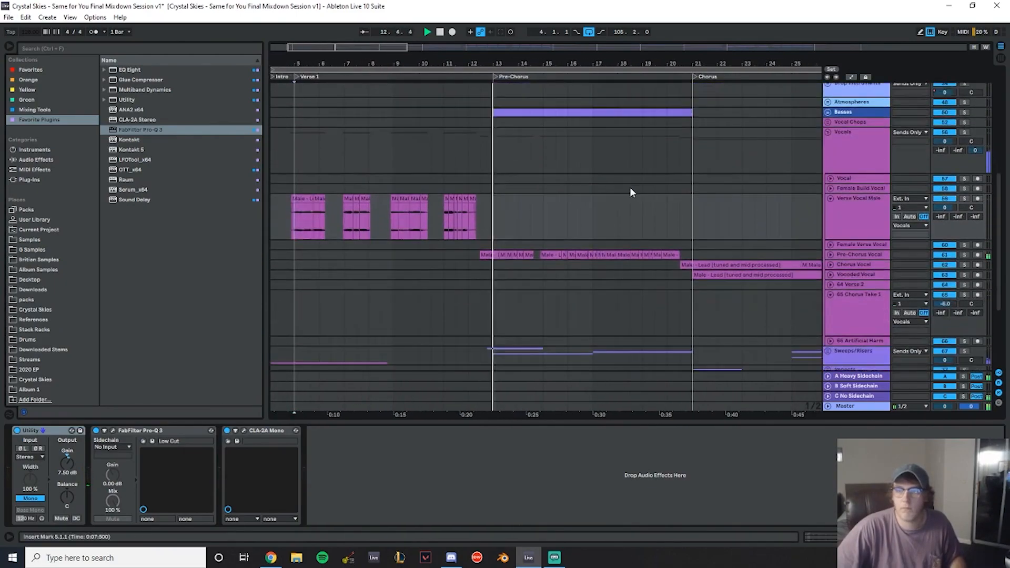
click(830, 255)
drag(67, 459, 68, 462)
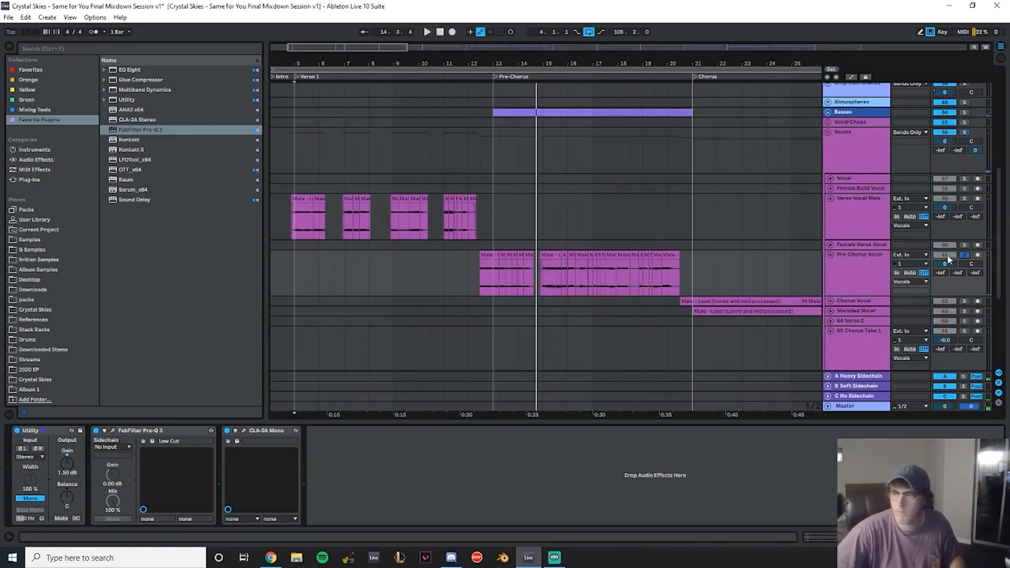
drag(481, 274, 499, 273)
click(72, 460)
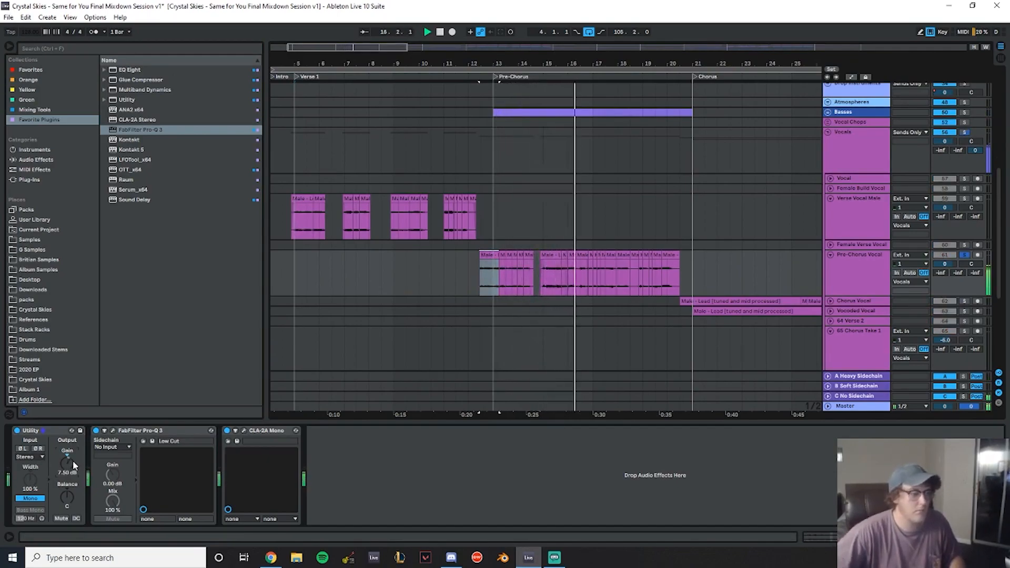
- Select the Guitar track and duplicate its Male Verse EQ rack
scroll(577, 173, up, 6)
scroll(707, 200, up, 3)
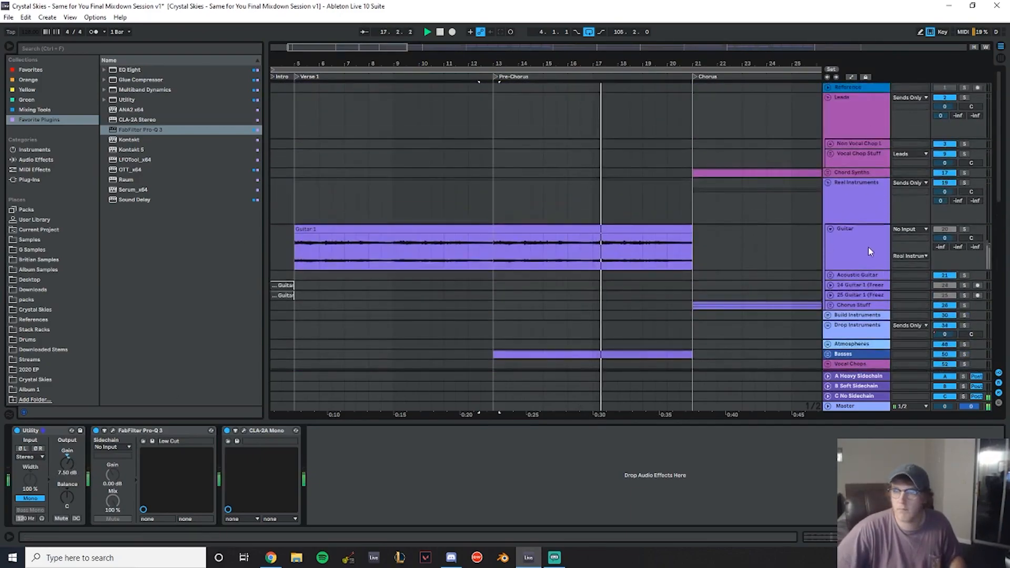
click(869, 249)
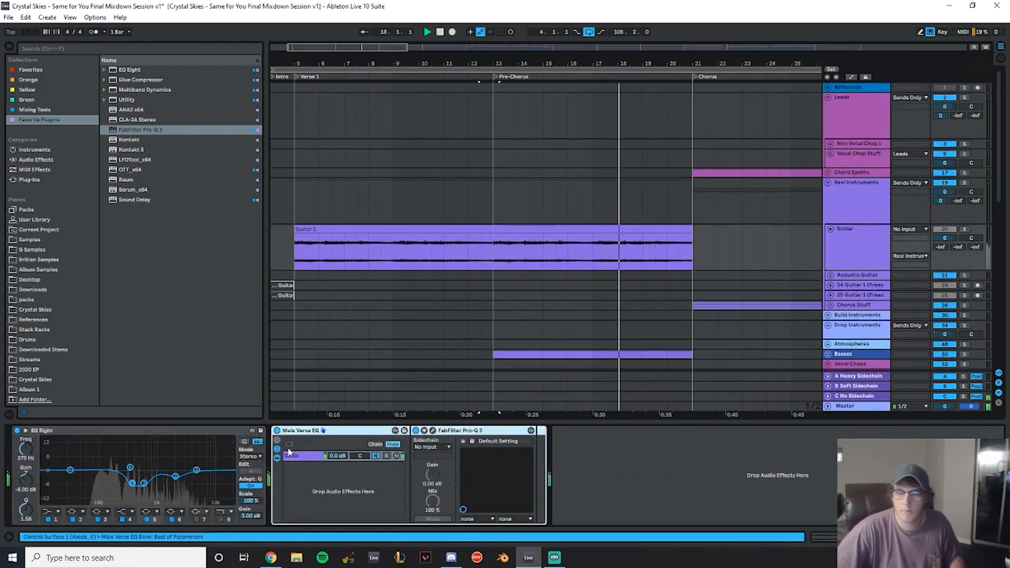
key(ctrl+d)
- Automate the first Male Verse EQ rack's Device On so it is active only across Verse 1
right_click(282, 435)
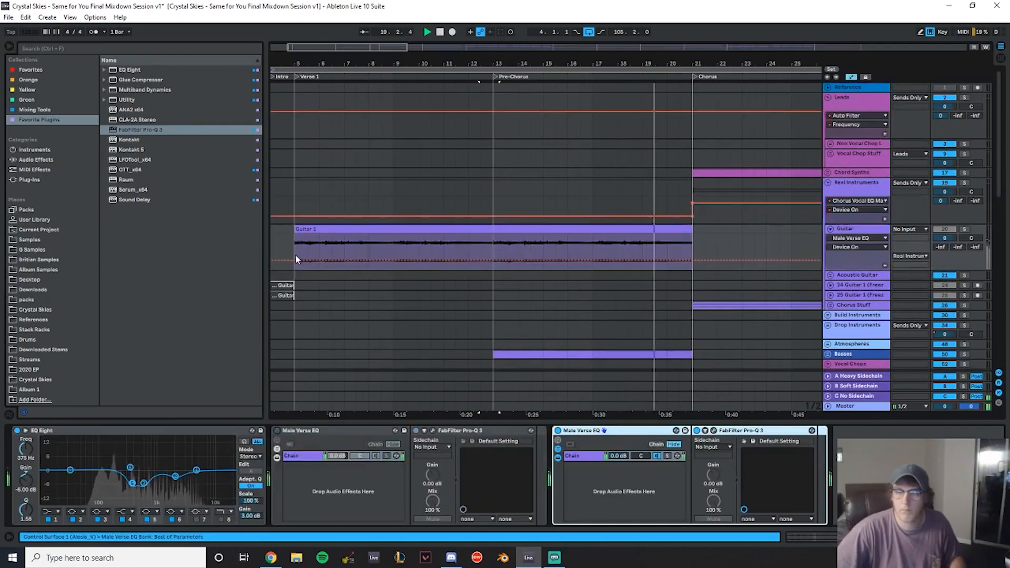
click(885, 265)
drag(295, 279, 493, 287)
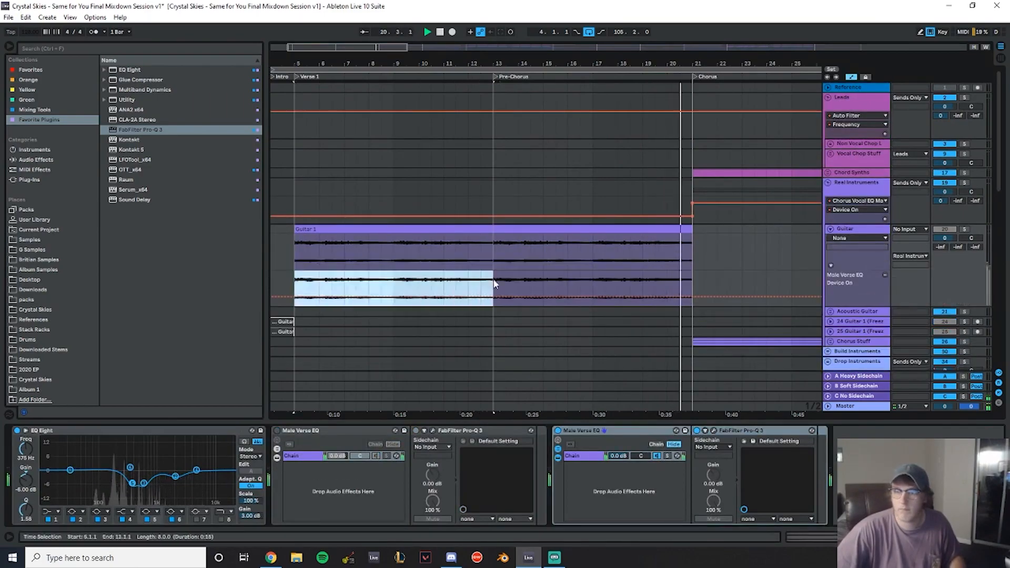
scroll(848, 293, down, 2)
key(space)
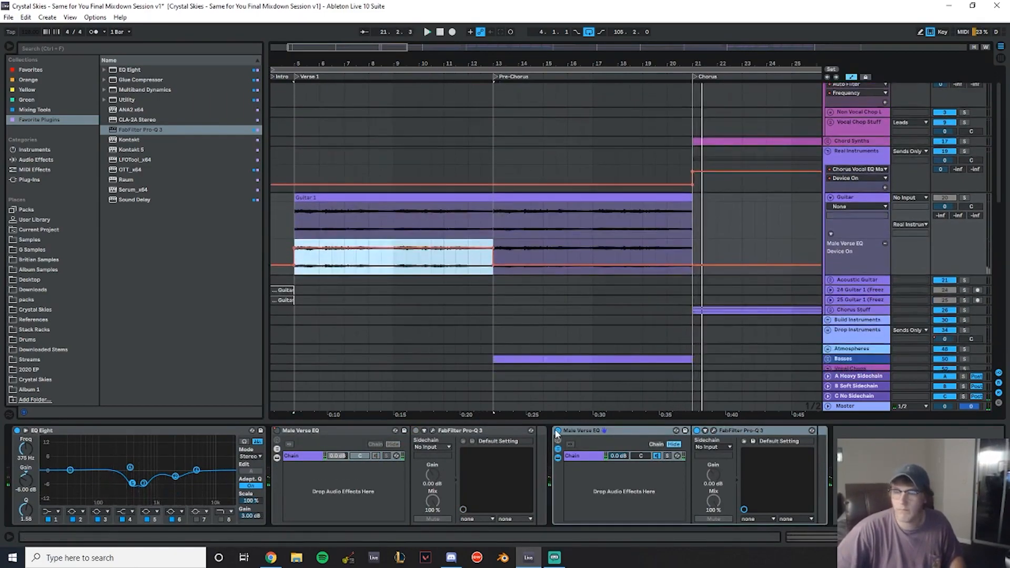
- Automate the duplicate rack's Device On so it is active only across the Pre-Chorus
right_click(559, 432)
click(578, 436)
click(884, 235)
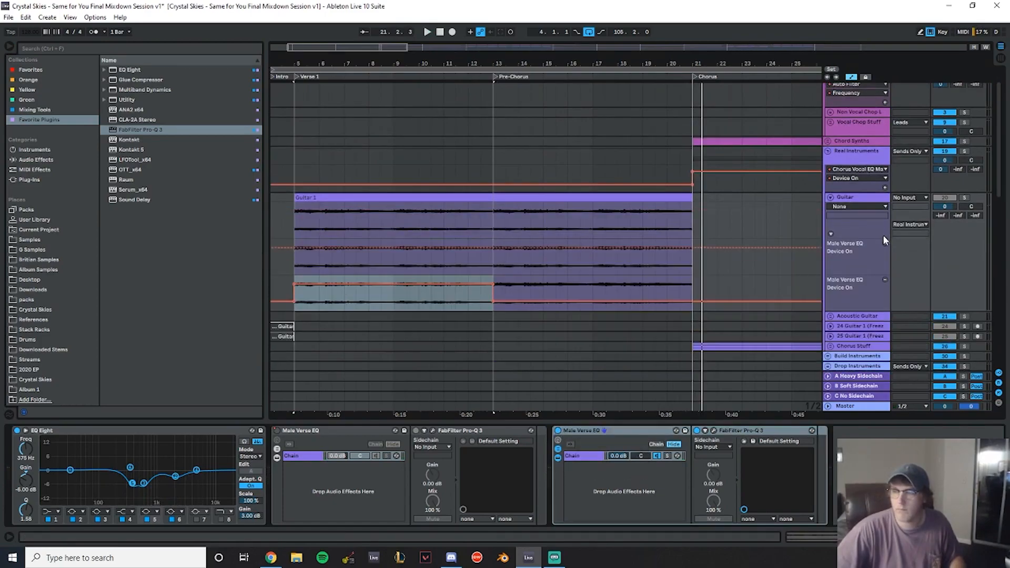
drag(493, 261, 694, 257)
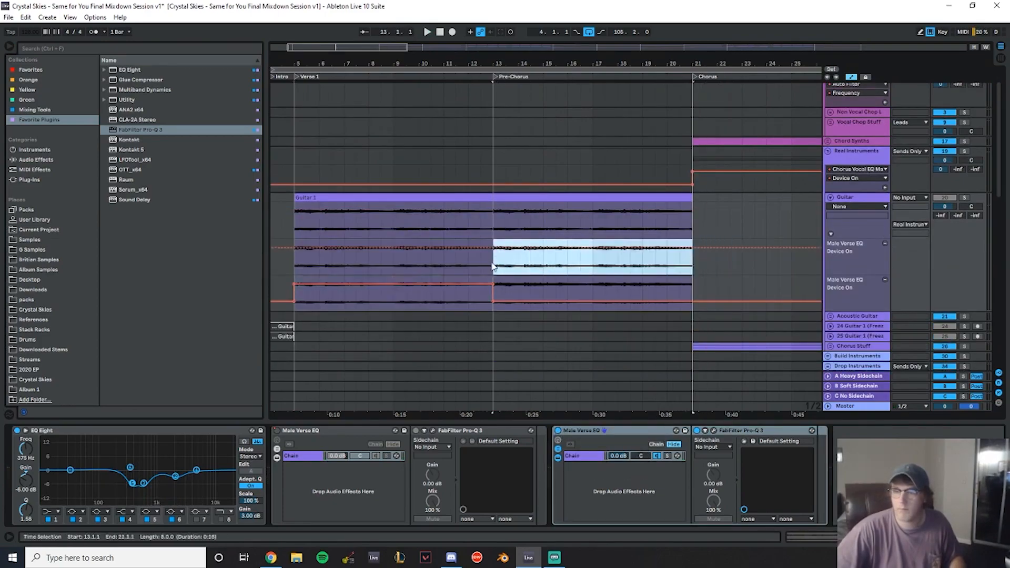
click(494, 248)
drag(483, 249, 495, 267)
drag(693, 249, 694, 266)
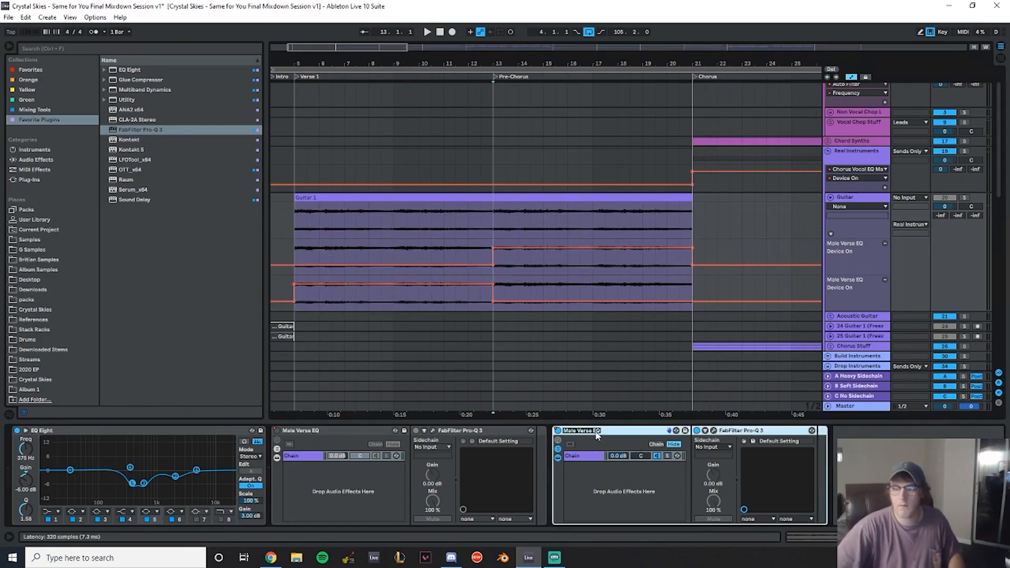
- Rename the duplicate Guitar EQ rack to Male Pre-Chorus EQ
key(BackSpace)
key(BackSpace)
key(BackSpace)
key(BackSpace)
key(BackSpace)
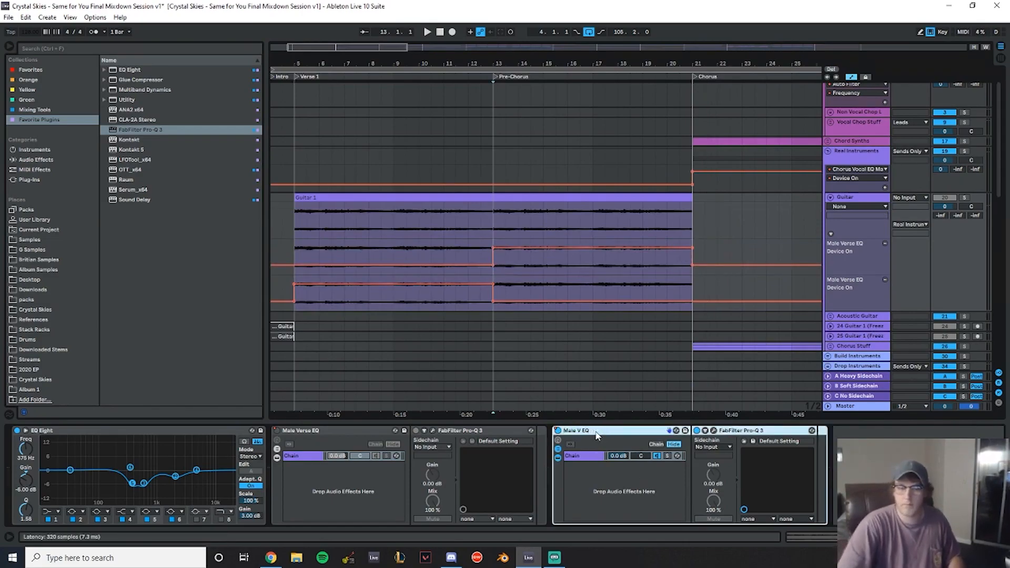
text(Pre-Chorus)
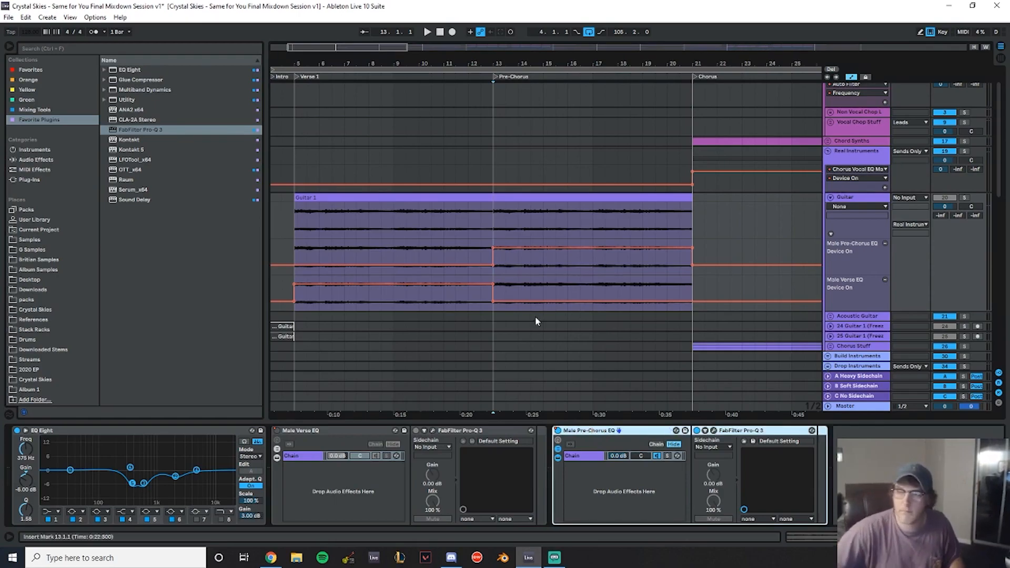
- Play back the Verse into the Chorus to review the Guitar's EQ rack switching and vocal groups
click(445, 141)
key(space)
click(741, 221)
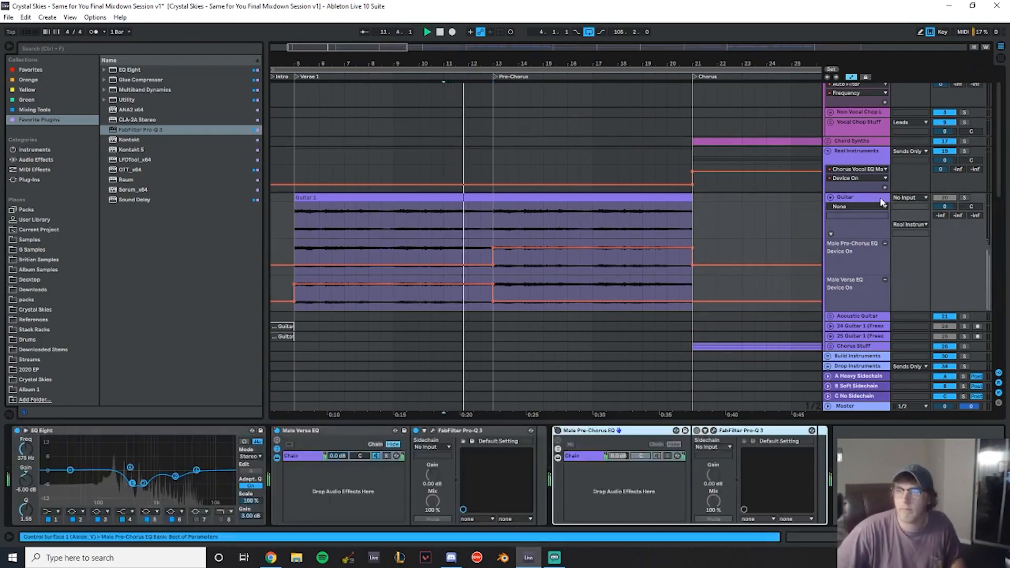
scroll(737, 214, down, 5)
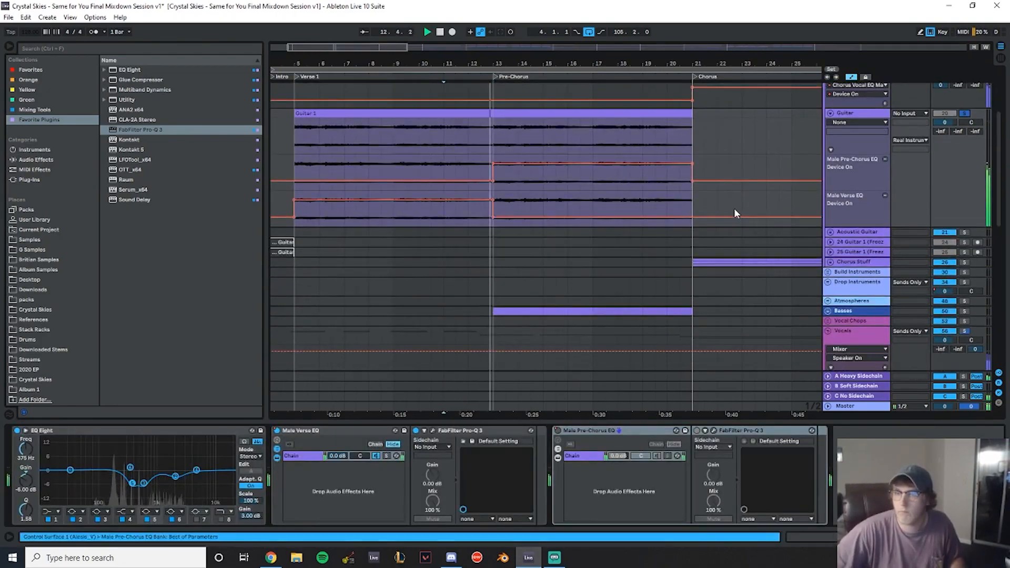
scroll(808, 237, down, 1)
click(967, 321)
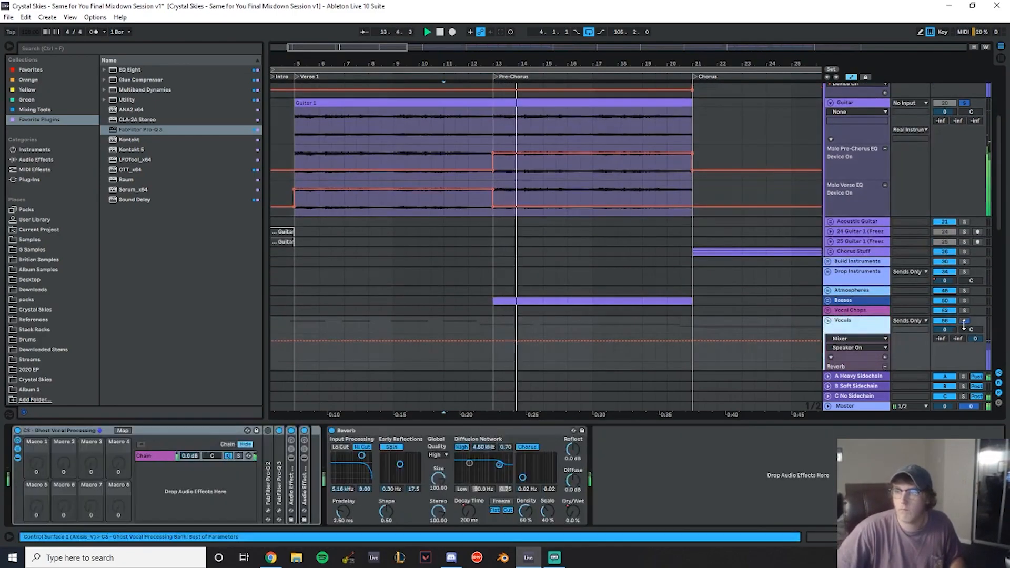
scroll(602, 118, up, 2)
drag(593, 62, 417, 62)
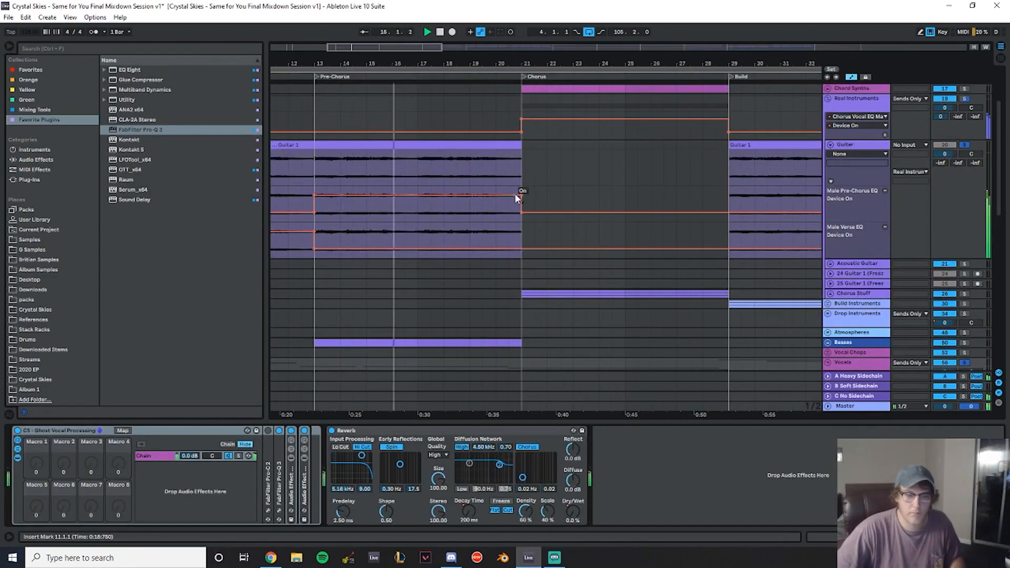
drag(530, 63, 472, 62)
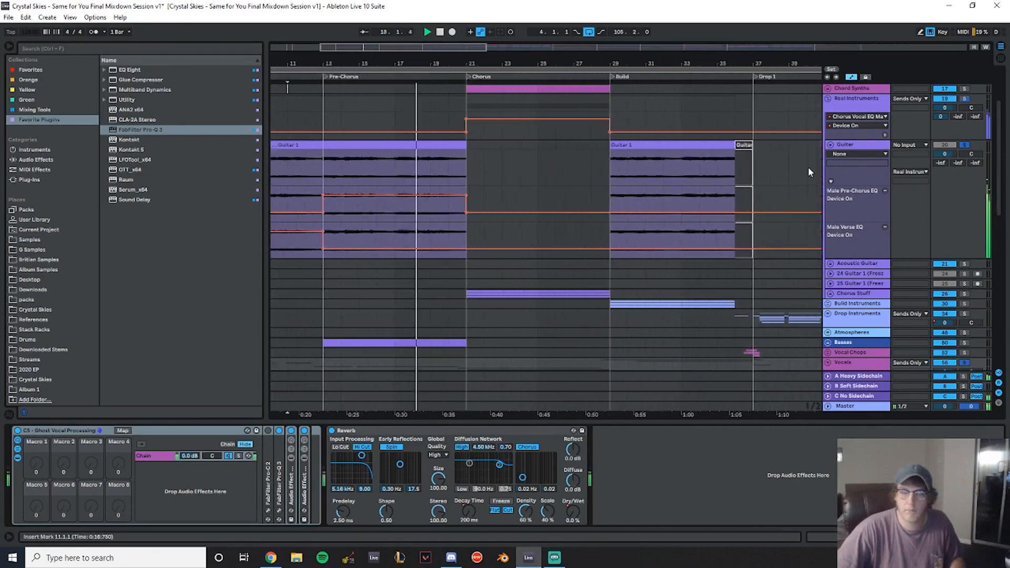
- Open the Guitar track's Pro-Q 3 and pull an EQ band down into a midrange cut
click(847, 145)
click(714, 431)
drag(651, 181, 154, 187)
mouse_move(292, 306)
mouse_down()
mouse_move(320, 319)
mouse_move(274, 316)
mouse_up()
click(314, 110)
click(324, 106)
key(space)
scroll(320, 319, up, 5)
scroll(306, 319, down, 2)
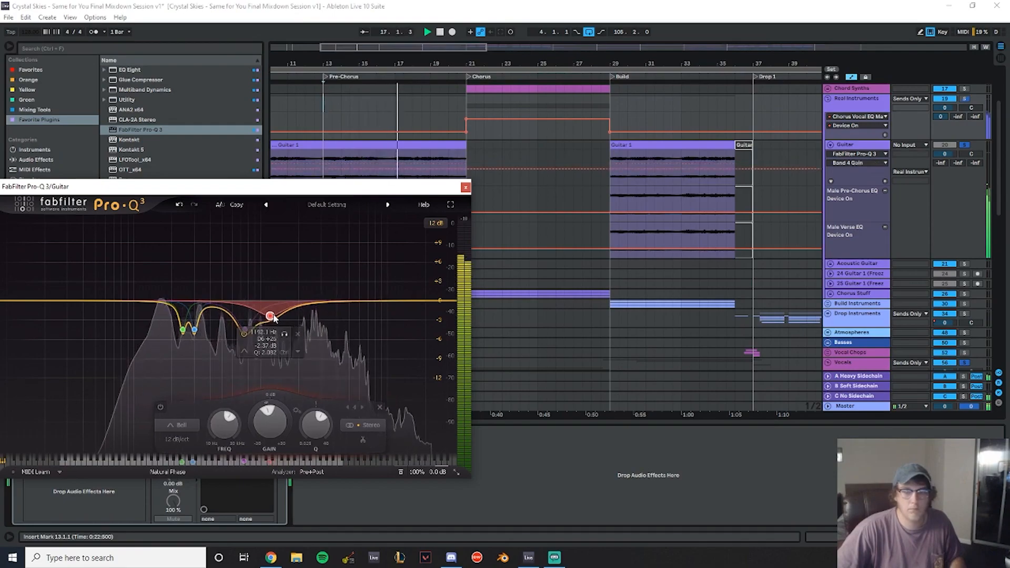
- Set the Pro-Q 3 band's gain to -3 dB and frequency to 1200 Hz, then close the plugin
double_click(264, 346)
text(-3)
key(shift+Tab)
text(1200)
key(Return)
click(466, 188)
key(space)
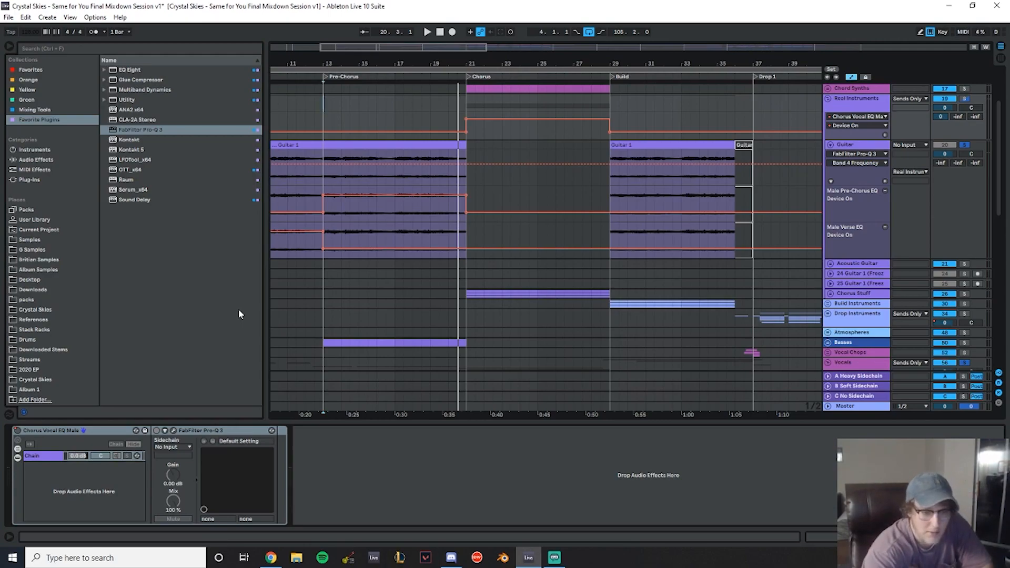
- Play back from the intro and lower the Guitar track's volume to -1.5 dB
drag(311, 66, 324, 53)
click(308, 107)
key(space)
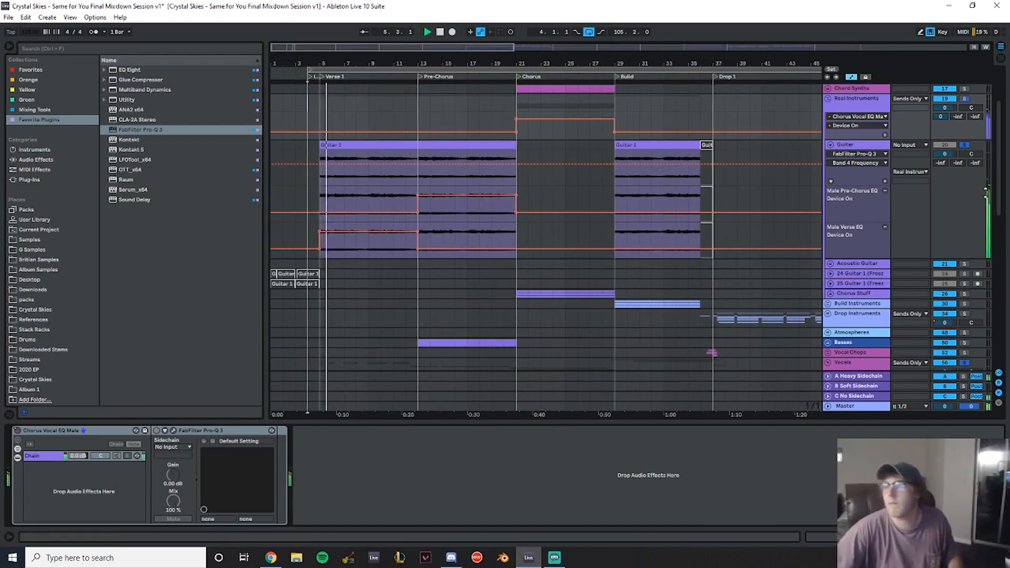
key(space)
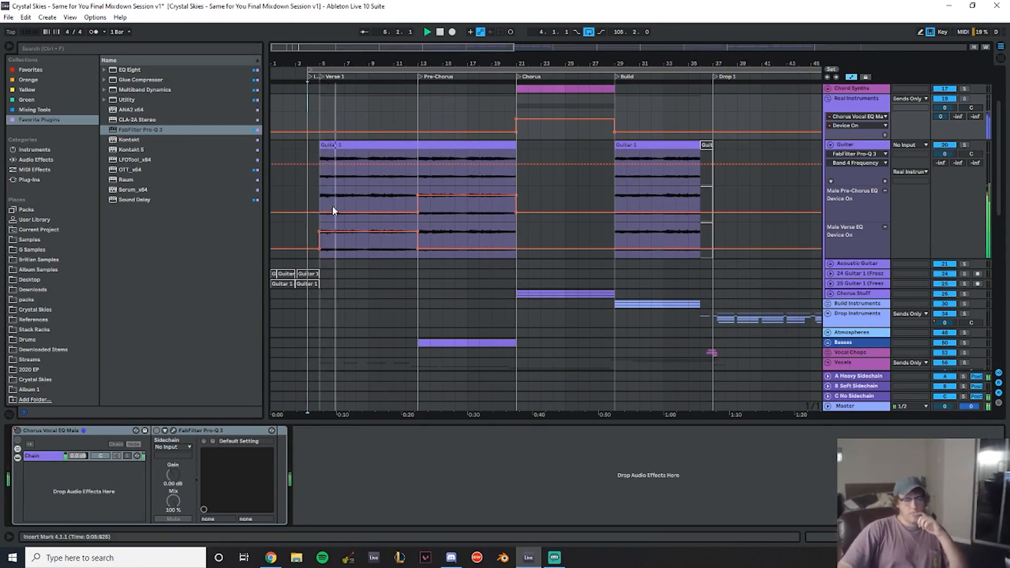
drag(423, 63, 421, 76)
drag(952, 154, 952, 160)
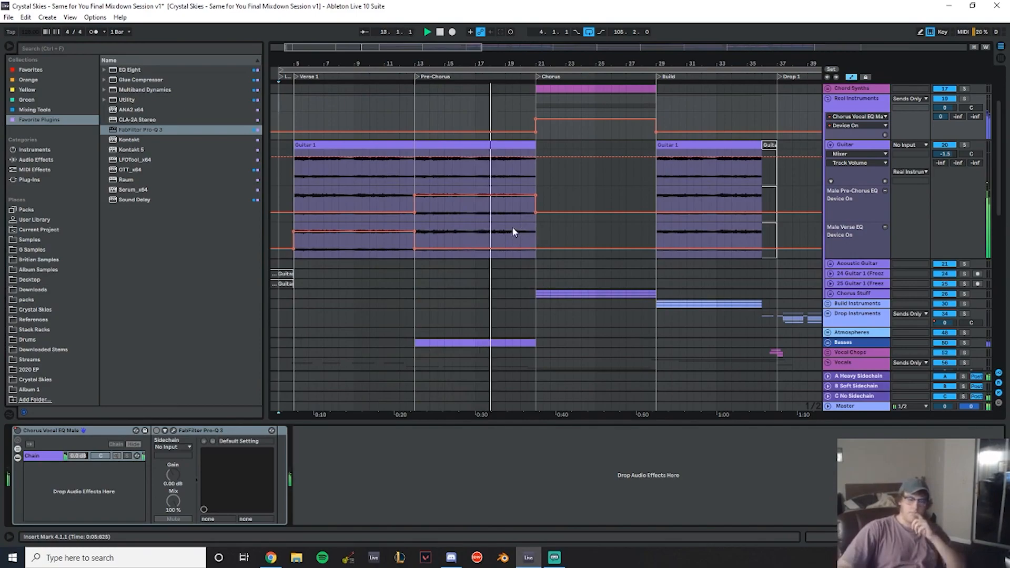
- Set the Utility gain on the Chorus Vocal track to 7.5 dB
drag(552, 63, 444, 87)
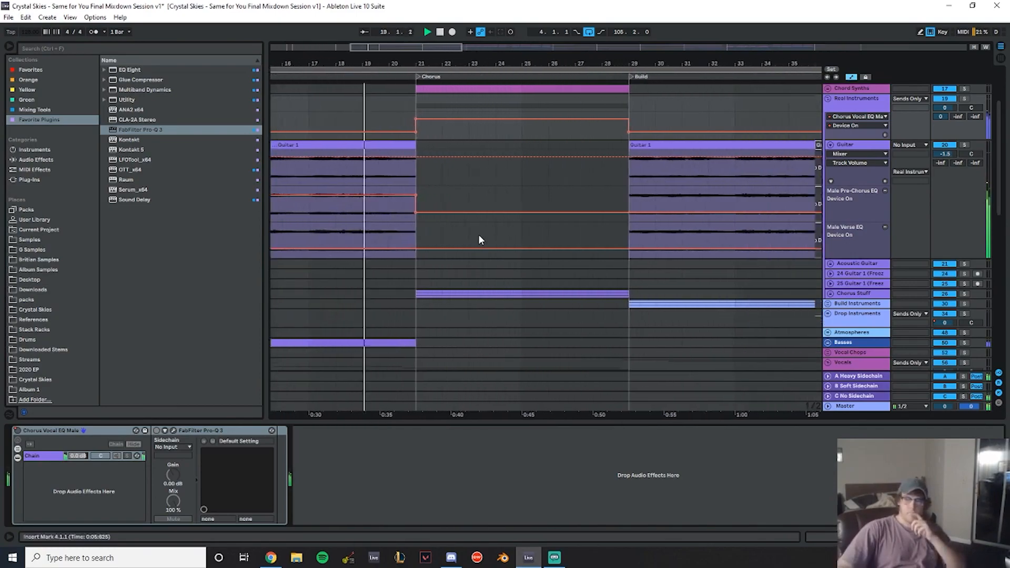
scroll(480, 237, down, 10)
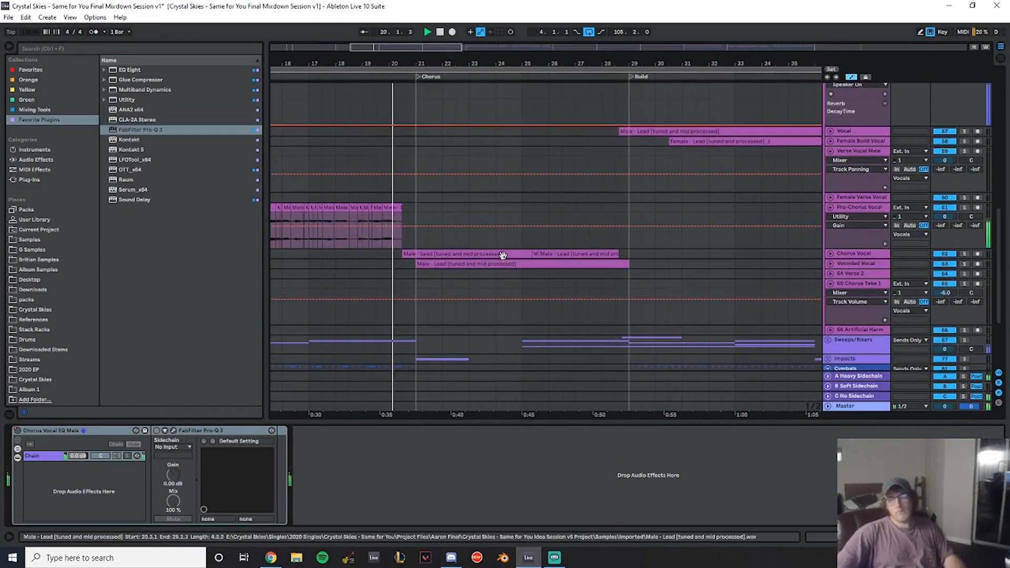
click(830, 264)
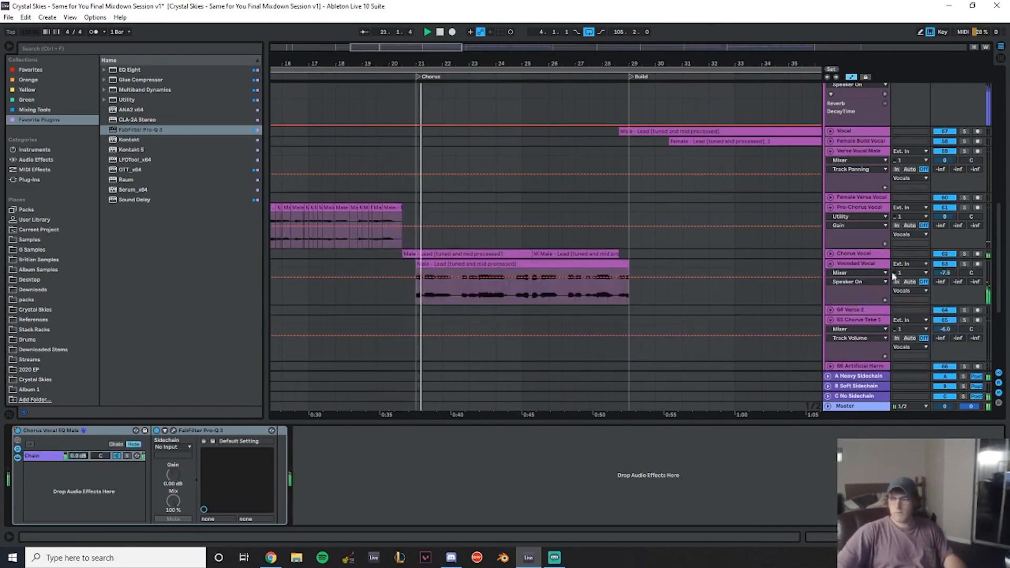
click(830, 254)
scroll(588, 199, down, 3)
click(964, 201)
click(910, 223)
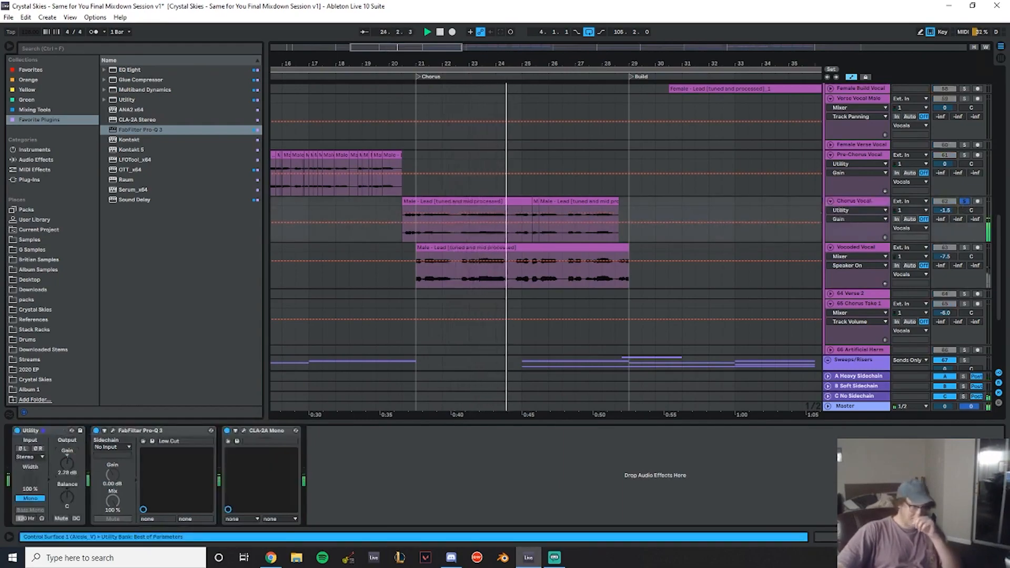
click(440, 210)
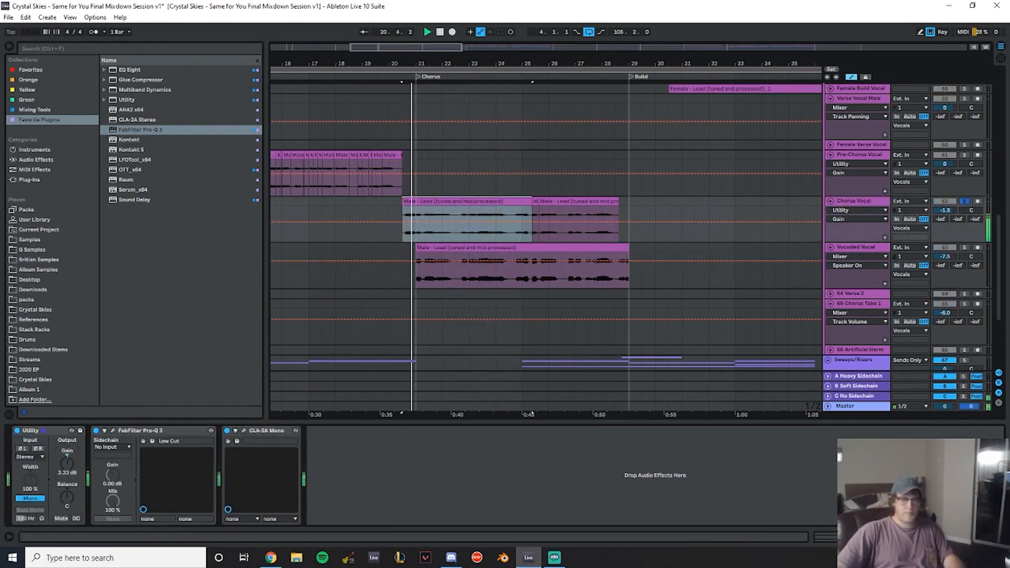
drag(67, 464, 67, 454)
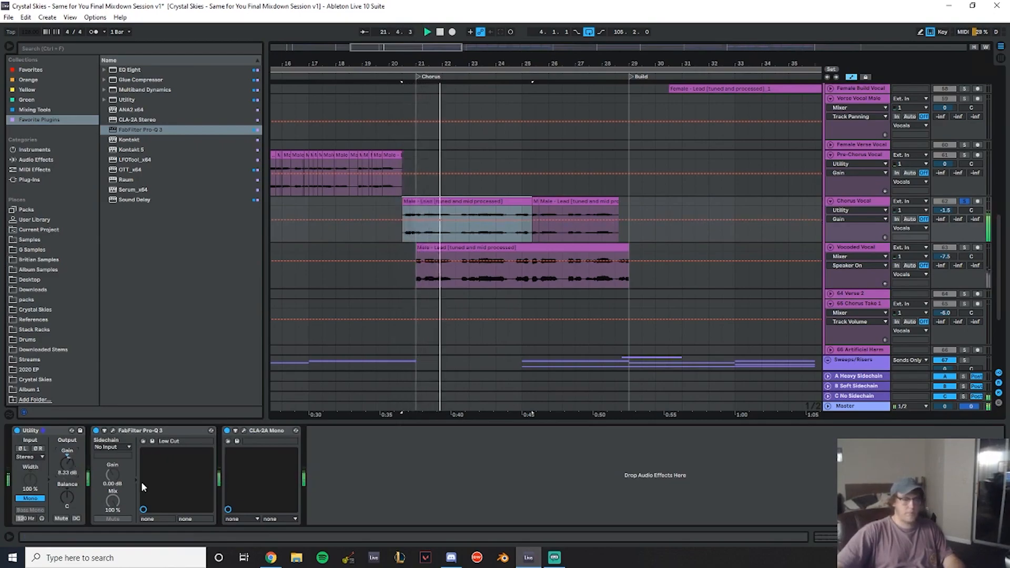
text(7.5)
key(Return)
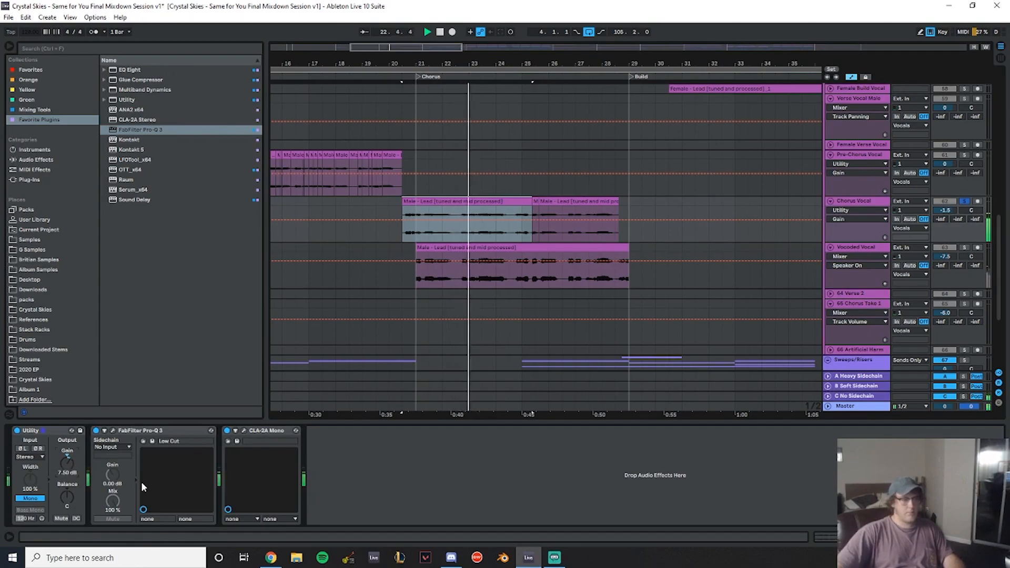
- Solo the Vocoded Vocal track and set its volume to -3.0 dB
click(966, 247)
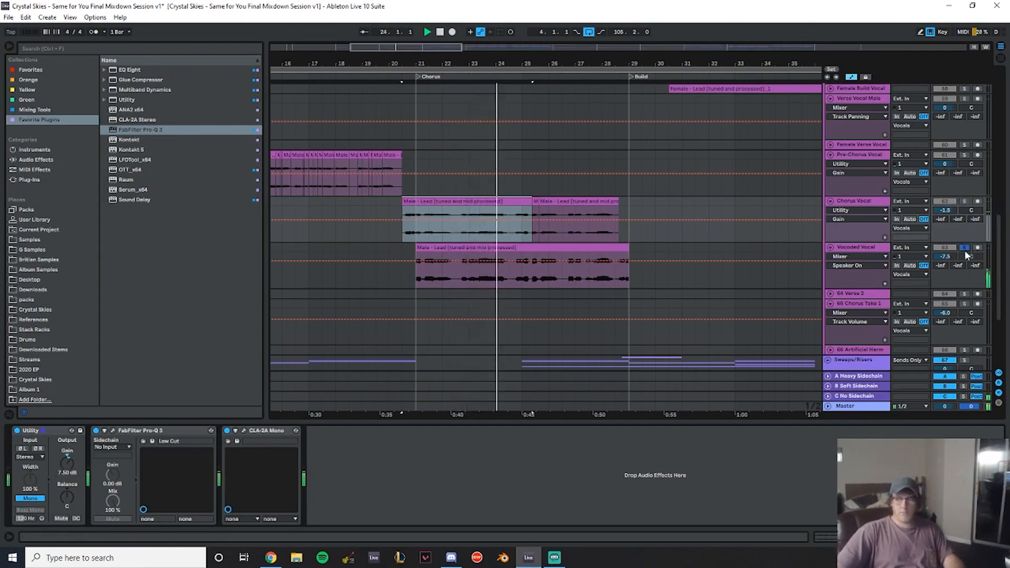
drag(949, 257, 947, 246)
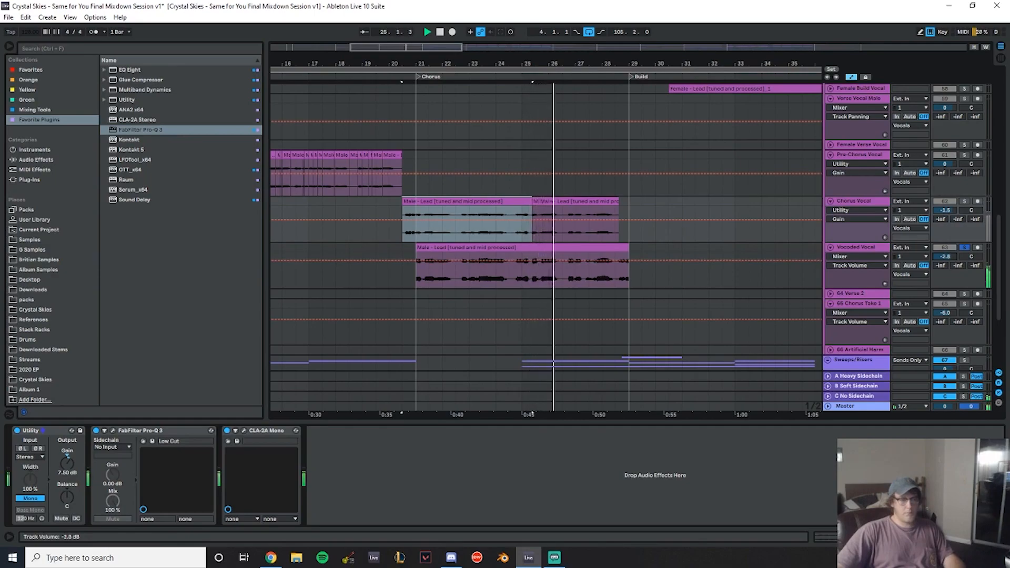
click(857, 248)
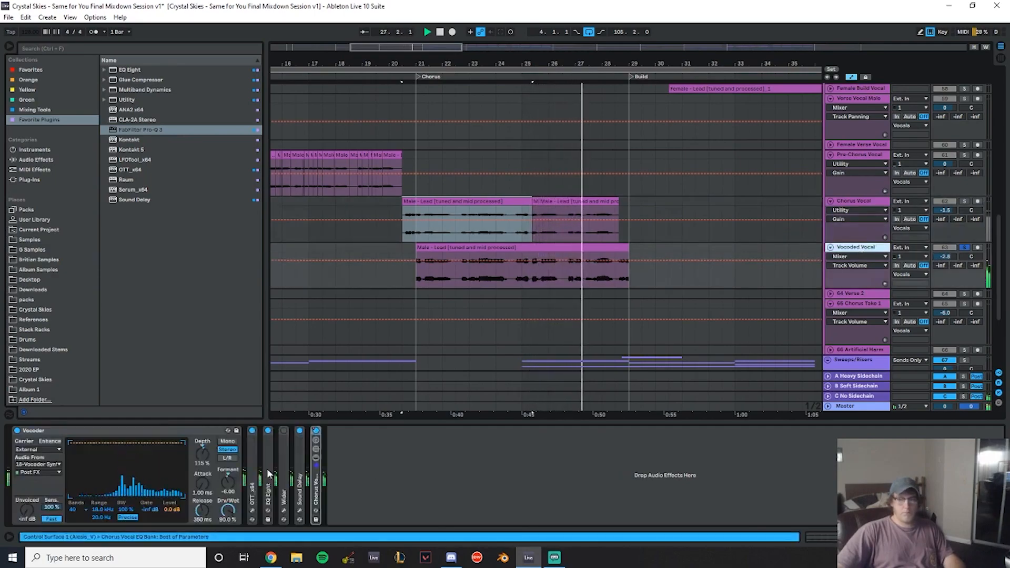
double_click(284, 438)
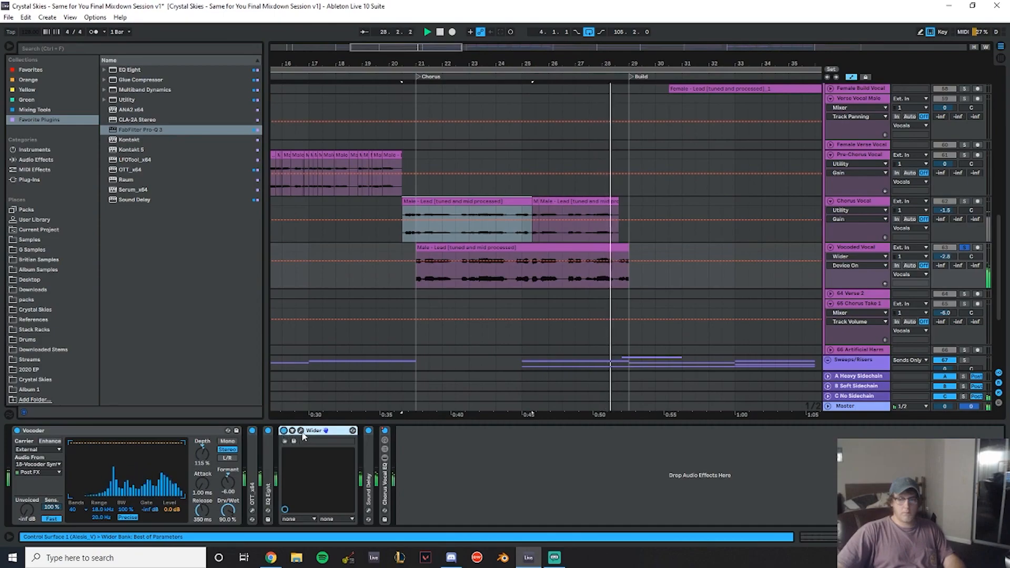
key(space)
key(space)
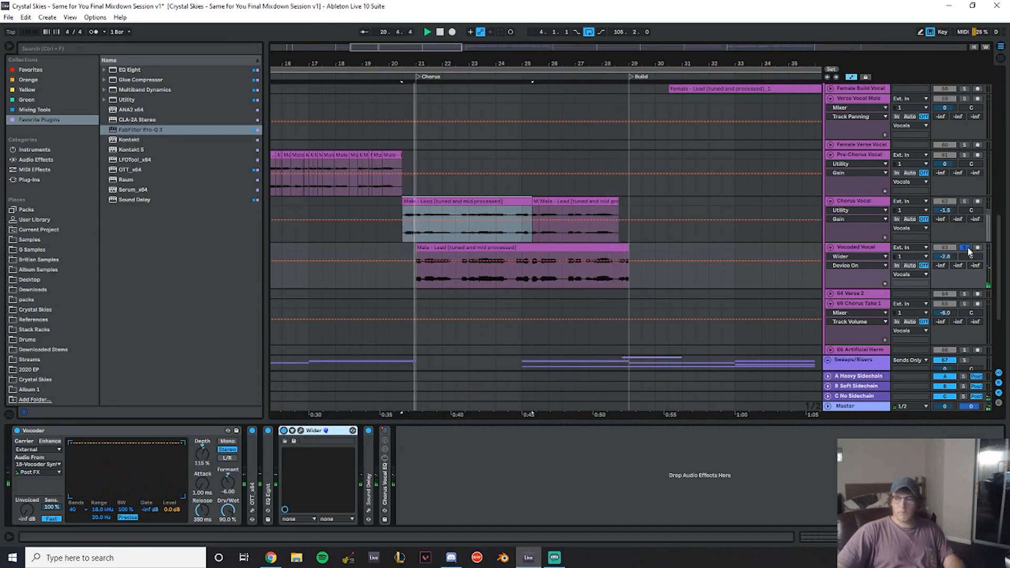
click(948, 256)
key(Down)
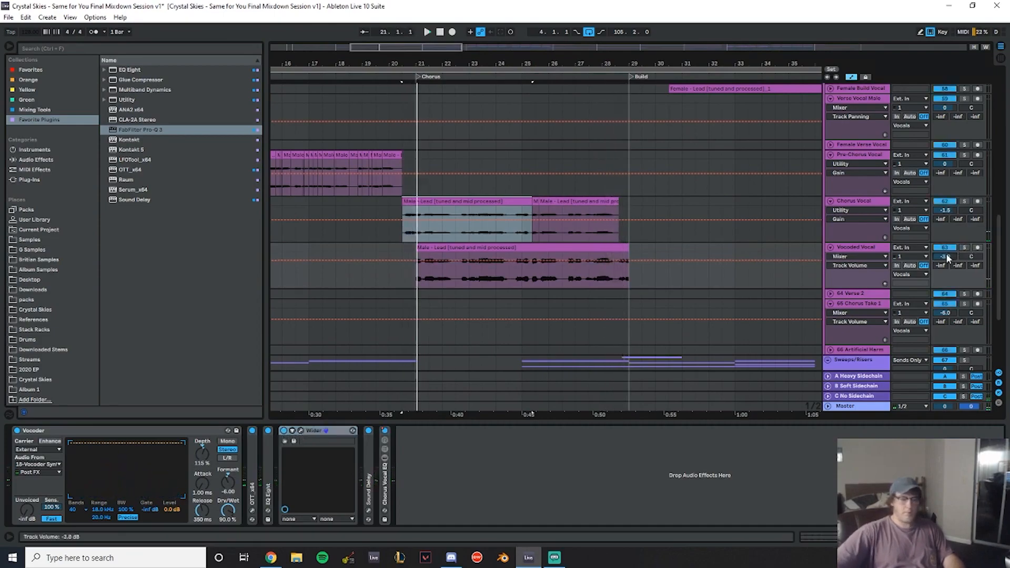
key(Down)
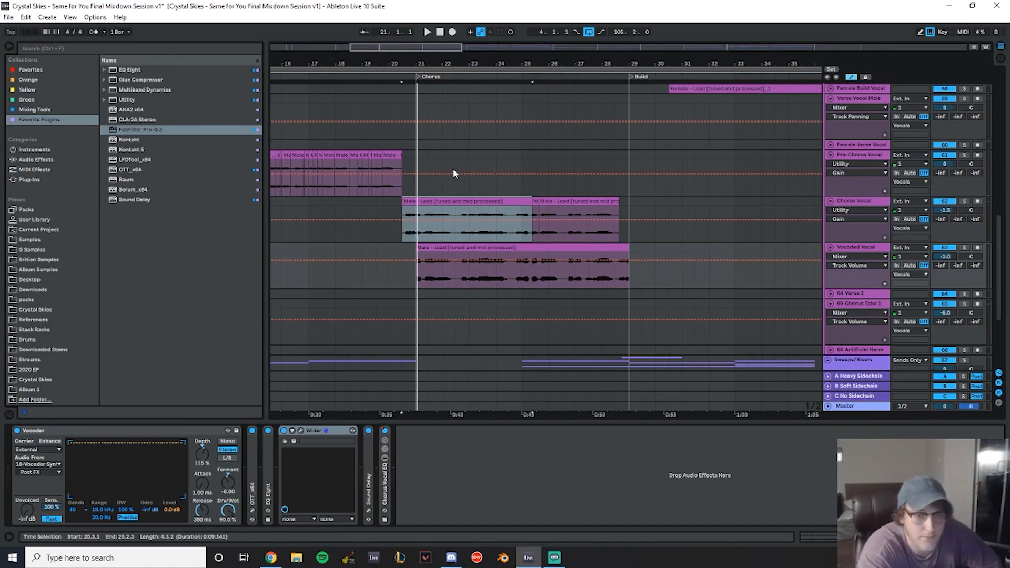
- Set the Utility gain on the Female Build Vocal track to 7.50 dB
click(375, 99)
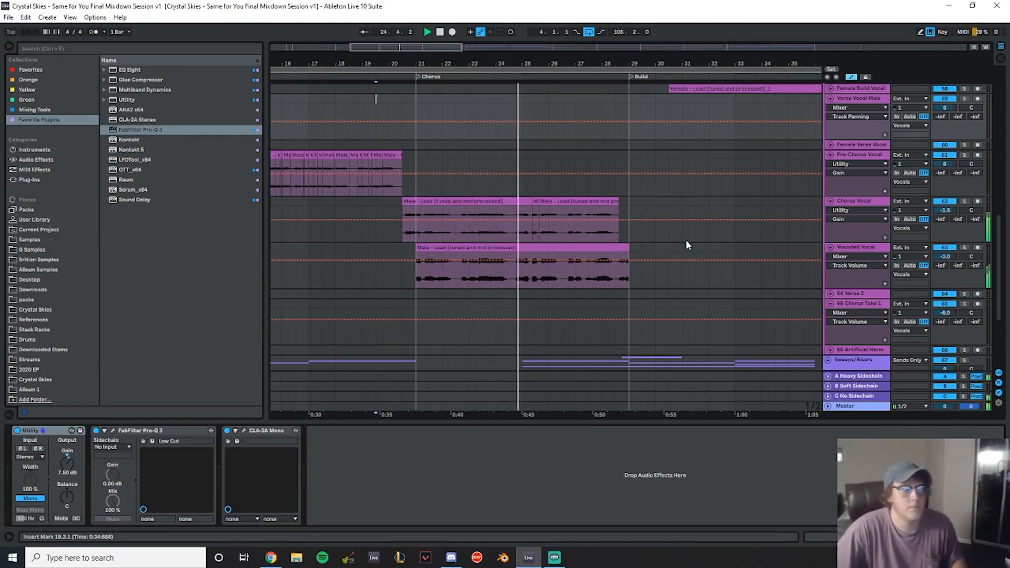
scroll(708, 238, down, 3)
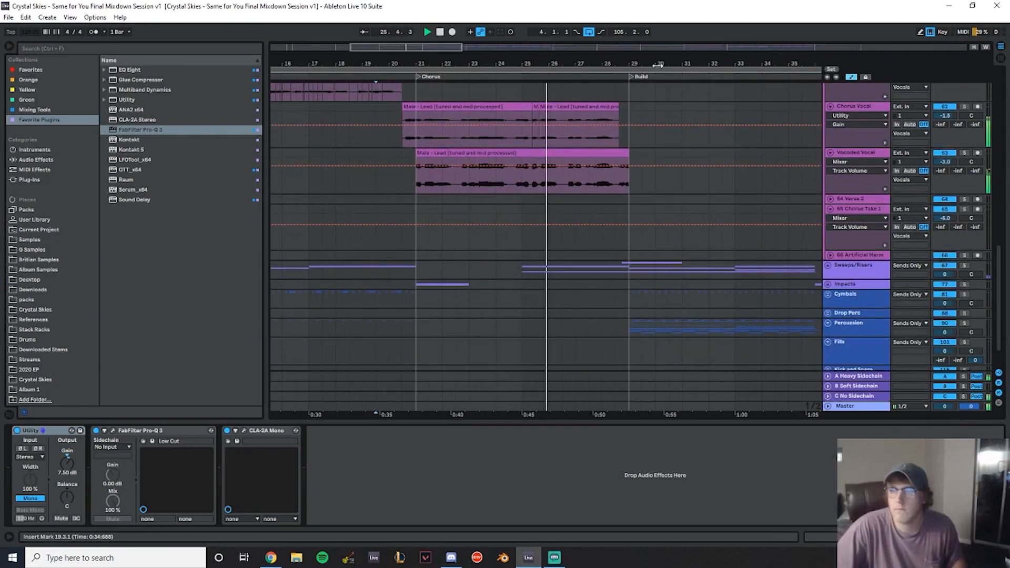
drag(652, 64, 454, 61)
scroll(523, 251, up, 8)
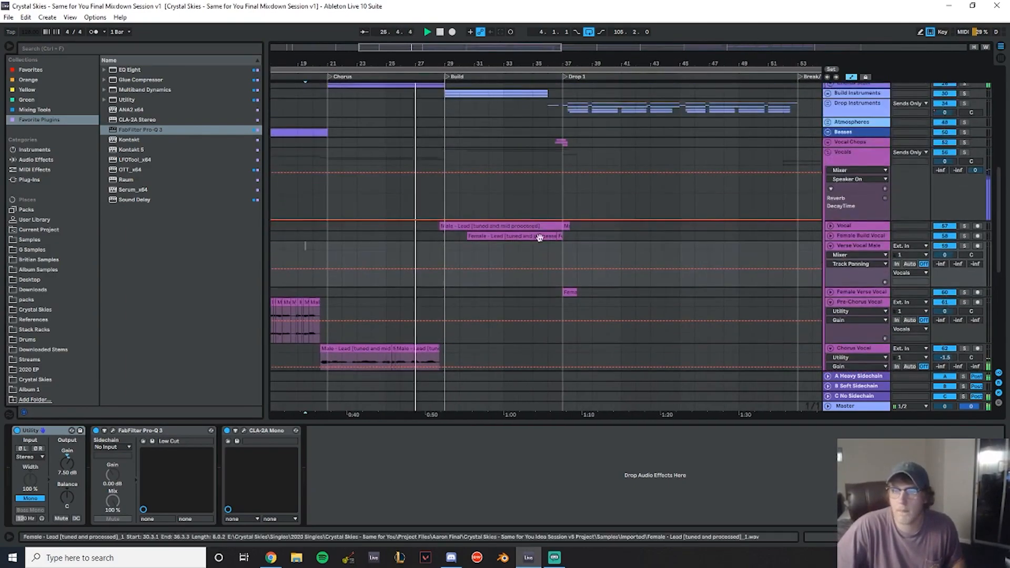
scroll(534, 233, down, 2)
click(830, 173)
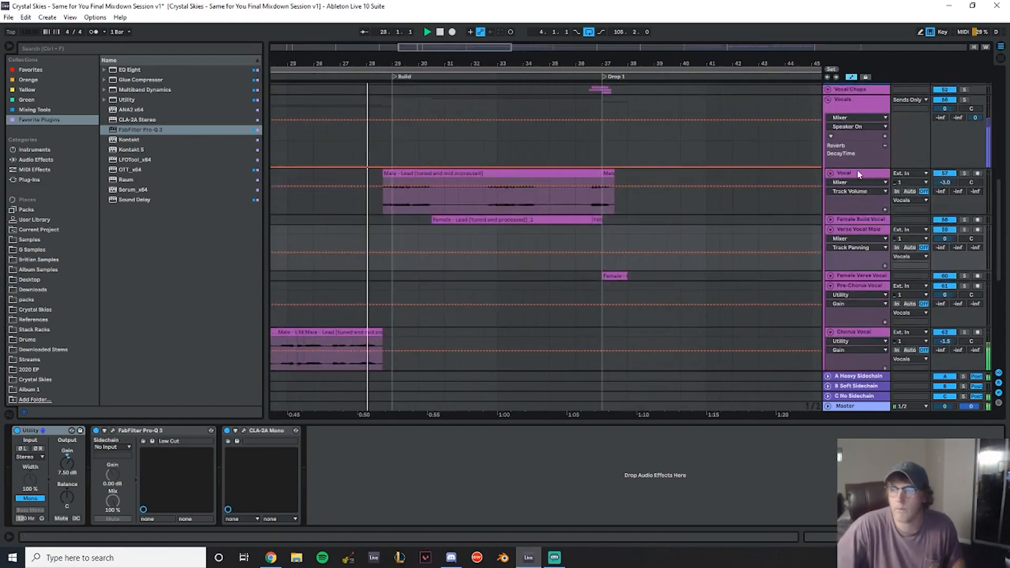
click(865, 174)
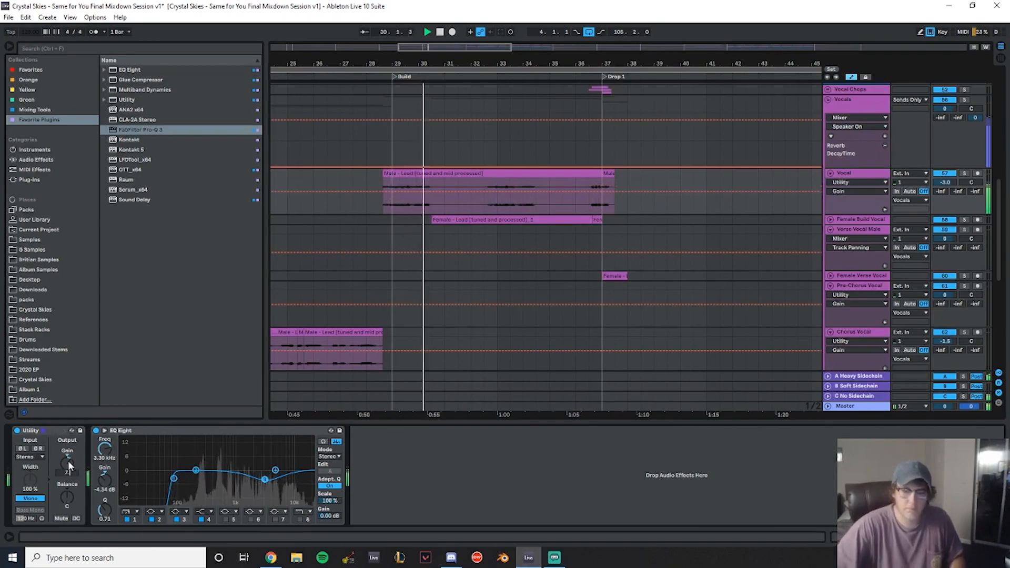
click(836, 220)
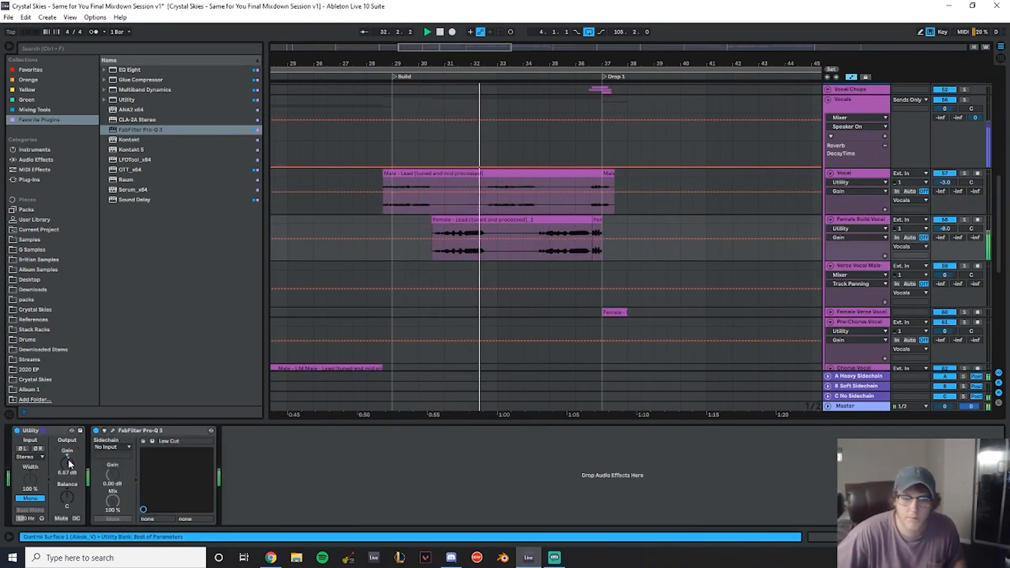
drag(68, 462, 68, 458)
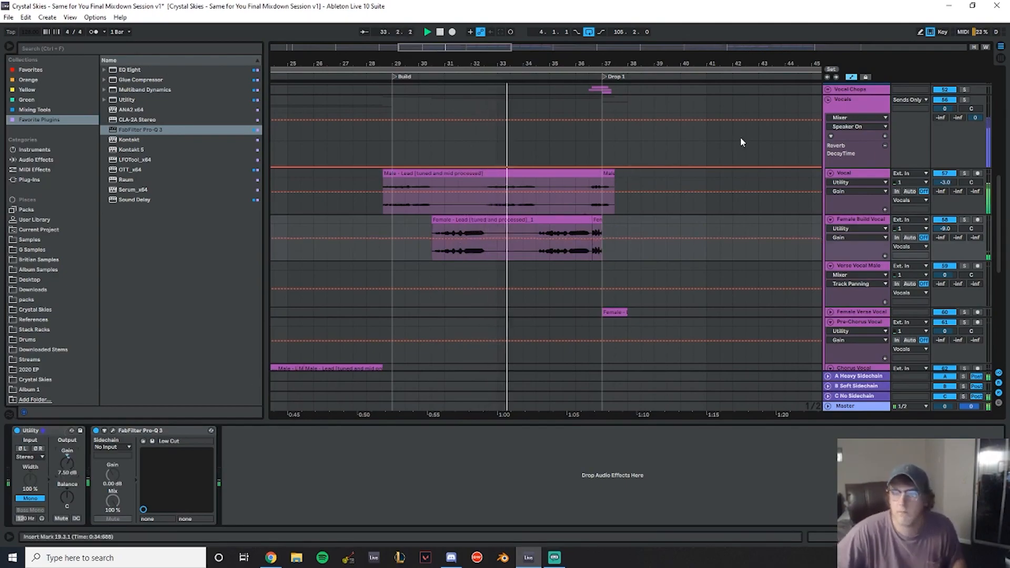
- Raise the Vocal track's volume to 0 dB
drag(606, 64, 492, 55)
drag(945, 183, 946, 180)
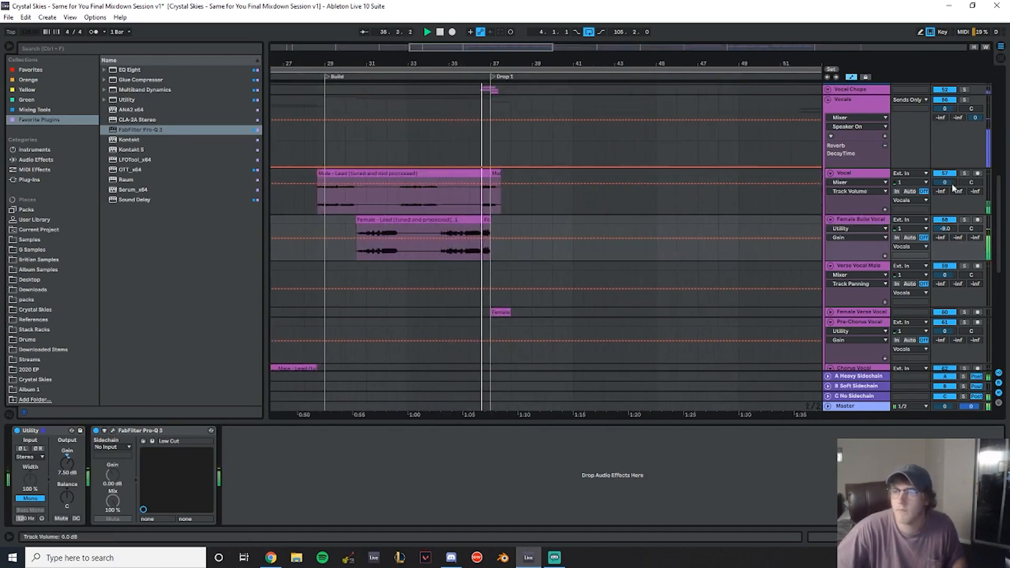
scroll(571, 171, down, 3)
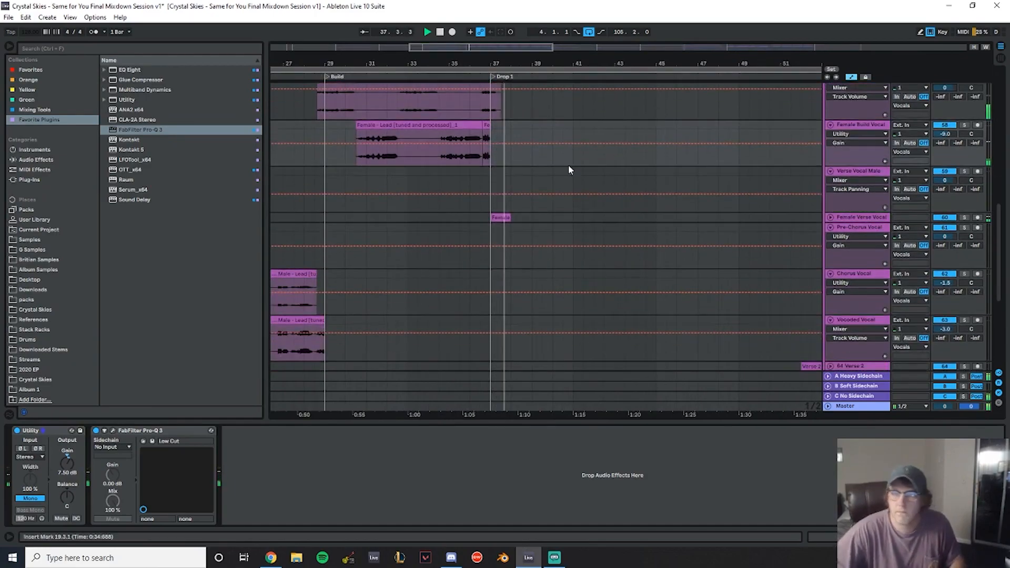
- Play through the arrangement from Drop 1 to the Pre-Chorus, listening to the vocal tracks
drag(550, 63, 526, 51)
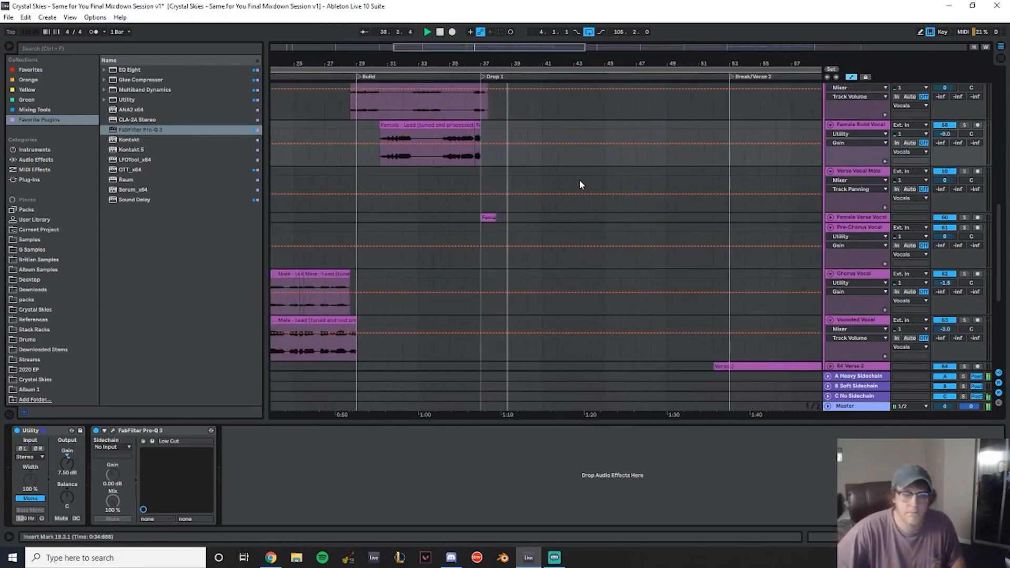
scroll(580, 181, right, 5)
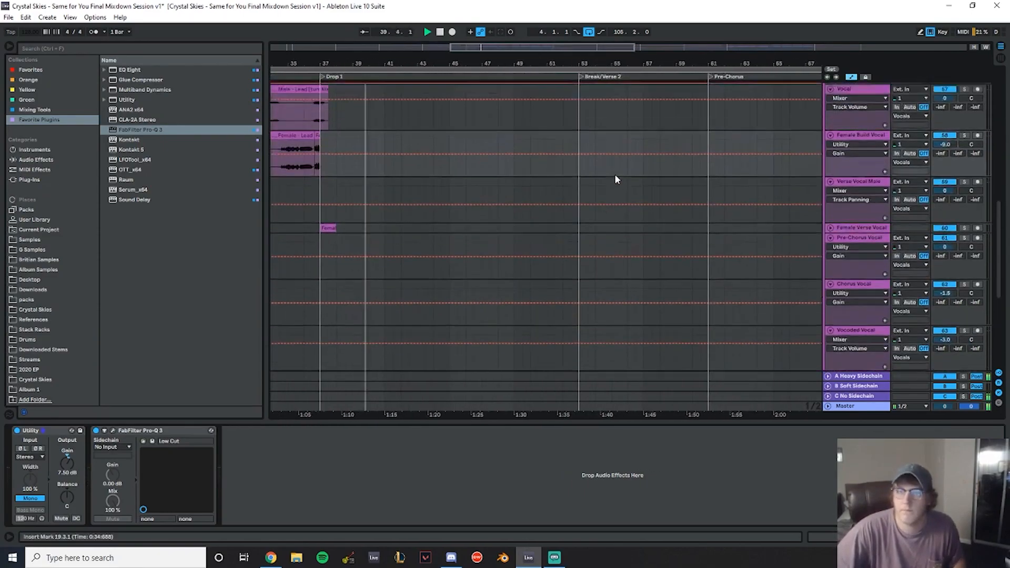
scroll(610, 176, down, 5)
scroll(545, 182, down, 3)
scroll(545, 182, up, 3)
drag(517, 63, 438, 67)
scroll(582, 186, up, 3)
scroll(593, 185, up, 6)
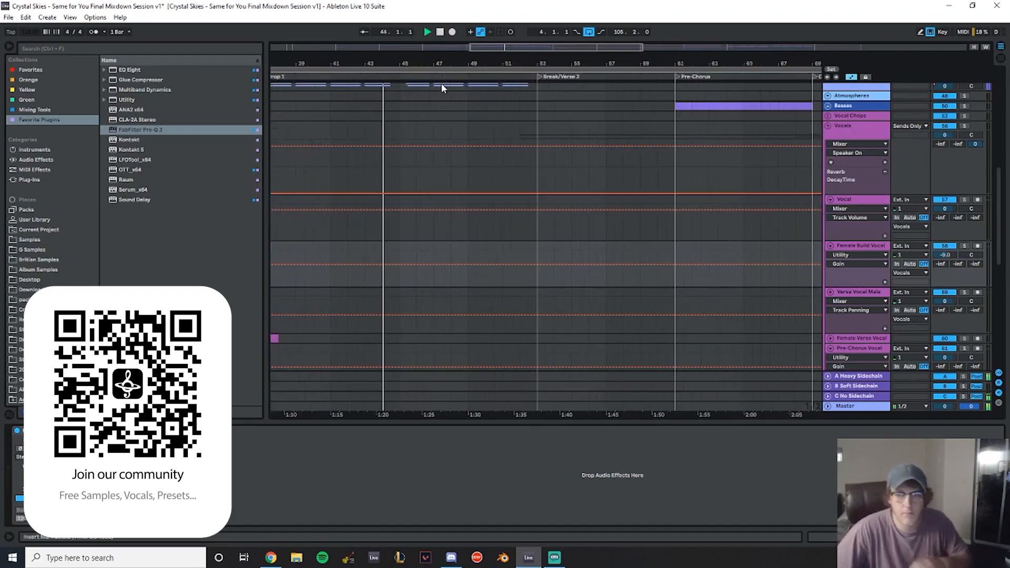
drag(442, 63, 425, 79)
scroll(535, 167, up, 1)
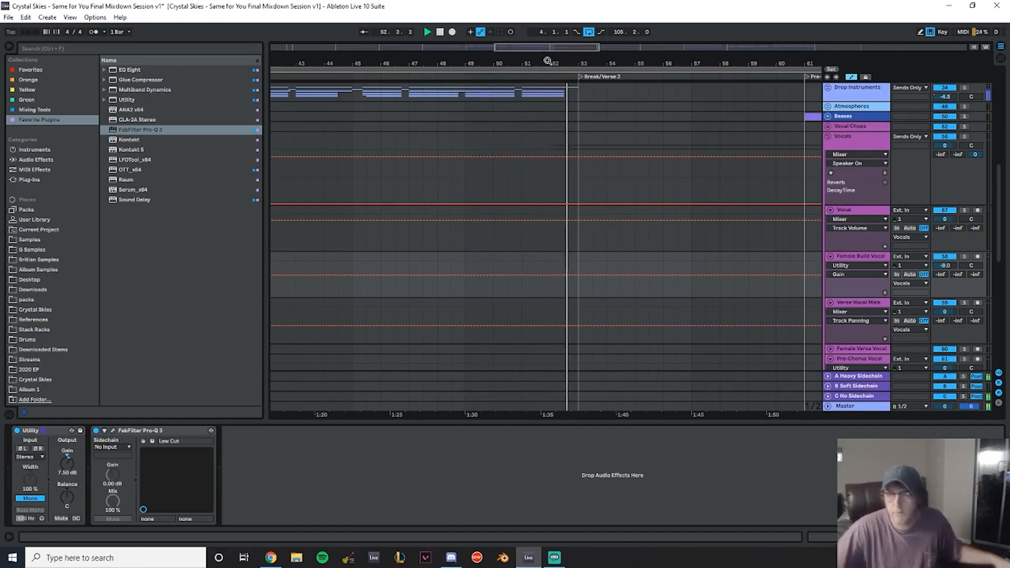
drag(631, 61, 403, 61)
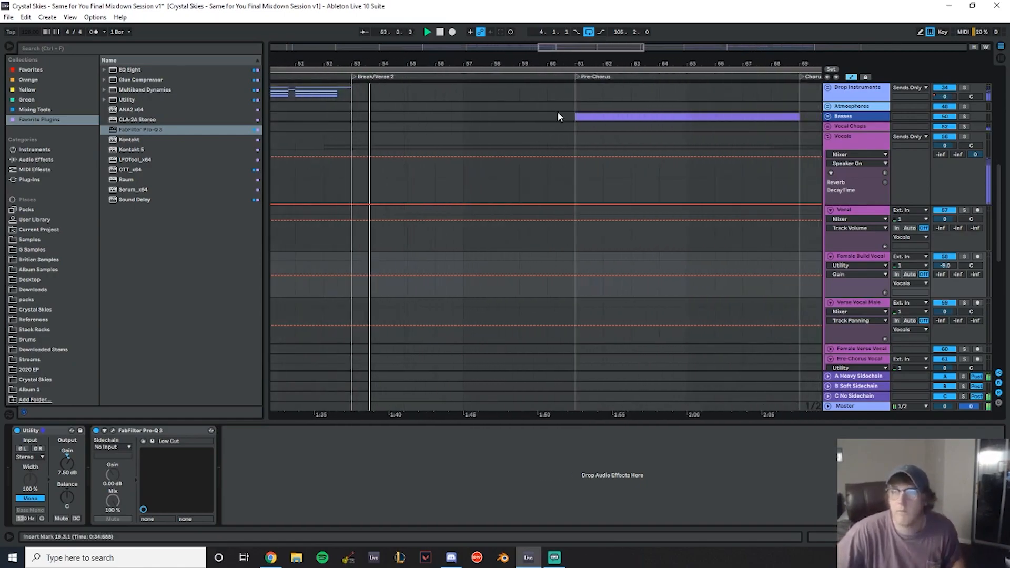
scroll(565, 188, down, 2)
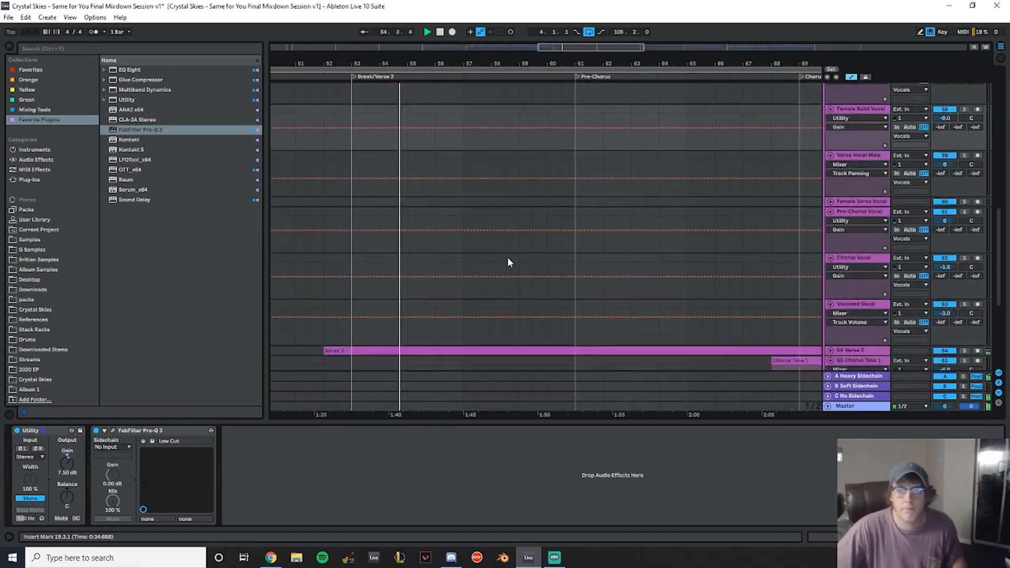
scroll(506, 269, down, 5)
drag(557, 57, 465, 55)
scroll(497, 192, up, 2)
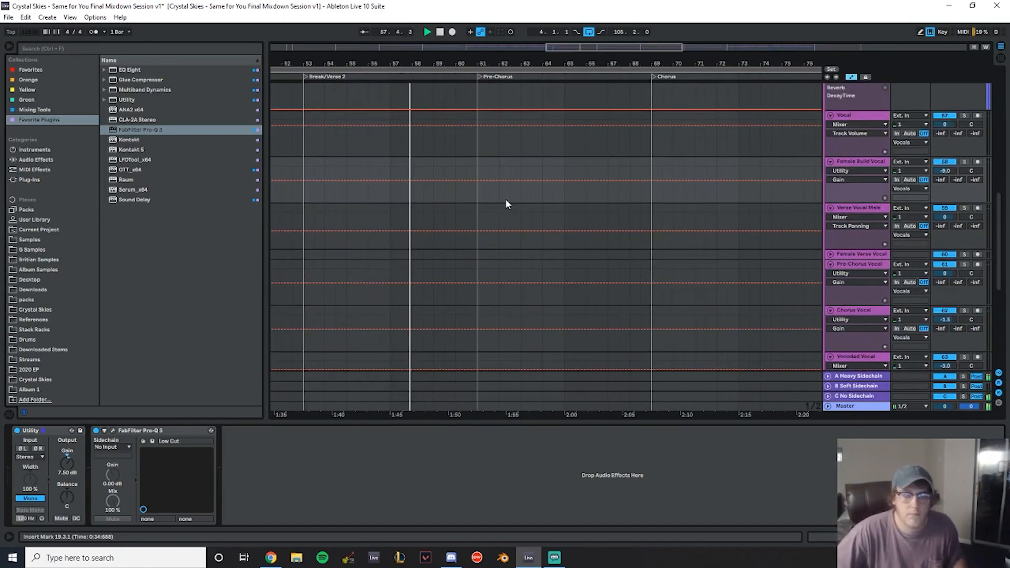
drag(470, 61, 380, 64)
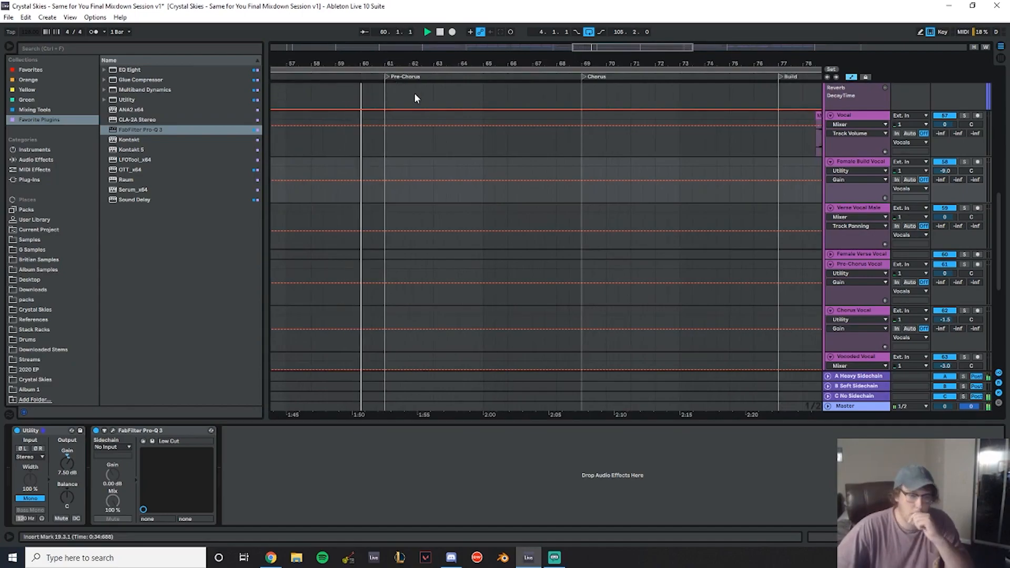
drag(400, 62, 336, 63)
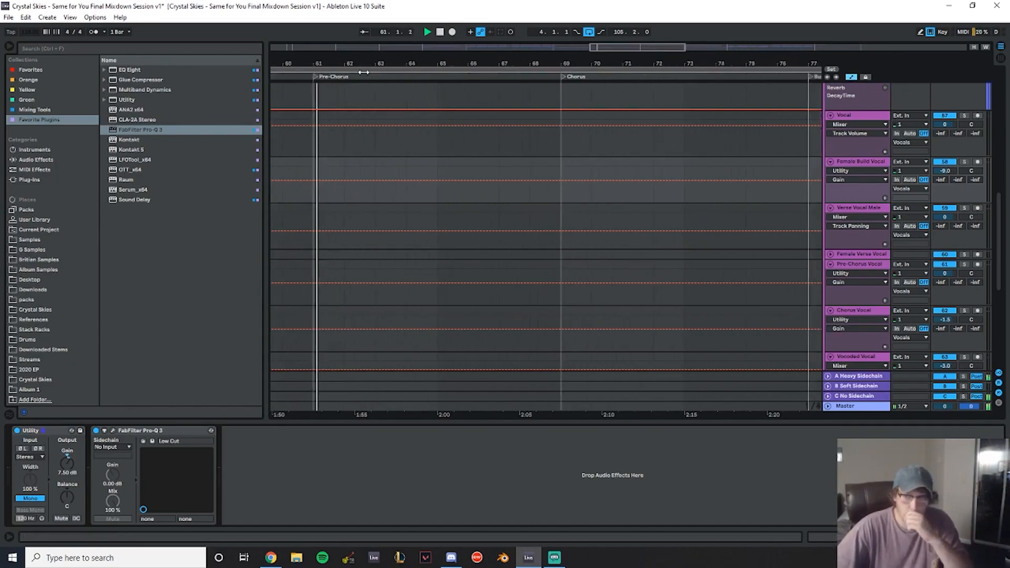
scroll(717, 220, up, 6)
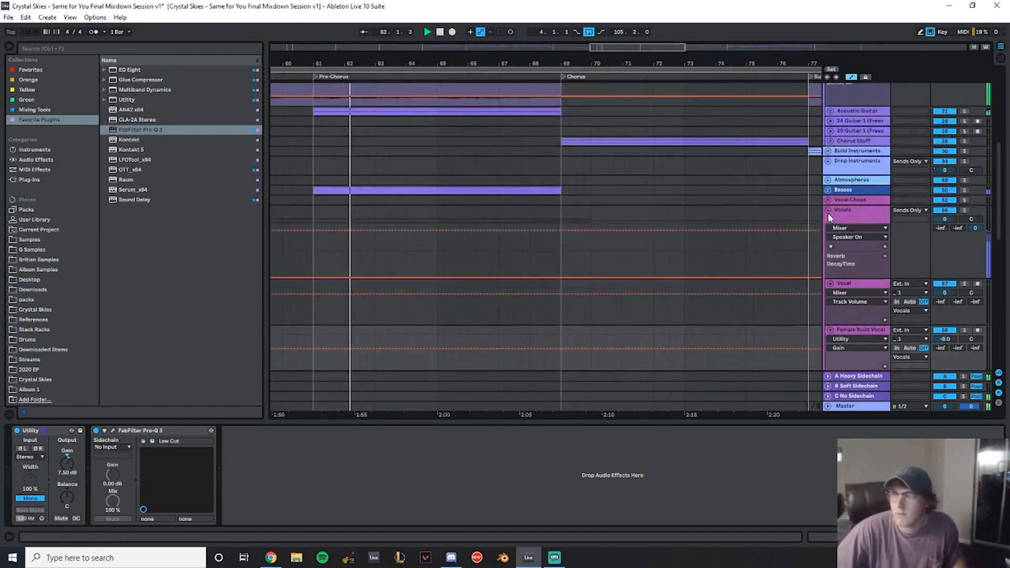
- Collapse the Vocals group and listen through the Chorus, Build and Drop 2 sections
click(829, 211)
scroll(829, 171, up, 2)
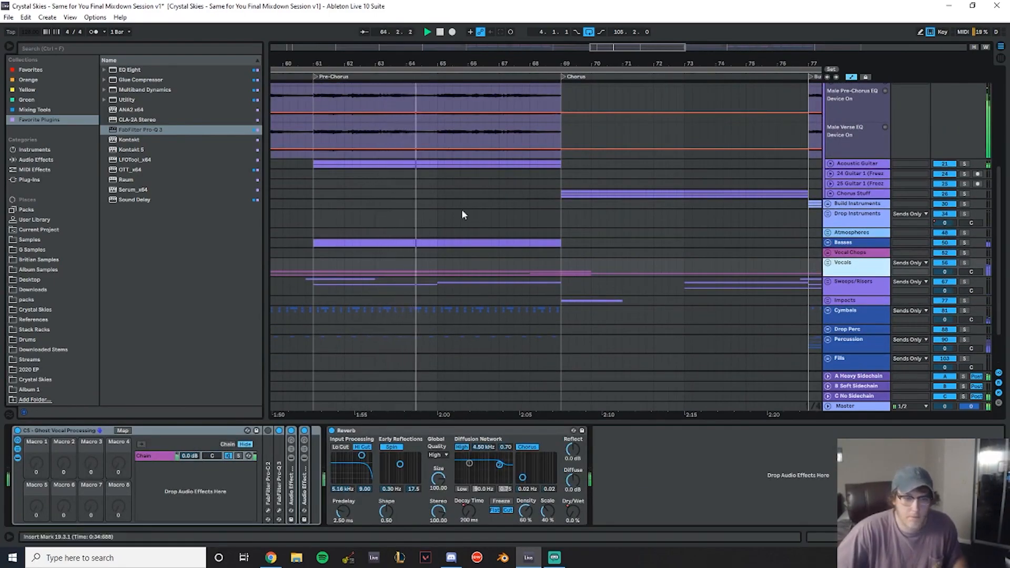
scroll(462, 209, down, 2)
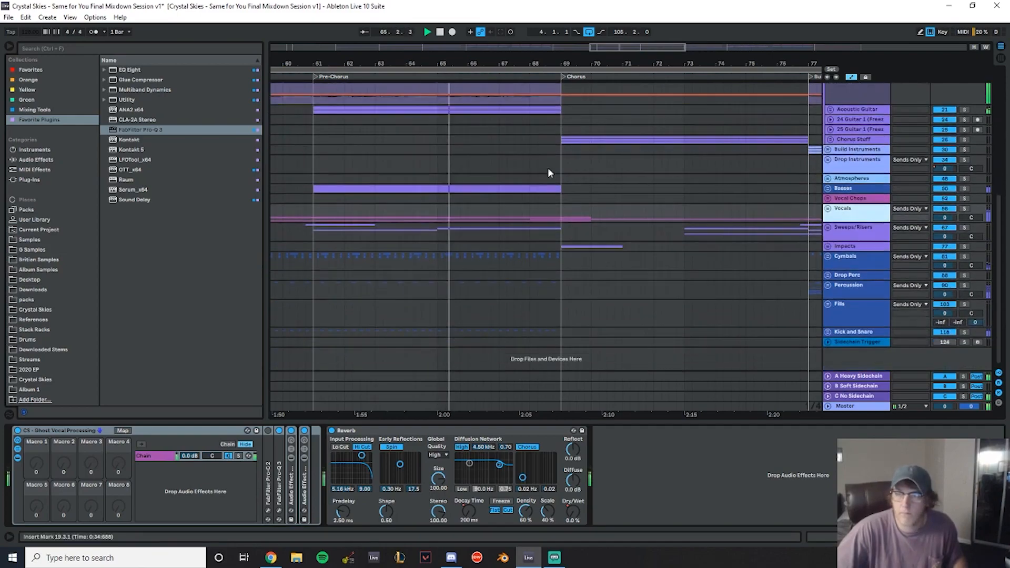
drag(508, 63, 412, 52)
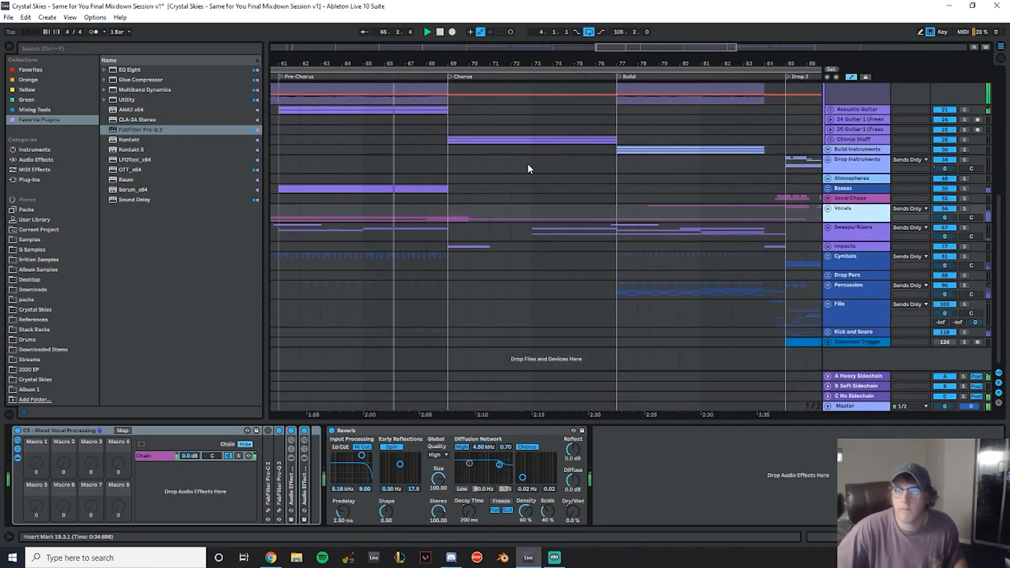
scroll(542, 174, up, 5)
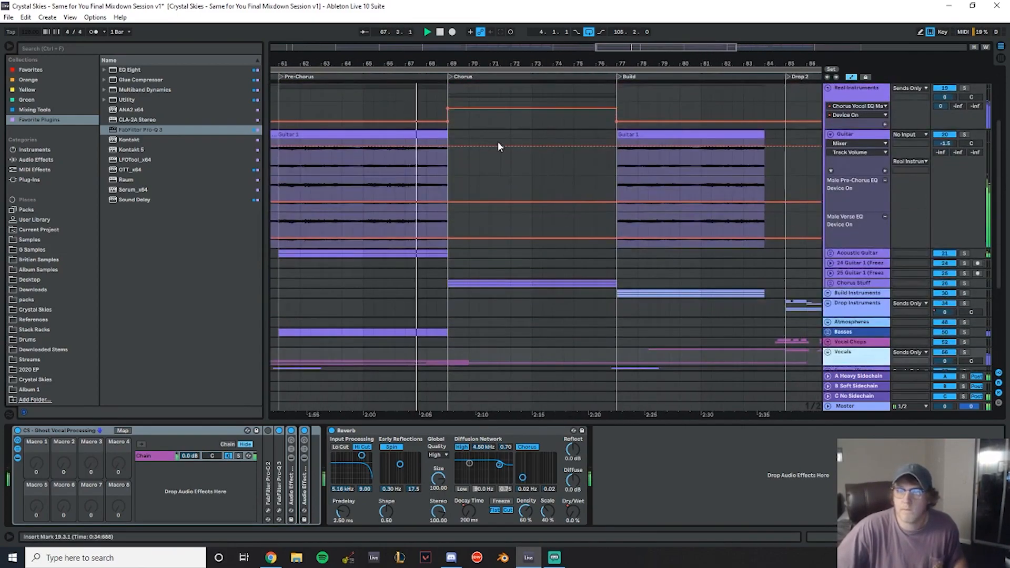
scroll(520, 155, down, 2)
drag(469, 63, 356, 79)
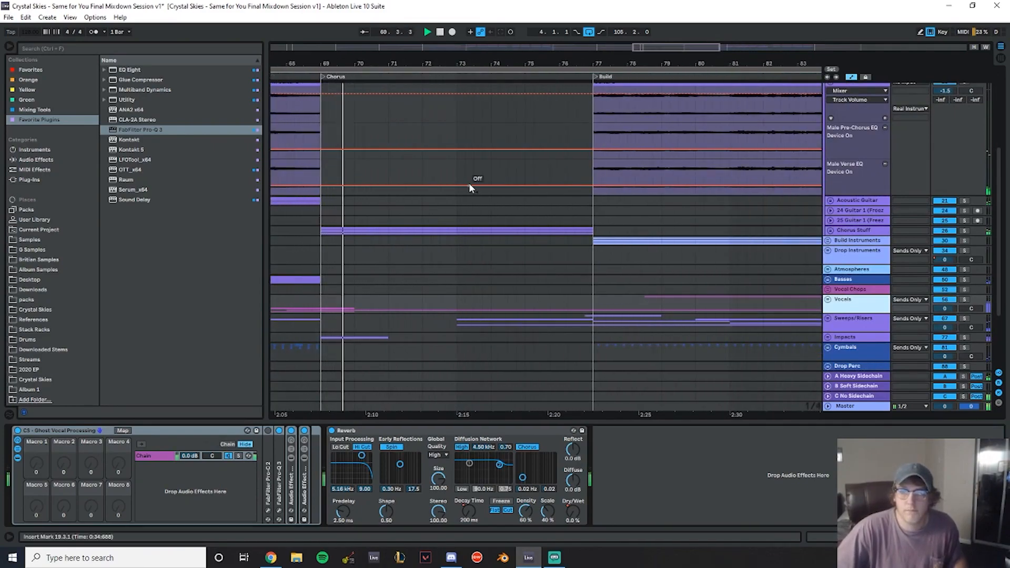
scroll(470, 186, down, 2)
drag(520, 64, 453, 47)
scroll(812, 248, down, 2)
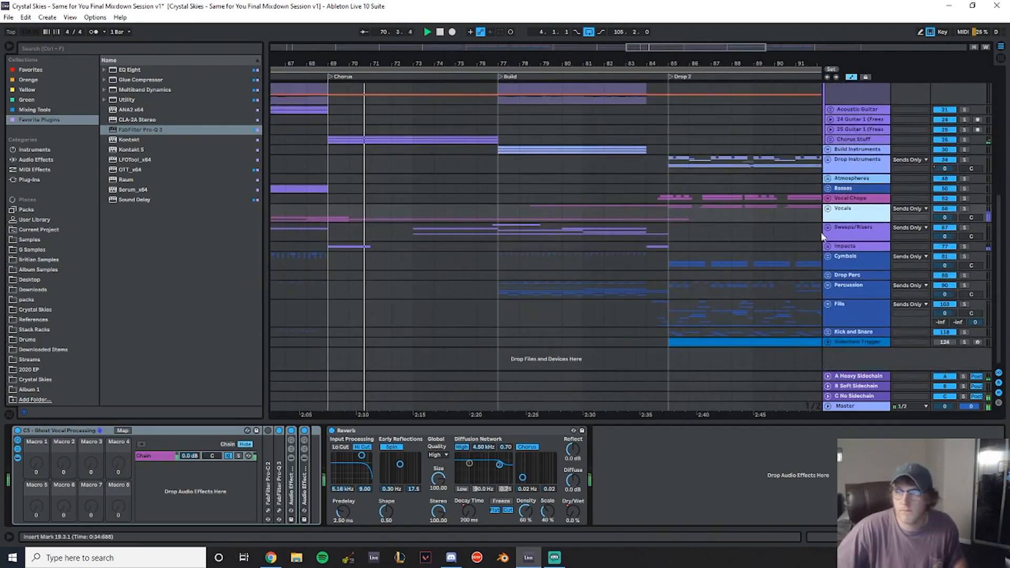
- Expand the Vocals group and copy the chorus section of Chorus Take 1 onto the Vocoded Vocal track
click(828, 209)
scroll(582, 211, down, 3)
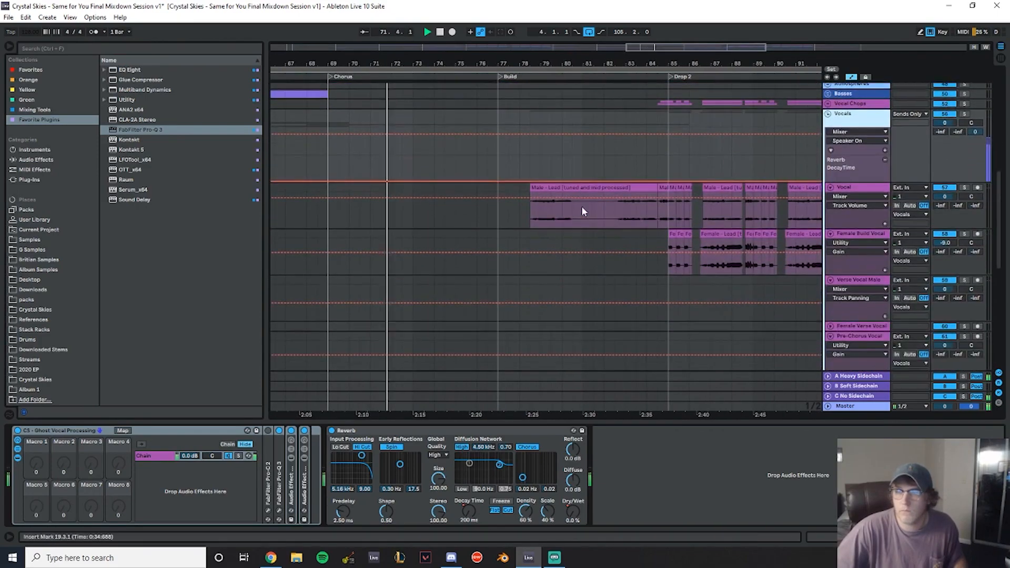
scroll(583, 211, down, 8)
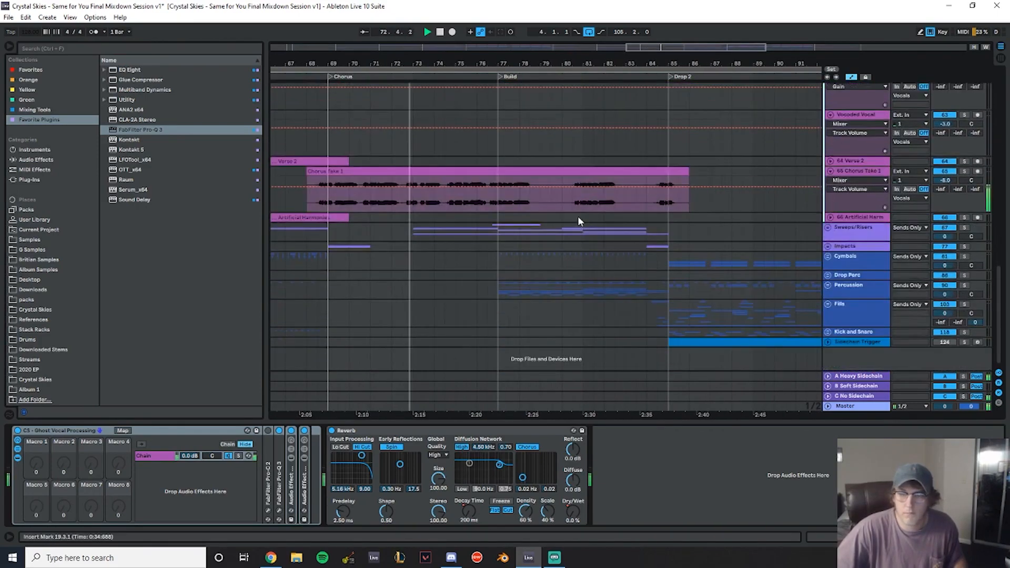
scroll(614, 171, up, 2)
drag(626, 64, 550, 50)
drag(346, 251, 452, 167)
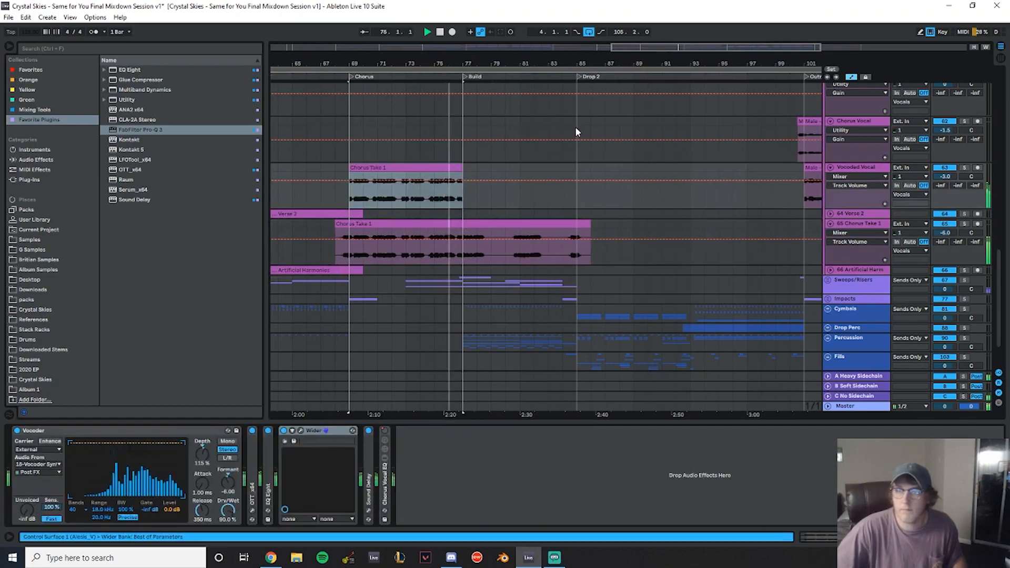
- Set the copied Chorus Take 1 clip's gain on the Vocoded Vocal track to -9 dB
click(316, 118)
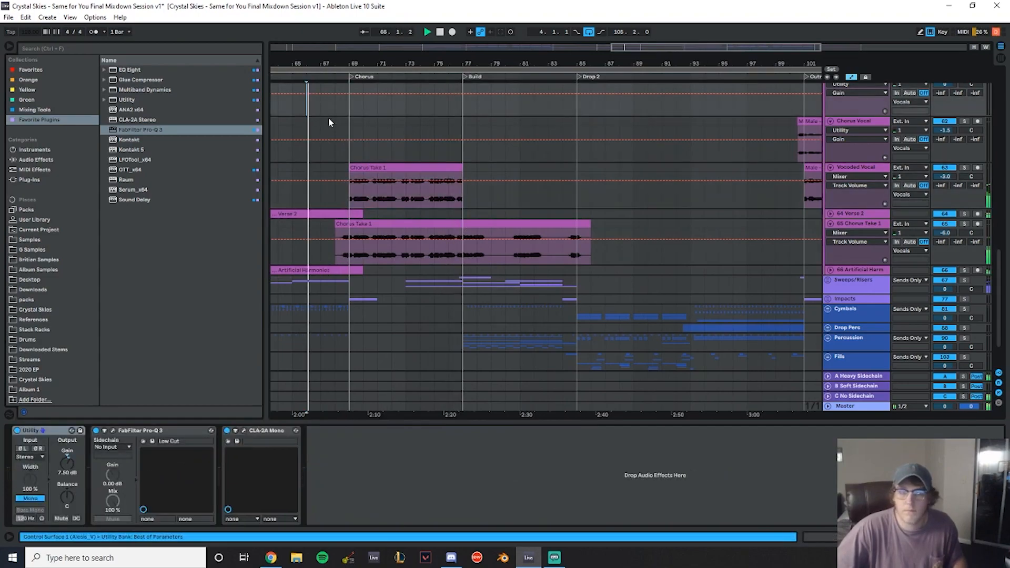
click(432, 168)
click(89, 521)
text(-3)
key(Return)
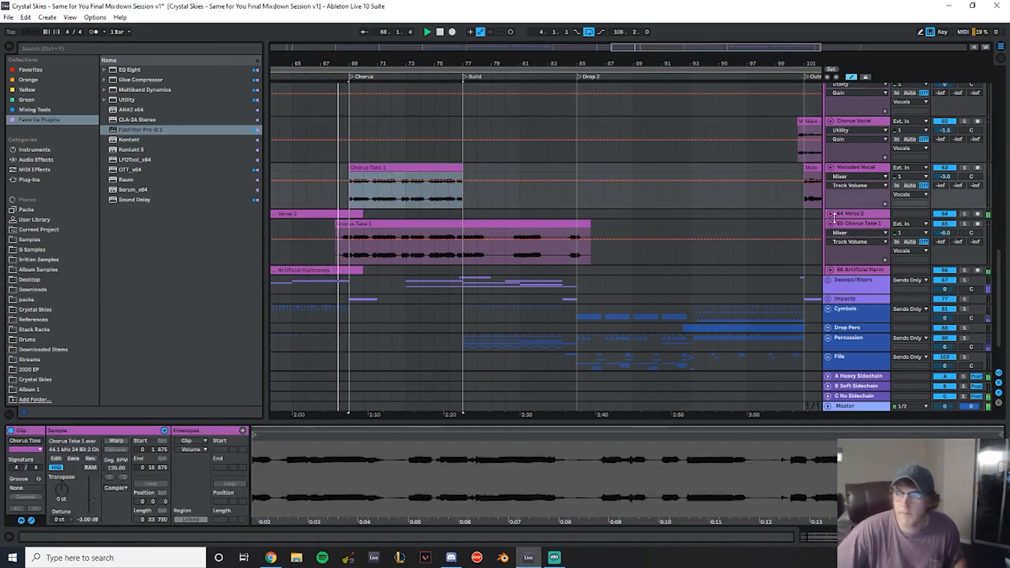
drag(345, 52, 346, 59)
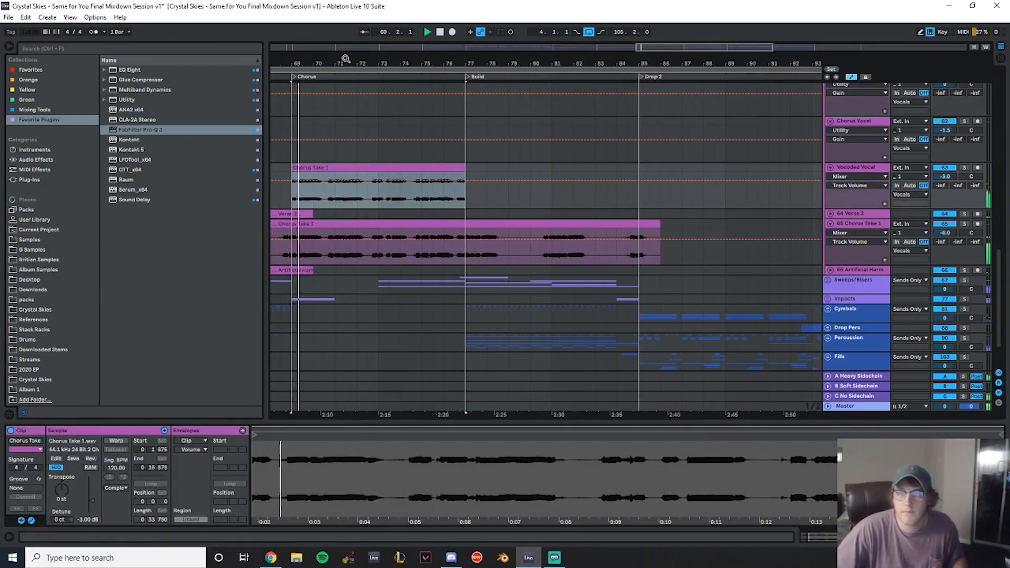
click(94, 520)
text(-6)
key(Return)
text(-9)
key(Return)
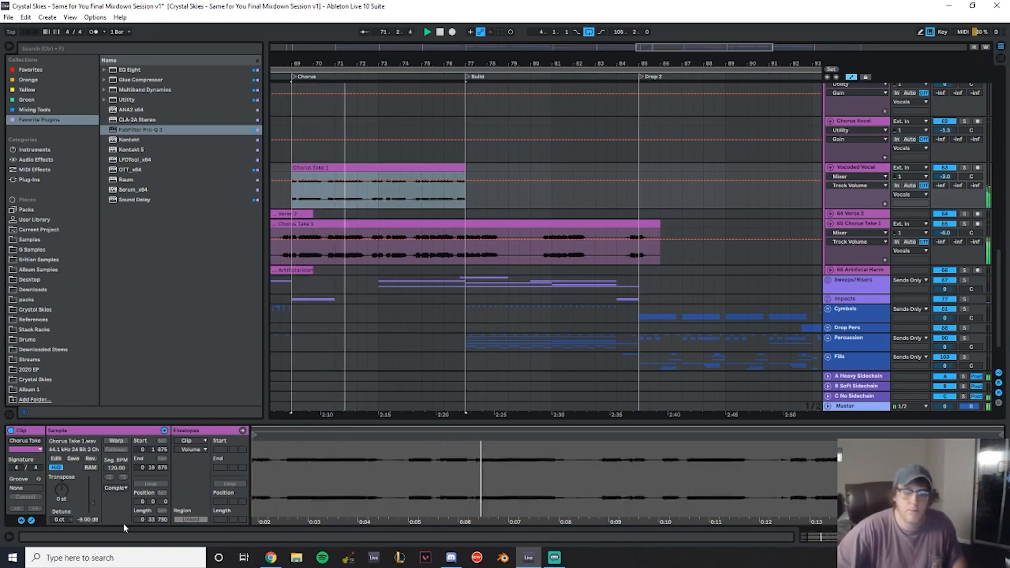
- Expand the Drop Instruments group and Big Piano track, examining the piano clips across the drops
drag(442, 64, 384, 64)
scroll(521, 206, up, 3)
scroll(521, 206, down, 2)
drag(455, 64, 389, 64)
scroll(742, 235, up, 8)
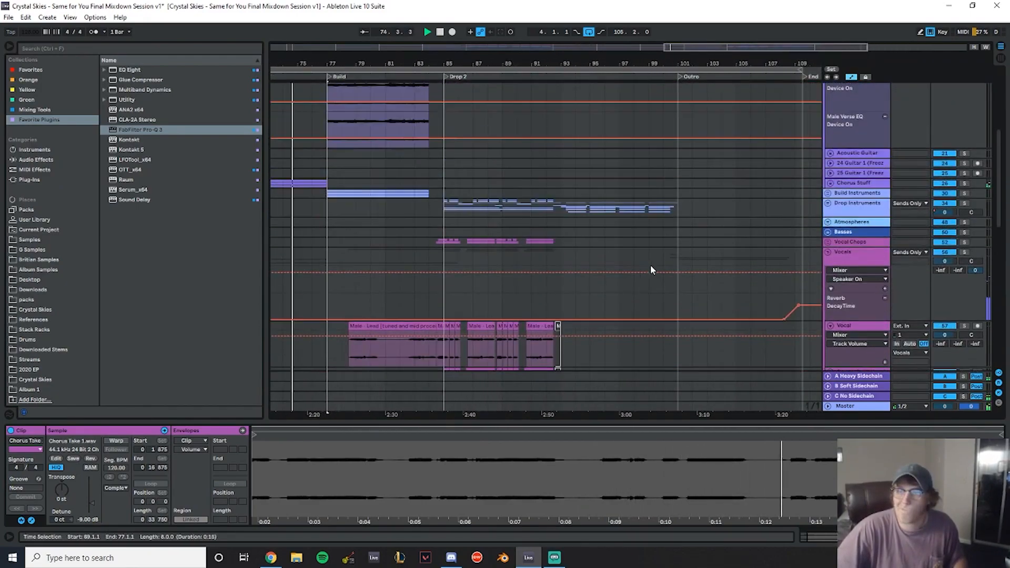
click(828, 203)
scroll(831, 203, down, 3)
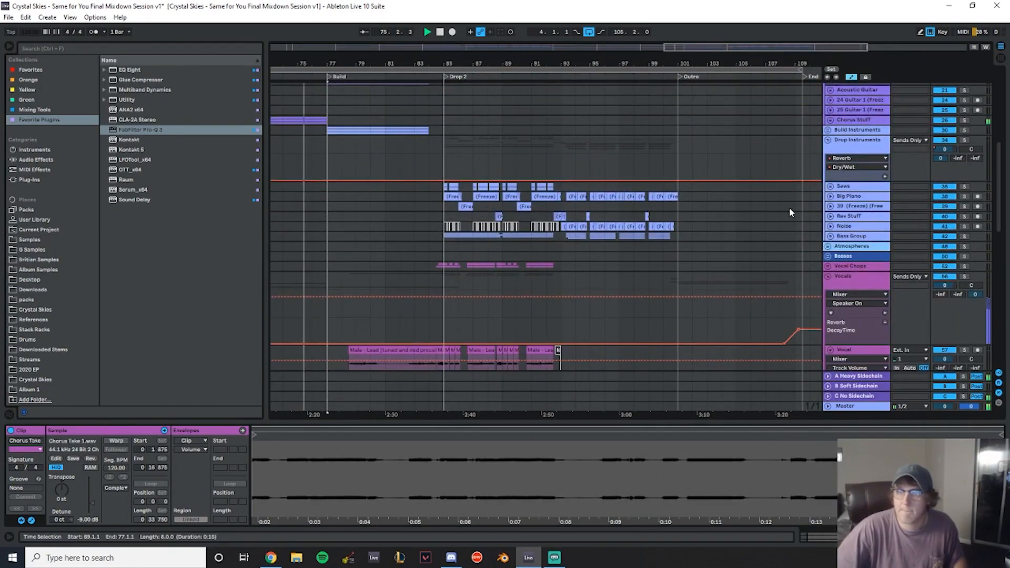
click(831, 197)
scroll(564, 157, down, 2)
drag(516, 64, 451, 119)
drag(386, 62, 627, 16)
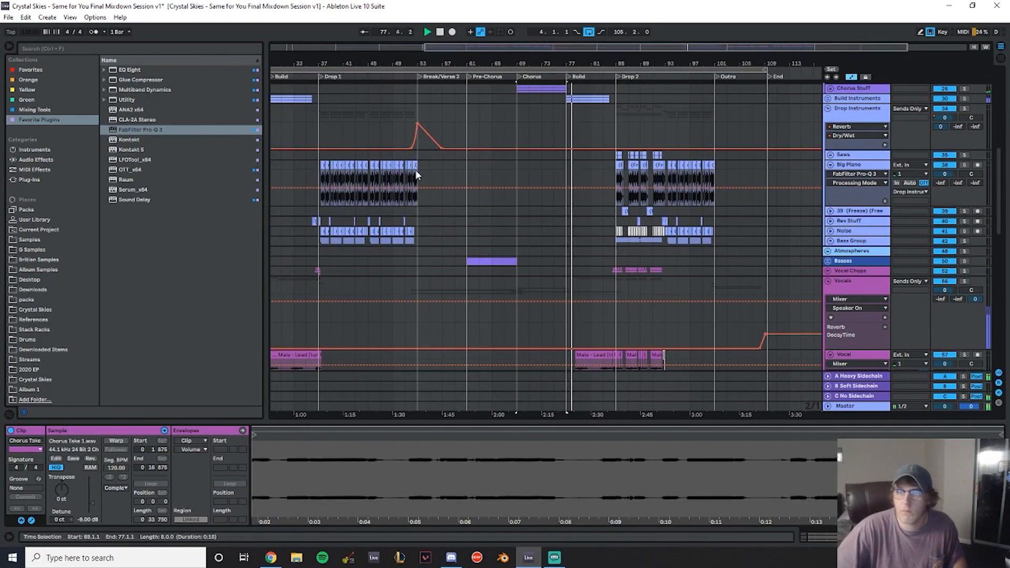
click(416, 169)
shift+click(373, 166)
drag(374, 166, 635, 173)
- Select the seven Big Piano clips in Drop 2 and set their gain to -4.5 dB
drag(656, 60, 692, 173)
click(688, 167)
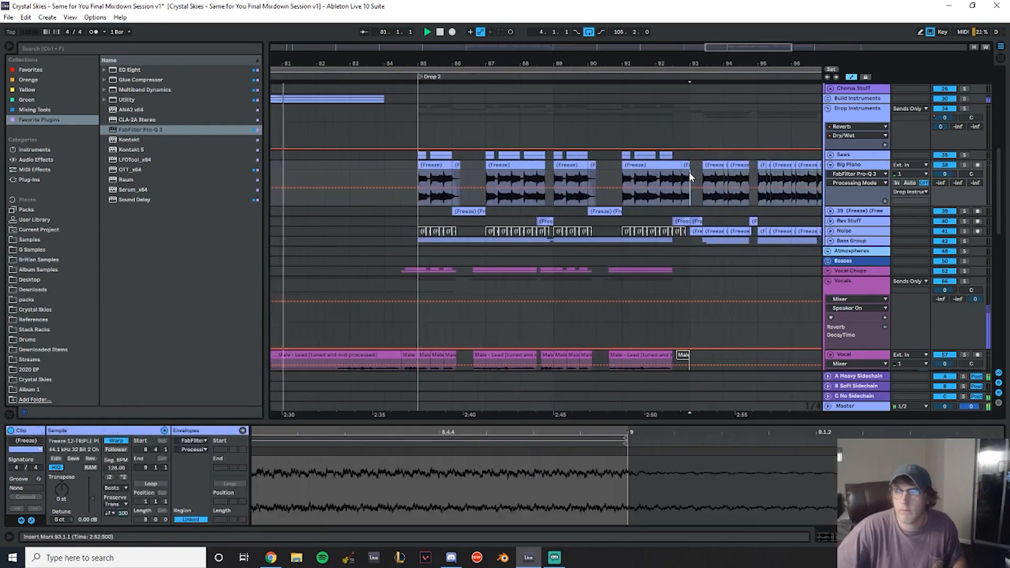
shift+click(432, 167)
click(88, 520)
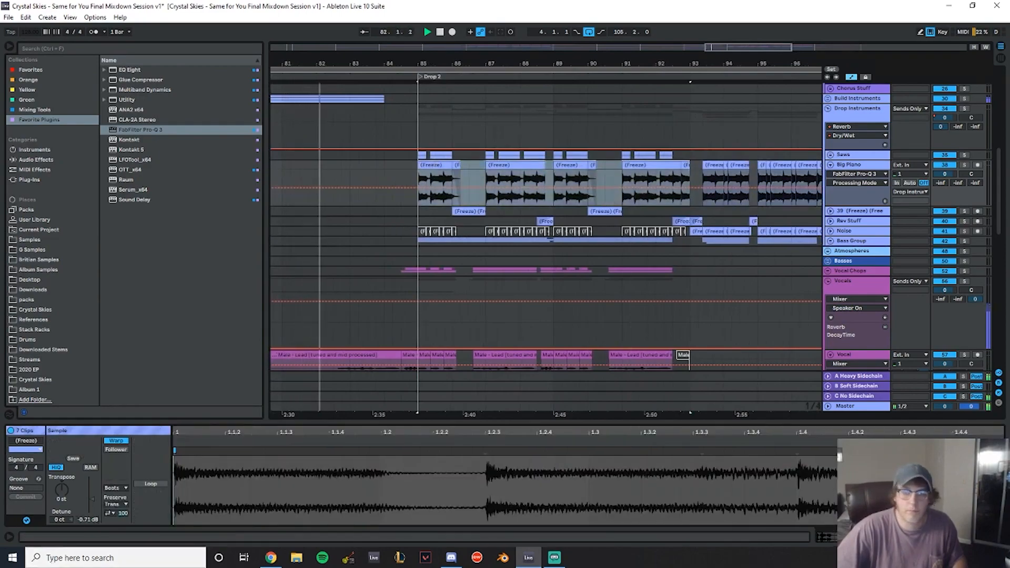
text(-4.5)
key(Return)
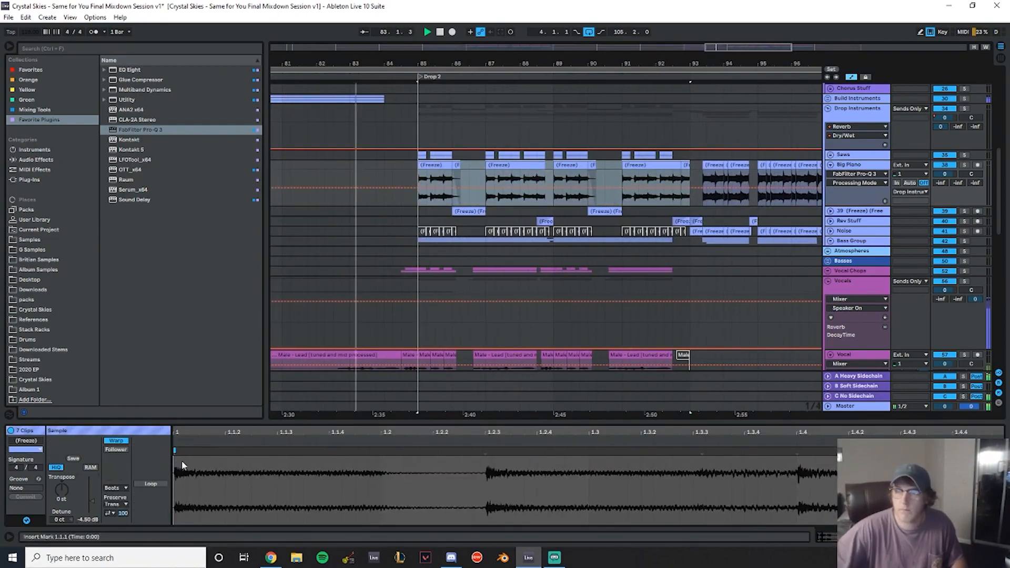
- Play back Drop 2 and save the session
drag(606, 62, 508, 36)
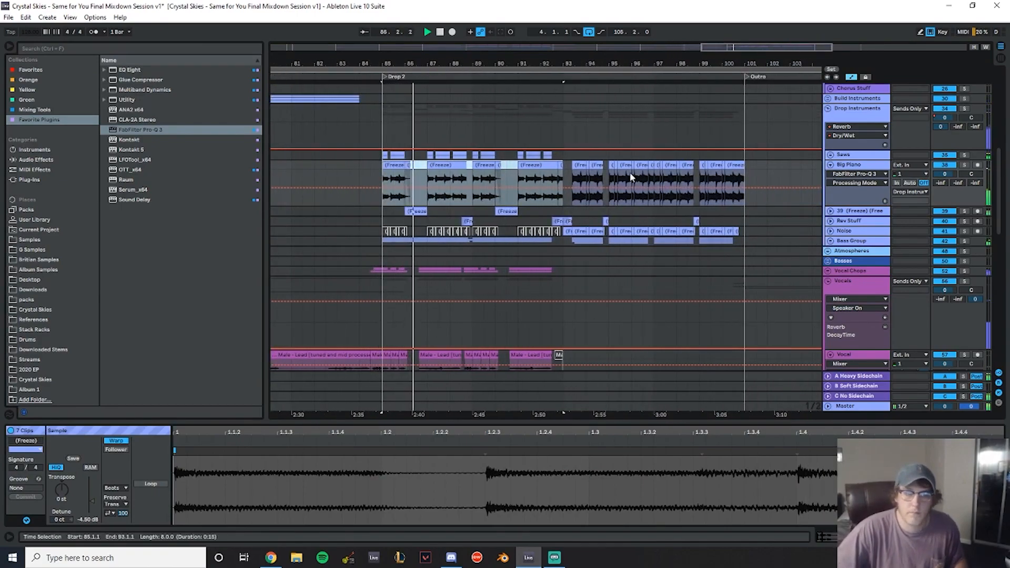
drag(491, 66, 432, 64)
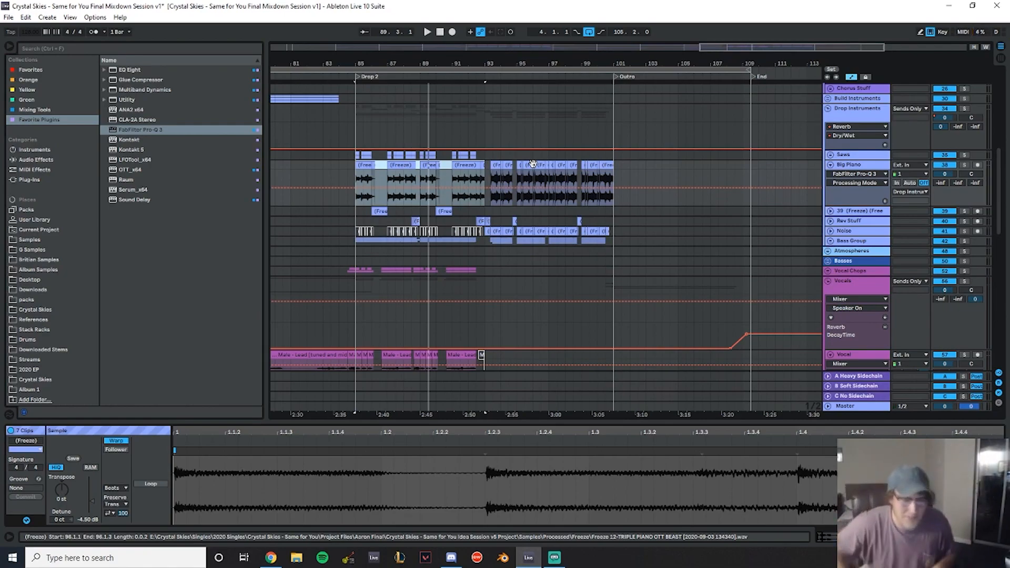
click(358, 115)
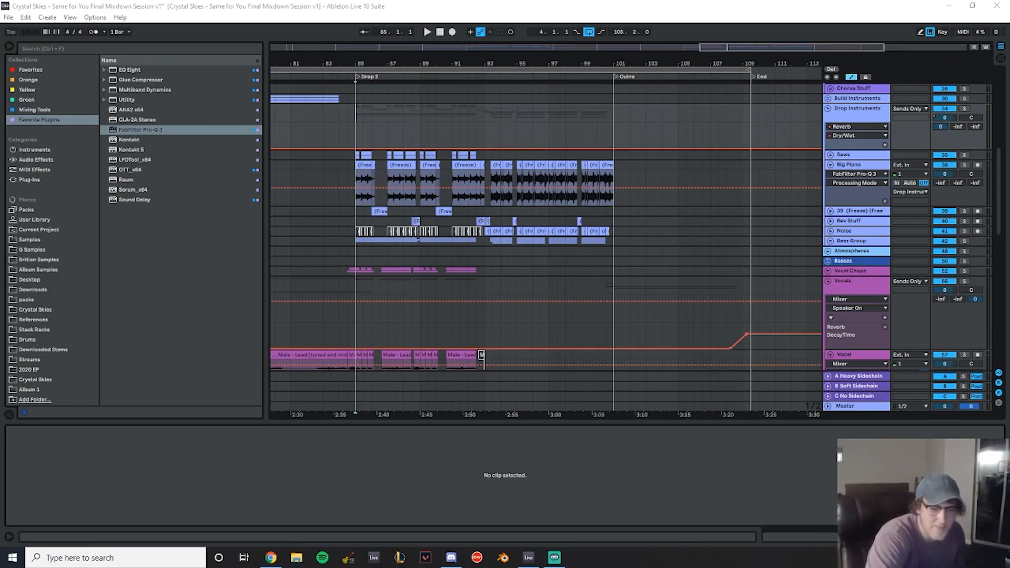
click(322, 116)
key(space)
key(ctrl+s)
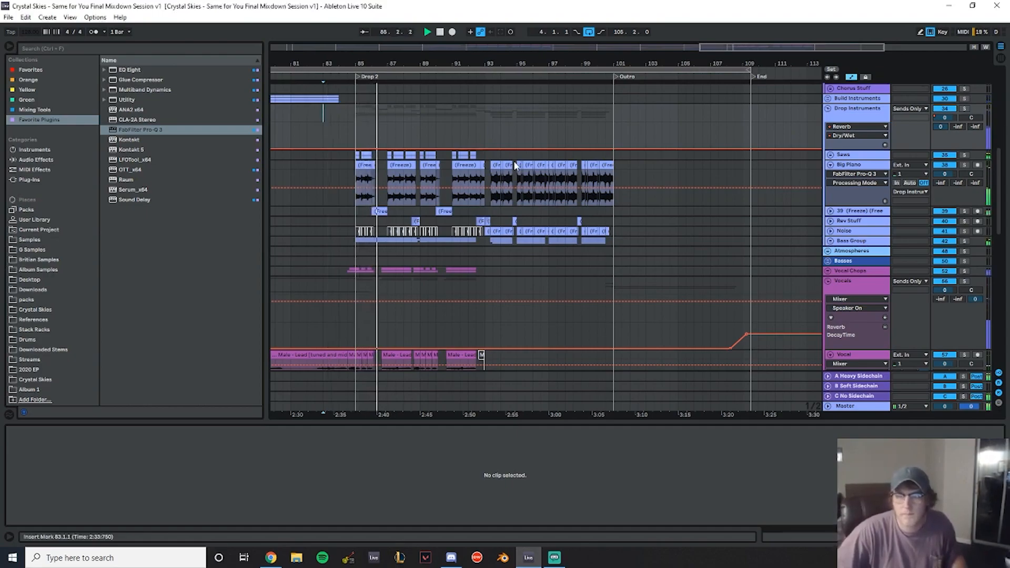
- Review the vocal tracks during Drop 2 playback
scroll(566, 202, down, 3)
mouse_move(448, 62)
mouse_down()
mouse_move(452, 79)
mouse_move(427, 63)
mouse_up()
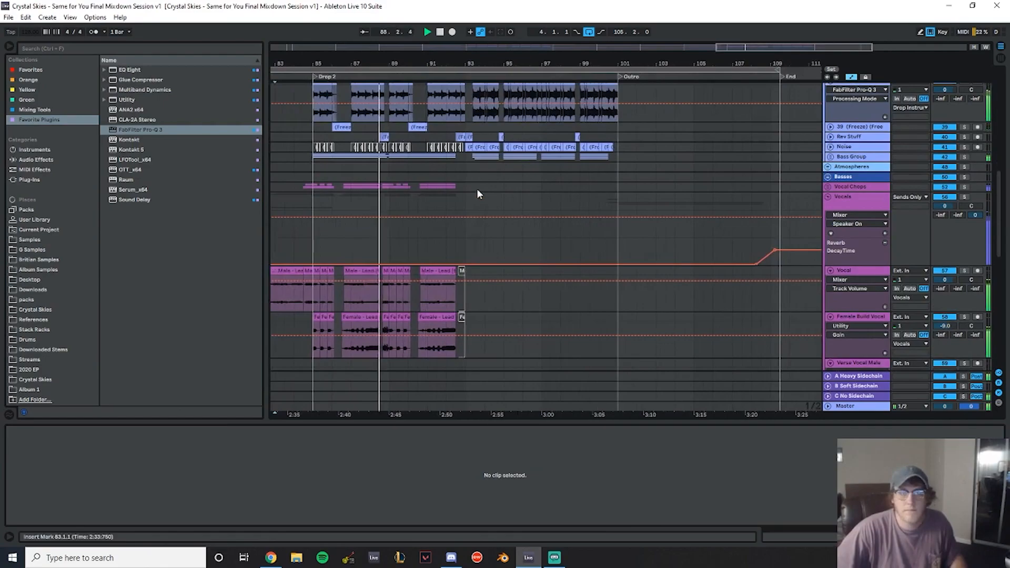
scroll(486, 156, down, 3)
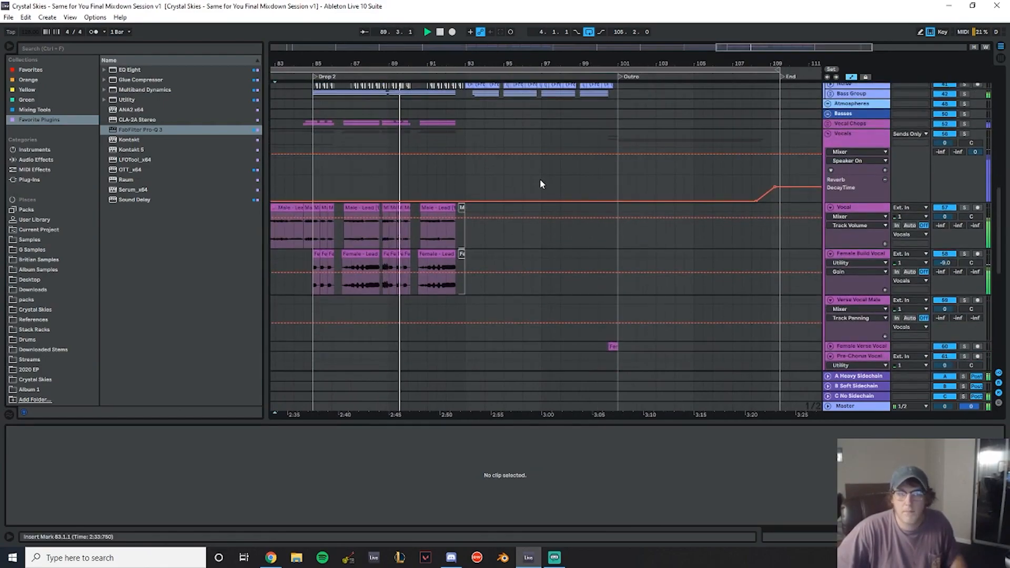
- Navigate through Drop 2 and play back the drop instruments and vocal tracks
scroll(540, 179, down, 3)
scroll(540, 178, up, 3)
scroll(544, 188, up, 3)
scroll(548, 191, down, 4)
drag(497, 67, 380, 71)
scroll(395, 198, up, 4)
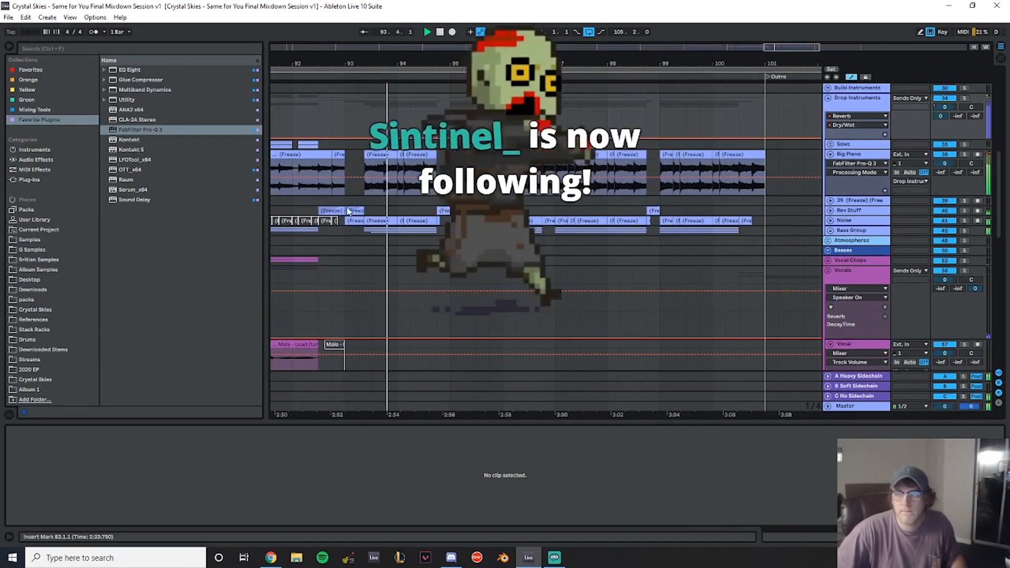
click(367, 195)
scroll(322, 195, up, 3)
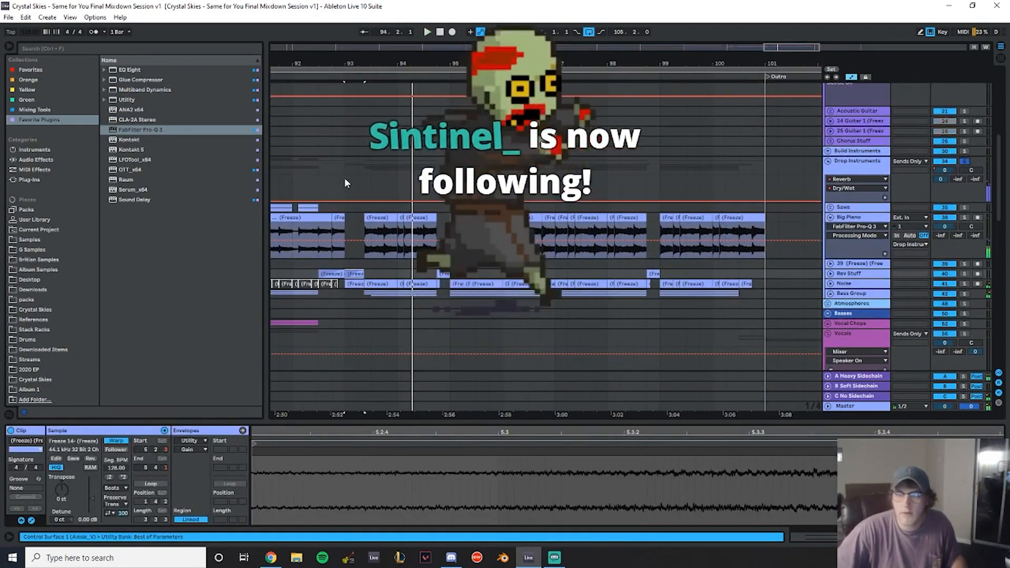
click(345, 175)
key(space)
scroll(558, 219, up, 8)
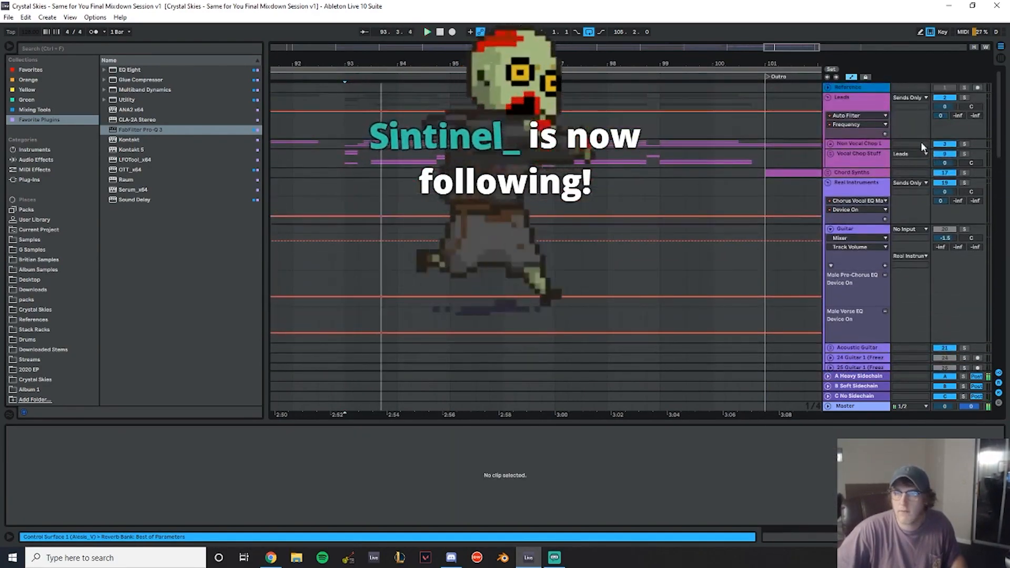
- Expand the Vocal Chop Stuff group and automate its track volume down to -5.2 dB for one beat at bar 93
click(965, 154)
key(space)
click(831, 154)
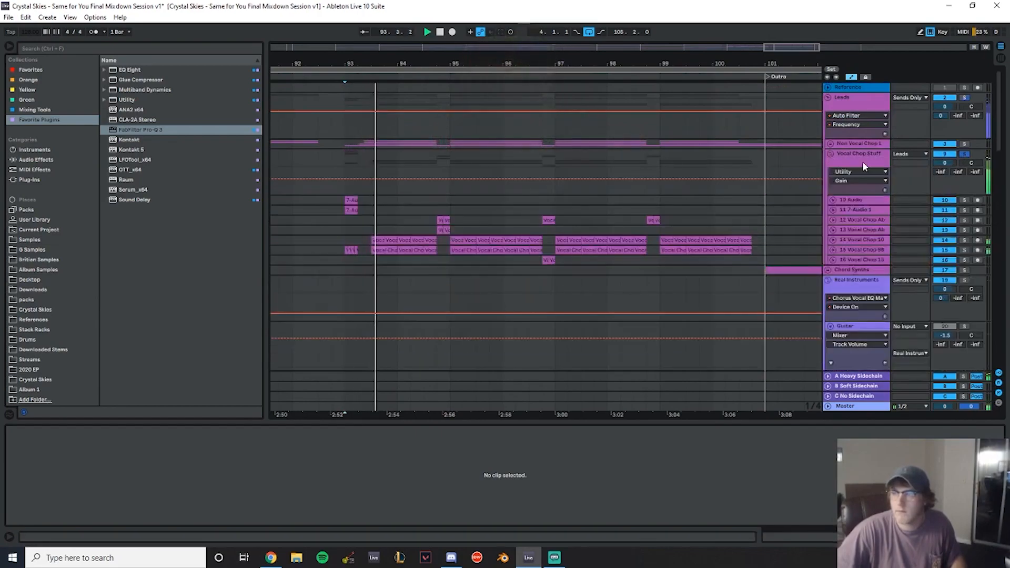
key(space)
click(860, 162)
right_click(947, 163)
click(941, 170)
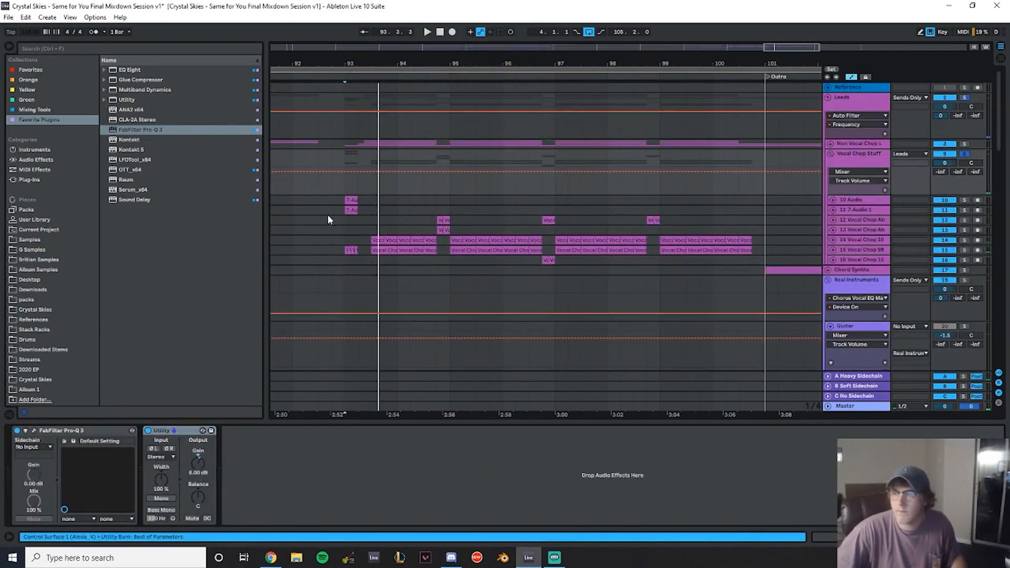
drag(346, 183, 352, 176)
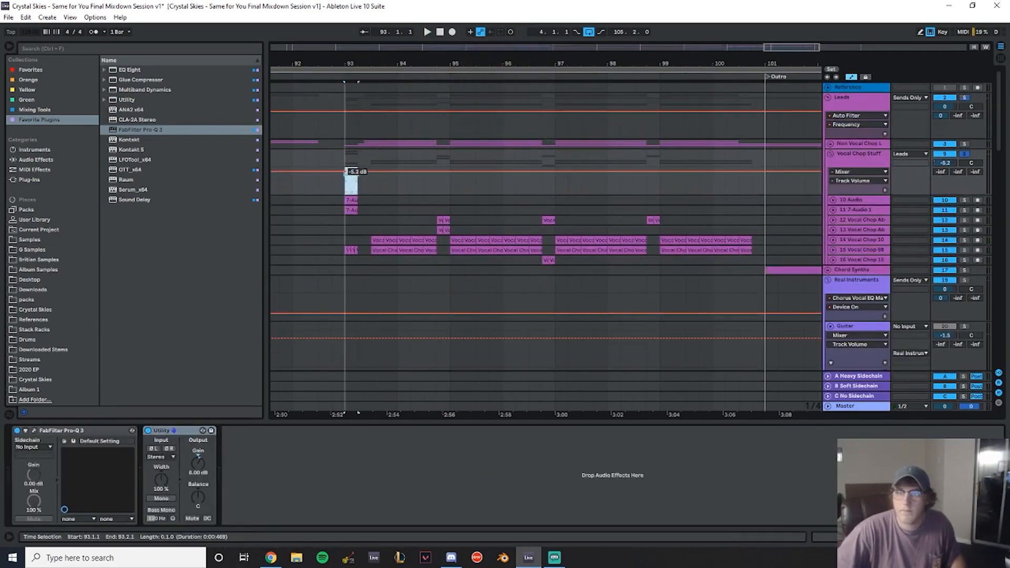
click(319, 176)
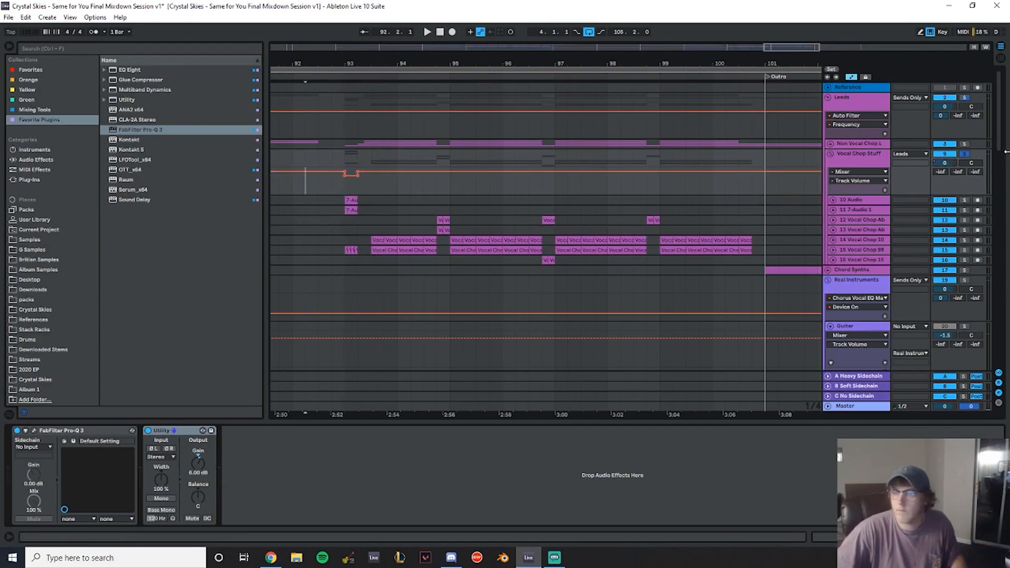
- Compare the Vocal Chops clips in Drop 1 and Drop 2 while playing back the drop
scroll(429, 163, down, 15)
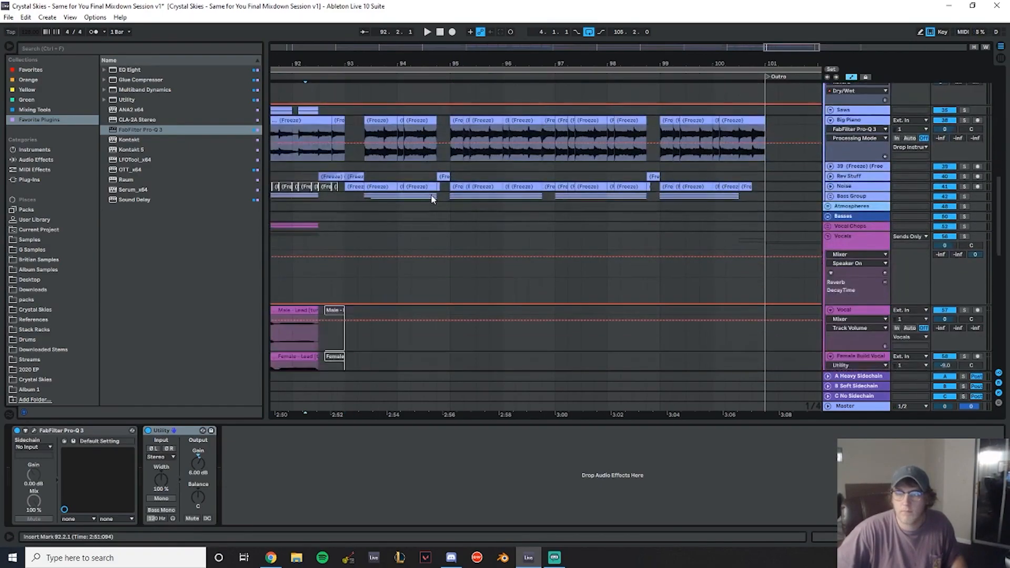
drag(357, 59, 670, 59)
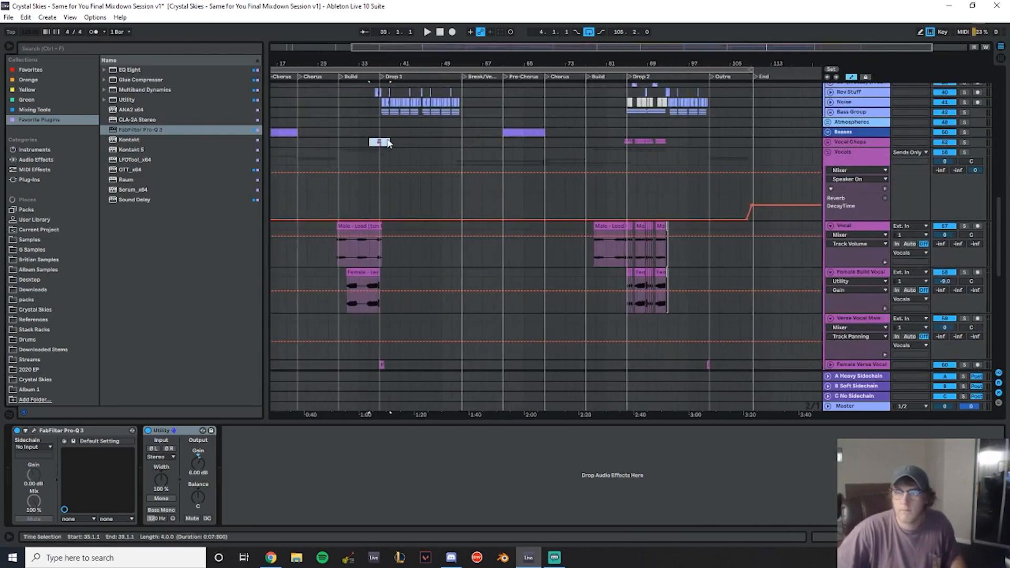
click(377, 143)
click(658, 143)
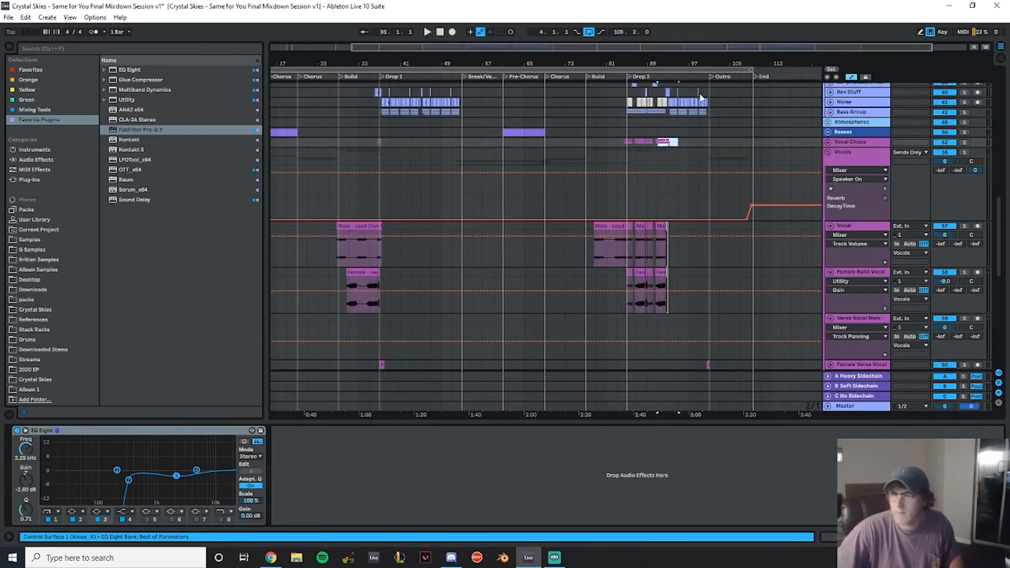
drag(675, 63, 647, 60)
click(601, 112)
key(space)
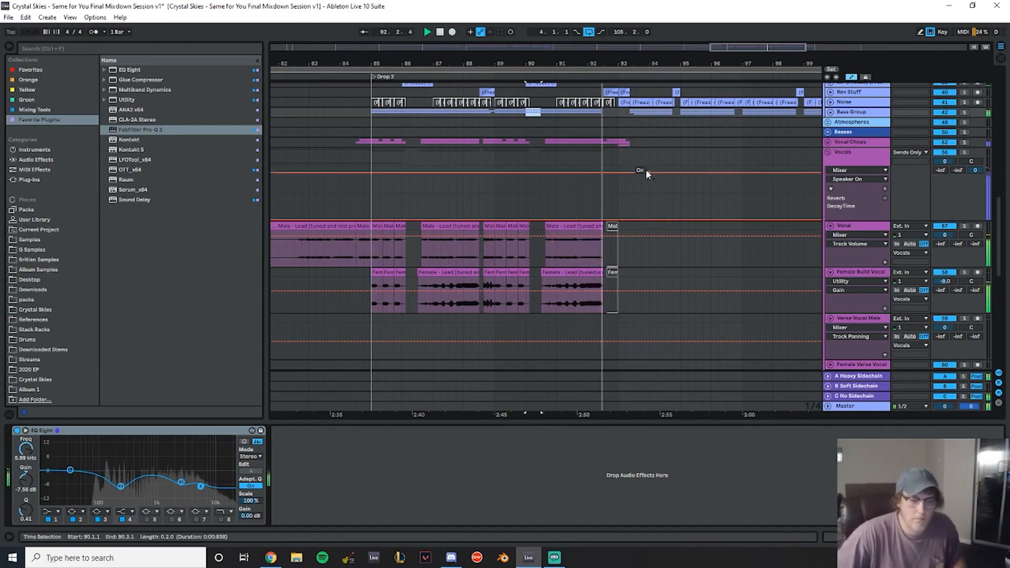
drag(640, 50, 645, 31)
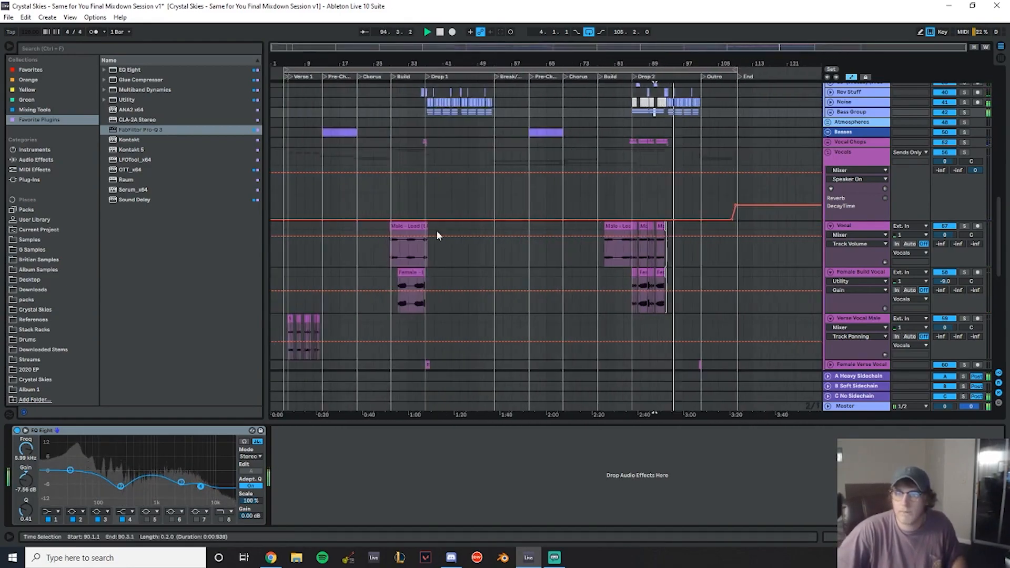
- Copy a Drop 1 vocal section and paste it at bar 93 on the Vocal and Female Build Vocal tracks
scroll(453, 221, down, 2)
key(space)
click(490, 235)
drag(474, 221, 427, 207)
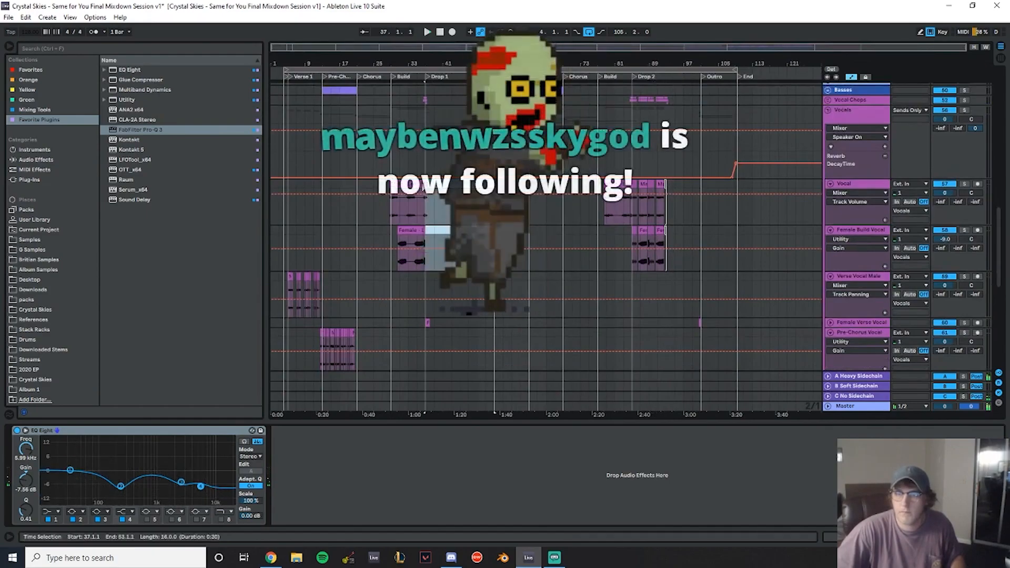
click(668, 182)
key(ctrl+v)
scroll(668, 181, down, 2)
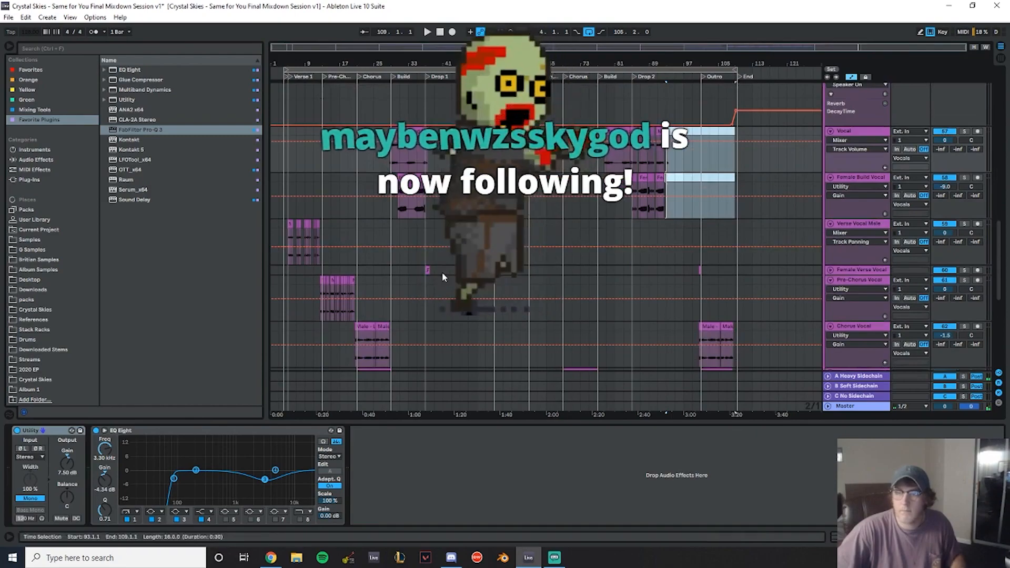
- Copy the Female Verse Vocal clip starting at bar 37 and paste it at bar 93
click(447, 274)
key(space)
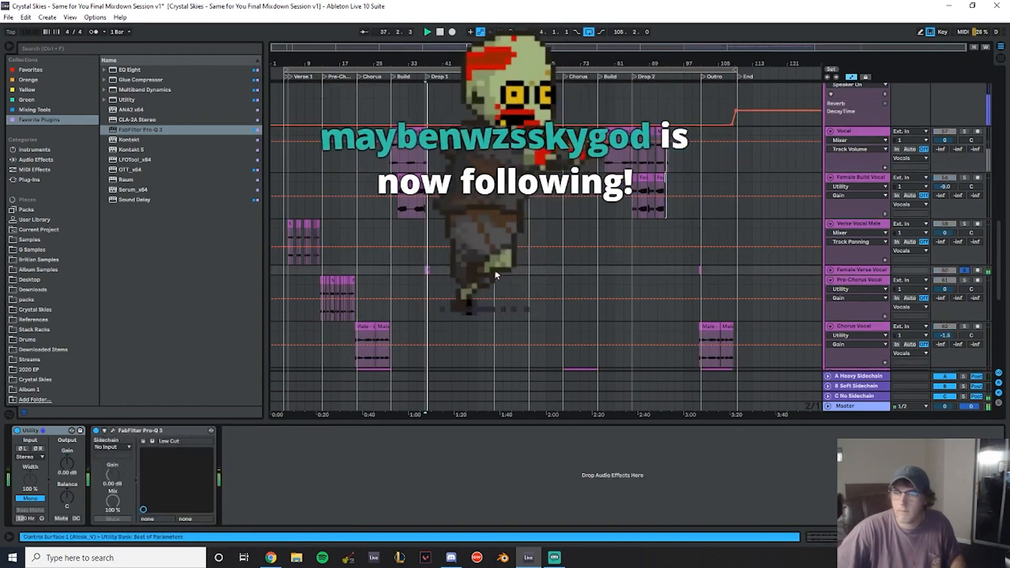
key(space)
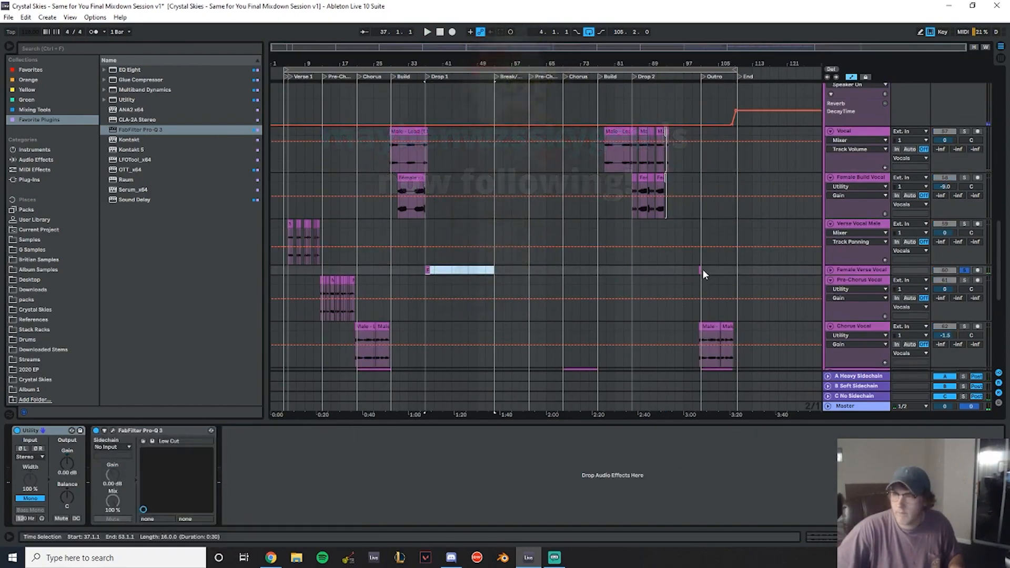
click(668, 268)
key(ctrl+v)
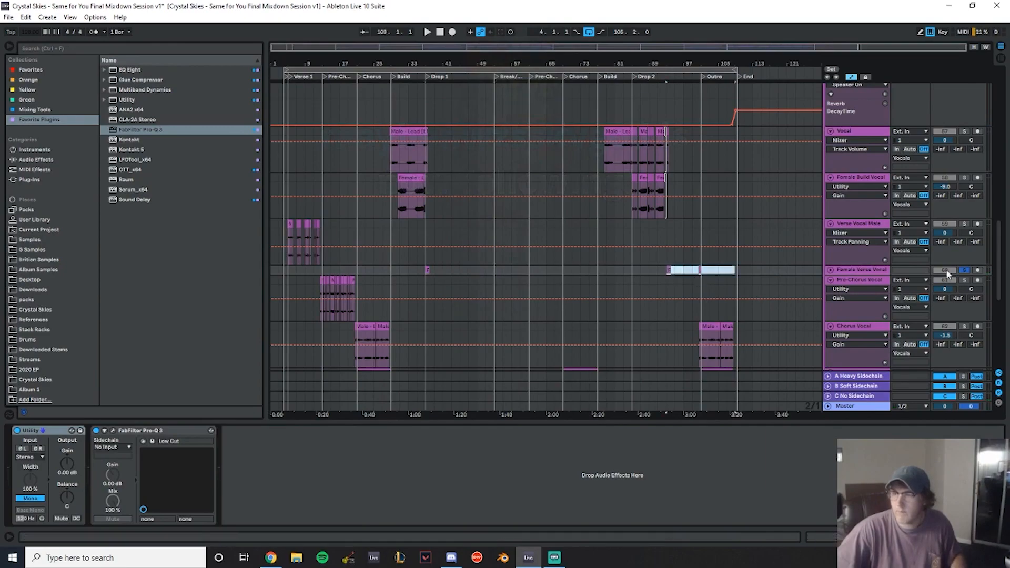
click(964, 270)
- Play back the Drop 2 to Outro transition with the vocal tracks
drag(665, 63, 636, 239)
scroll(637, 237, down, 5)
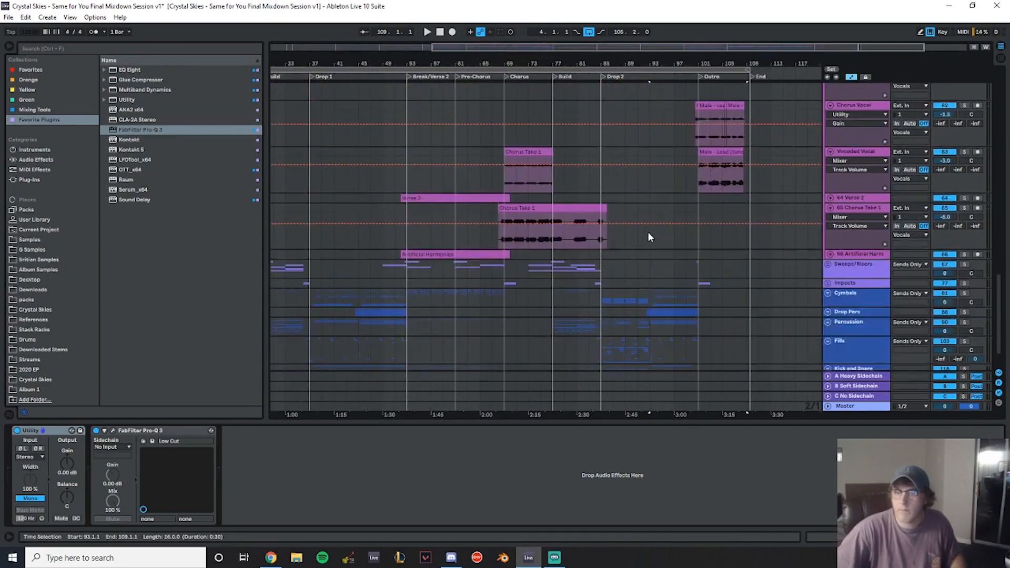
key(space)
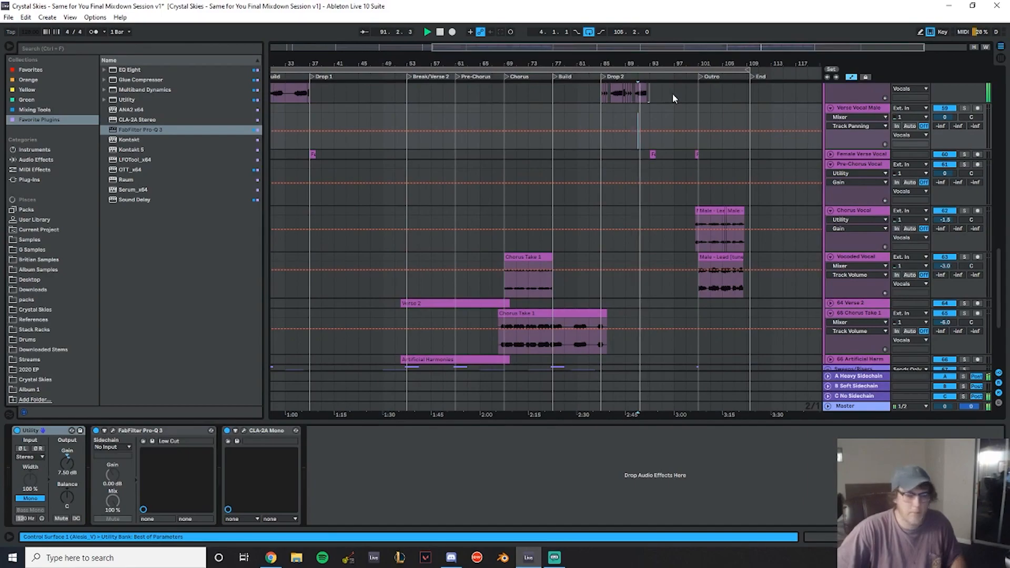
drag(642, 67, 648, 84)
scroll(673, 99, up, 10)
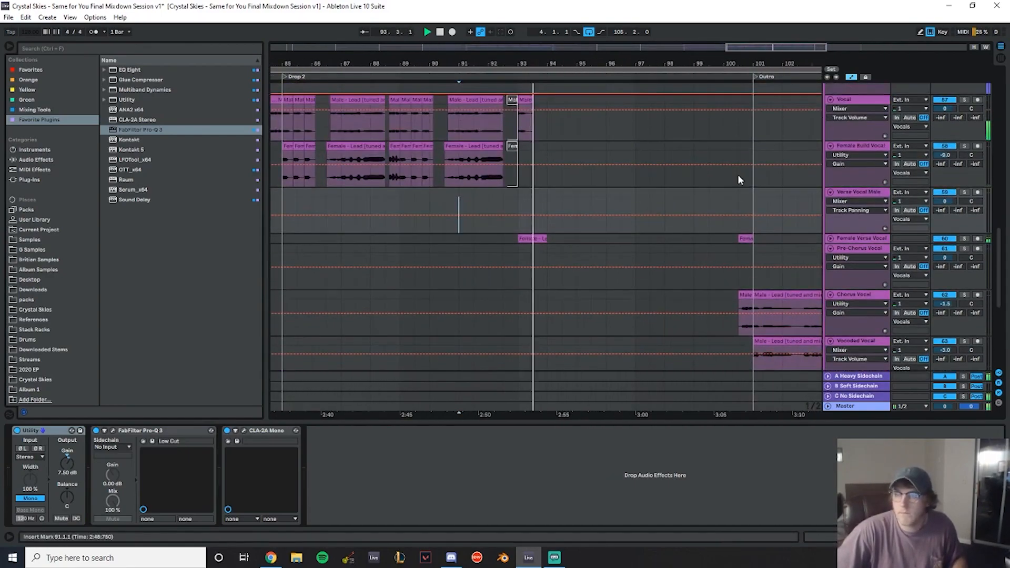
scroll(669, 240, down, 2)
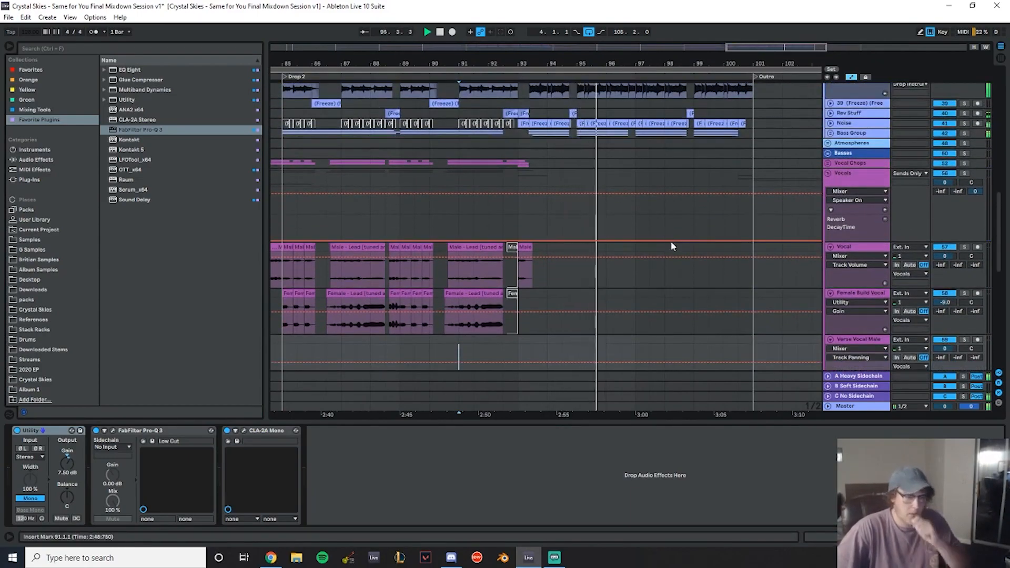
- Collapse the Vocals, Real Instruments and Leads groups
click(828, 173)
scroll(700, 188, up, 5)
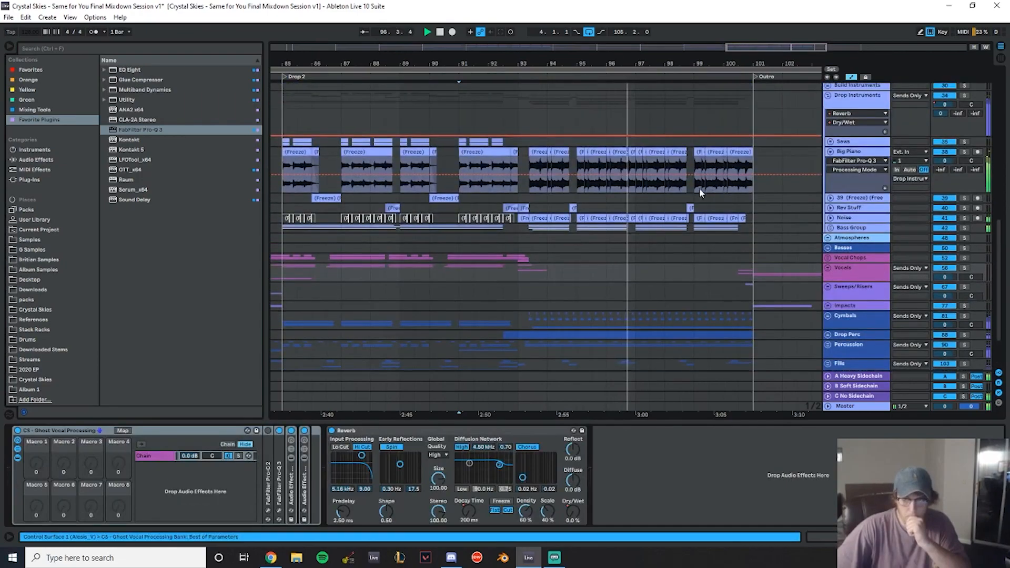
scroll(709, 167, up, 4)
scroll(836, 245, up, 3)
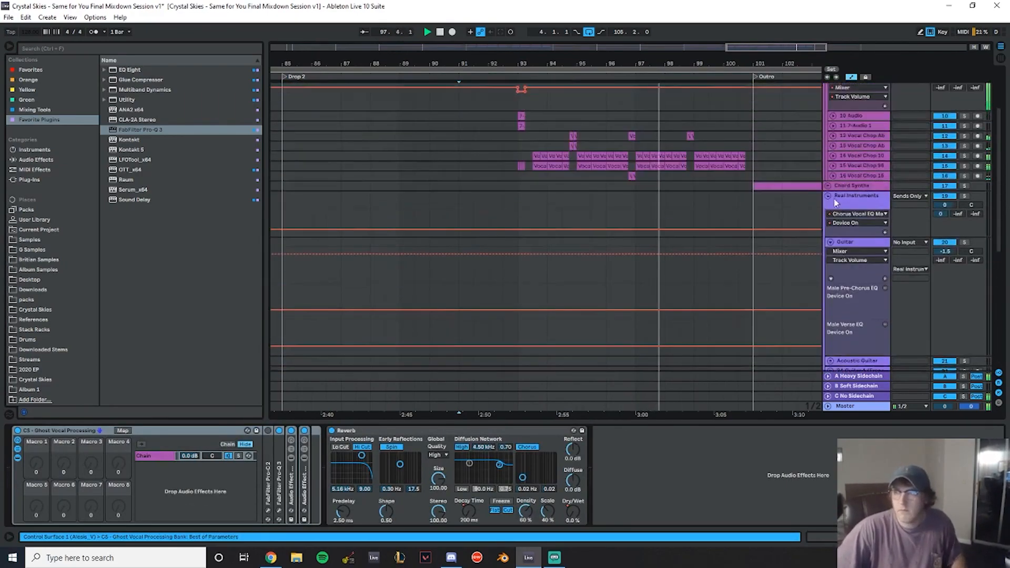
click(828, 195)
scroll(828, 190, up, 3)
click(827, 98)
click(828, 99)
click(828, 99)
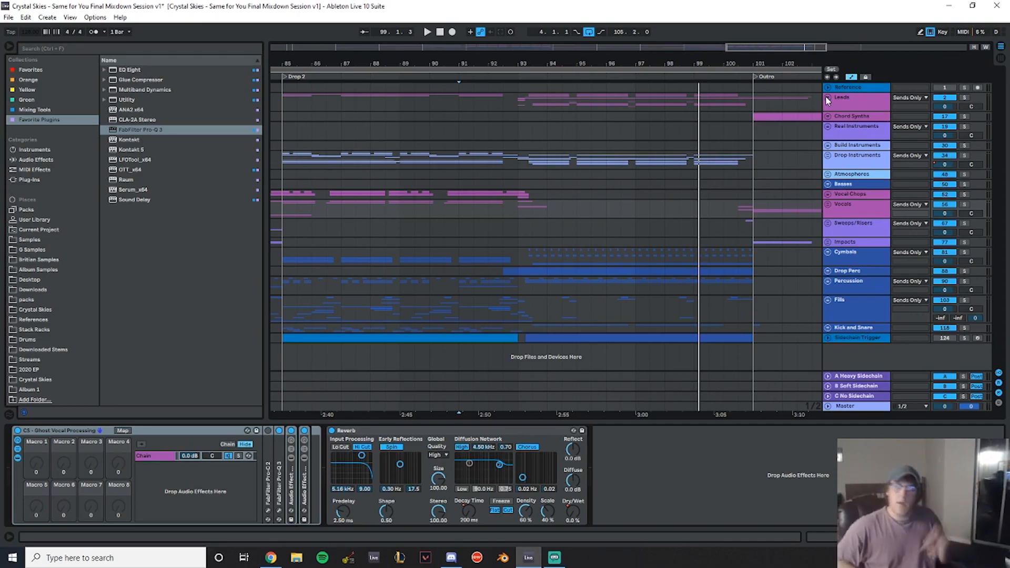
- Zoom out to the full arrangement and inspect the percussion, riser and vocal chop clips
drag(561, 68, 708, 19)
drag(676, 63, 653, 63)
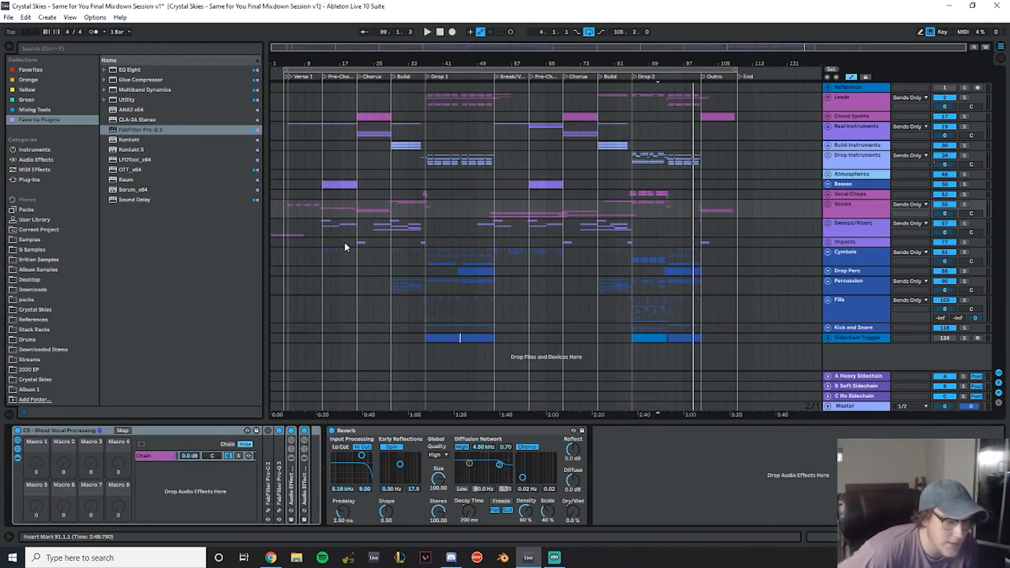
click(501, 290)
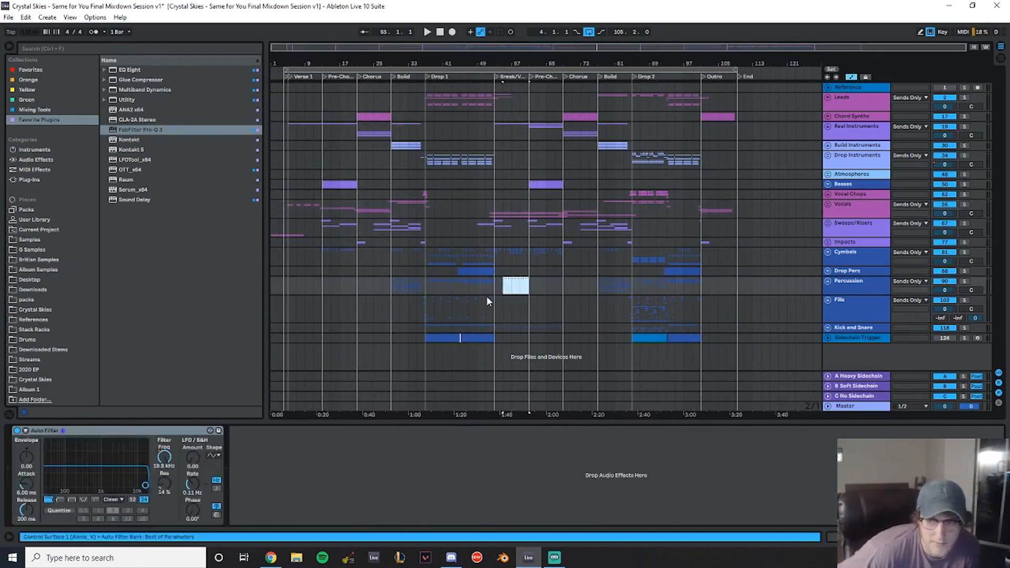
drag(530, 286, 563, 287)
drag(476, 227, 564, 226)
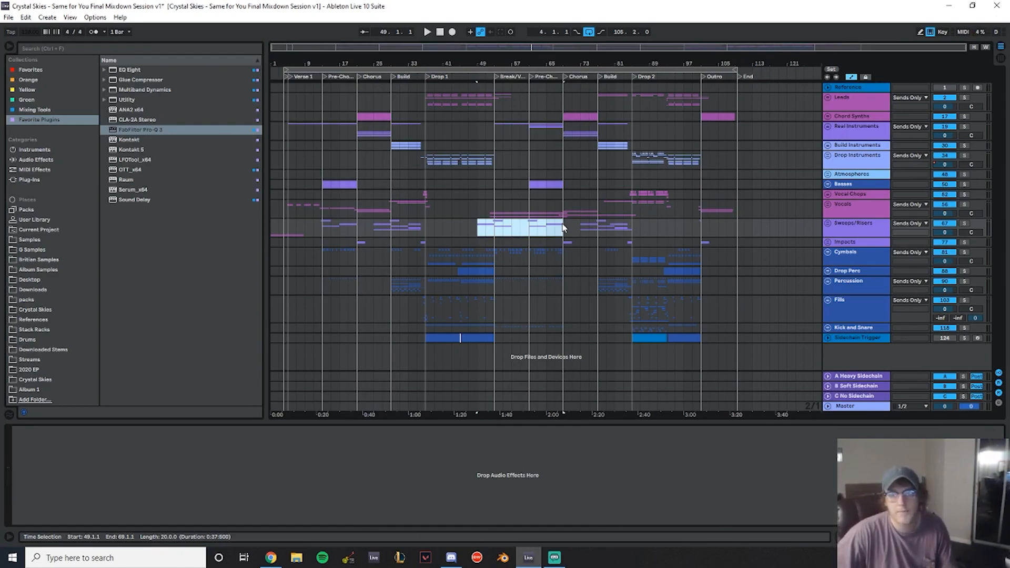
drag(283, 212, 740, 210)
click(639, 184)
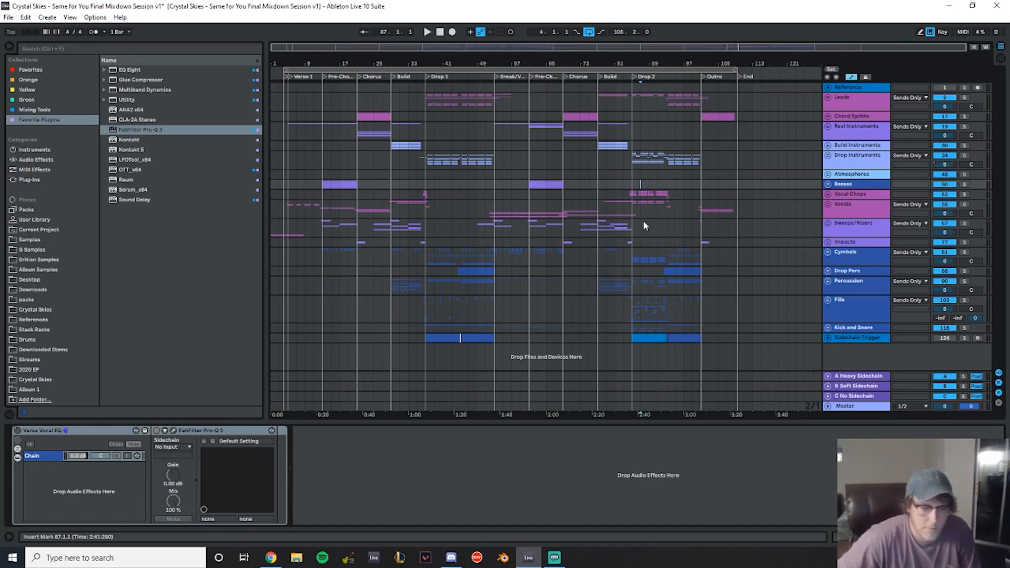
- Select the Vocals group and open its Pro-Q 3 EQ to examine the curve
click(852, 214)
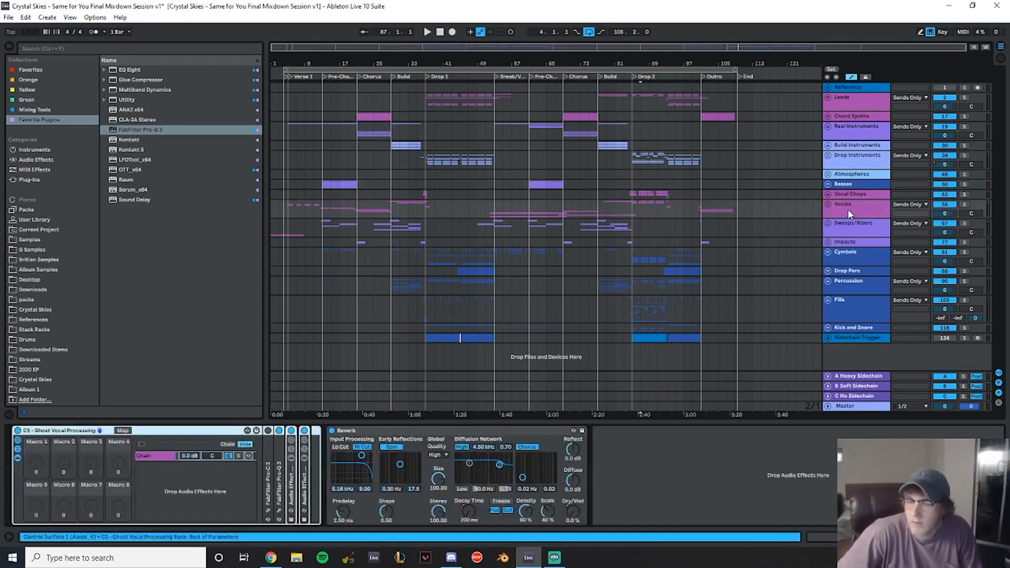
double_click(295, 483)
double_click(280, 487)
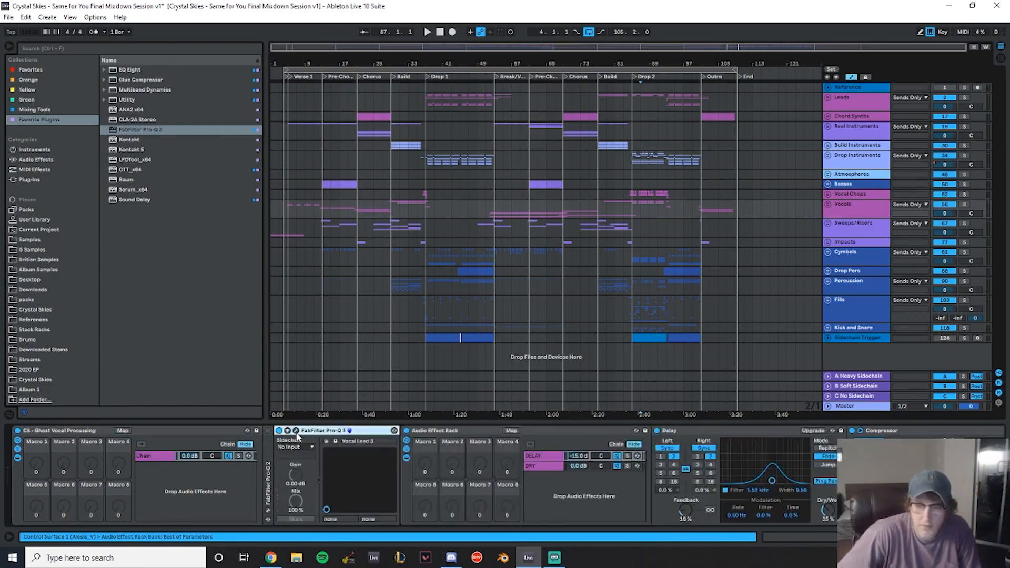
click(296, 431)
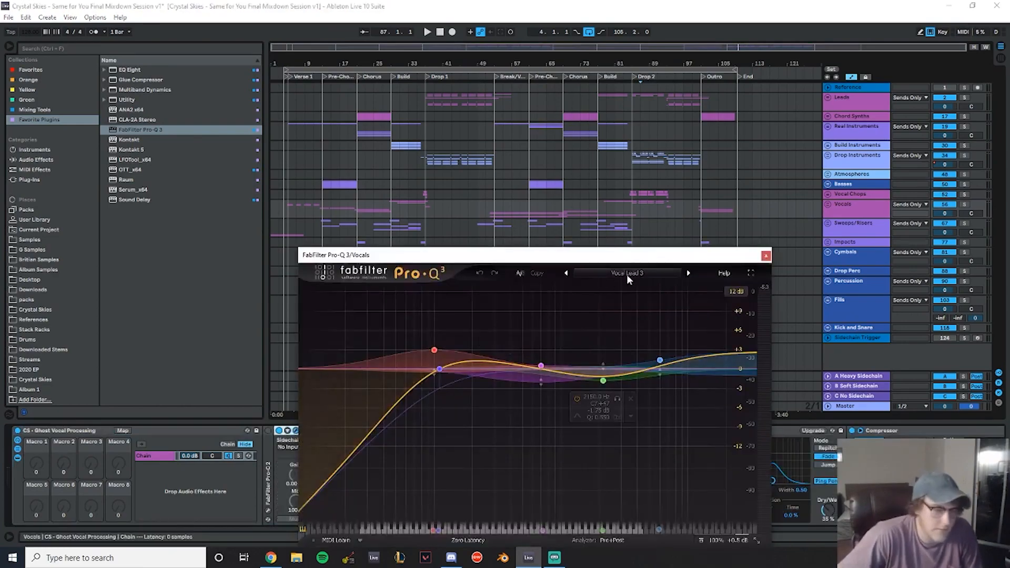
click(766, 257)
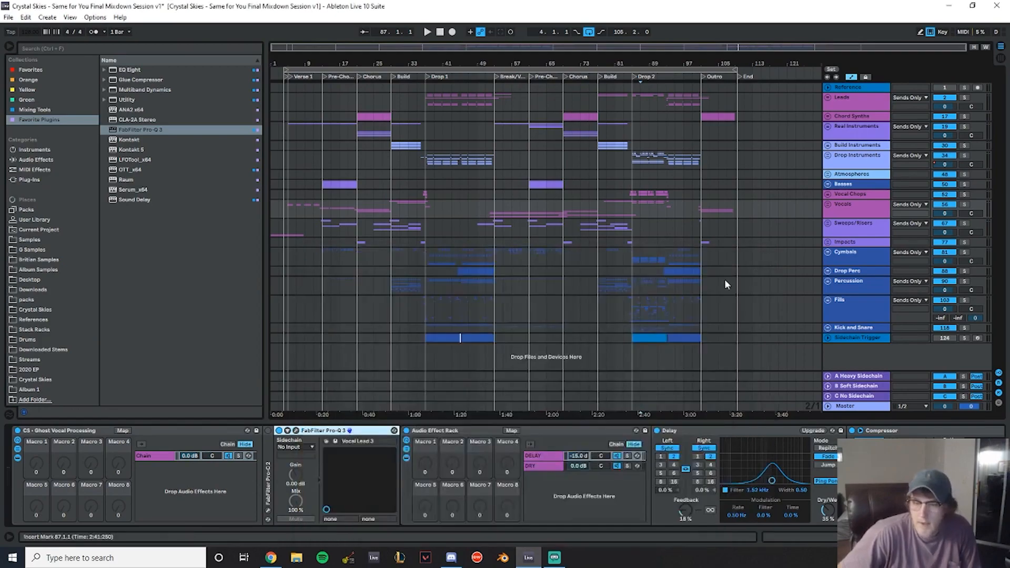
- Review the Vocals group's delay, compressor and reverb devices and play the song from the beginning
double_click(327, 432)
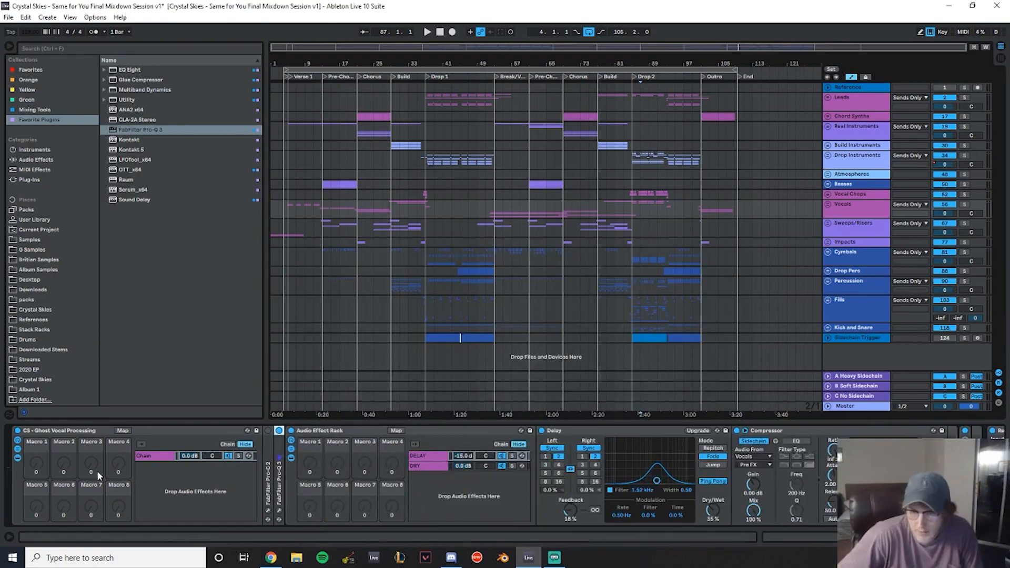
scroll(505, 474, right, 5)
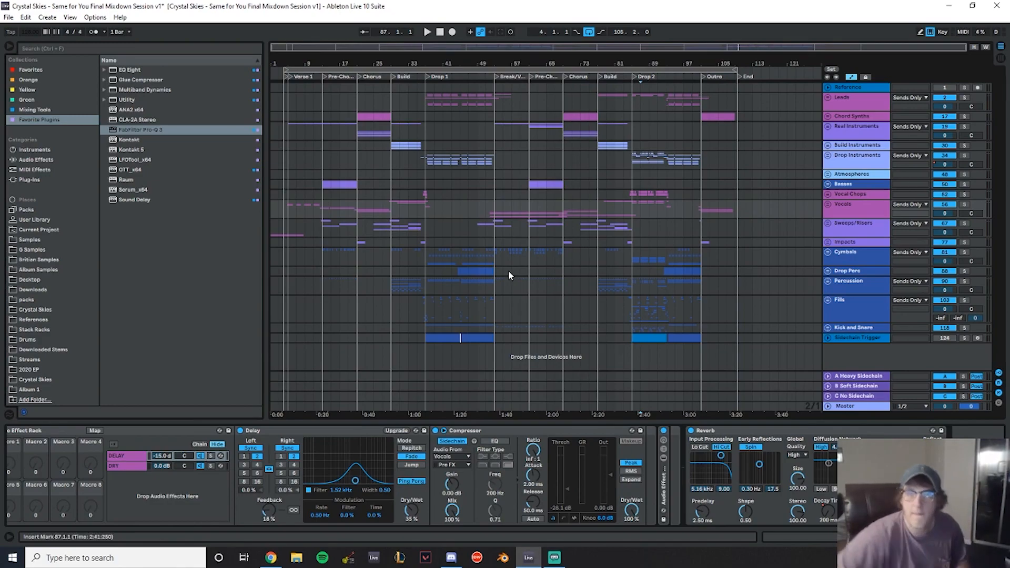
click(282, 116)
key(space)
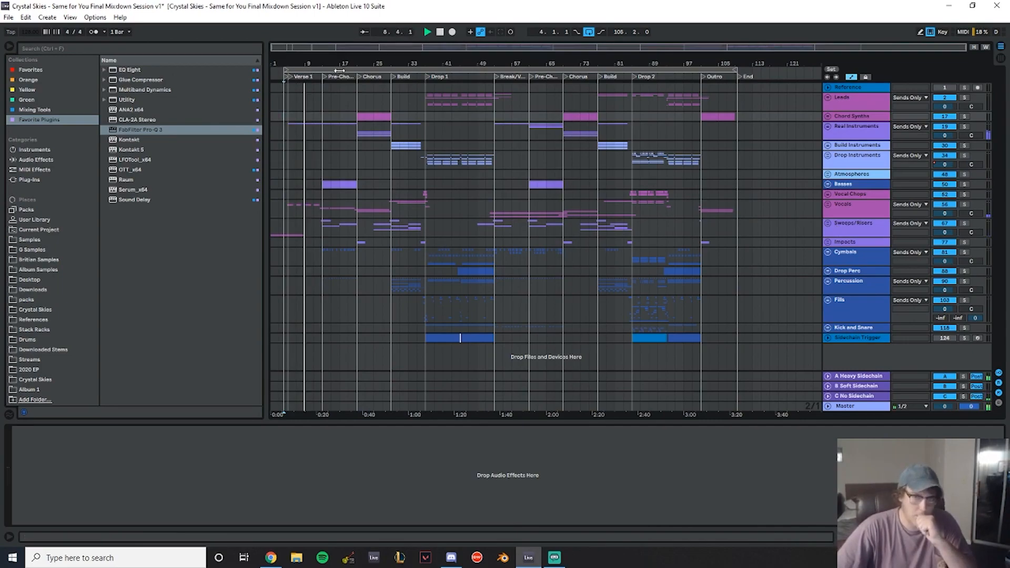
- Scroll and zoom through the arrangement while playing back the song's sections
drag(353, 63, 376, 72)
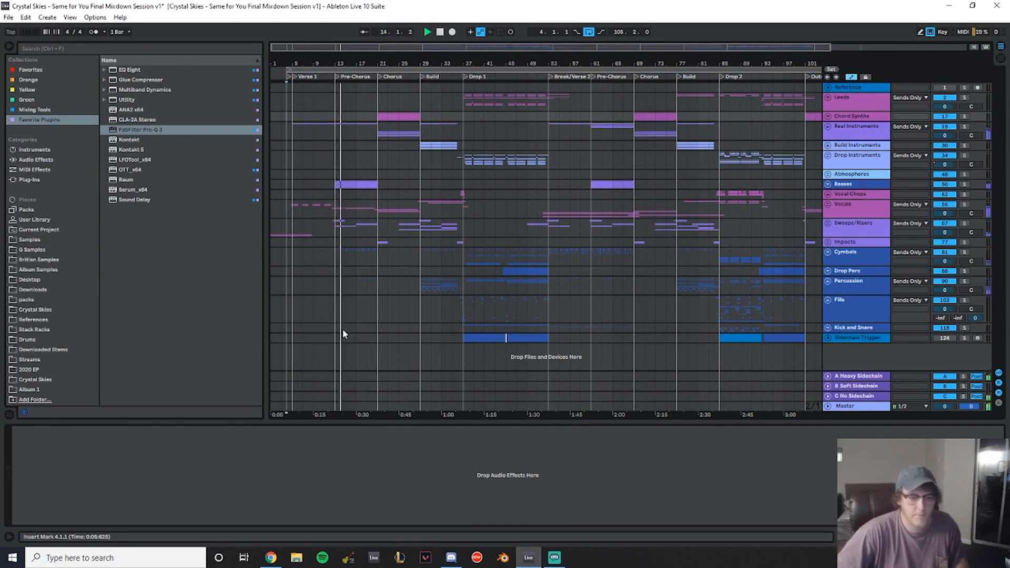
drag(519, 63, 476, 62)
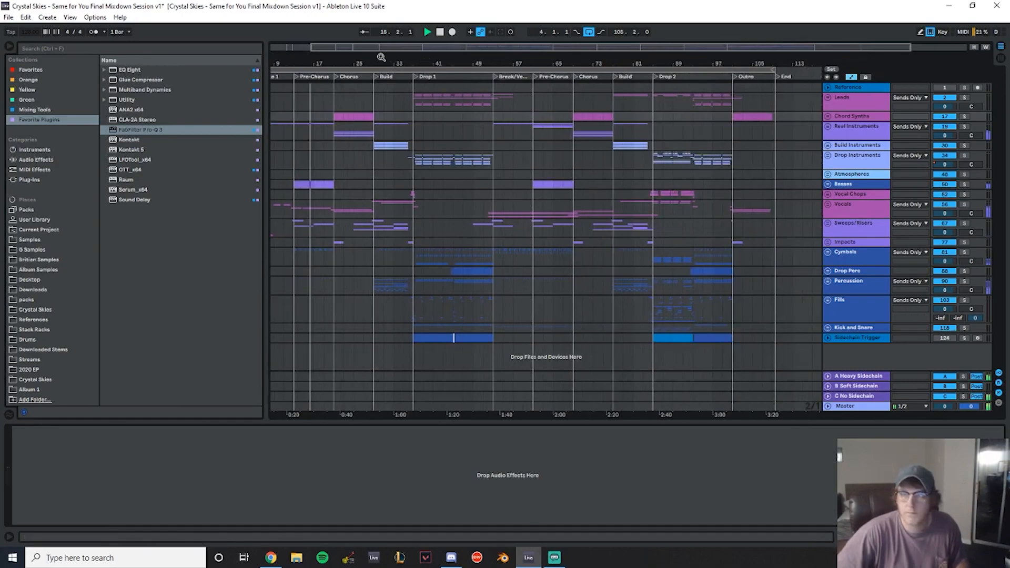
click(10, 46)
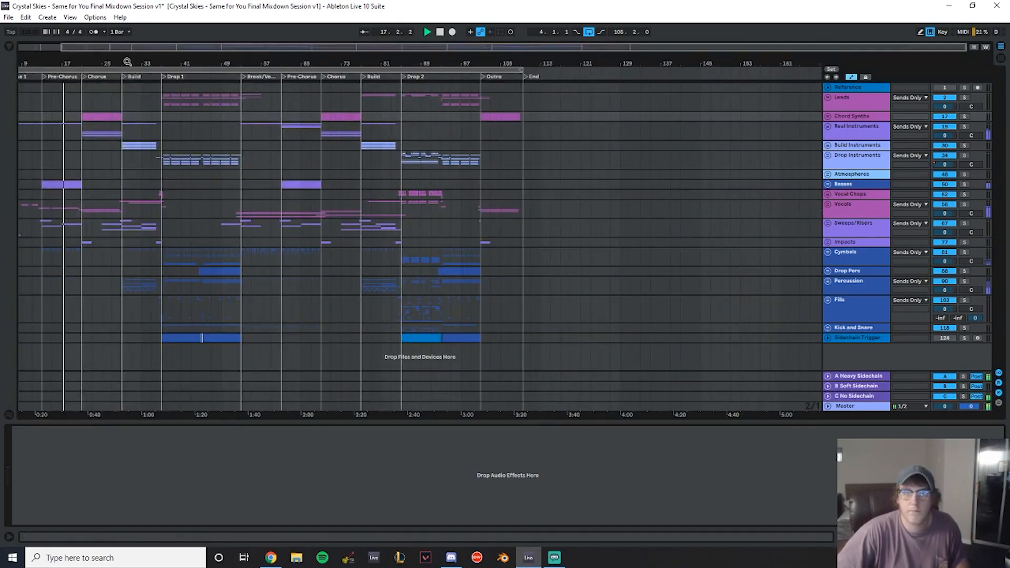
drag(131, 62, 212, 71)
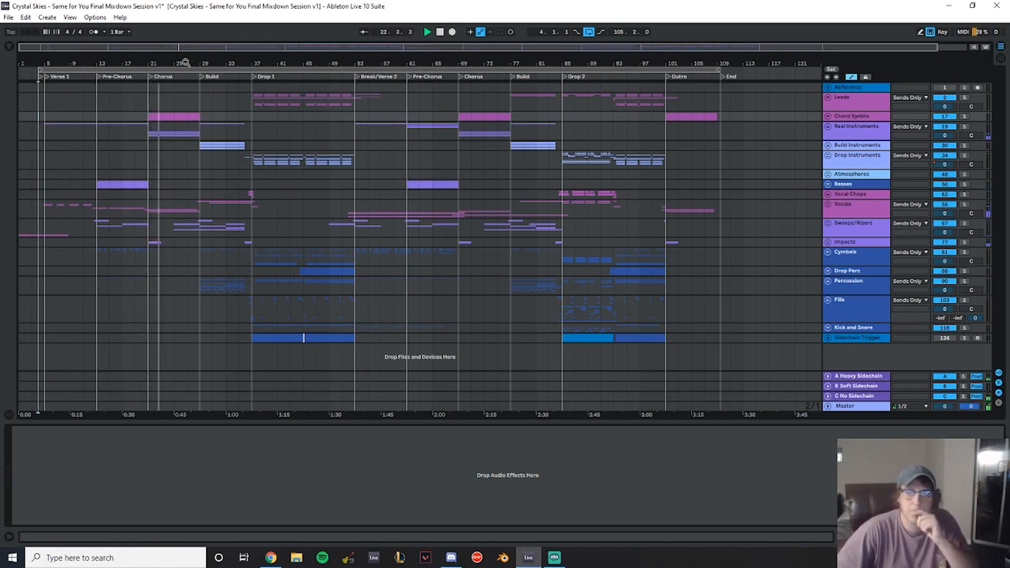
drag(186, 63, 205, 67)
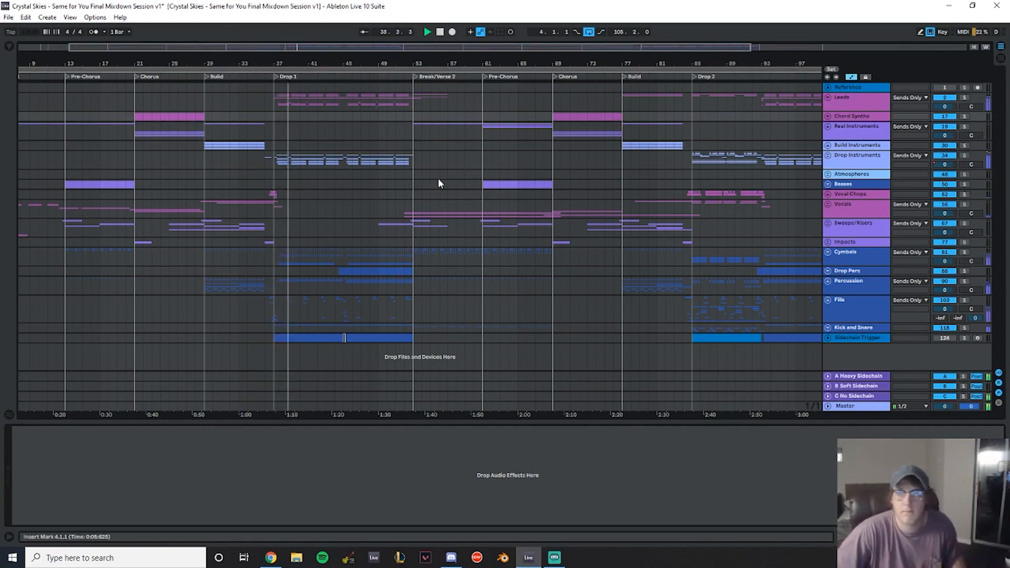
drag(330, 66, 218, 62)
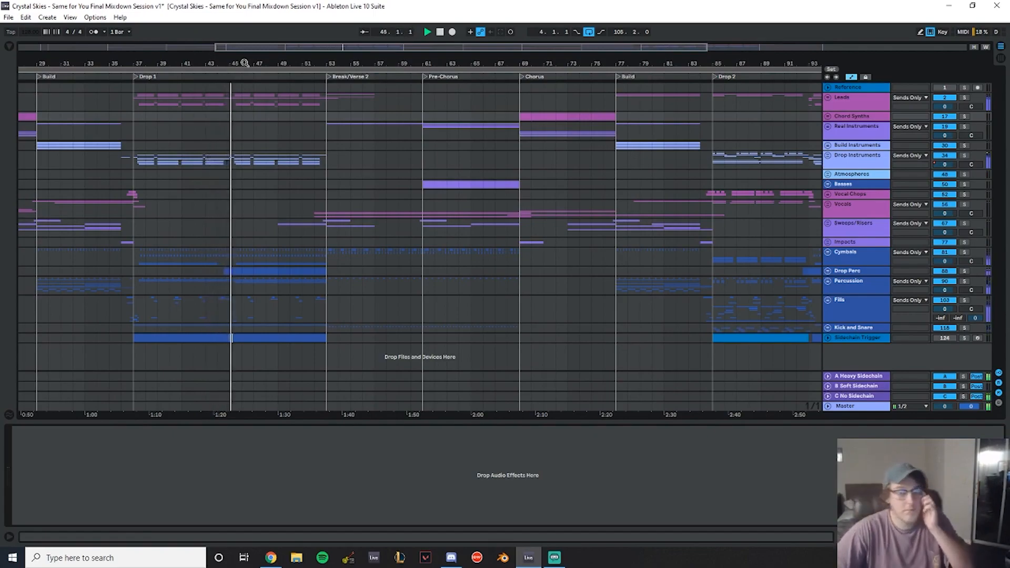
drag(242, 67, 177, 62)
drag(259, 58, 159, 55)
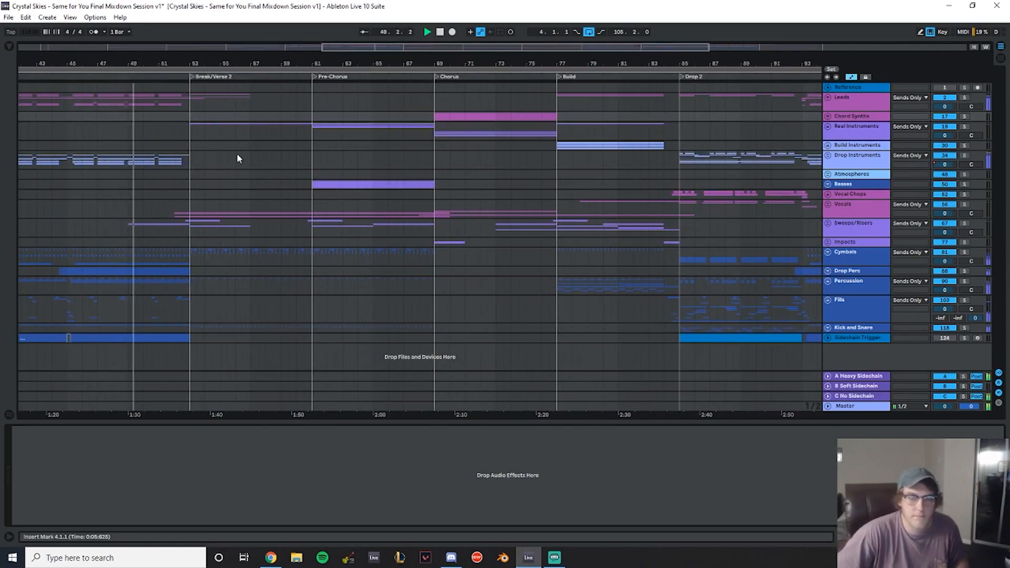
drag(179, 64, 263, 64)
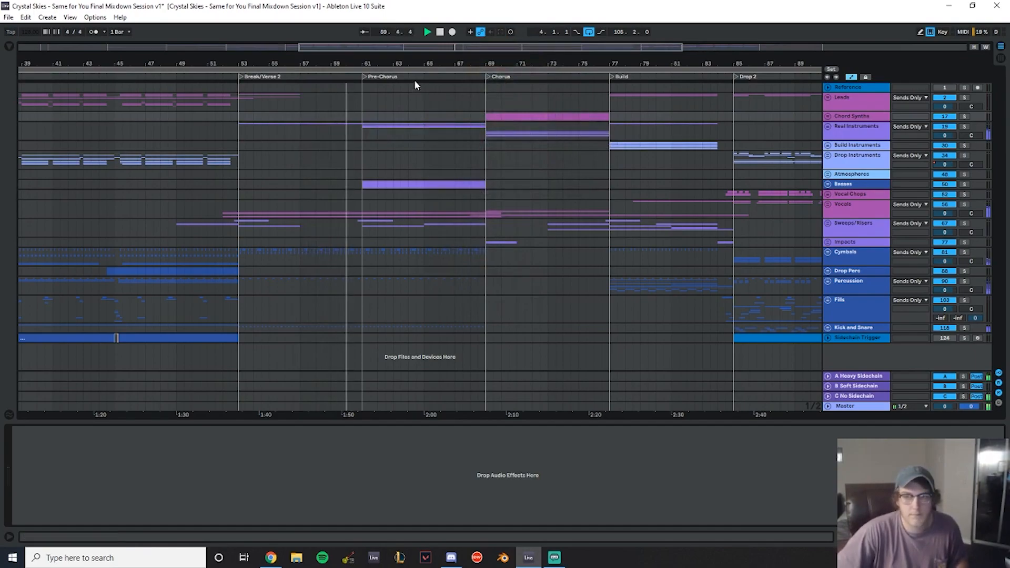
drag(362, 62, 322, 61)
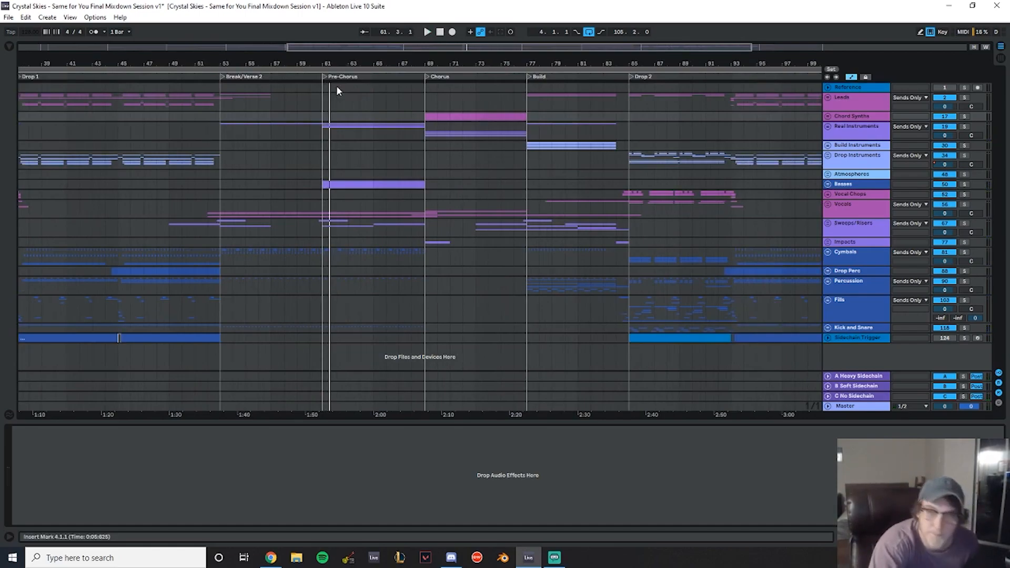
click(309, 100)
key(space)
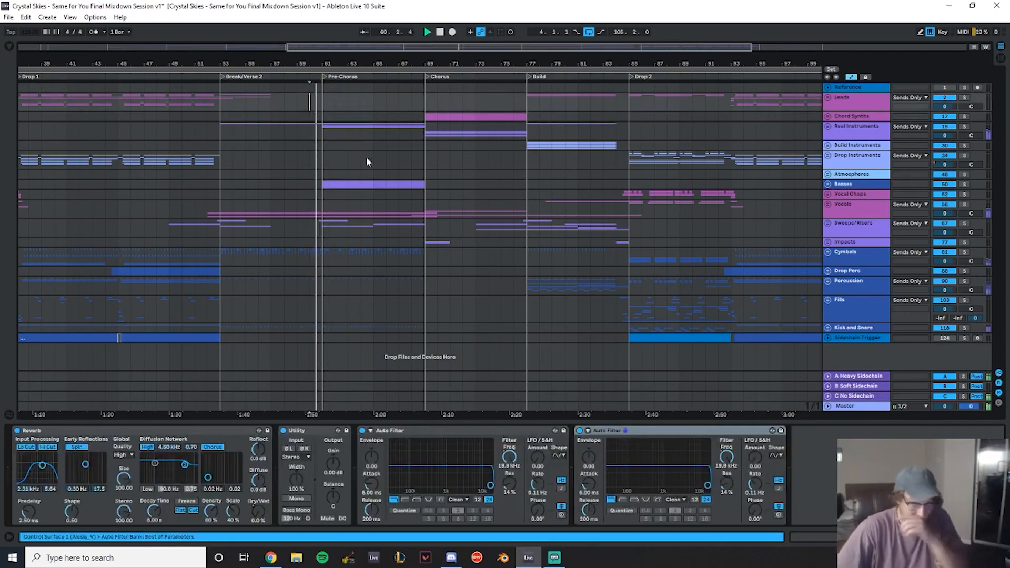
- Expand the Real Instruments and Acoustic Guitar groups and set the Acoustic Guitar group's volume to -4.8 dB
click(828, 127)
scroll(460, 182, down, 2)
click(831, 207)
drag(945, 216, 945, 231)
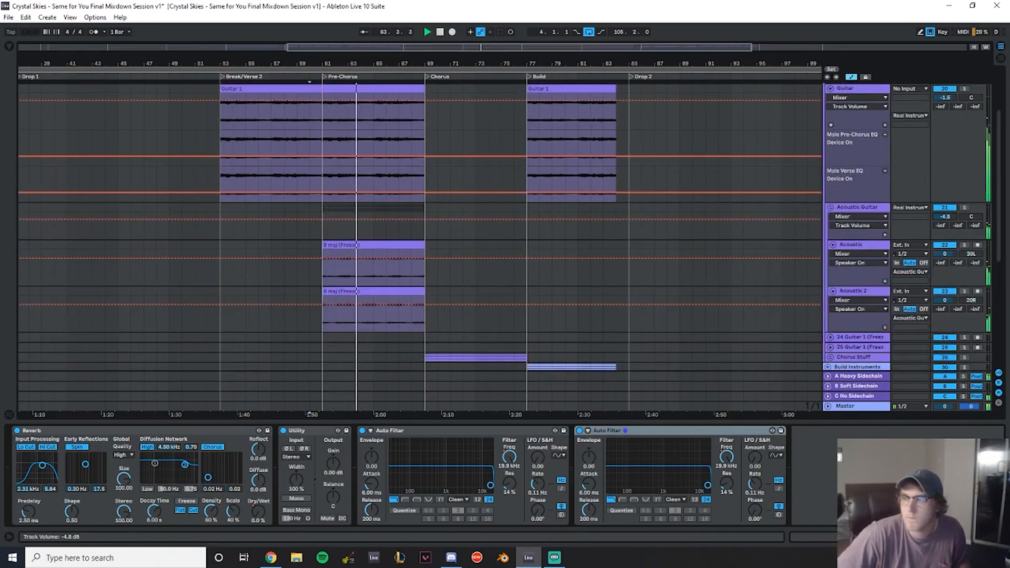
click(831, 207)
- Collapse the Real Instruments group and listen through the chorus, build, Drop 2 and outro sections
scroll(632, 210, down, 3)
drag(479, 66, 408, 40)
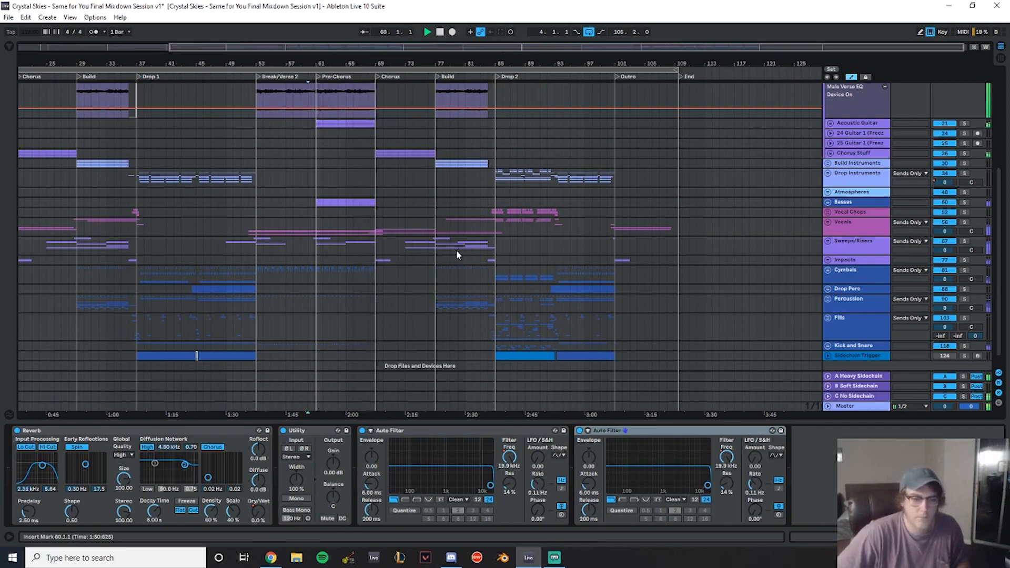
drag(432, 60, 311, 58)
scroll(526, 288, up, 8)
scroll(504, 171, down, 6)
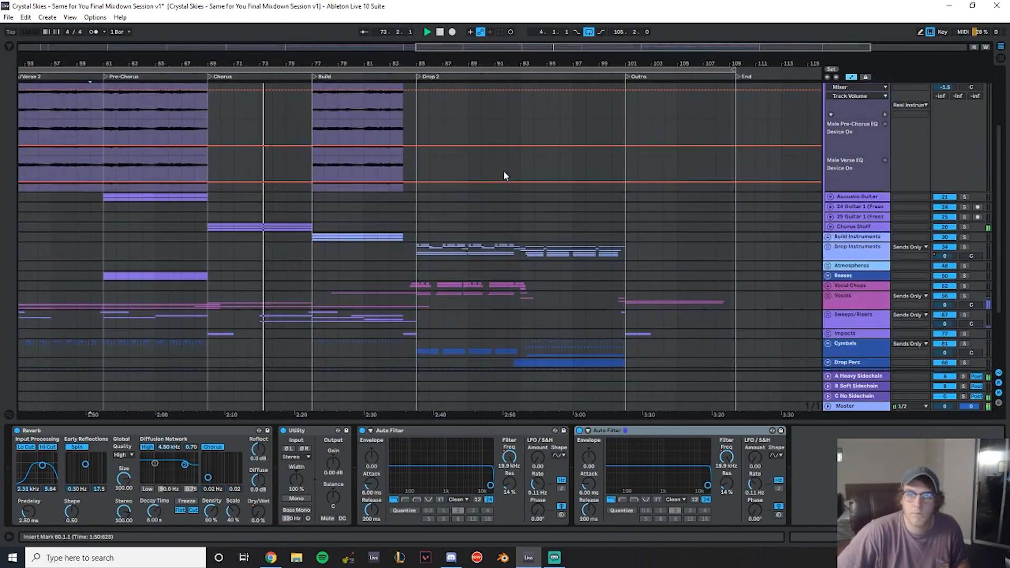
scroll(500, 158, up, 8)
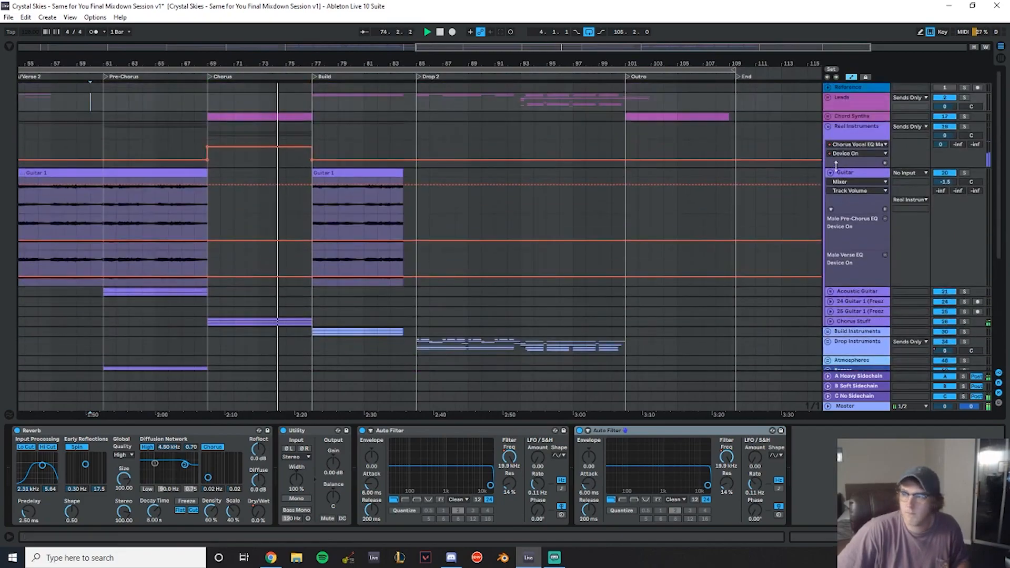
click(828, 127)
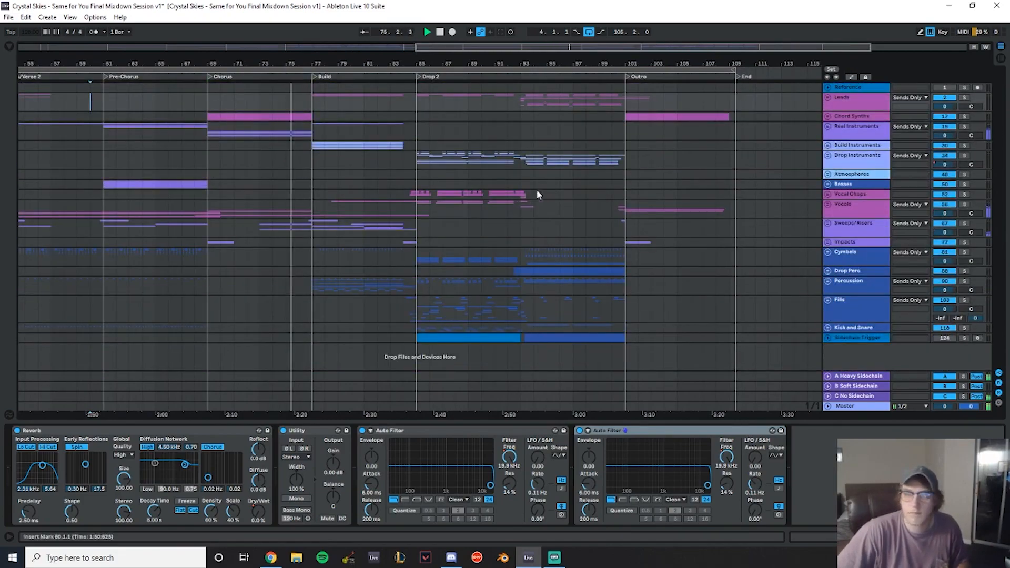
mouse_move(334, 56)
mouse_down()
mouse_move(507, 52)
mouse_move(318, 61)
mouse_up()
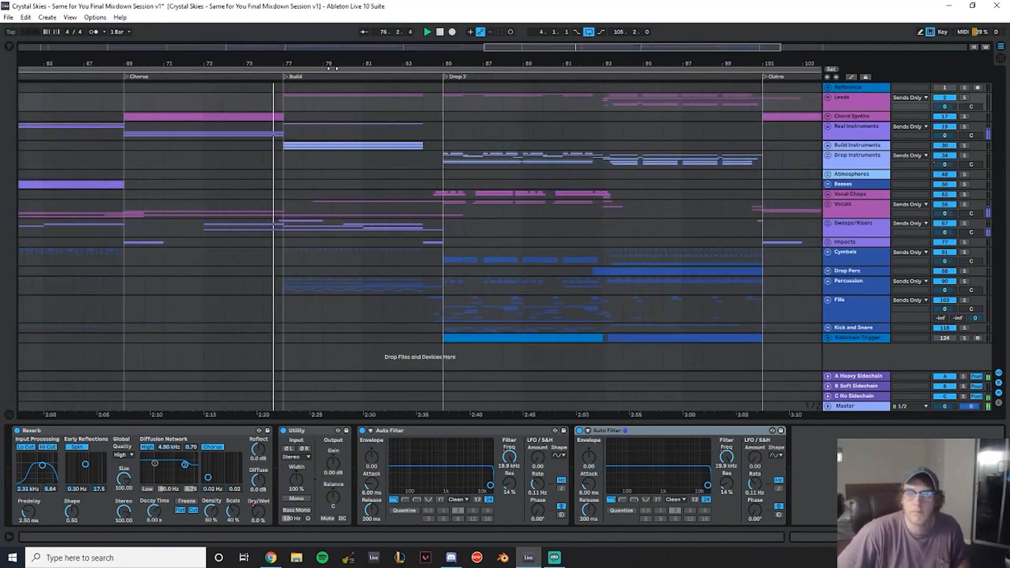
drag(477, 63, 388, 66)
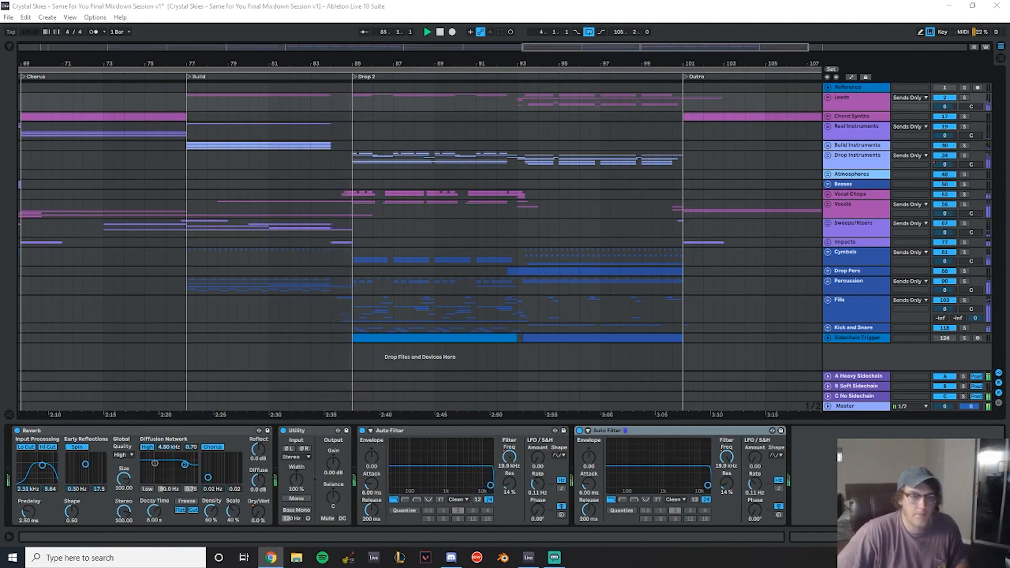
drag(425, 63, 277, 72)
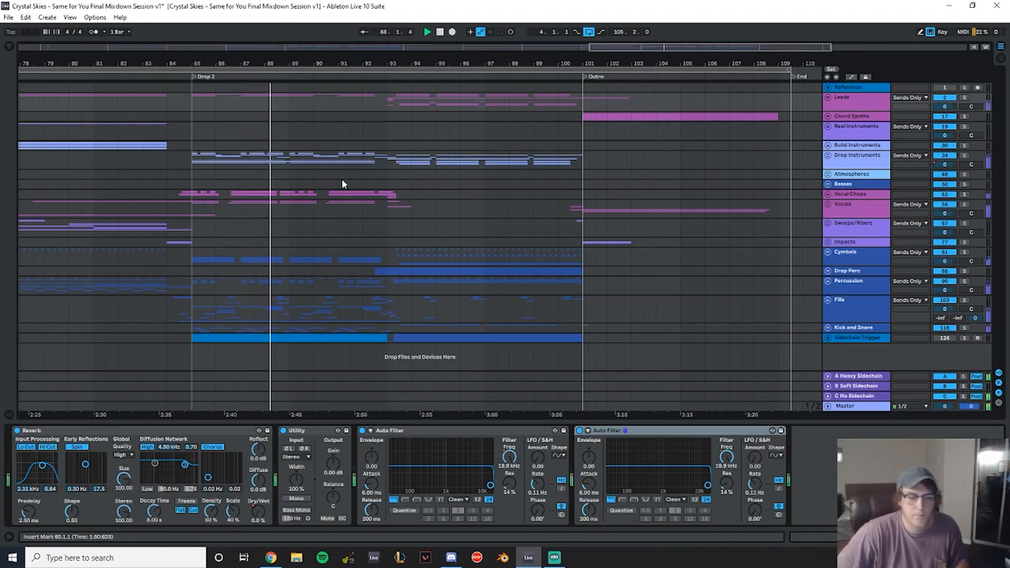
drag(342, 64, 320, 60)
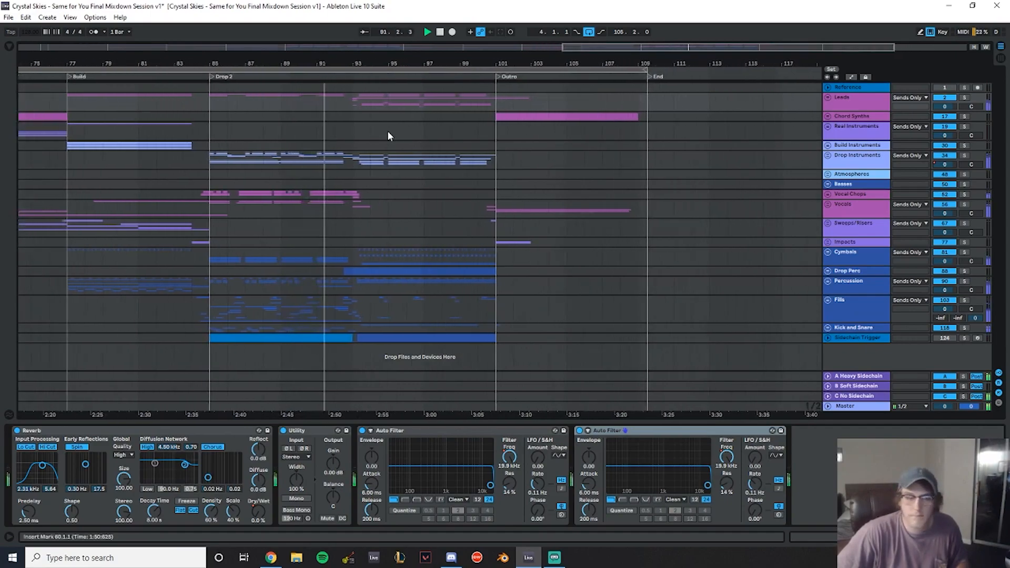
drag(376, 65, 262, 79)
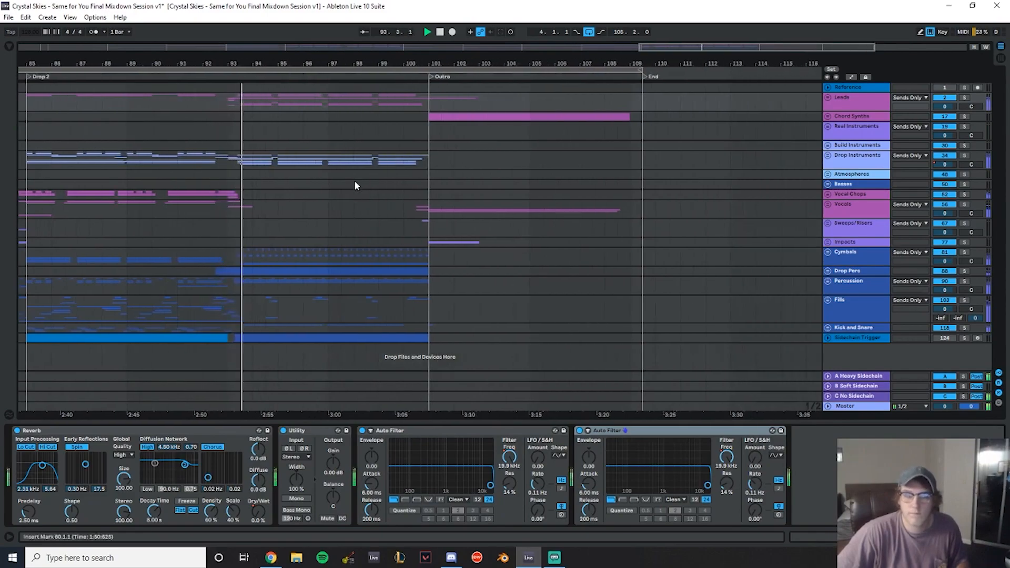
drag(270, 66, 384, 58)
drag(584, 66, 598, 60)
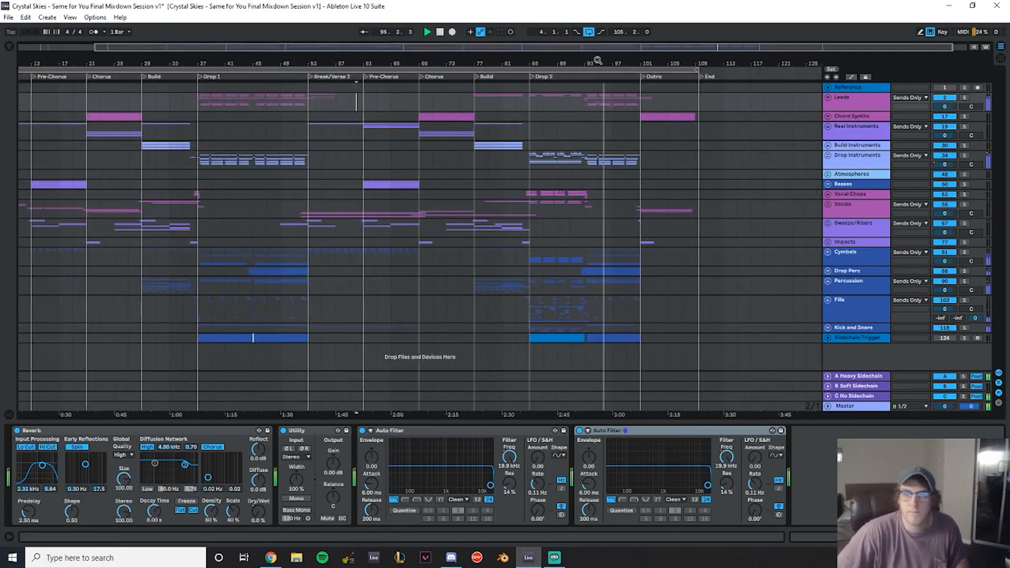
- Expand the Kick and Snare group and examine its kick clips around Drop 2 and the outro, then collapse it
click(829, 328)
scroll(632, 265, down, 3)
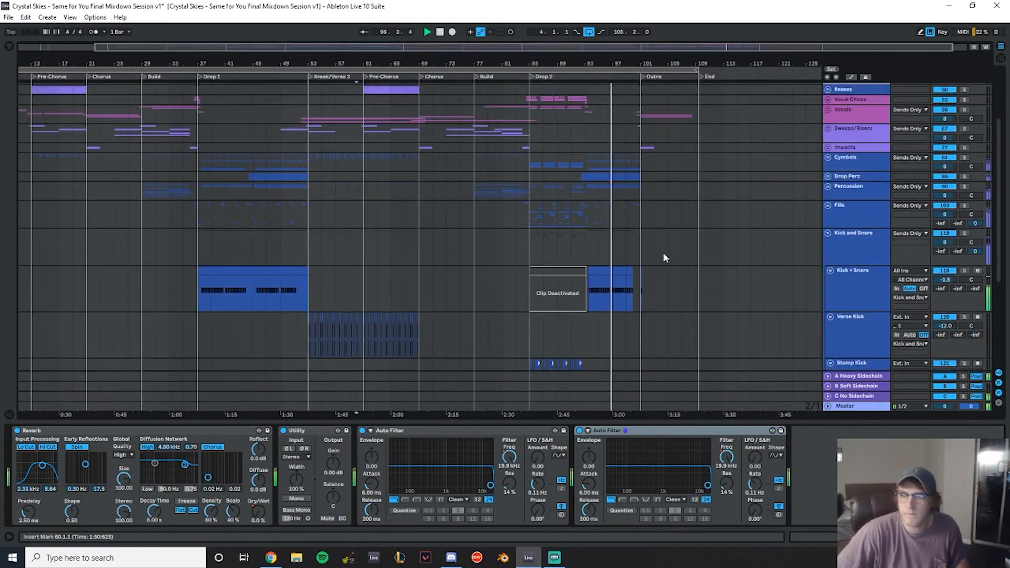
mouse_move(631, 64)
mouse_down()
mouse_move(587, 87)
mouse_move(641, 72)
mouse_up()
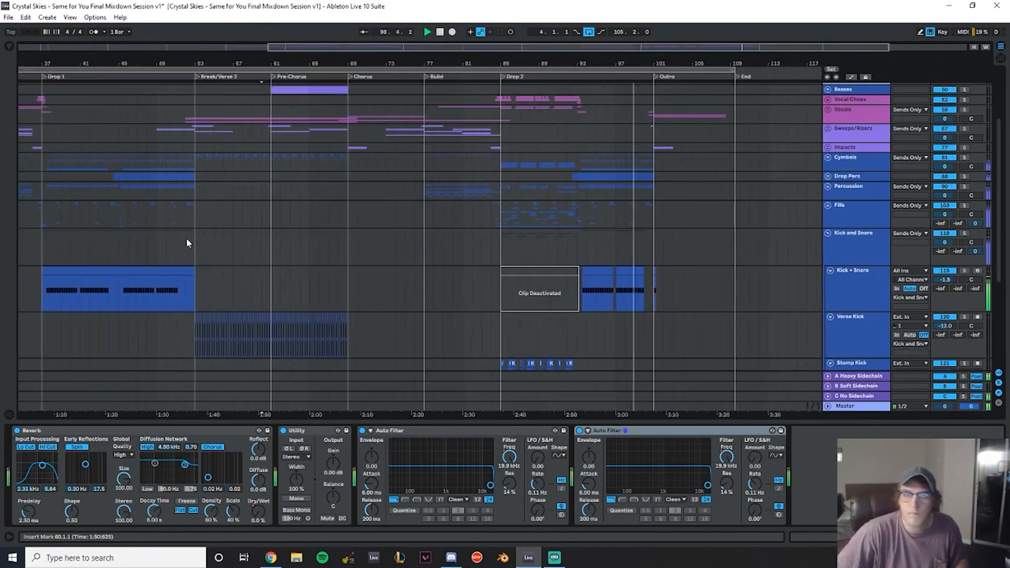
key(space)
drag(199, 221, 120, 162)
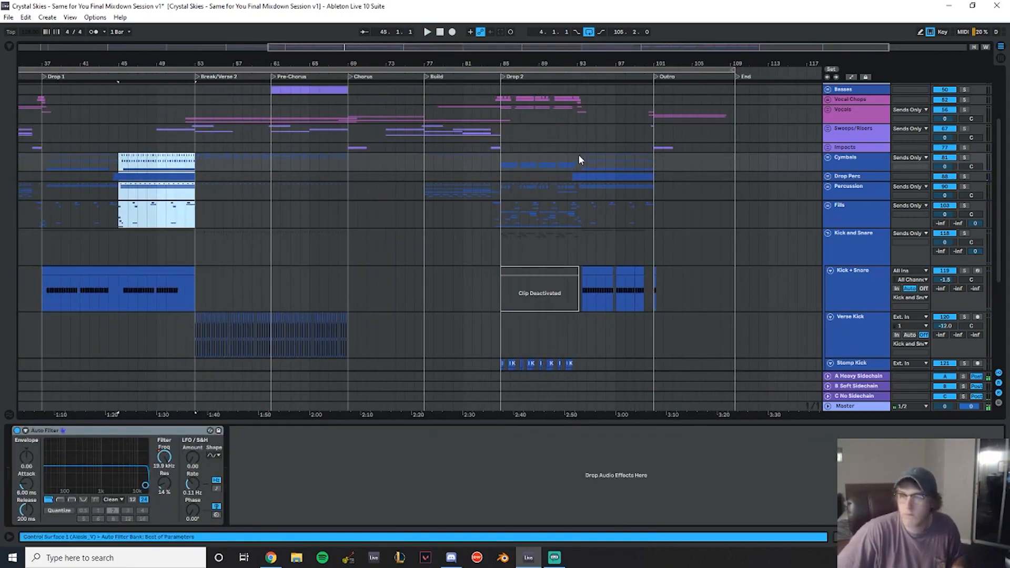
drag(579, 159, 653, 219)
scroll(708, 285, down, 1)
click(120, 288)
drag(120, 285, 646, 278)
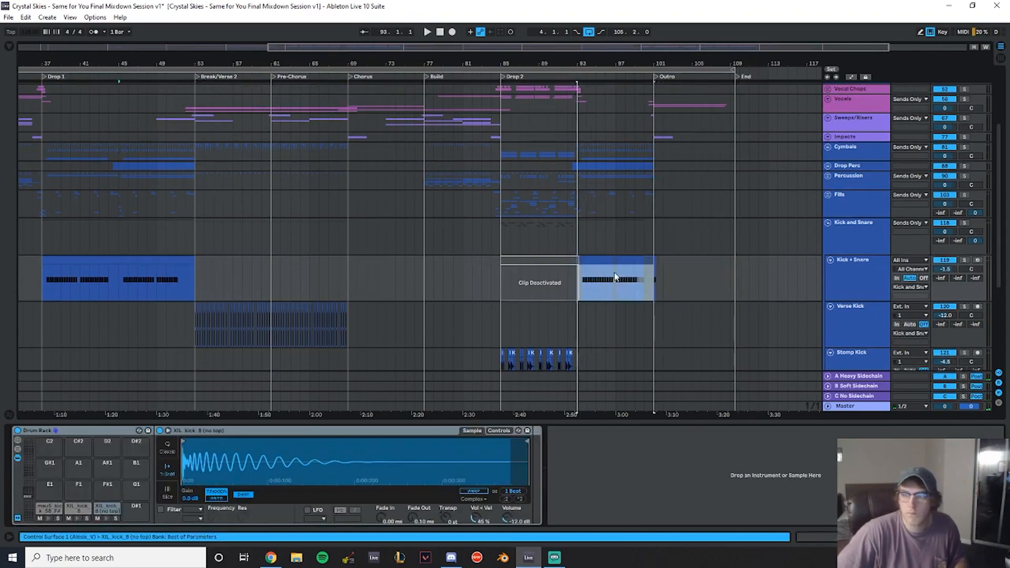
click(575, 225)
key(space)
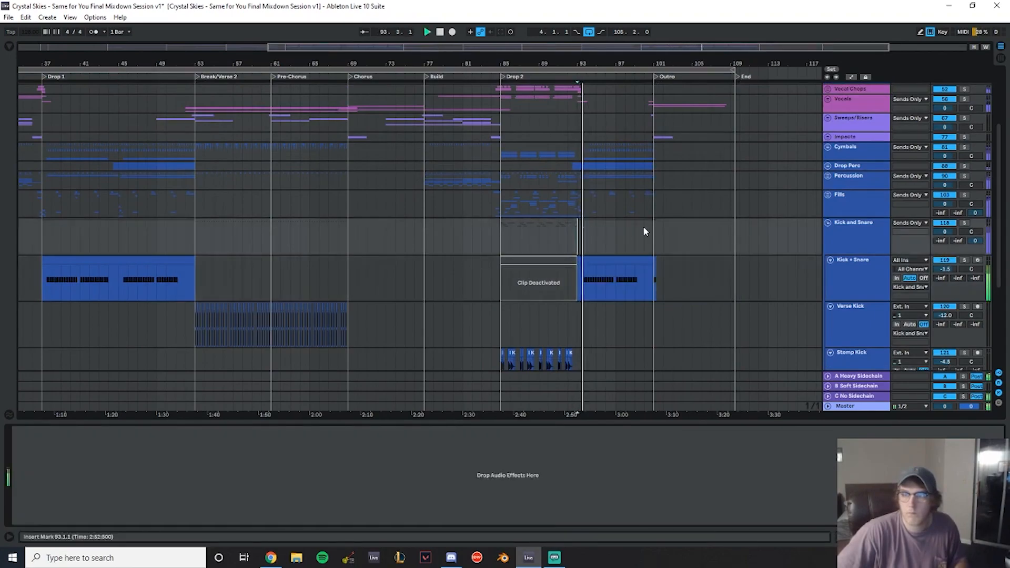
drag(625, 62, 463, 274)
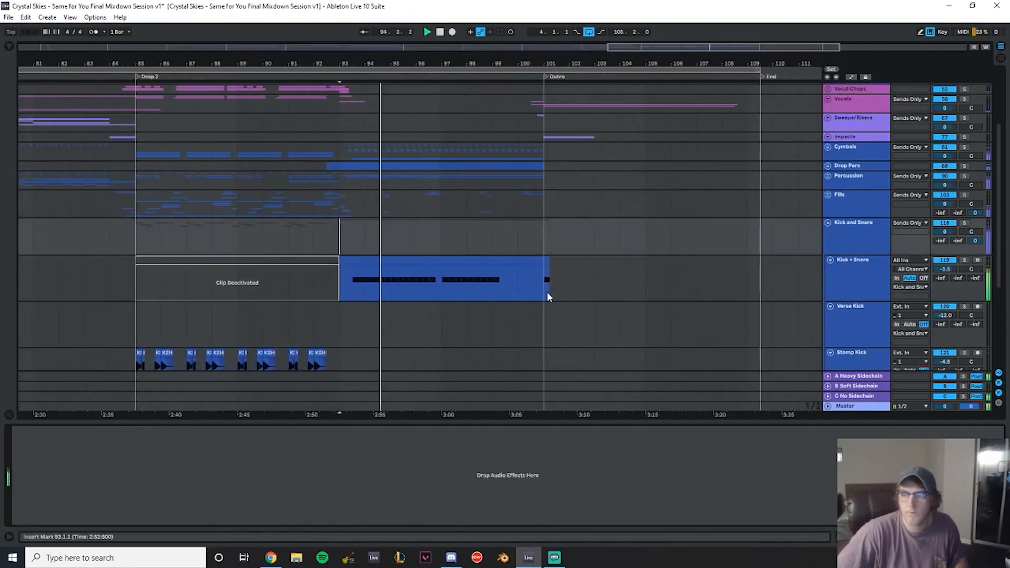
click(531, 222)
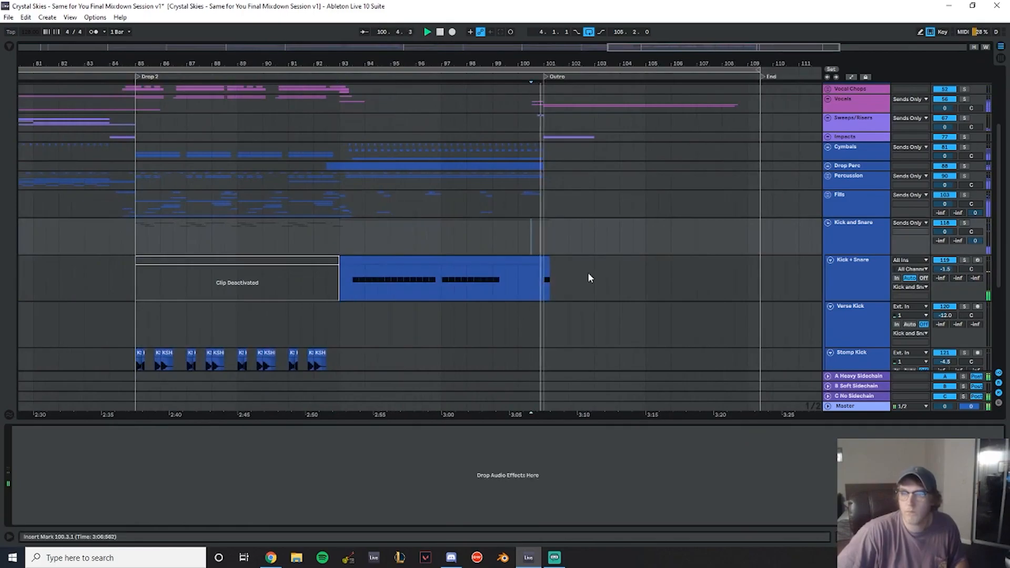
drag(540, 63, 528, 24)
scroll(687, 219, up, 2)
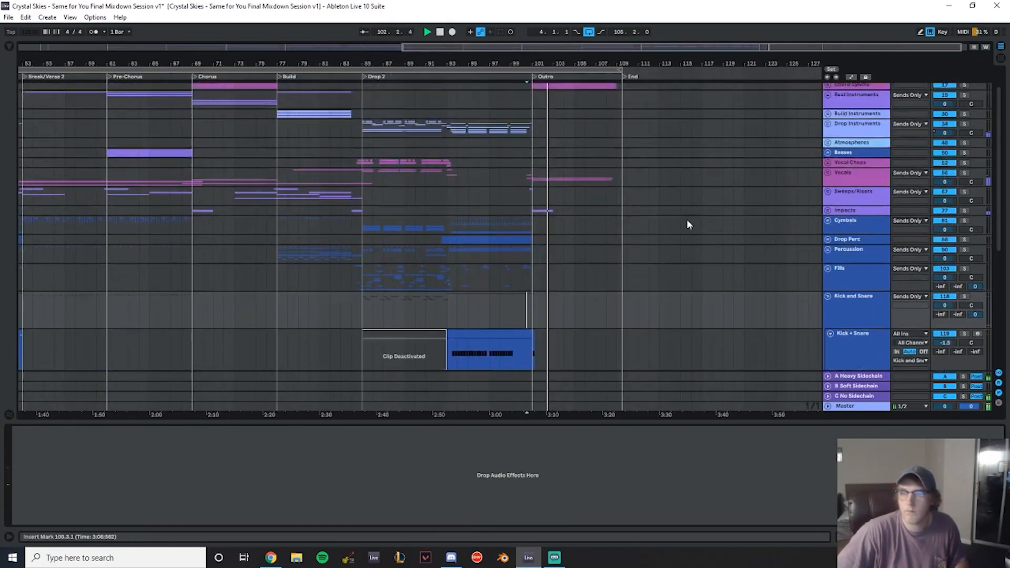
click(827, 297)
drag(528, 63, 607, 65)
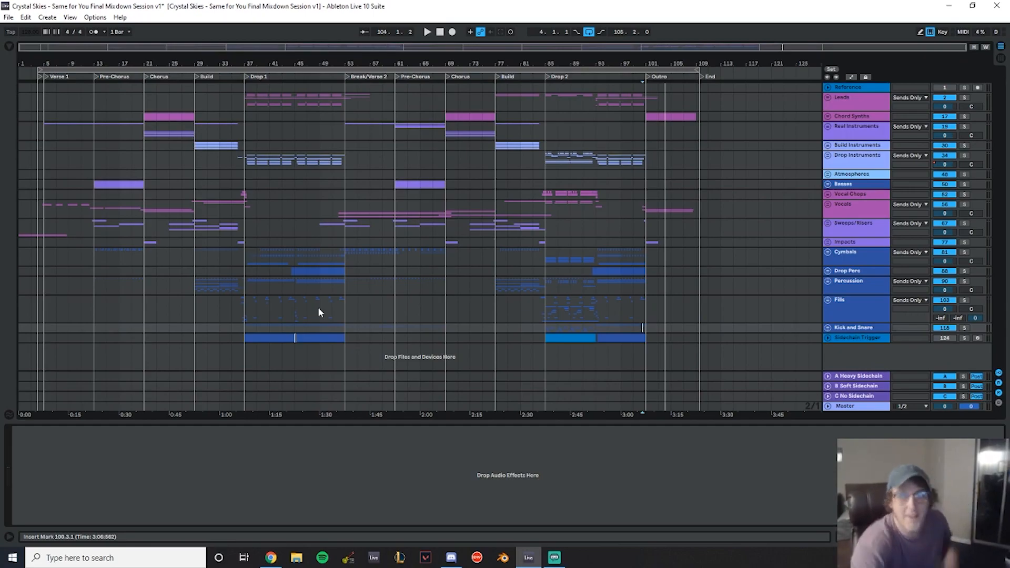
- Audition the song from the starts of the verse, chorus, build and Drop 2 sections
key(space)
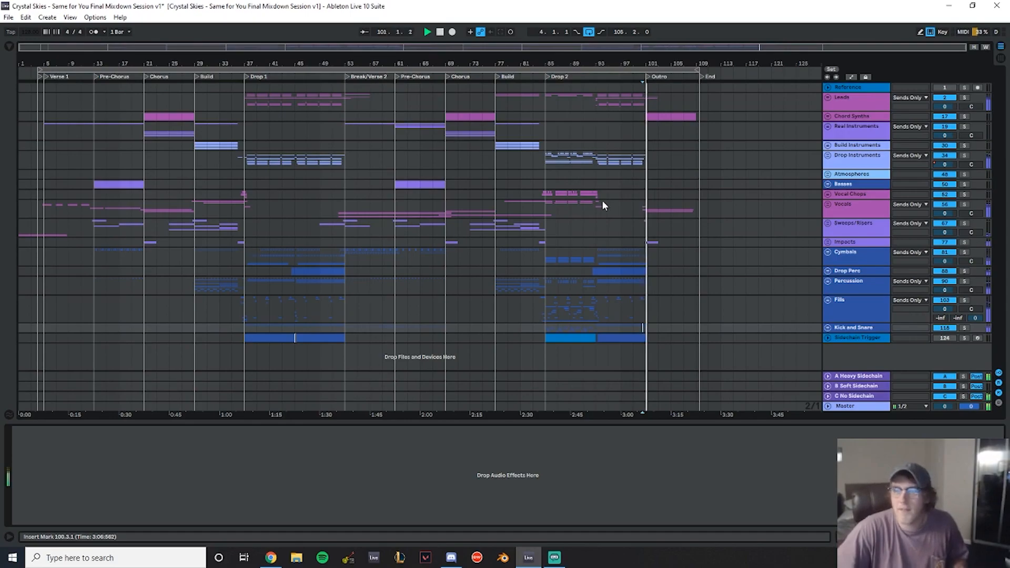
click(39, 115)
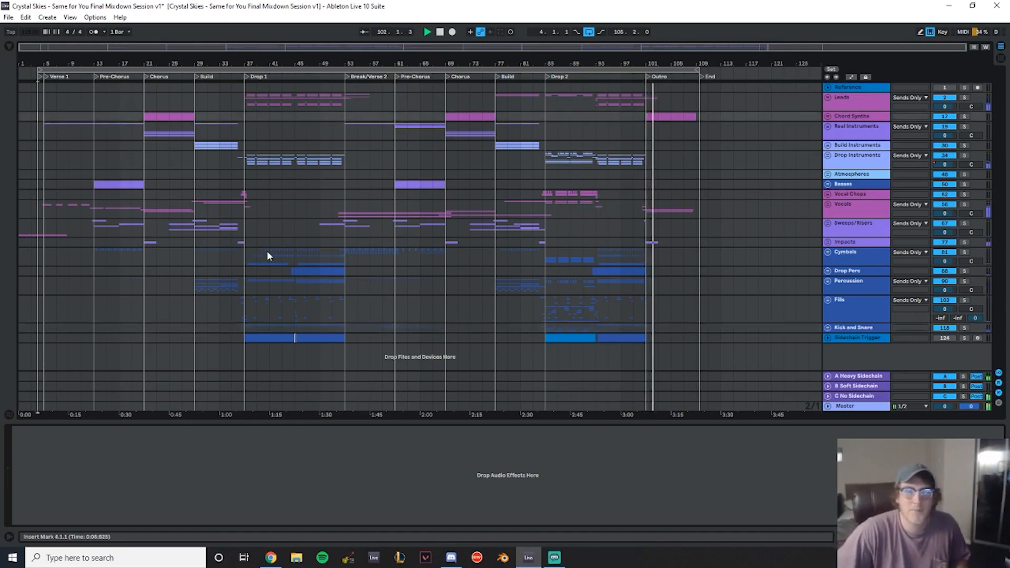
key(space)
key(space)
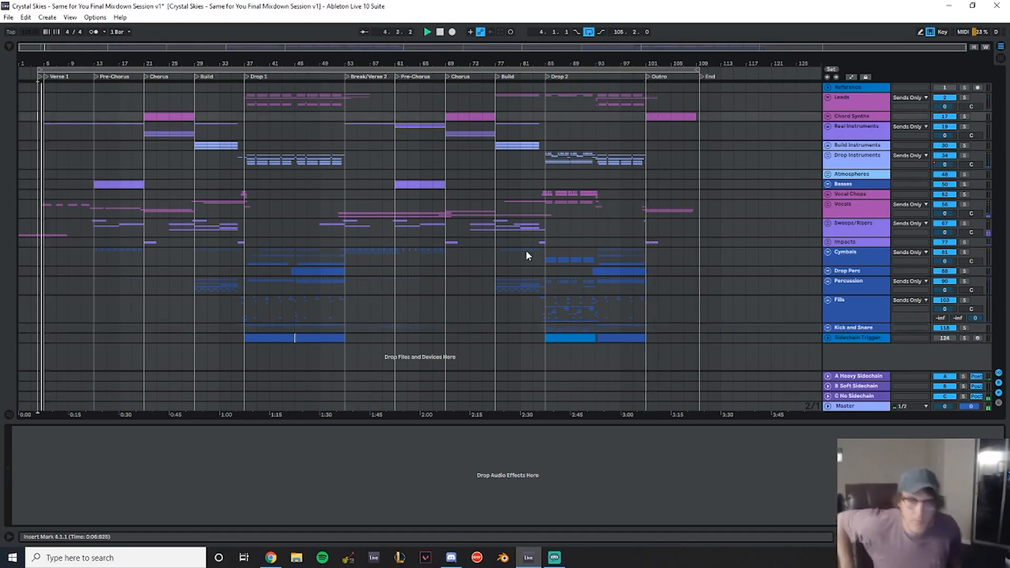
click(143, 116)
key(space)
click(195, 115)
key(space)
key(space)
drag(270, 63, 64, 60)
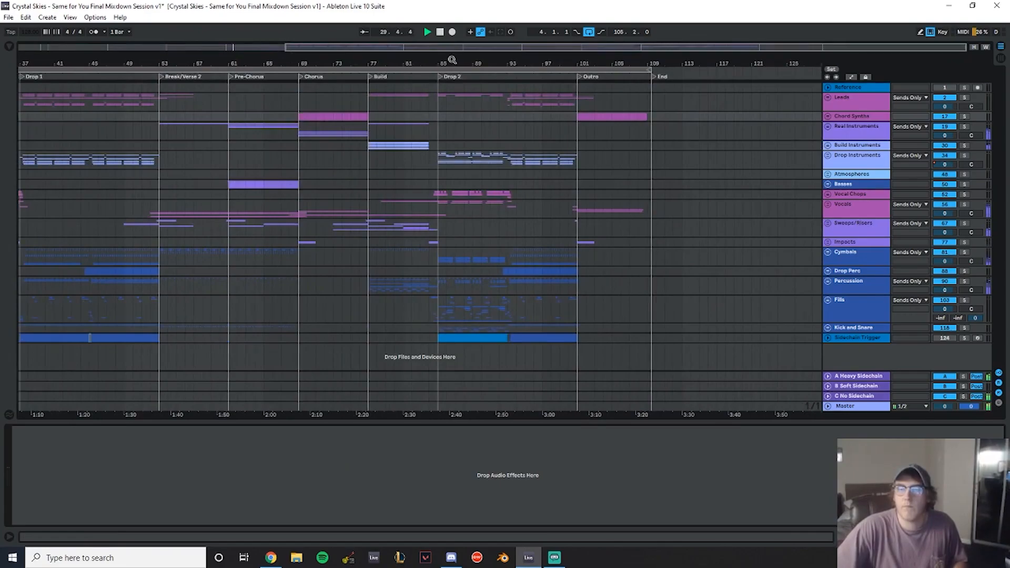
drag(452, 60, 378, 140)
click(388, 99)
key(space)
mouse_move(372, 64)
mouse_down()
mouse_move(377, 79)
mouse_move(354, 157)
mouse_up()
click(348, 116)
key(space)
key(space)
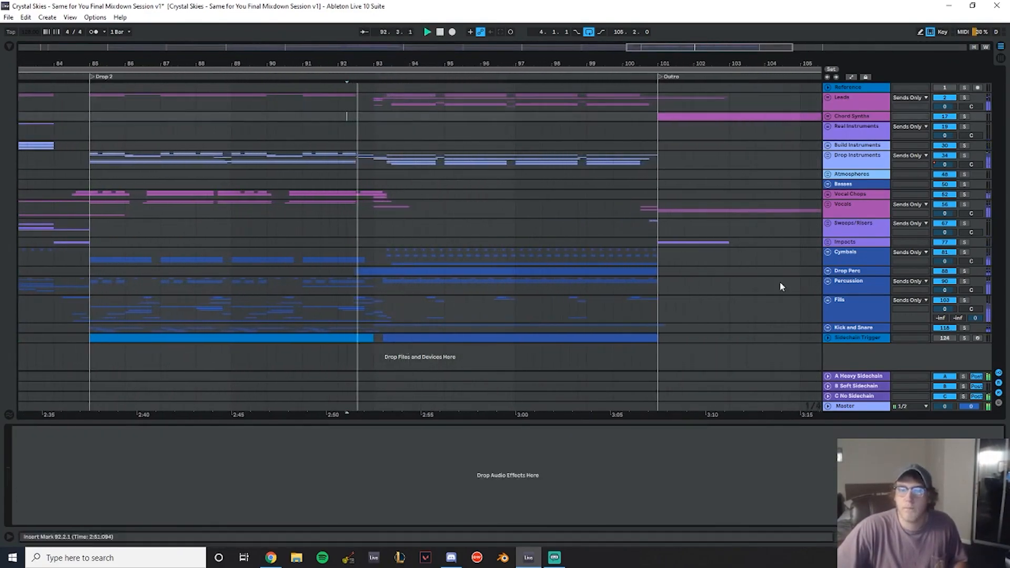
- Review the Kick + Snare, Verse Kick and Stomp Kick clips across the song, then collapse the Kick and Snare group
click(829, 328)
scroll(517, 225, down, 4)
key(space)
drag(661, 270, 380, 268)
click(359, 235)
key(space)
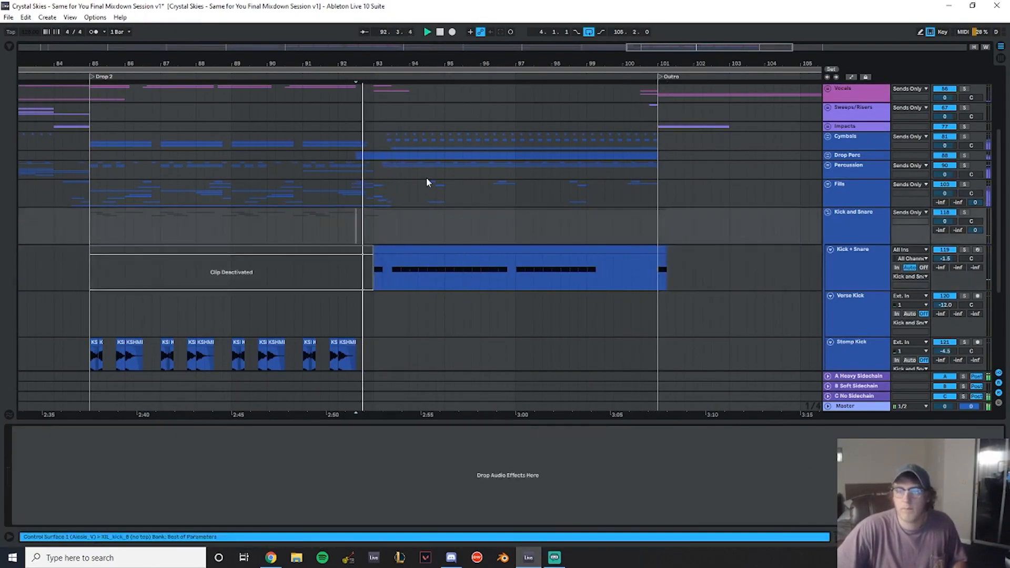
mouse_move(406, 57)
mouse_down()
mouse_move(430, 68)
mouse_move(429, 40)
mouse_move(753, 29)
mouse_up()
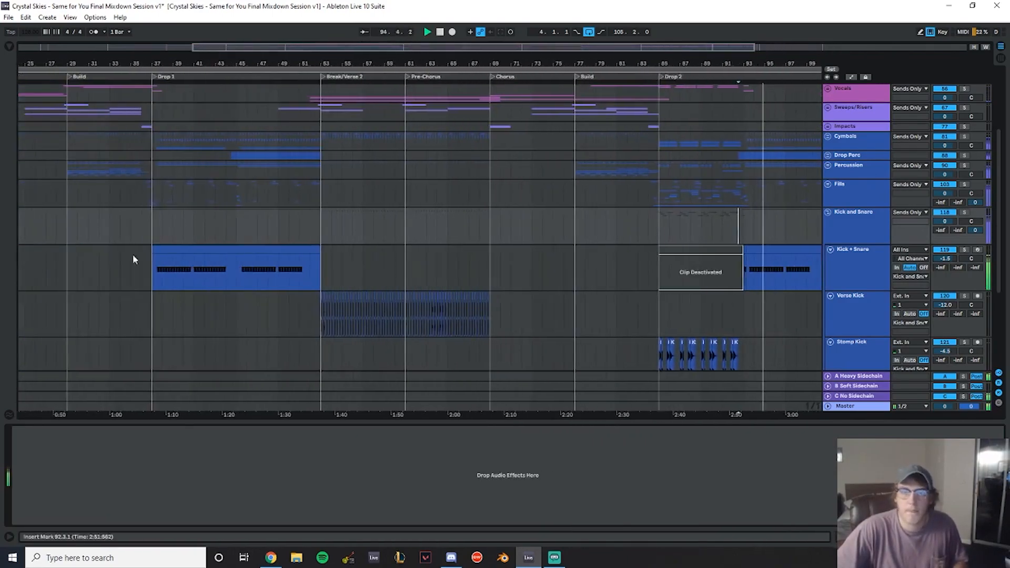
drag(369, 60, 271, 51)
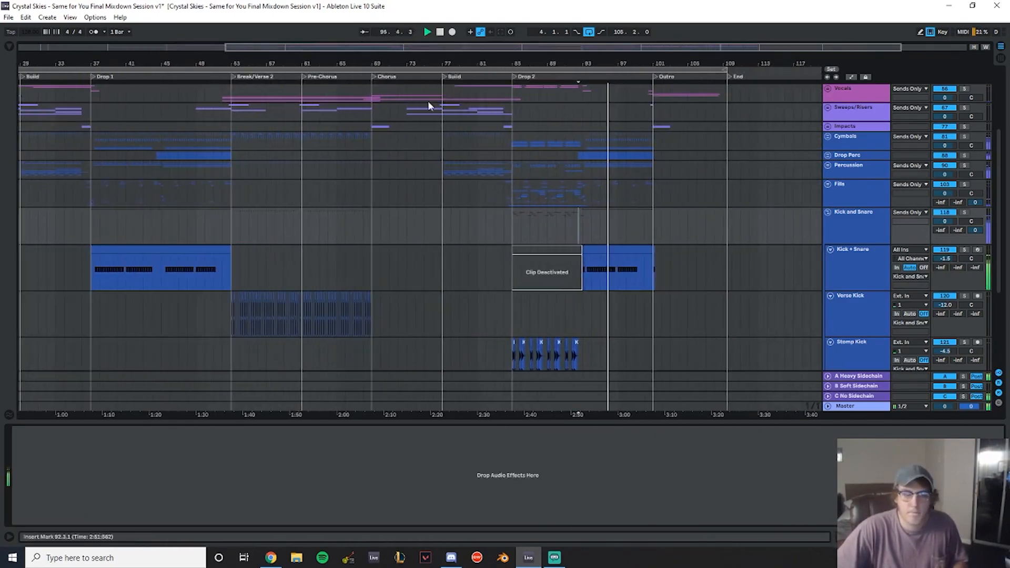
scroll(726, 211, up, 2)
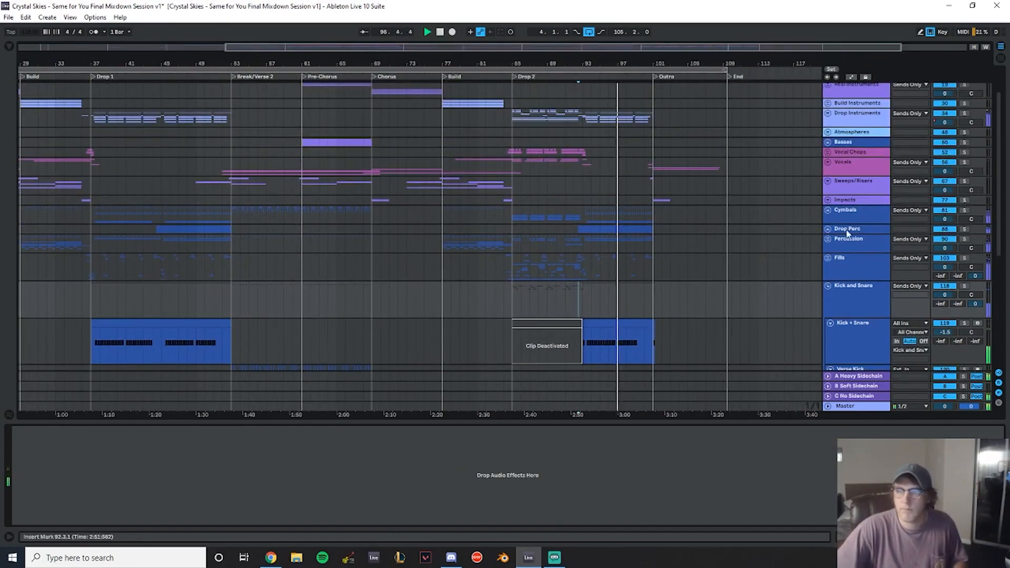
click(828, 287)
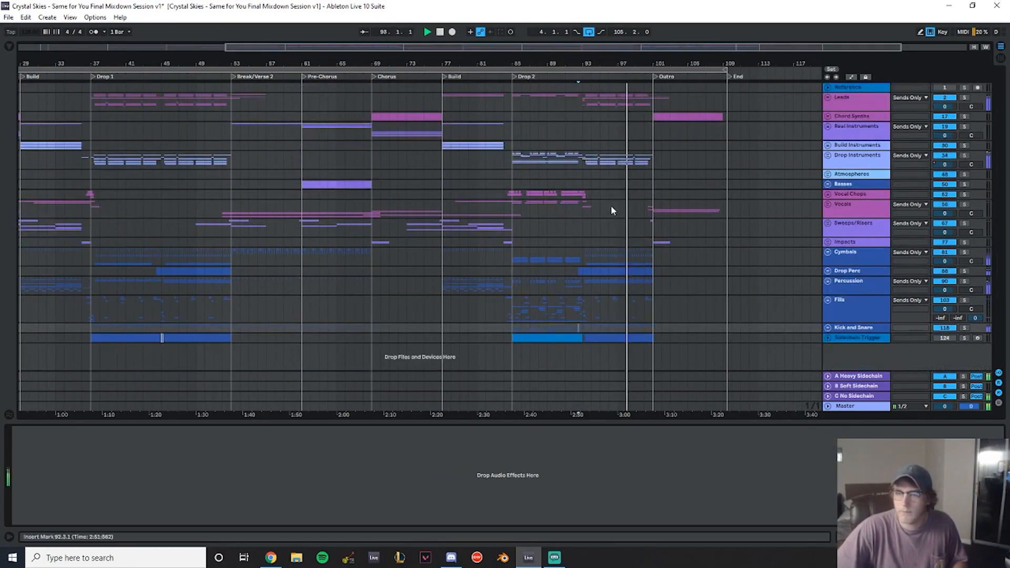
click(591, 314)
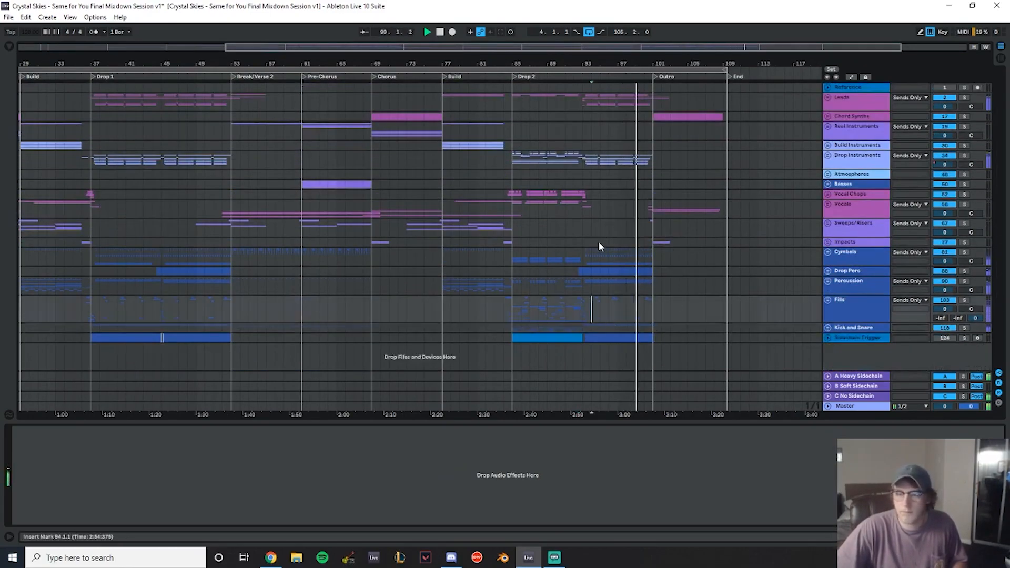
right_click(852, 339)
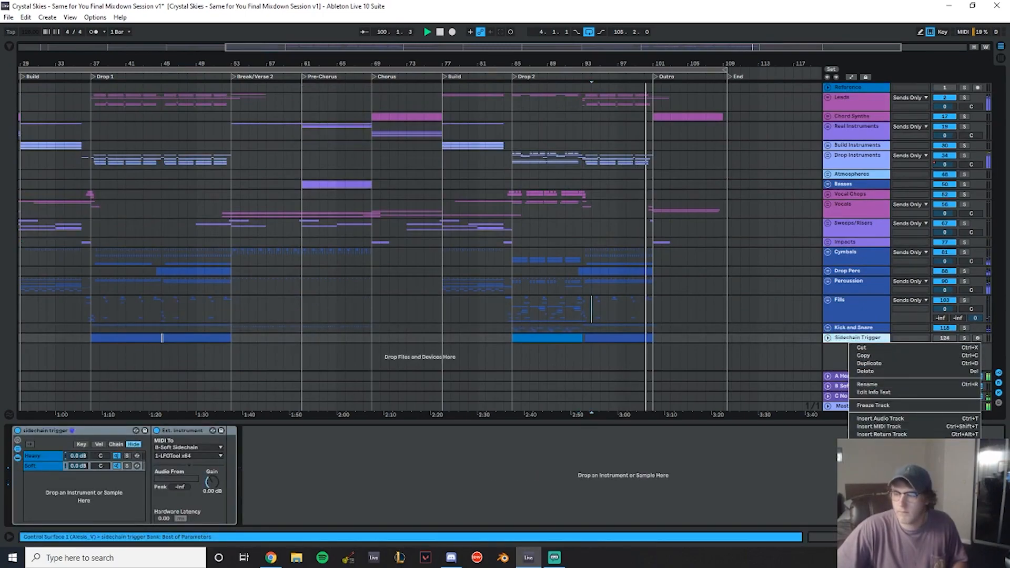
click(588, 285)
click(511, 219)
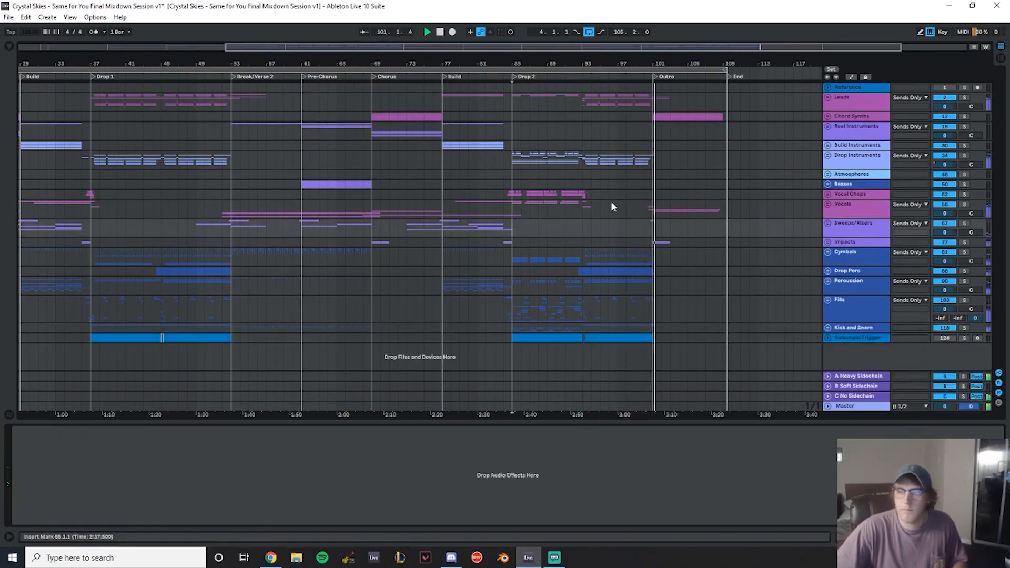
- Audition the song from the start of the Break/Verse 2 section
drag(649, 64, 634, 37)
drag(375, 63, 448, 99)
click(356, 107)
key(space)
key(space)
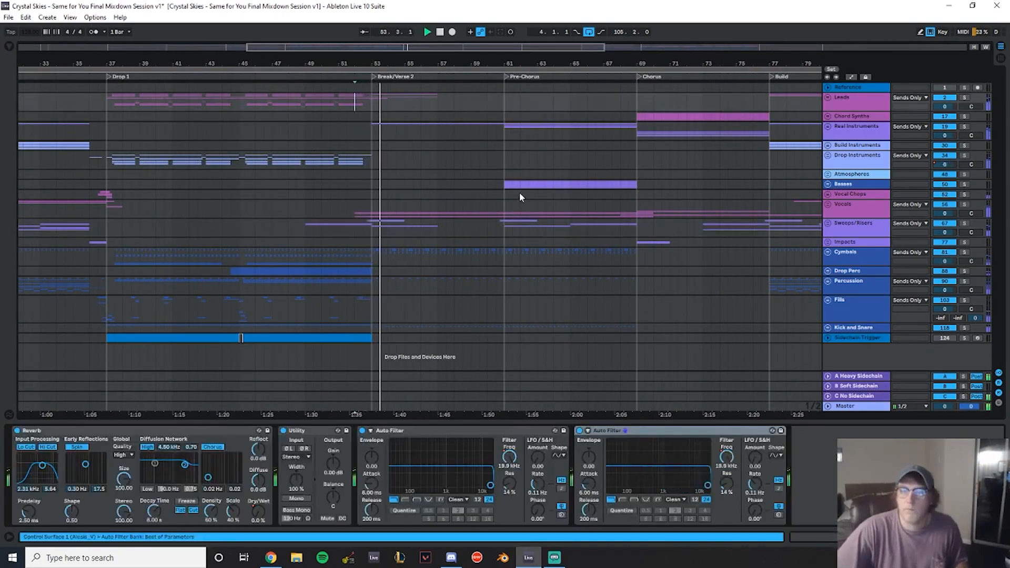
- Expand the Real Instruments and Acoustic Guitar groups to inspect the acoustic E maj clips in the Pre-Chorus
drag(398, 71, 353, 91)
click(828, 204)
scroll(450, 224, down, 5)
scroll(497, 215, up, 5)
click(829, 192)
drag(501, 62, 294, 74)
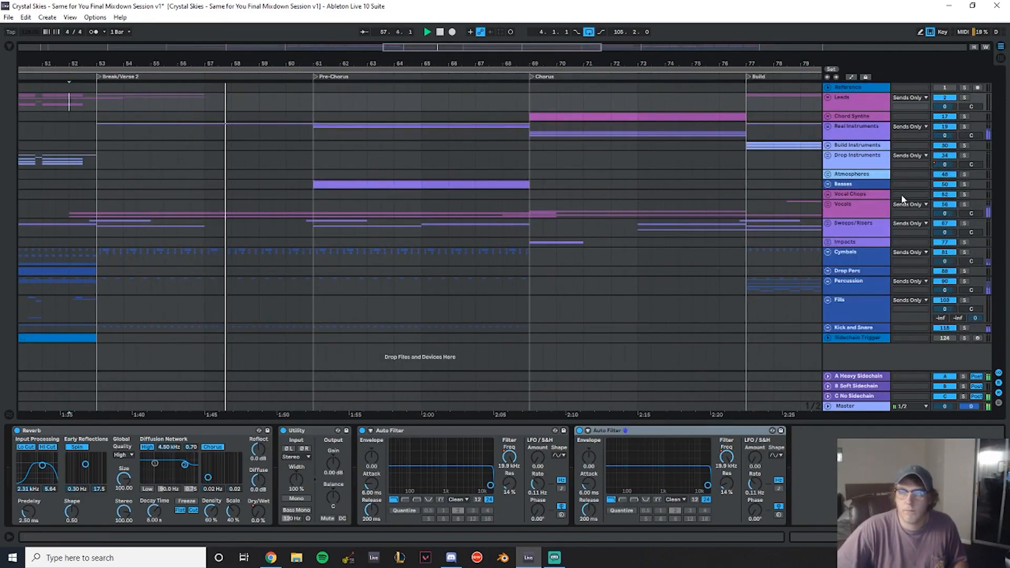
click(828, 127)
scroll(548, 142, down, 3)
scroll(447, 141, up, 2)
click(830, 182)
scroll(684, 176, down, 3)
drag(419, 64, 416, 56)
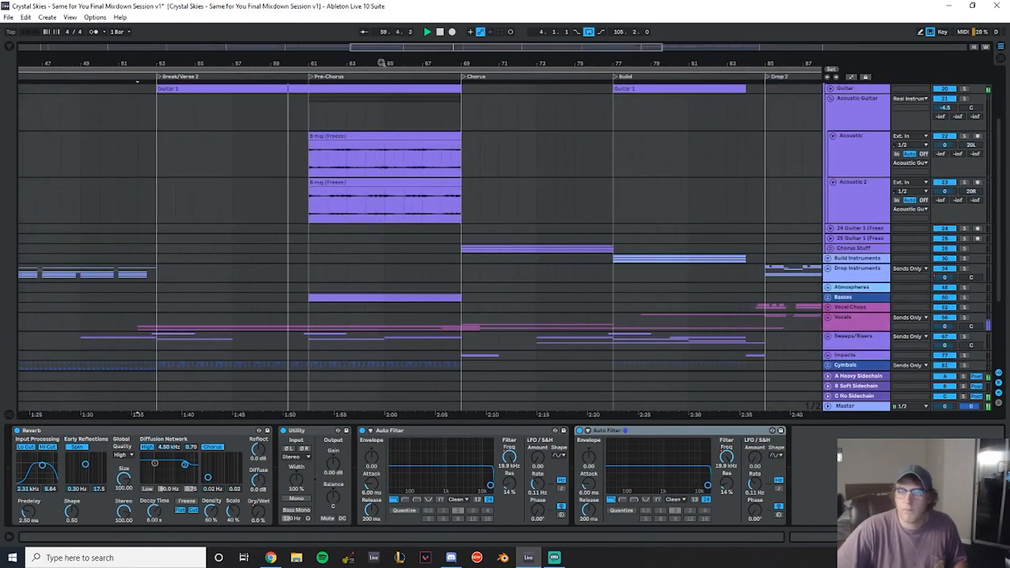
- Expand the Basses group, set the Pre-Chorus Reese track's volume to -7.5 dB, and collapse the group
click(827, 297)
scroll(945, 311, down, 2)
drag(945, 302, 945, 294)
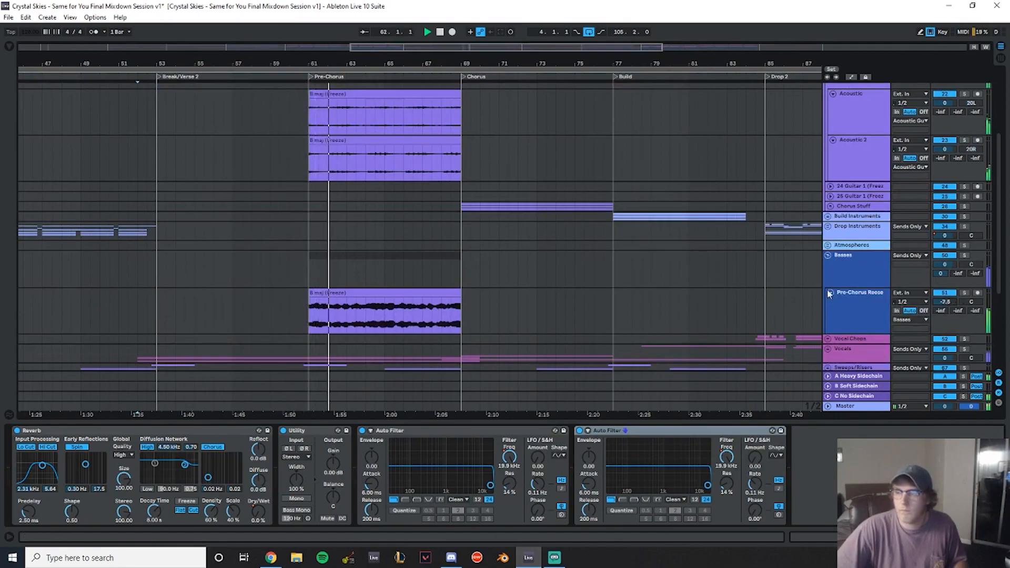
click(829, 257)
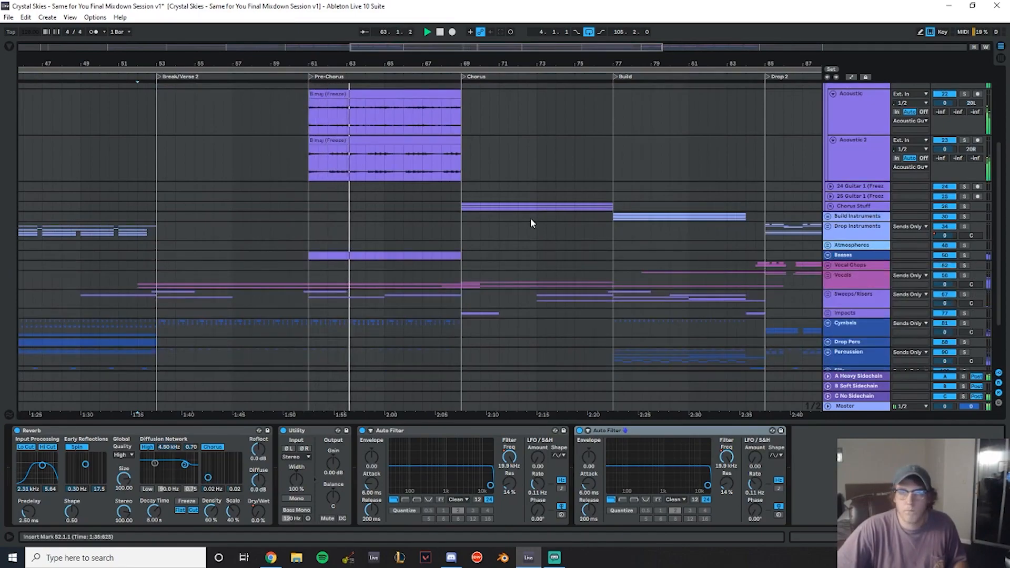
- Play the song from the start of the Pre-Chorus section
scroll(556, 222, up, 5)
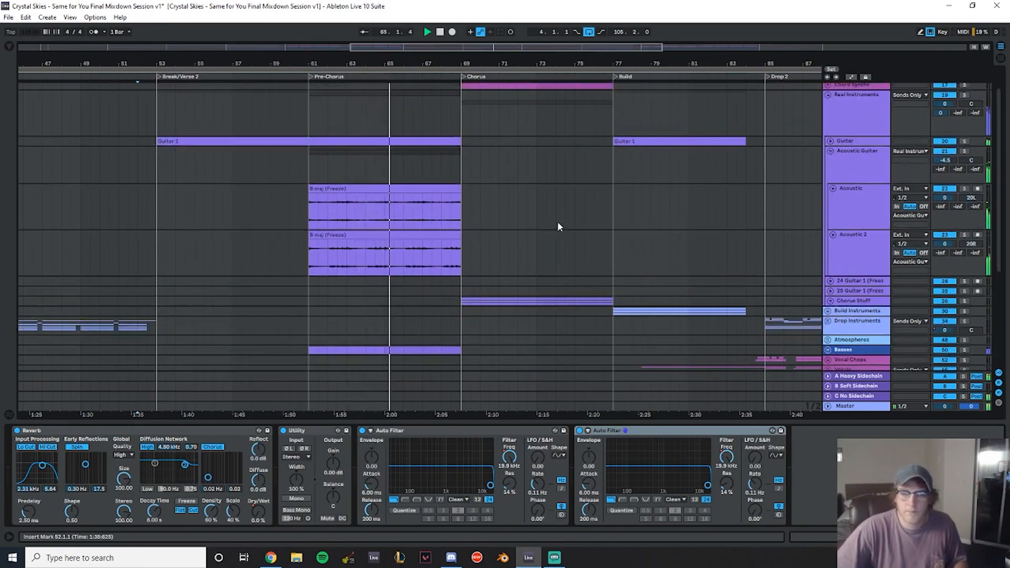
scroll(557, 221, down, 5)
scroll(455, 197, up, 5)
ctrl+scroll(455, 197, up, 2)
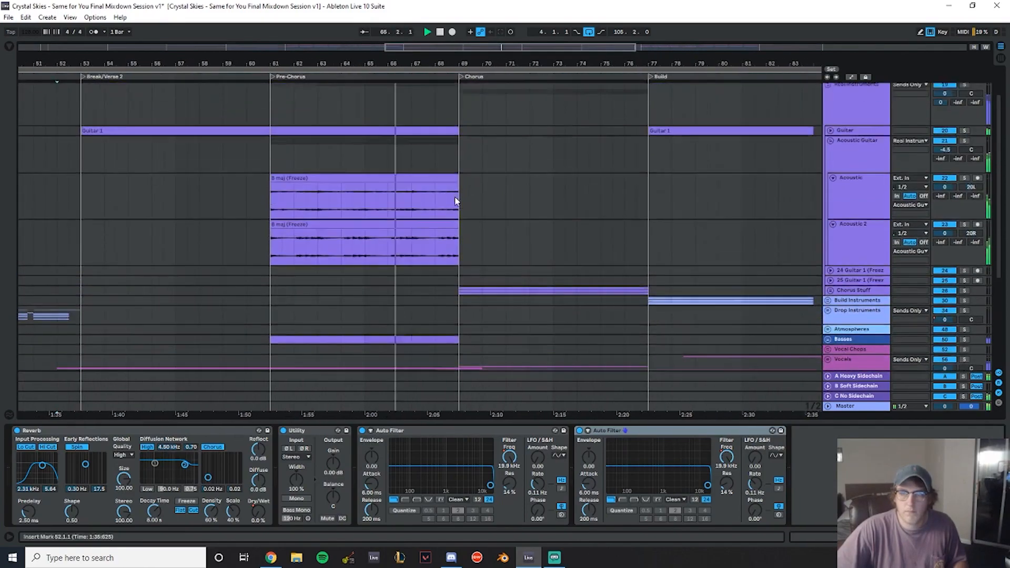
click(268, 165)
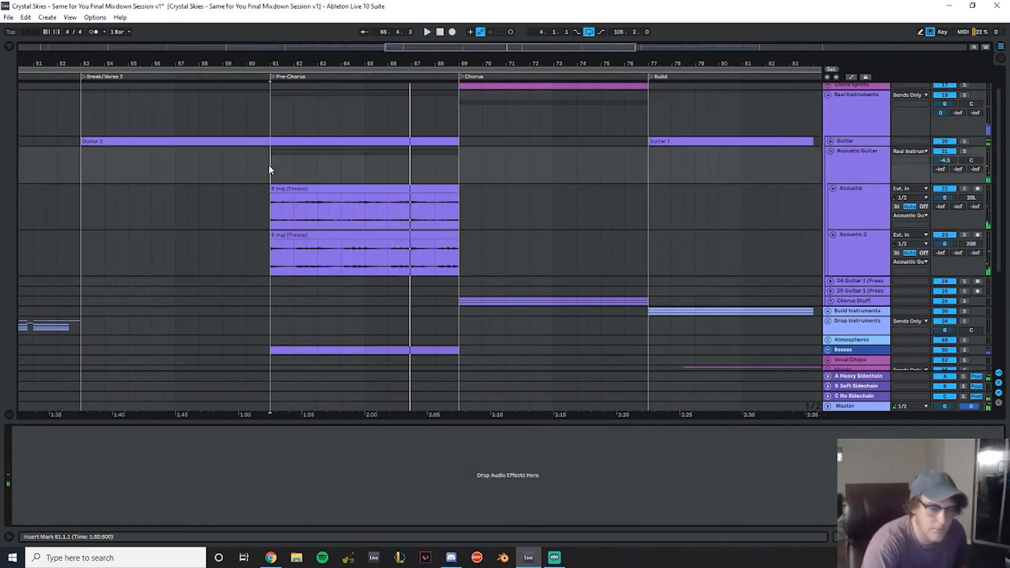
key(space)
- Solo the Acoustic Guitar group, set its volume to -3.0 dB, and unsolo it
click(967, 151)
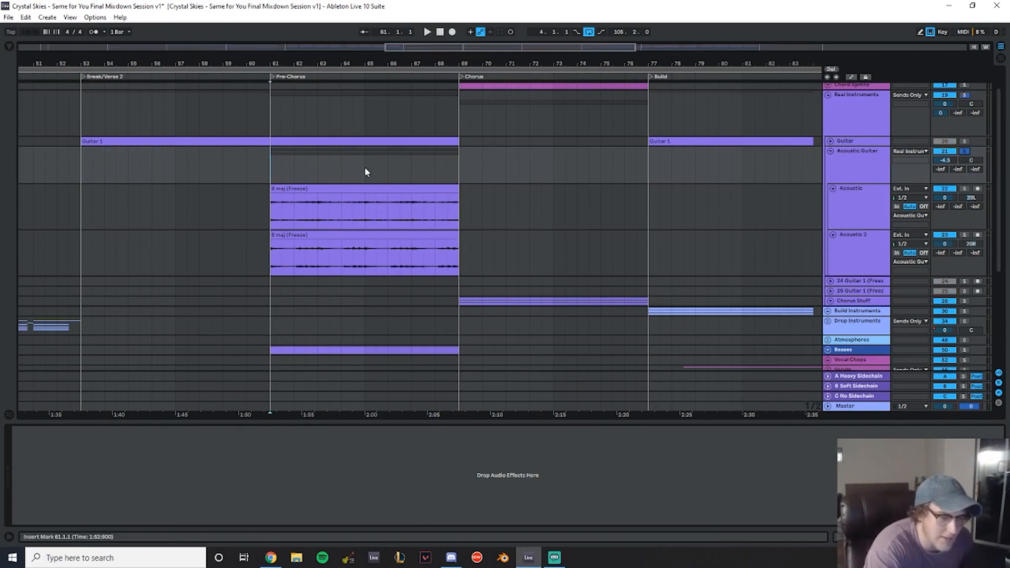
key(space)
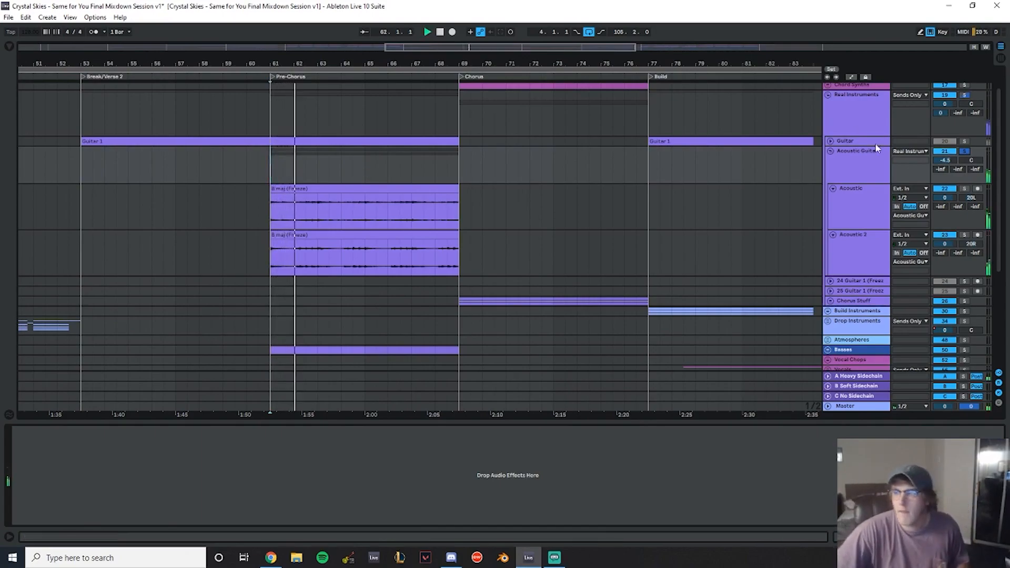
drag(953, 161, 953, 155)
click(964, 151)
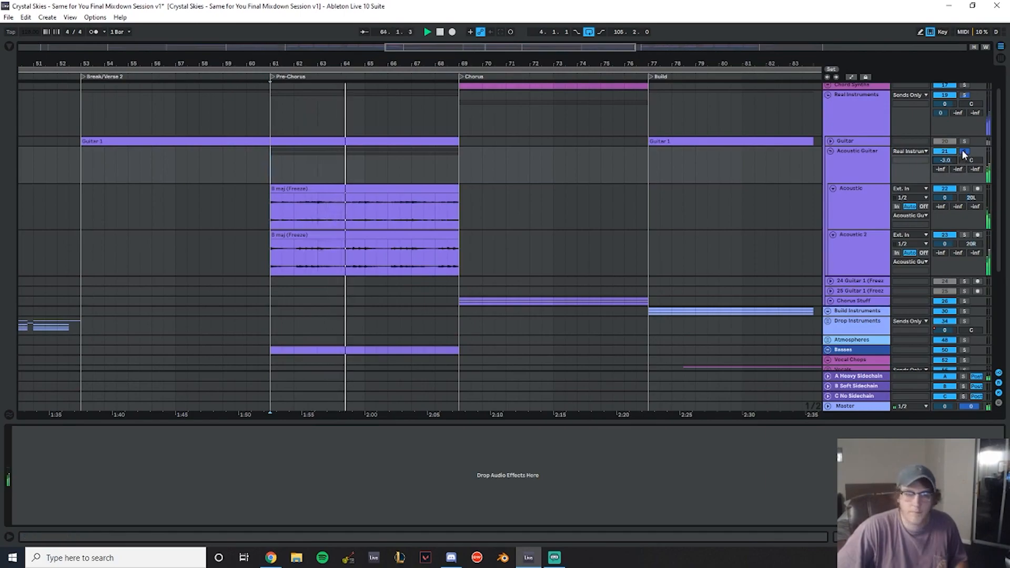
- Copy the two acoustic E maj clips from the Pre-Chorus back into the Break/Verse 2 section
scroll(445, 135, down, 3)
drag(392, 64, 478, 64)
scroll(476, 219, up, 2)
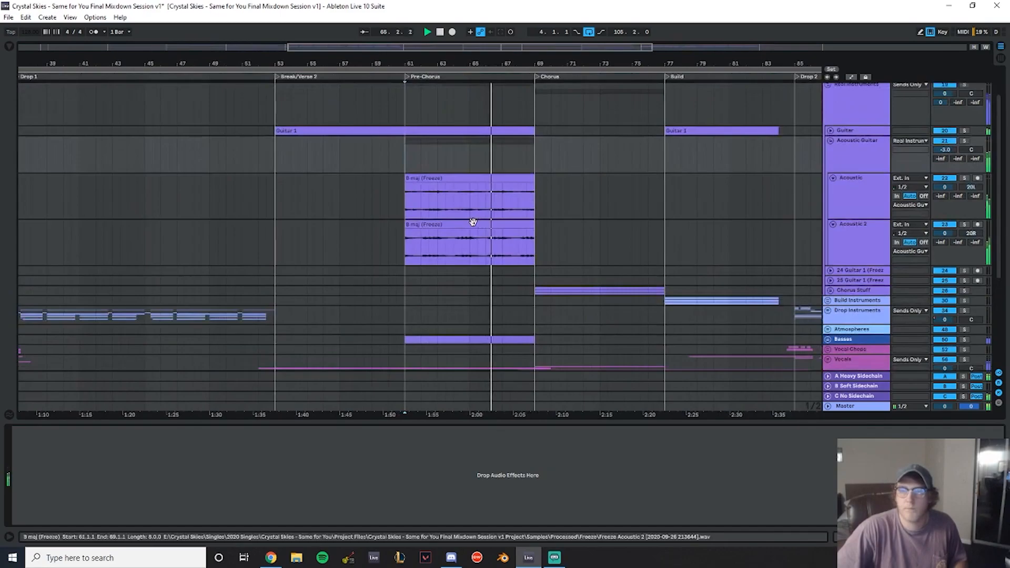
click(478, 222)
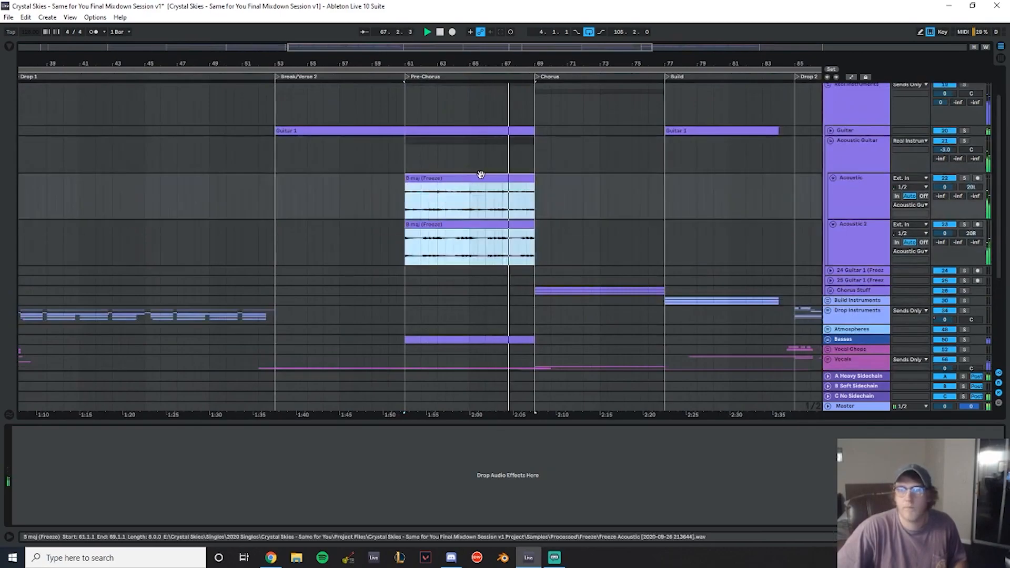
drag(465, 174, 336, 192)
click(262, 150)
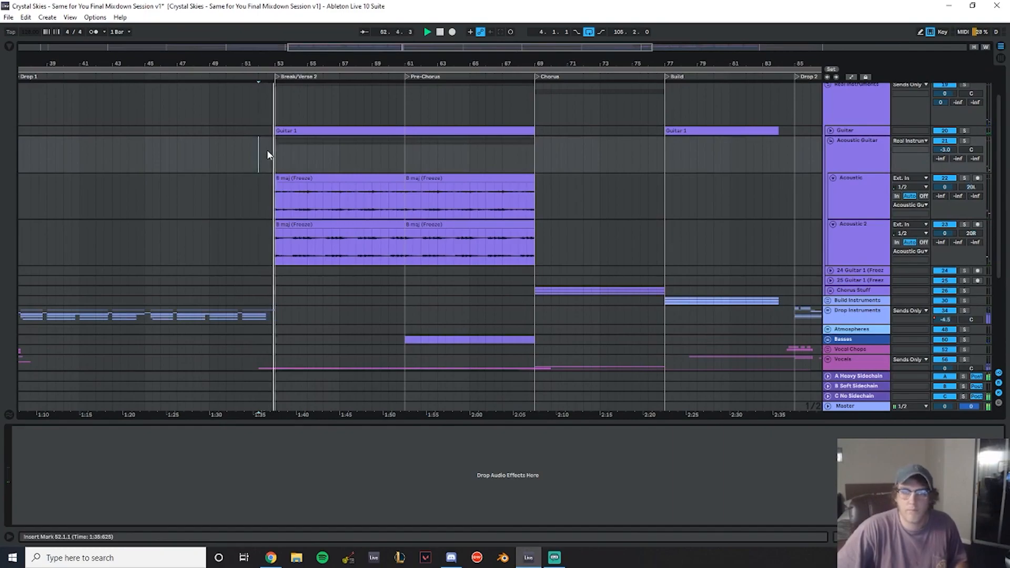
- Delete the copied acoustic clips from the Break/Verse 2 section and collapse the Acoustic Guitar group
scroll(577, 169, up, 2)
click(831, 183)
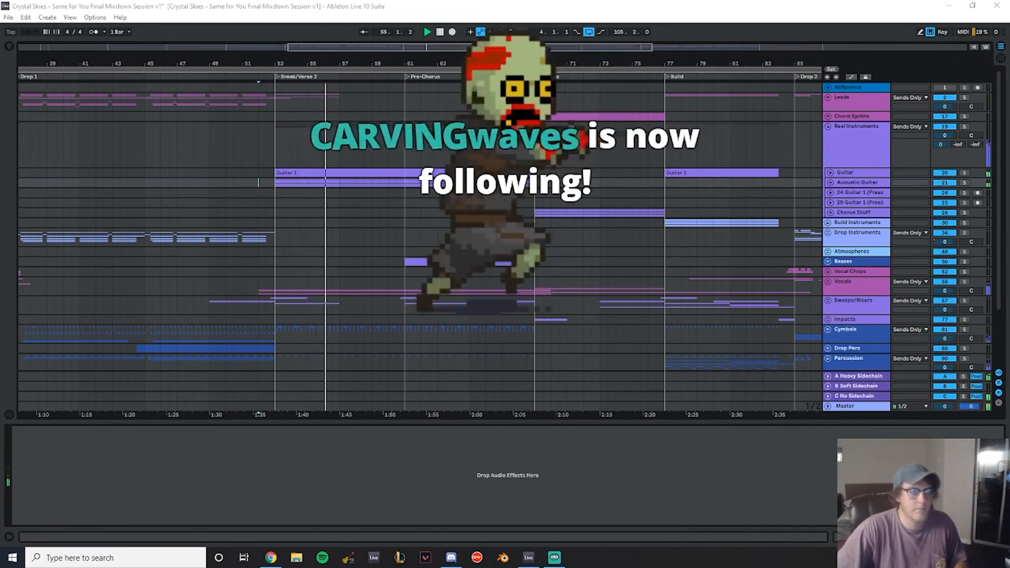
click(831, 183)
drag(302, 280, 403, 230)
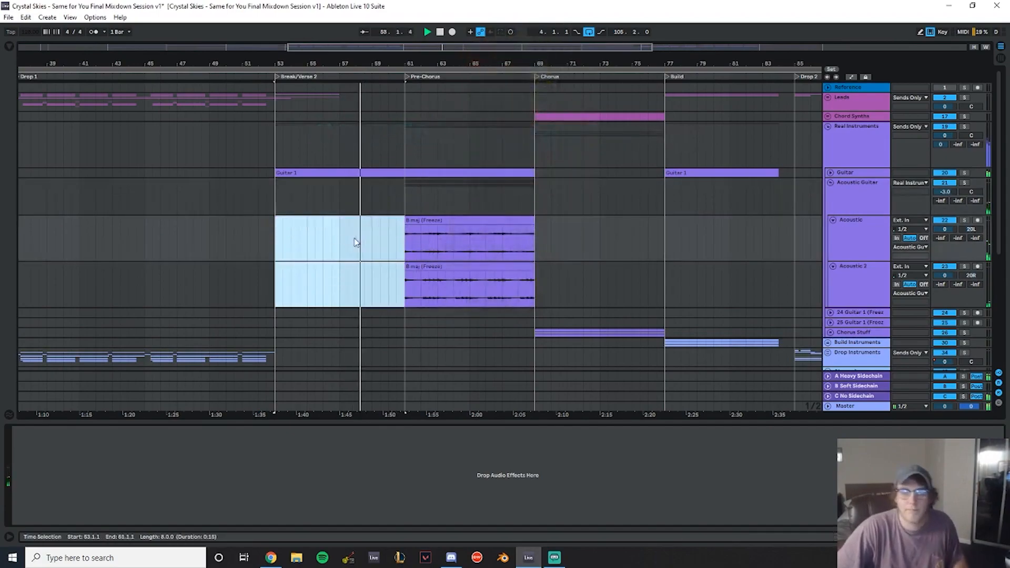
key(Delete)
click(831, 184)
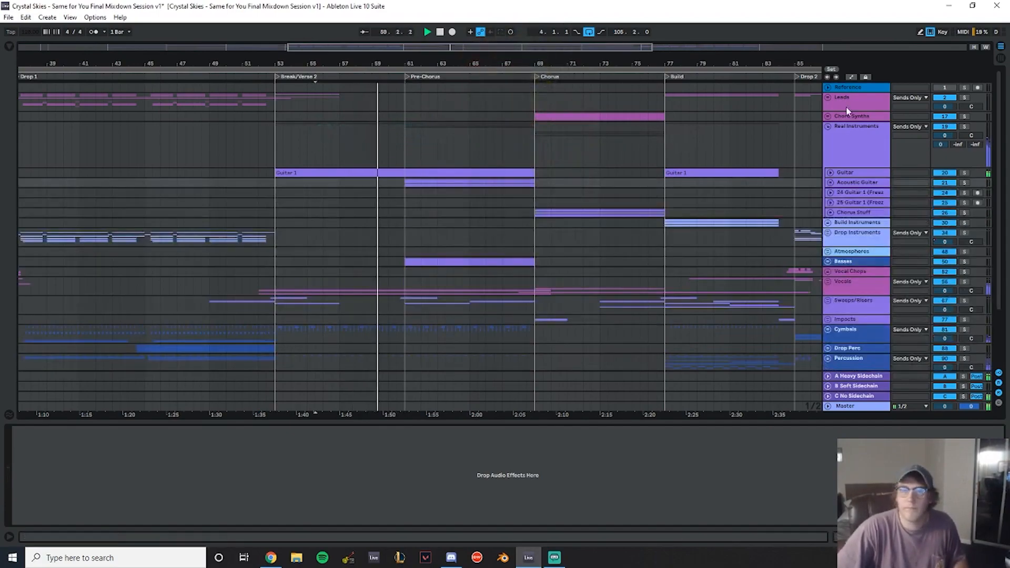
- Copy the Leads group's Auto Filter frequency dip automation from bars 49-53 to bars 97-101 before the Outro
click(829, 97)
scroll(456, 137, down, 1)
scroll(455, 137, up, 2)
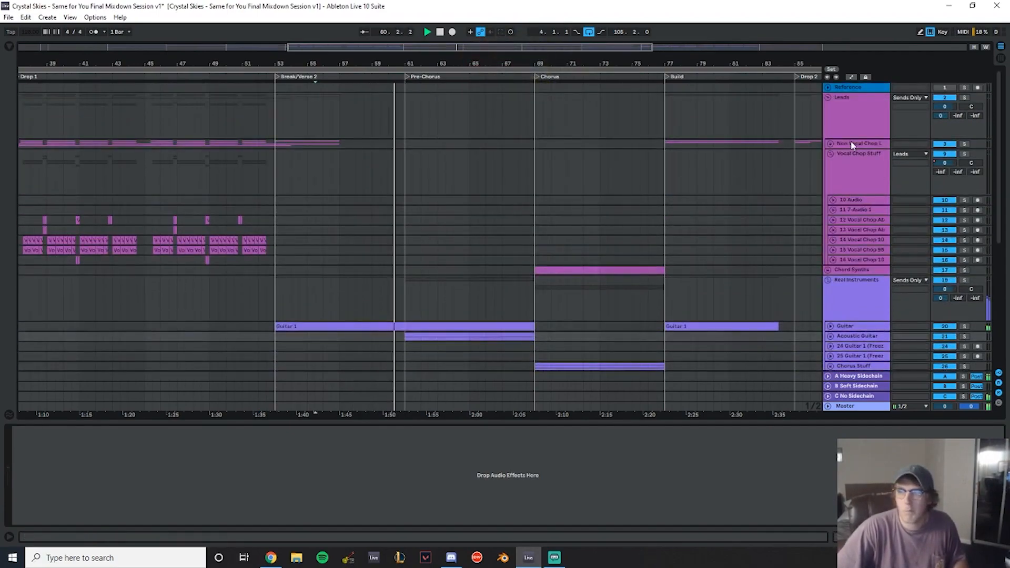
click(855, 124)
scroll(702, 241, down, 3)
drag(636, 65, 515, 32)
right_click(715, 444)
click(737, 449)
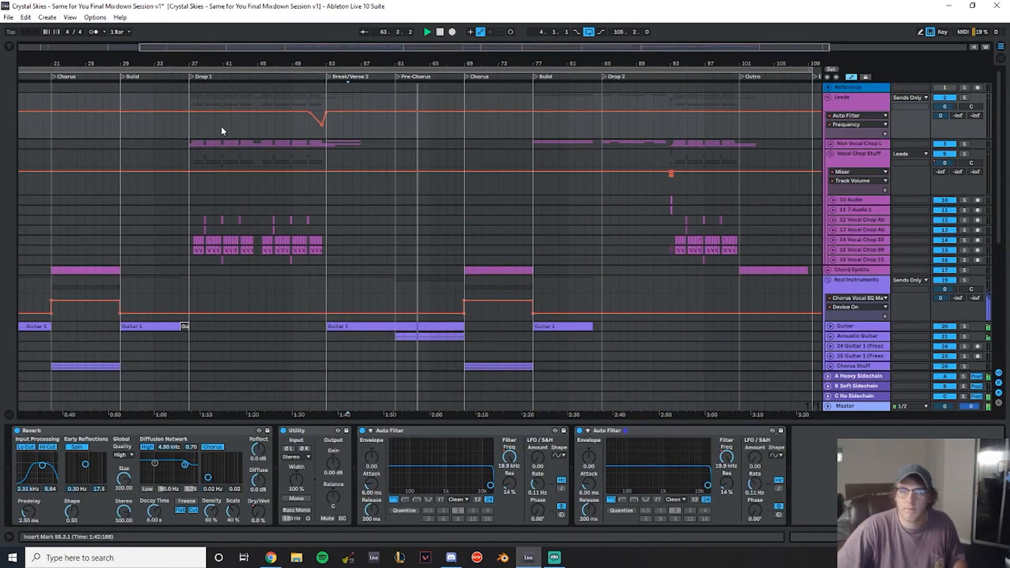
click(296, 129)
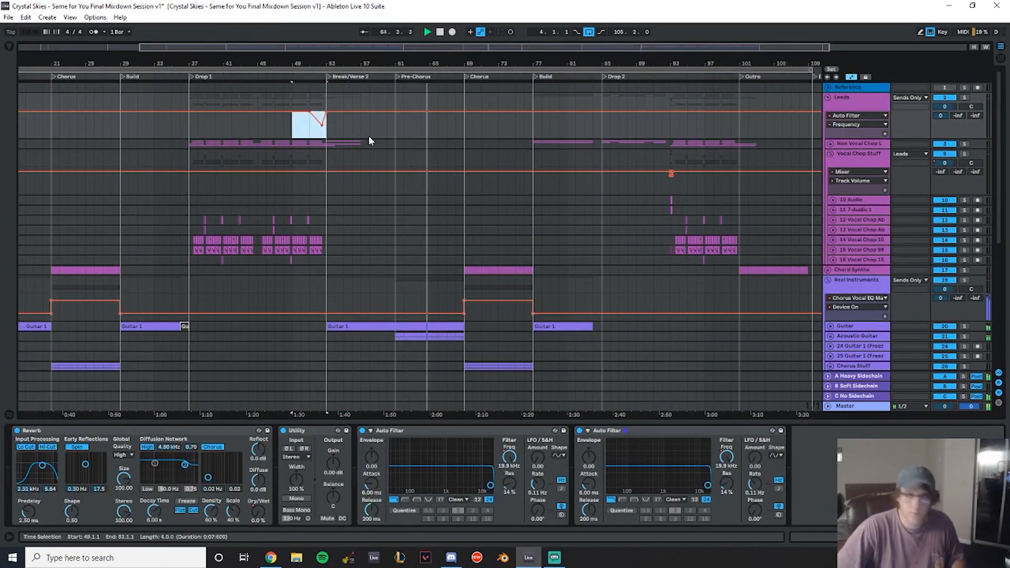
drag(705, 127, 739, 133)
- Show the Drop Instruments' Auto Filter frequency automation and paste its filter dip at bars 97-101
scroll(842, 268, down, 1)
click(831, 249)
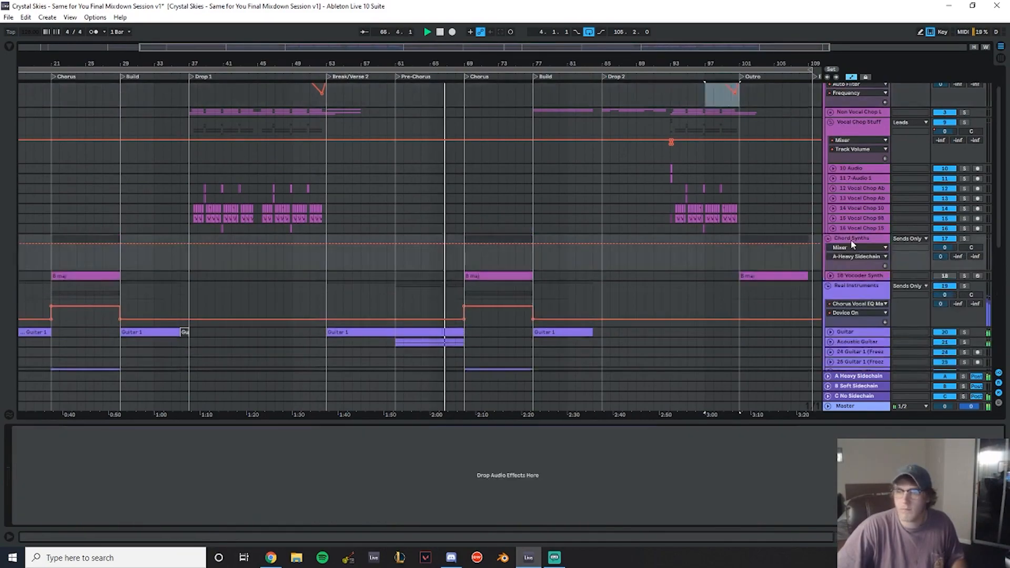
click(841, 247)
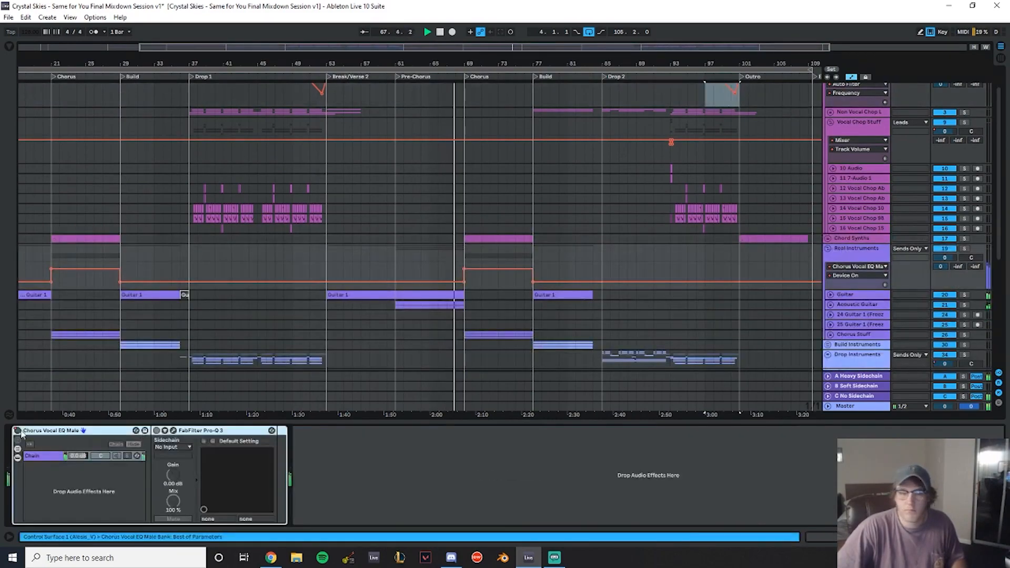
scroll(856, 248, down, 3)
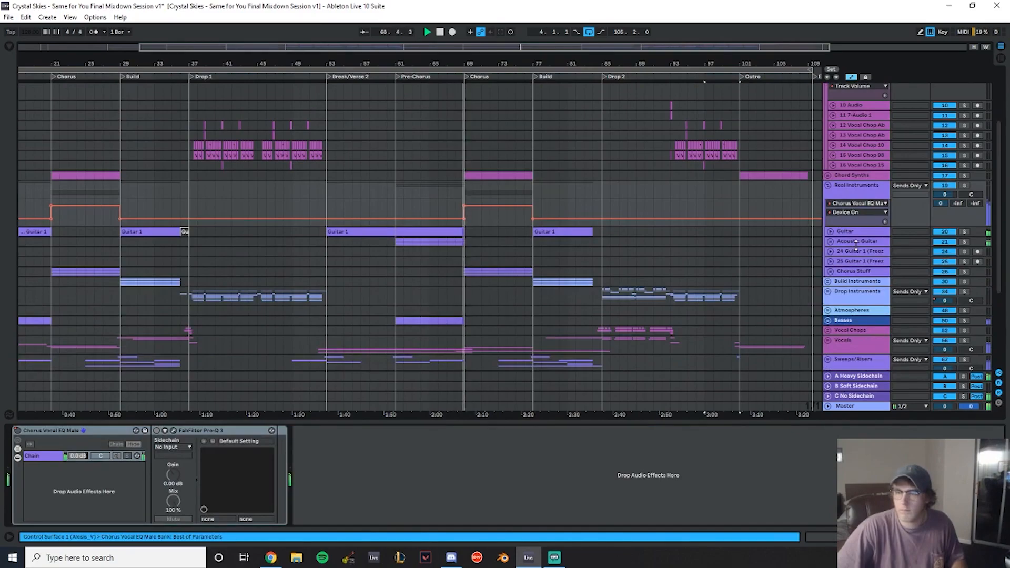
scroll(855, 247, down, 2)
click(856, 249)
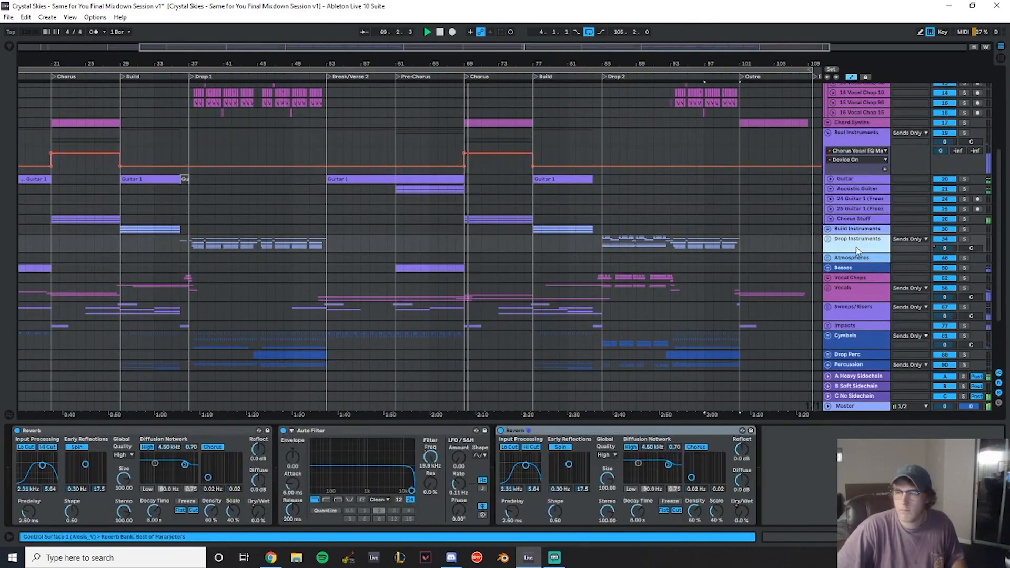
right_click(431, 457)
click(449, 460)
drag(301, 267, 330, 270)
click(705, 269)
key(ctrl+v)
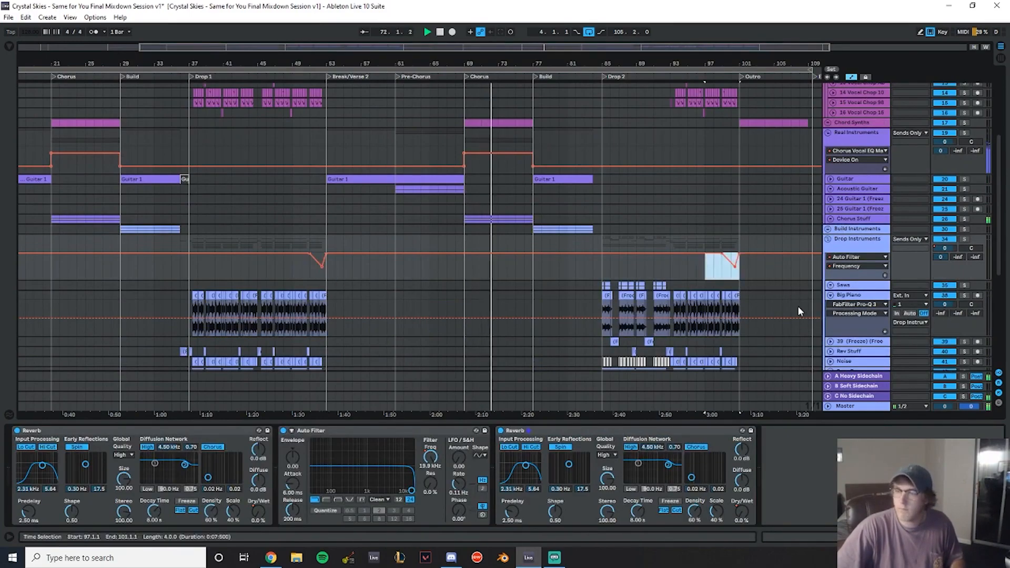
- Show the Drop Instruments' track volume automation and copy its dip from bars 49-53 to bars 97-101
right_click(946, 248)
click(936, 255)
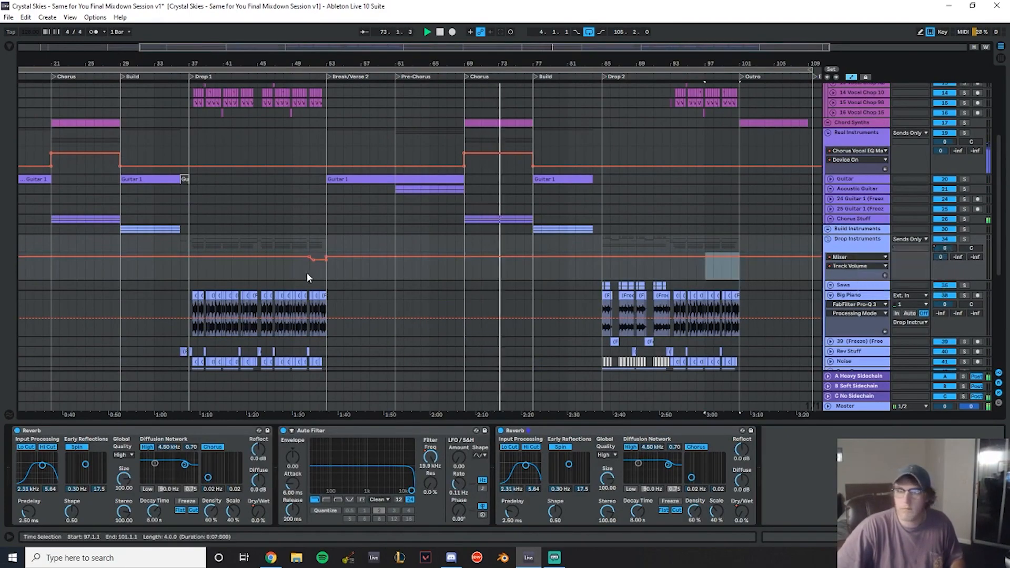
drag(294, 271, 328, 270)
key(ctrl+c)
click(705, 268)
key(ctrl+v)
scroll(750, 285, down, 5)
scroll(724, 279, down, 3)
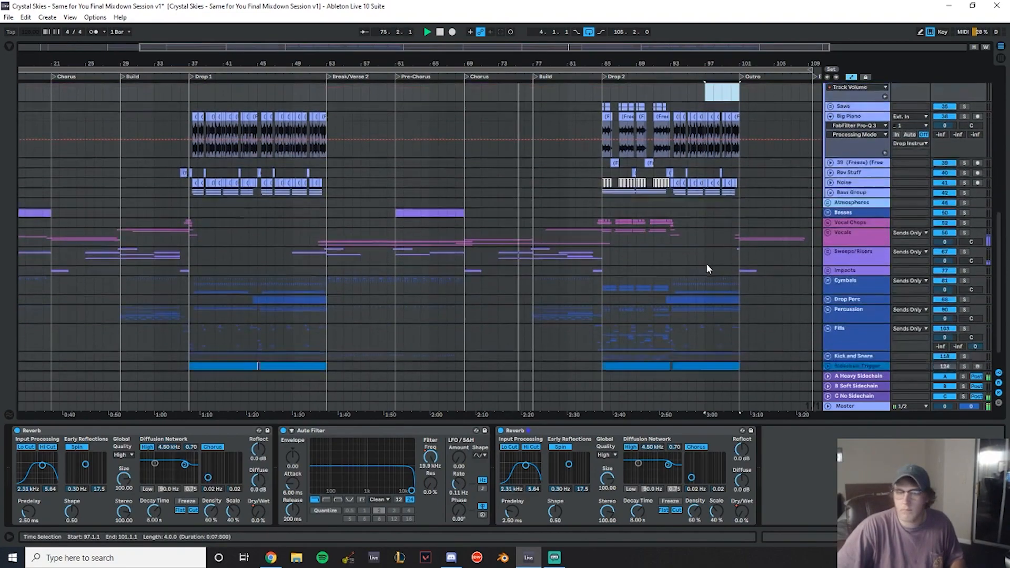
- Collapse the Drop Instruments group and inspect the Drop Perc group's Auto Filter frequency automation across both drops
scroll(711, 240, up, 4)
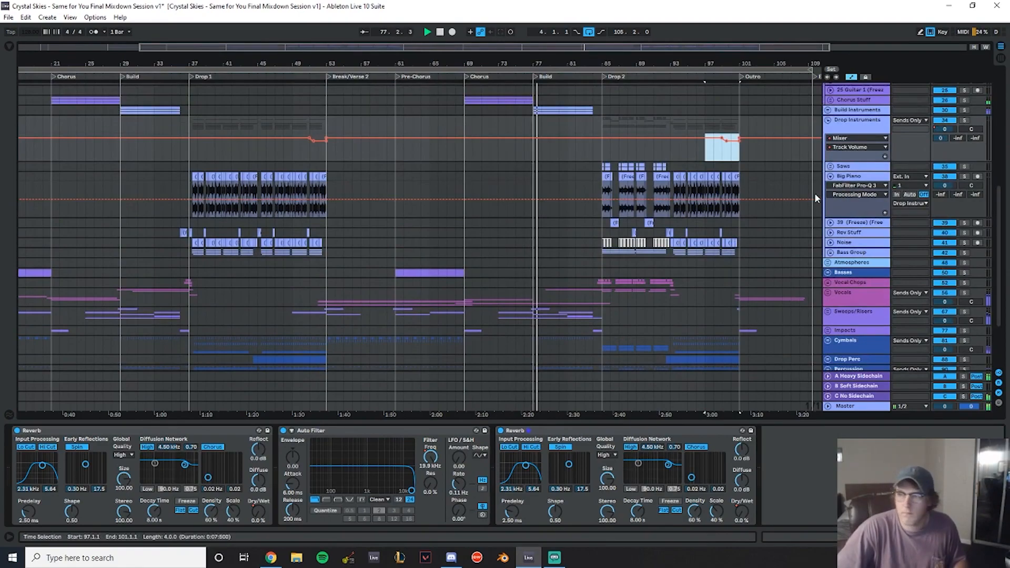
scroll(813, 195, up, 2)
click(828, 163)
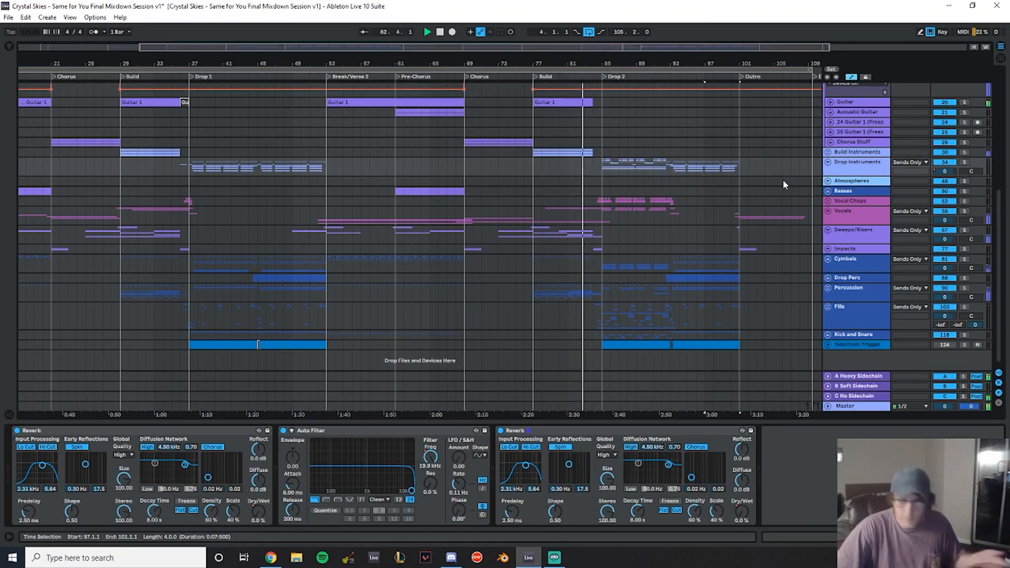
click(828, 278)
scroll(834, 270, down, 1)
scroll(835, 271, down, 2)
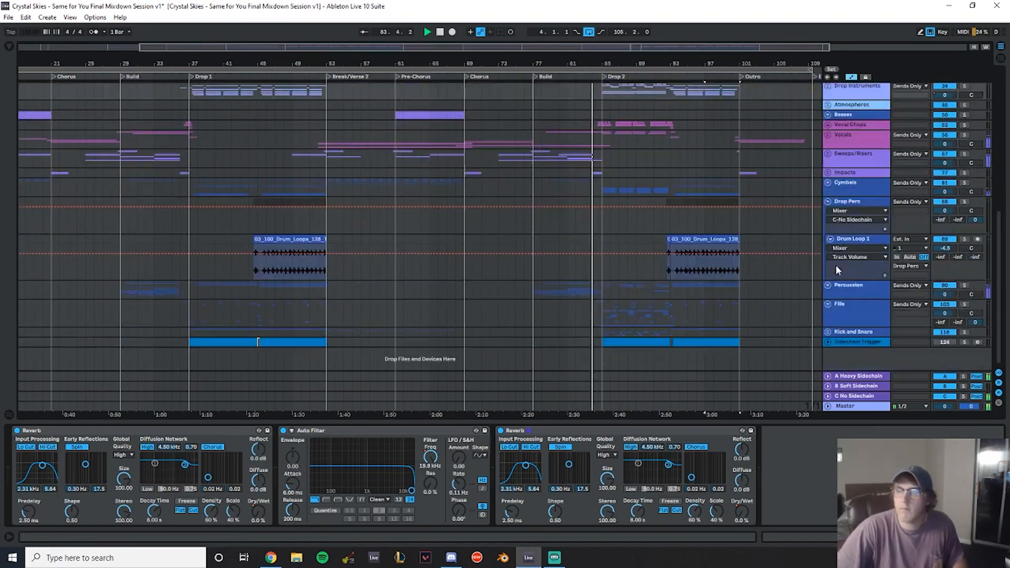
click(861, 201)
right_click(168, 457)
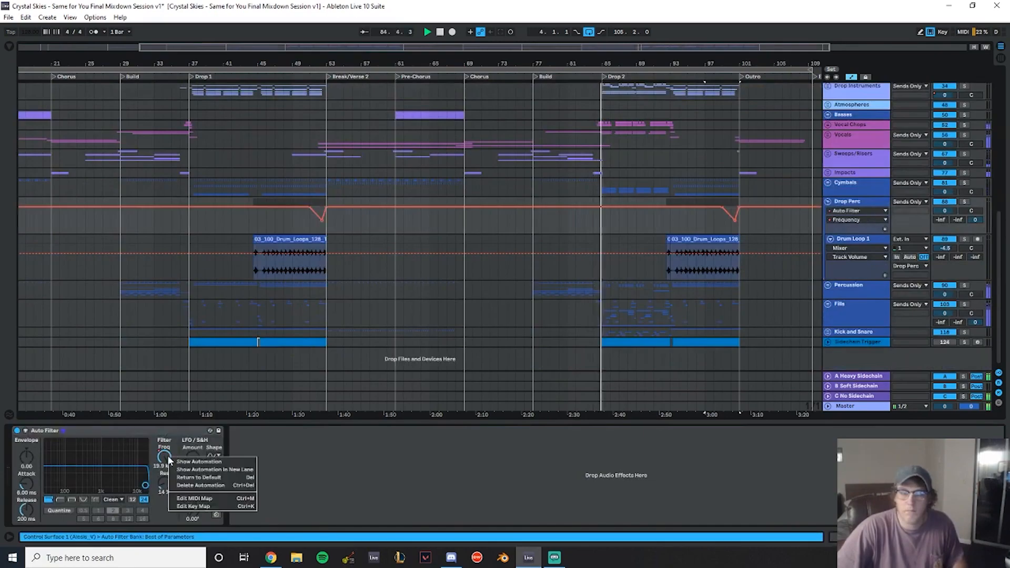
click(191, 463)
drag(295, 217, 328, 228)
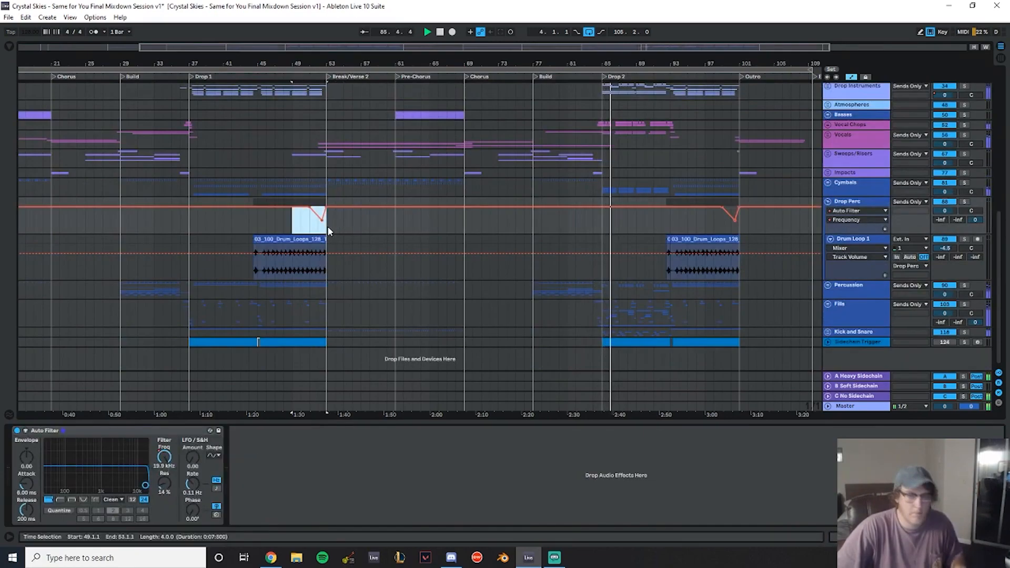
click(828, 202)
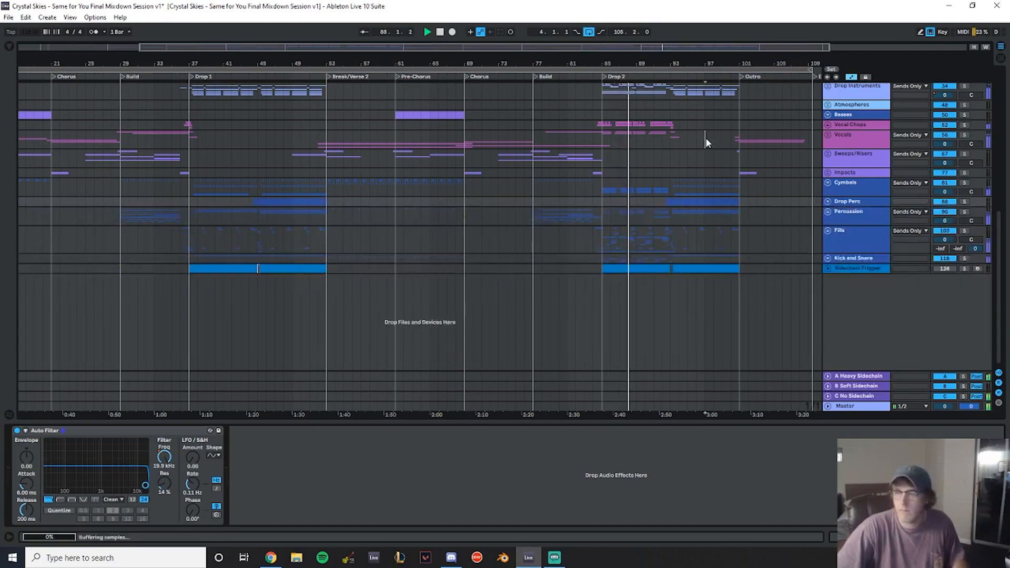
- Play back the Drop 2 and Drop 1 sections to review the copied filter and volume automation
click(706, 137)
key(space)
key(space)
drag(744, 64, 546, 63)
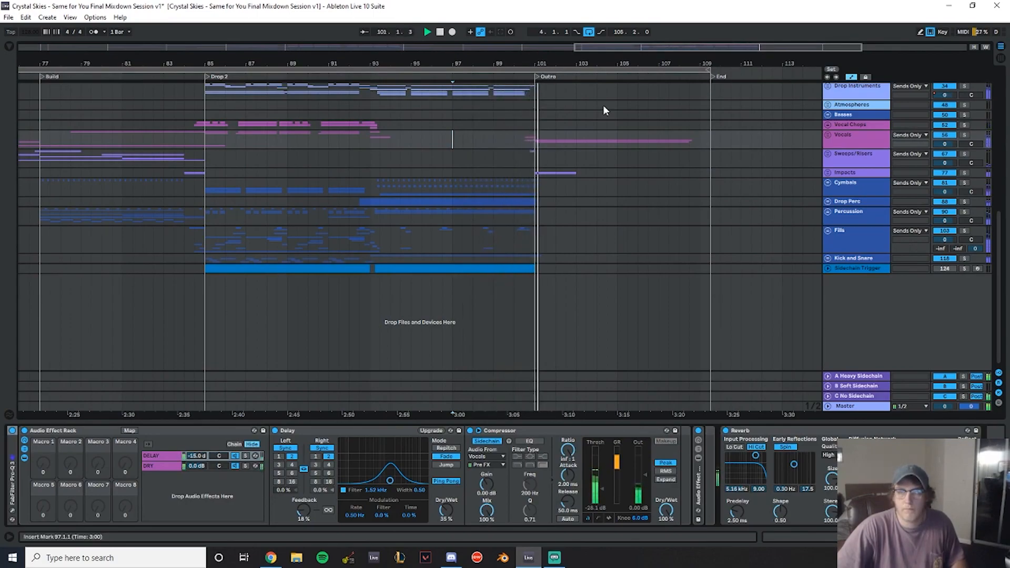
drag(543, 64, 773, 32)
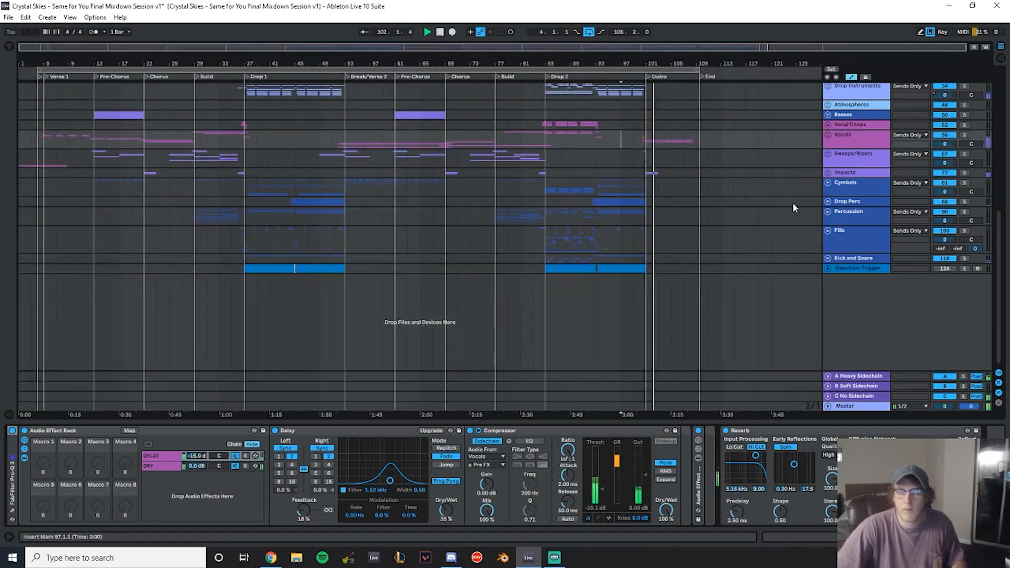
scroll(628, 182, up, 3)
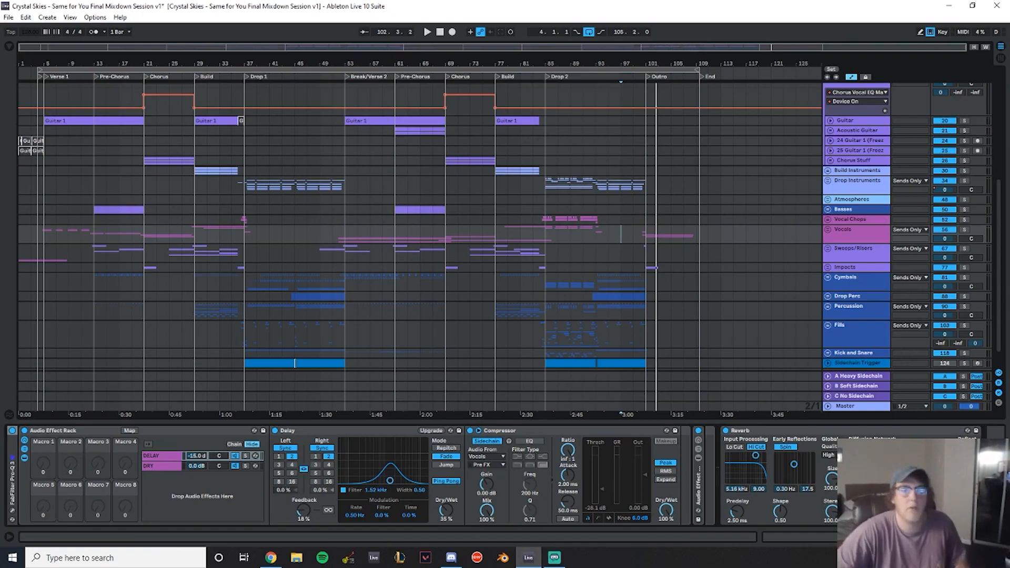
scroll(284, 201, up, 6)
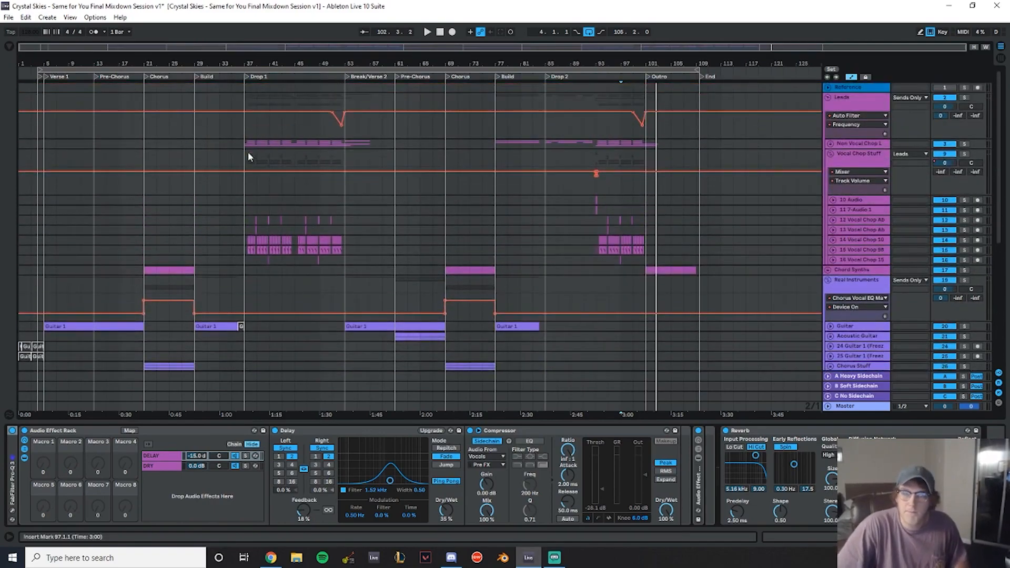
click(246, 256)
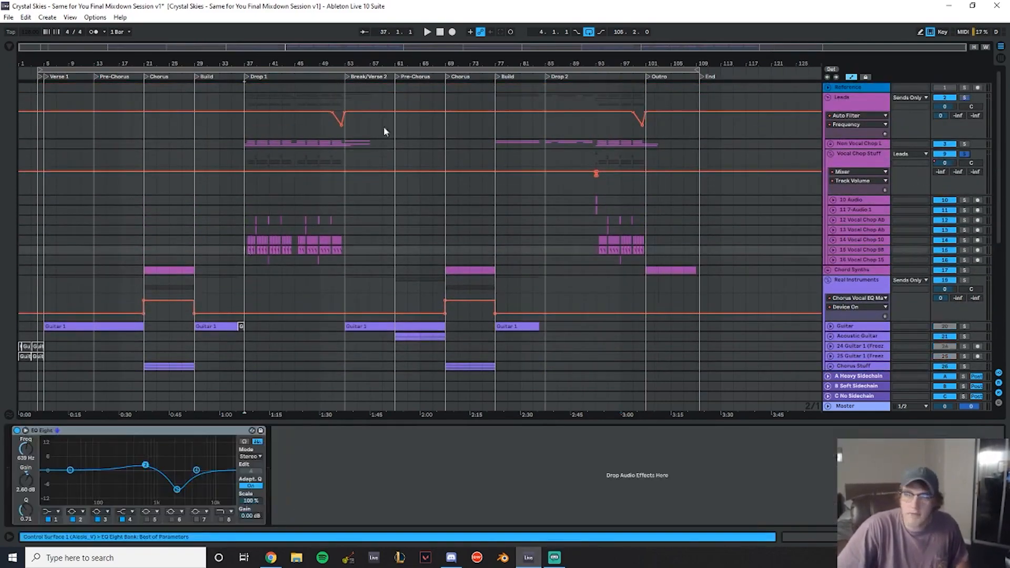
drag(267, 63, 267, 121)
click(172, 192)
key(space)
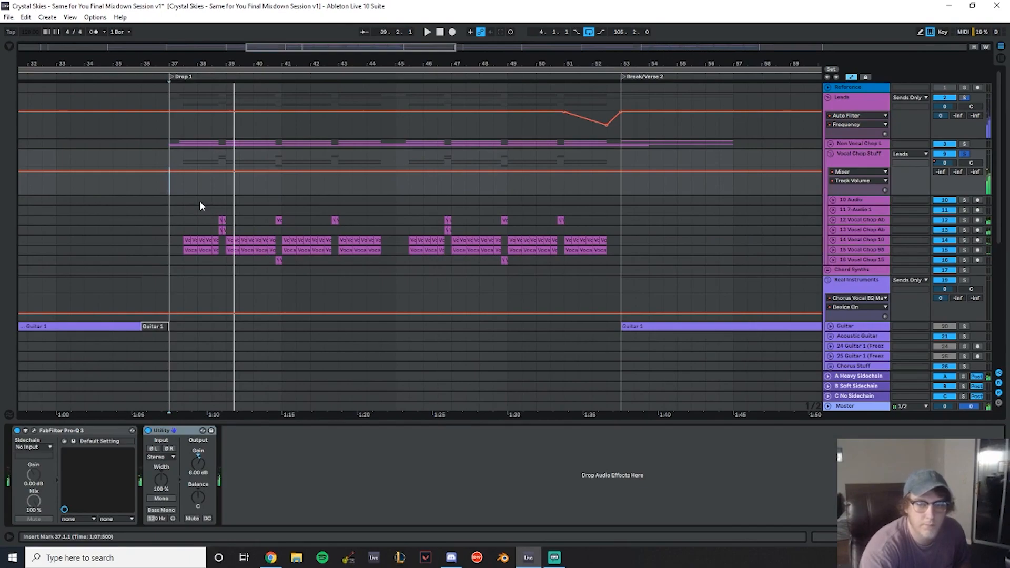
key(space)
click(116, 208)
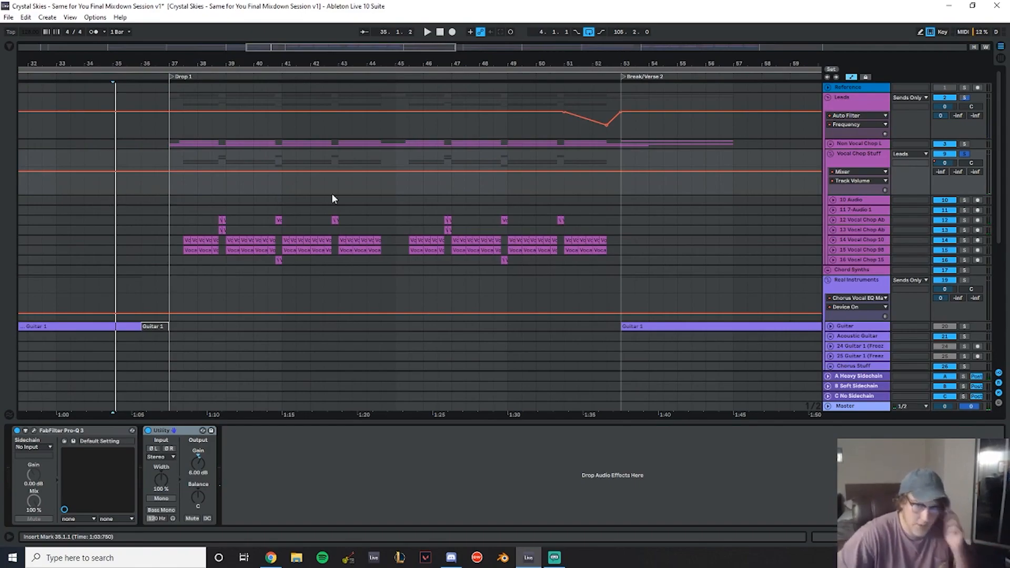
scroll(383, 241, down, 5)
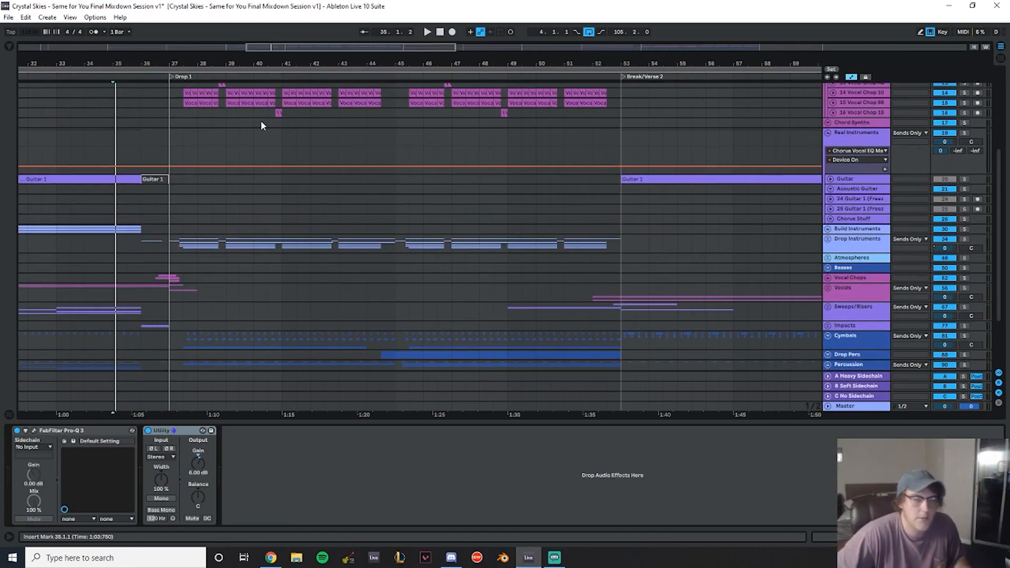
scroll(293, 148, down, 3)
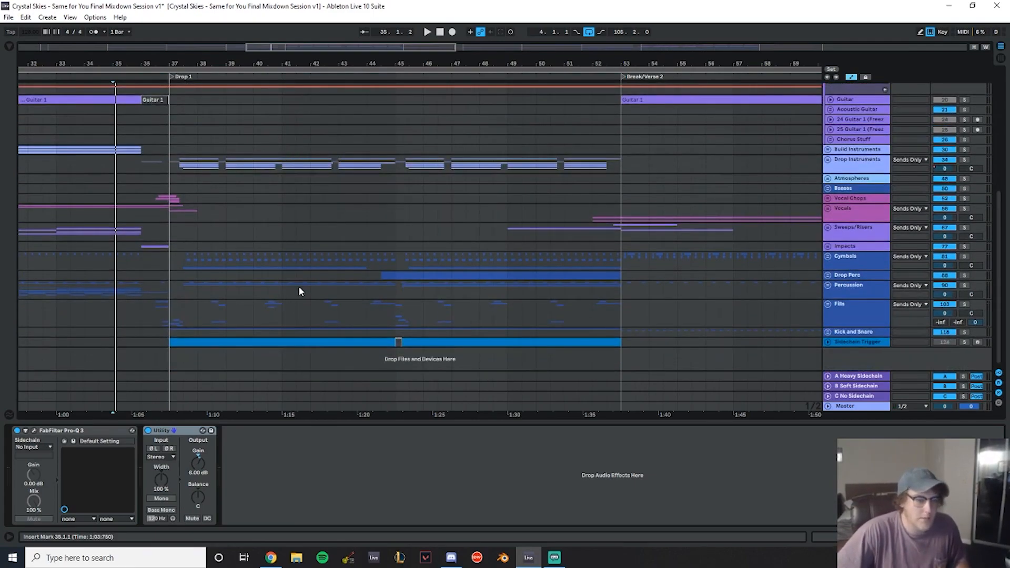
scroll(347, 282, up, 8)
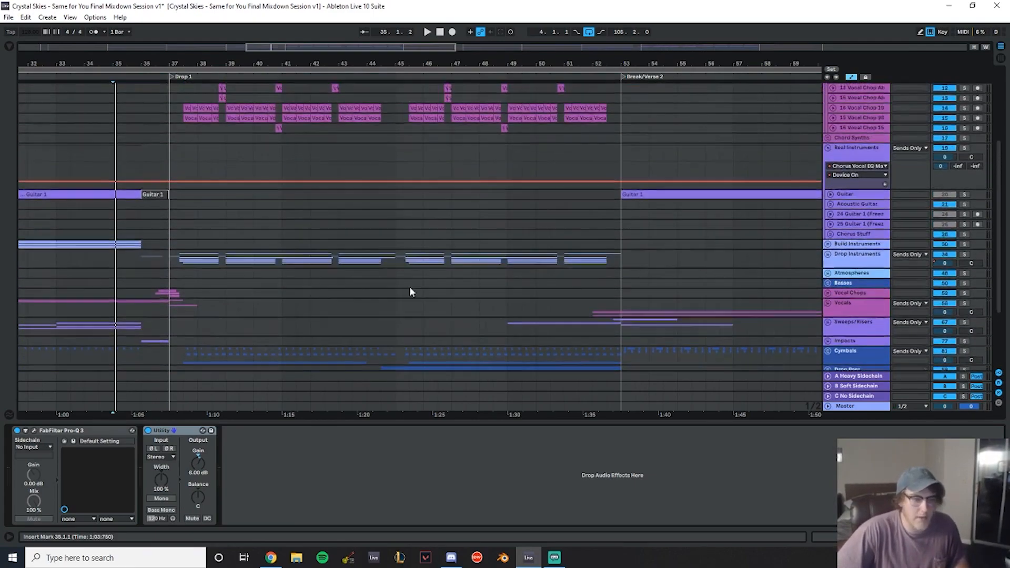
click(150, 140)
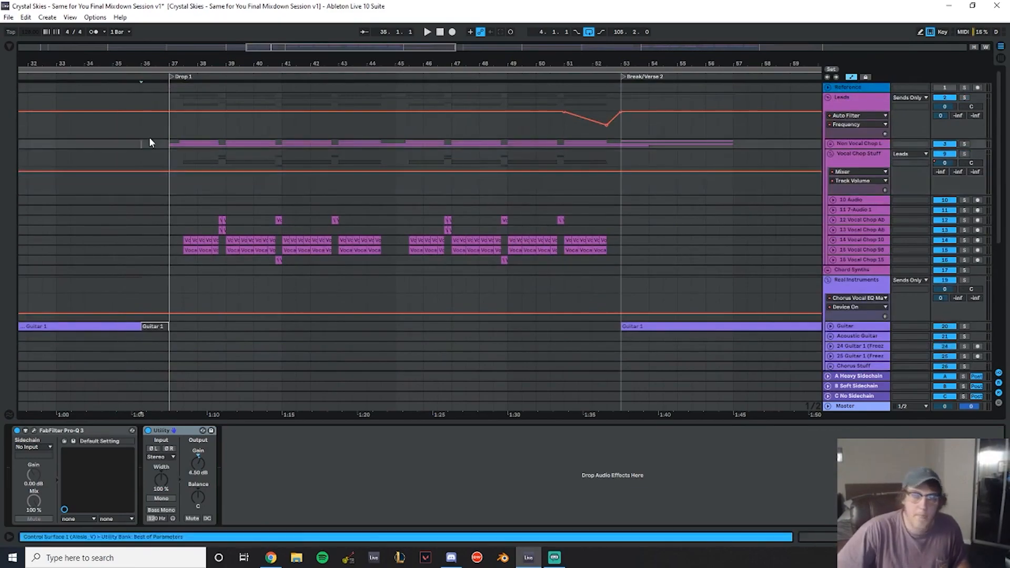
key(space)
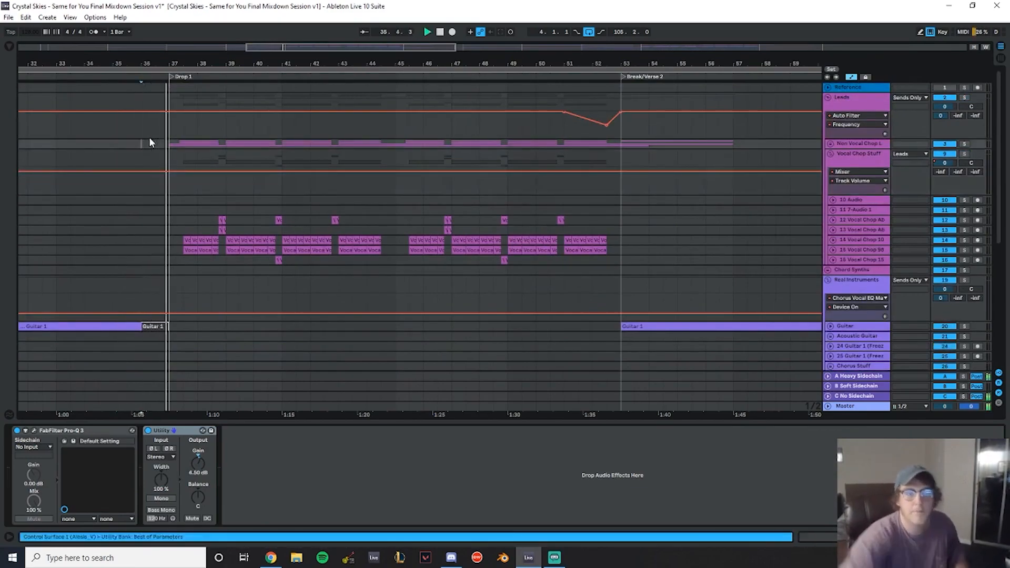
scroll(510, 274, down, 3)
scroll(811, 228, down, 2)
scroll(786, 293, up, 5)
- Collapse the Vocal Chop Stuff and Leads groups and save the set
click(831, 154)
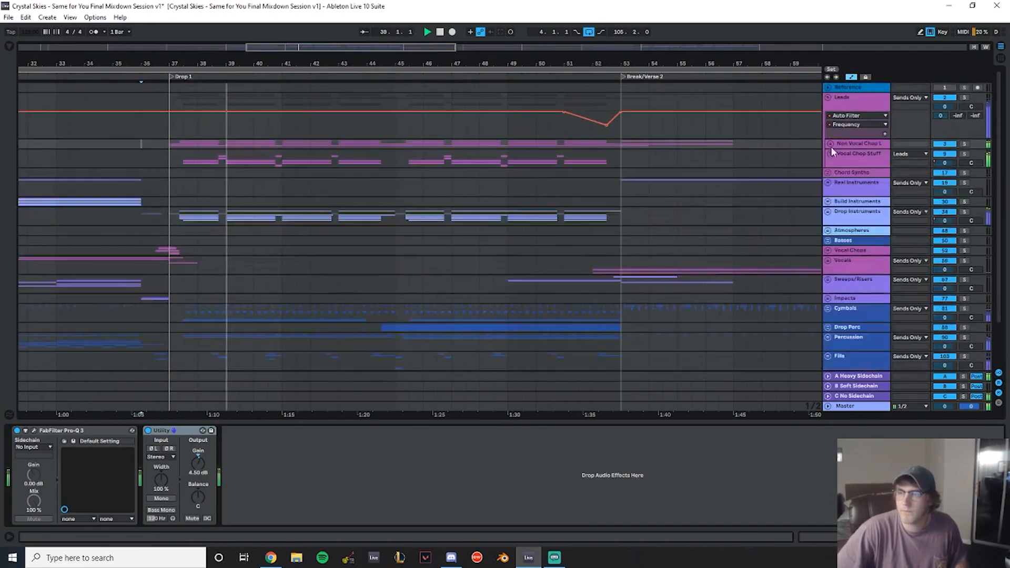
click(828, 97)
drag(457, 63, 283, 42)
key(ctrl+s)
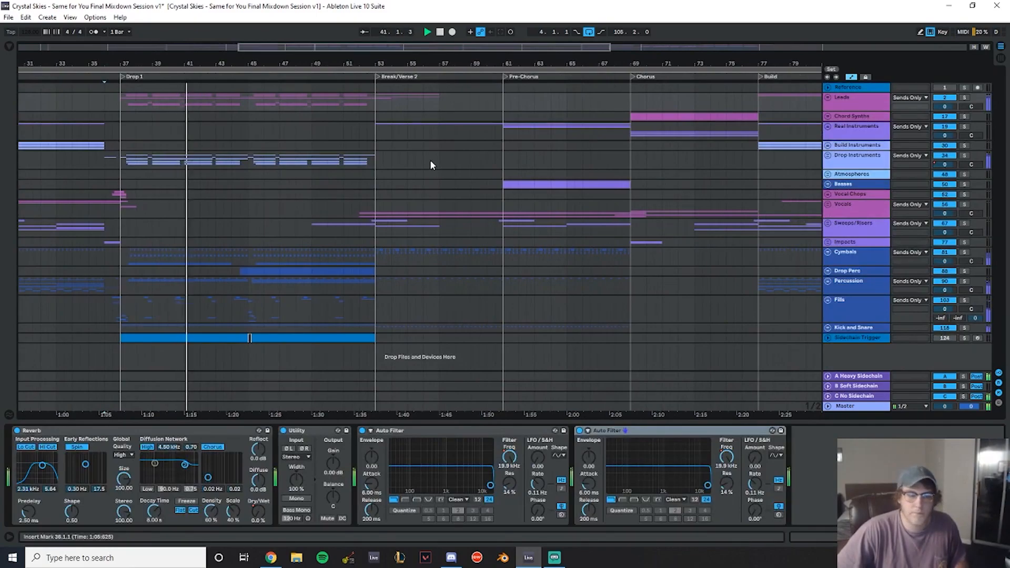
- Expand the Leads subgroups and shorten Drop Lead 1's freeze tail clip to end at bar 55
click(355, 126)
drag(404, 56, 379, 63)
click(829, 101)
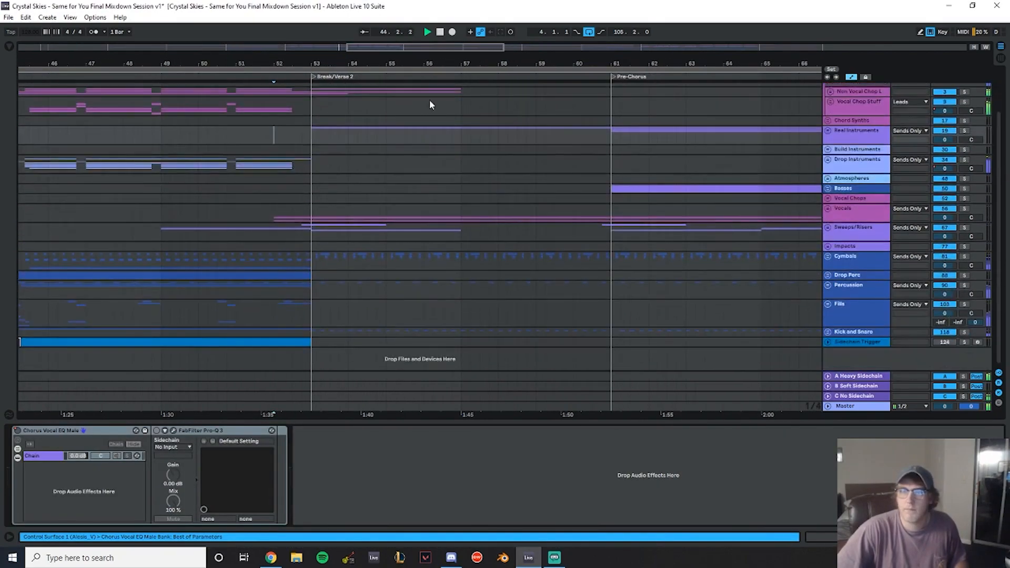
click(831, 144)
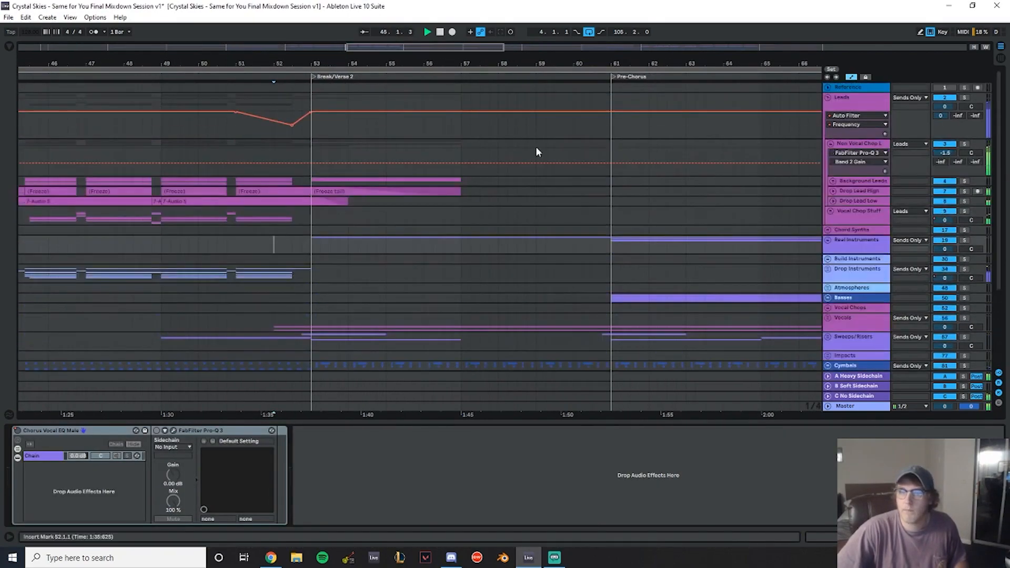
click(832, 180)
click(836, 219)
drag(460, 219, 386, 226)
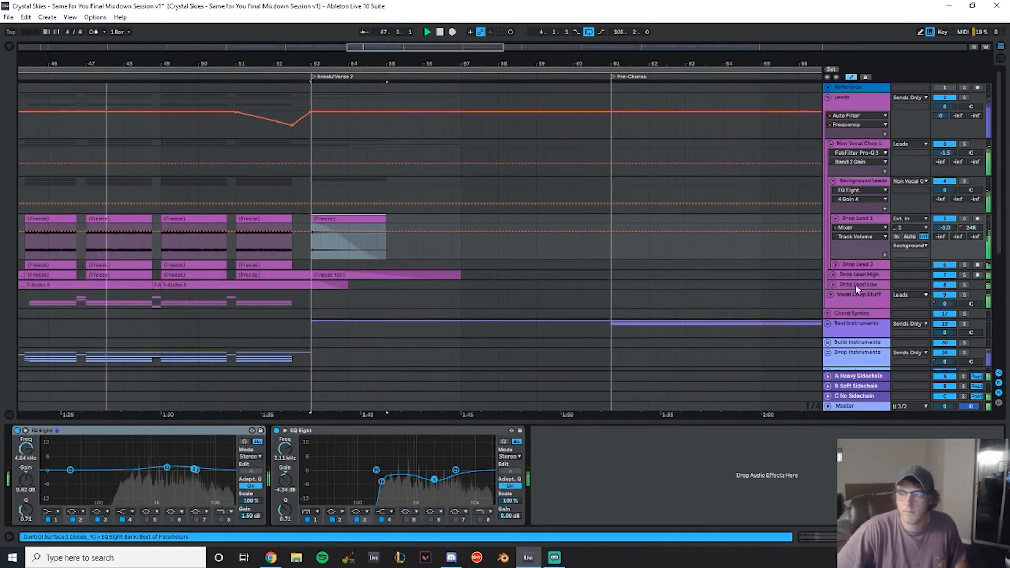
- Shorten Drop Lead High's freeze tail clip to end at bar 55 as well
click(836, 265)
scroll(460, 246, down, 3)
click(833, 248)
scroll(456, 182, down, 3)
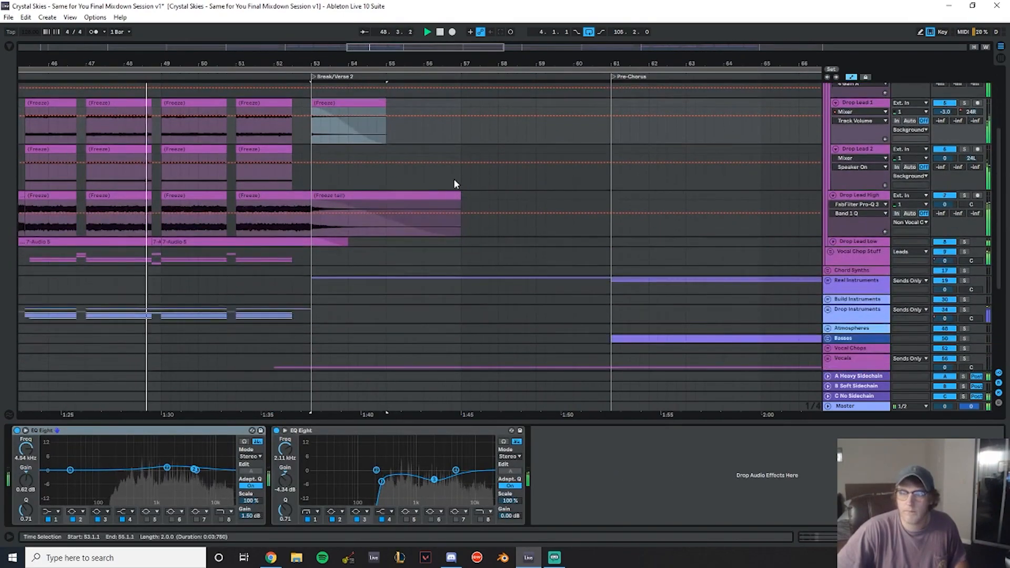
drag(460, 198, 386, 200)
- Inspect the Drop Lead Low and Vocal Chop Stuff tracks, then collapse the Leads subgroups
click(834, 241)
scroll(364, 245, down, 5)
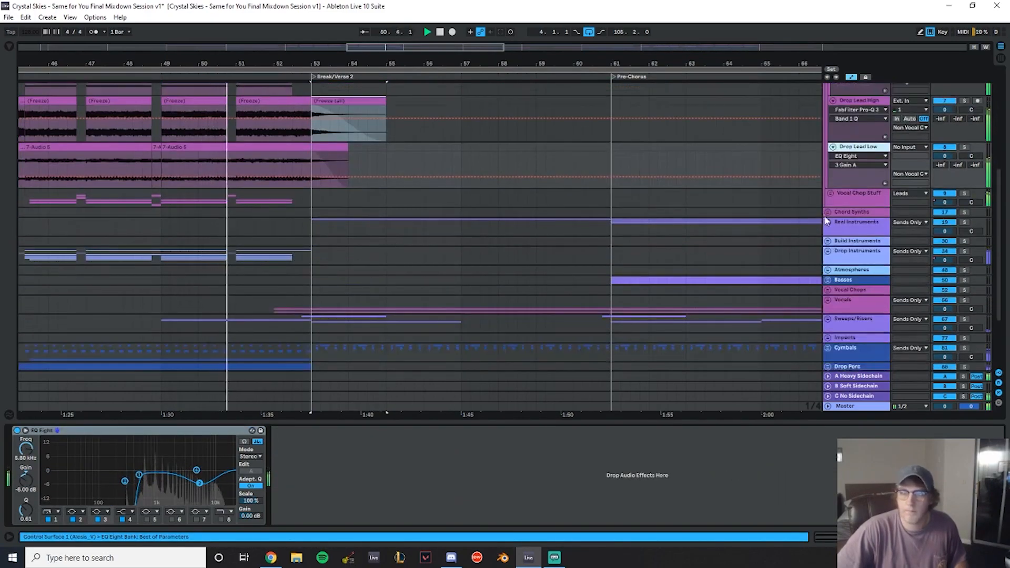
click(831, 193)
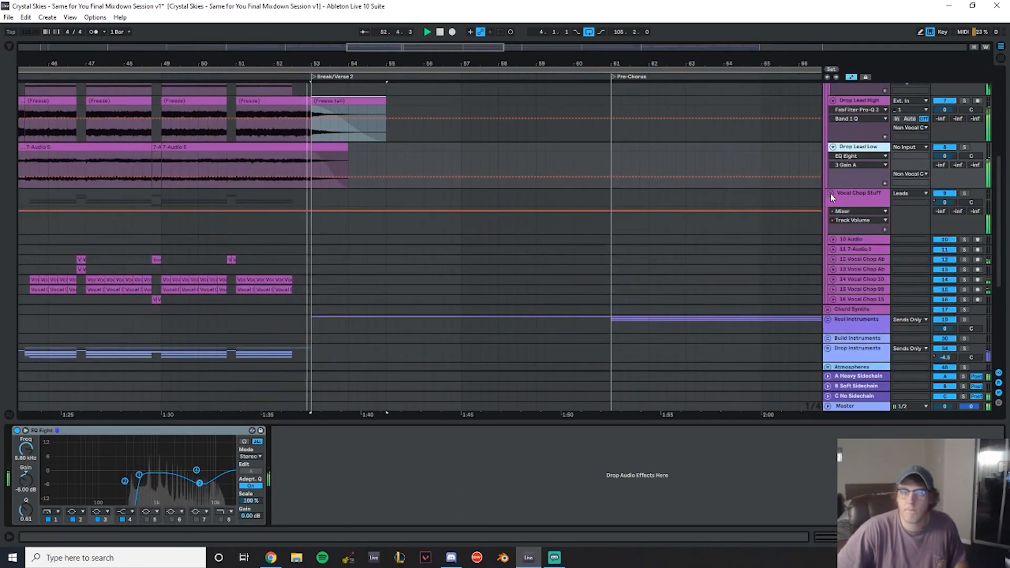
click(830, 193)
scroll(830, 194, up, 2)
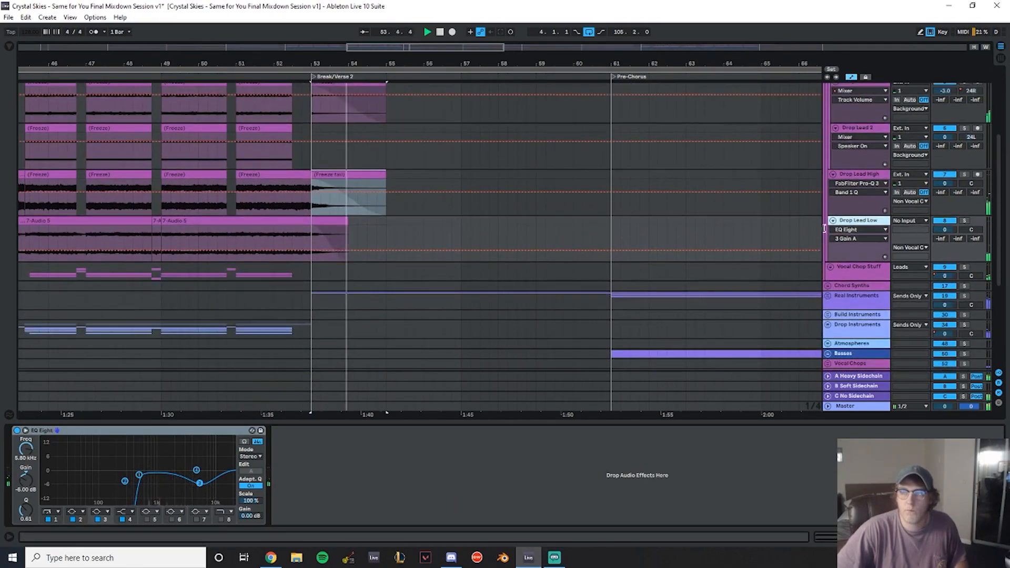
click(833, 221)
click(834, 174)
scroll(837, 178, up, 2)
click(832, 222)
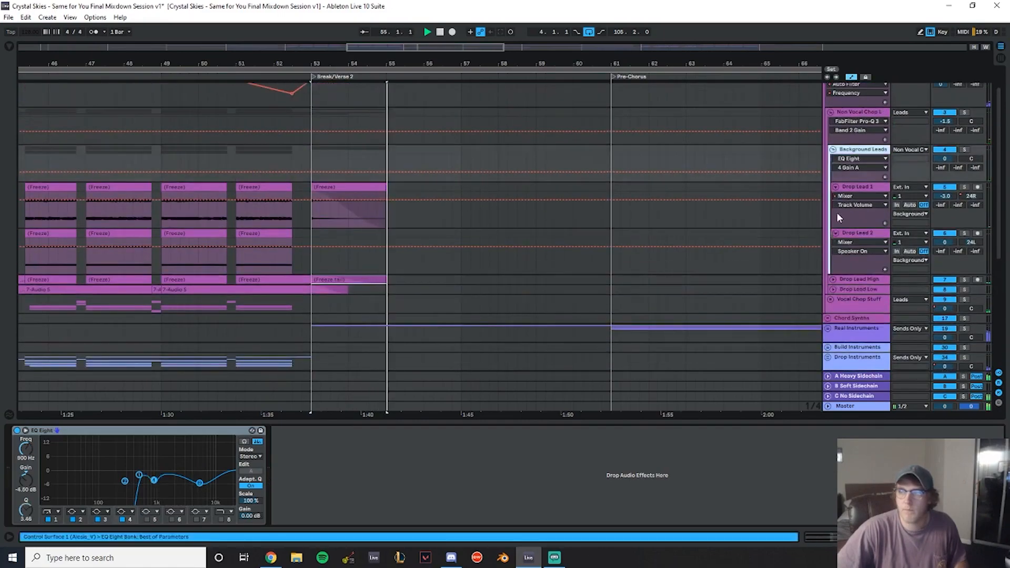
click(836, 233)
click(835, 187)
scroll(395, 262, down, 5)
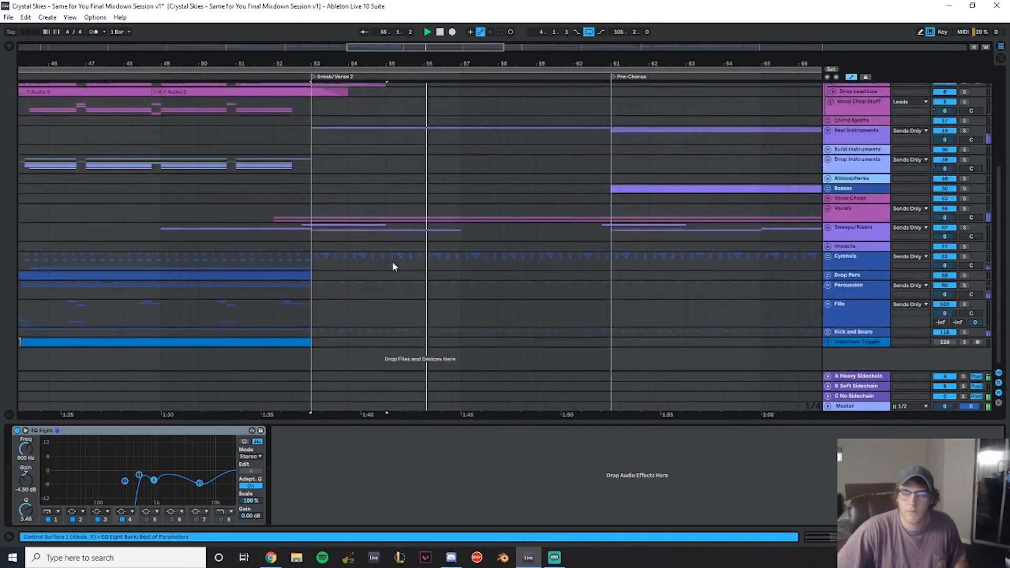
- Inspect the Fills group's tracks around the Break/Verse 2, then collapse it
click(828, 303)
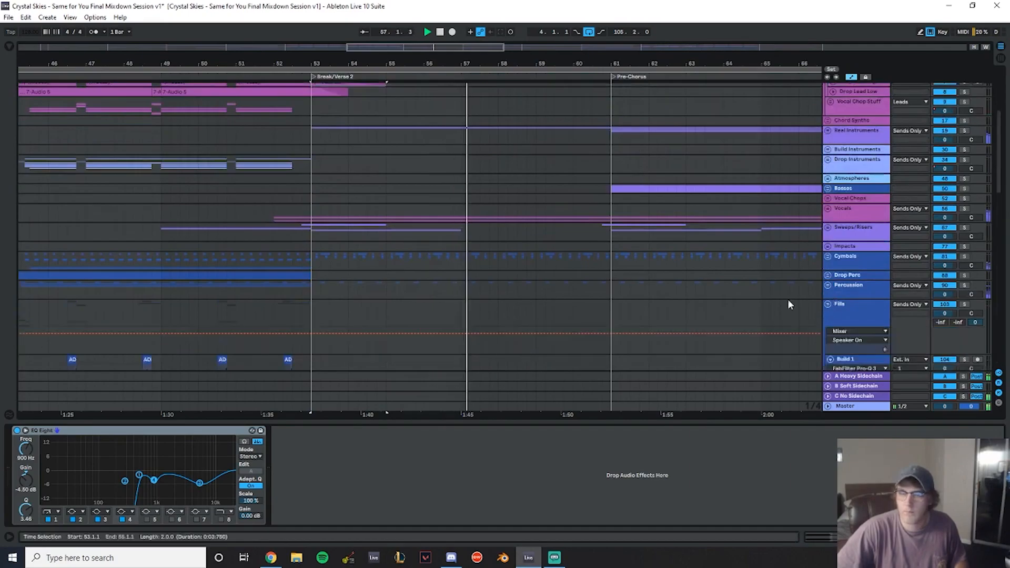
scroll(331, 277, down, 5)
click(284, 215)
scroll(772, 213, up, 2)
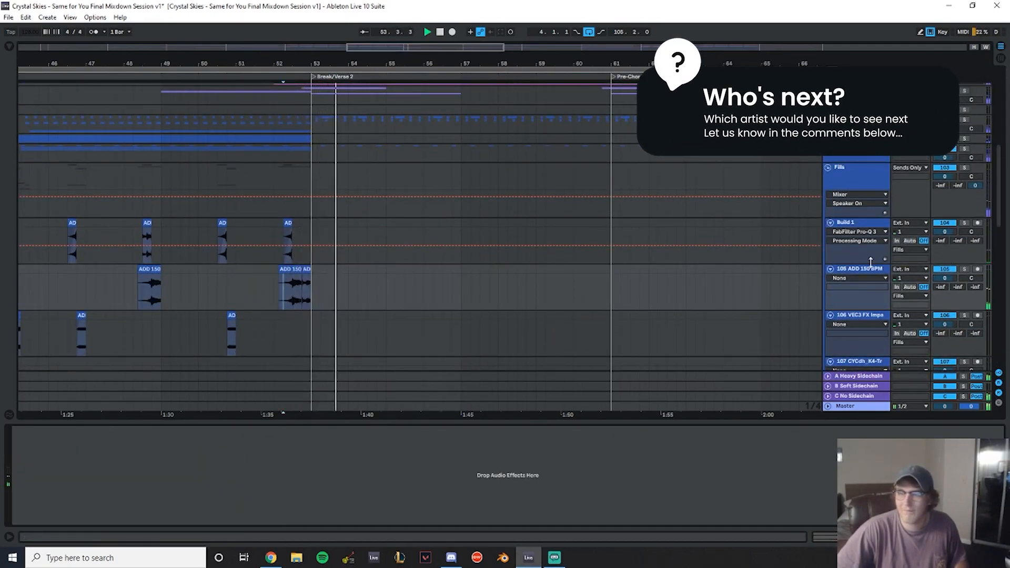
scroll(831, 216, up, 2)
click(828, 210)
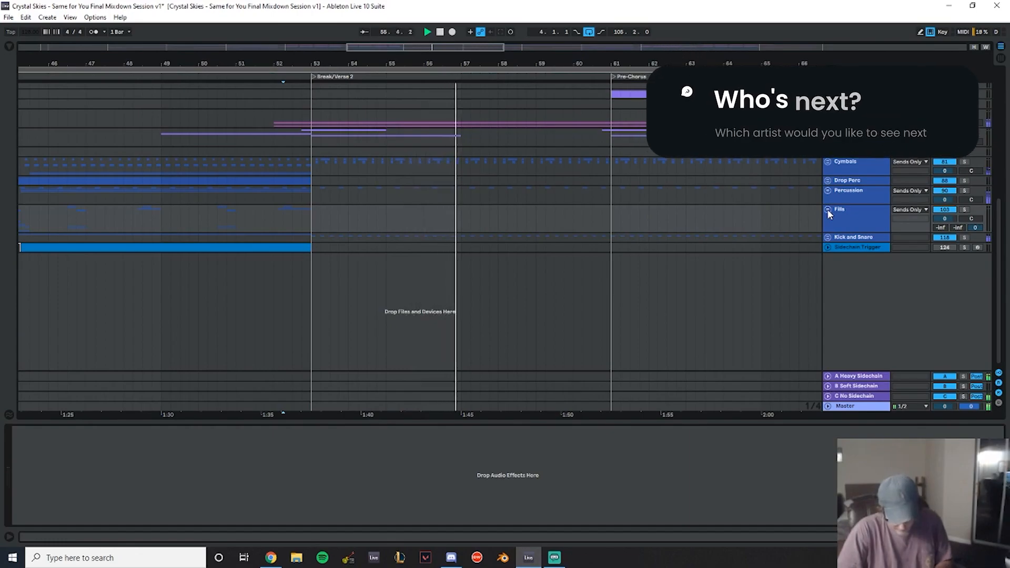
- Inspect the Real Instruments and Acoustic Guitar groups around the Pre-Chorus
drag(703, 63, 421, 49)
scroll(416, 145, up, 3)
click(359, 168)
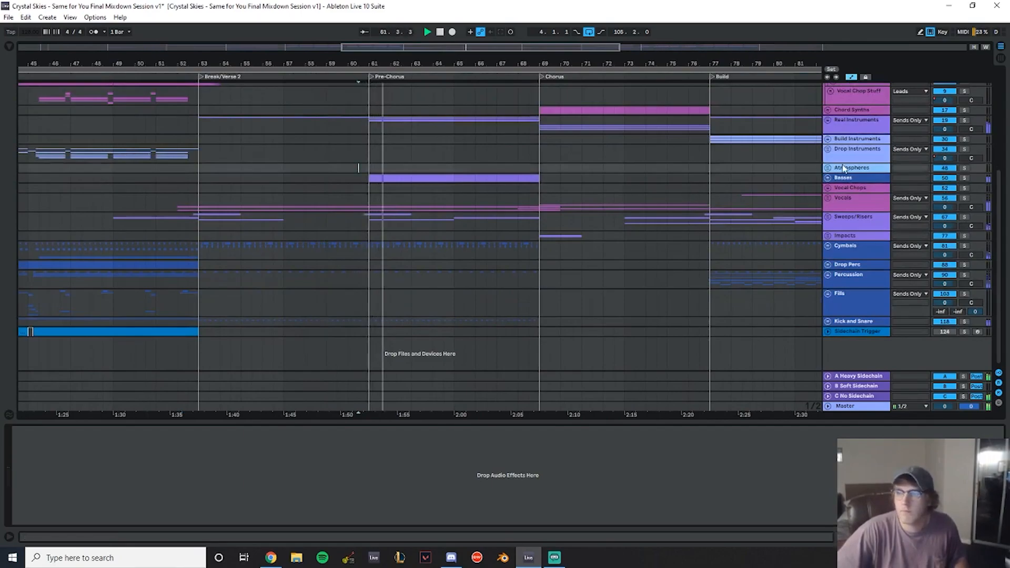
scroll(836, 168, up, 2)
click(829, 172)
scroll(863, 174, down, 3)
click(831, 144)
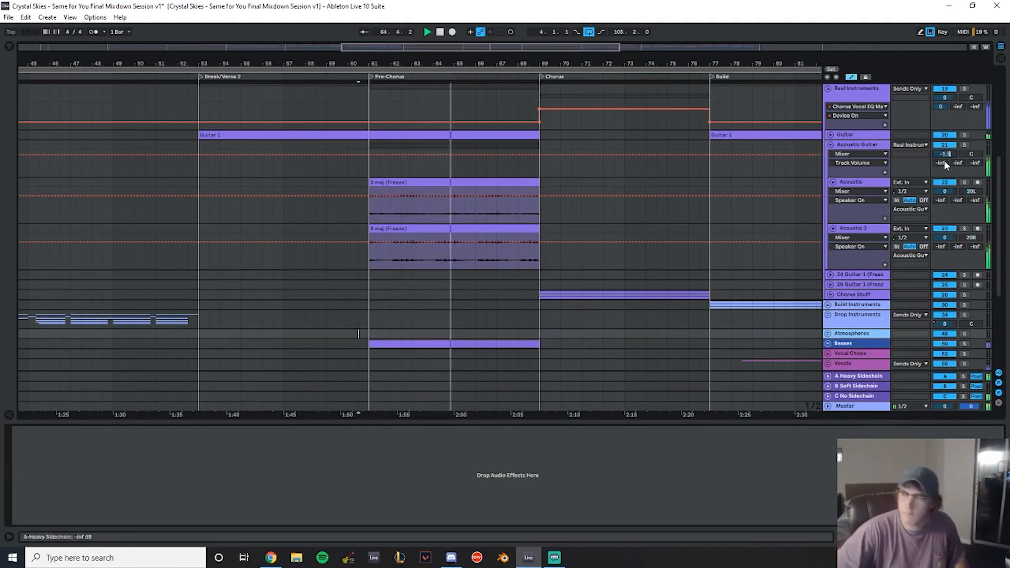
click(831, 145)
- Play back the Pre-Chorus and Drop 2 sections to review the mix
mouse_move(607, 65)
mouse_down()
mouse_move(607, 51)
mouse_move(302, 52)
mouse_up()
click(365, 96)
key(space)
key(space)
click(470, 91)
key(space)
key(space)
mouse_move(494, 64)
mouse_down()
mouse_move(337, 77)
mouse_move(363, 86)
mouse_up()
scroll(419, 157, down, 2)
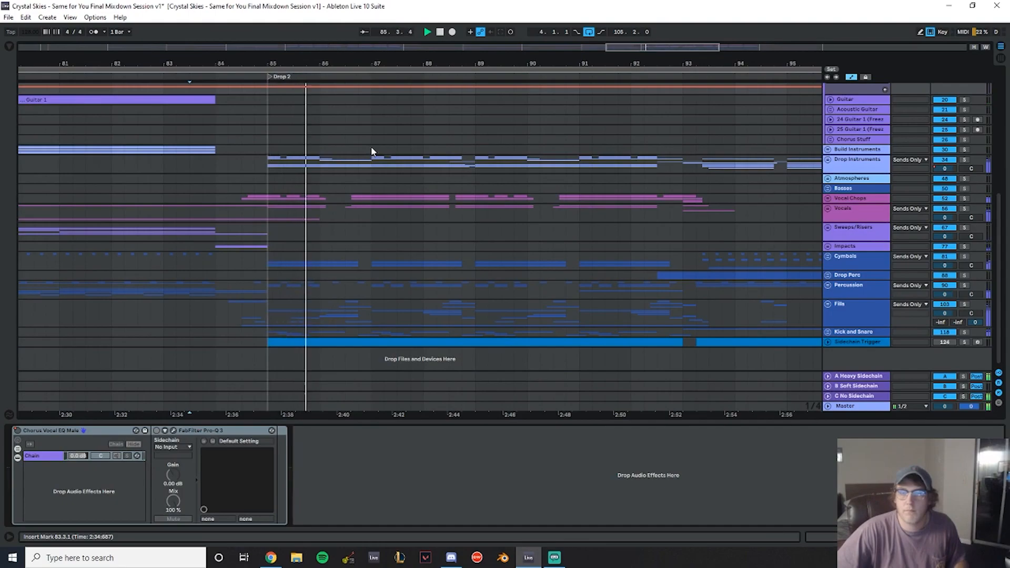
drag(366, 61, 267, 59)
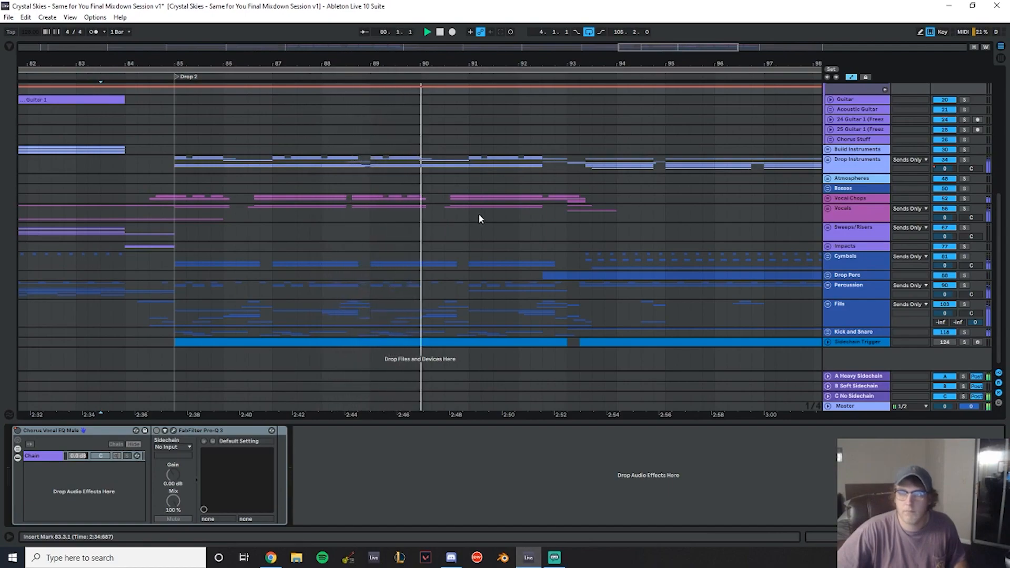
drag(489, 64, 298, 51)
drag(374, 63, 342, 55)
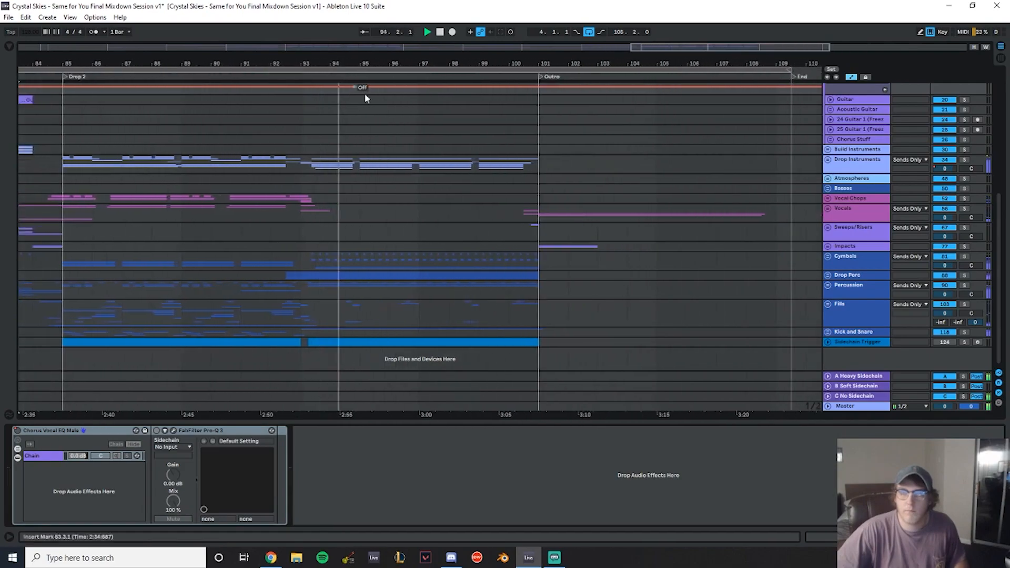
scroll(662, 206, up, 4)
scroll(824, 184, up, 2)
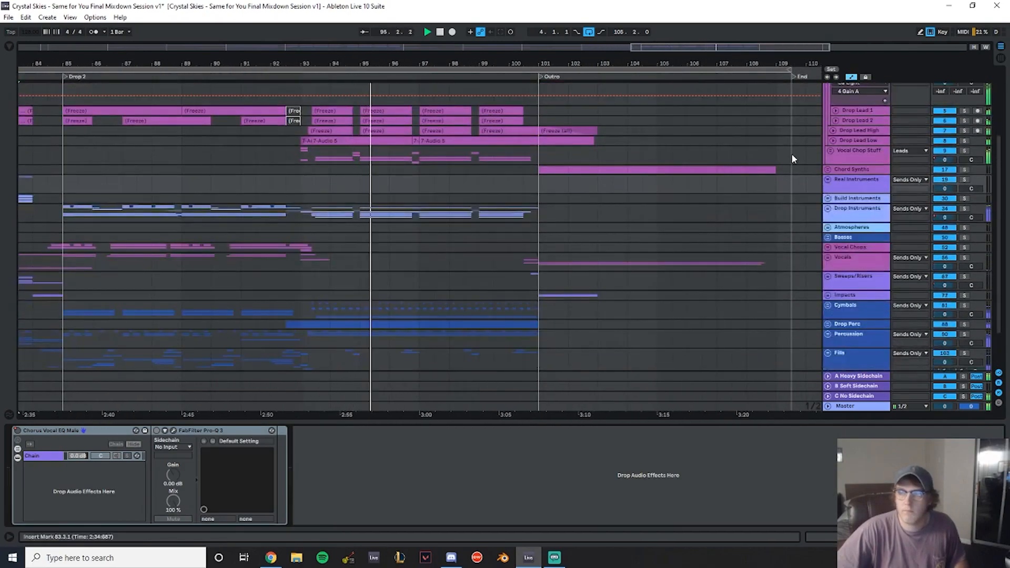
scroll(789, 153, up, 3)
- Collapse the Leads group, save the set and select the Master track
click(828, 98)
drag(334, 53, 608, 64)
key(space)
key(ctrl+s)
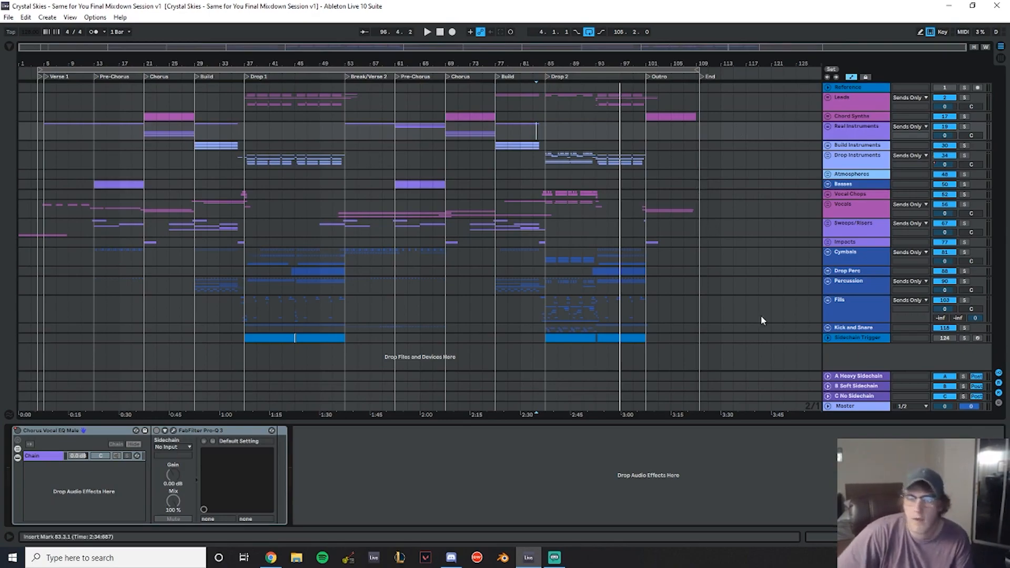
click(852, 407)
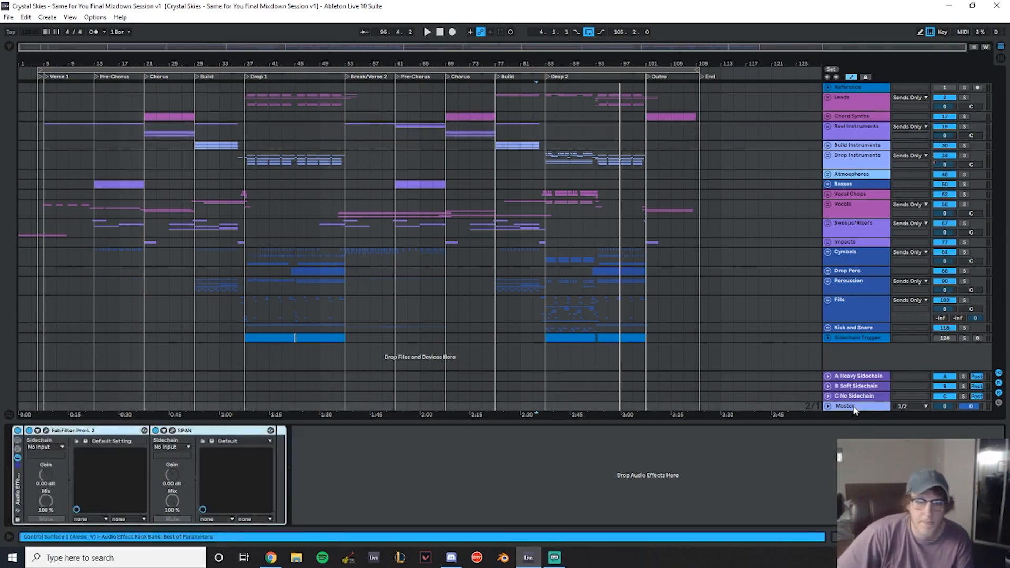